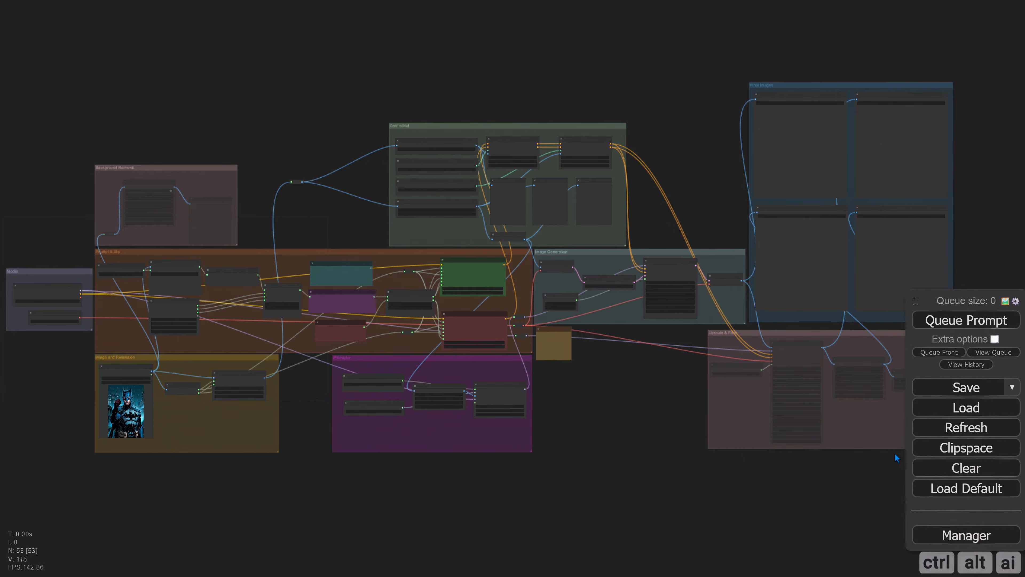
# Step: Review the installed custom nodes in ComfyUI Manager by filtering the custom node list to installed, and close the list
pyautogui.click(962, 538)
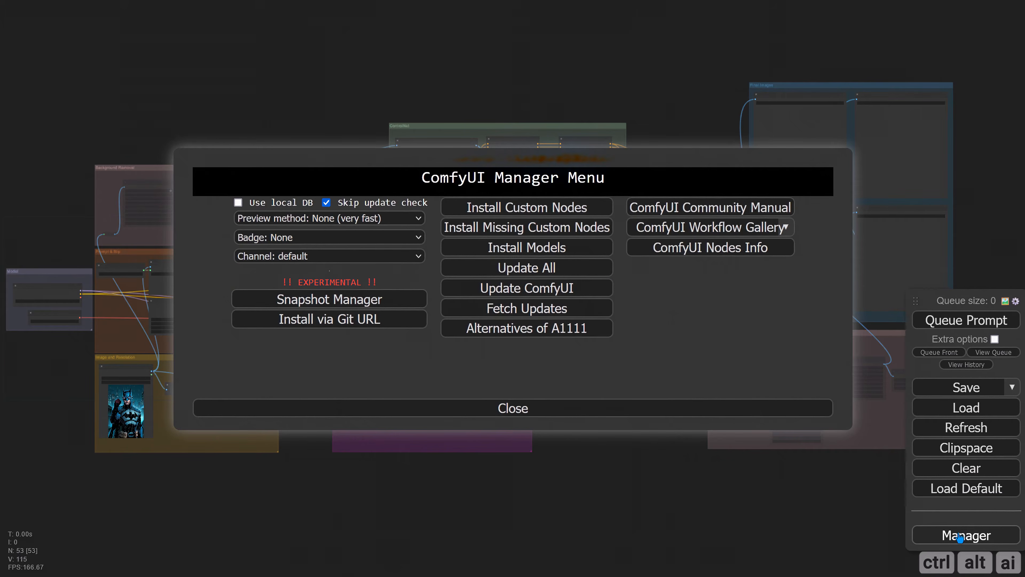
pyautogui.click(535, 210)
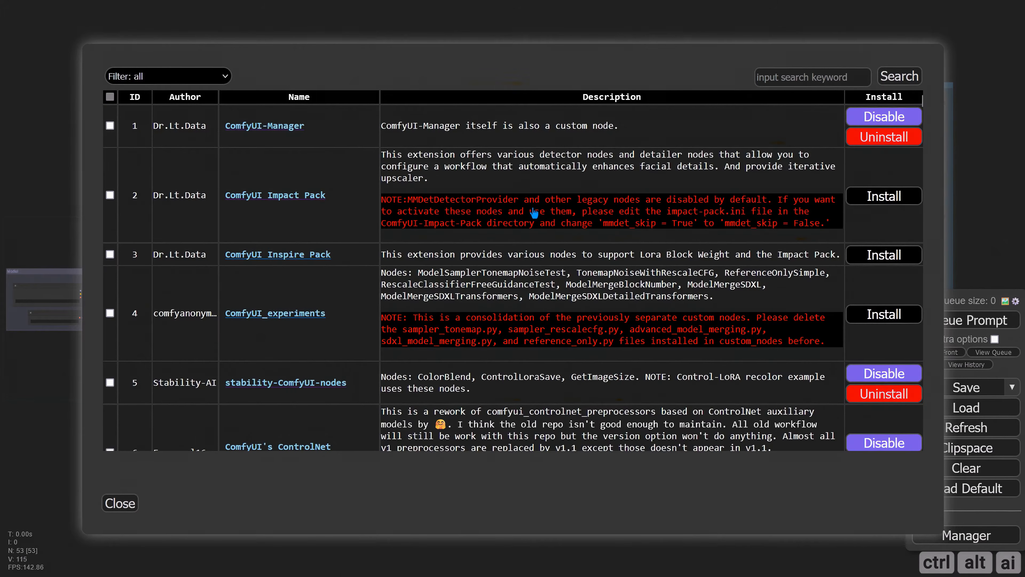
pyautogui.click(179, 76)
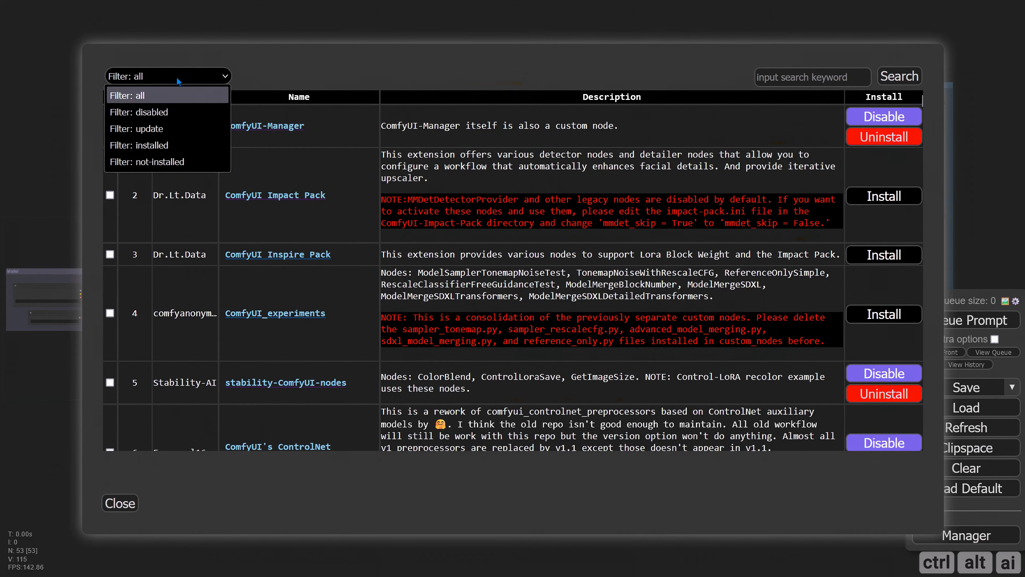
pyautogui.click(160, 145)
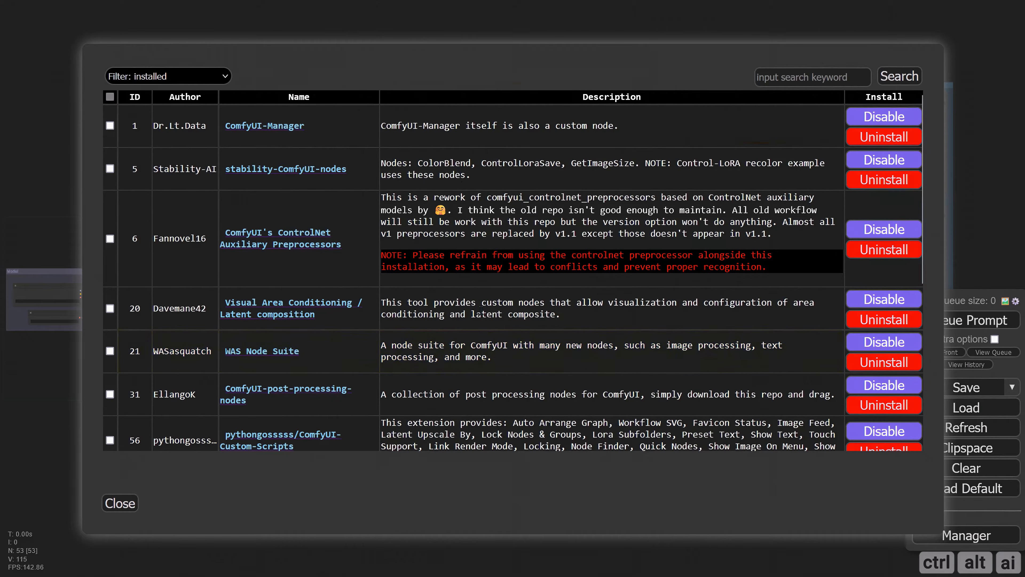
pyautogui.scroll(-6, 484, 326)
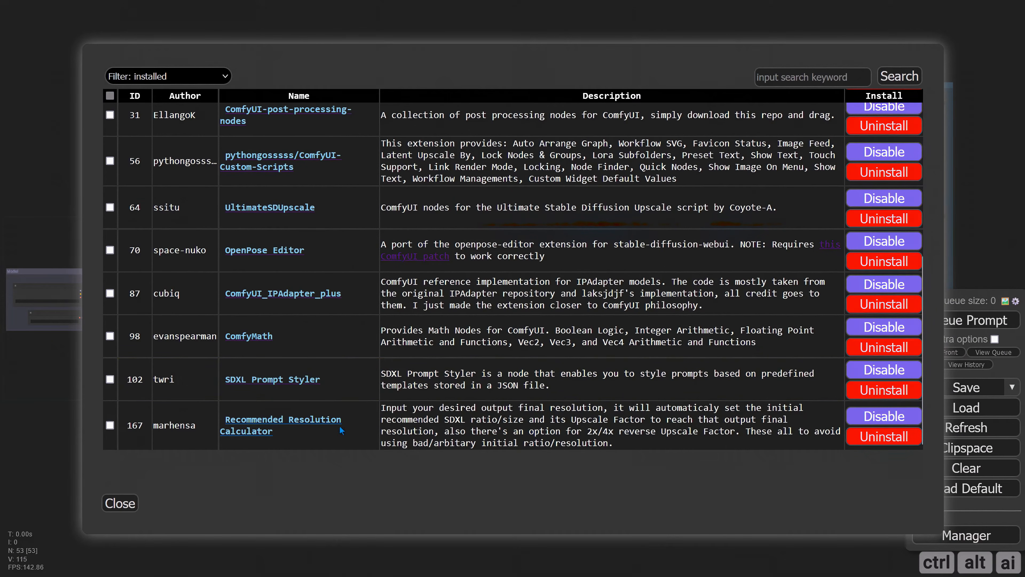
pyautogui.click(127, 511)
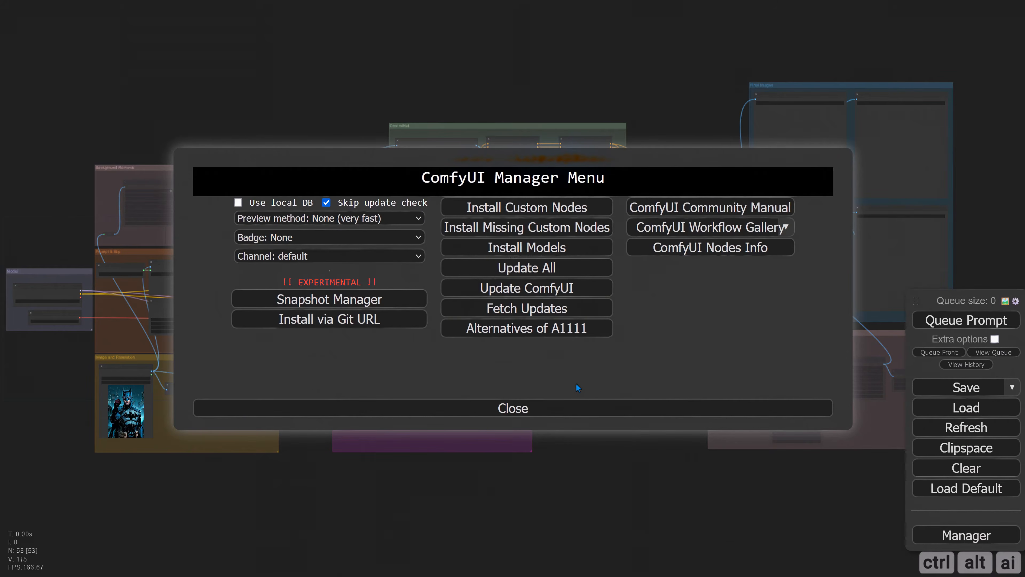
# Step: Review the installed models in ComfyUI Manager by filtering the model list to installed, and return to the workflow
pyautogui.click(525, 254)
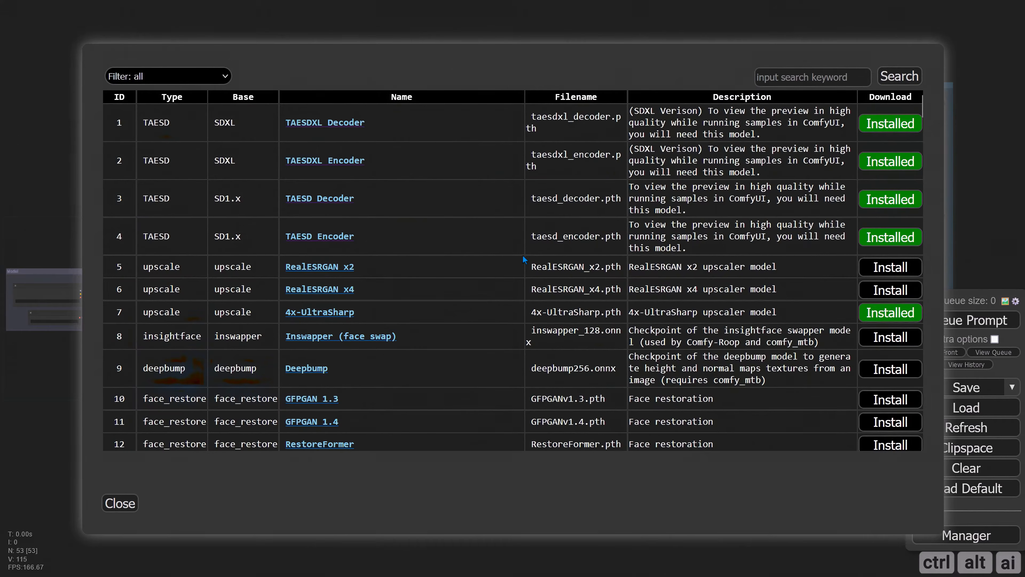
pyautogui.click(179, 77)
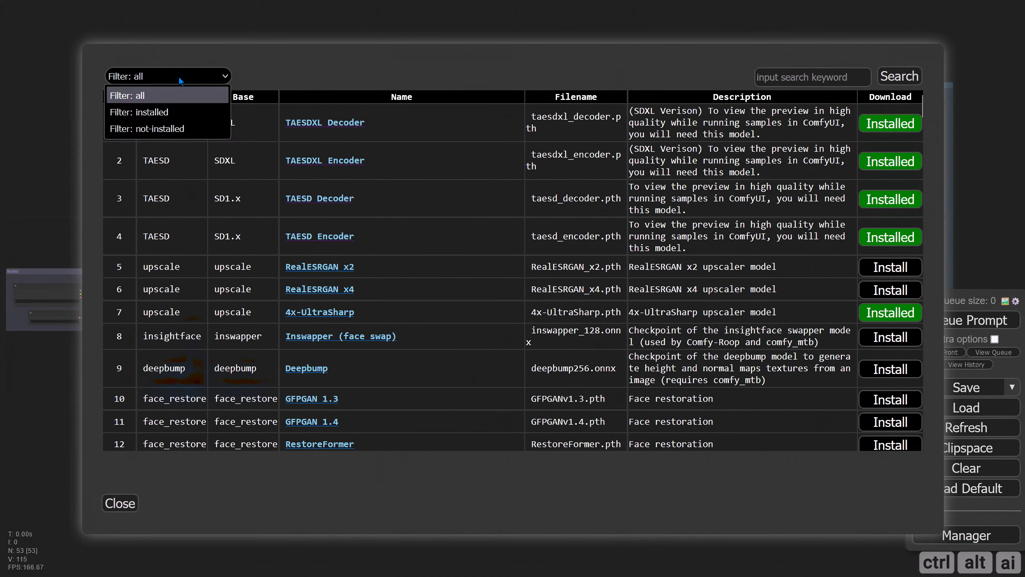
pyautogui.click(174, 114)
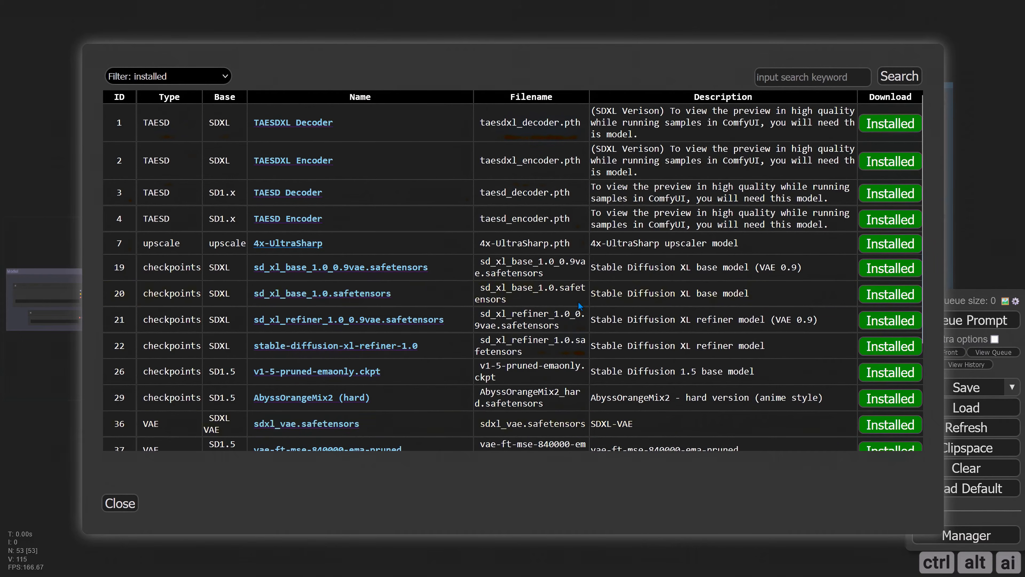
pyautogui.scroll(-3, 579, 301)
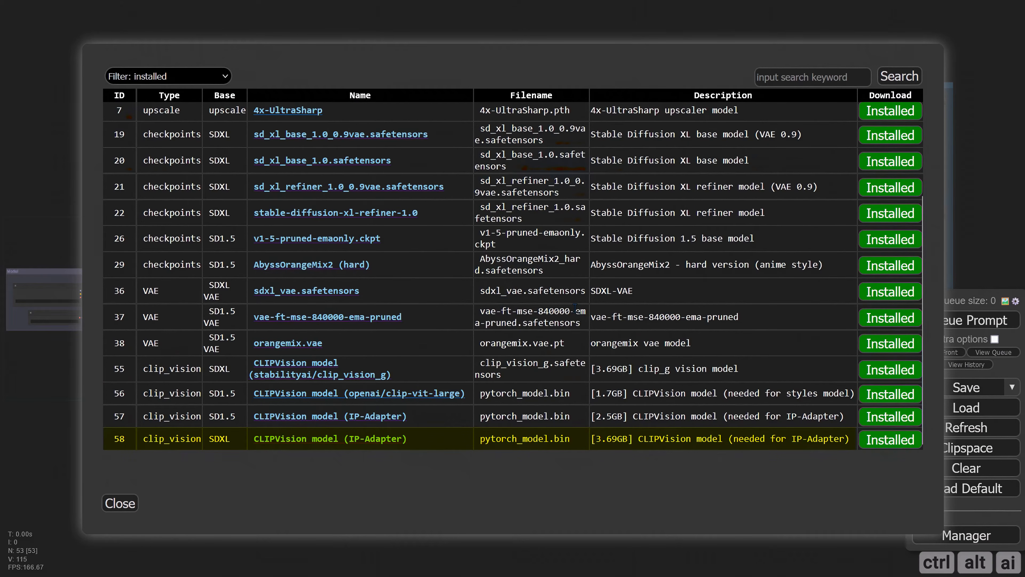
pyautogui.press('Escape')
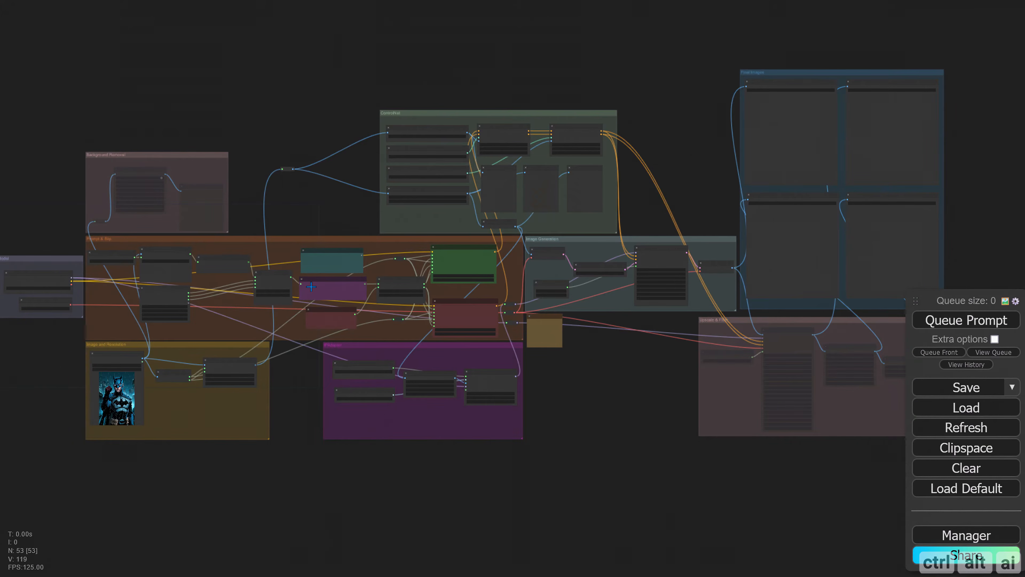
# Step: In File Explorer, open the checkpoints folder inside ComfyUI's models\blip folder and select model_base_capfilt_large.pth
pyautogui.scroll(5, 238, 167)
pyautogui.moveTo(251, 146); pyautogui.dragTo(650, 140)
pyautogui.scroll(3, 317, 207)
pyautogui.scroll(2, 339, 205)
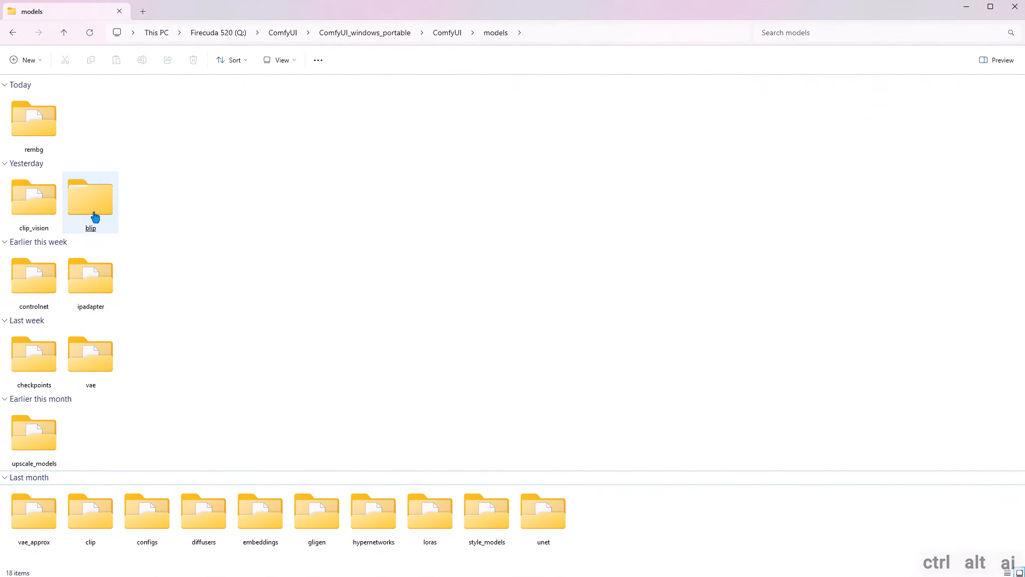
pyautogui.click(95, 217)
pyautogui.doubleClick(96, 217)
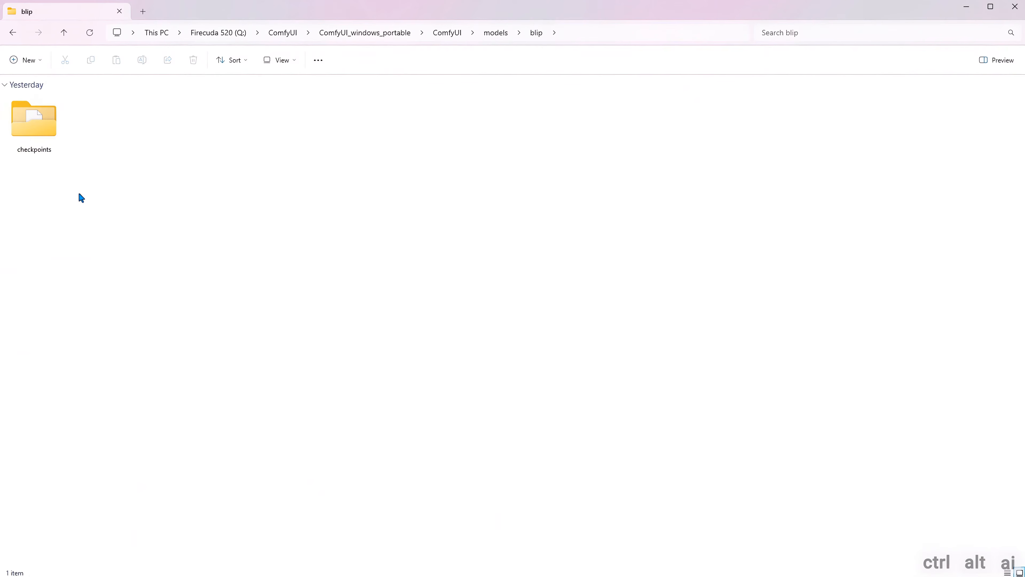
pyautogui.click(42, 148)
pyautogui.click(93, 170)
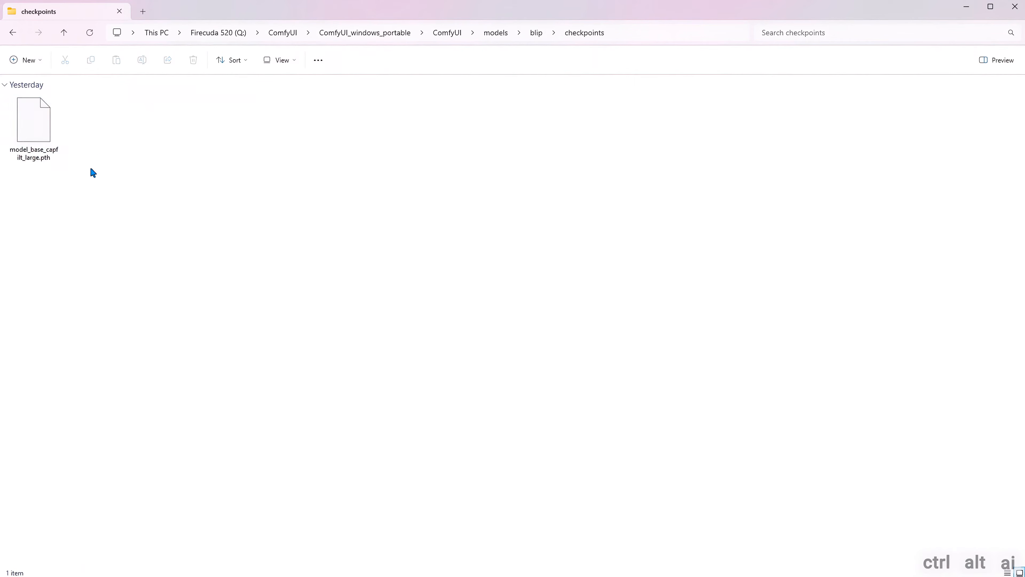
pyautogui.click(45, 160)
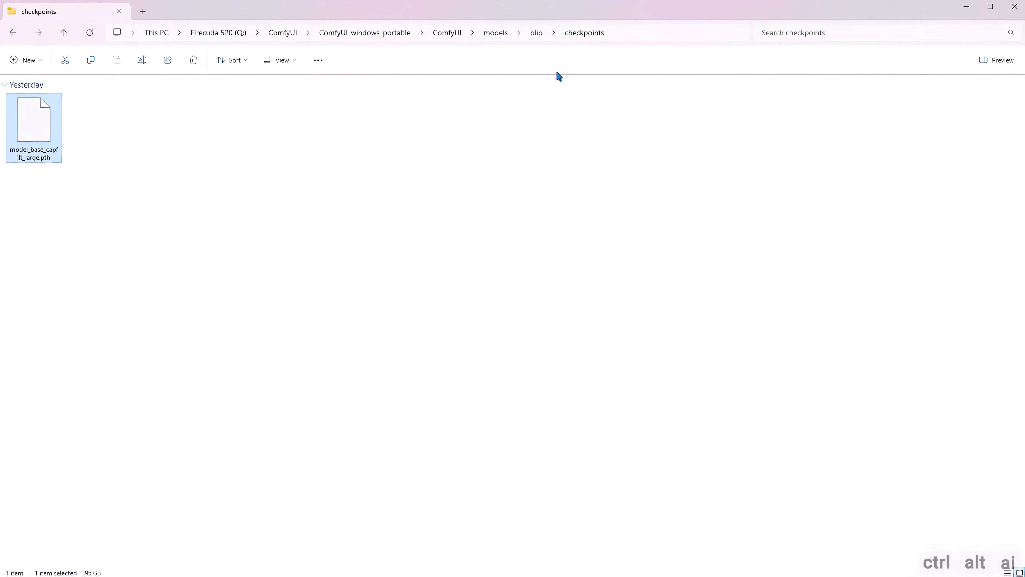
# Step: Open was_suite_config.json from custom_nodes\was-node-suite-comfyui in Notepad and highlight the blip_model_url entry
pyautogui.click(493, 33)
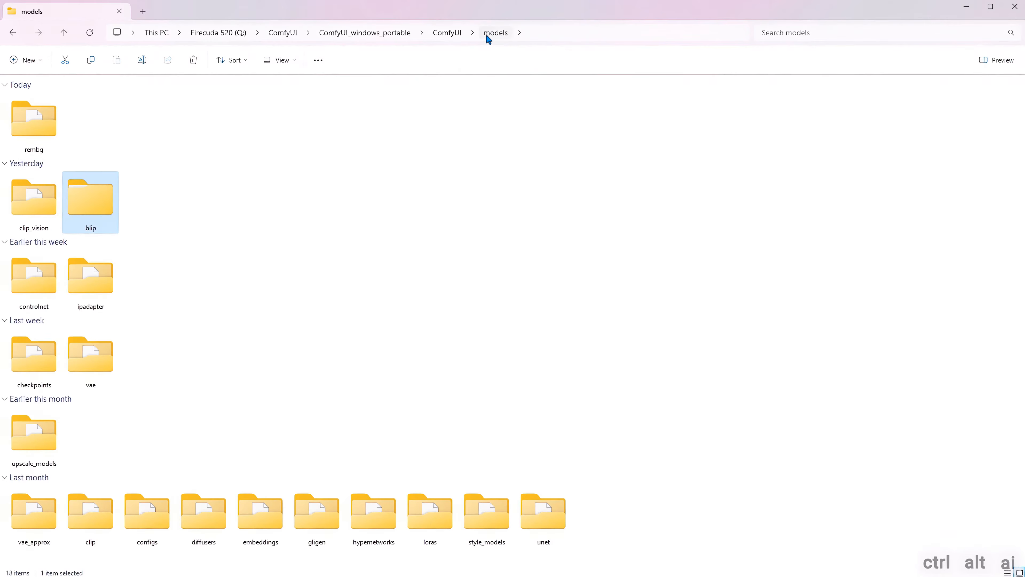
pyautogui.click(447, 33)
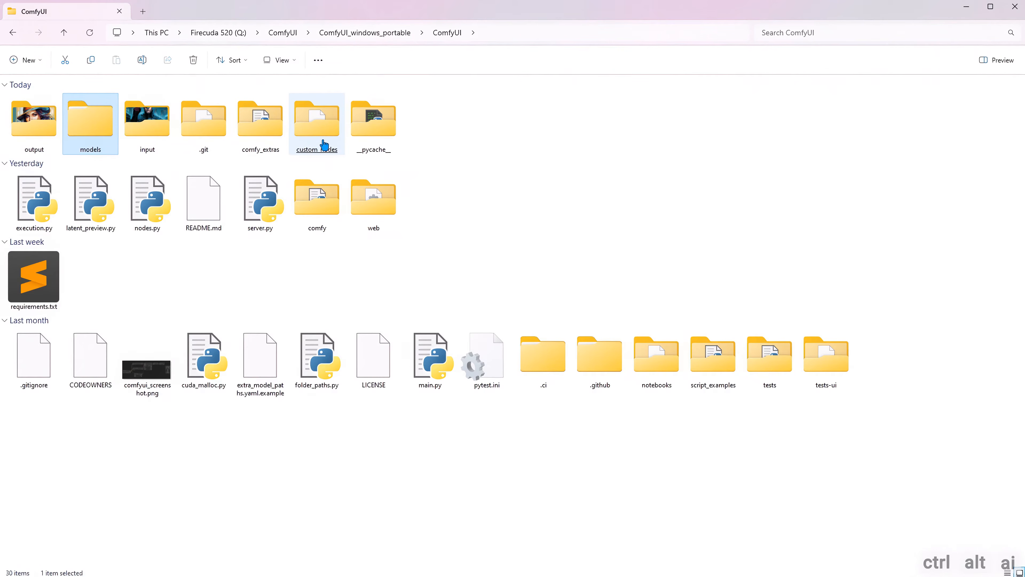
pyautogui.doubleClick(323, 142)
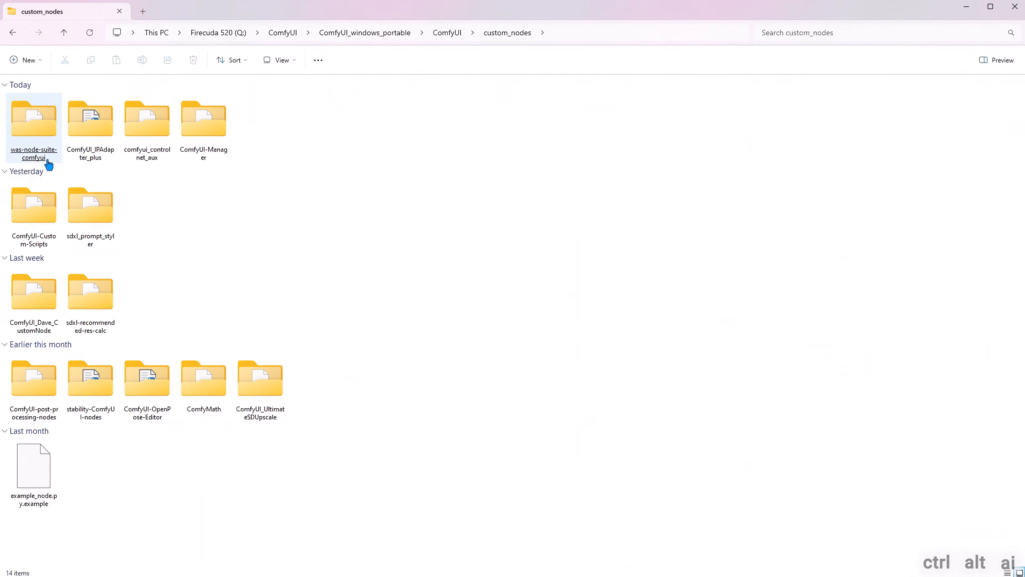
pyautogui.click(34, 121)
pyautogui.doubleClick(35, 121)
pyautogui.rightClick(39, 201)
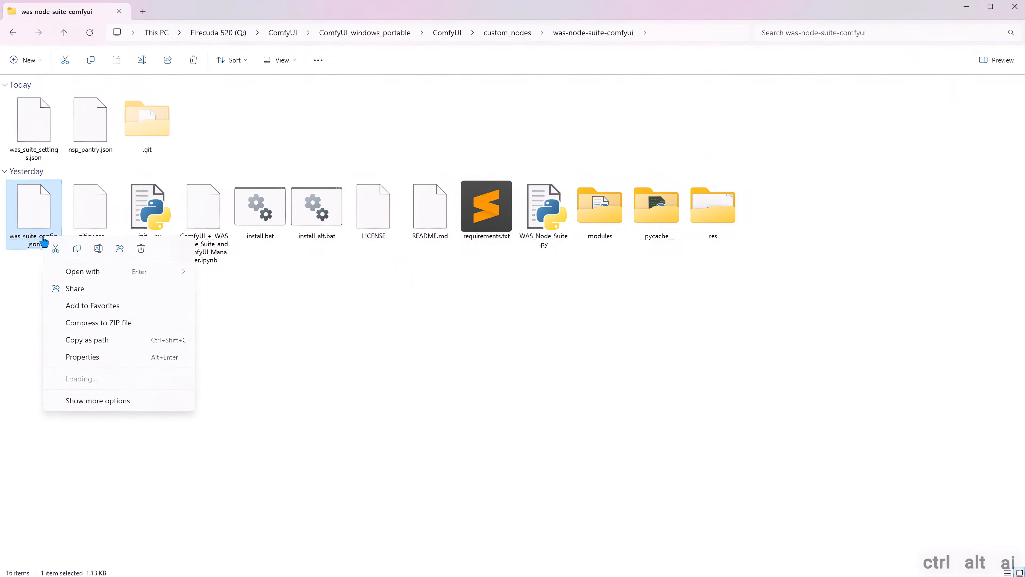
pyautogui.moveTo(104, 274)
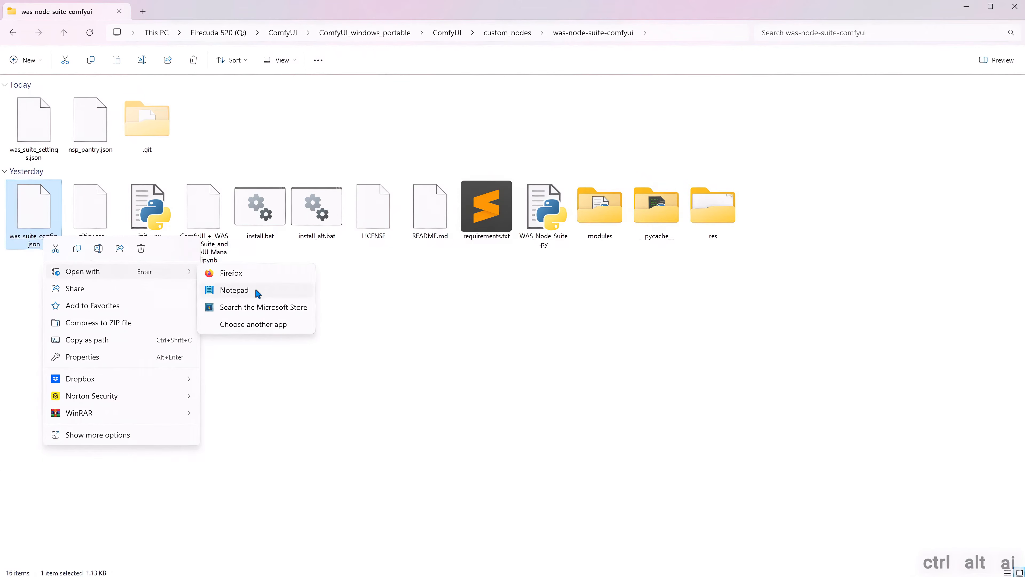
pyautogui.click(242, 290)
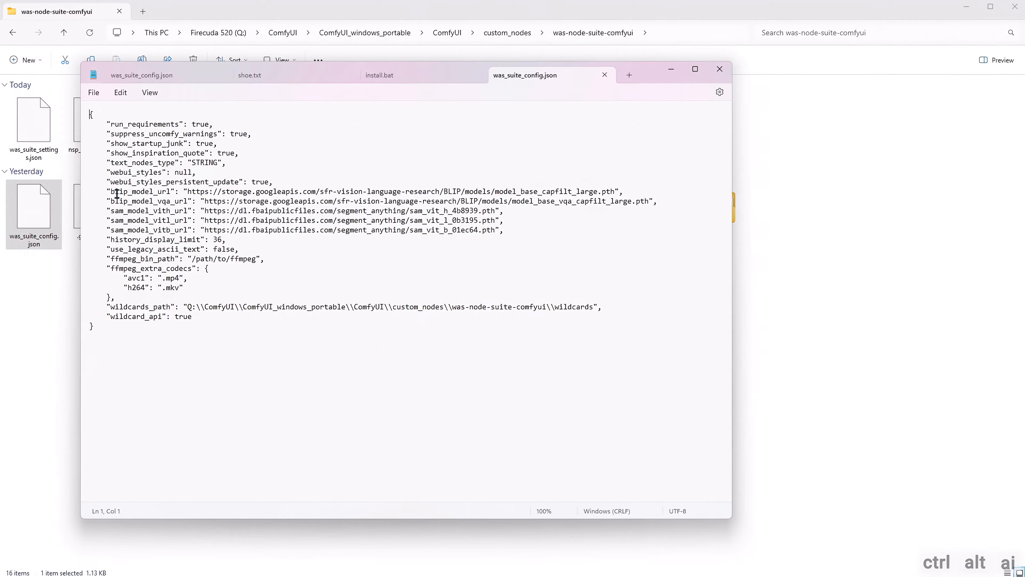
pyautogui.moveTo(111, 191); pyautogui.dragTo(616, 193)
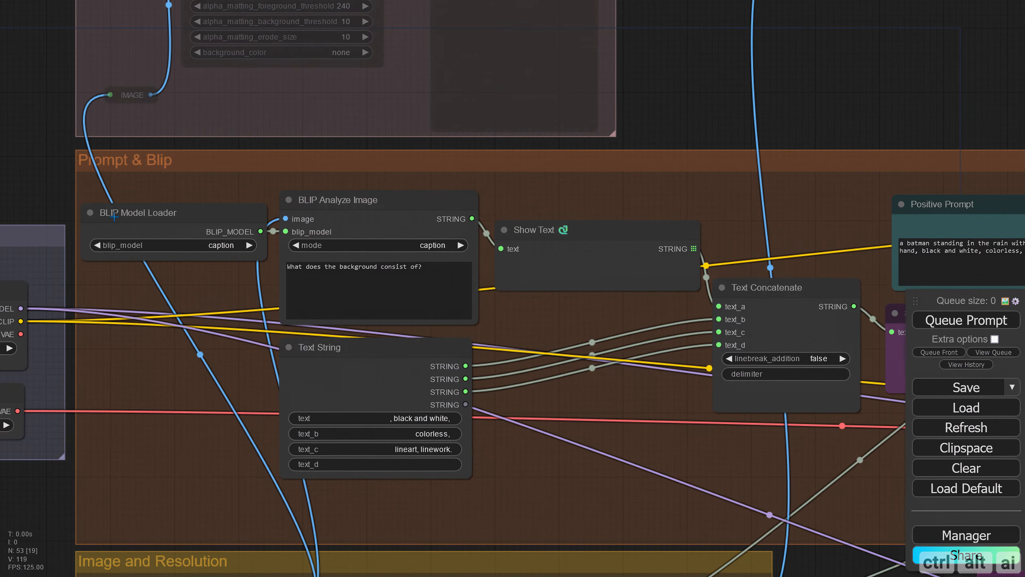
# Step: Open the rembg folder inside ComfyUI's models folder in File Explorer and select u2net.onnx
pyautogui.moveTo(50, 152); pyautogui.dragTo(48, 183)
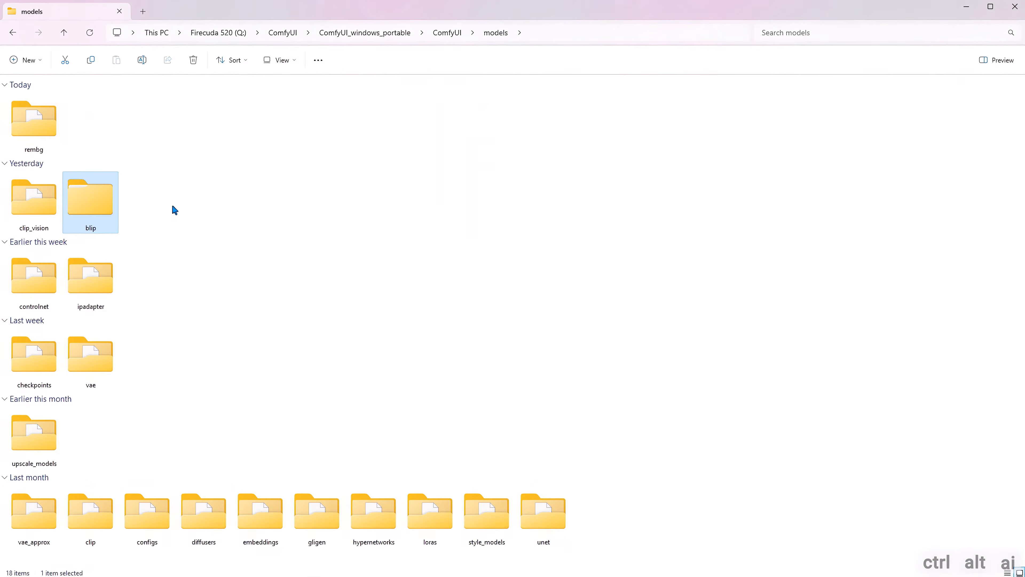
pyautogui.click(37, 139)
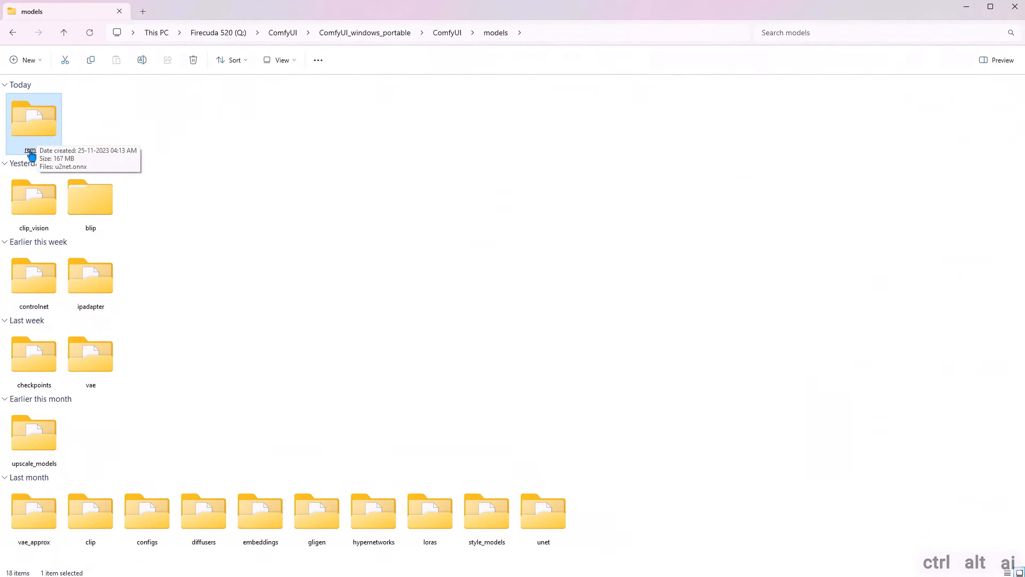
pyautogui.doubleClick(37, 139)
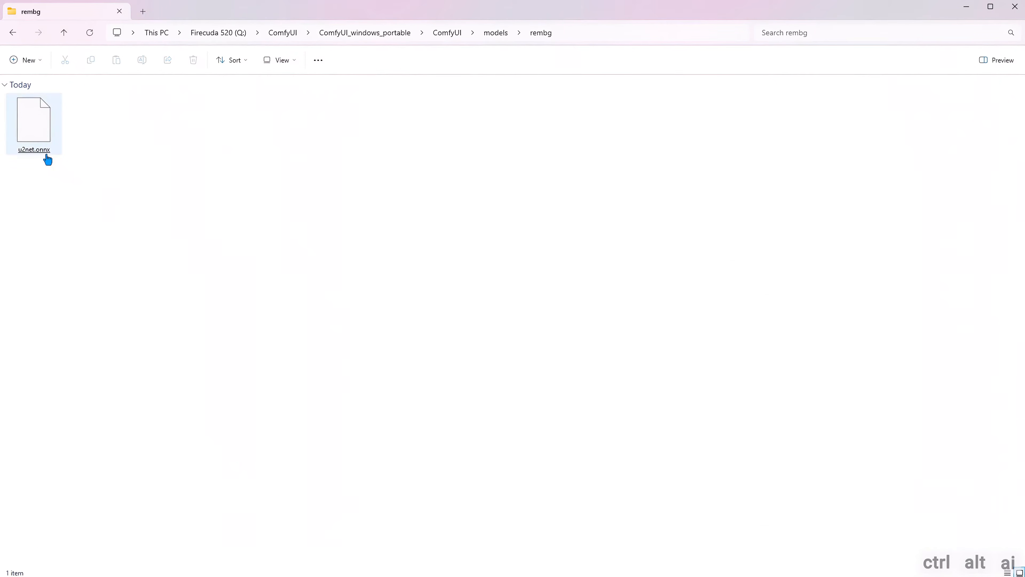
pyautogui.click(33, 155)
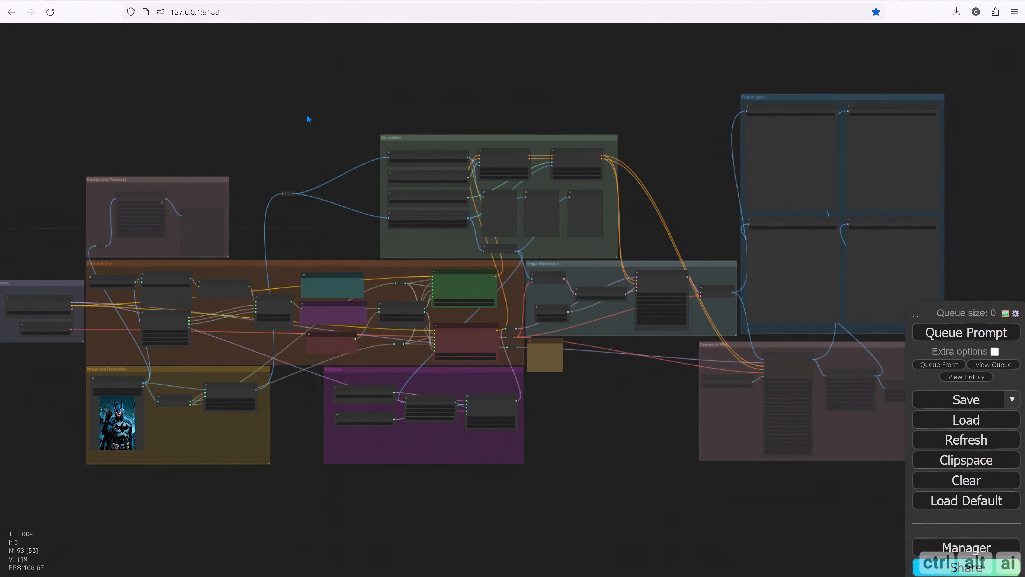
# Step: In the browser, show the files of stabilityai/control-lora on Hugging Face and open the control-LoRAs-rank256 folder
pyautogui.click(240, 1)
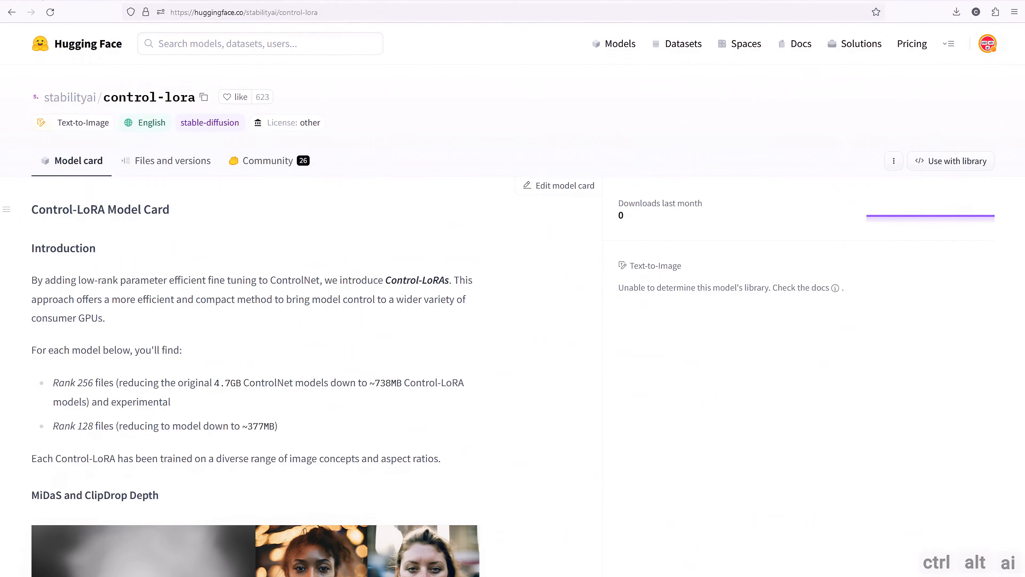
pyautogui.click(323, 13)
pyautogui.click(319, 196)
pyautogui.click(151, 161)
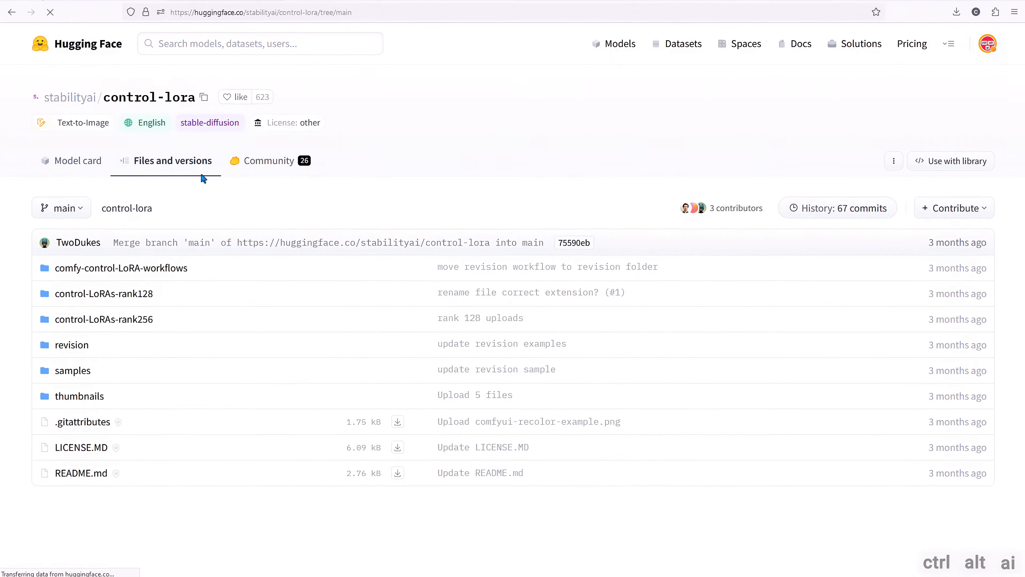
pyautogui.click(121, 321)
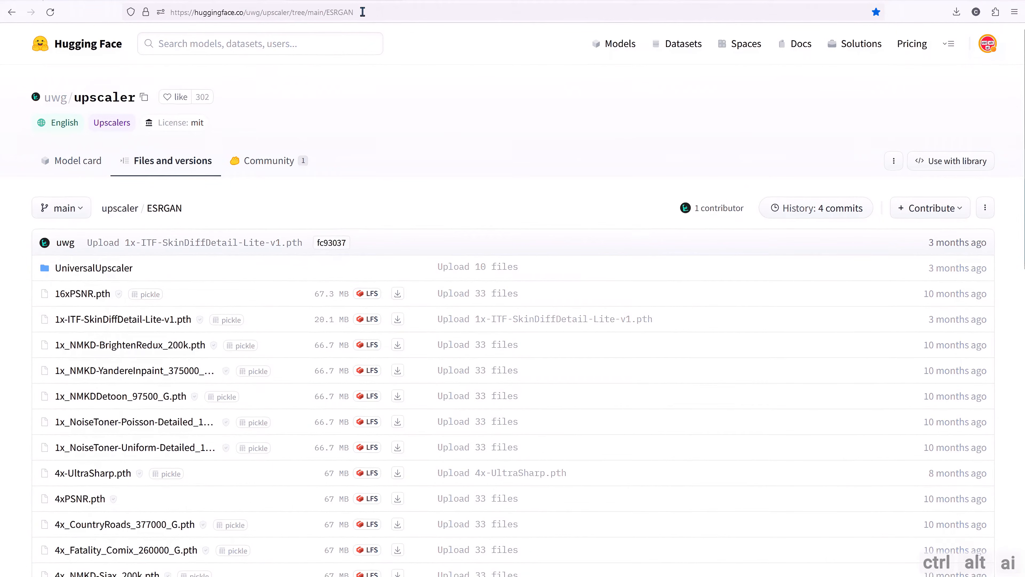
# Step: Highlight the address of the Hugging Face upscaler repository's ESRGAN folder and look through its list of upscaler model files
pyautogui.moveTo(362, 12); pyautogui.dragTo(147, 14)
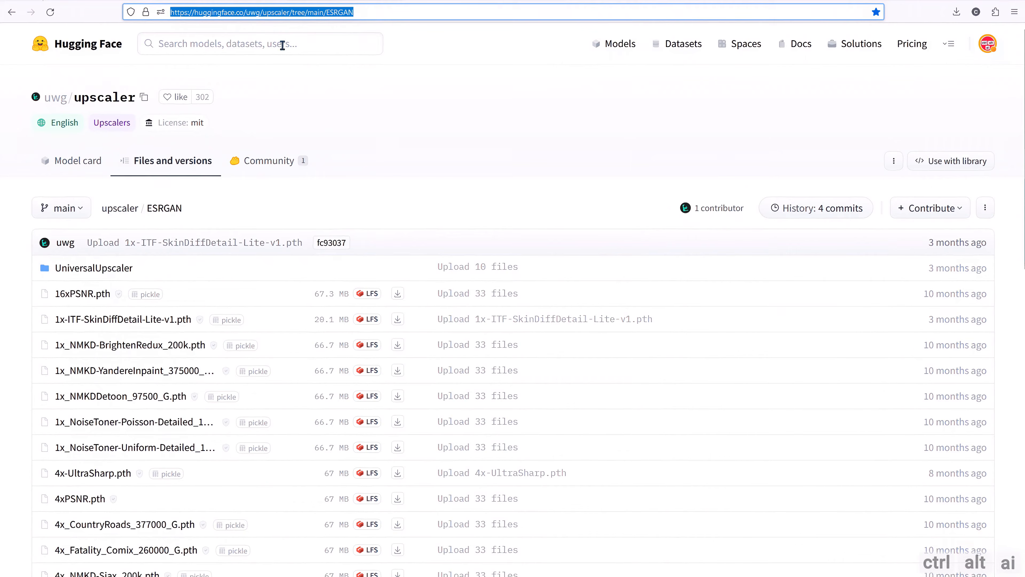
pyautogui.click(287, 102)
pyautogui.scroll(-8, 298, 231)
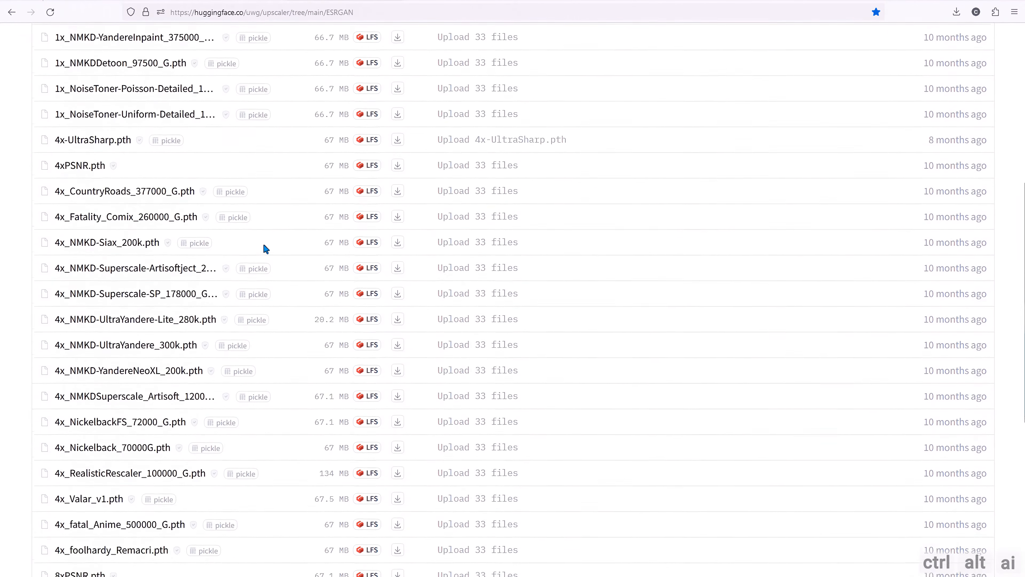
pyautogui.scroll(-2, 263, 242)
pyautogui.scroll(-3, 220, 335)
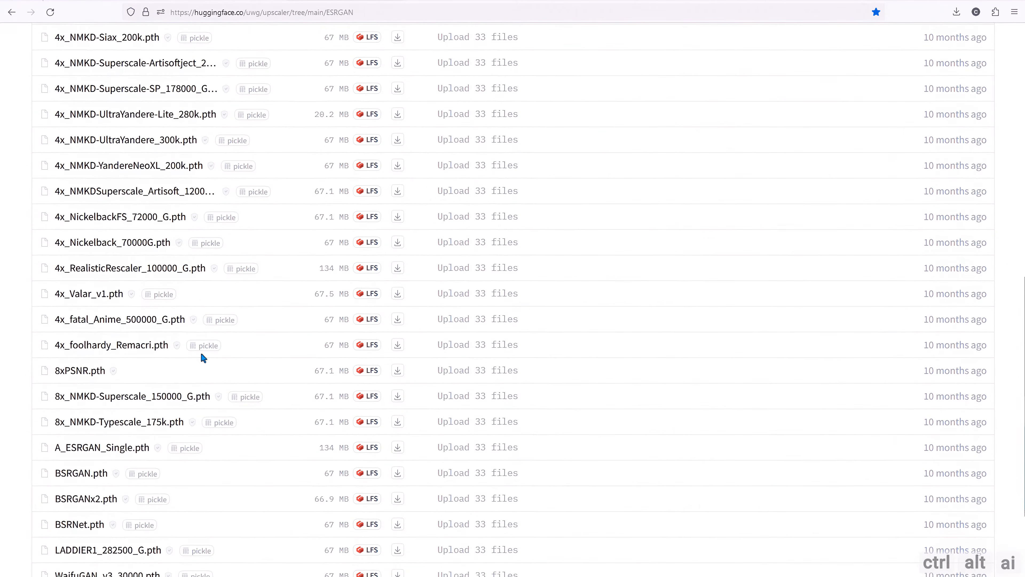
pyautogui.scroll(-2, 202, 354)
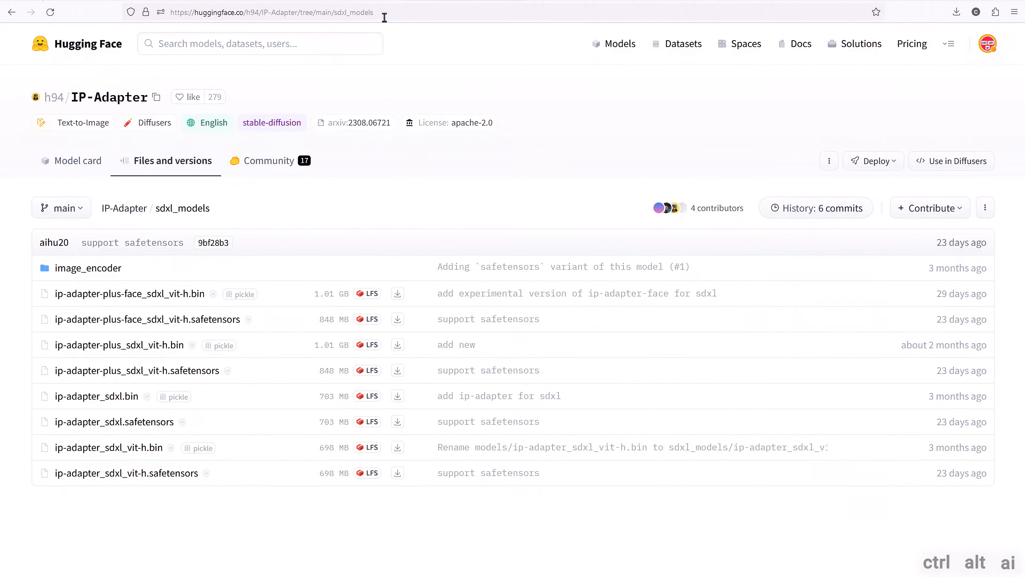
# Step: Highlight the address of the Hugging Face IP-Adapter sdxl_models folder and clear the highlight
pyautogui.moveTo(383, 13); pyautogui.dragTo(150, 13)
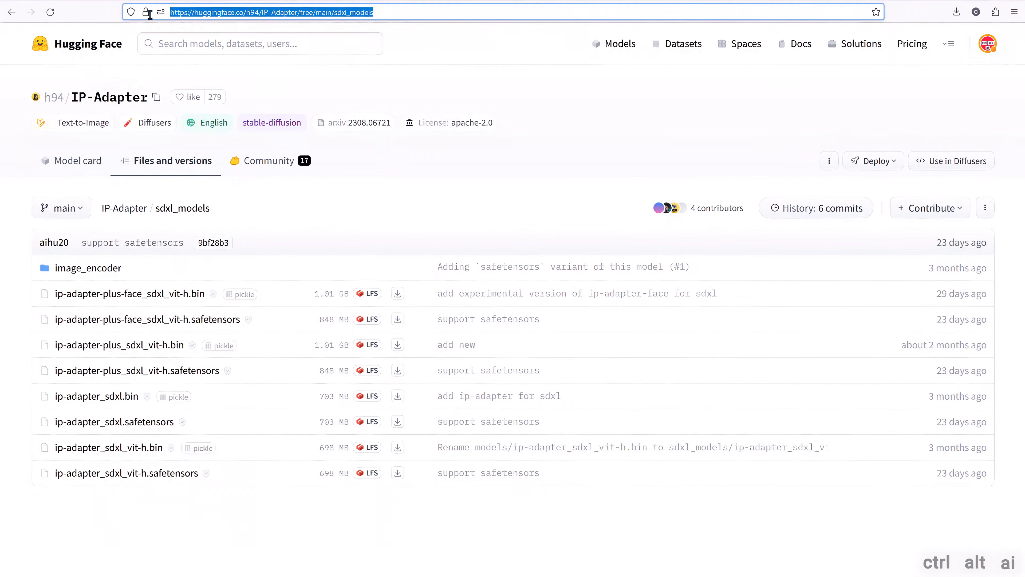
pyautogui.click(363, 201)
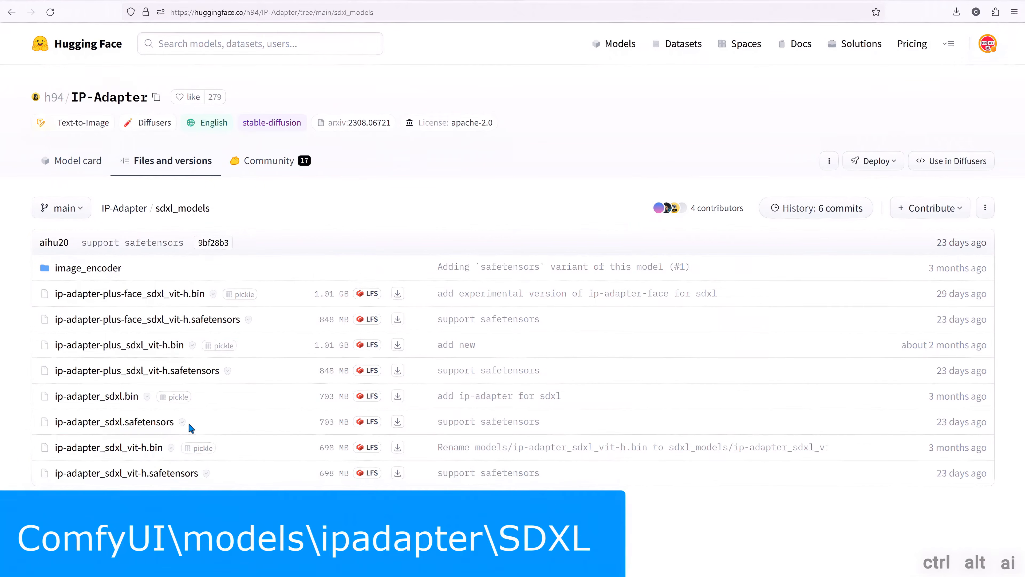
# Step: Highlight the file name ip-adapter_sdxl.safetensors in the IP-Adapter sdxl_models list and clear the highlight
pyautogui.moveTo(191, 427); pyautogui.dragTo(48, 426)
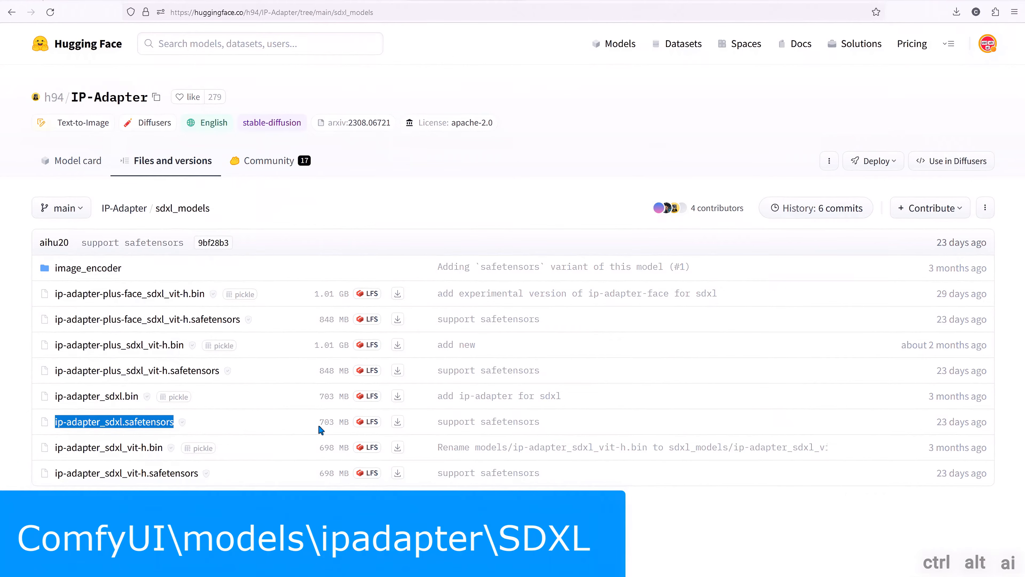
pyautogui.click(303, 423)
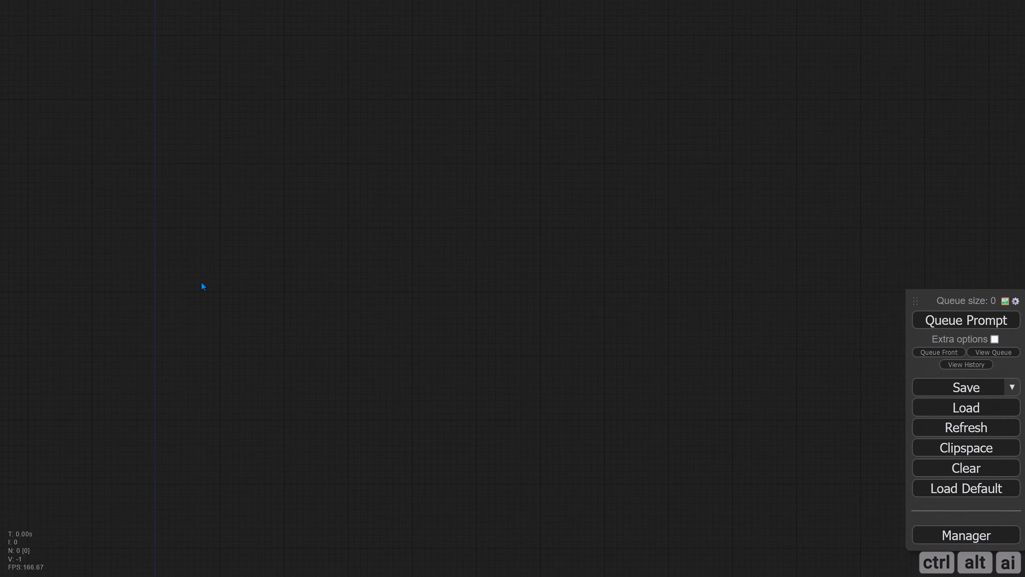
# Step: In ComfyUI, add a Load Checkpoint node to the empty canvas, reposition it and widen it
pyautogui.rightClick(200, 279)
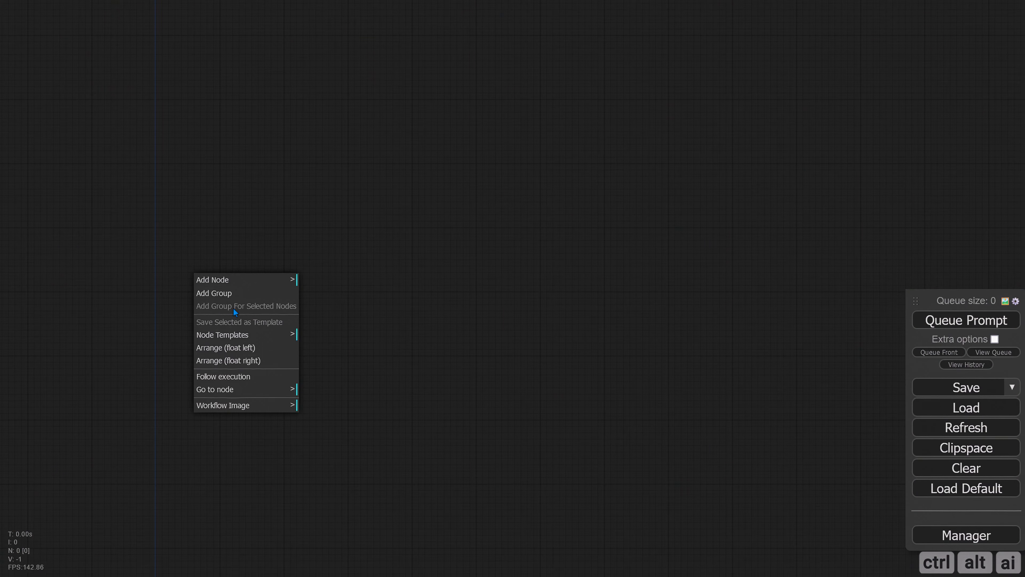
pyautogui.click(227, 280)
pyautogui.click(336, 296)
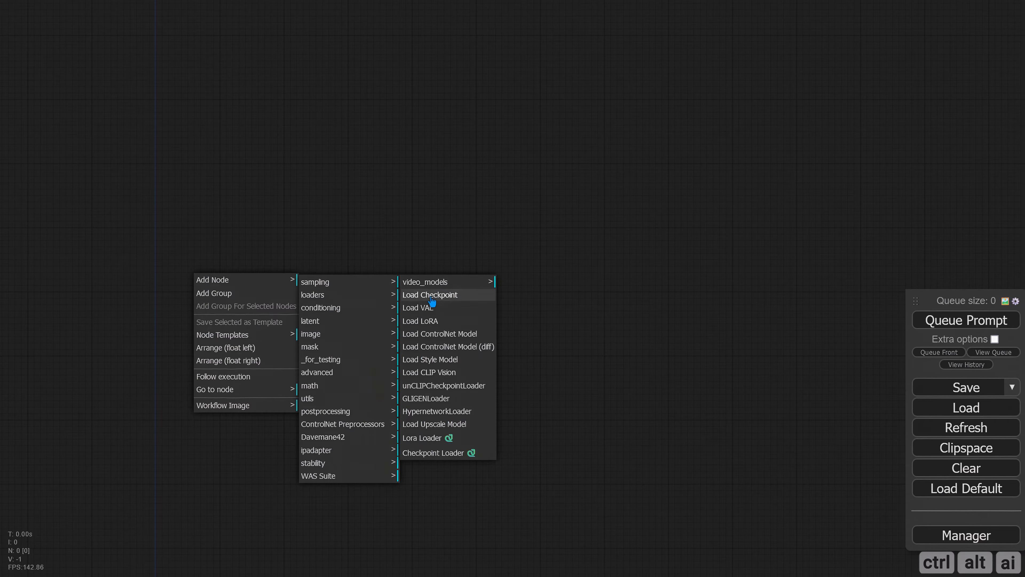
pyautogui.click(435, 295)
pyautogui.moveTo(331, 275); pyautogui.dragTo(278, 252)
pyautogui.moveTo(343, 316); pyautogui.dragTo(398, 316)
# Step: Set the Load Checkpoint node's model to sd_xl_base_1.0.safetensors, then narrow the node and move it slightly
pyautogui.click(362, 303)
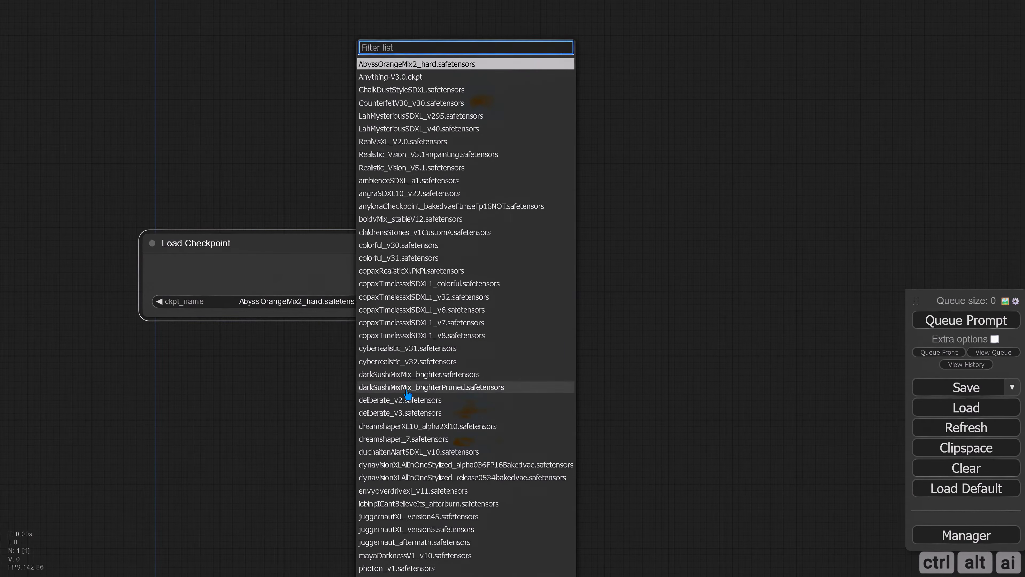
pyautogui.scroll(-5, 419, 388)
pyautogui.scroll(-4, 420, 401)
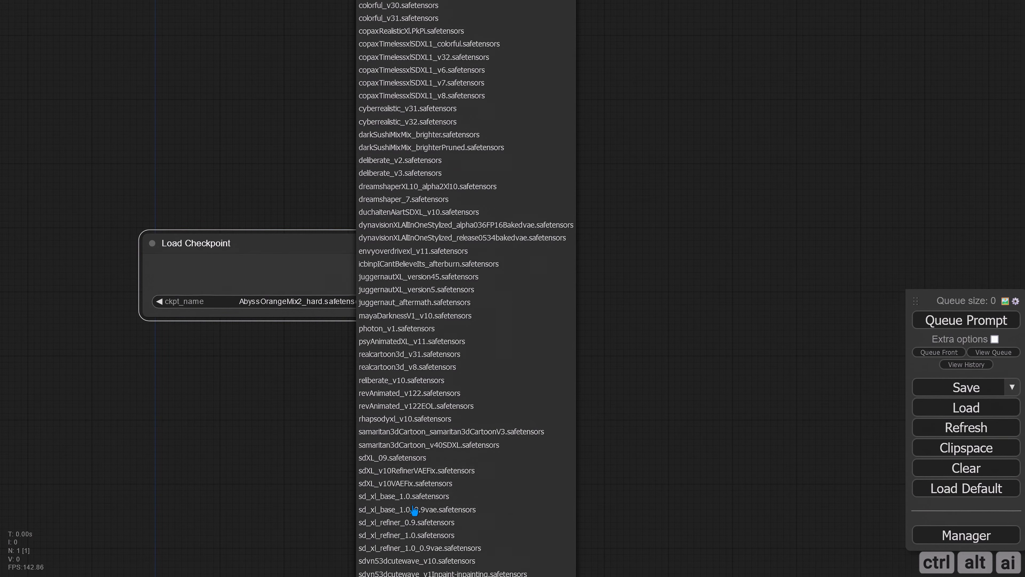
pyautogui.click(411, 502)
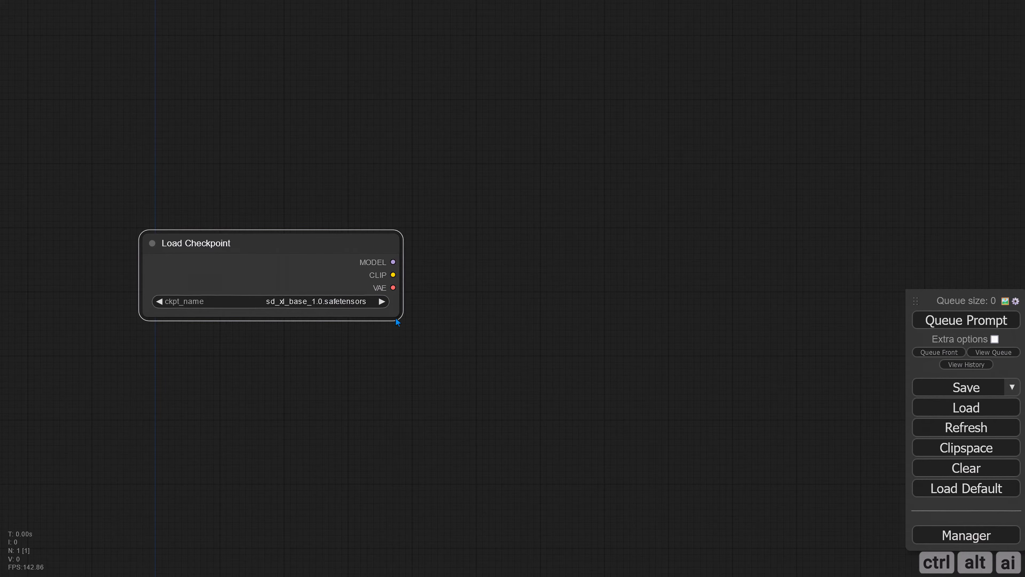
pyautogui.moveTo(396, 320); pyautogui.dragTo(365, 317)
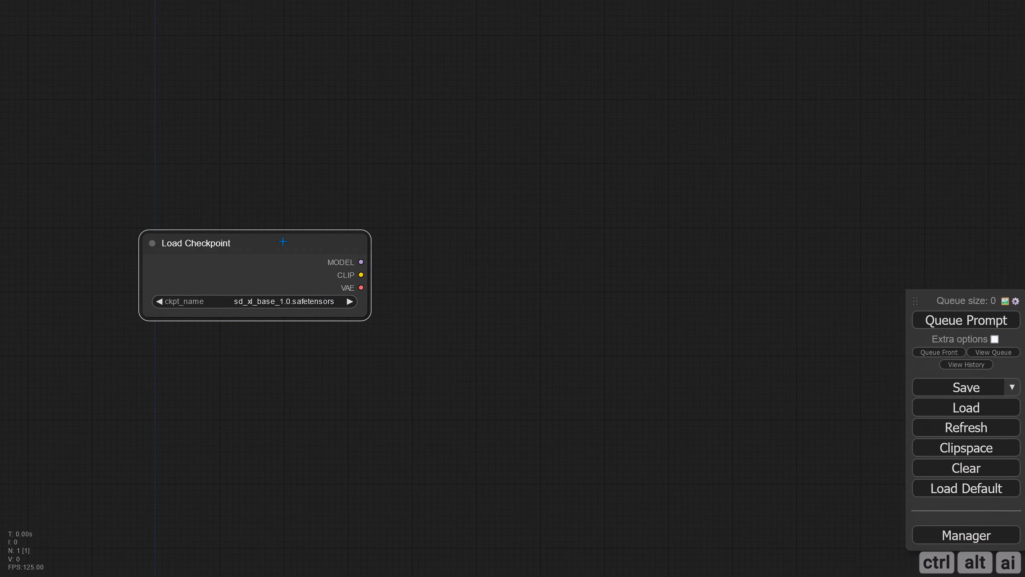
pyautogui.moveTo(283, 241); pyautogui.dragTo(270, 228)
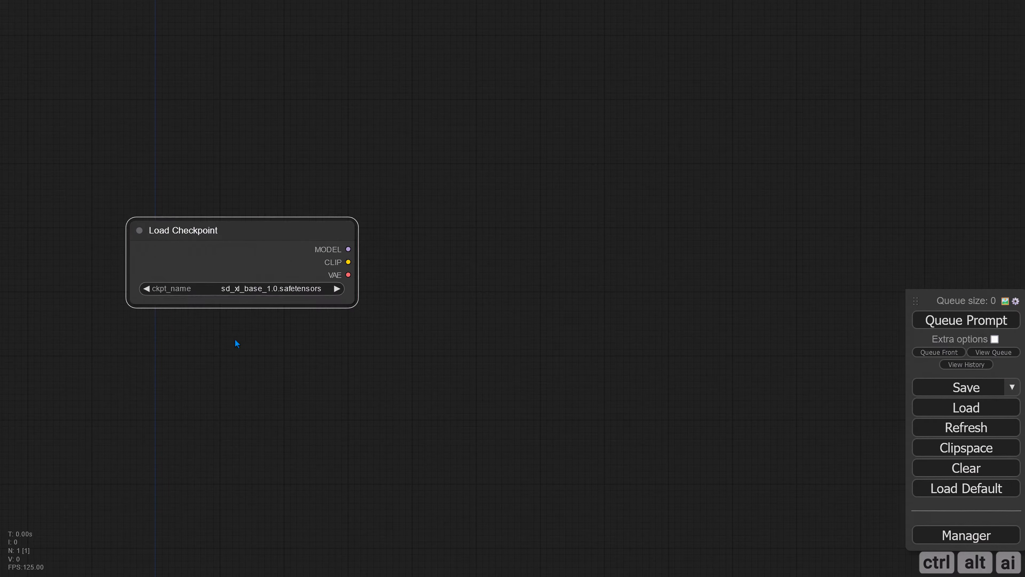
# Step: Add a Load VAE node below the Load Checkpoint node and set its VAE to sdxl_vae.safetensors
pyautogui.rightClick(224, 337)
pyautogui.click(242, 339)
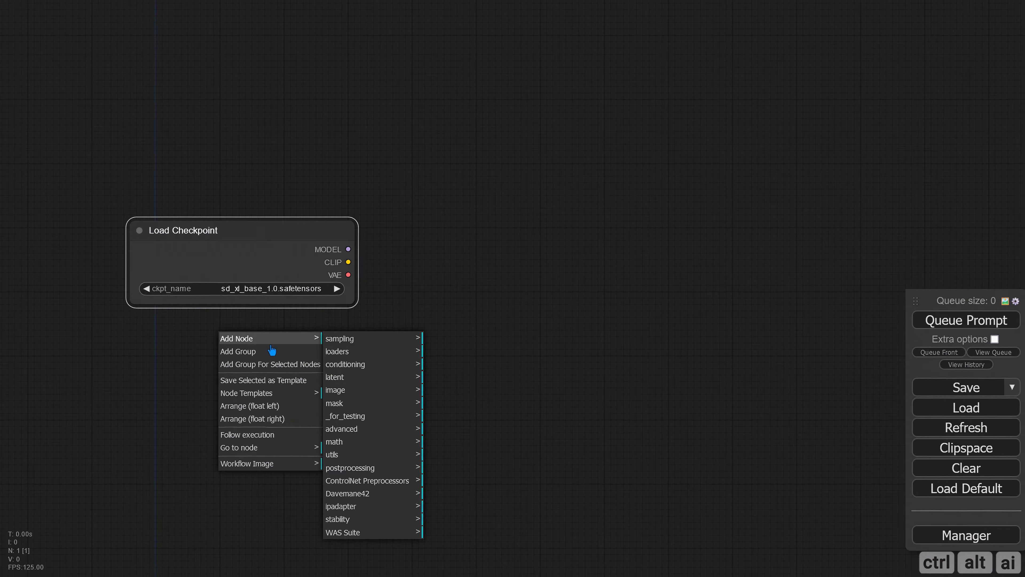
pyautogui.click(372, 352)
pyautogui.click(452, 367)
pyautogui.moveTo(333, 332); pyautogui.dragTo(262, 337)
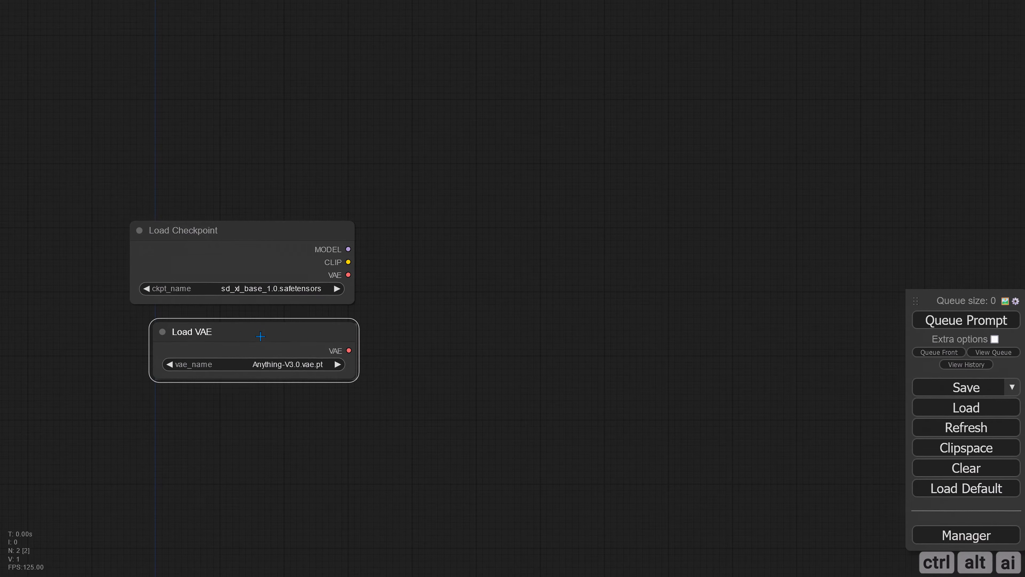
pyautogui.click(326, 366)
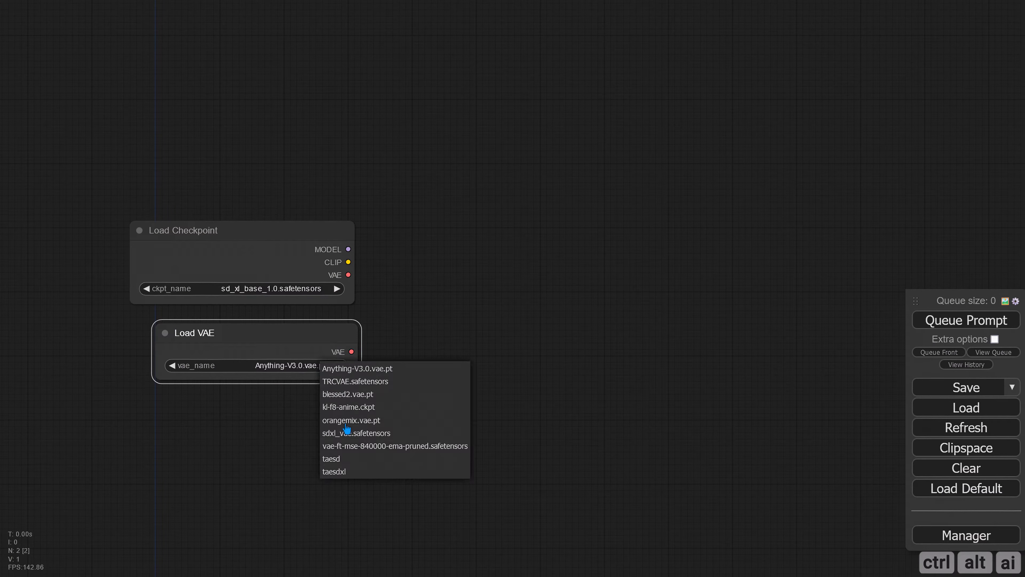
pyautogui.click(353, 434)
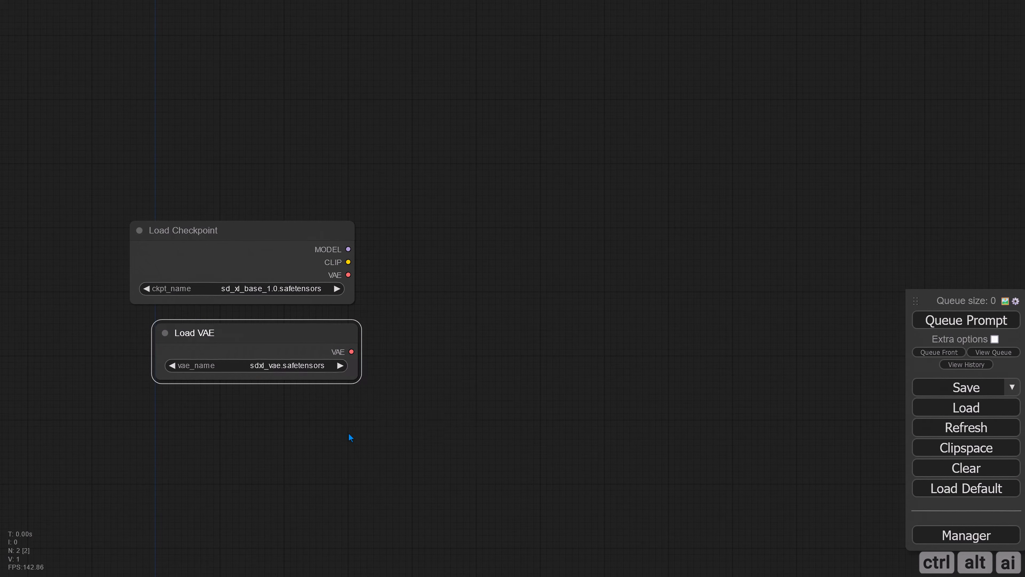
# Step: Add a group, enlarge it to enclose the Load Checkpoint and Load VAE nodes, and reposition it with its nodes
pyautogui.rightClick(93, 118)
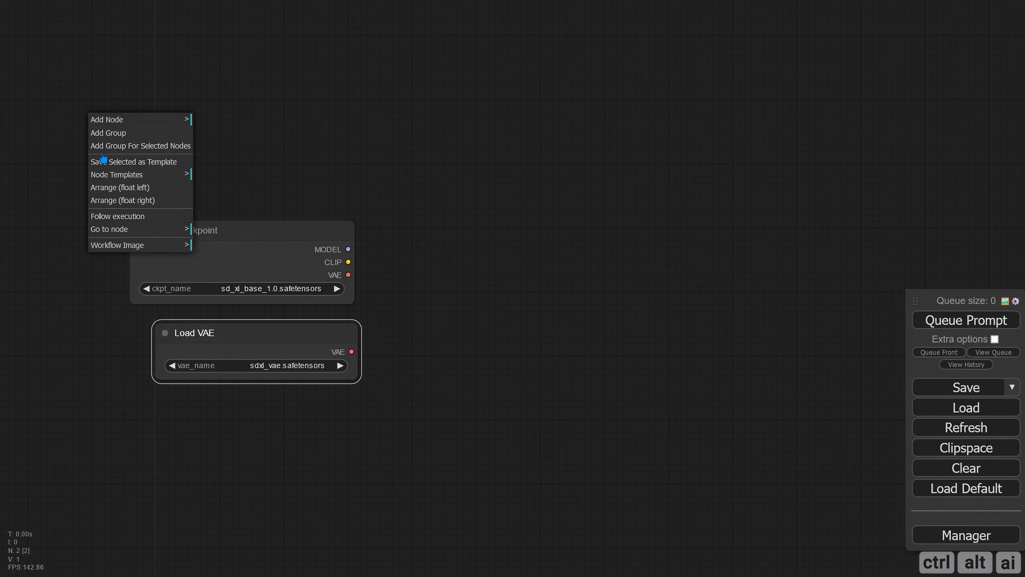
pyautogui.click(108, 133)
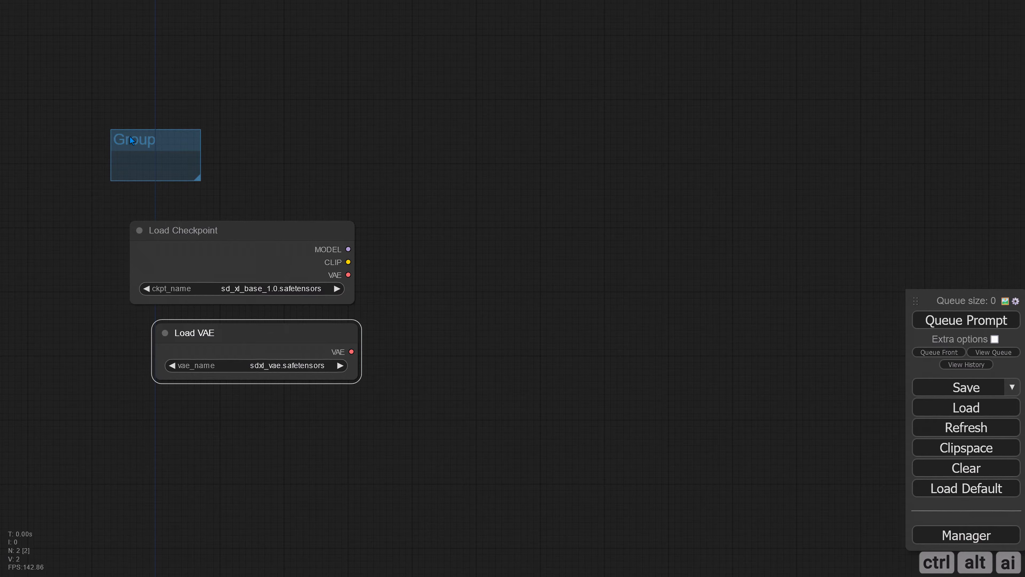
pyautogui.moveTo(129, 136); pyautogui.dragTo(109, 171)
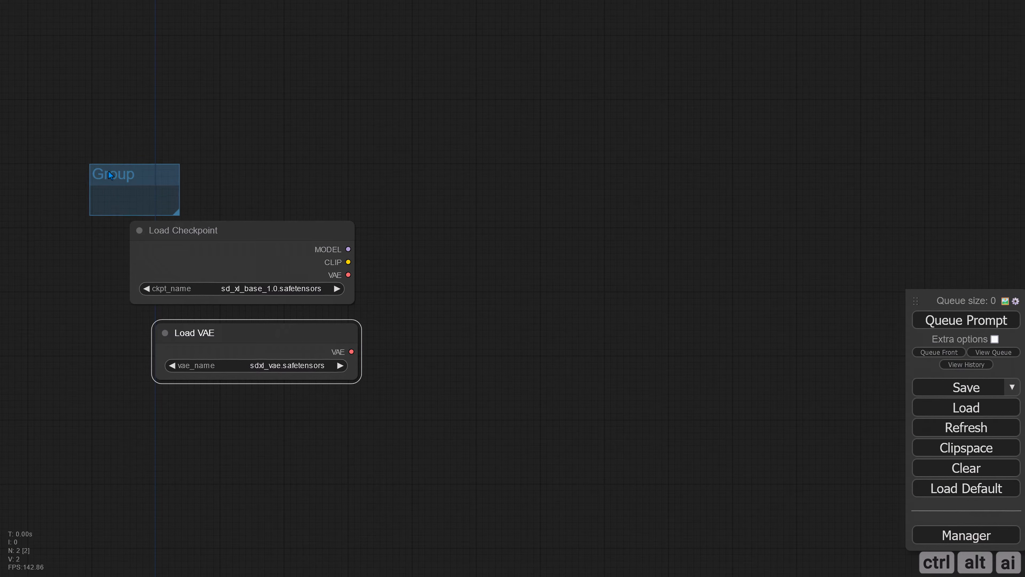
pyautogui.moveTo(180, 217); pyautogui.dragTo(396, 402)
pyautogui.moveTo(265, 241); pyautogui.dragTo(271, 227)
pyautogui.moveTo(207, 178); pyautogui.dragTo(234, 198)
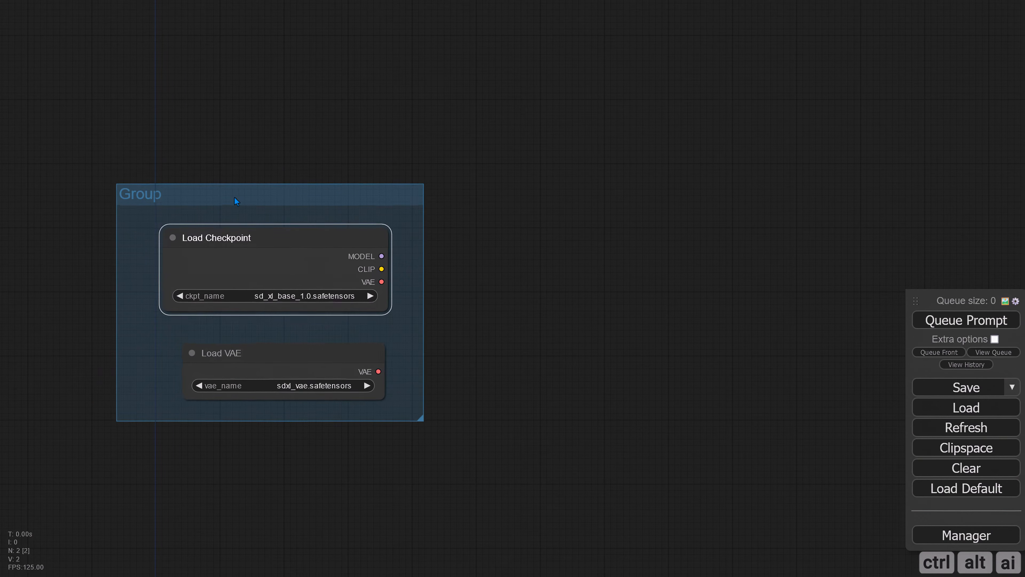
# Step: Set the colour of the group around the two loader nodes to blue
pyautogui.rightClick(140, 191)
pyautogui.click(175, 390)
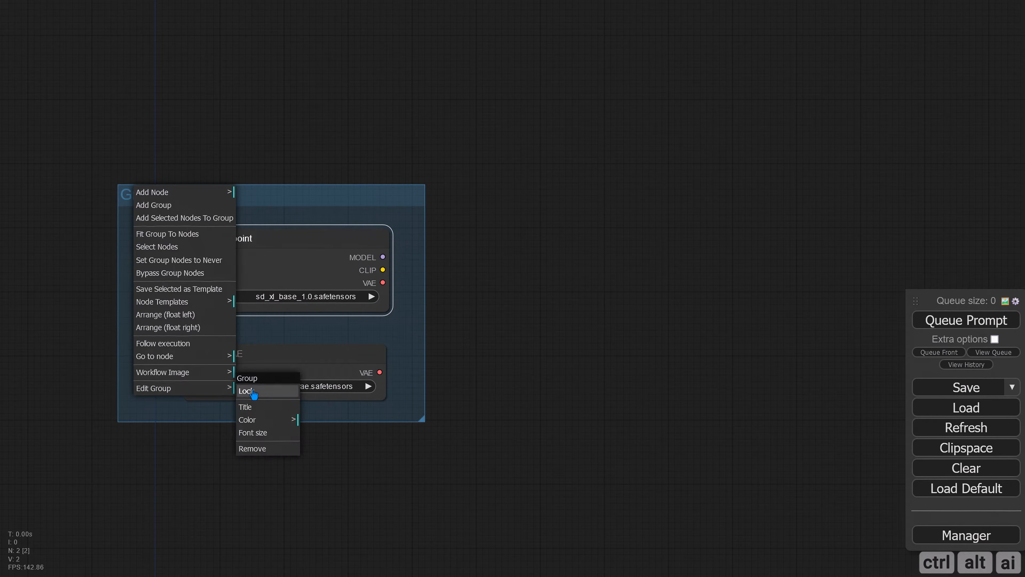
pyautogui.click(256, 420)
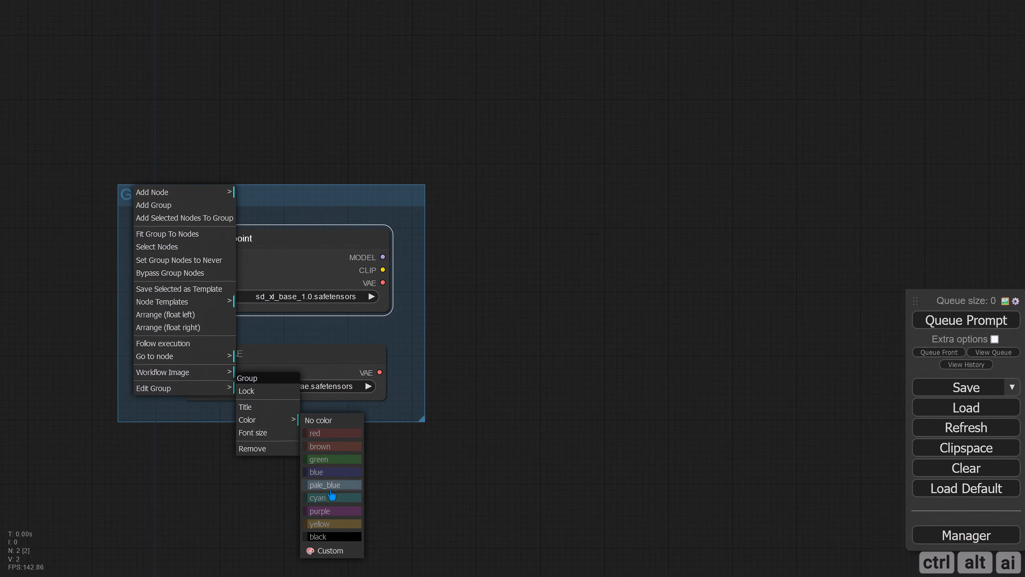
pyautogui.click(329, 473)
# Step: Rename the group around the two loader nodes to Model
pyautogui.rightClick(158, 196)
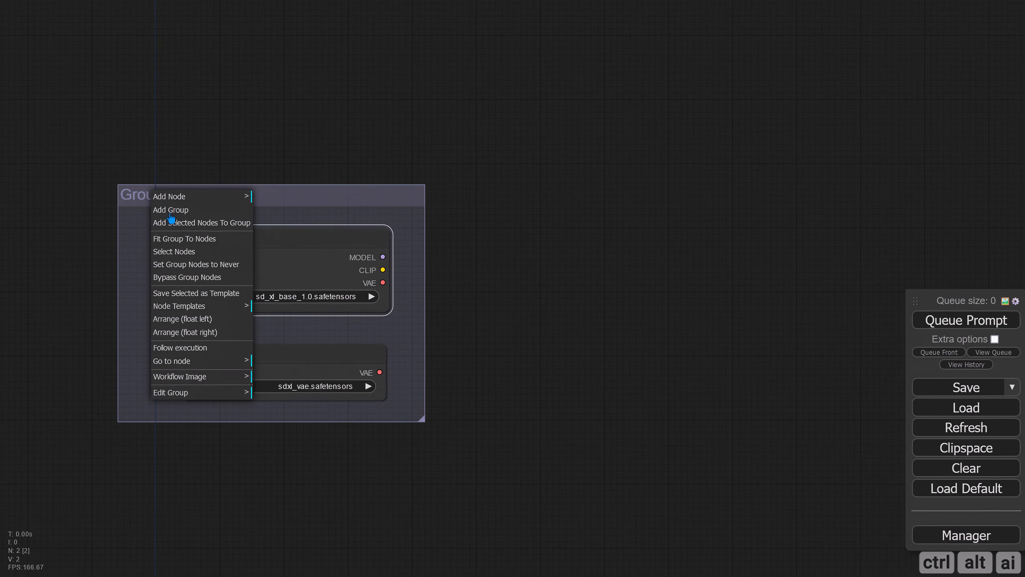
pyautogui.click(212, 393)
pyautogui.click(277, 409)
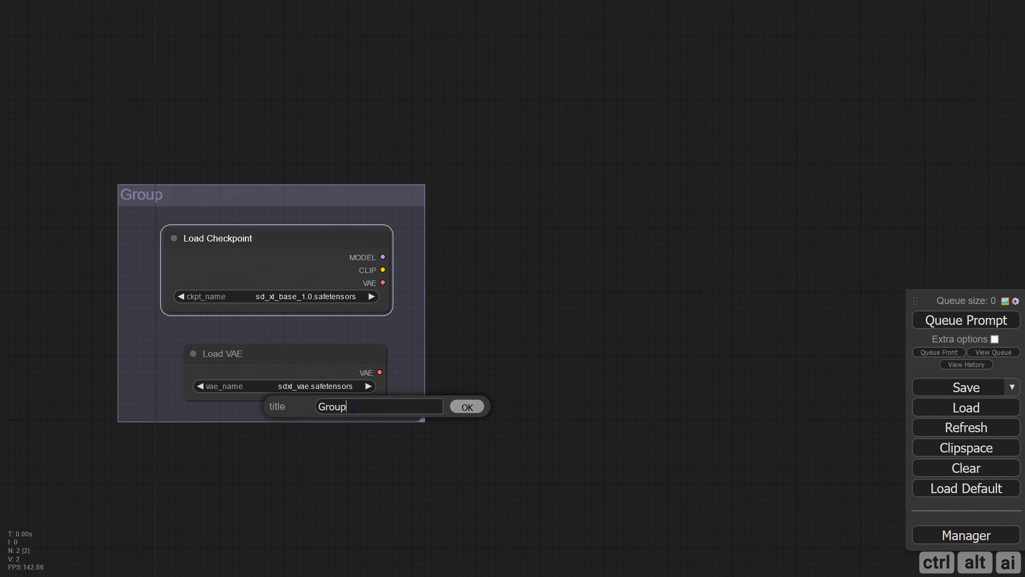
pyautogui.hotkey('ctrl', 'a')
pyautogui.write('Model')
pyautogui.press('Return')
# Step: Add a Load Image node in the free space below and beside the Model group
pyautogui.scroll(-5, 406, 407)
pyautogui.hscroll(5, 405, 407)
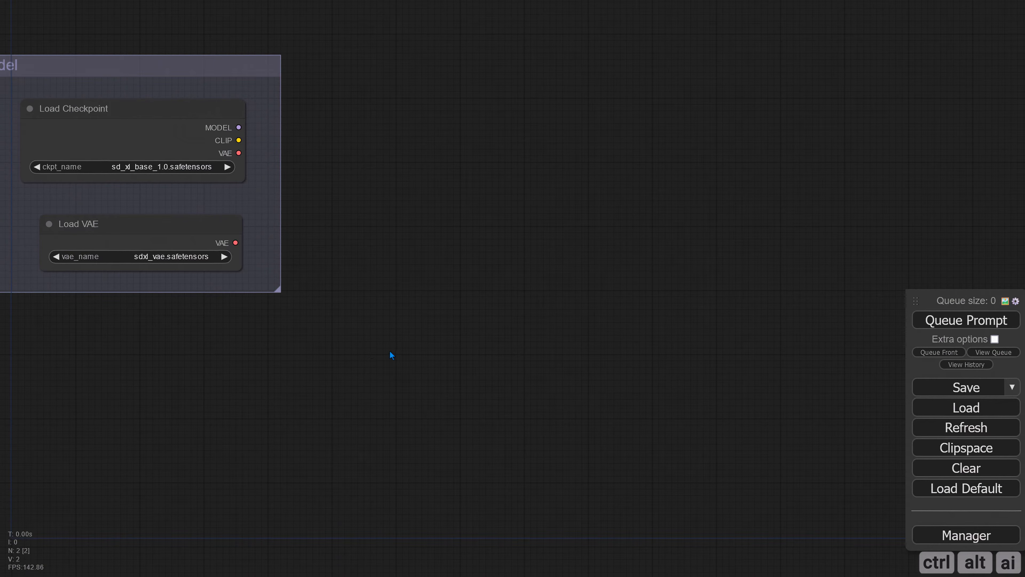
pyautogui.scroll(-2, 389, 350)
pyautogui.hscroll(1, 389, 350)
pyautogui.rightClick(286, 286)
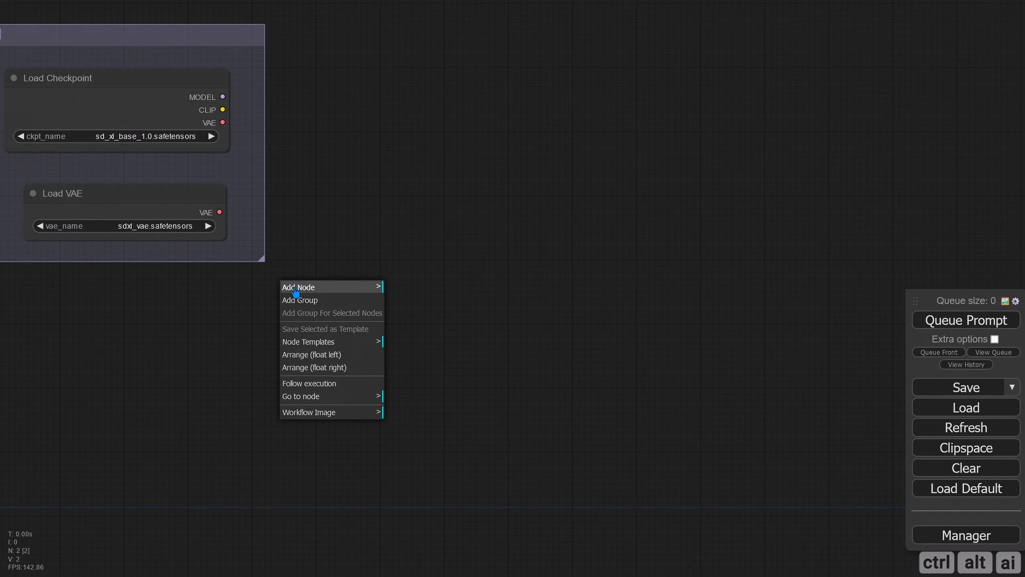
pyautogui.click(298, 287)
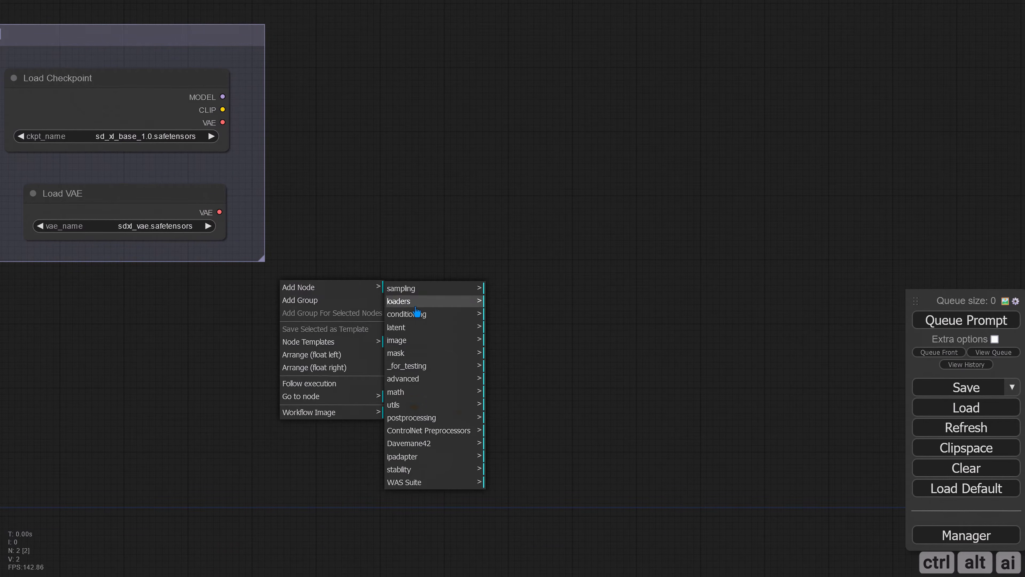
pyautogui.click(448, 340)
pyautogui.click(507, 378)
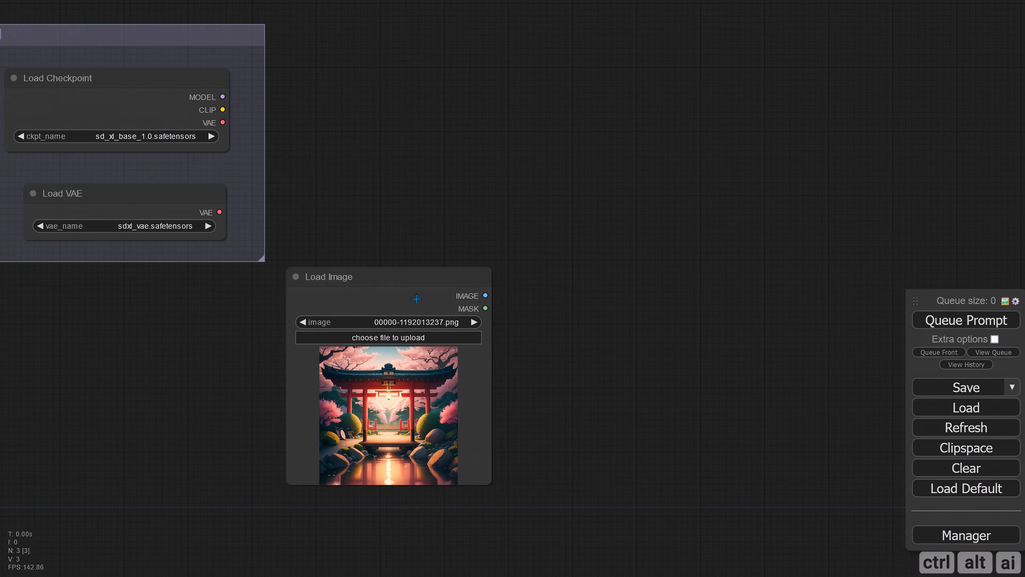
pyautogui.moveTo(401, 281); pyautogui.dragTo(390, 298)
pyautogui.moveTo(526, 394); pyautogui.dragTo(455, 314)
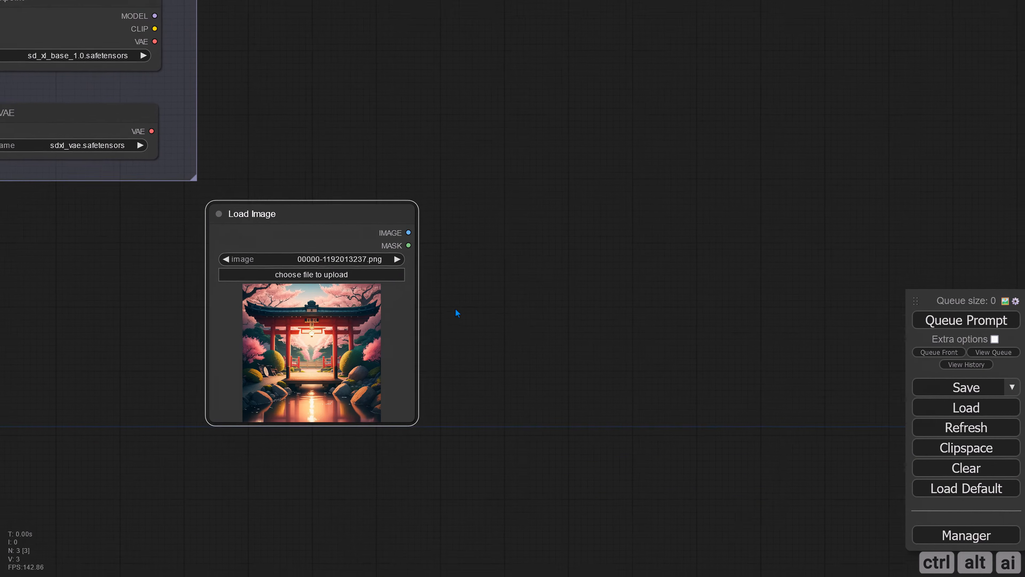
pyautogui.moveTo(306, 220); pyautogui.dragTo(332, 259)
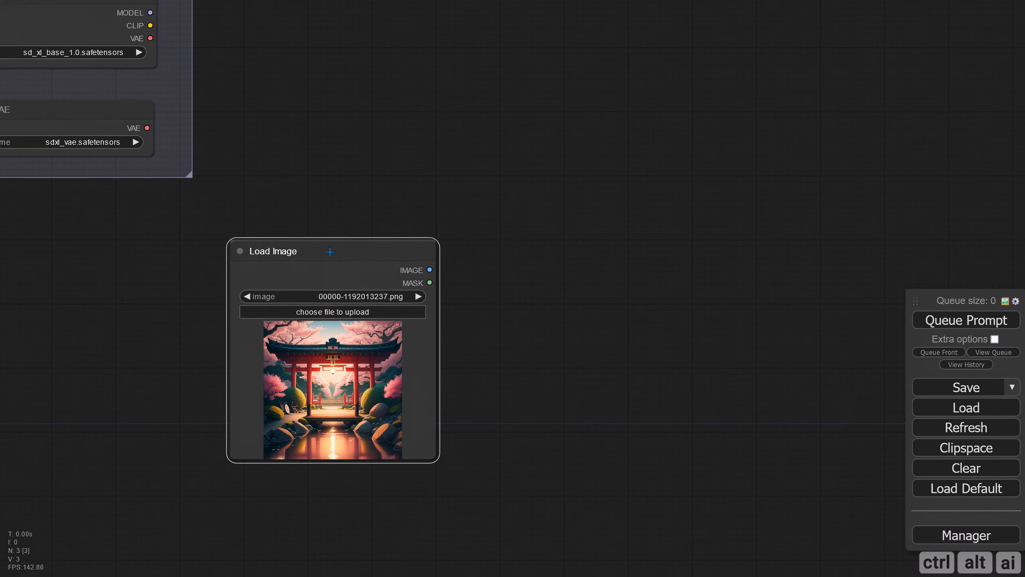
# Step: Add a NearestSDXLResolution node from the math graphics category and place it beside the Load Image node
pyautogui.moveTo(530, 368); pyautogui.dragTo(406, 306)
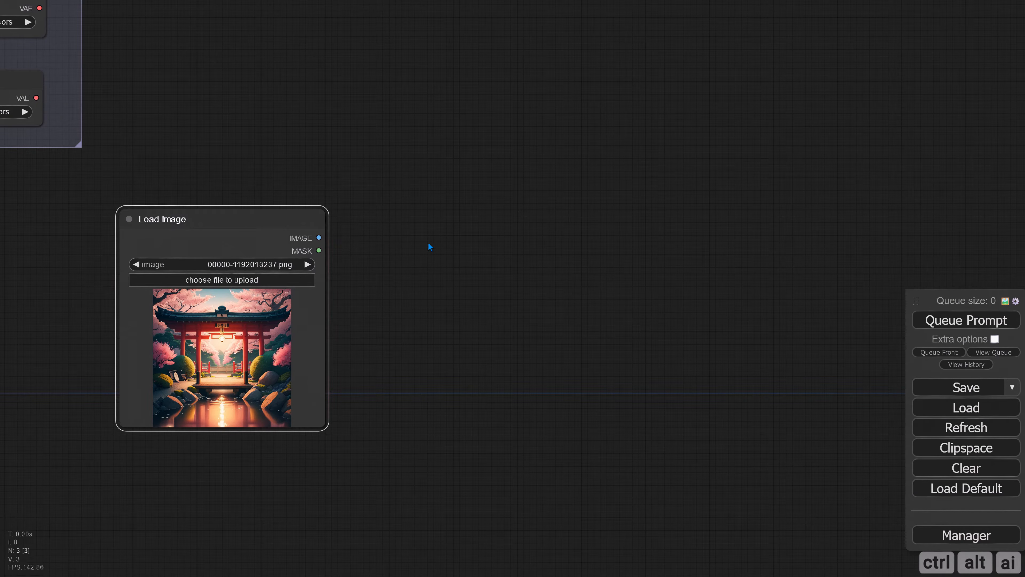
pyautogui.rightClick(418, 232)
pyautogui.click(440, 234)
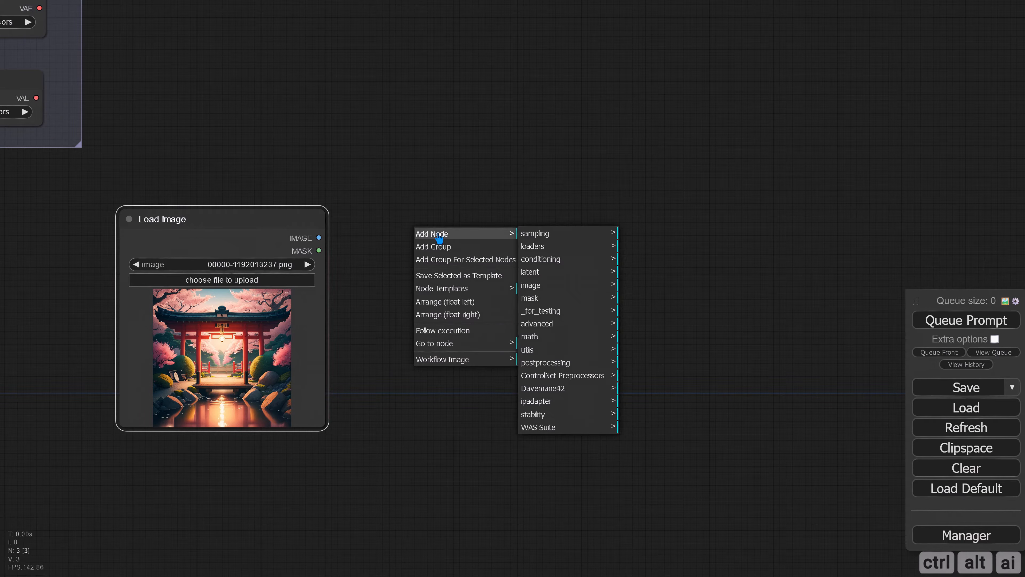
pyautogui.click(541, 337)
pyautogui.click(630, 340)
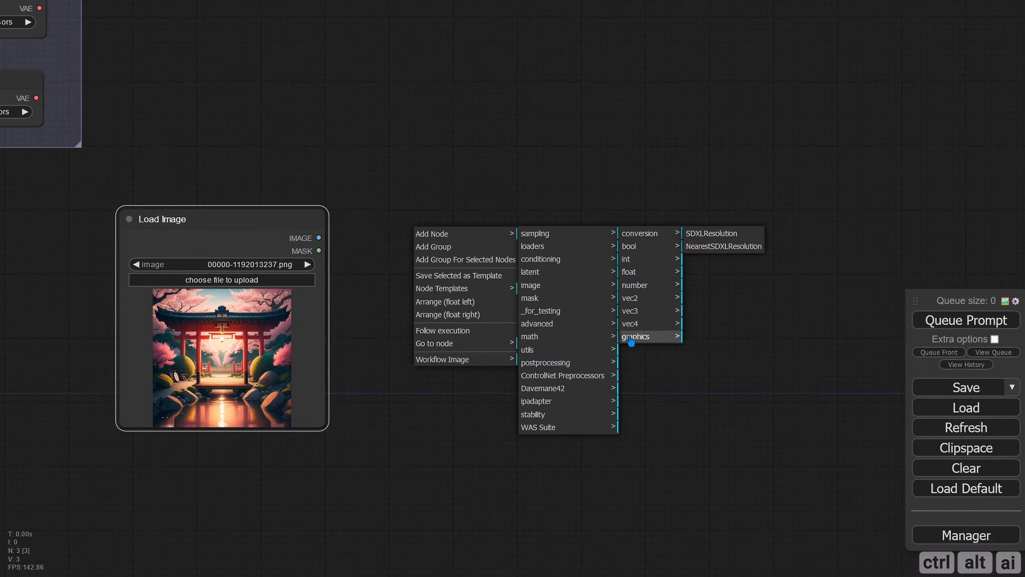
pyautogui.click(716, 246)
pyautogui.moveTo(492, 228); pyautogui.dragTo(442, 234)
# Step: Find and add a ConstrainImage|pysssss node beside NearestSDXLResolution, then adjust the positions of both nodes
pyautogui.moveTo(461, 321); pyautogui.dragTo(385, 307)
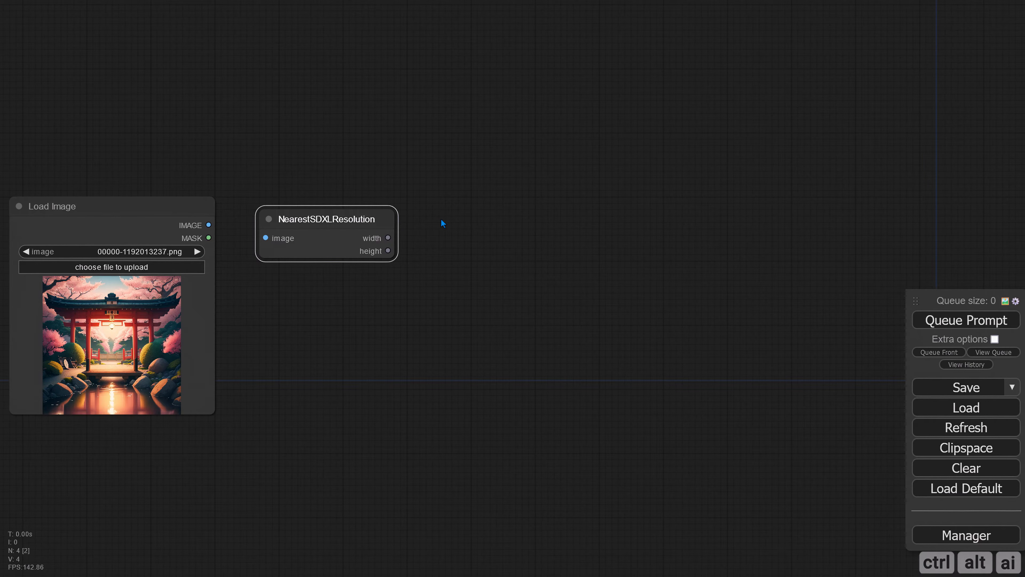
pyautogui.doubleClick(471, 221)
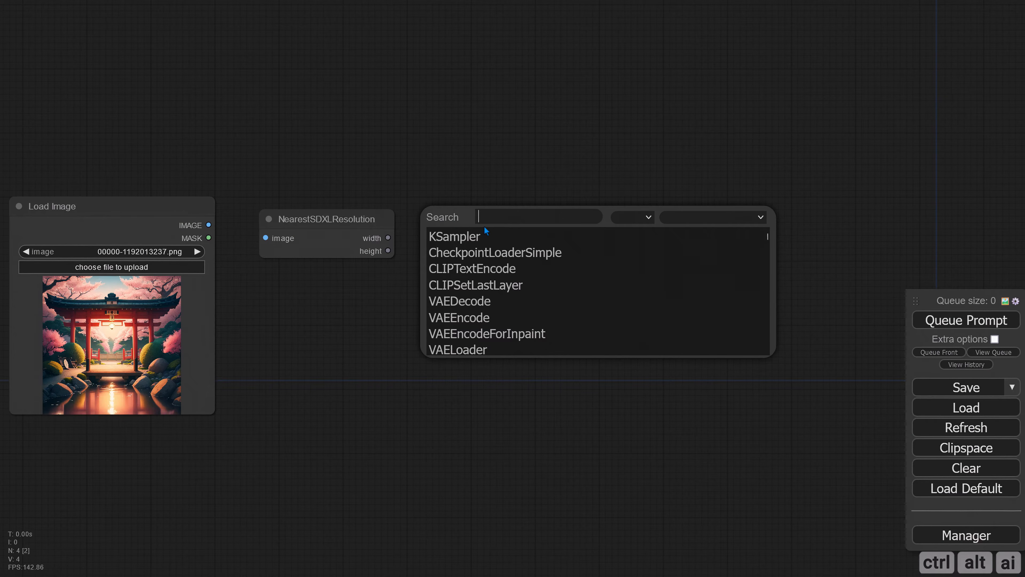
pyautogui.write('const')
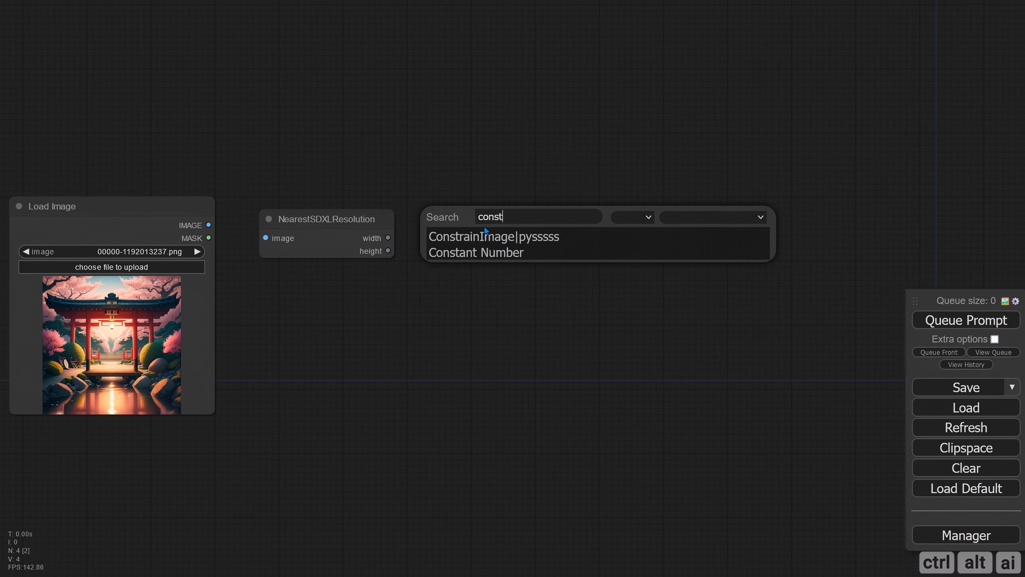
pyautogui.click(539, 236)
pyautogui.moveTo(531, 218); pyautogui.dragTo(524, 240)
pyautogui.moveTo(362, 218); pyautogui.dragTo(372, 268)
# Step: Add a new group and size it around the Load Image, NearestSDXLResolution and Constrain Image nodes
pyautogui.scroll(-3, 450, 373)
pyautogui.moveTo(450, 373); pyautogui.dragTo(438, 364)
pyautogui.rightClick(166, 187)
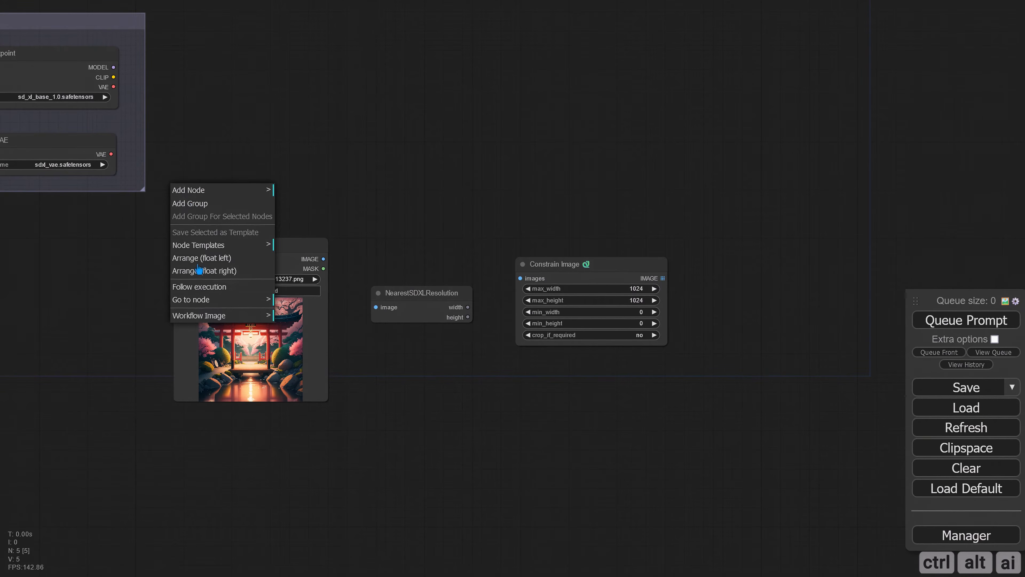
pyautogui.click(190, 202)
pyautogui.moveTo(214, 247)
pyautogui.mouseDown()
pyautogui.moveTo(214, 267)
pyautogui.moveTo(215, 250)
pyautogui.mouseUp()
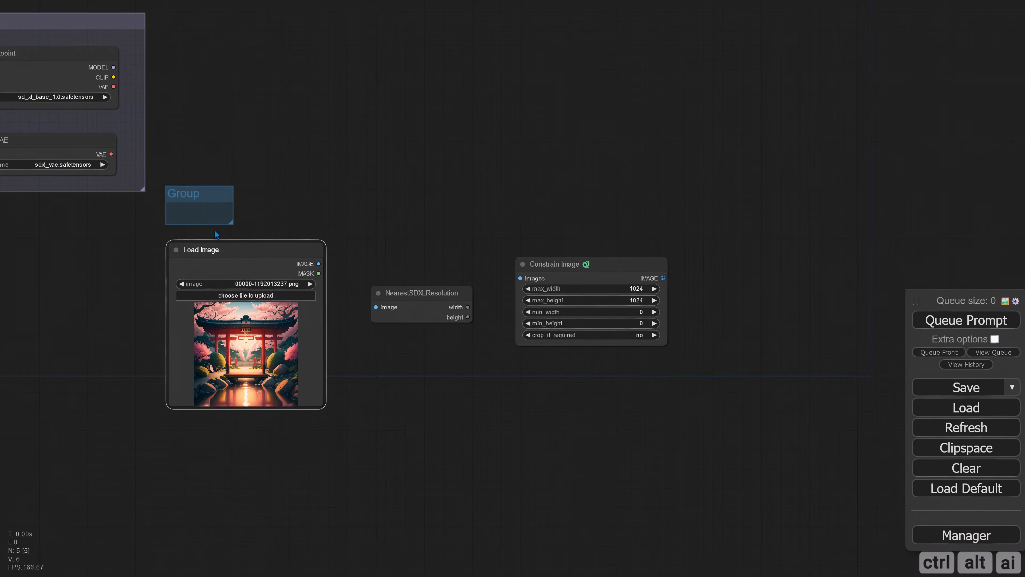
pyautogui.moveTo(201, 194); pyautogui.dragTo(682, 421)
pyautogui.moveTo(380, 219); pyautogui.dragTo(384, 241)
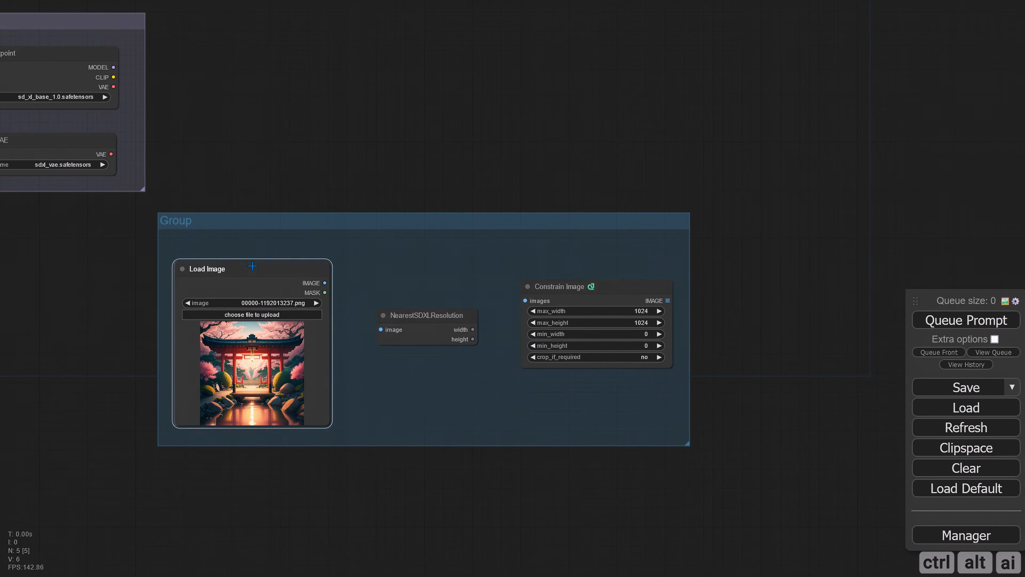
# Step: Rename the new group around the three image nodes to Image and Resolution
pyautogui.rightClick(179, 218)
pyautogui.click(196, 417)
pyautogui.click(304, 428)
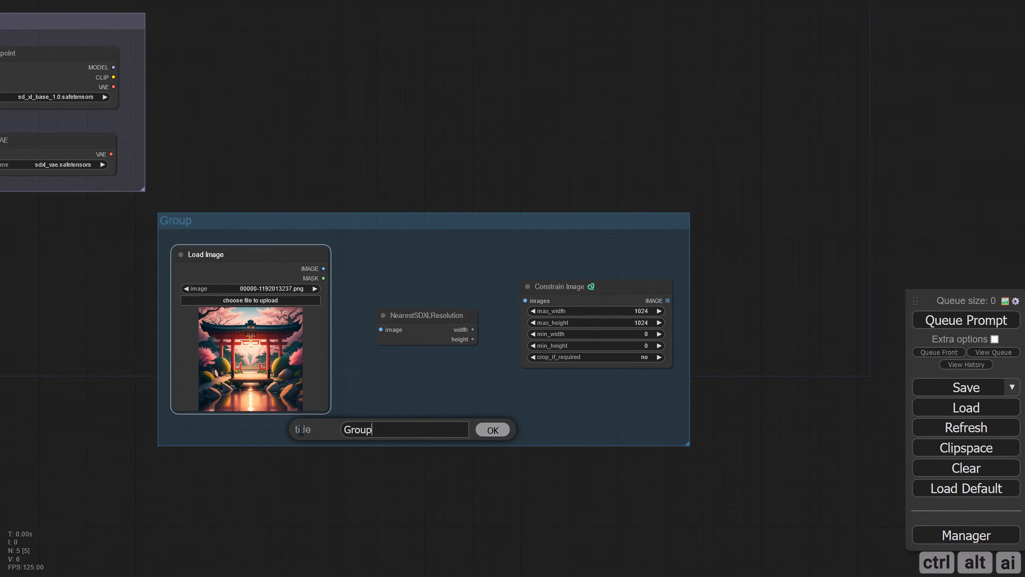
pyautogui.doubleClick(380, 425)
pyautogui.write('Image and Resolution')
pyautogui.press('Return')
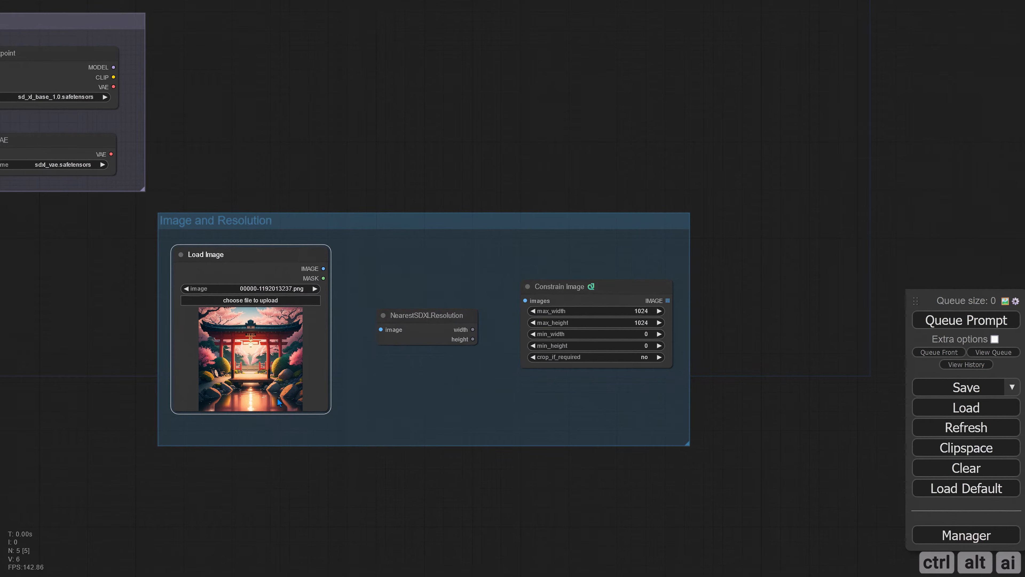
# Step: Change the Image and Resolution group's color to yellow and move Constrain Image slightly closer to NearestSDXLResolution
pyautogui.rightClick(246, 218)
pyautogui.click(270, 418)
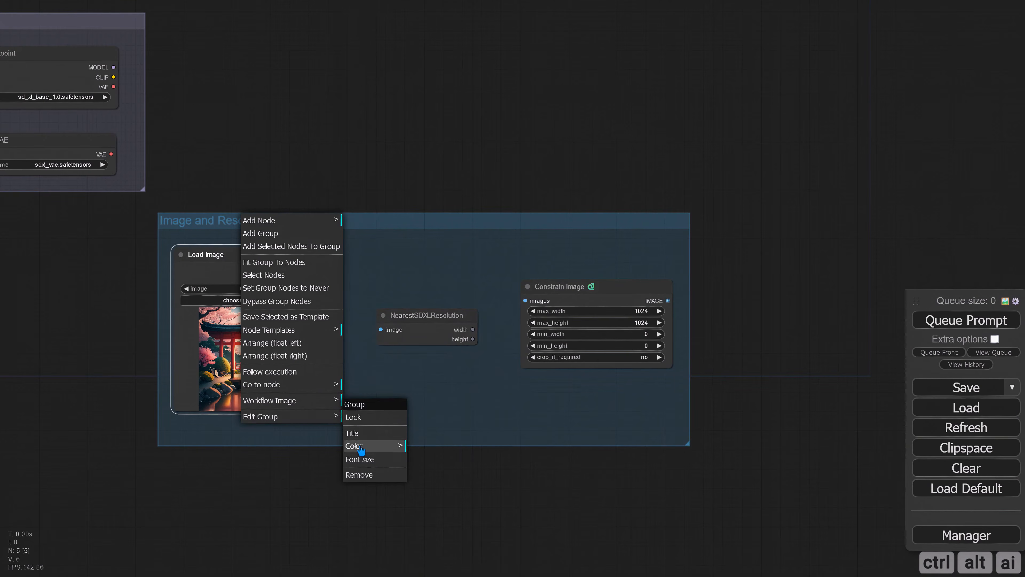
pyautogui.click(383, 446)
pyautogui.click(434, 550)
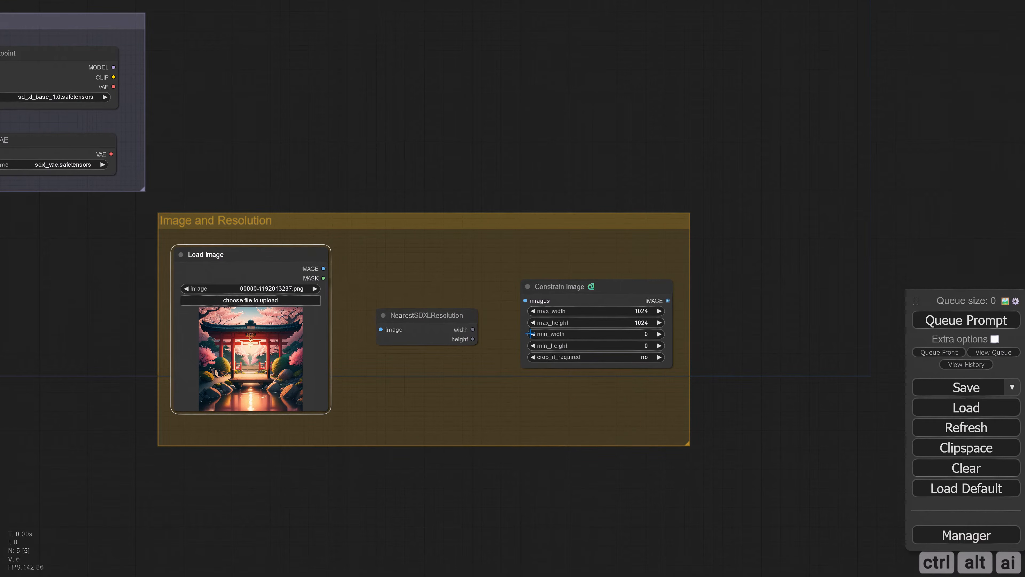
pyautogui.moveTo(541, 304); pyautogui.dragTo(531, 306)
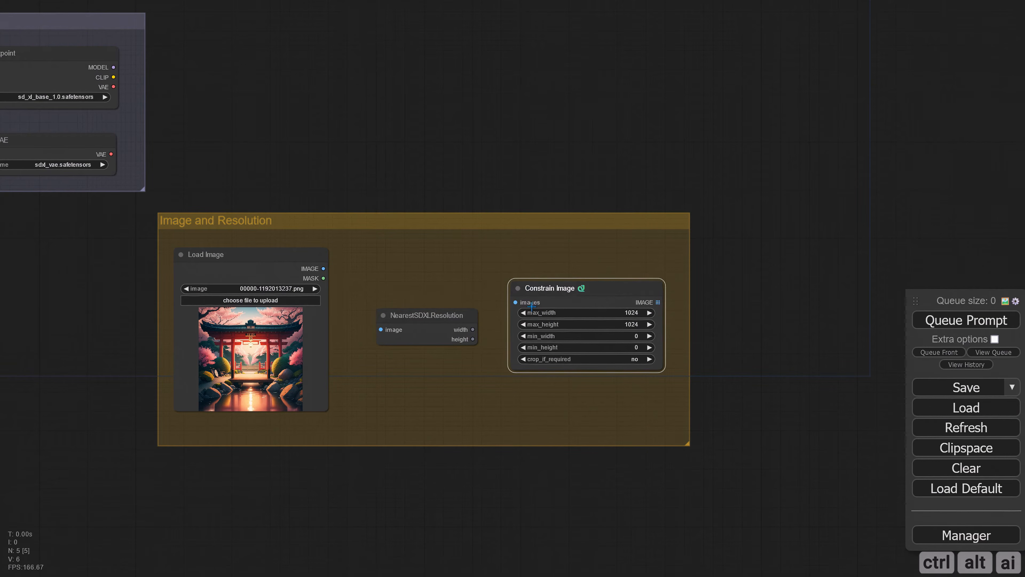
# Step: Convert max_width and max_height on the Constrain Image node to inputs
pyautogui.moveTo(729, 339); pyautogui.dragTo(630, 331)
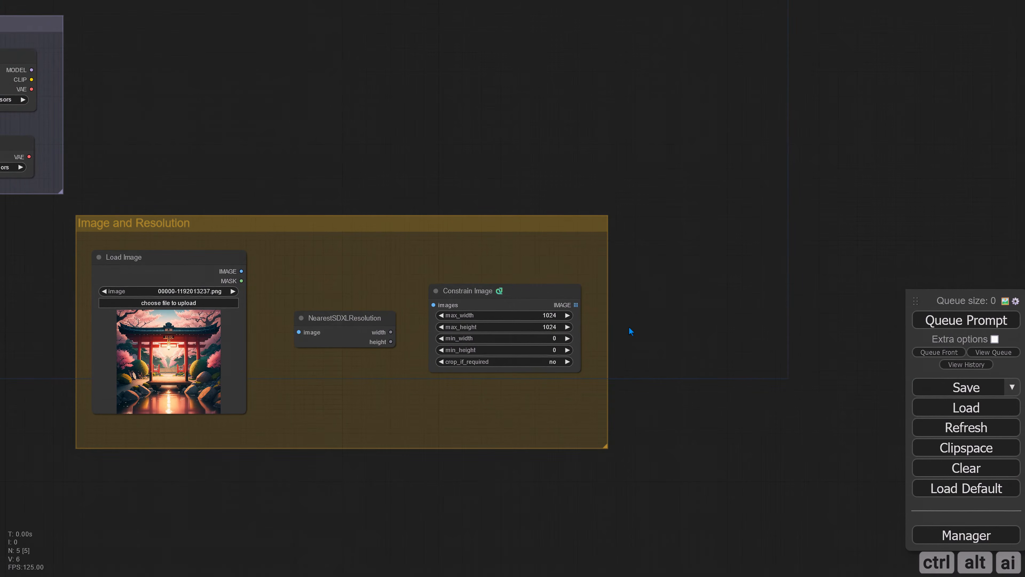
pyautogui.scroll(3, 504, 313)
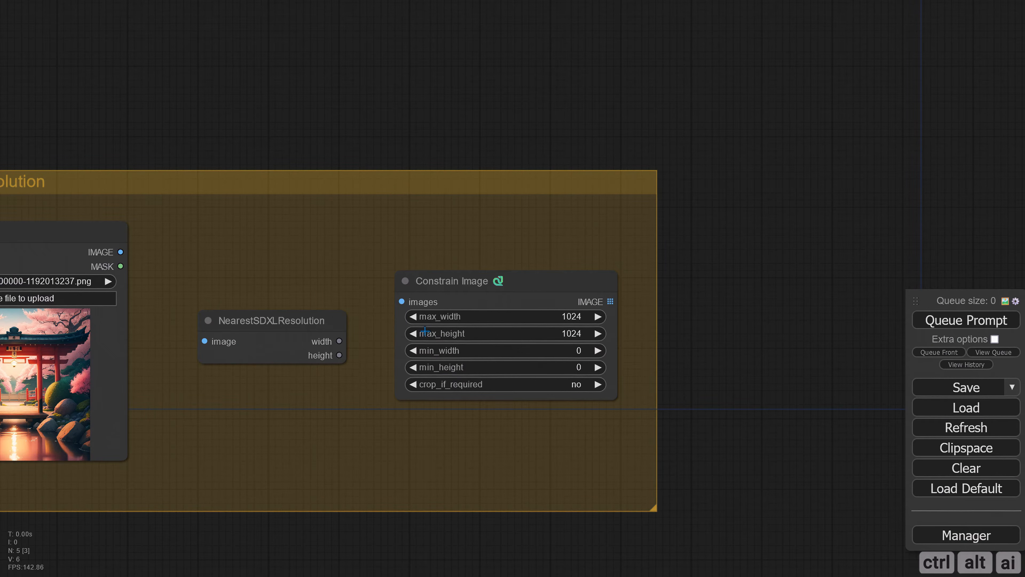
pyautogui.rightClick(427, 317)
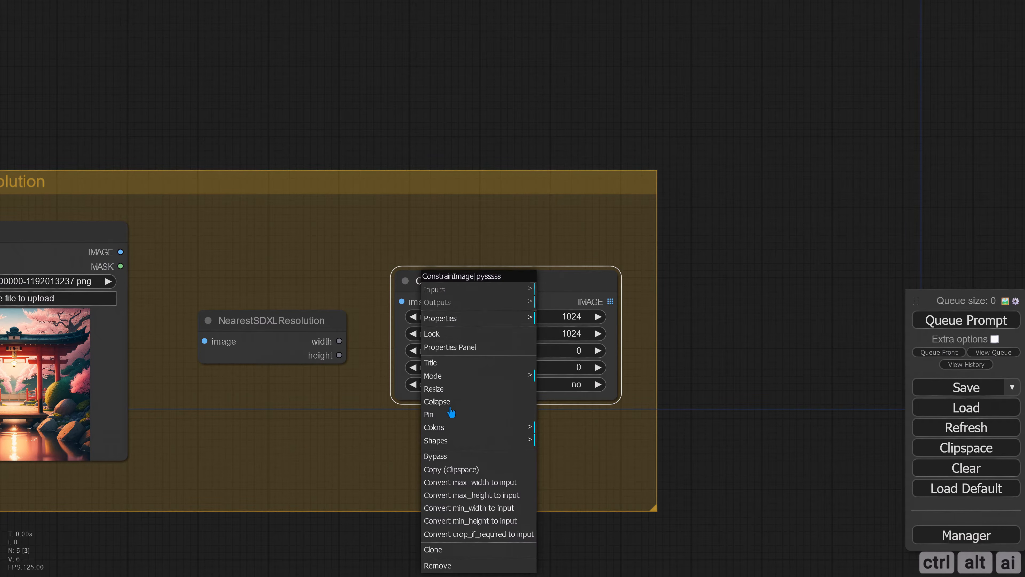
pyautogui.click(474, 483)
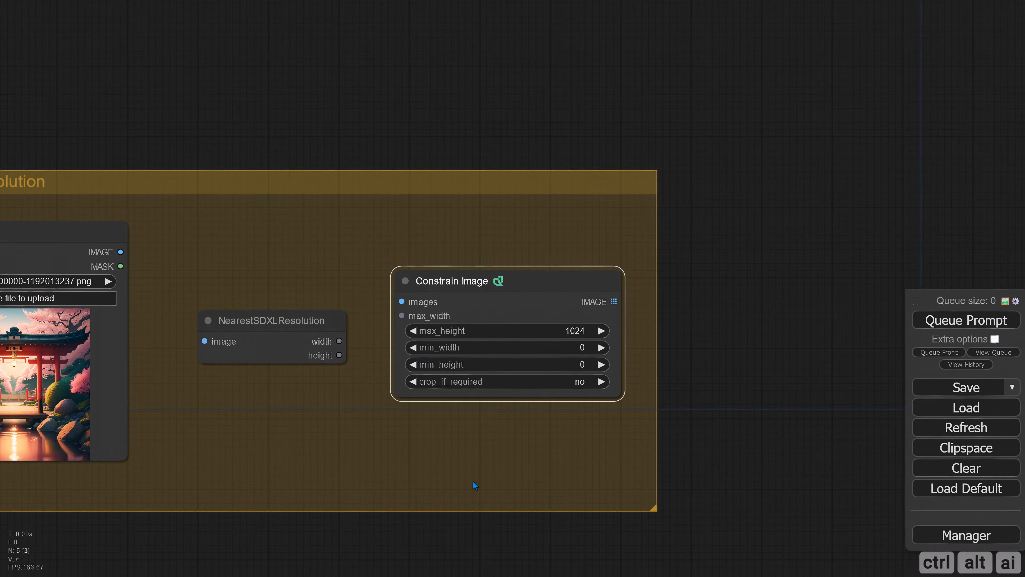
pyautogui.rightClick(438, 331)
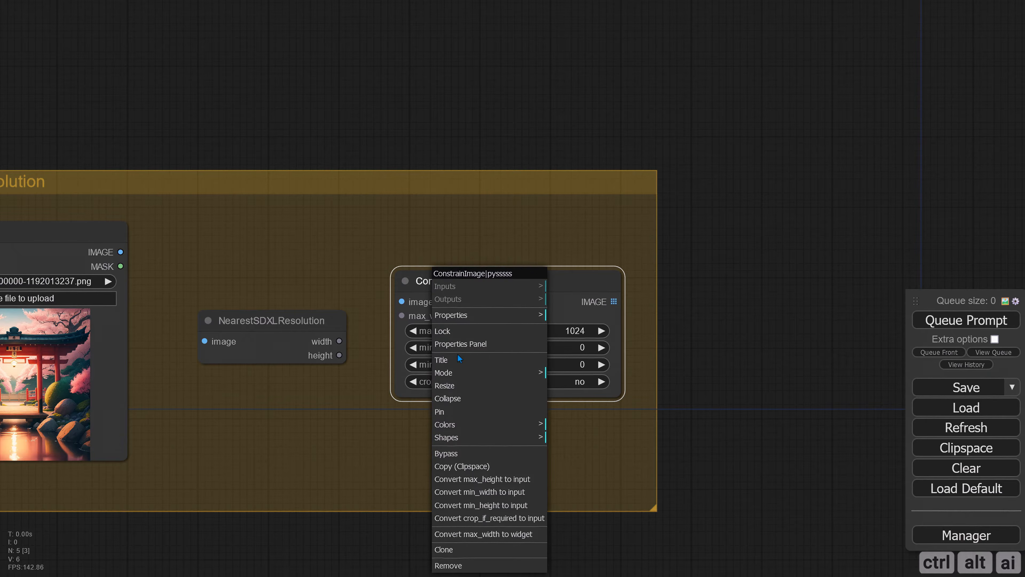
pyautogui.click(476, 478)
pyautogui.click(684, 358)
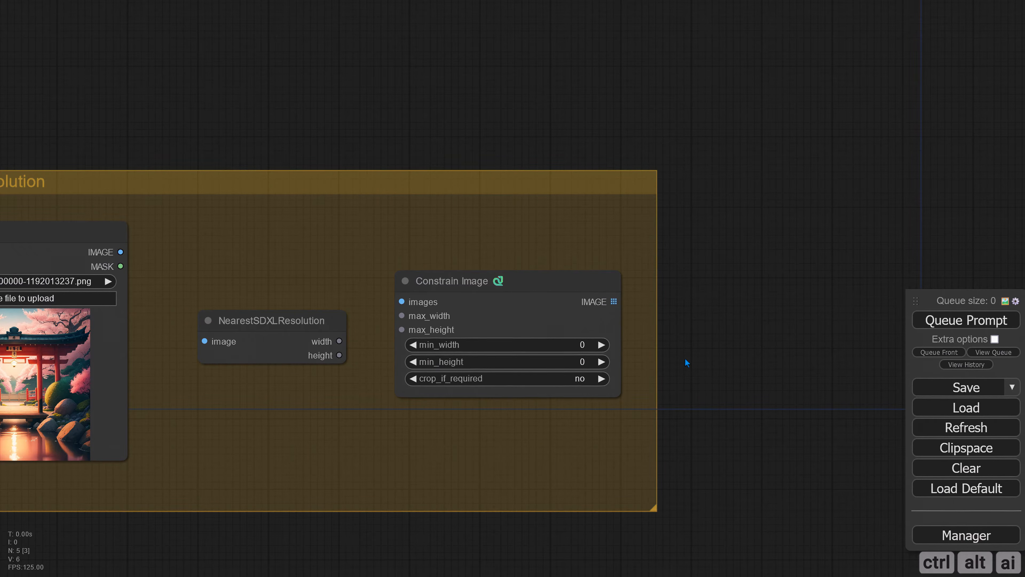
# Step: Add a BLIP Analyze Image node in the free space above the Image and Resolution group and adjust its position
pyautogui.scroll(-4, 685, 358)
pyautogui.scroll(-1, 706, 335)
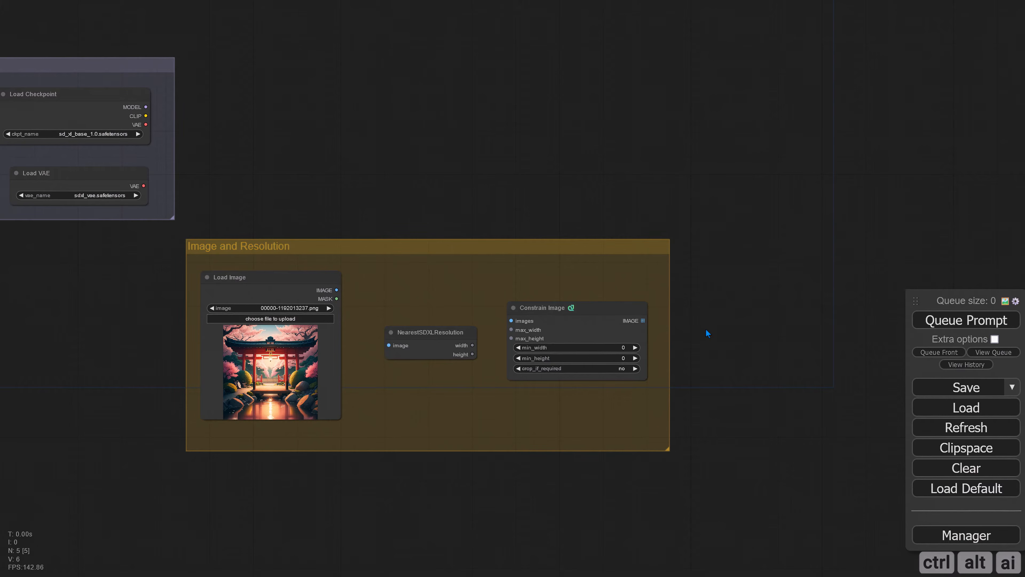
pyautogui.moveTo(336, 176); pyautogui.dragTo(327, 252)
pyautogui.scroll(4, 278, 221)
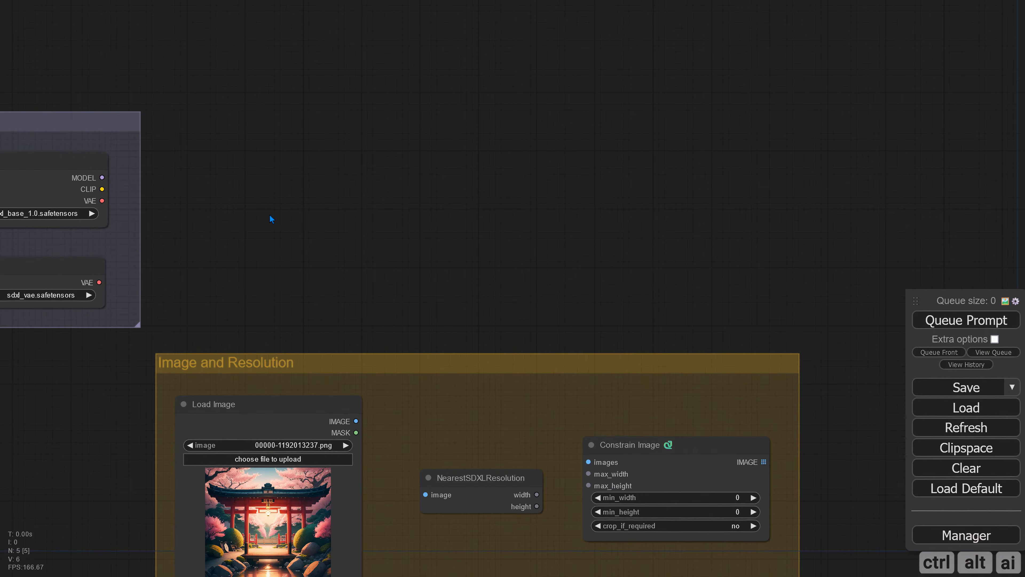
pyautogui.moveTo(260, 237); pyautogui.dragTo(265, 236)
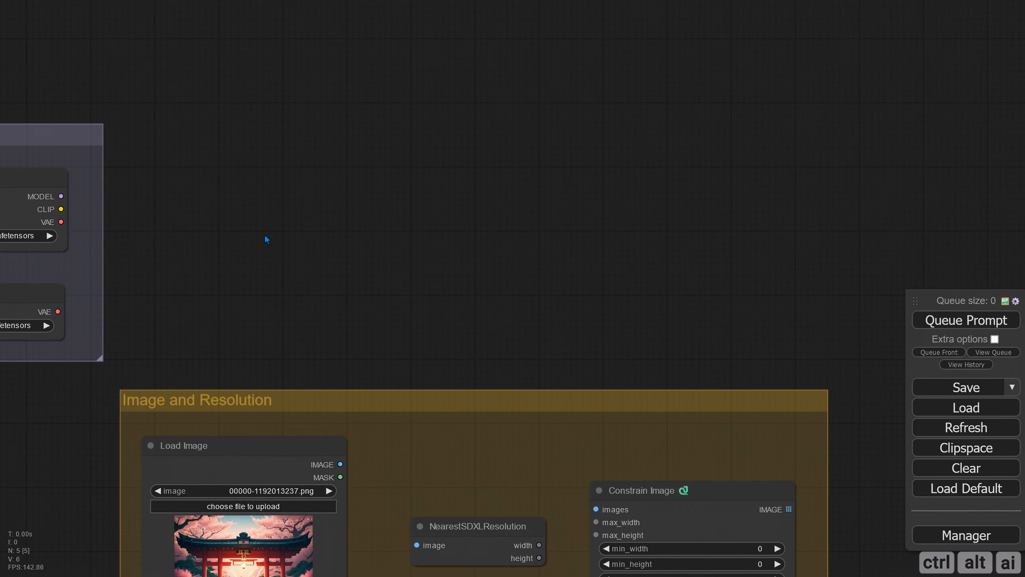
pyautogui.doubleClick(346, 131)
pyautogui.write('bli')
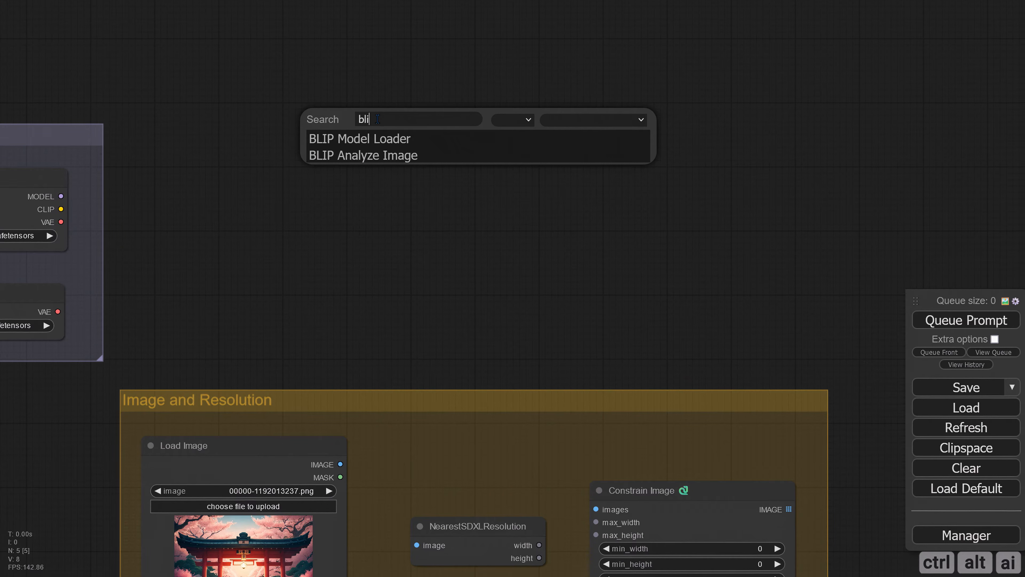
pyautogui.click(391, 158)
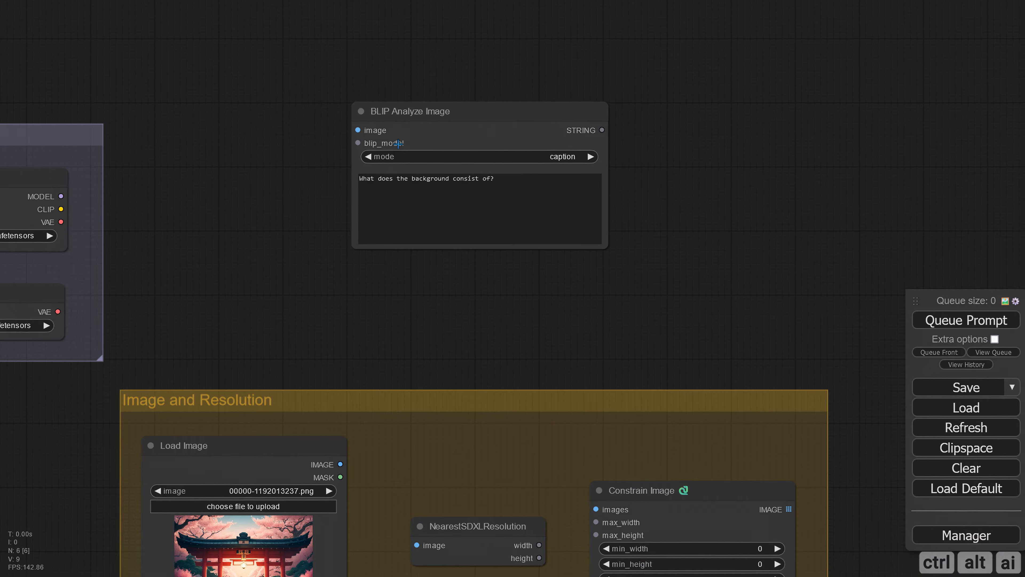
pyautogui.moveTo(414, 113); pyautogui.dragTo(392, 134)
pyautogui.moveTo(477, 198); pyautogui.dragTo(330, 197)
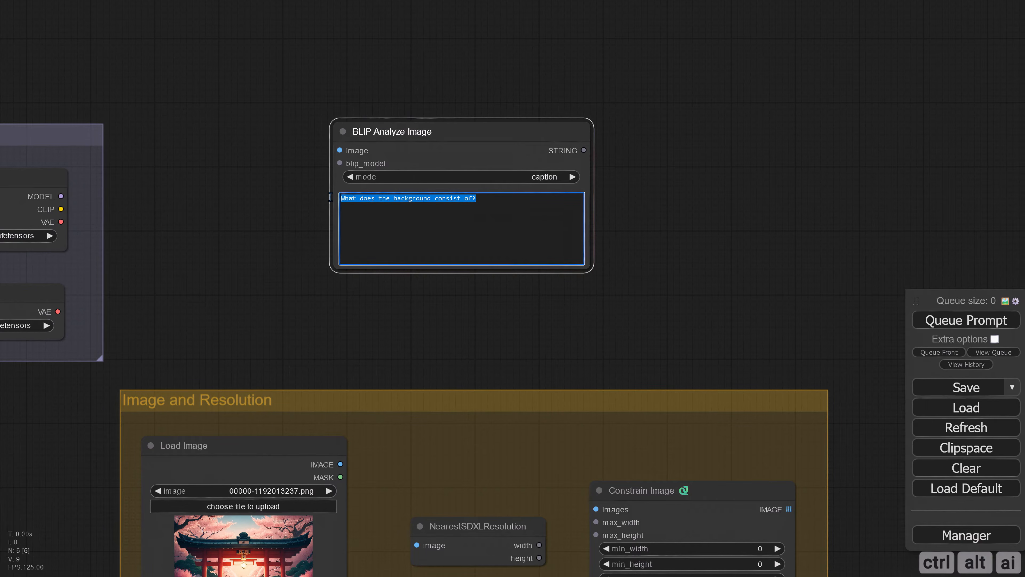
pyautogui.click(367, 197)
pyautogui.moveTo(390, 132); pyautogui.dragTo(476, 123)
# Step: Add a BLIP Model Loader node and place it between the Model group and BLIP Analyze Image
pyautogui.moveTo(213, 191); pyautogui.dragTo(163, 211)
pyautogui.doubleClick(164, 213)
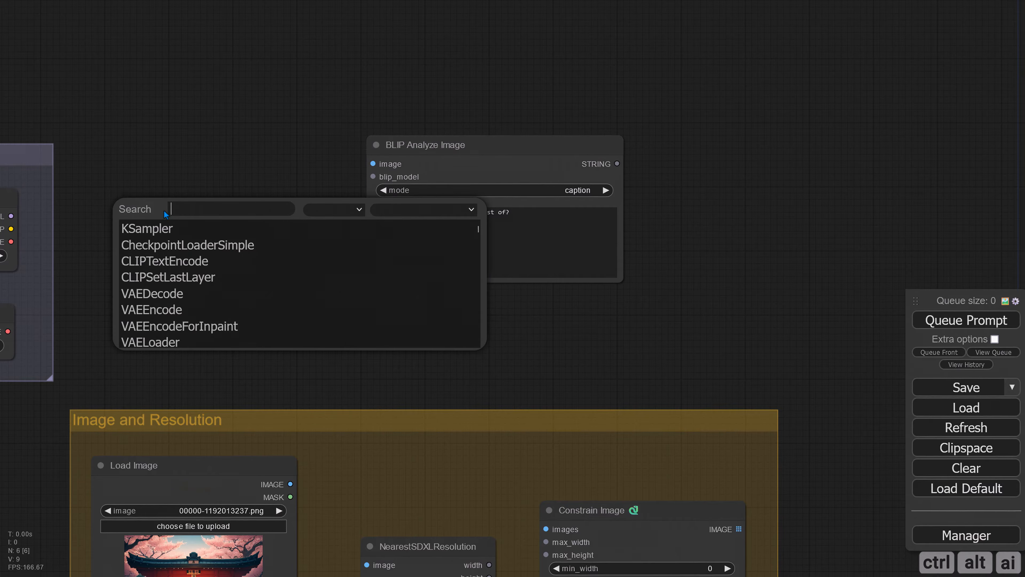
pyautogui.write('blip')
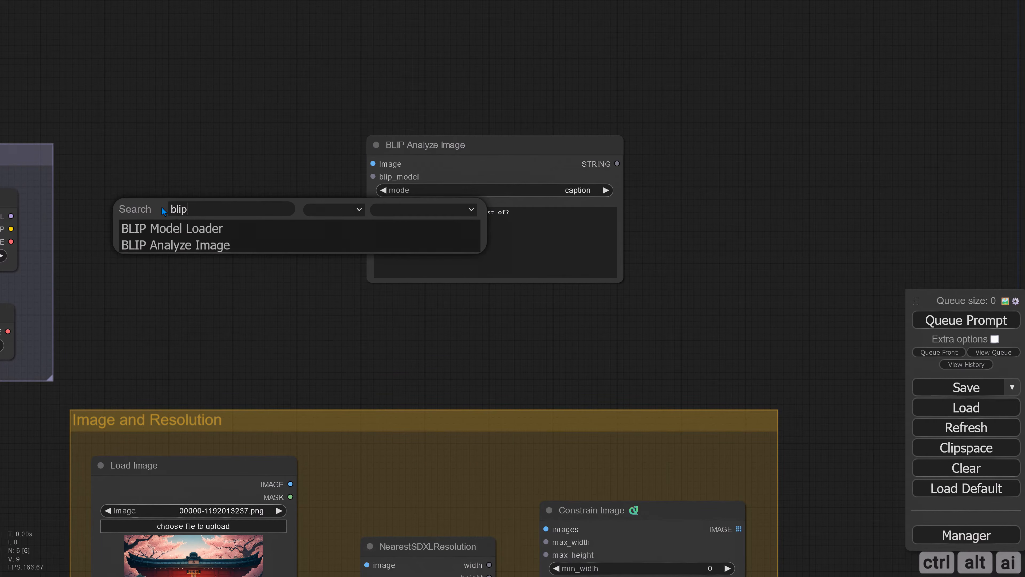
pyautogui.click(189, 229)
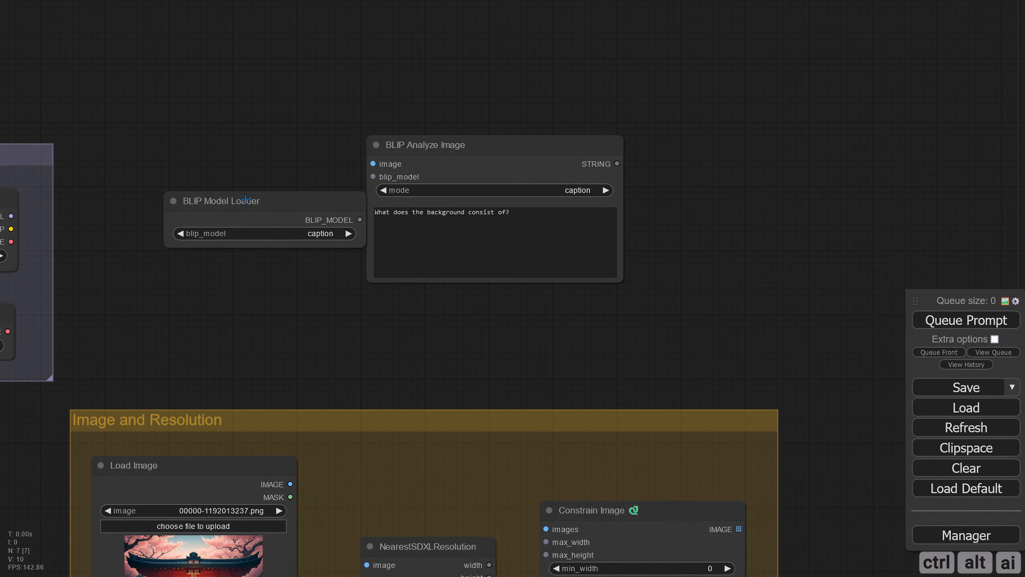
pyautogui.moveTo(250, 202); pyautogui.dragTo(200, 208)
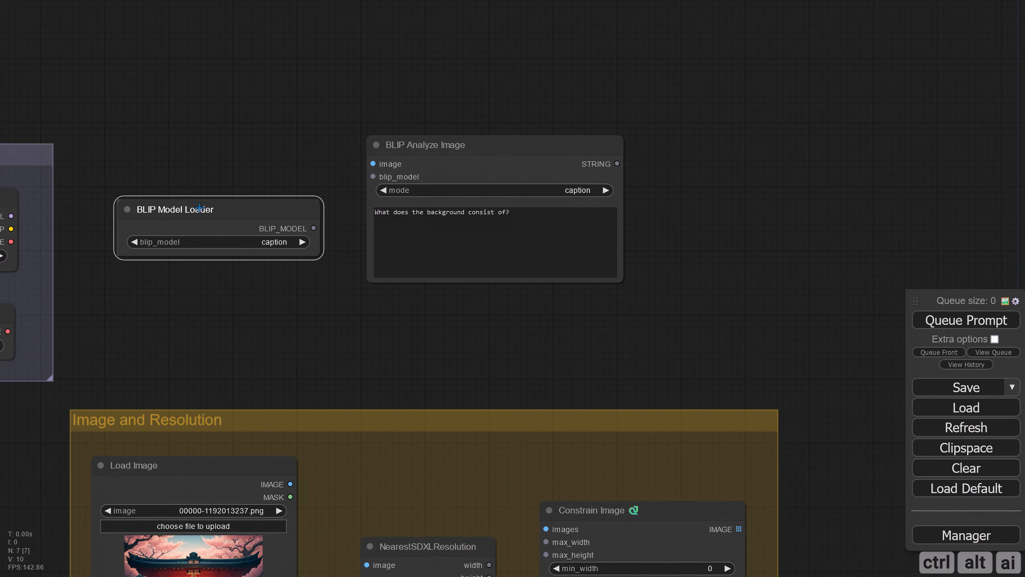
pyautogui.moveTo(199, 207); pyautogui.dragTo(200, 207)
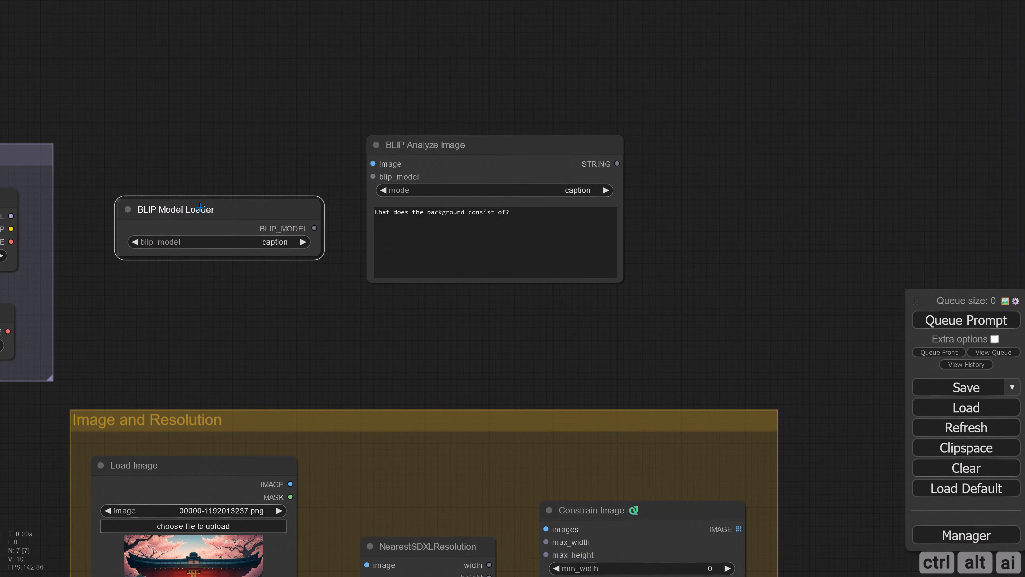
# Step: Move the BLIP Model Loader and BLIP Analyze Image nodes higher on the canvas, keeping them side by side
pyautogui.moveTo(231, 150); pyautogui.dragTo(222, 190)
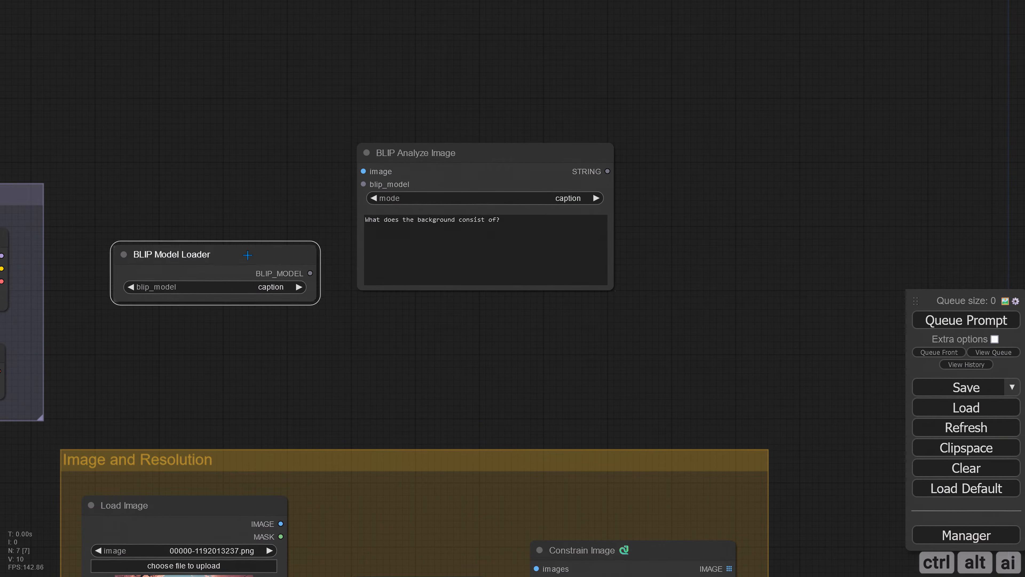
pyautogui.moveTo(248, 254); pyautogui.dragTo(172, 104)
pyautogui.moveTo(383, 263); pyautogui.dragTo(353, 105)
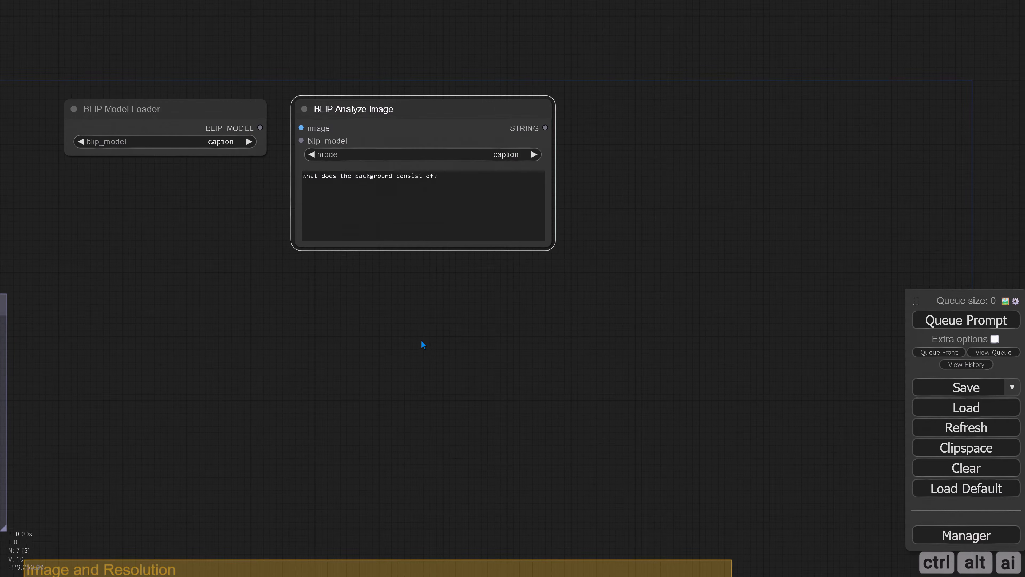
# Step: Add a ShowText|pysssss node and place it beside the output side of BLIP Analyze Image
pyautogui.moveTo(421, 339); pyautogui.dragTo(140, 377)
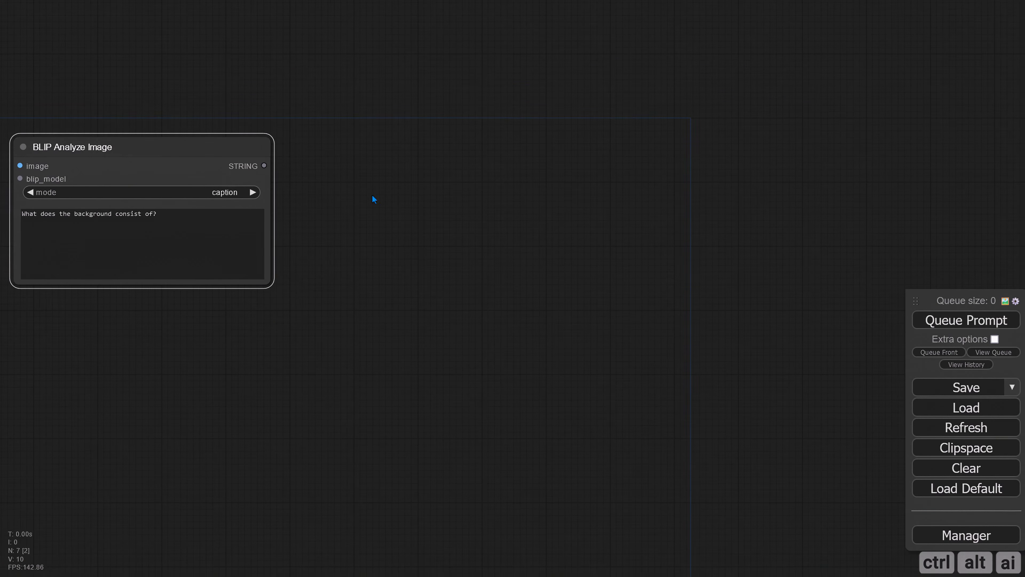
pyautogui.doubleClick(339, 166)
pyautogui.write('show')
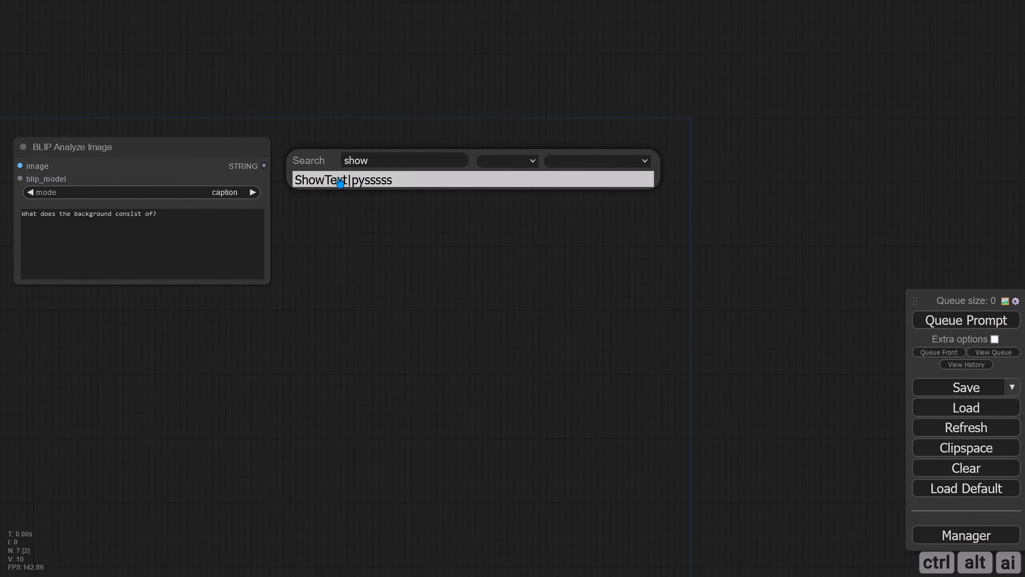
pyautogui.click(337, 178)
pyautogui.moveTo(380, 152); pyautogui.dragTo(358, 151)
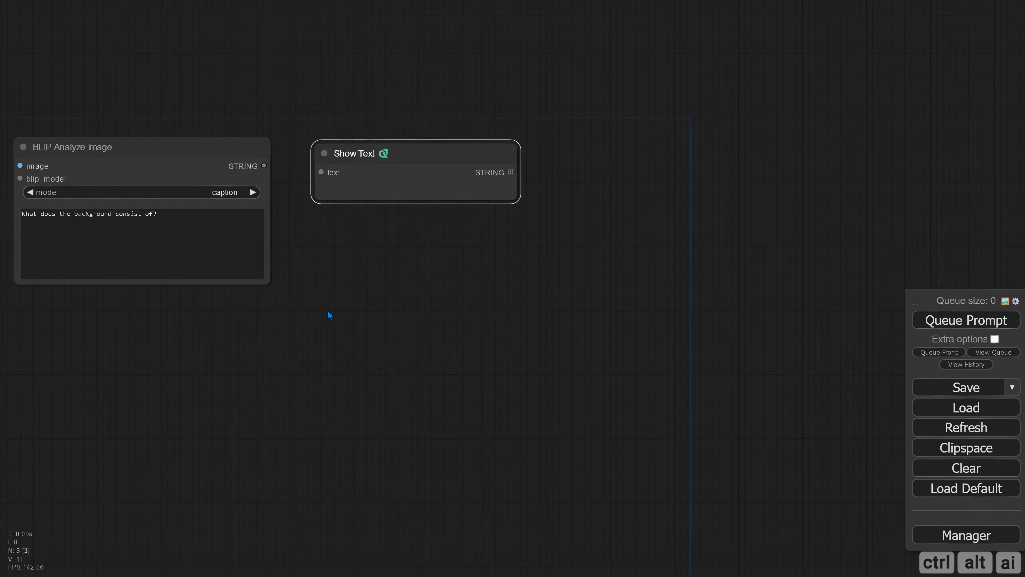
# Step: Add a Text String node and place it below the BLIP Analyze Image node
pyautogui.moveTo(330, 315); pyautogui.dragTo(412, 287)
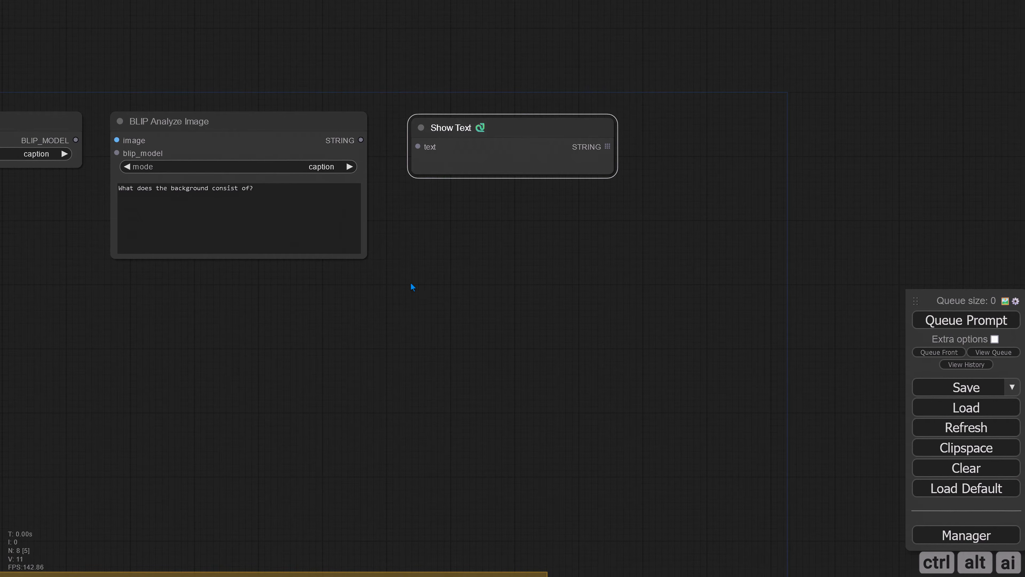
pyautogui.doubleClick(206, 301)
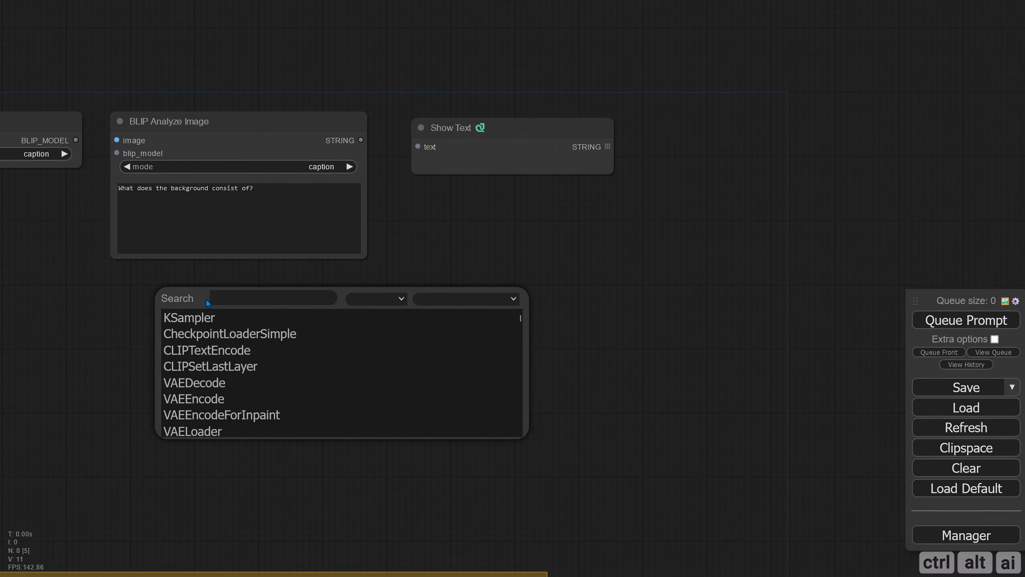
pyautogui.write('text')
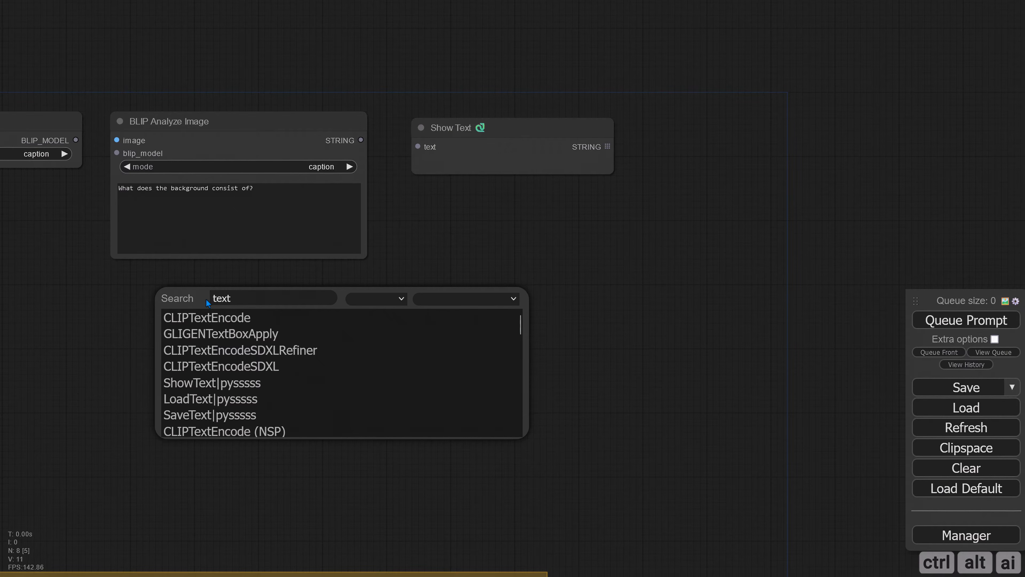
pyautogui.write(' s')
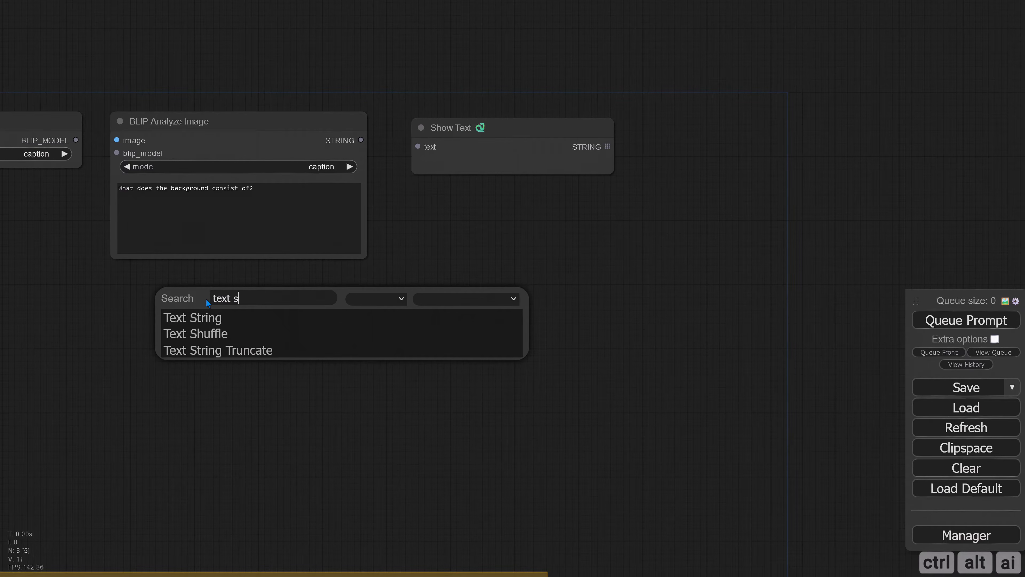
pyautogui.click(194, 317)
pyautogui.moveTo(268, 292); pyautogui.dragTo(204, 301)
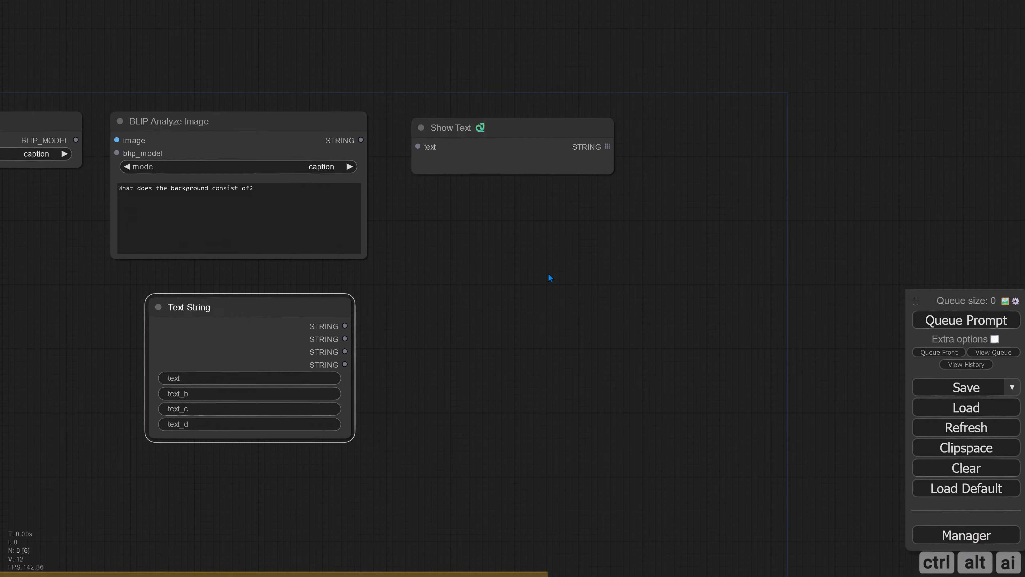
# Step: Add a Text Concatenate node and place it below and beyond the output side of the Show Text node
pyautogui.moveTo(548, 273); pyautogui.dragTo(345, 309)
pyautogui.doubleClick(410, 217)
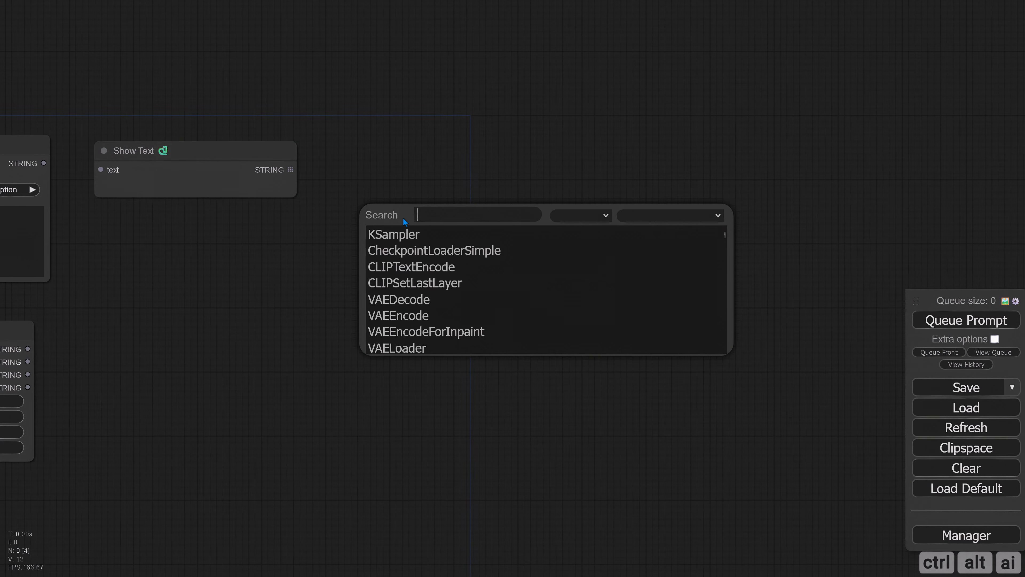
pyautogui.write('text')
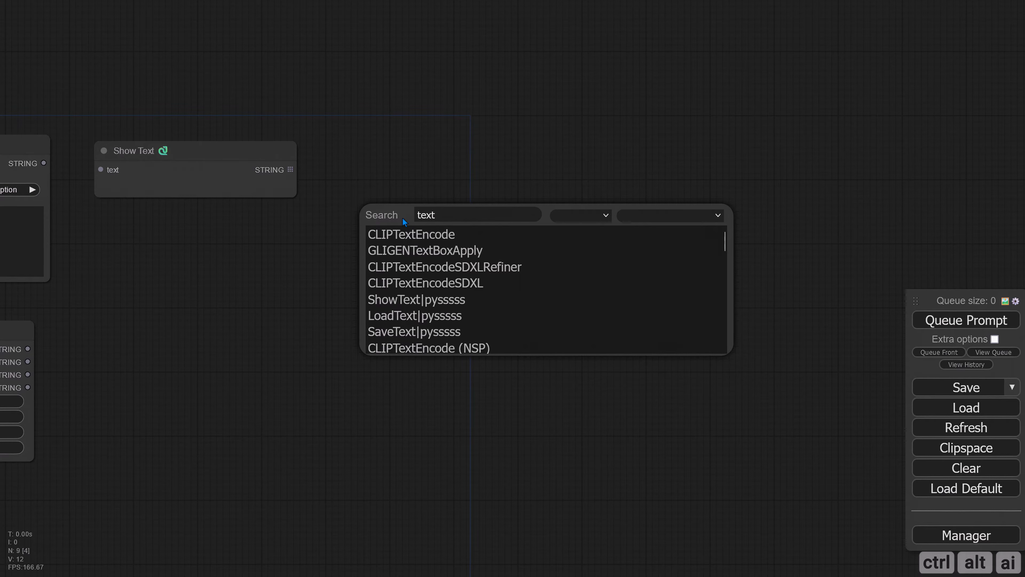
pyautogui.write(' c')
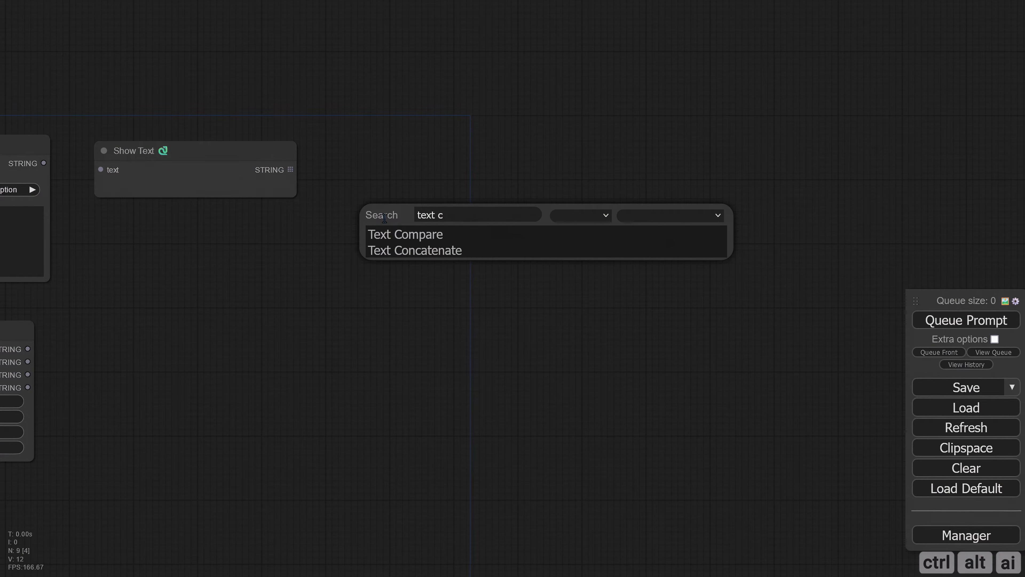
pyautogui.click(402, 250)
pyautogui.moveTo(450, 209); pyautogui.dragTo(391, 229)
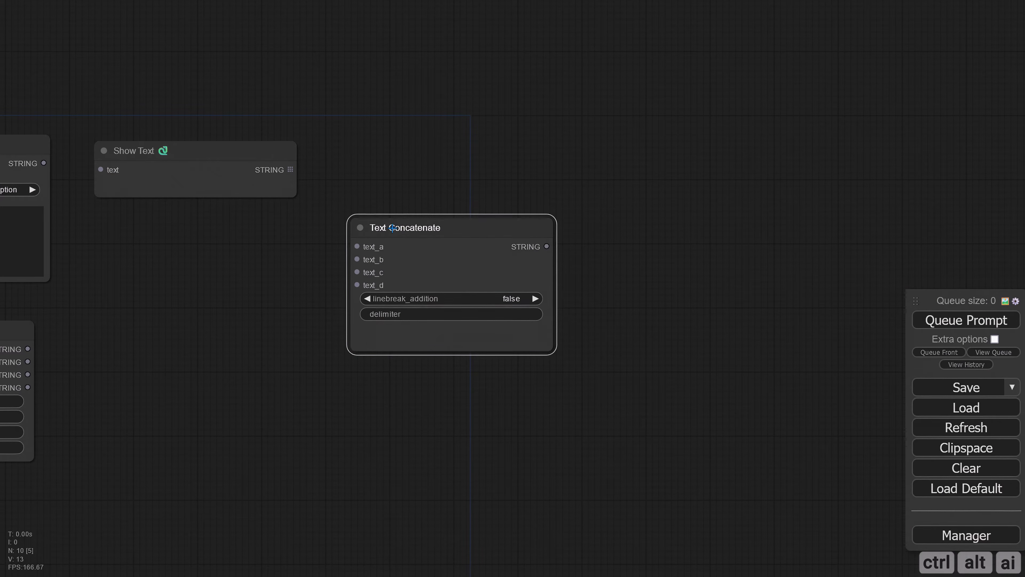
# Step: Add a Text Multiline node, reduce its height, and place it above and beyond the output side of Text Concatenate
pyautogui.moveTo(621, 276); pyautogui.dragTo(508, 284)
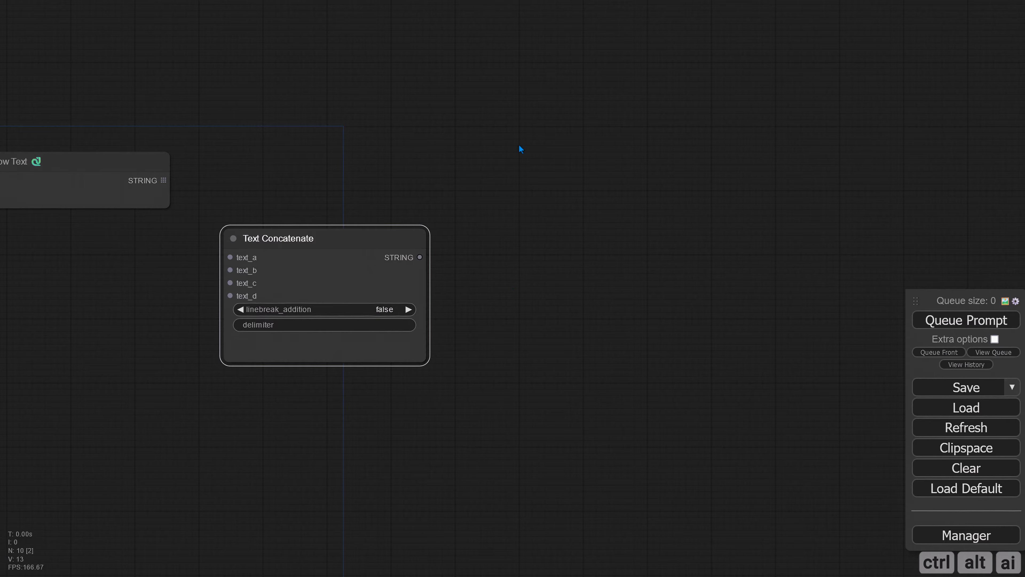
pyautogui.moveTo(550, 142); pyautogui.dragTo(375, 155)
pyautogui.doubleClick(377, 144)
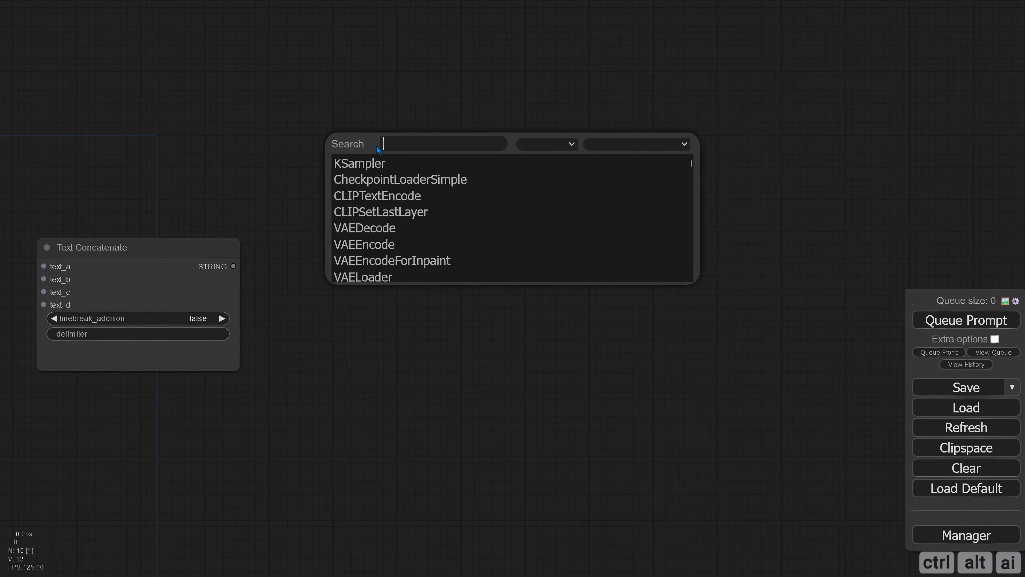
pyautogui.write('text')
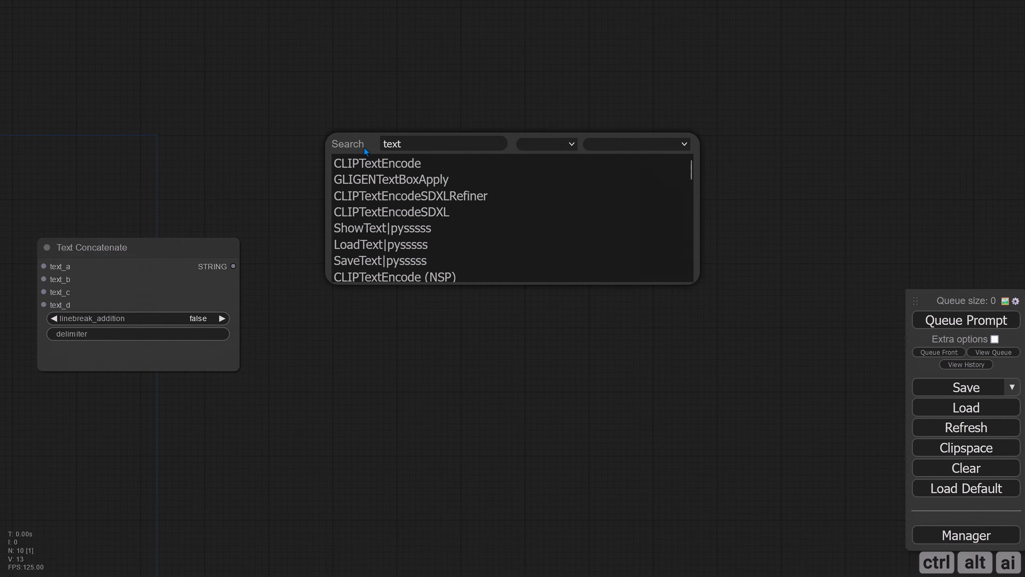
pyautogui.write(' mu')
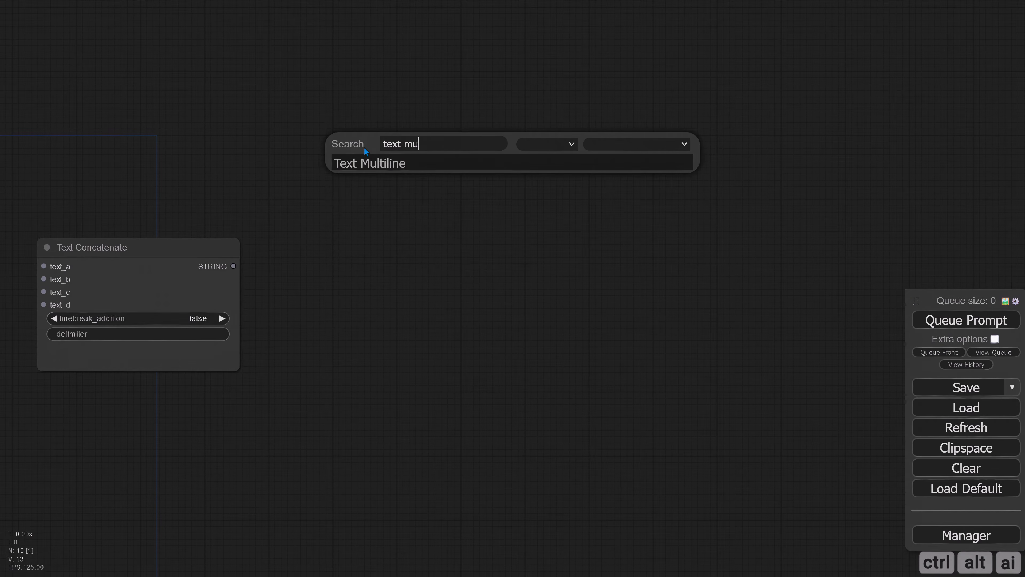
pyautogui.click(347, 165)
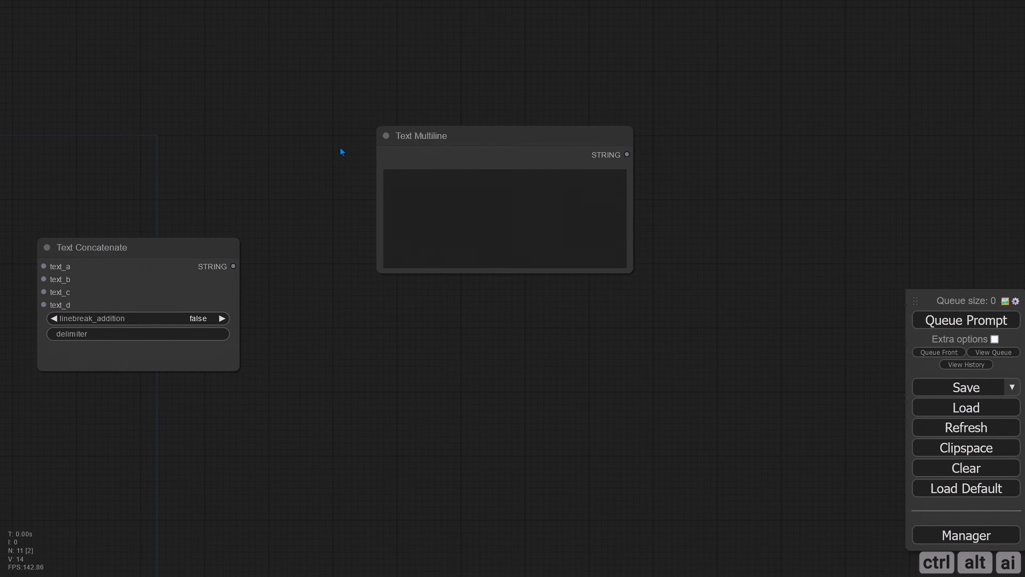
pyautogui.moveTo(627, 269); pyautogui.dragTo(645, 220)
pyautogui.click(491, 134)
pyautogui.moveTo(491, 134); pyautogui.dragTo(432, 112)
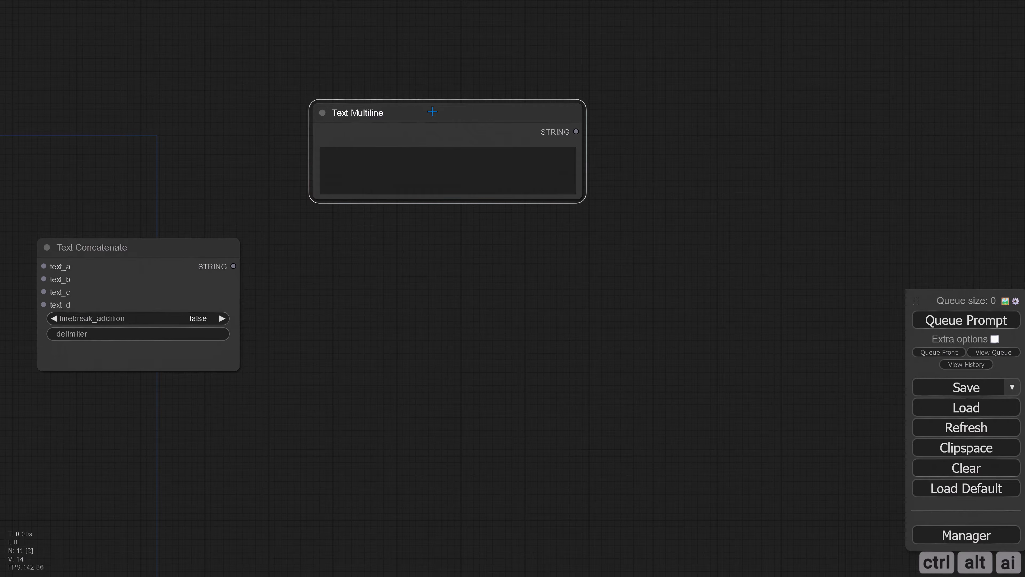
# Step: Rename the Text Multiline node as Positive Prompt
pyautogui.rightClick(374, 112)
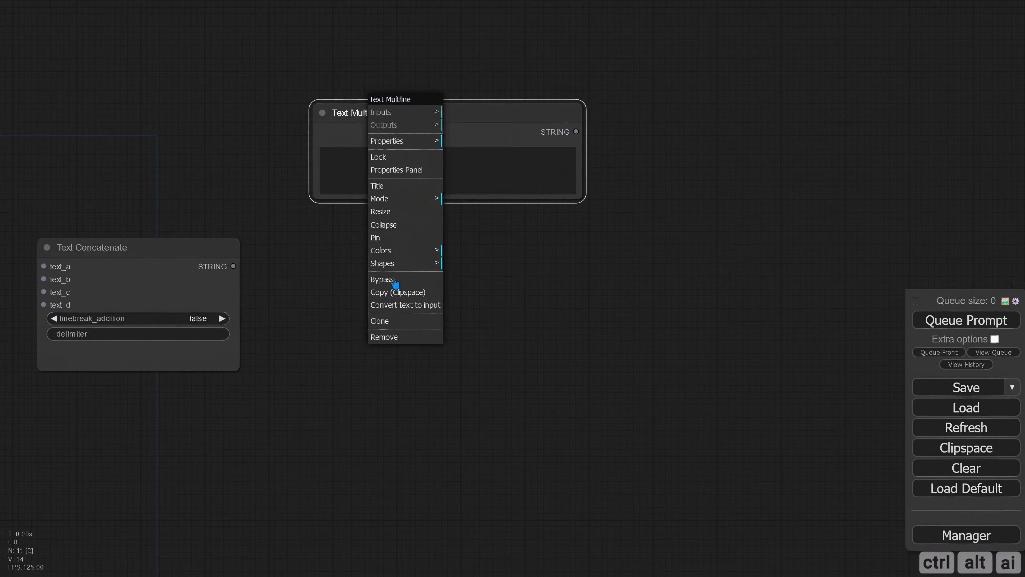
pyautogui.click(384, 186)
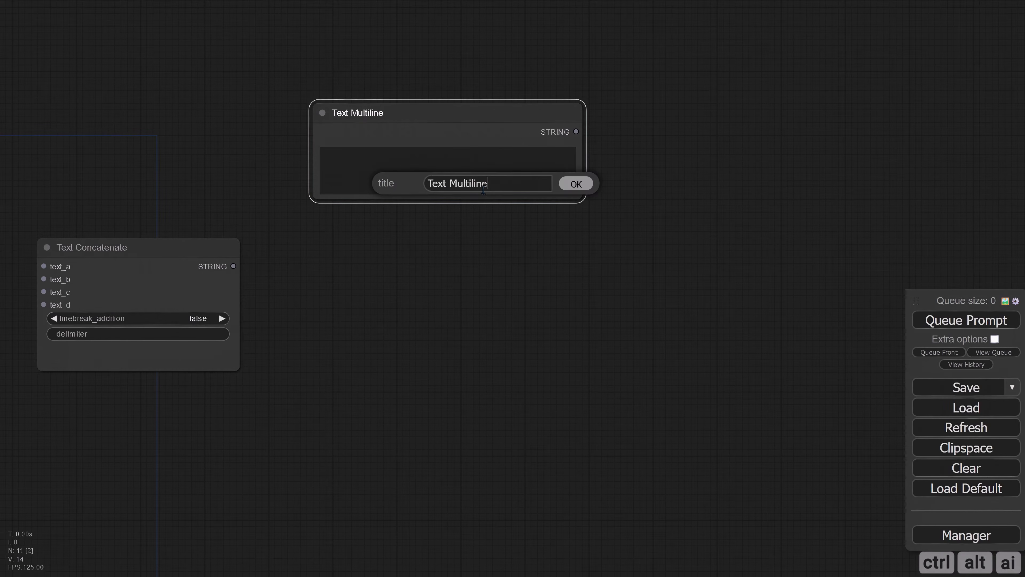
pyautogui.moveTo(483, 190); pyautogui.dragTo(409, 184)
pyautogui.write('Positi')
pyautogui.write('Prompt')
pyautogui.press('Return')
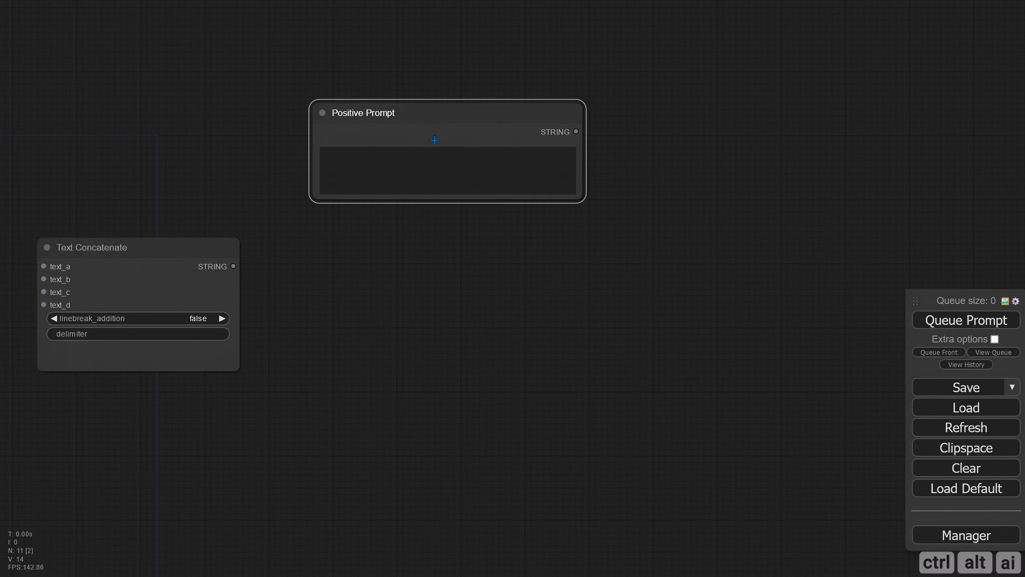
# Step: Set the Positive Prompt node's color to green
pyautogui.rightClick(416, 105)
pyautogui.click(452, 256)
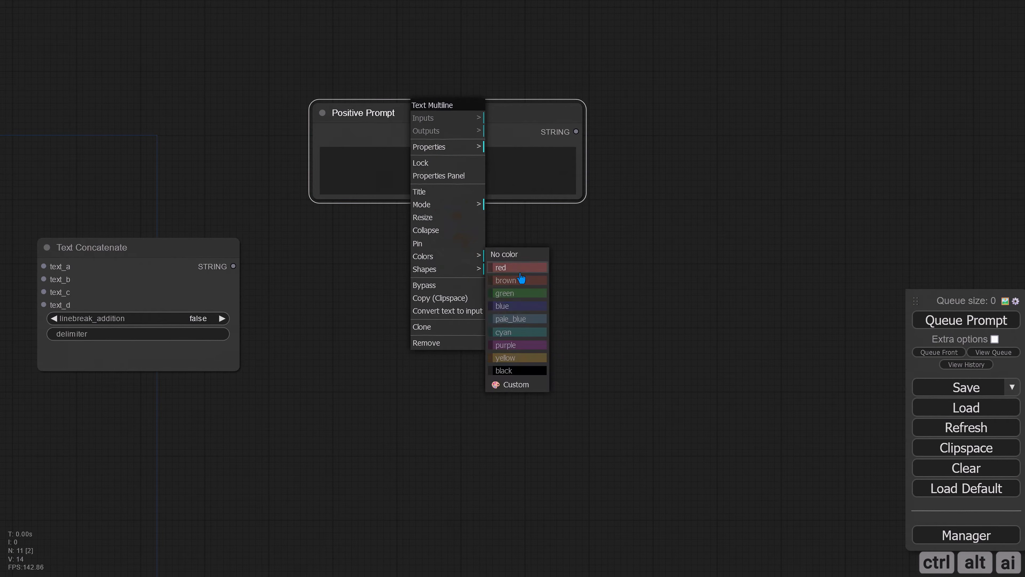
pyautogui.click(518, 295)
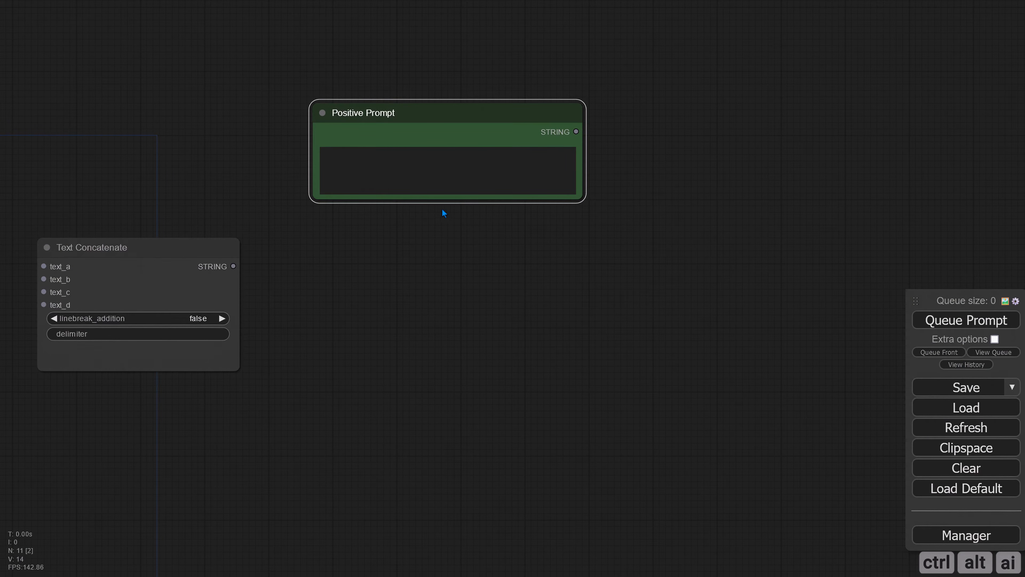
# Step: Set the Positive Prompt node's color to pale_blue
pyautogui.rightClick(402, 106)
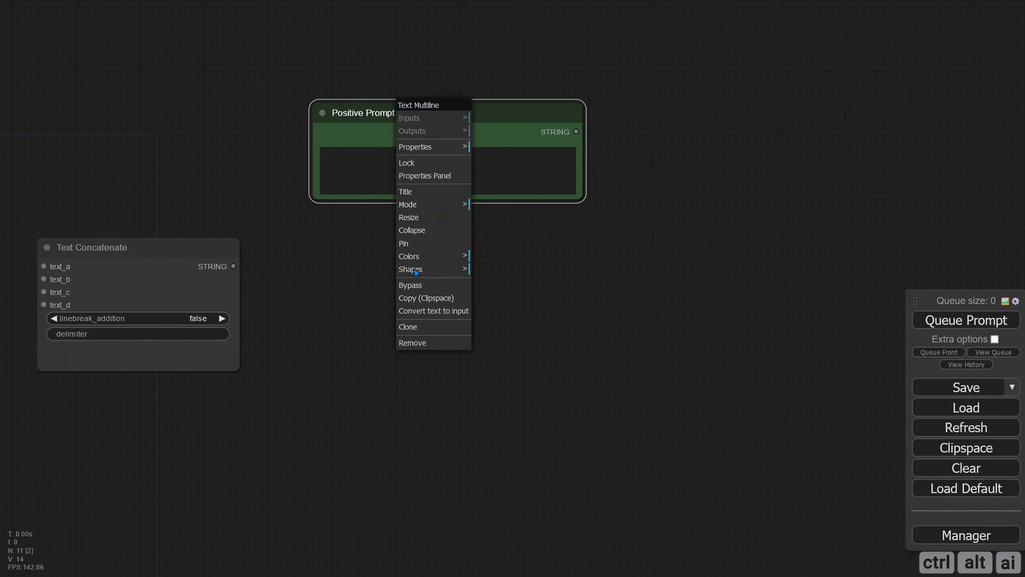
pyautogui.click(419, 256)
pyautogui.click(500, 323)
# Step: Duplicate the Show Text node beneath Positive Prompt and enlarge the copy to about the same size as that node
pyautogui.moveTo(364, 248); pyautogui.dragTo(619, 246)
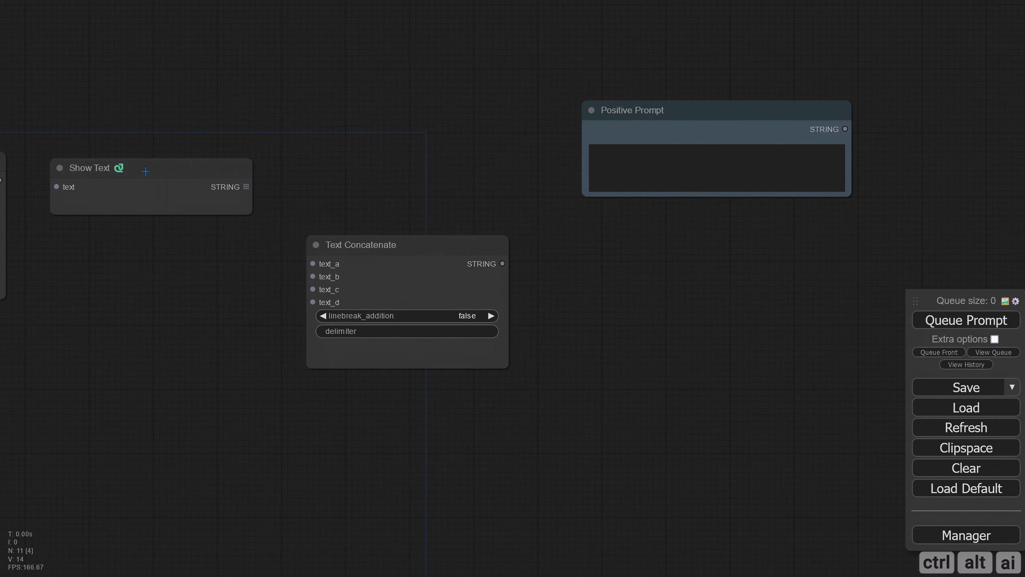
pyautogui.moveTo(146, 170)
pyautogui.mouseDown()
pyautogui.moveTo(683, 258)
pyautogui.moveTo(677, 236)
pyautogui.mouseUp()
pyautogui.moveTo(678, 353); pyautogui.dragTo(501, 342)
pyautogui.moveTo(617, 290); pyautogui.dragTo(680, 308)
pyautogui.moveTo(542, 227); pyautogui.dragTo(542, 232)
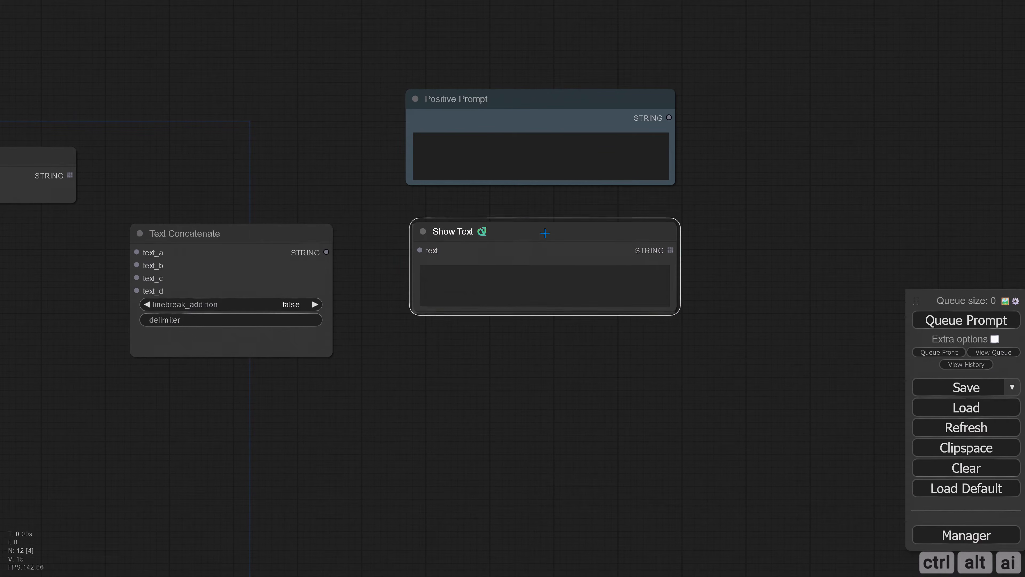
# Step: Set the color of the Show Text copy beneath Positive Prompt to purple
pyautogui.rightClick(512, 235)
pyautogui.click(524, 373)
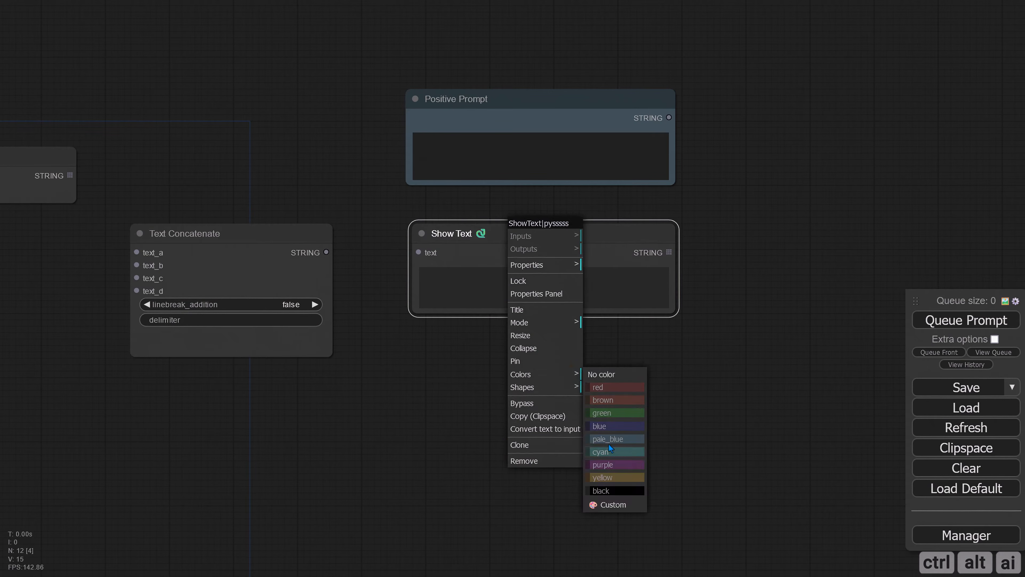
pyautogui.click(610, 466)
# Step: Add a Primitive node beneath the purple Show Text node and enlarge it to roughly match that node's width
pyautogui.moveTo(606, 460); pyautogui.dragTo(455, 366)
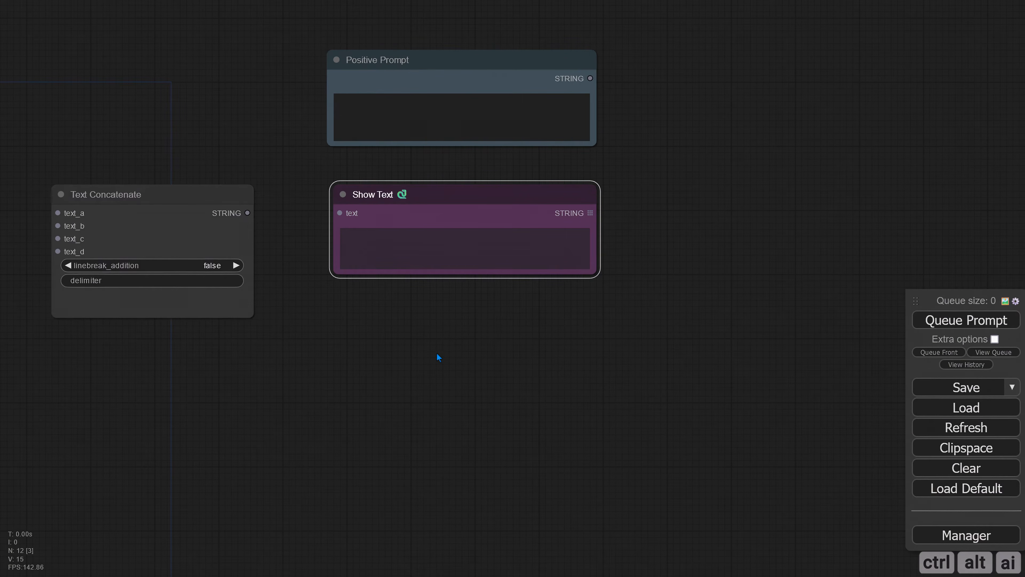
pyautogui.click(373, 319)
pyautogui.rightClick(373, 319)
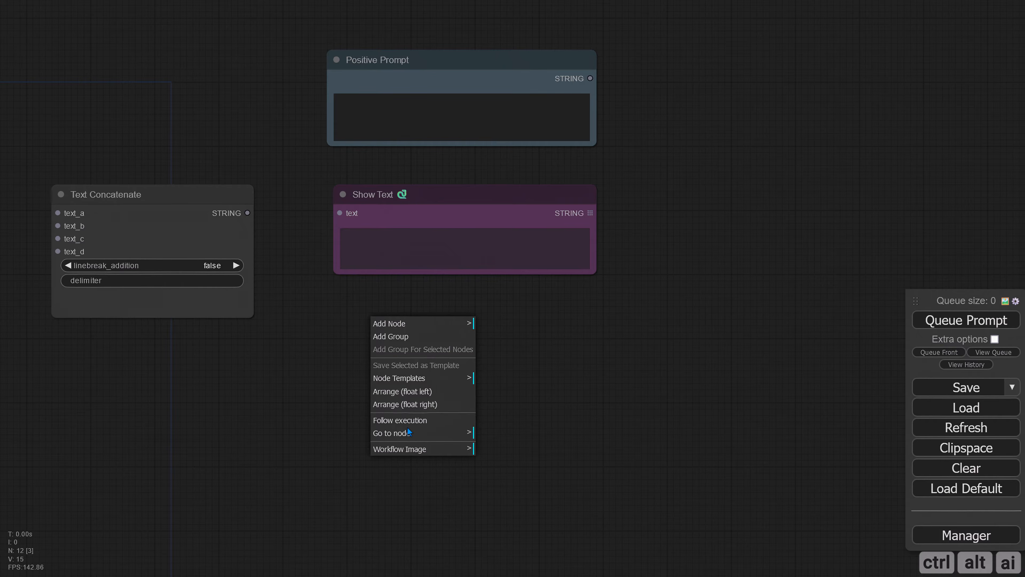
pyautogui.click(395, 329)
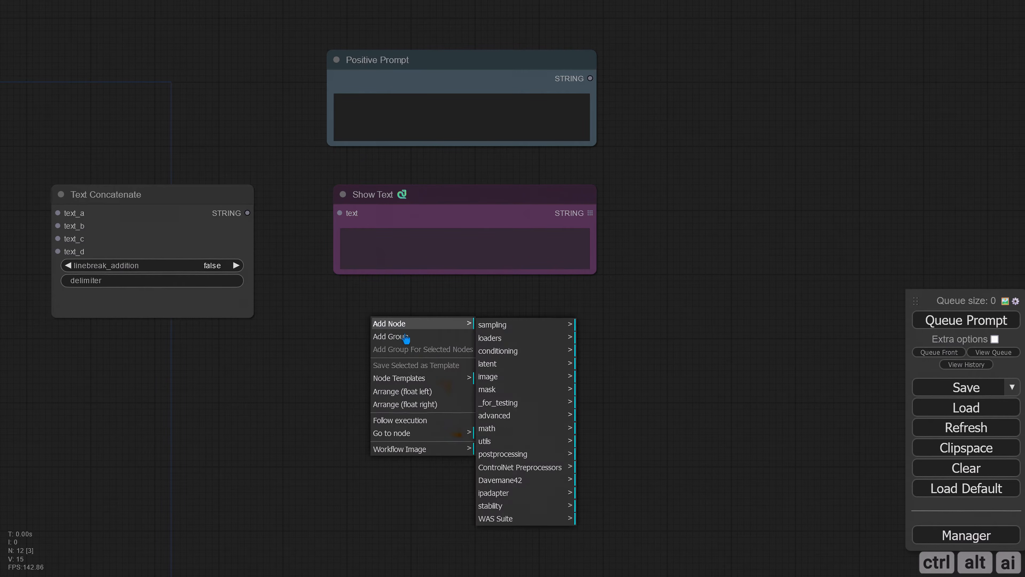
pyautogui.click(492, 516)
pyautogui.click(591, 503)
pyautogui.click(427, 326)
pyautogui.moveTo(427, 326); pyautogui.dragTo(401, 325)
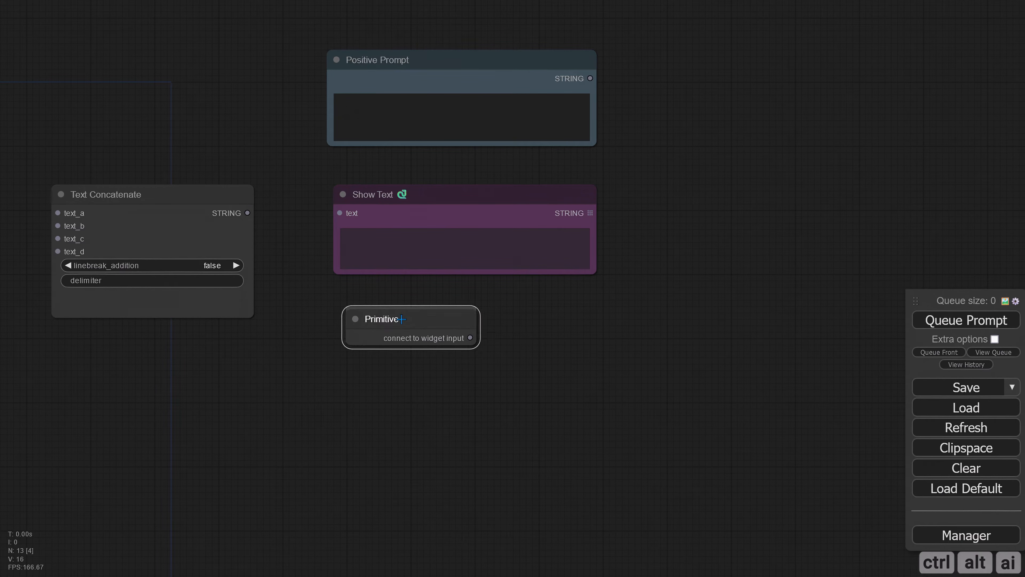
pyautogui.moveTo(475, 349); pyautogui.dragTo(596, 392)
# Step: Set the Primitive node's color to red and rename it as Negative Prompt
pyautogui.rightClick(380, 323)
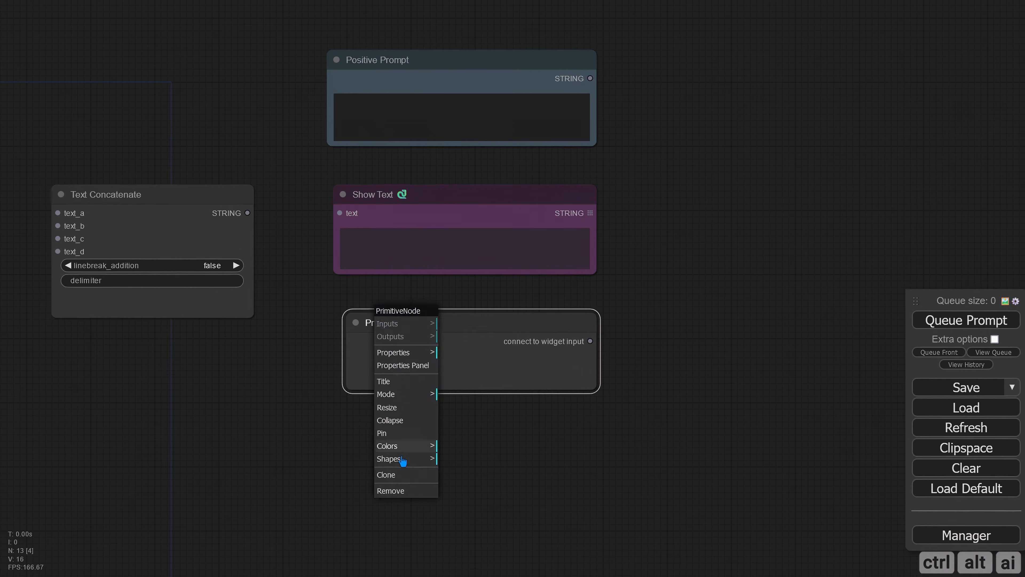
pyautogui.click(404, 444)
pyautogui.click(465, 455)
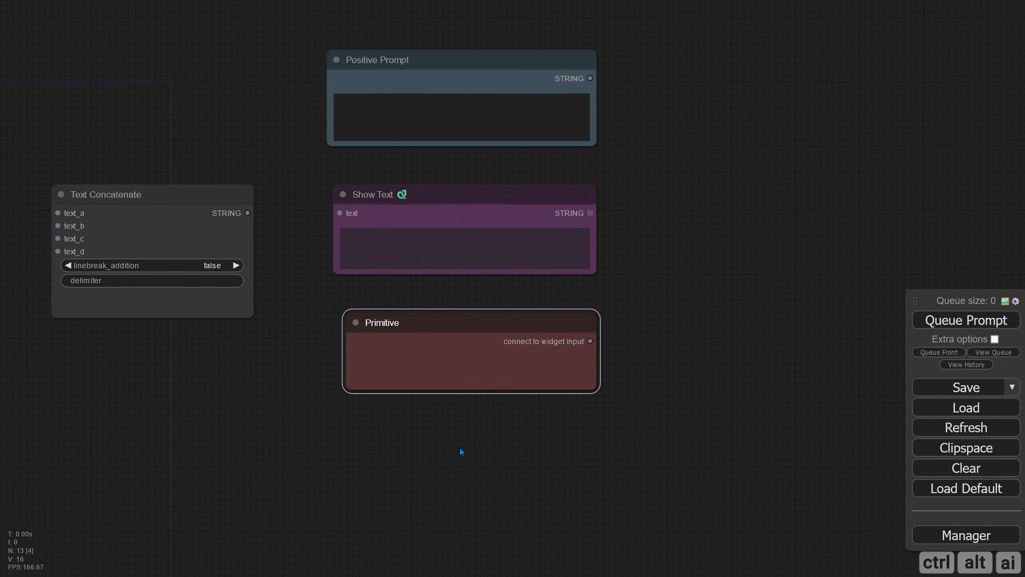
pyautogui.rightClick(373, 324)
pyautogui.click(420, 395)
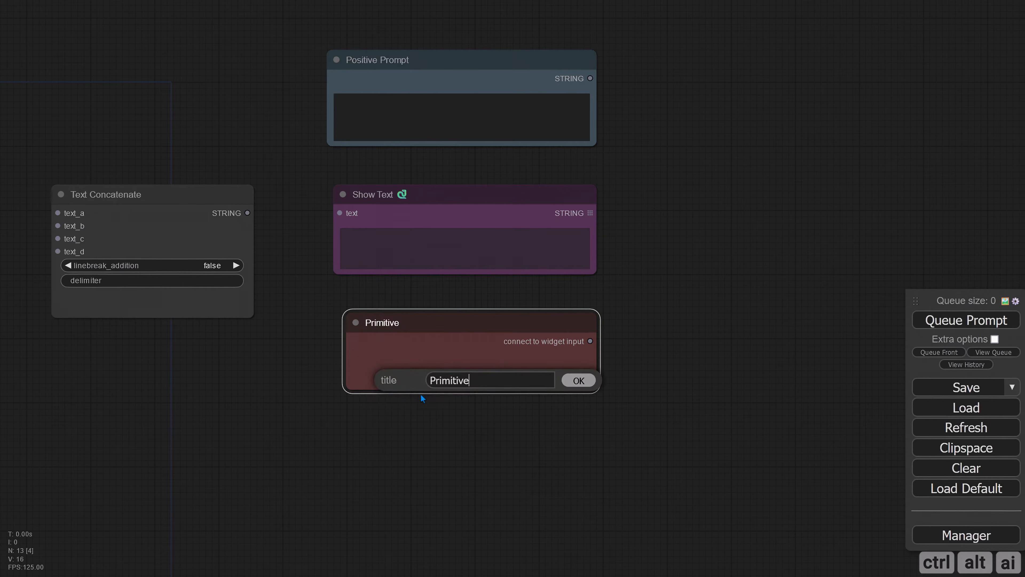
pyautogui.hotkey('ctrl', 'a')
pyautogui.write('Negative Prompt')
pyautogui.press('Return')
# Step: Add an SDXLPromptStyler node and place it beyond the output side of the purple Show Text node
pyautogui.hscroll(10, 487, 335)
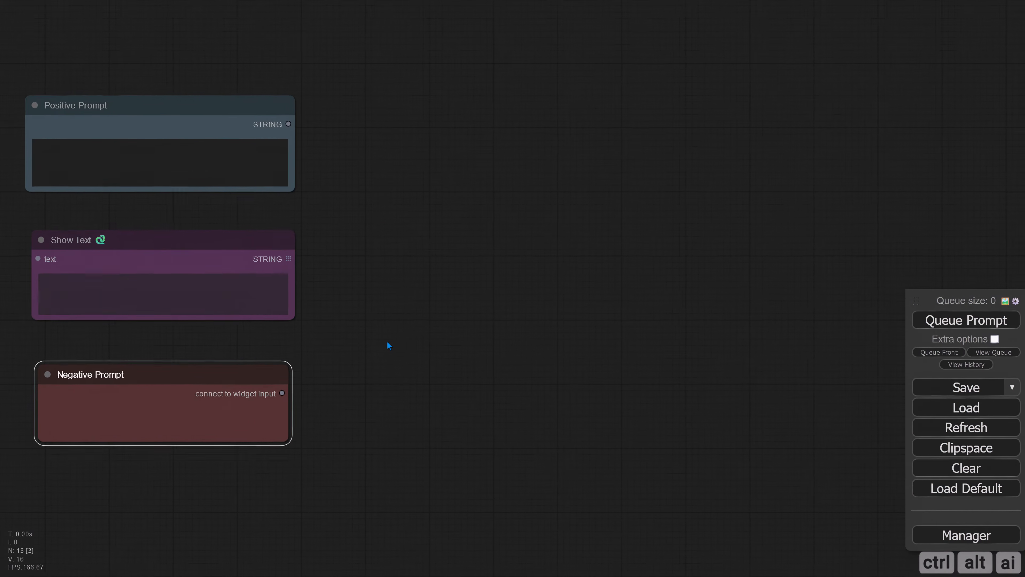
pyautogui.doubleClick(377, 239)
pyautogui.write('sd')
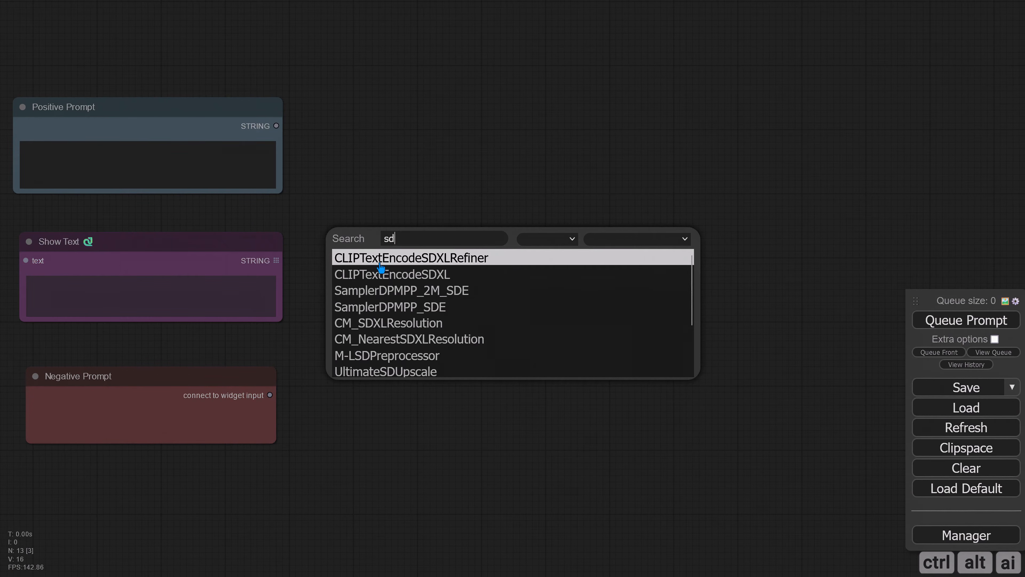
pyautogui.write('xl')
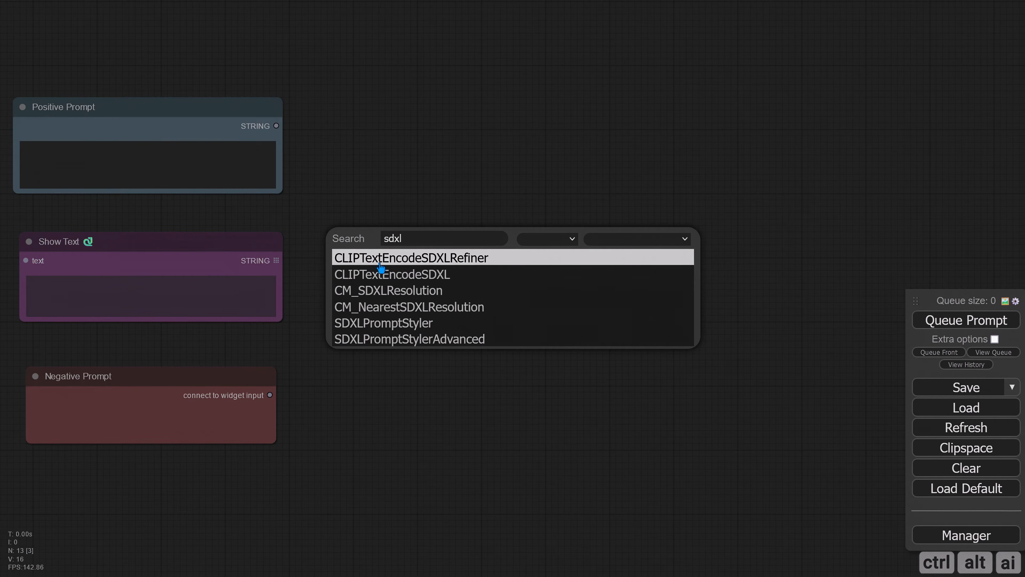
pyautogui.click(400, 325)
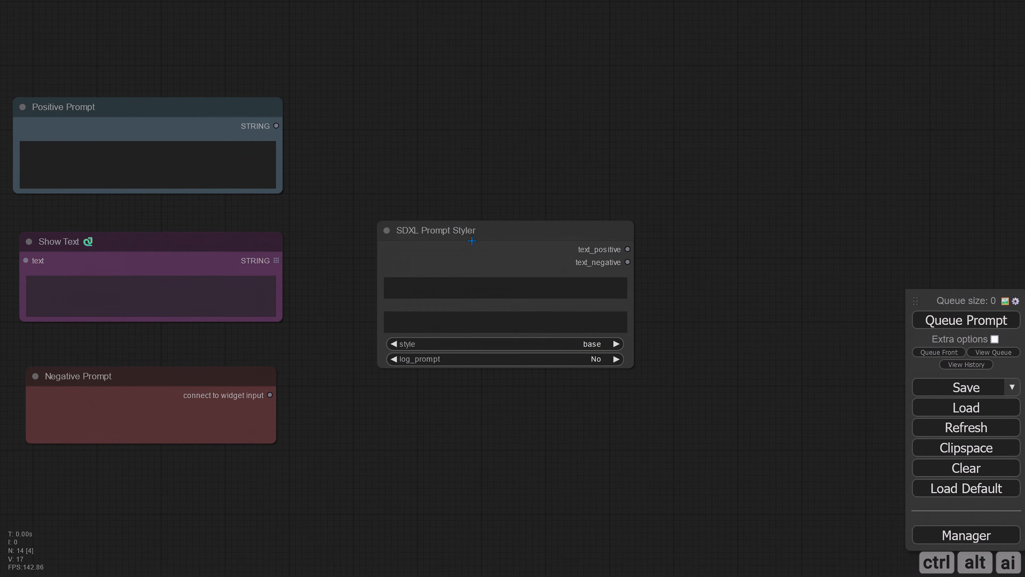
pyautogui.moveTo(472, 240)
pyautogui.mouseDown()
pyautogui.moveTo(488, 221)
pyautogui.moveTo(478, 225)
pyautogui.mouseUp()
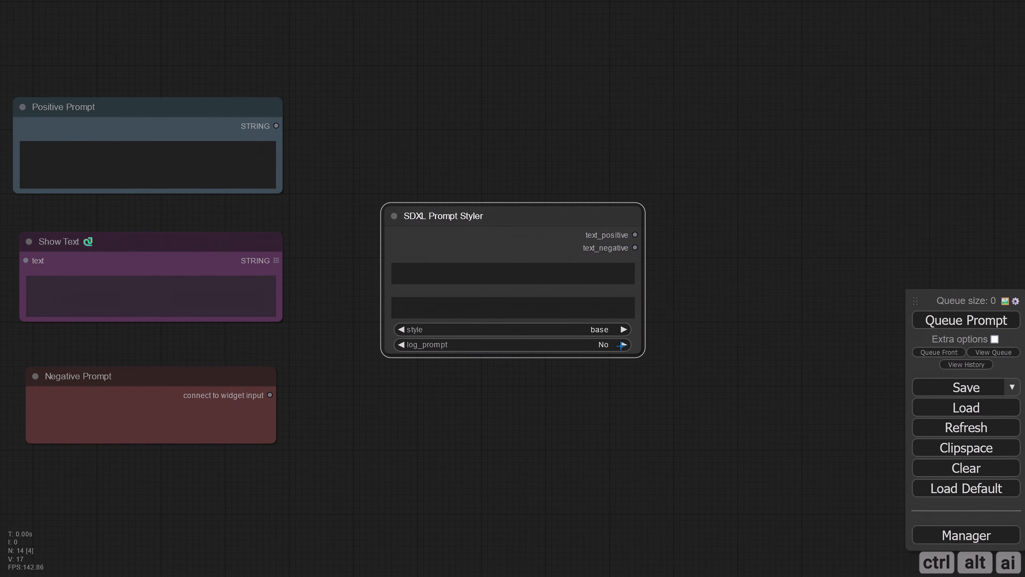
# Step: Convert the text_positive and text_negative widgets of the SDXL Prompt Styler node to inputs
pyautogui.rightClick(404, 237)
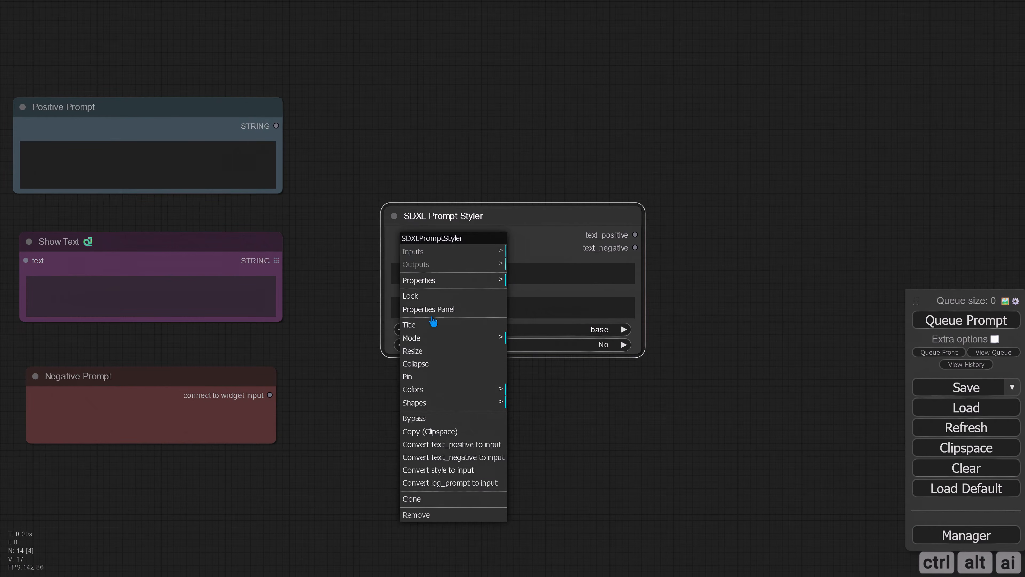
pyautogui.click(477, 445)
pyautogui.rightClick(417, 246)
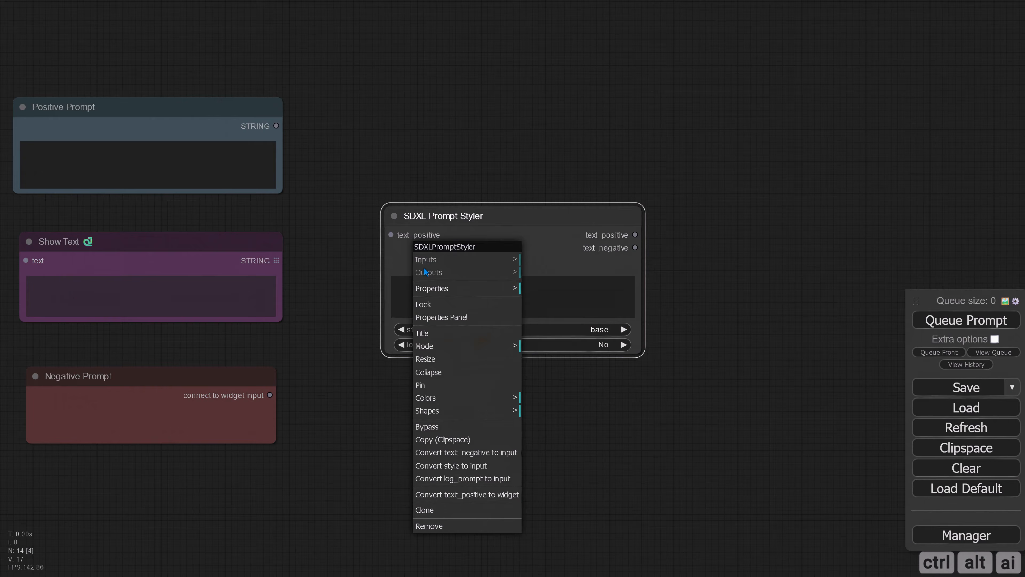
pyautogui.click(465, 453)
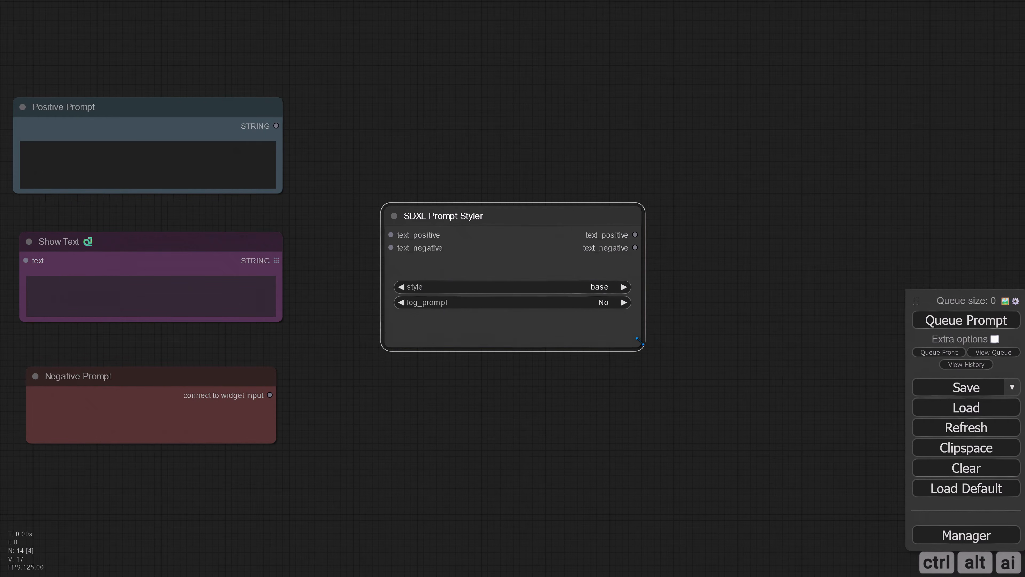
# Step: Make the SDXL Prompt Styler node more compact and move it closer to the prompt nodes
pyautogui.moveTo(492, 222); pyautogui.dragTo(447, 228)
pyautogui.moveTo(594, 320); pyautogui.dragTo(524, 320)
pyautogui.moveTo(438, 217); pyautogui.dragTo(444, 223)
pyautogui.moveTo(612, 374); pyautogui.dragTo(483, 422)
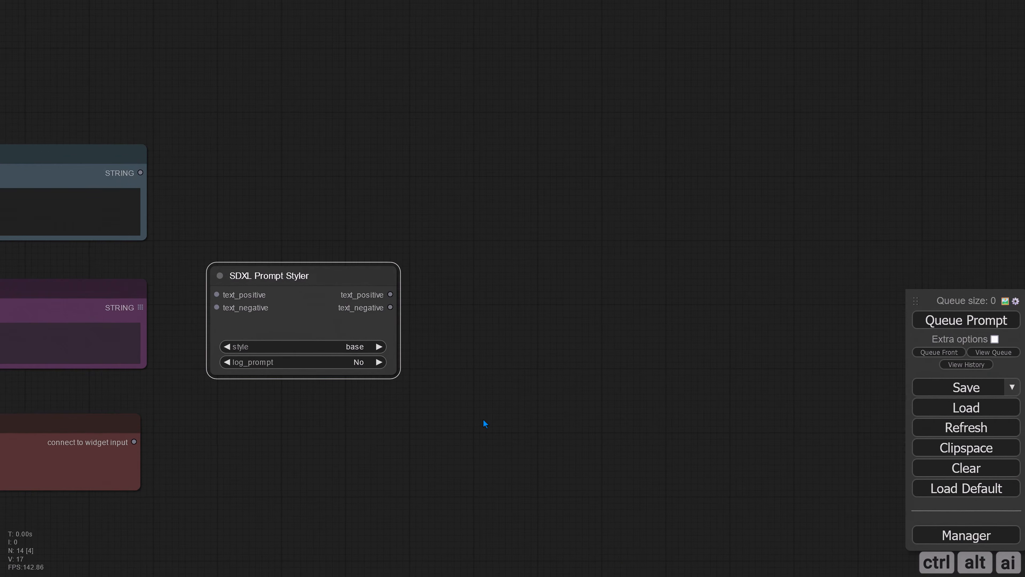
# Step: Add a CLIPTextEncodeSDXL node and place it beyond the output side of the SDXL Prompt Styler node
pyautogui.doubleClick(494, 150)
pyautogui.write('sdxl')
pyautogui.click(501, 185)
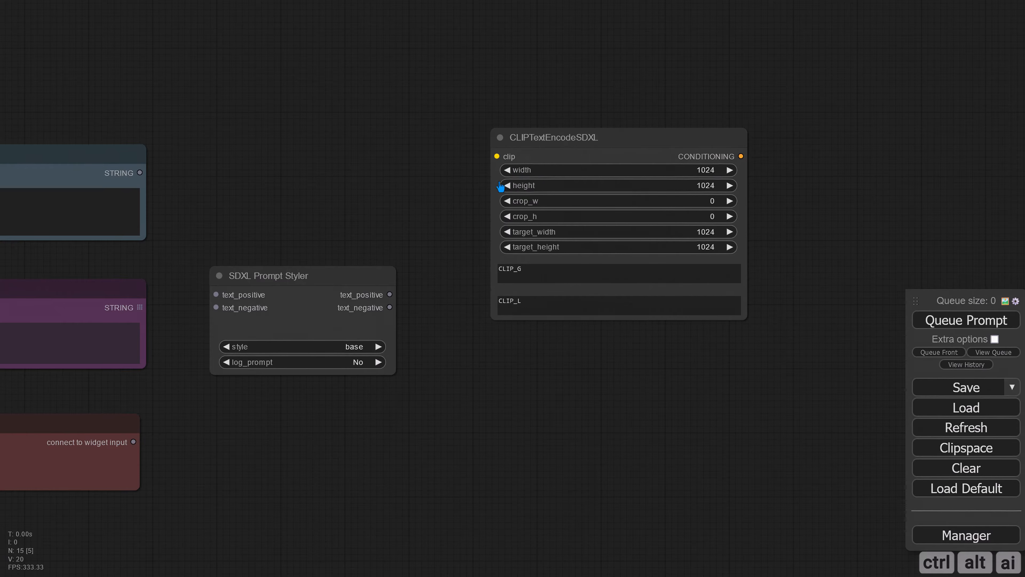
pyautogui.moveTo(546, 148); pyautogui.dragTo(515, 119)
# Step: Convert the width, height, target_width and target_height widgets of the CLIPTextEncodeSDXL node to inputs
pyautogui.rightClick(491, 127)
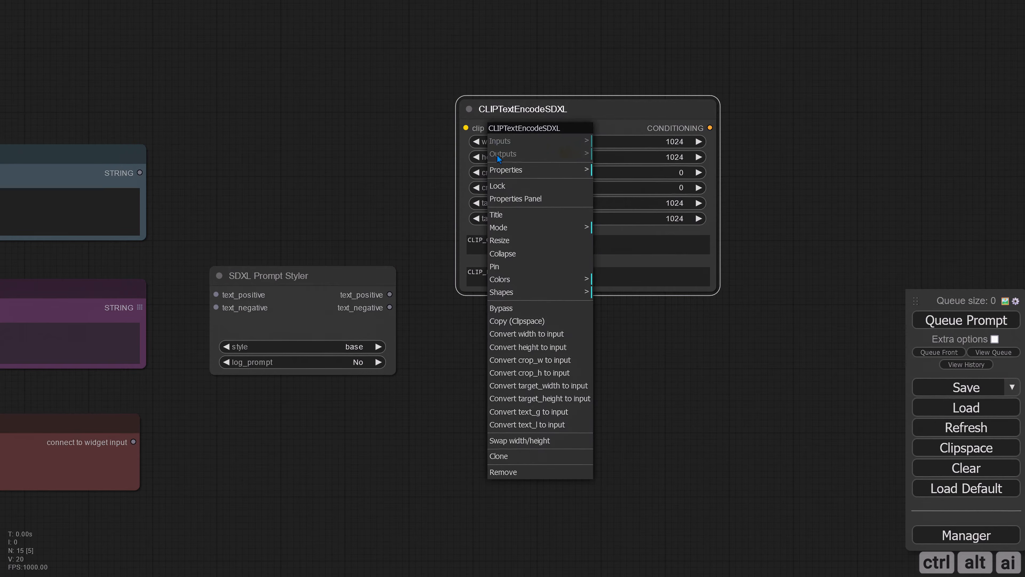
pyautogui.click(538, 338)
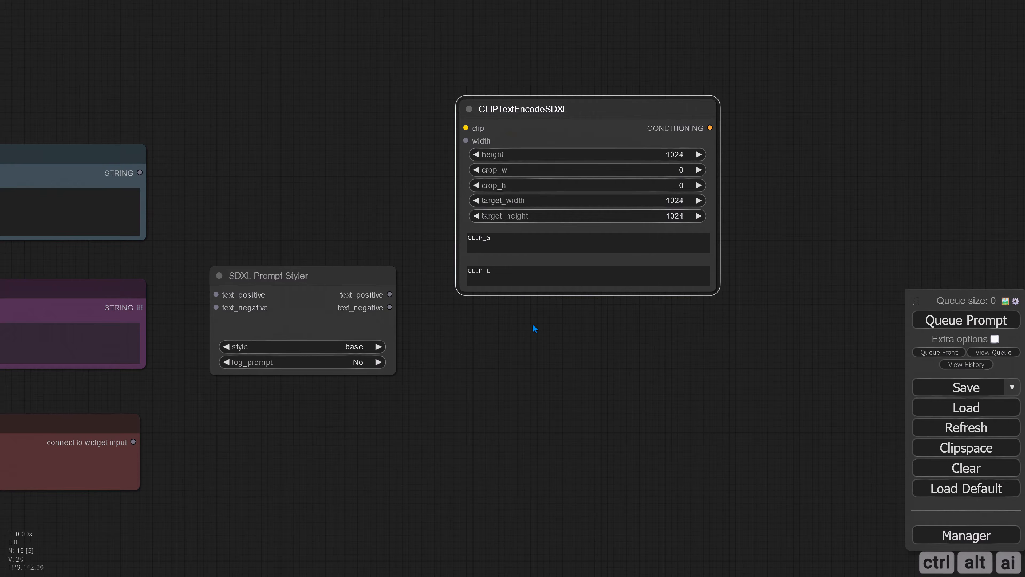
pyautogui.rightClick(491, 155)
pyautogui.click(538, 349)
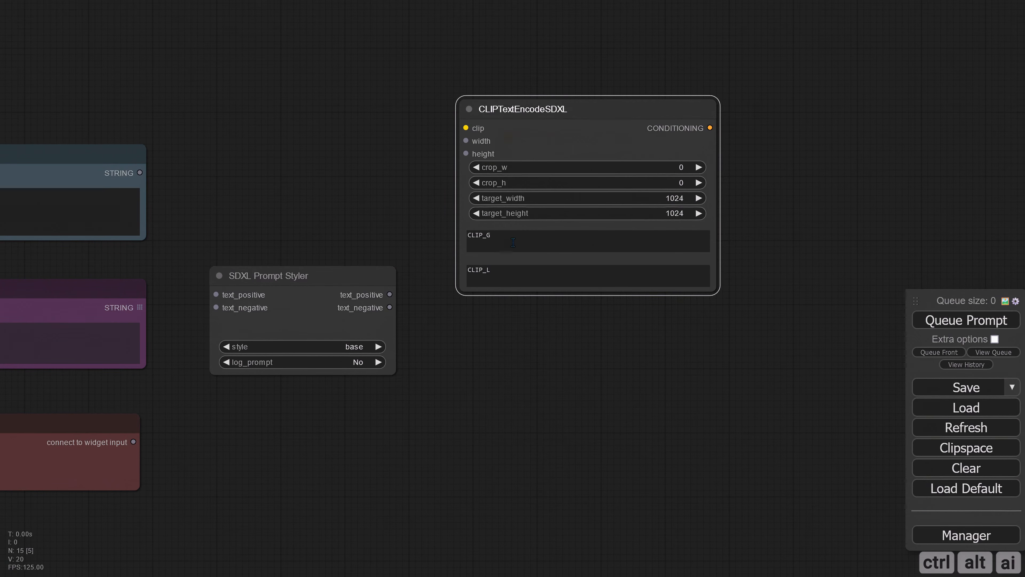
pyautogui.rightClick(495, 200)
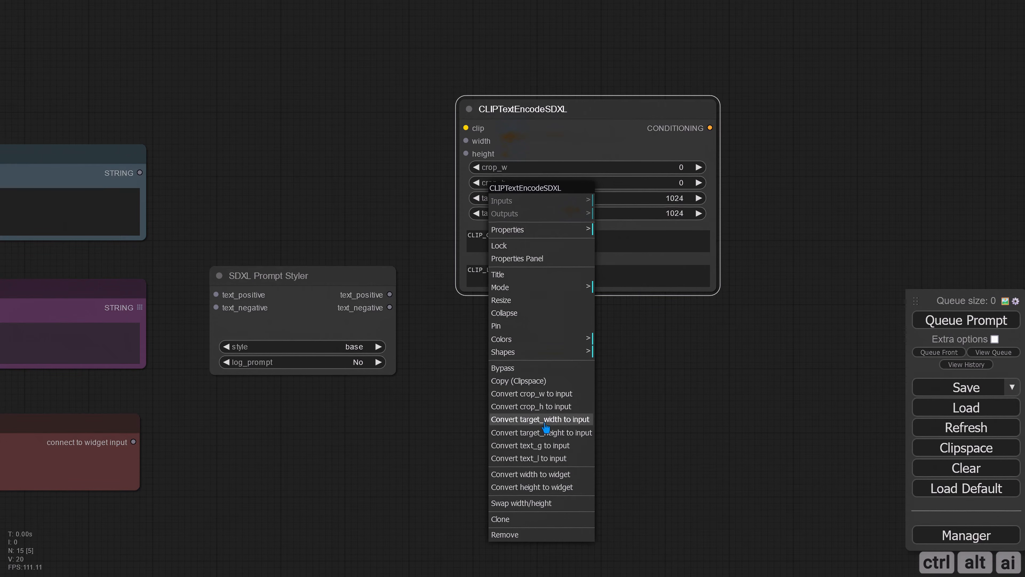
pyautogui.click(545, 420)
pyautogui.rightClick(497, 212)
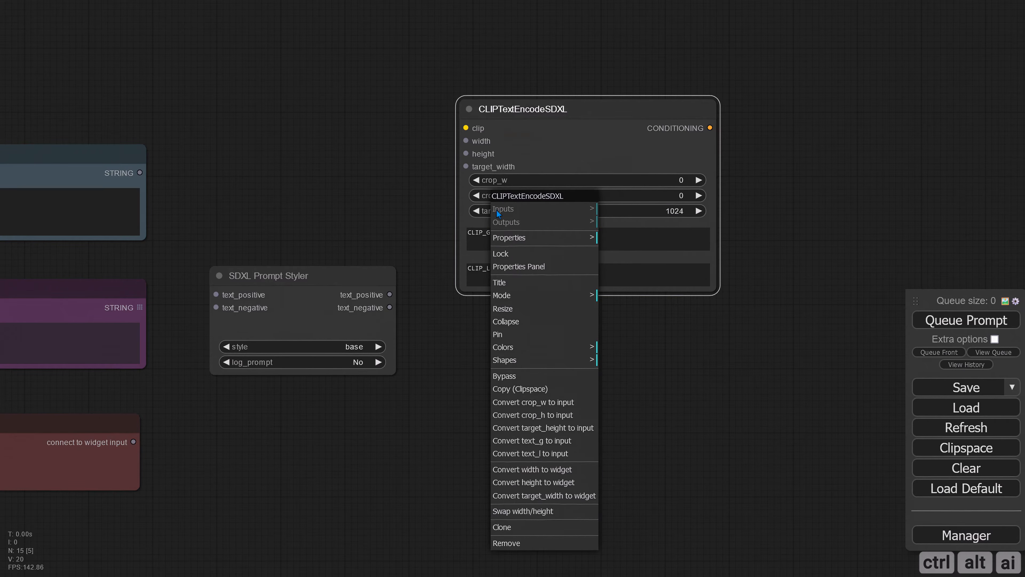
pyautogui.click(539, 429)
# Step: Convert the text_g and text_l widgets of the CLIPTextEncodeSDXL node to inputs and make the node more compact
pyautogui.rightClick(485, 177)
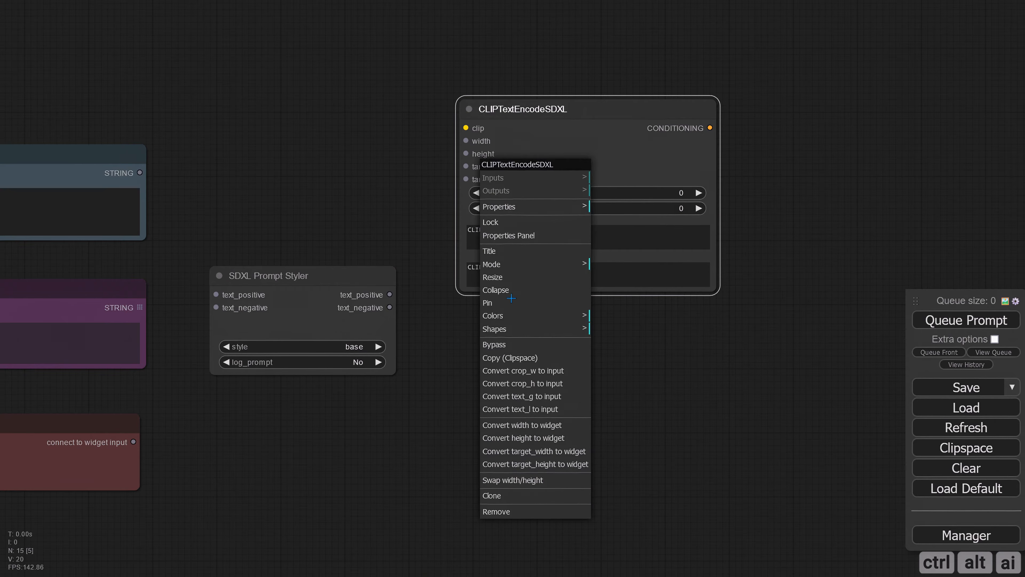
pyautogui.click(541, 396)
pyautogui.rightClick(522, 192)
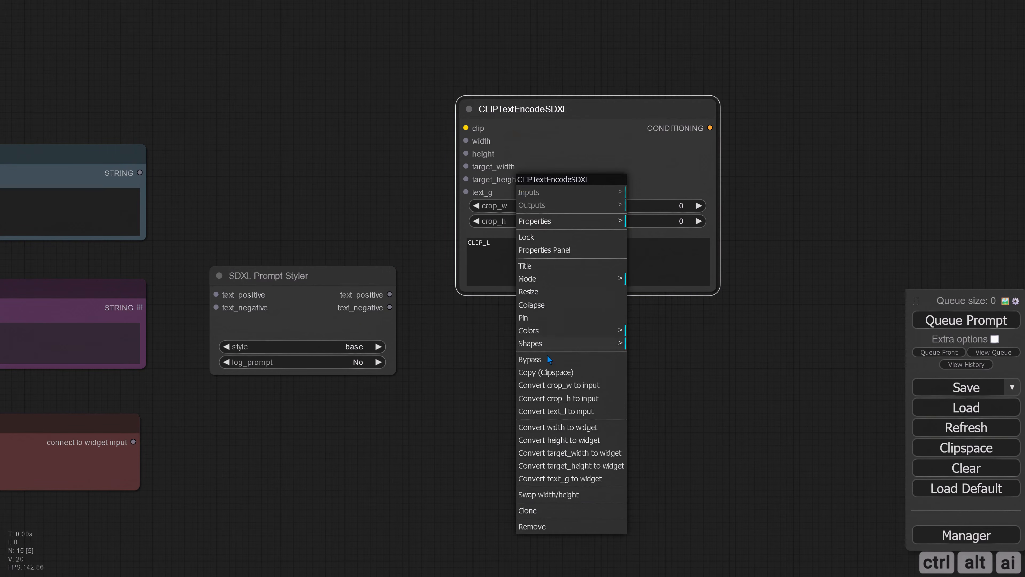
pyautogui.click(562, 411)
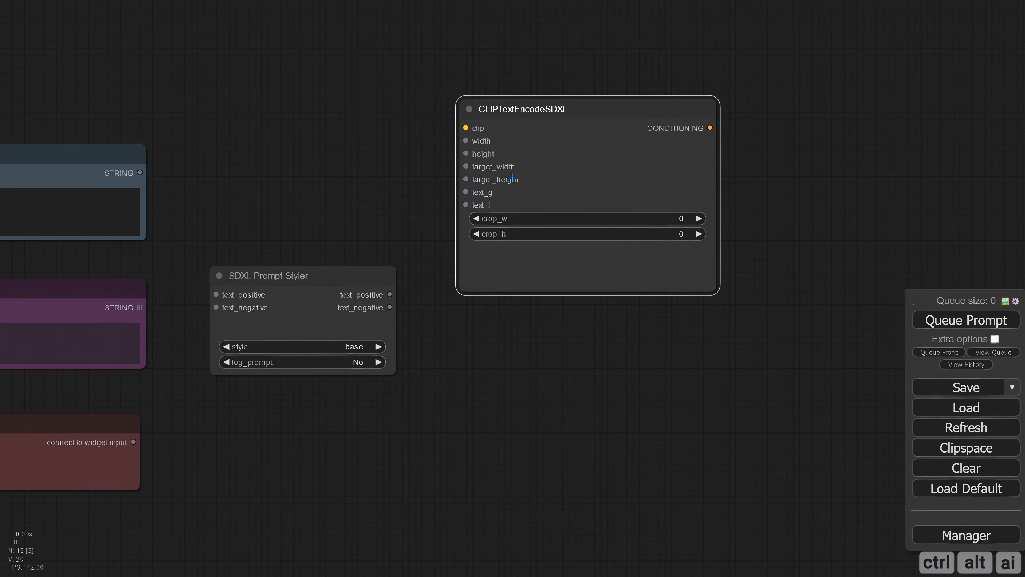
pyautogui.moveTo(714, 307)
pyautogui.mouseDown()
pyautogui.moveTo(713, 258)
pyautogui.moveTo(704, 255)
pyautogui.mouseUp()
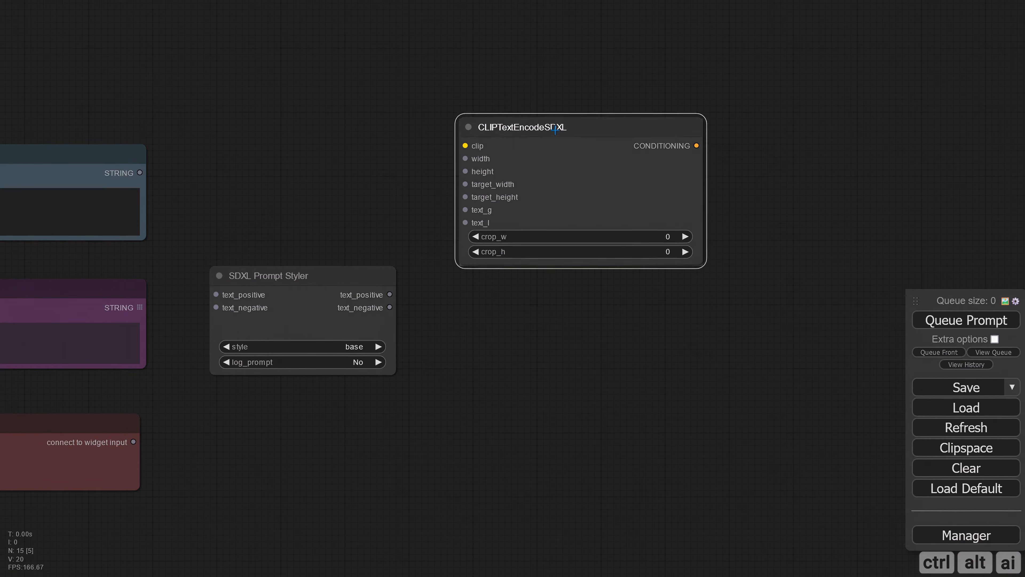
# Step: Duplicate the CLIPTextEncodeSDXL node, with one copy below the other, beside the SDXL Prompt Styler node
pyautogui.moveTo(565, 115)
pyautogui.mouseDown()
pyautogui.moveTo(552, 116)
pyautogui.moveTo(531, 345)
pyautogui.mouseUp()
pyautogui.press('alt')
pyautogui.moveTo(509, 116); pyautogui.dragTo(503, 122)
# Step: Color the upper CLIPTextEncodeSDXL node green and the lower one red
pyautogui.rightClick(503, 122)
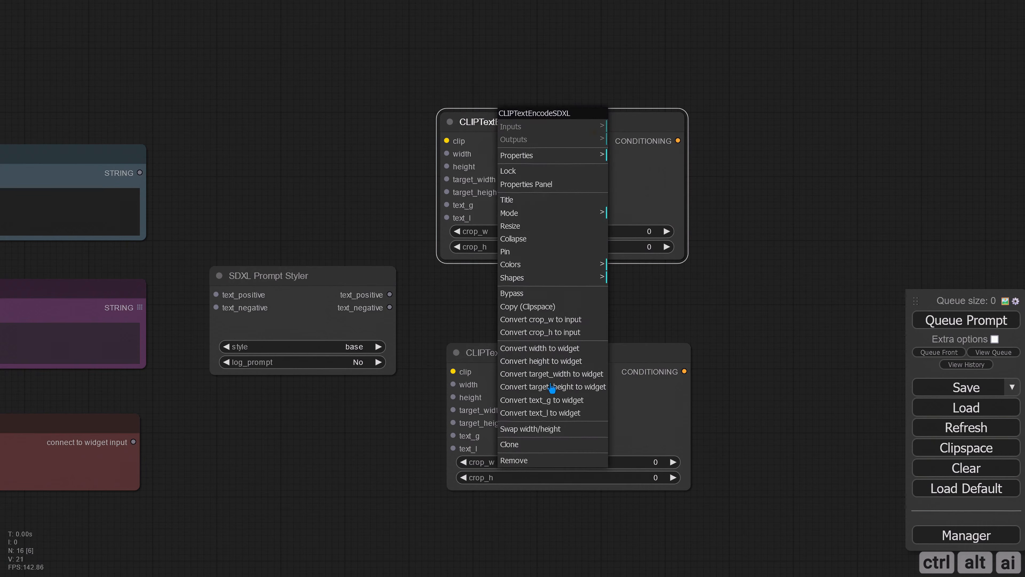
pyautogui.click(540, 264)
pyautogui.click(630, 310)
pyautogui.moveTo(527, 350); pyautogui.dragTo(527, 343)
pyautogui.rightClick(527, 343)
pyautogui.click(549, 369)
pyautogui.click(614, 300)
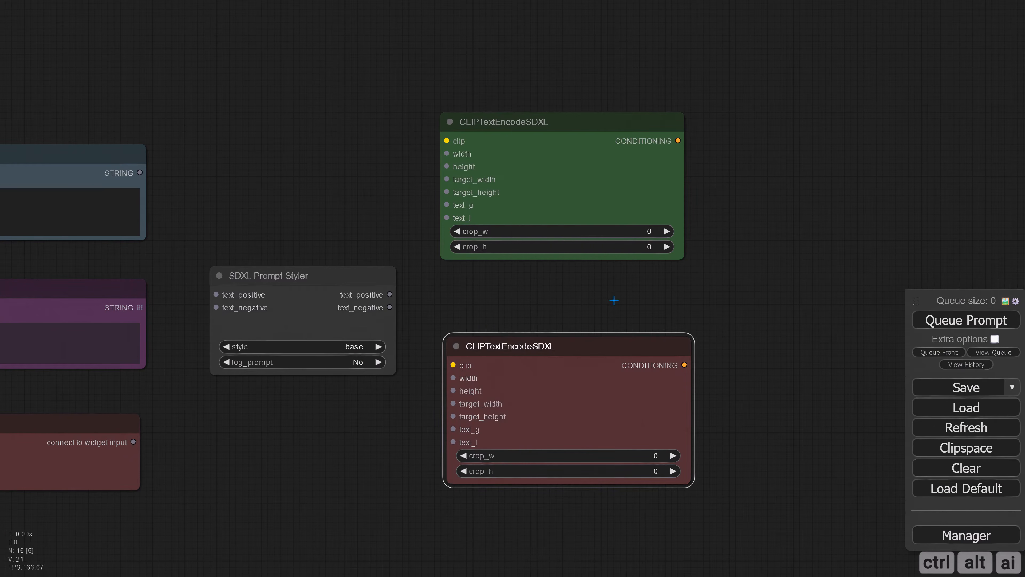
pyautogui.click(522, 121)
pyautogui.click(483, 317)
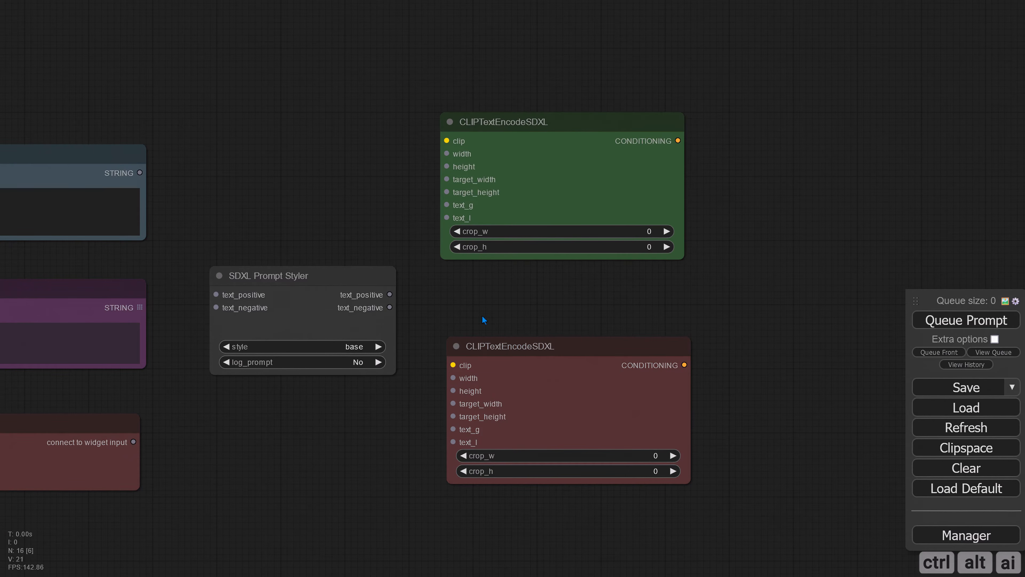
# Step: Add a group above the BLIP Model Loader and stretch it over the BLIP, text, prompt, styler and encoder nodes
pyautogui.scroll(-4, 499, 408)
pyautogui.scroll(-2, 426, 404)
pyautogui.hscroll(-10, 426, 403)
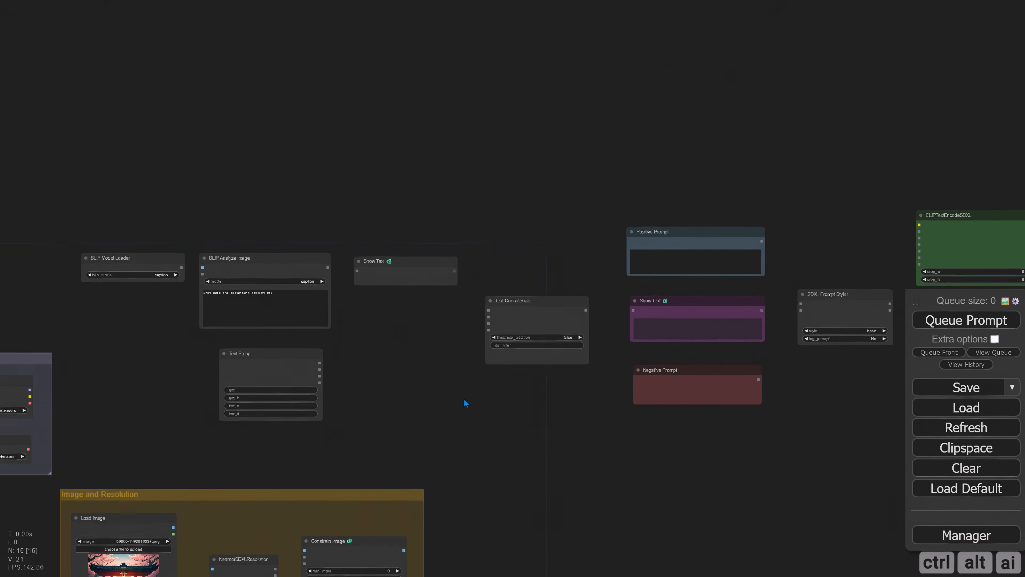
pyautogui.rightClick(86, 202)
pyautogui.click(102, 218)
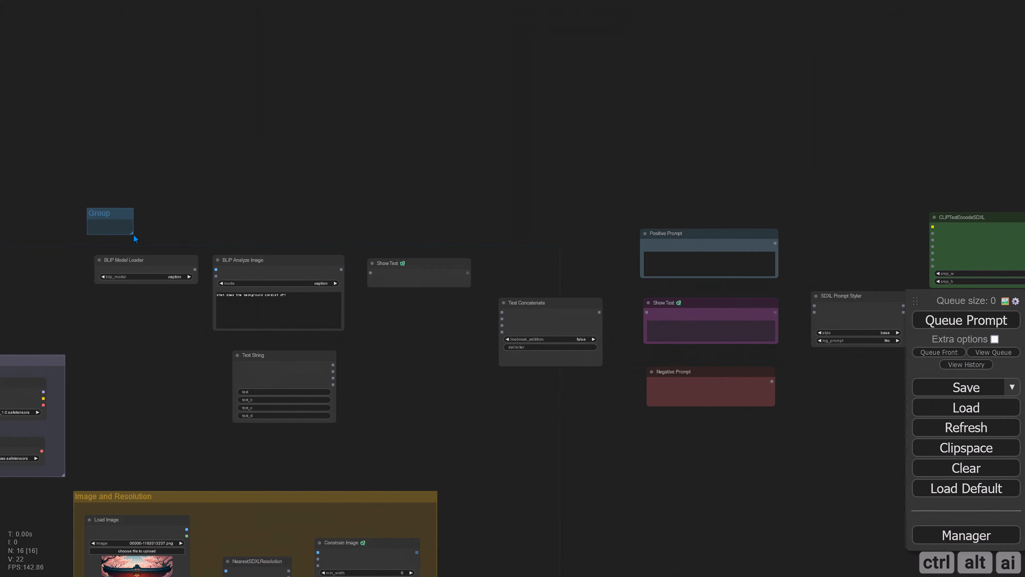
pyautogui.moveTo(133, 232); pyautogui.dragTo(972, 454)
# Step: Widen the new group slightly past the encoder nodes and move it down closer to the Image and Resolution group
pyautogui.scroll(-2, 847, 451)
pyautogui.hscroll(7, 716, 444)
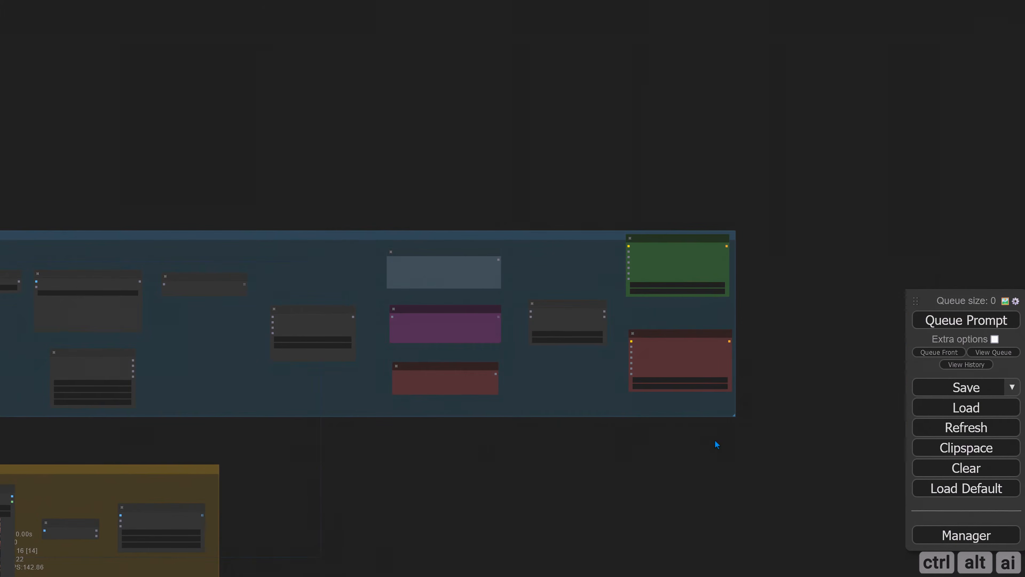
pyautogui.moveTo(736, 417); pyautogui.dragTo(749, 419)
pyautogui.hscroll(-7, 196, 337)
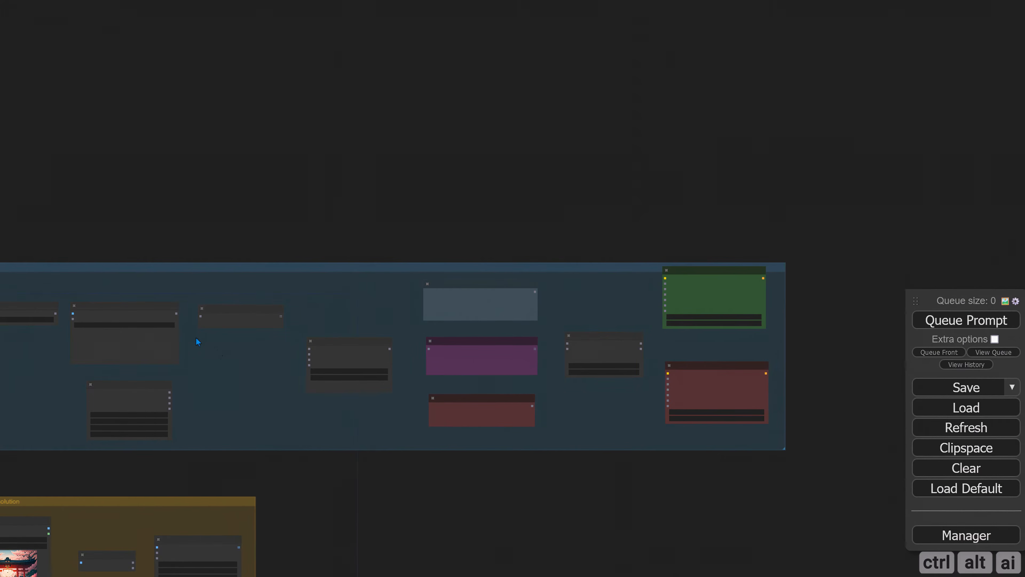
pyautogui.moveTo(251, 252); pyautogui.dragTo(238, 288)
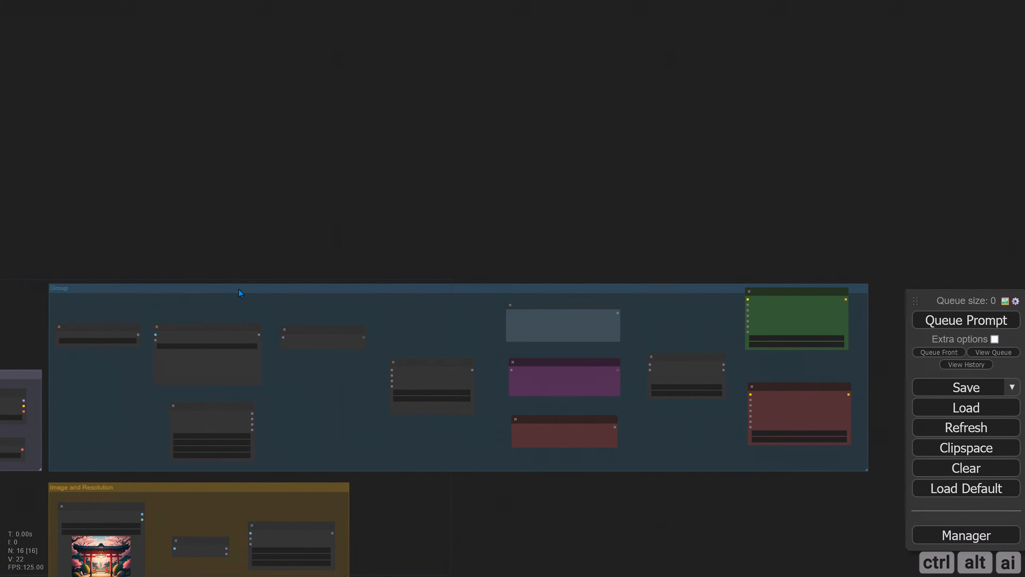
# Step: Move the green CLIPTextEncodeSDXL node slightly down inside the group and extend the group's outer edge for more margin
pyautogui.hscroll(5, 685, 405)
pyautogui.moveTo(711, 285); pyautogui.dragTo(715, 300)
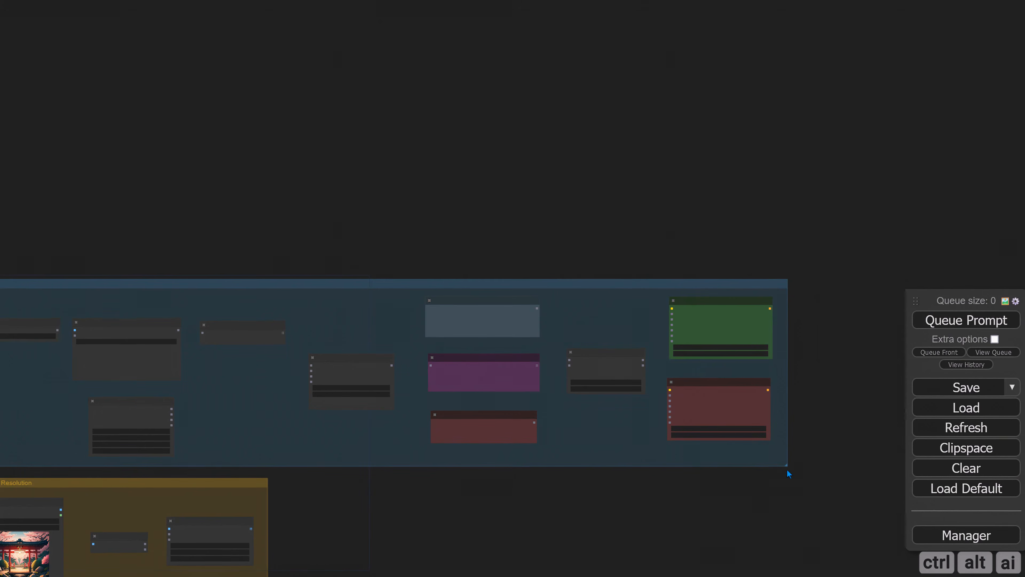
pyautogui.moveTo(786, 464); pyautogui.dragTo(825, 467)
# Step: Rename the new group as Prompt & Blip
pyautogui.moveTo(422, 504); pyautogui.dragTo(543, 500)
pyautogui.scroll(3, 209, 356)
pyautogui.rightClick(80, 251)
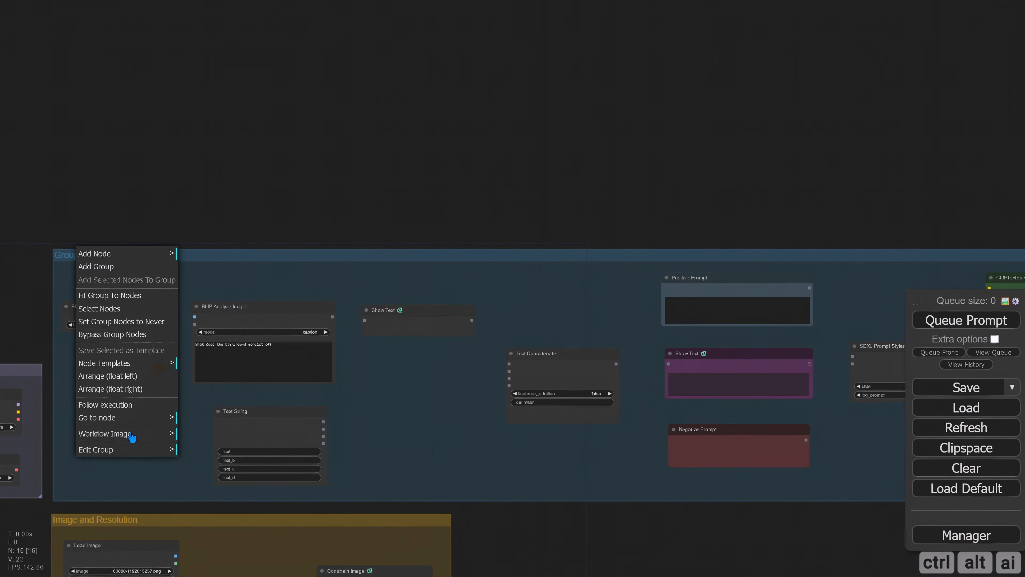
pyautogui.click(123, 458)
pyautogui.click(193, 455)
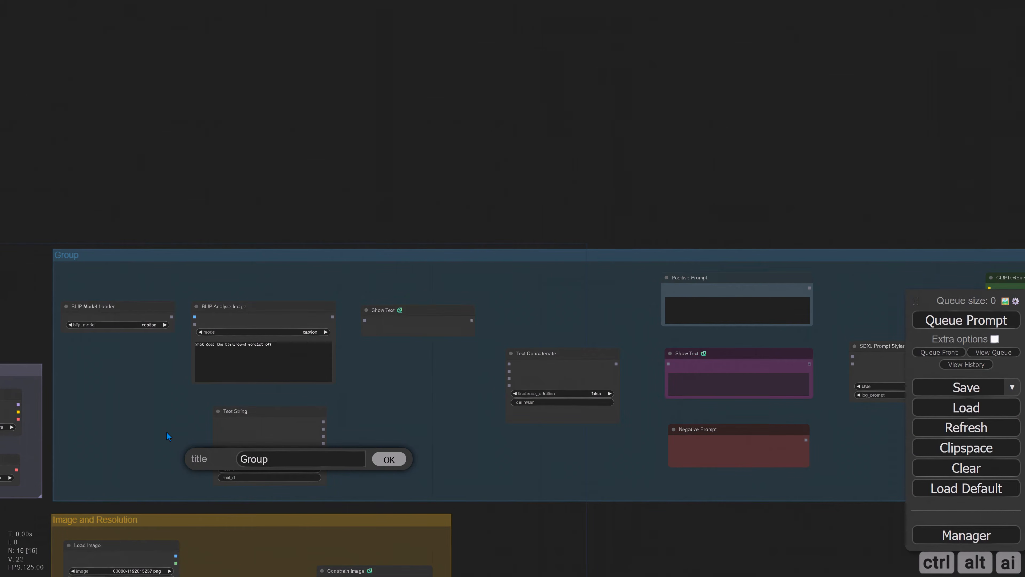
pyautogui.doubleClick(277, 460)
pyautogui.write('Prompt & Blip')
pyautogui.press('Return')
# Step: Set the Prompt & Blip group's color to brown
pyautogui.rightClick(108, 255)
pyautogui.click(122, 450)
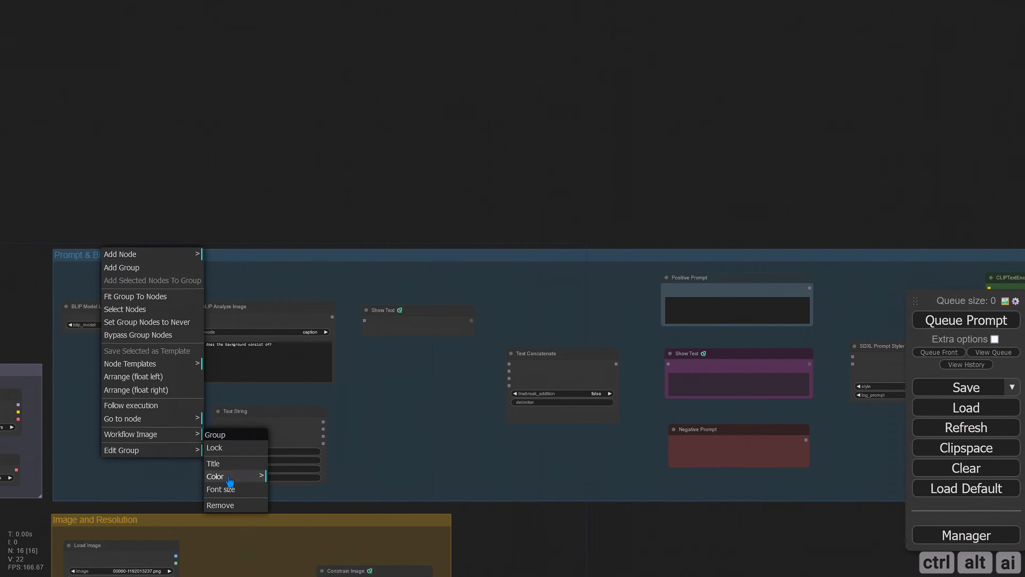
pyautogui.click(216, 476)
pyautogui.click(287, 475)
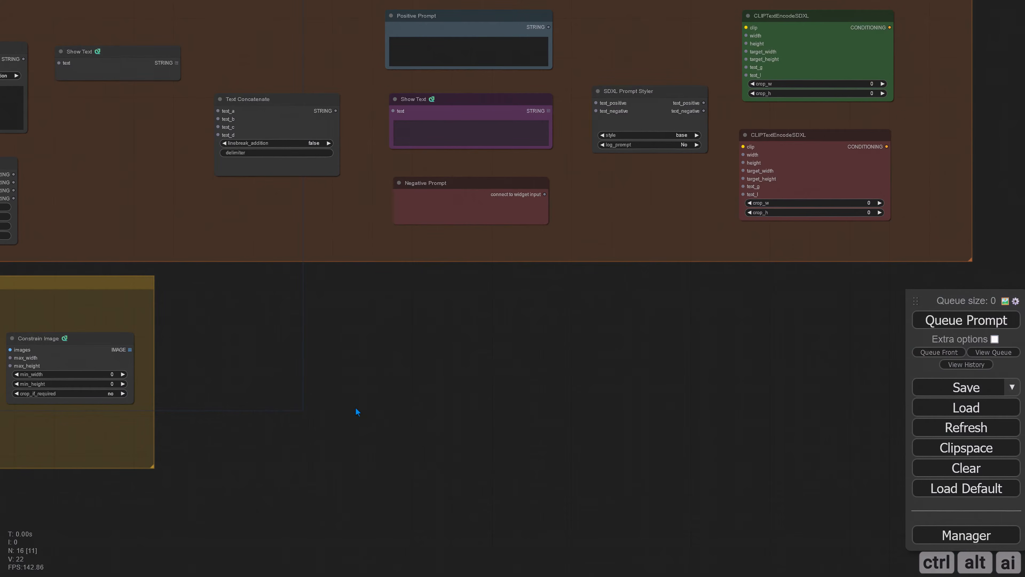
# Step: Add an Apply IPAdapter node in the empty area below the Prompt & Blip group
pyautogui.moveTo(356, 408); pyautogui.dragTo(407, 403)
pyautogui.scroll(1, 407, 403)
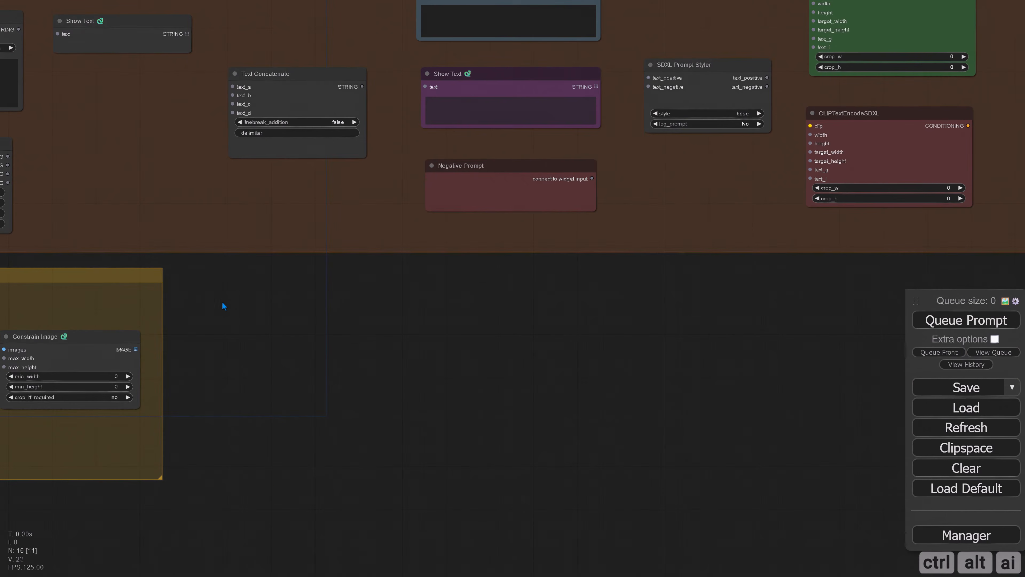
pyautogui.moveTo(558, 331); pyautogui.dragTo(465, 350)
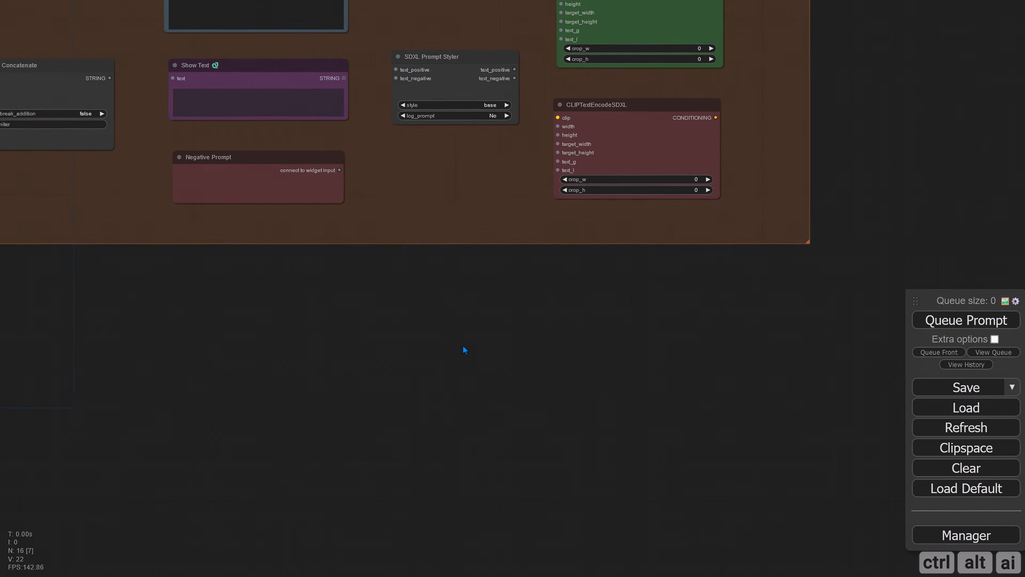
pyautogui.doubleClick(564, 313)
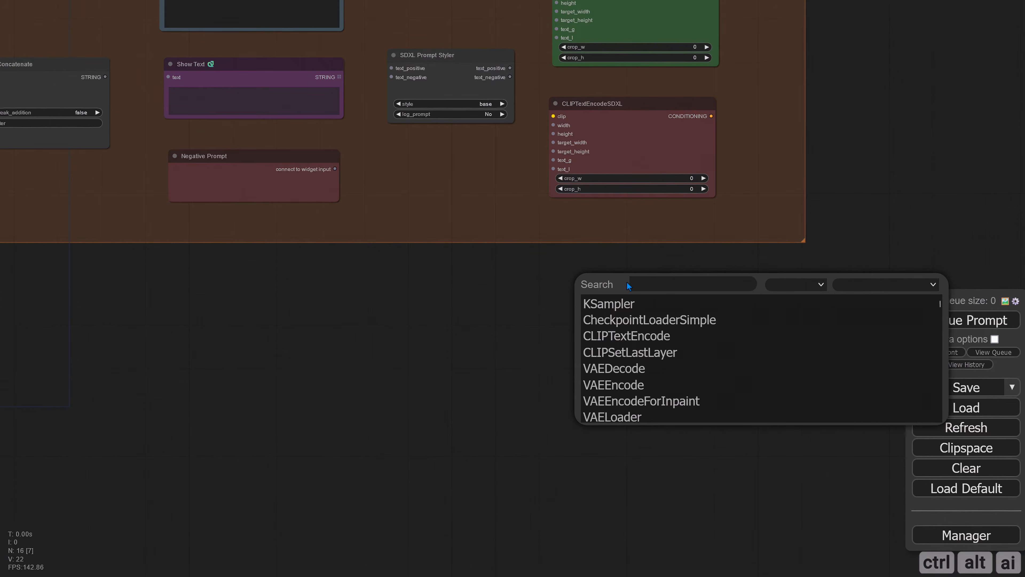
pyautogui.write('ipada')
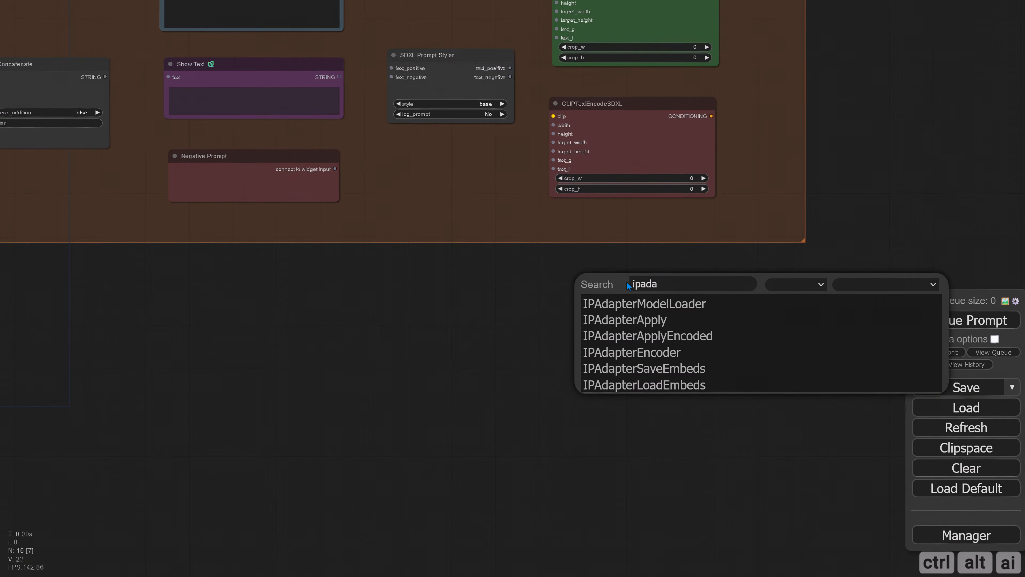
pyautogui.click(639, 322)
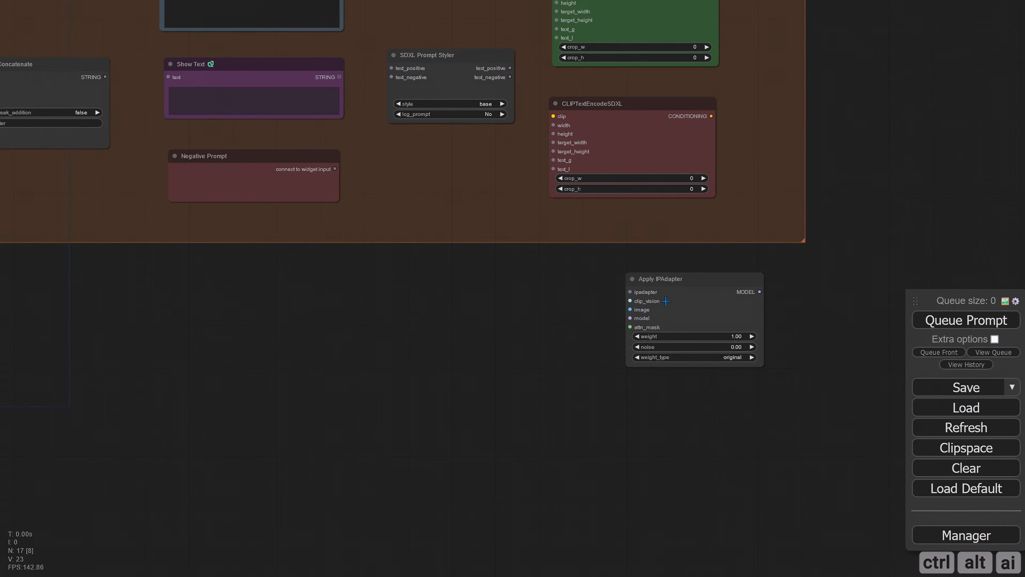
pyautogui.scroll(5, 674, 318)
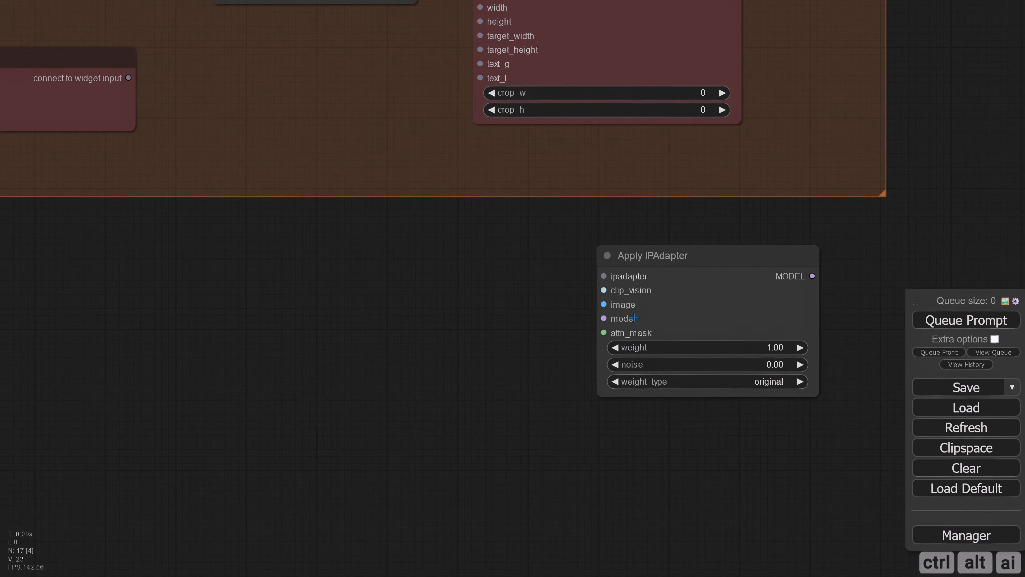
pyautogui.moveTo(518, 302); pyautogui.dragTo(464, 318)
pyautogui.moveTo(590, 273); pyautogui.dragTo(565, 306)
# Step: Add an Upscale Image node and place it on the input side of the Apply IPAdapter node
pyautogui.moveTo(304, 350); pyautogui.dragTo(455, 304)
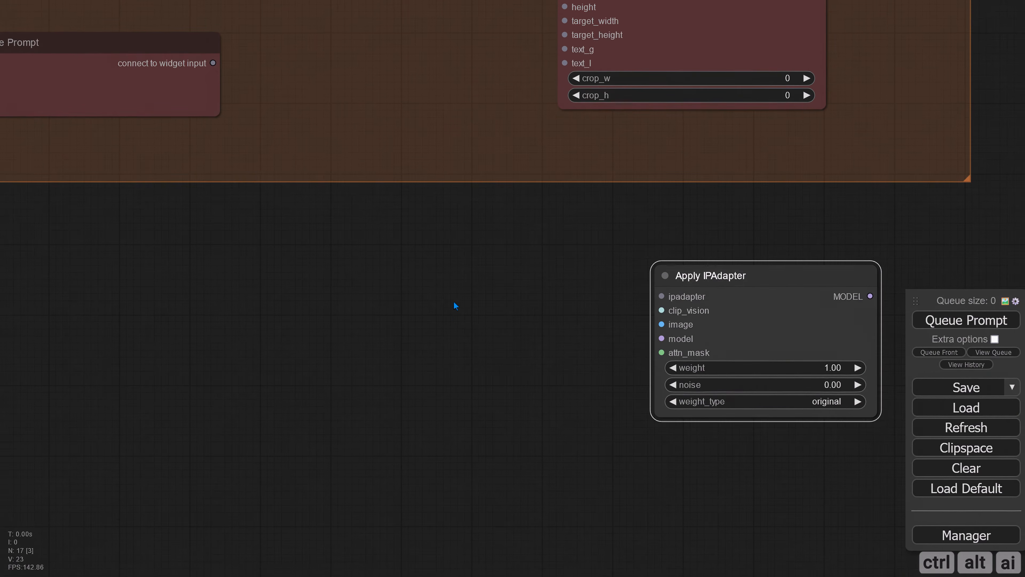
pyautogui.rightClick(462, 279)
pyautogui.click(484, 281)
pyautogui.click(575, 333)
pyautogui.click(682, 284)
pyautogui.click(791, 296)
pyautogui.moveTo(602, 278); pyautogui.dragTo(541, 296)
# Step: Add a Load IPAdapter Model node below the Negative Prompt node and set its file to SDXL\ip-adapter_sdxl.safetensors
pyautogui.moveTo(242, 310); pyautogui.dragTo(537, 310)
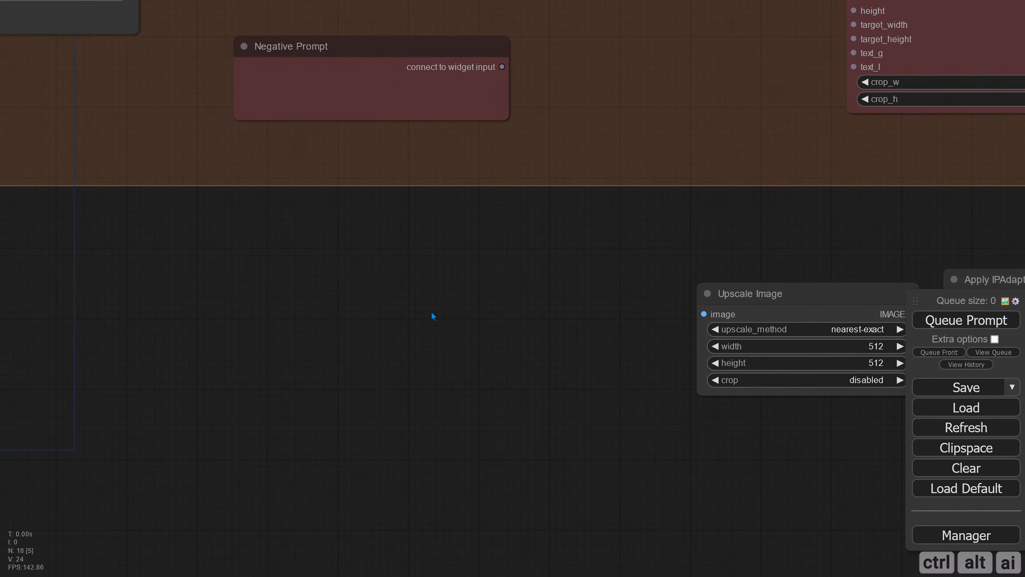
pyautogui.doubleClick(290, 262)
pyautogui.write('ipad')
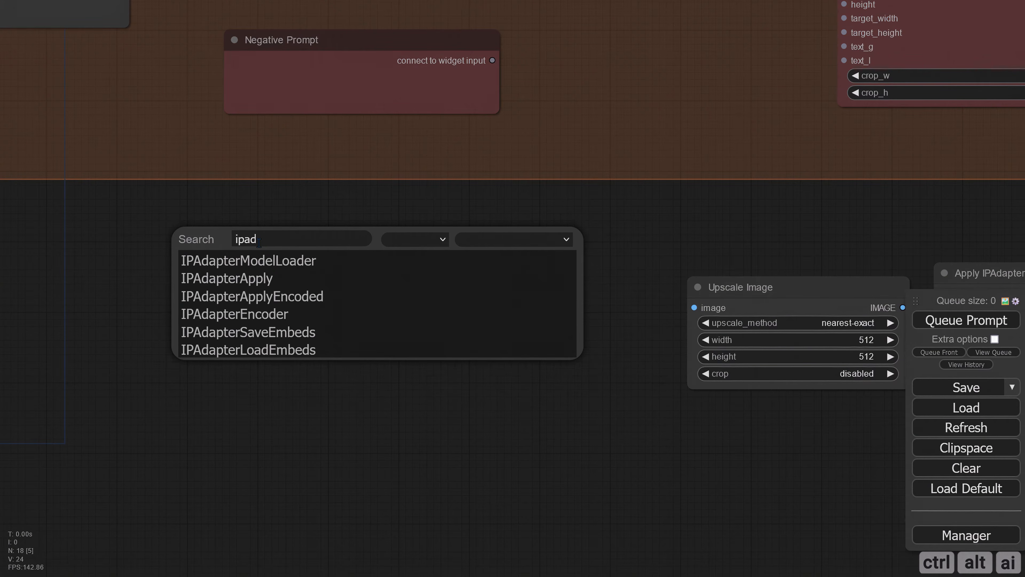
pyautogui.click(262, 262)
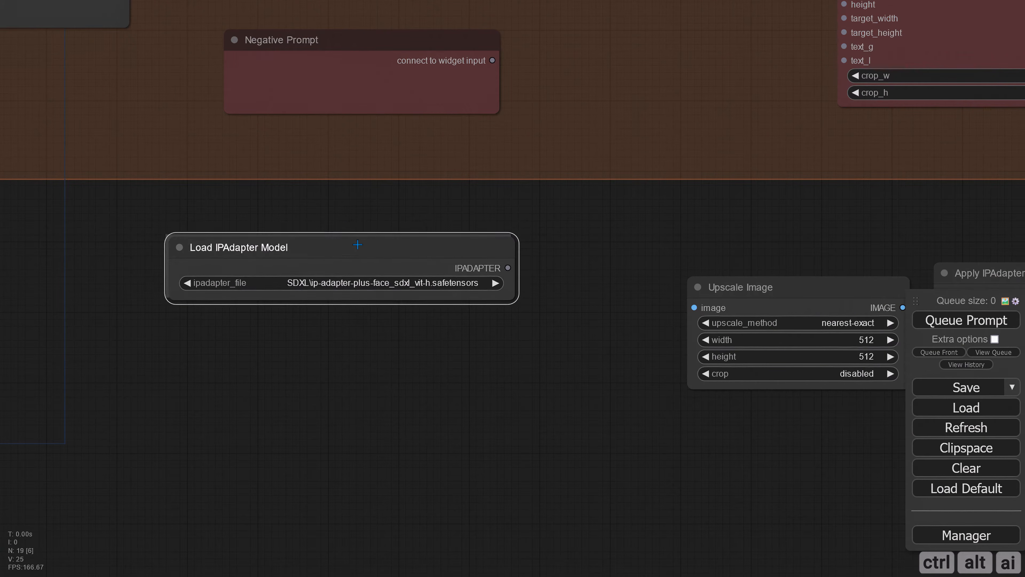
pyautogui.click(380, 280)
pyautogui.click(456, 307)
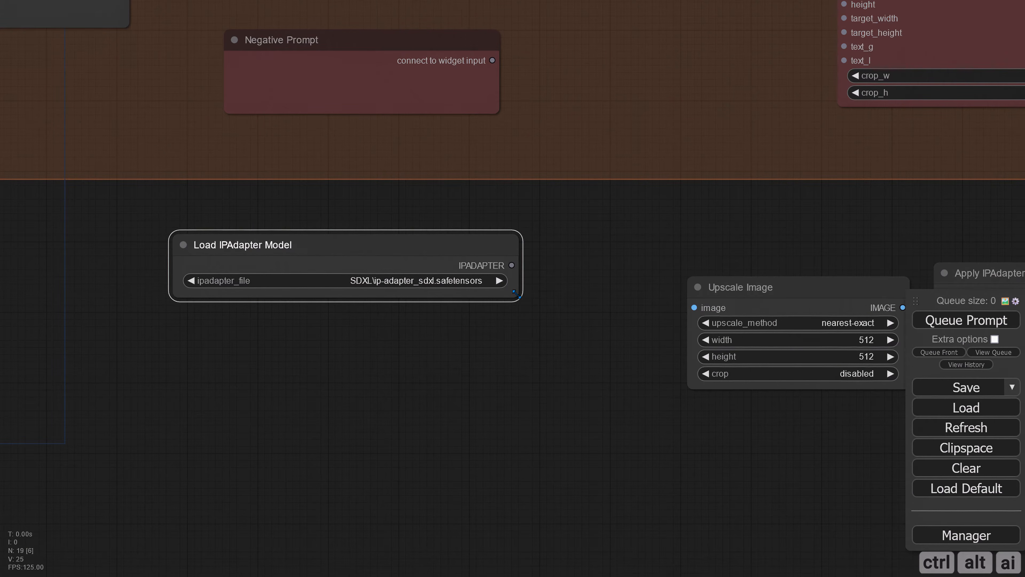
# Step: Add a Load CLIP Vision node below the Load IPAdapter Model node and set its clip_name to SDXL\pytorch_model.bin
pyautogui.doubleClick(282, 325)
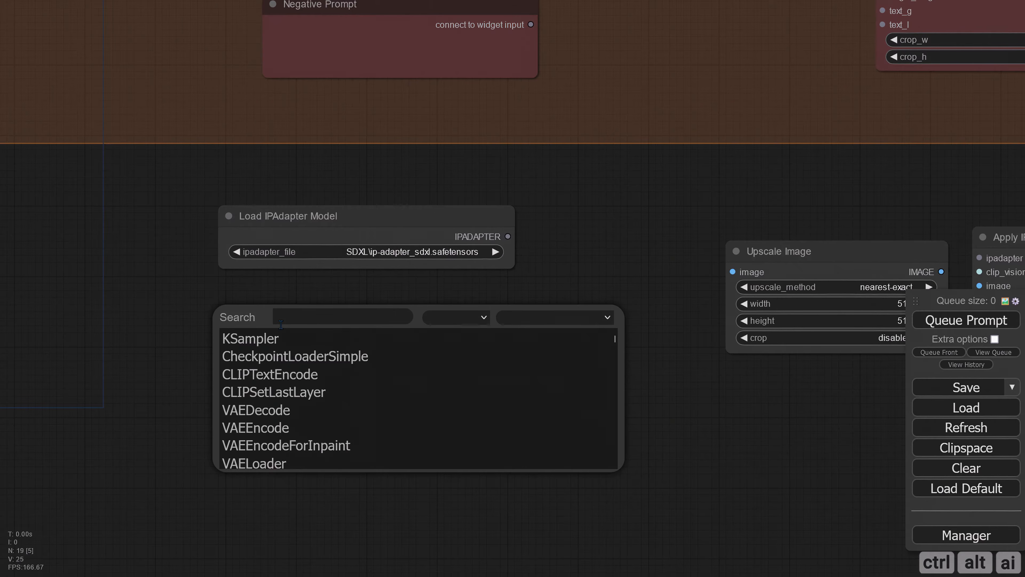
pyautogui.write('clipv')
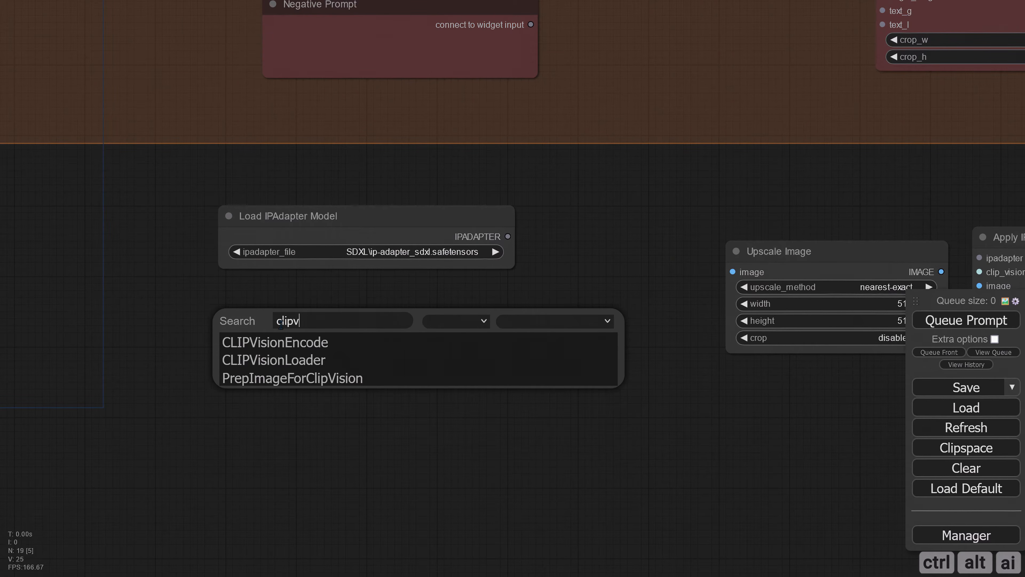
pyautogui.click(274, 360)
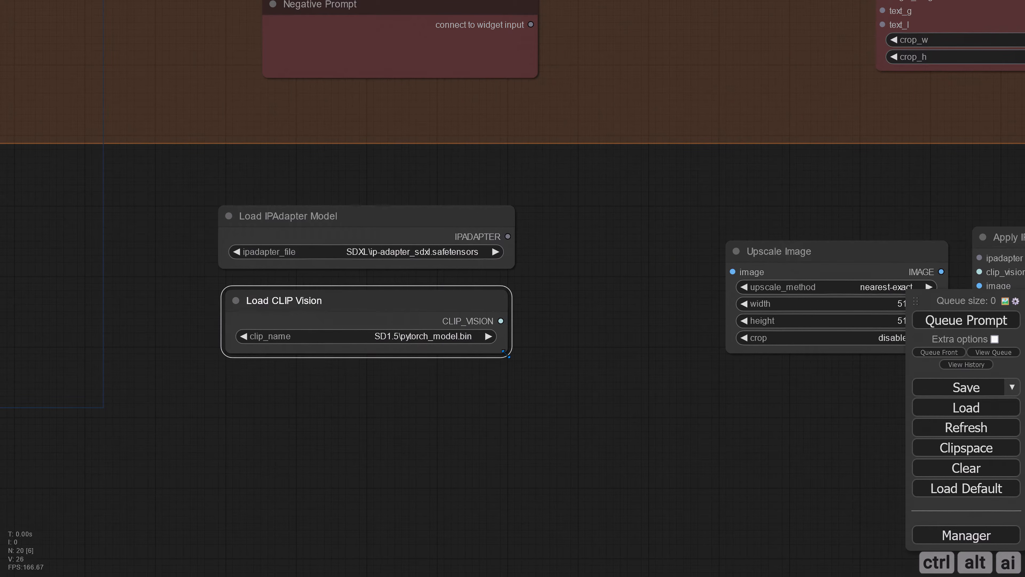
pyautogui.moveTo(446, 300); pyautogui.dragTo(451, 329)
pyautogui.click(423, 363)
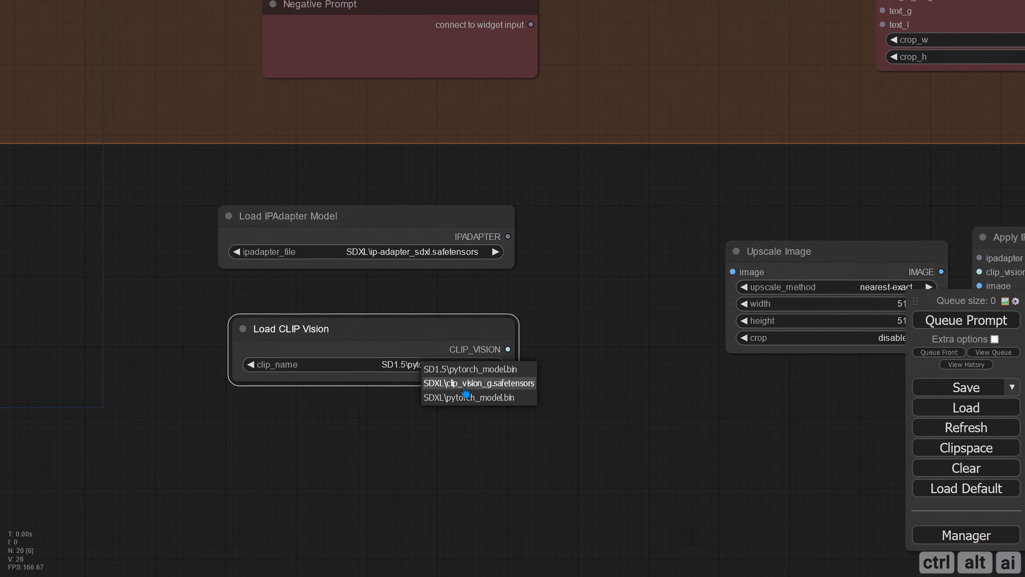
pyautogui.click(441, 404)
pyautogui.click(552, 370)
# Step: Reposition the Load IPAdapter Model, Load CLIP Vision and Apply IPAdapter nodes closer to the Upscale Image node
pyautogui.scroll(-2, 470, 335)
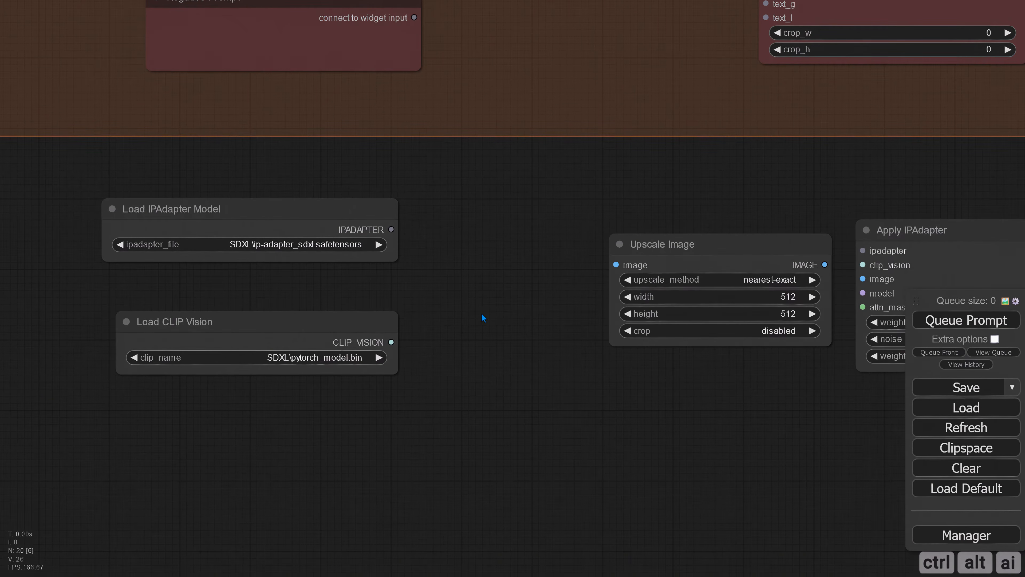
pyautogui.scroll(-2, 481, 318)
pyautogui.moveTo(597, 302); pyautogui.dragTo(559, 297)
pyautogui.moveTo(393, 279); pyautogui.dragTo(428, 286)
pyautogui.moveTo(379, 354); pyautogui.dragTo(413, 354)
pyautogui.moveTo(779, 291); pyautogui.dragTo(774, 287)
# Step: Add a group below the Prompt & Blip group and size it to enclose the IPAdapter, CLIP Vision and Upscale Image nodes
pyautogui.rightClick(195, 242)
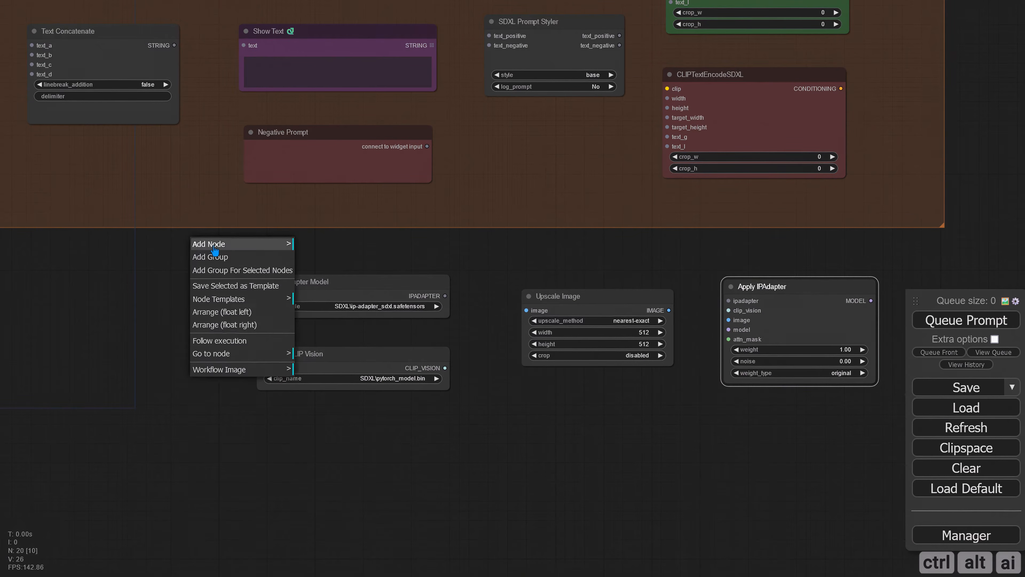
pyautogui.click(213, 257)
pyautogui.moveTo(312, 286); pyautogui.dragTo(375, 285)
pyautogui.moveTo(240, 264); pyautogui.dragTo(942, 467)
pyautogui.moveTo(403, 281); pyautogui.dragTo(350, 286)
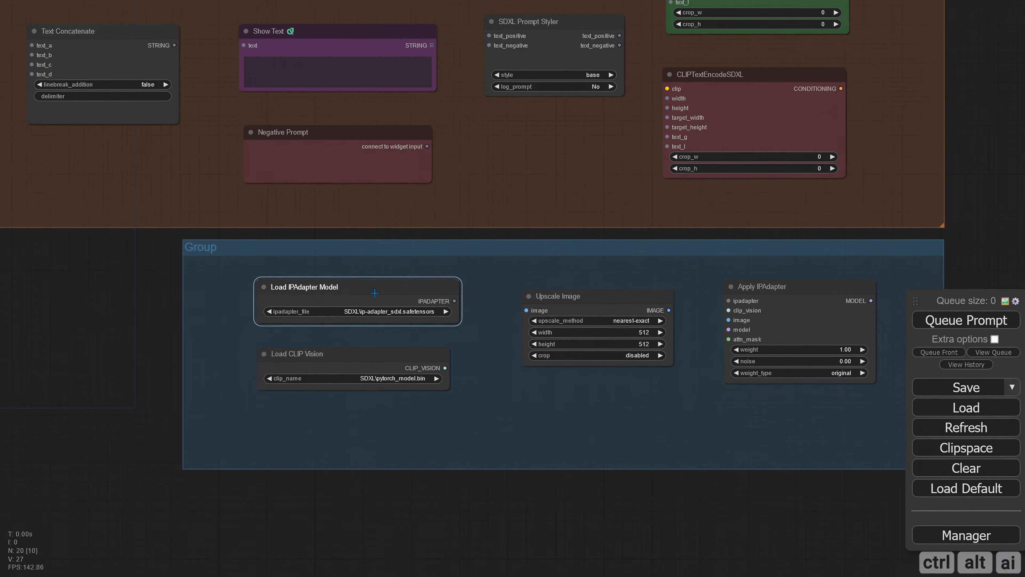
pyautogui.moveTo(547, 489); pyautogui.dragTo(658, 485)
pyautogui.moveTo(436, 245); pyautogui.dragTo(406, 251)
pyautogui.moveTo(629, 499); pyautogui.dragTo(417, 494)
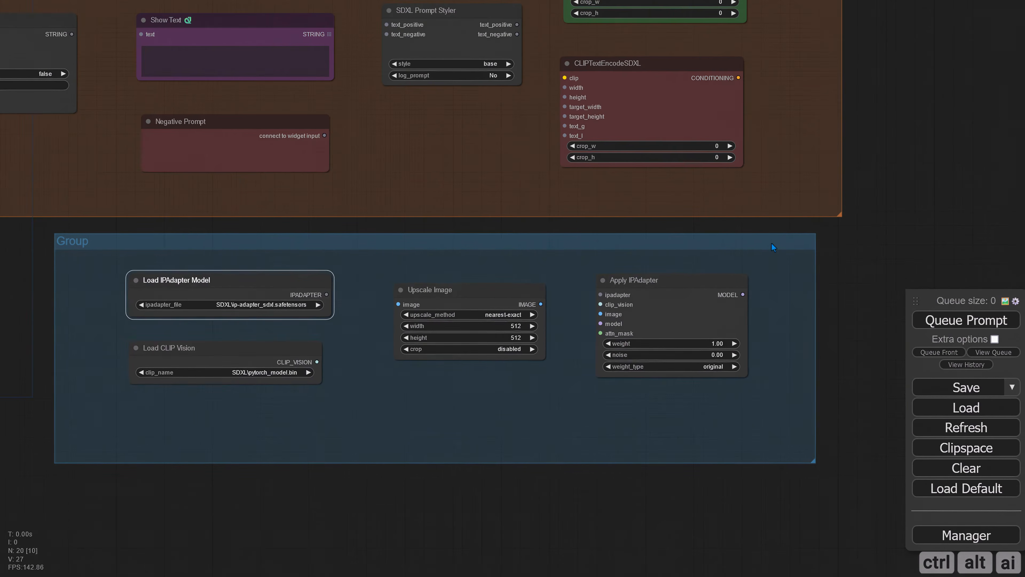
pyautogui.moveTo(771, 242); pyautogui.dragTo(796, 245)
# Step: Title the new group IPAdapter and open its edit options again
pyautogui.rightClick(91, 238)
pyautogui.click(107, 433)
pyautogui.click(210, 444)
pyautogui.write('IPA')
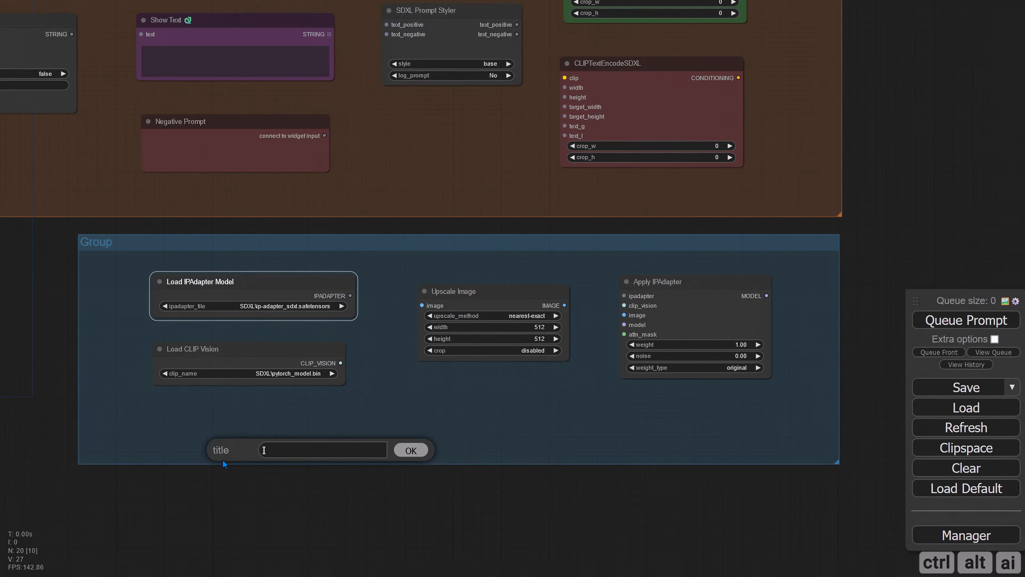
pyautogui.write('dapter')
pyautogui.press('Return')
pyautogui.rightClick(121, 245)
pyautogui.click(134, 437)
pyautogui.click(226, 442)
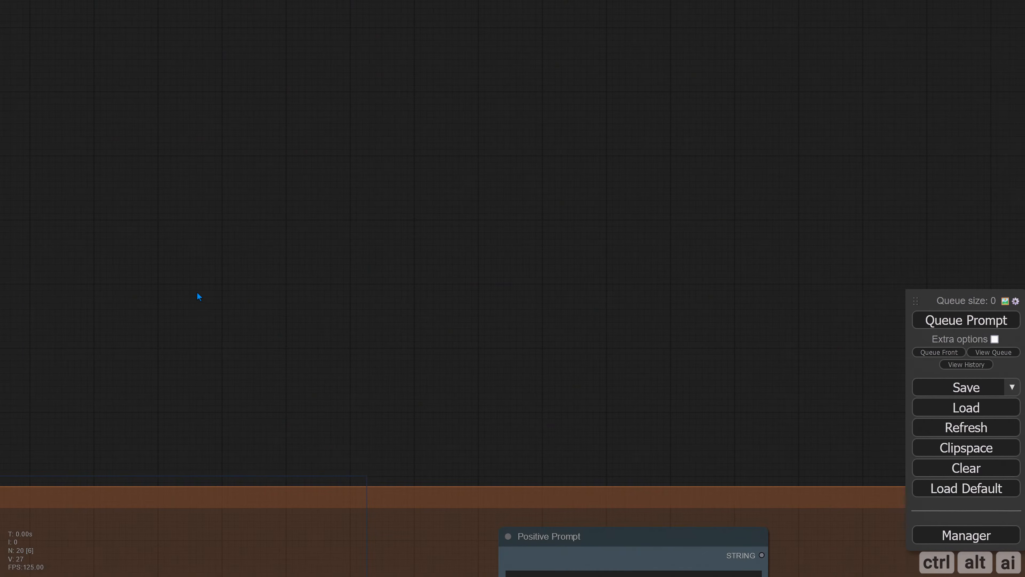
# Step: Add a Load ControlNet Model node above the Prompt & Blip group and widen it to fit its full file name
pyautogui.doubleClick(241, 305)
pyautogui.write('c')
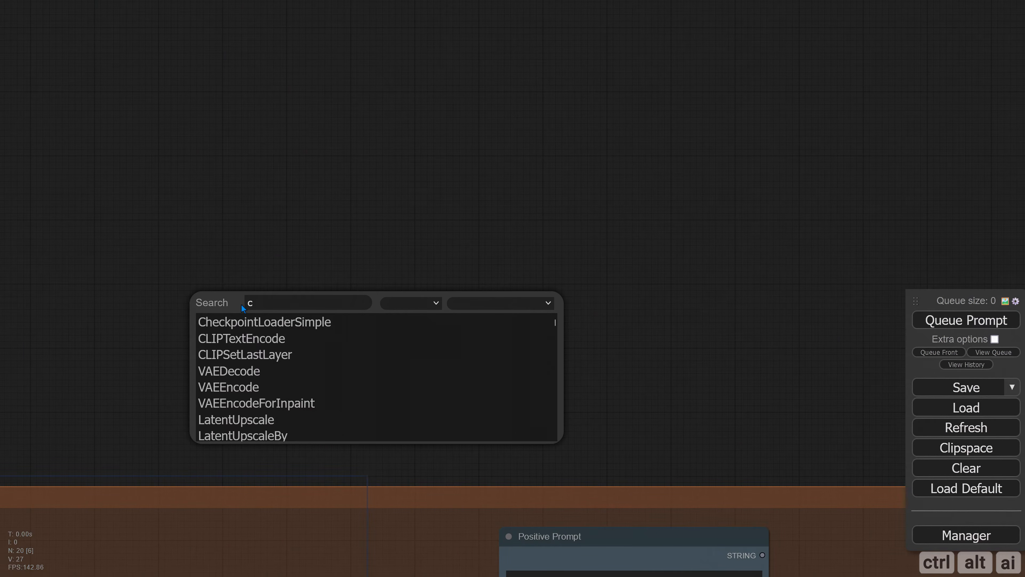
pyautogui.write('ontrol')
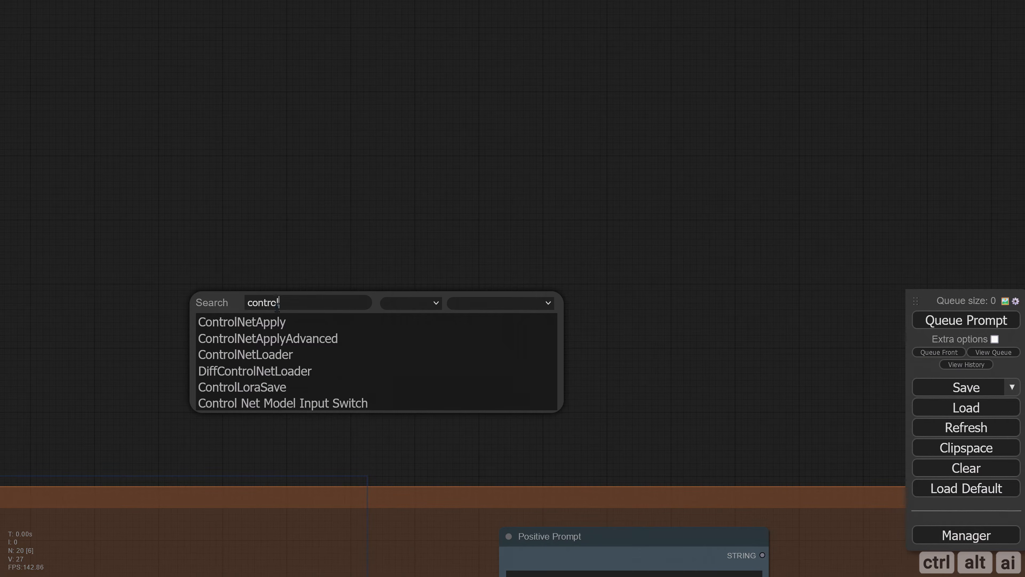
pyautogui.click(291, 355)
pyautogui.moveTo(296, 276); pyautogui.dragTo(258, 242)
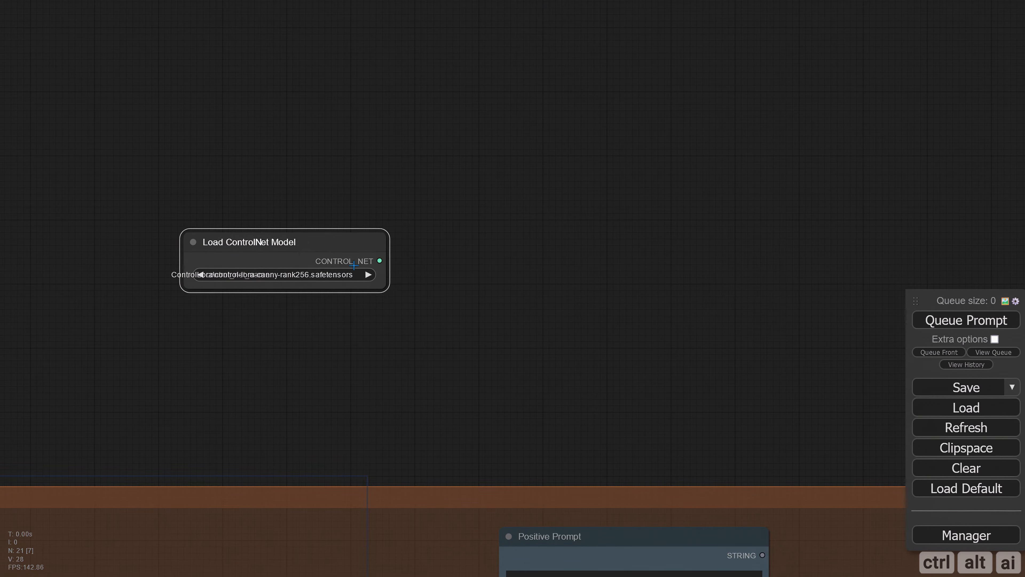
pyautogui.moveTo(386, 283); pyautogui.dragTo(514, 296)
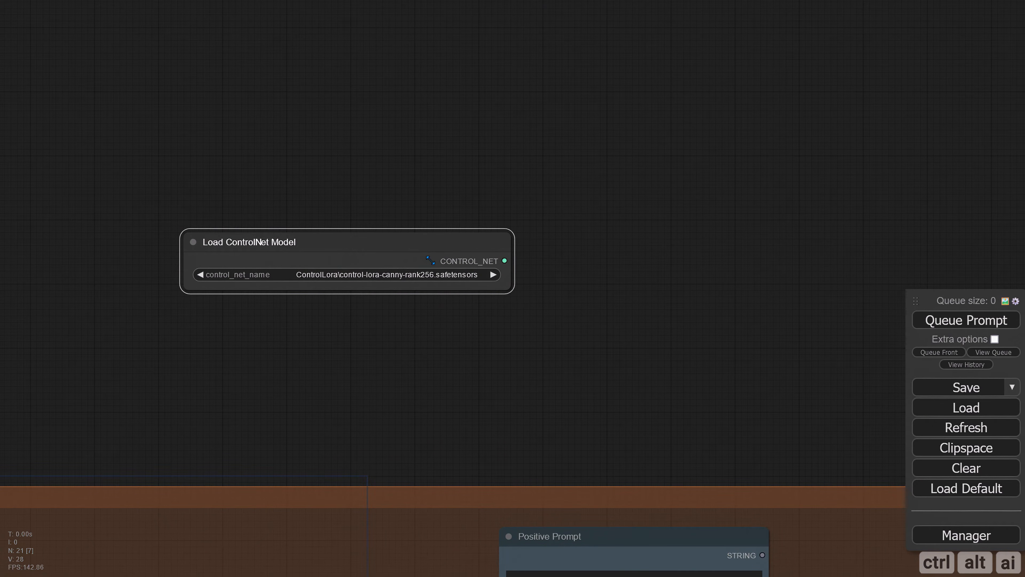
# Step: Duplicate the Load ControlNet Model node and set the upper one to ControlLora\control-lora-depth-rank256.safetensors
pyautogui.moveTo(354, 246)
pyautogui.mouseDown()
pyautogui.moveTo(343, 152)
pyautogui.moveTo(340, 160)
pyautogui.mouseUp()
pyautogui.click(379, 198)
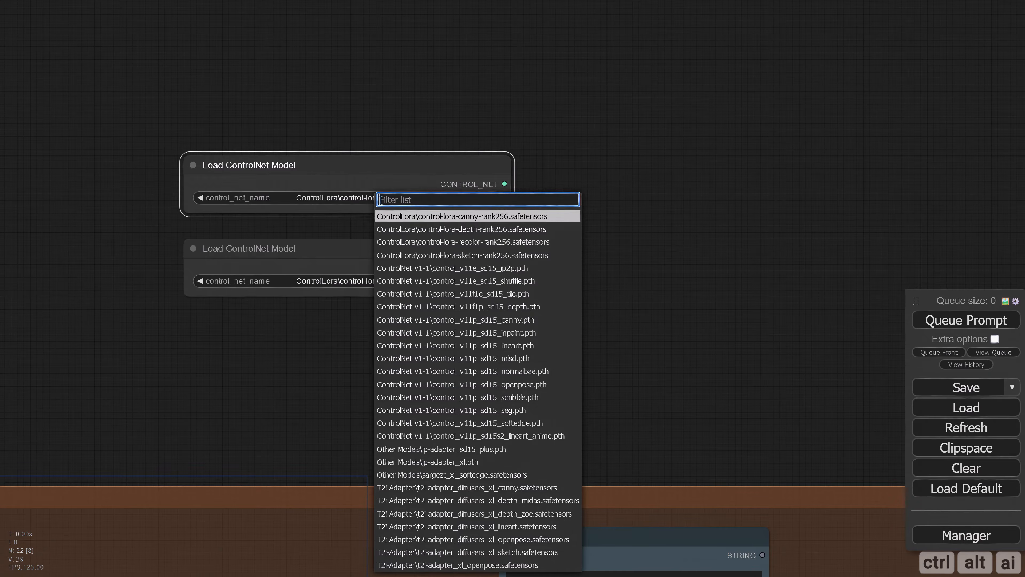
pyautogui.click(456, 231)
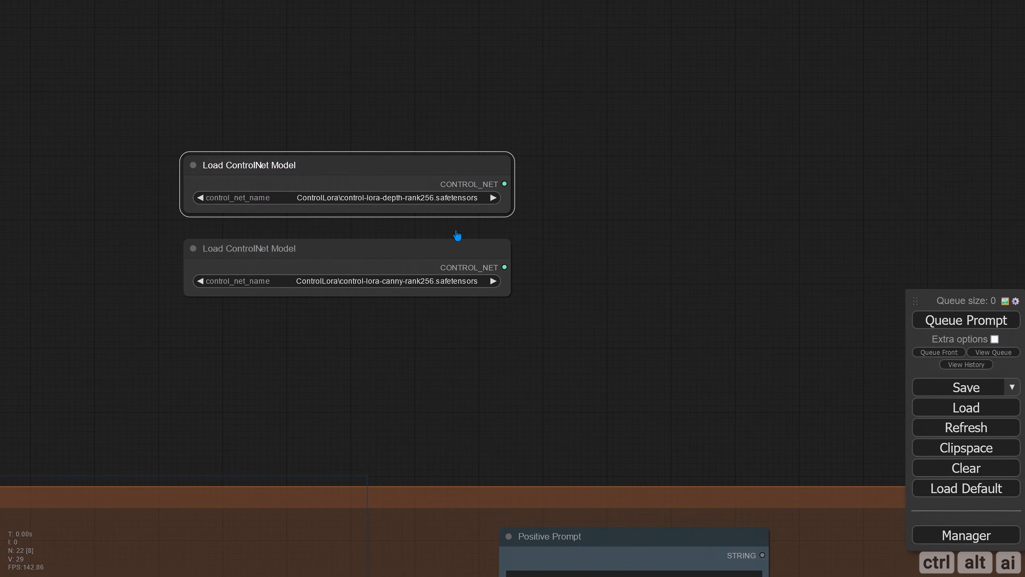
# Step: Add a Realistic Lineart preprocessor node below the canny ControlNet loader and widen it to nearly match the loader's width
pyautogui.moveTo(504, 323); pyautogui.dragTo(471, 276)
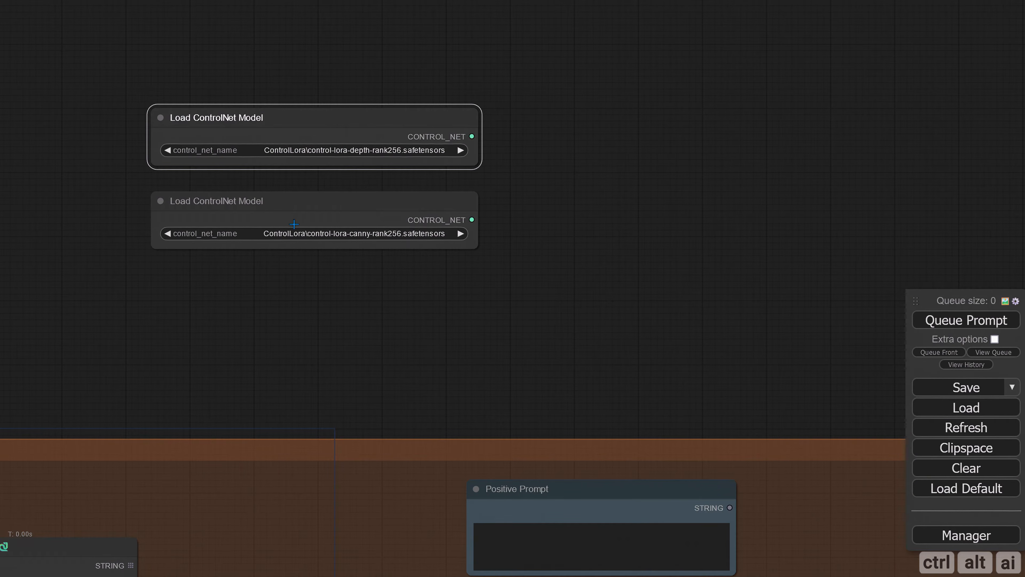
pyautogui.doubleClick(236, 292)
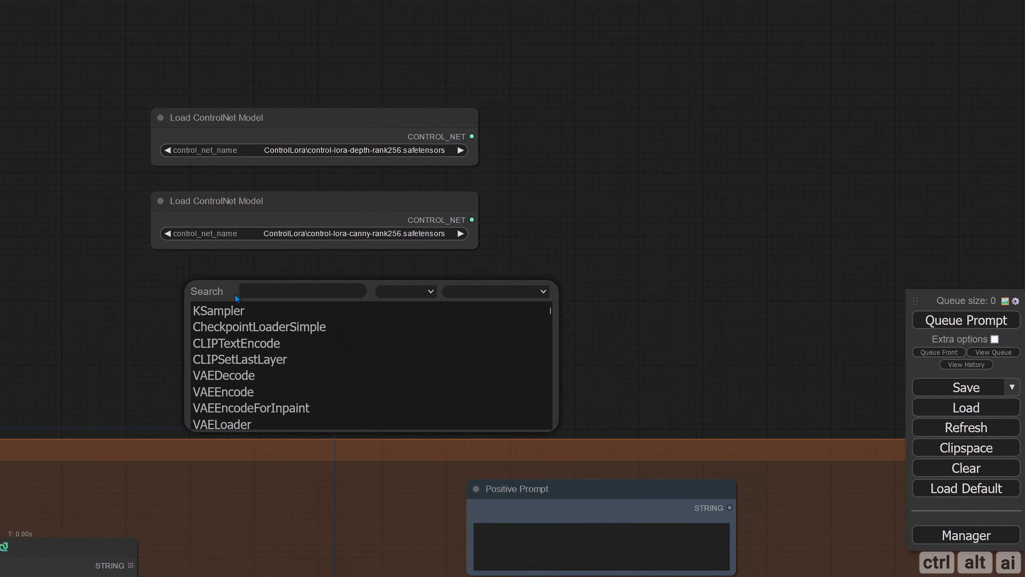
pyautogui.write('line')
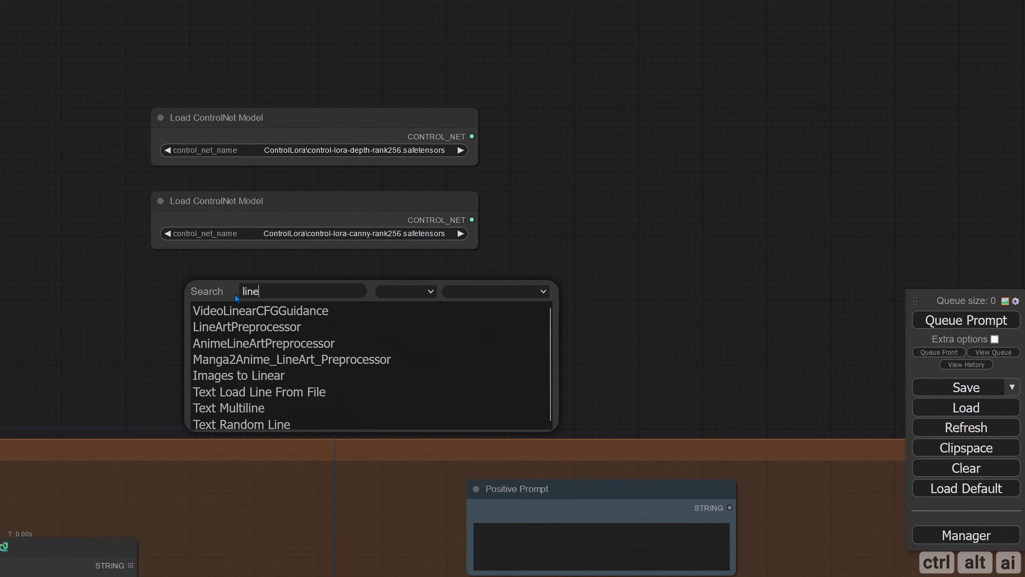
pyautogui.click(251, 327)
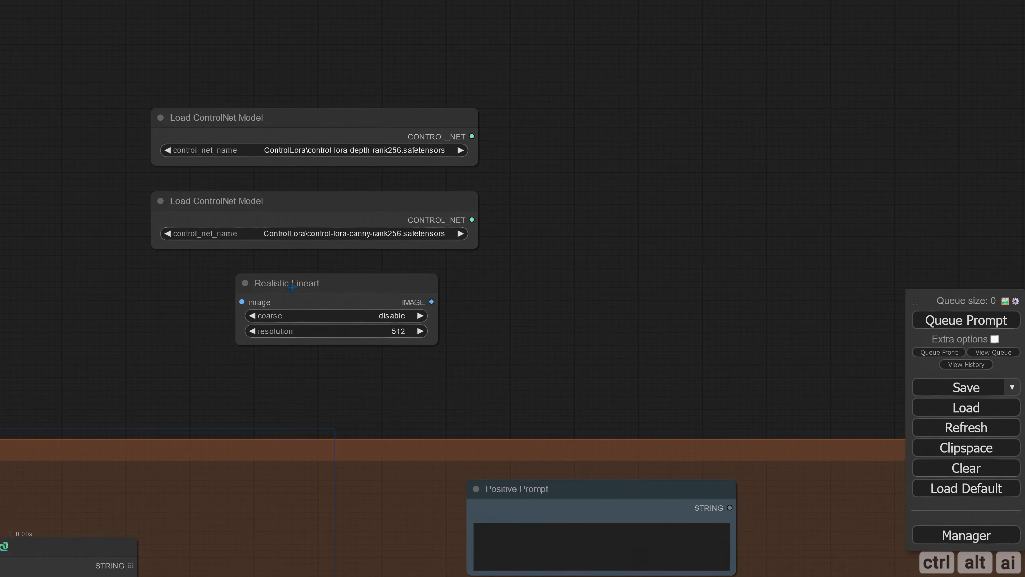
pyautogui.moveTo(292, 284); pyautogui.dragTo(214, 279)
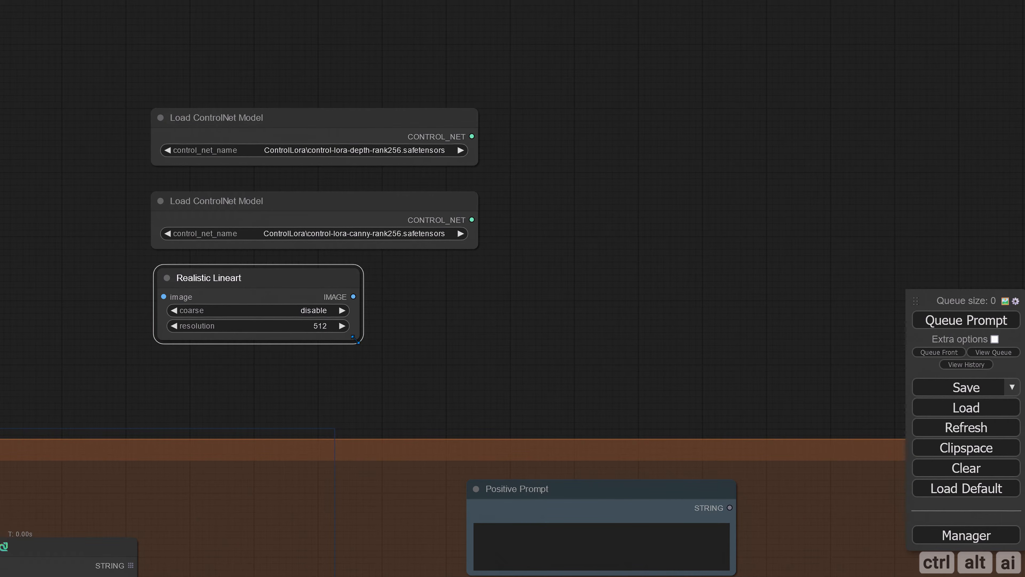
pyautogui.moveTo(357, 341); pyautogui.dragTo(472, 322)
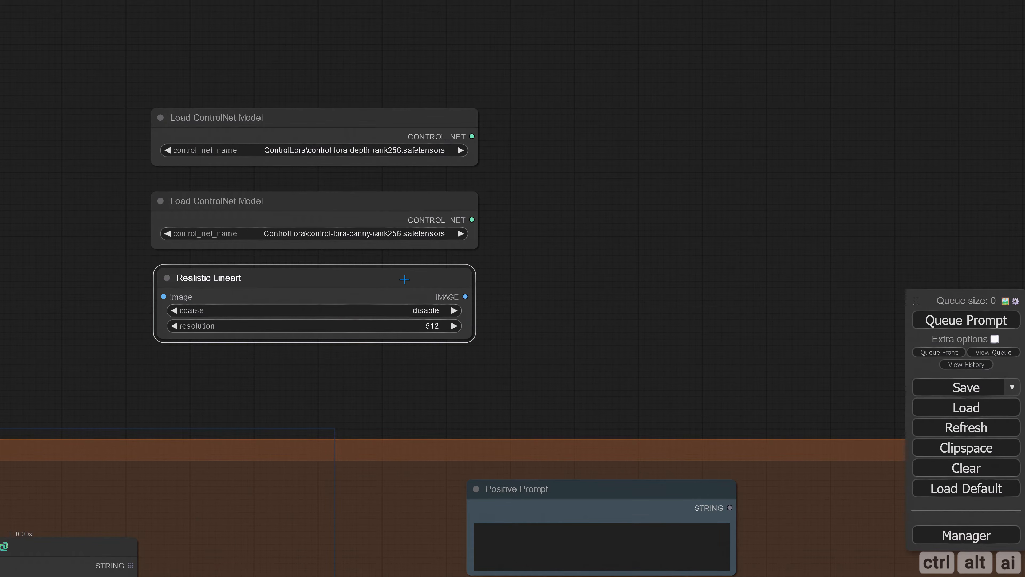
pyautogui.moveTo(404, 280); pyautogui.dragTo(404, 284)
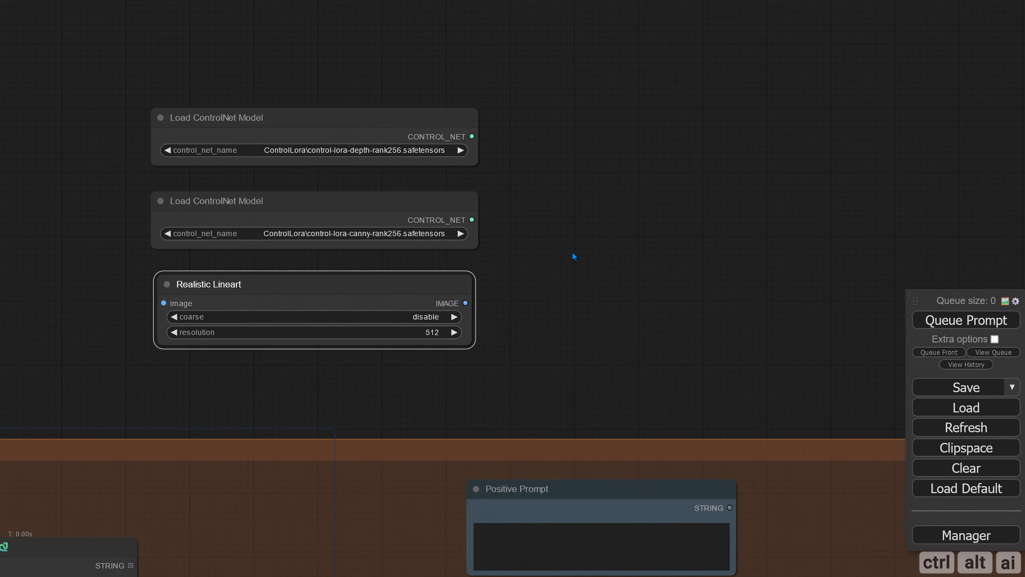
# Step: Add a Zoe Depth Map preprocessor node above the depth ControlNet loader and widen it to match the loader
pyautogui.moveTo(600, 173); pyautogui.dragTo(609, 344)
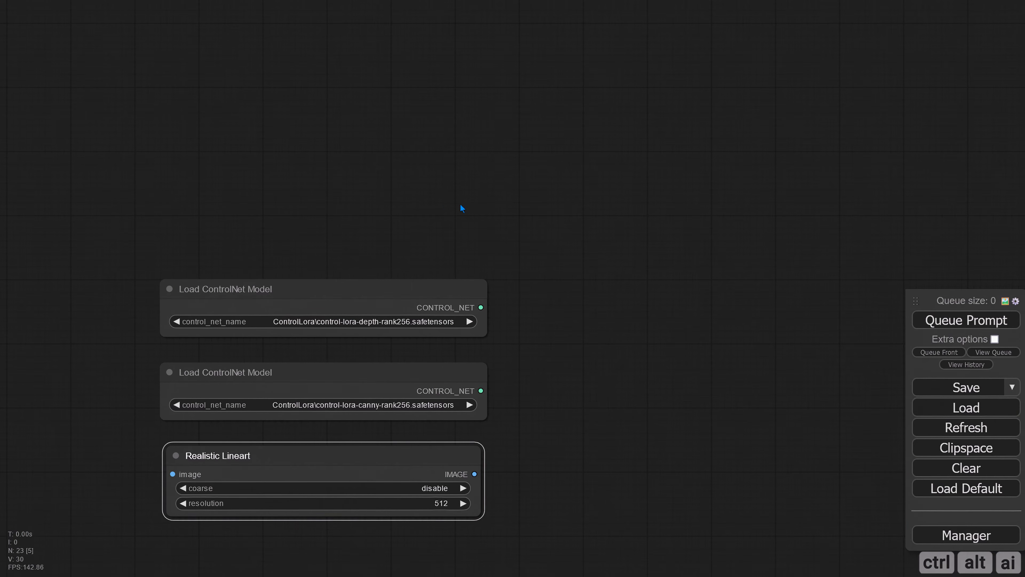
pyautogui.doubleClick(205, 193)
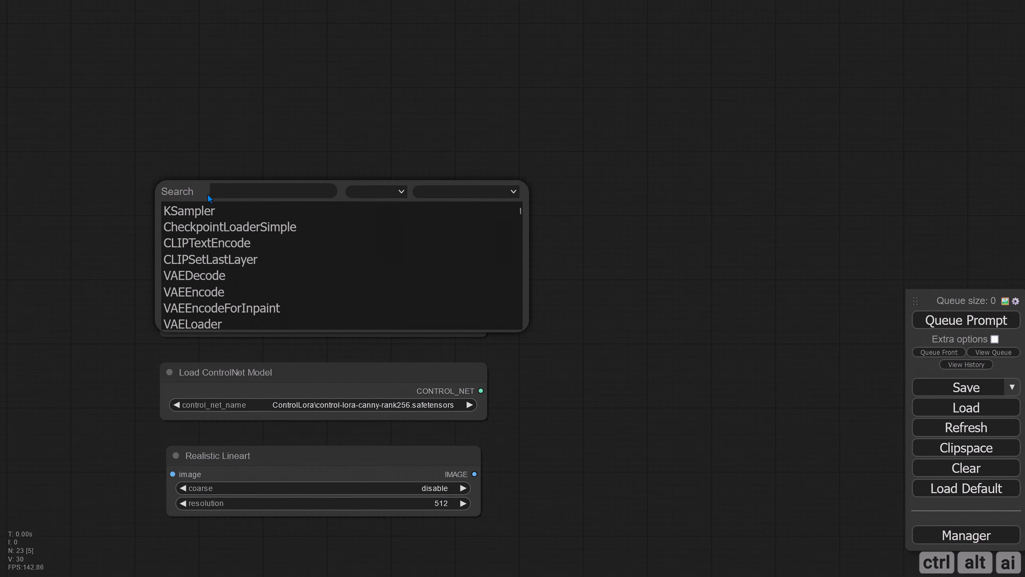
pyautogui.write('zoe')
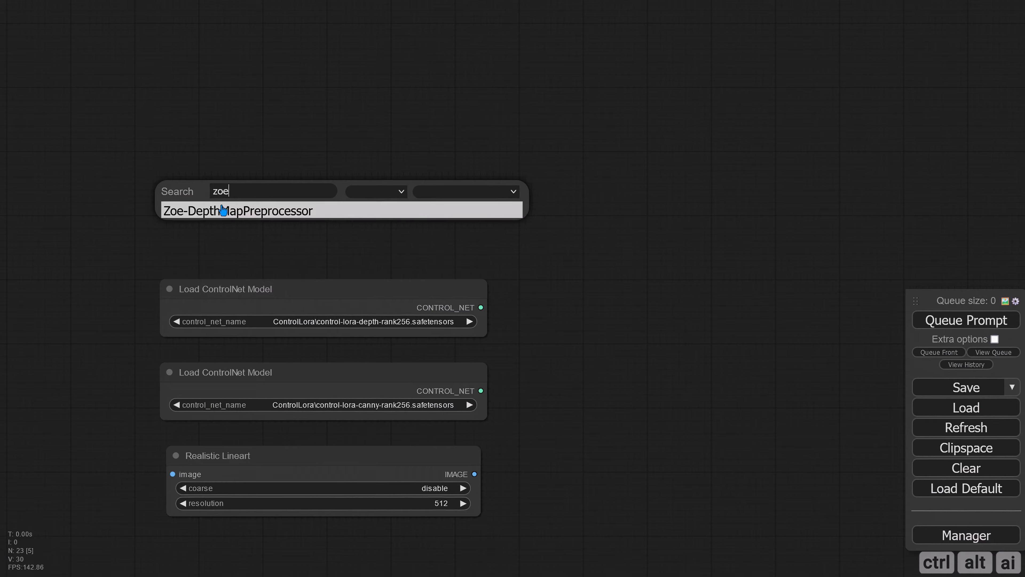
pyautogui.click(223, 210)
pyautogui.moveTo(264, 186); pyautogui.dragTo(218, 198)
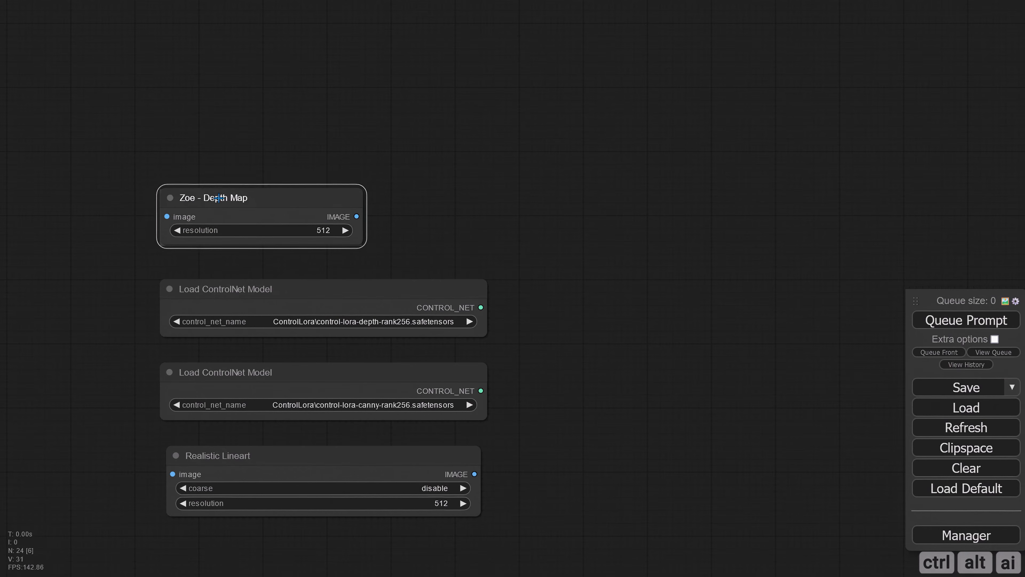
pyautogui.moveTo(364, 248); pyautogui.dragTo(478, 249)
pyautogui.moveTo(430, 204); pyautogui.dragTo(430, 217)
# Step: Add an Apply ControlNet (Advanced) node on the output side of the Zoe Depth Map node, level with it
pyautogui.moveTo(670, 321); pyautogui.dragTo(416, 267)
pyautogui.doubleClick(421, 192)
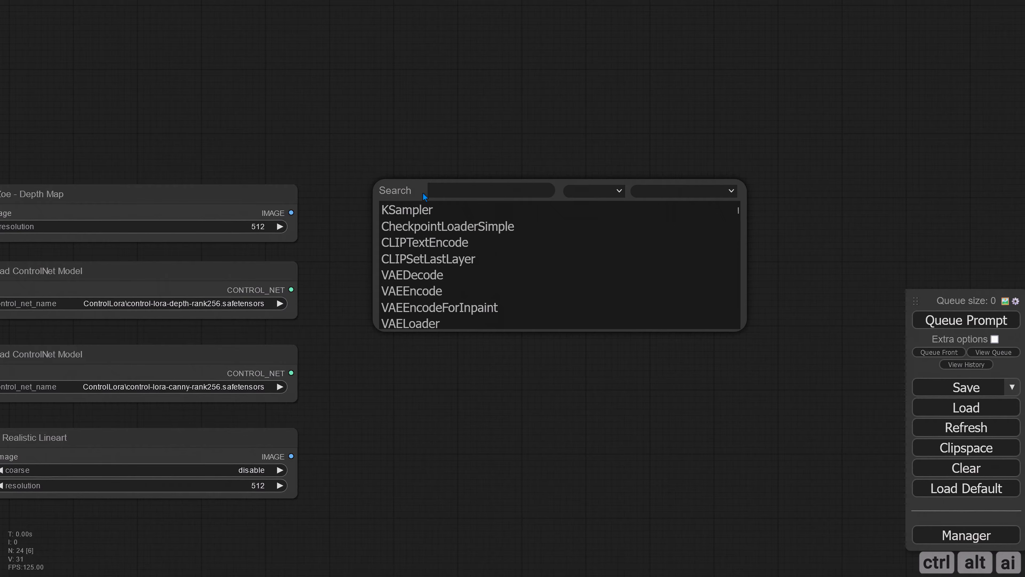
pyautogui.write('control')
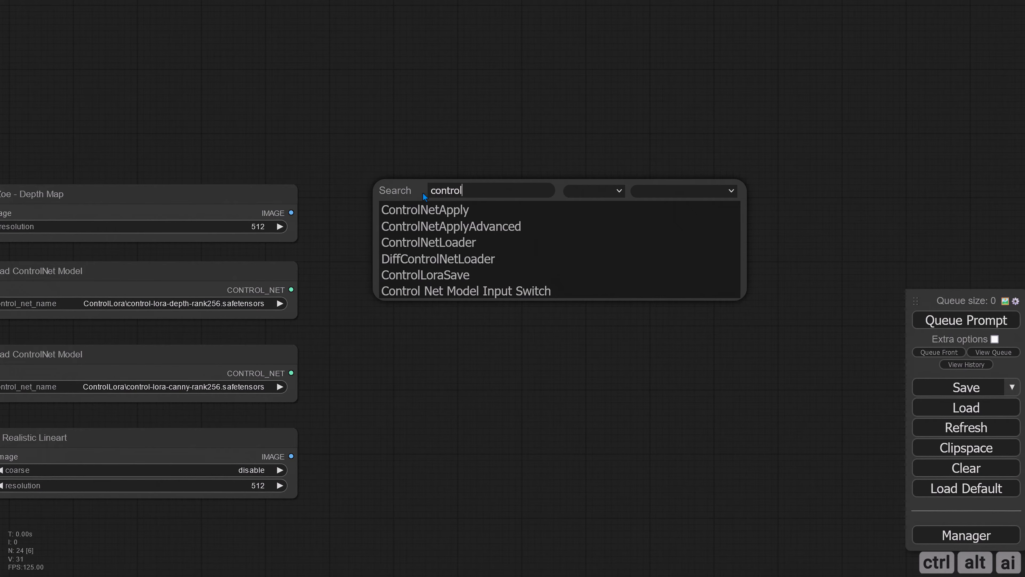
pyautogui.click(445, 225)
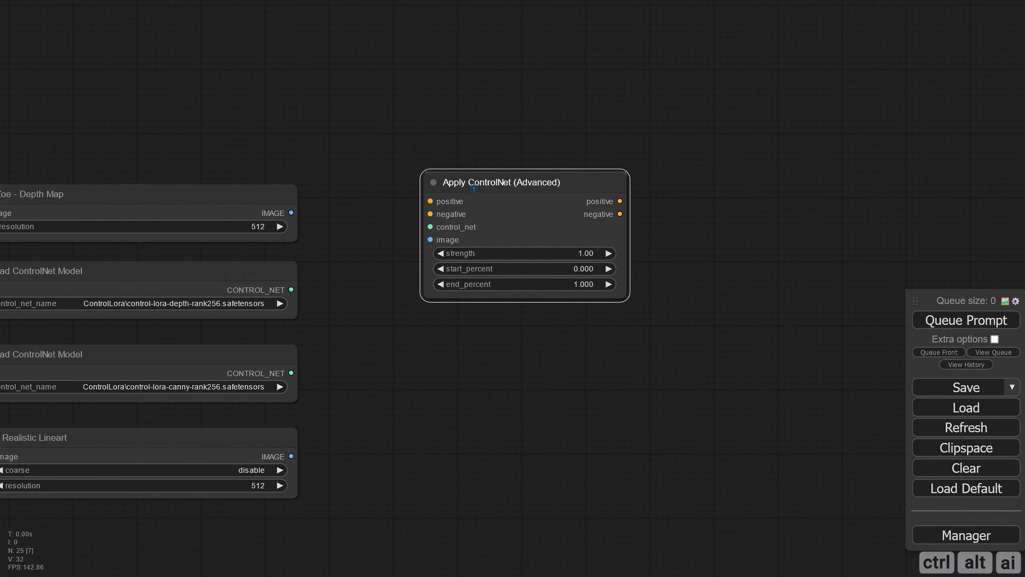
pyautogui.moveTo(473, 188); pyautogui.dragTo(409, 198)
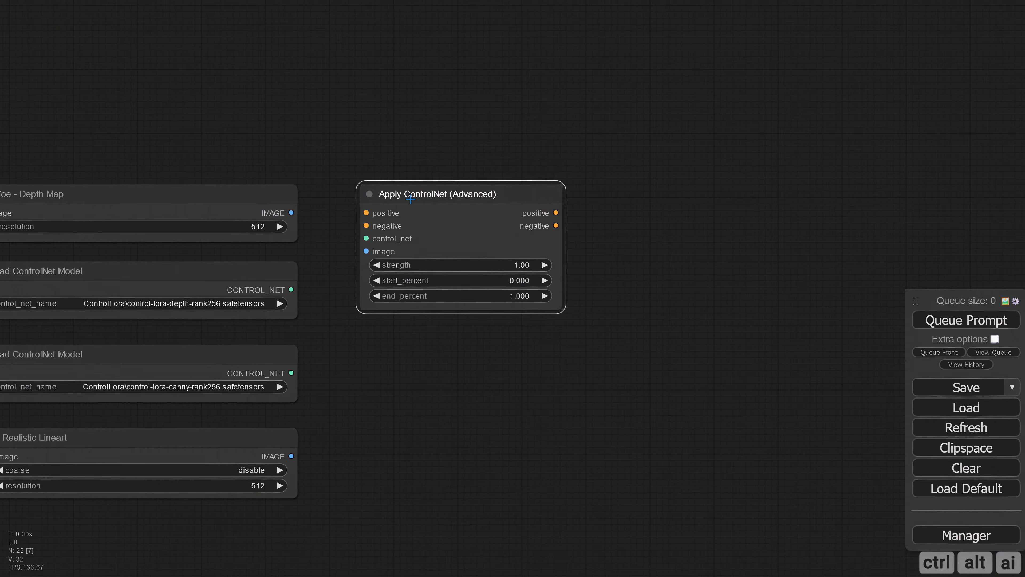
# Step: Duplicate the Apply ControlNet (Advanced) node and place the copy beside the original on its output side
pyautogui.moveTo(673, 273); pyautogui.dragTo(422, 275)
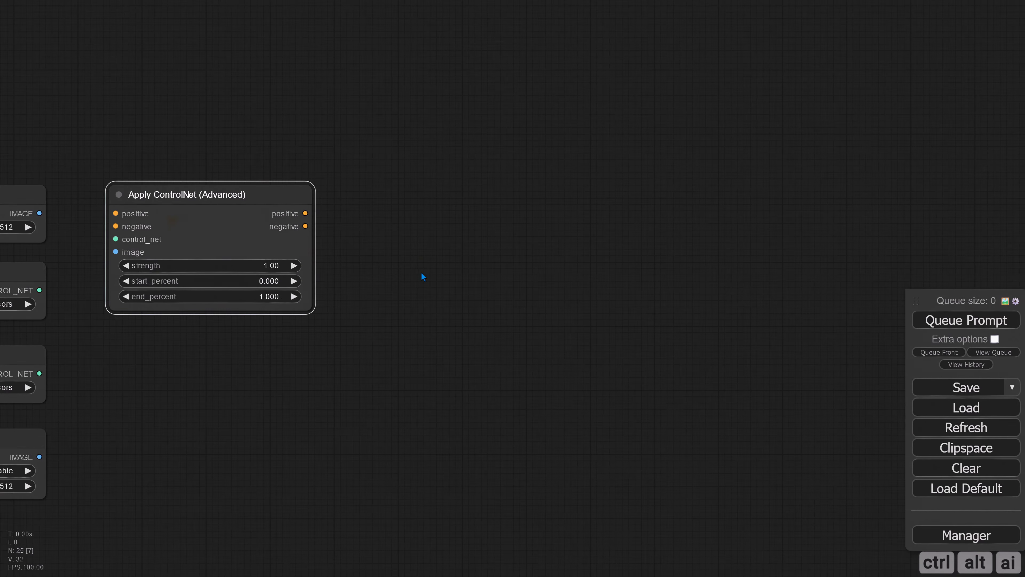
pyautogui.moveTo(242, 197); pyautogui.dragTo(510, 193)
pyautogui.moveTo(394, 348); pyautogui.dragTo(553, 241)
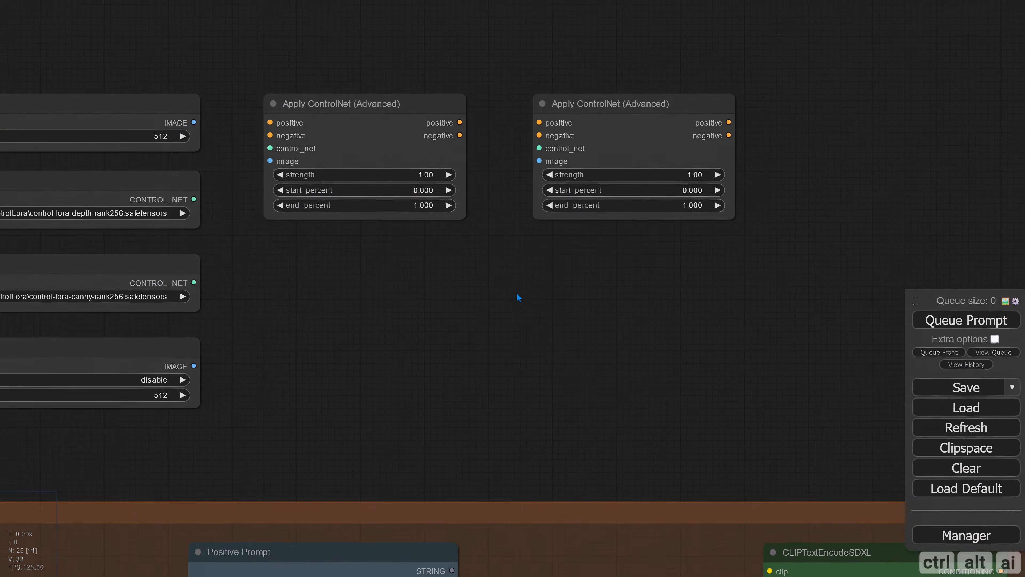
# Step: Add an Invert Image node below the first Apply ControlNet (Advanced) node, just above the prompt group
pyautogui.moveTo(482, 315); pyautogui.dragTo(439, 302)
pyautogui.moveTo(251, 385); pyautogui.dragTo(375, 371)
pyautogui.doubleClick(401, 413)
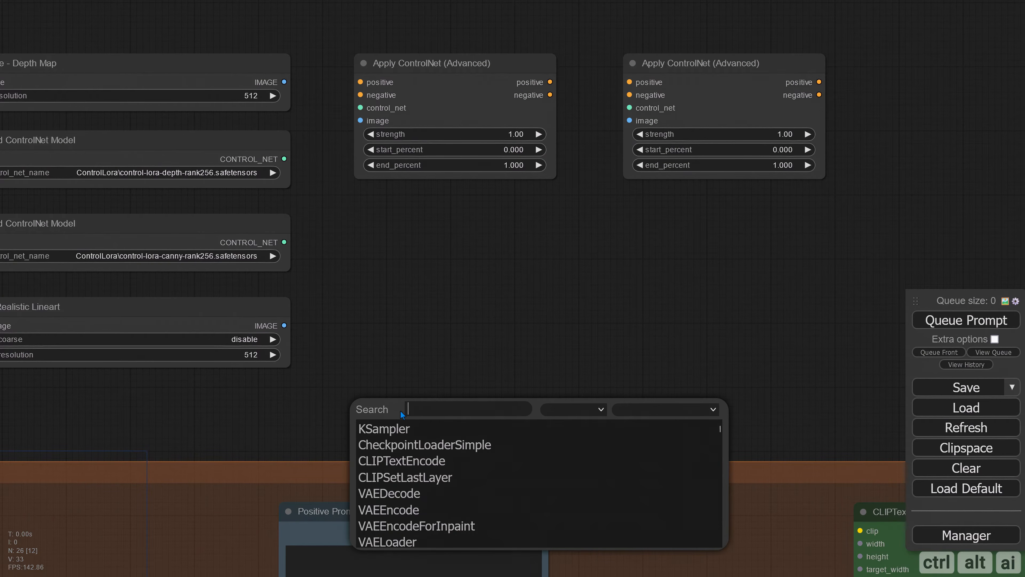
pyautogui.write('invert')
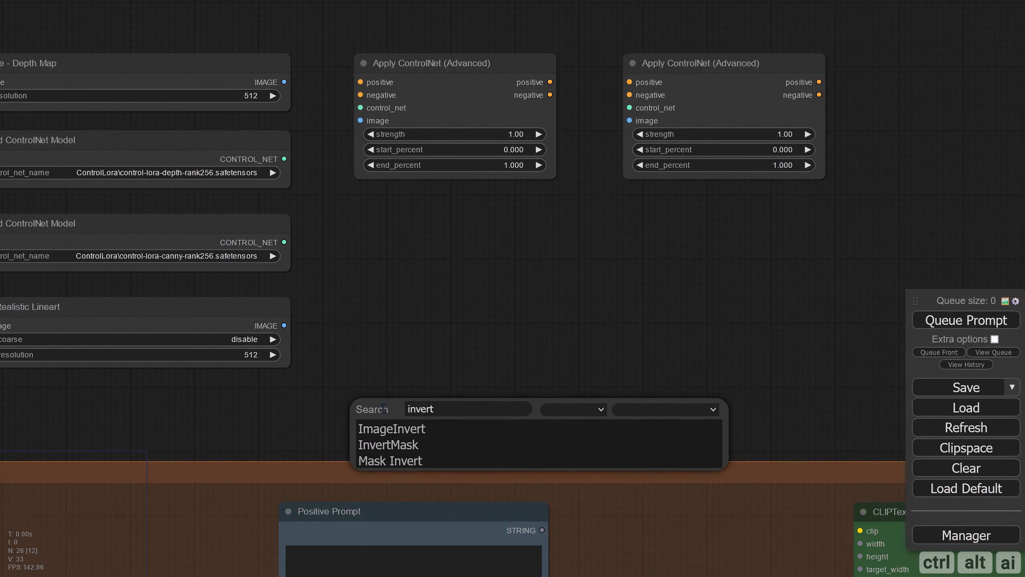
pyautogui.click(394, 429)
pyautogui.moveTo(449, 405); pyautogui.dragTo(432, 407)
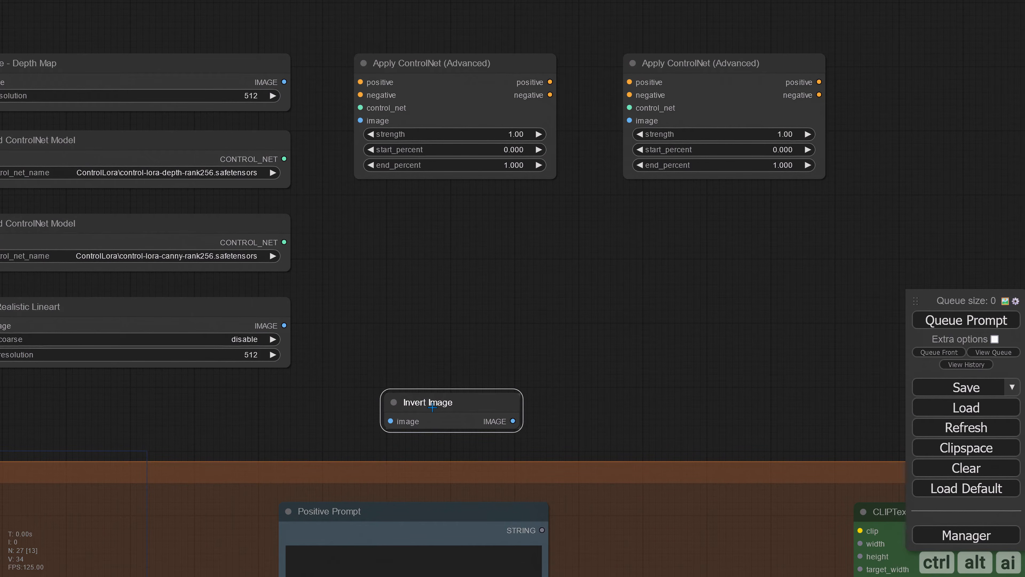
pyautogui.click(562, 367)
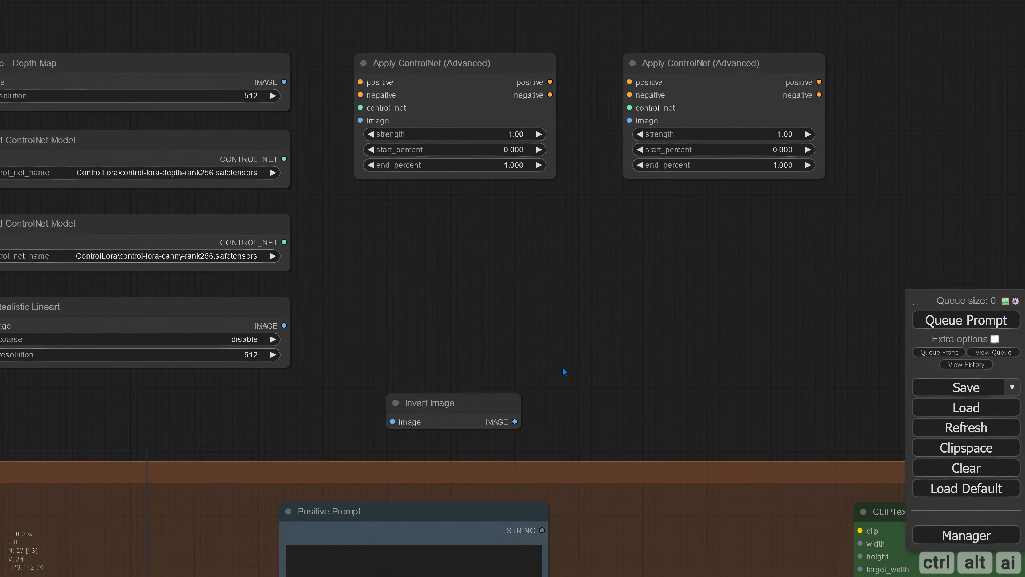
# Step: Create a new group and size it to enclose the preprocessors, ControlNet loaders, Apply ControlNet nodes and Invert Image node
pyautogui.scroll(-1, 590, 341)
pyautogui.scroll(-5, 590, 341)
pyautogui.moveTo(591, 334); pyautogui.dragTo(529, 322)
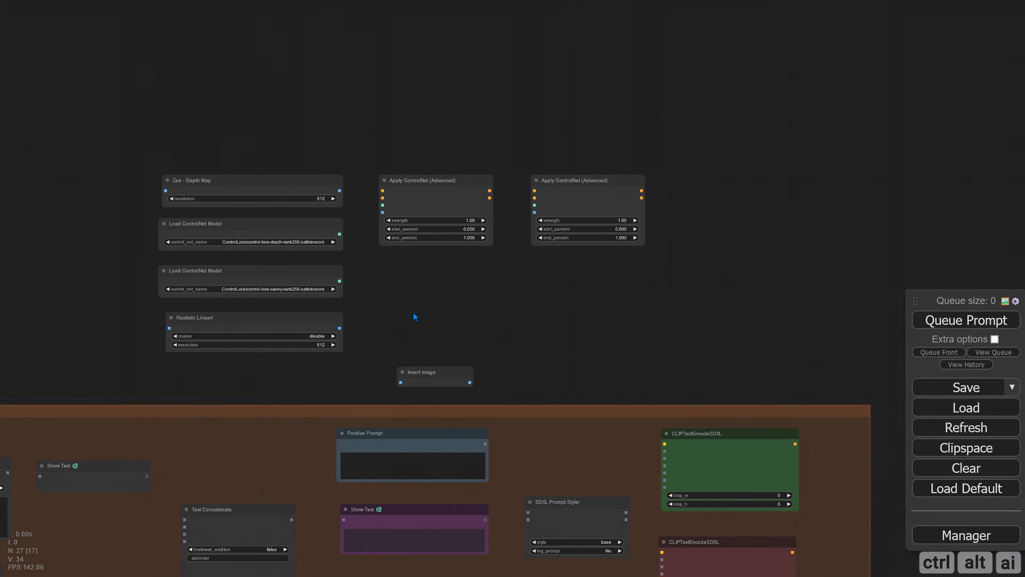
pyautogui.rightClick(129, 113)
pyautogui.click(140, 120)
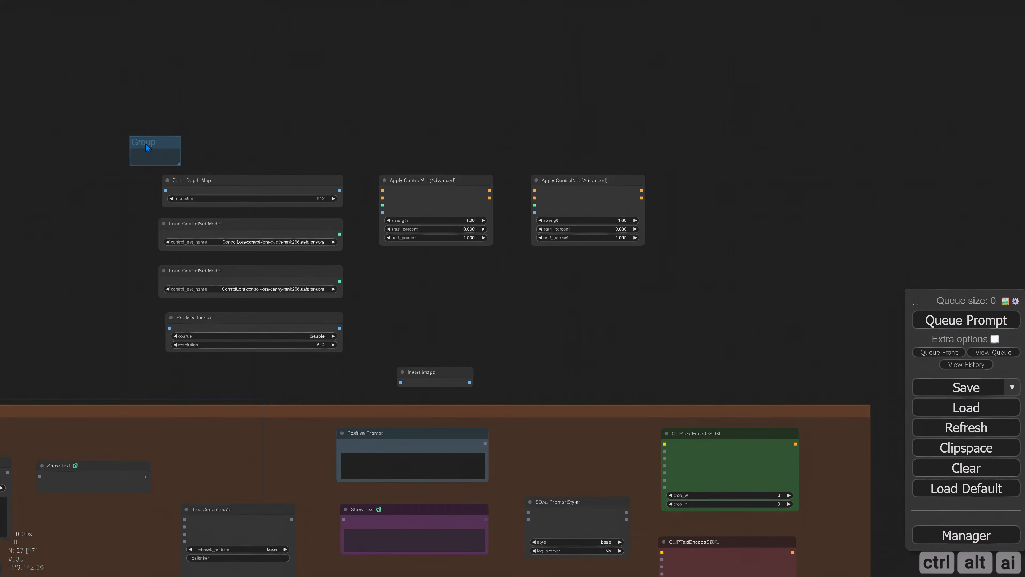
pyautogui.moveTo(179, 163); pyautogui.dragTo(717, 395)
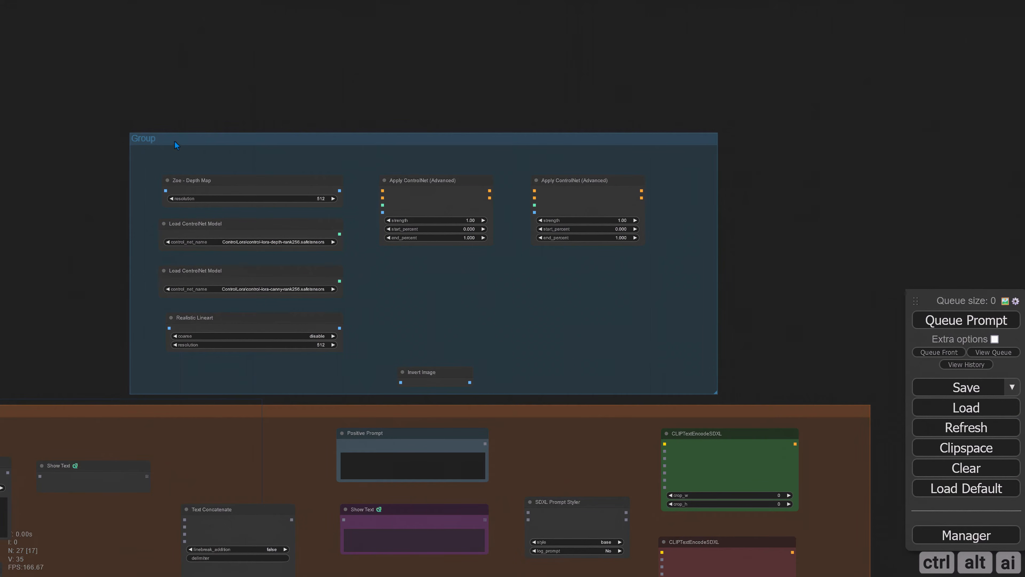
# Step: Title the group around the ControlNet nodes "ControlNet"
pyautogui.rightClick(146, 136)
pyautogui.click(161, 335)
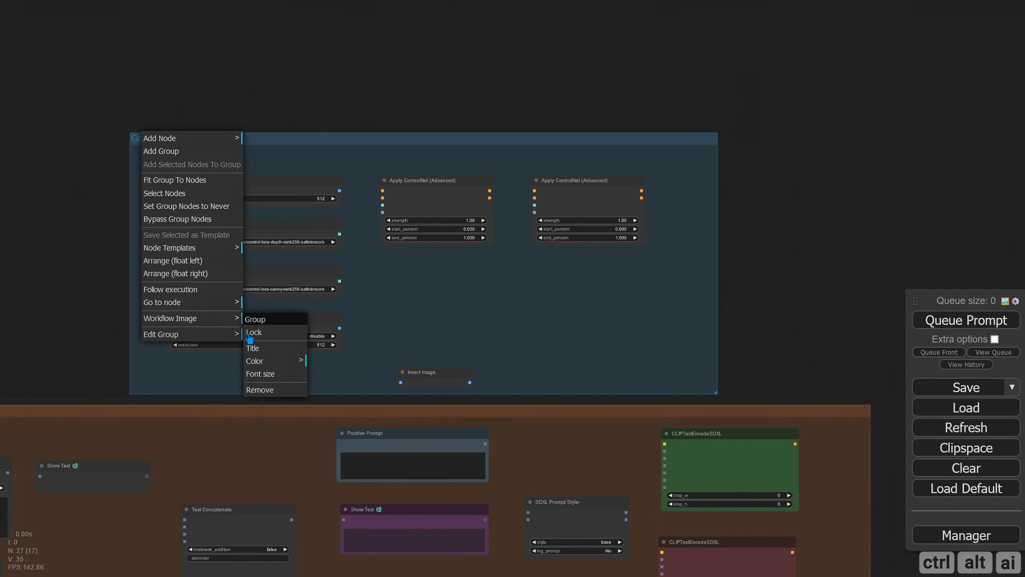
pyautogui.click(268, 350)
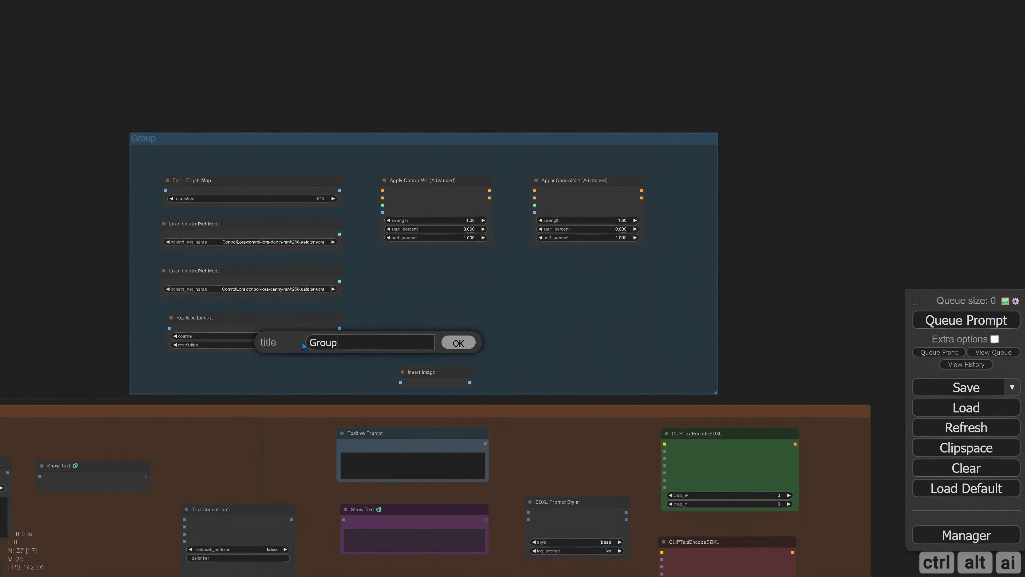
pyautogui.hotkey('ctrl', 'a')
pyautogui.write('ControlNet')
pyautogui.press('Return')
# Step: Color the ControlNet group greyish green and move it so its right edge lines up with the orange prompt group below
pyautogui.rightClick(177, 131)
pyautogui.rightClick(140, 193)
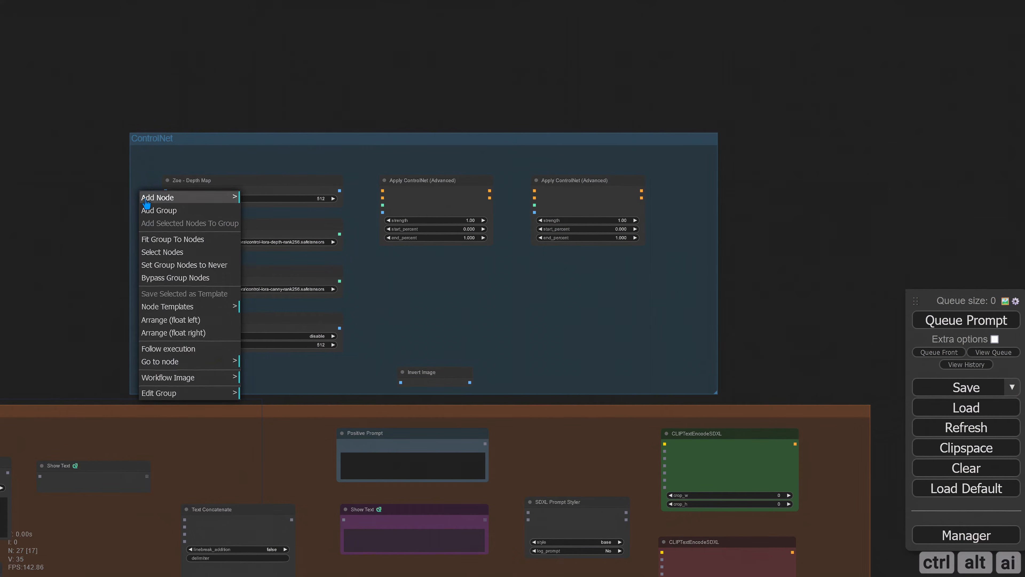
pyautogui.click(190, 395)
pyautogui.click(251, 422)
pyautogui.click(326, 512)
pyautogui.moveTo(799, 318); pyautogui.dragTo(591, 287)
pyautogui.moveTo(278, 110); pyautogui.dragTo(436, 110)
# Step: Add a VAE Encode node in the empty canvas area to the right of the orange prompt group
pyautogui.scroll(-4, 675, 334)
pyautogui.moveTo(270, 283); pyautogui.dragTo(24, 169)
pyautogui.moveTo(711, 301); pyautogui.dragTo(269, 289)
pyautogui.scroll(5, 407, 309)
pyautogui.moveTo(406, 318); pyautogui.dragTo(381, 329)
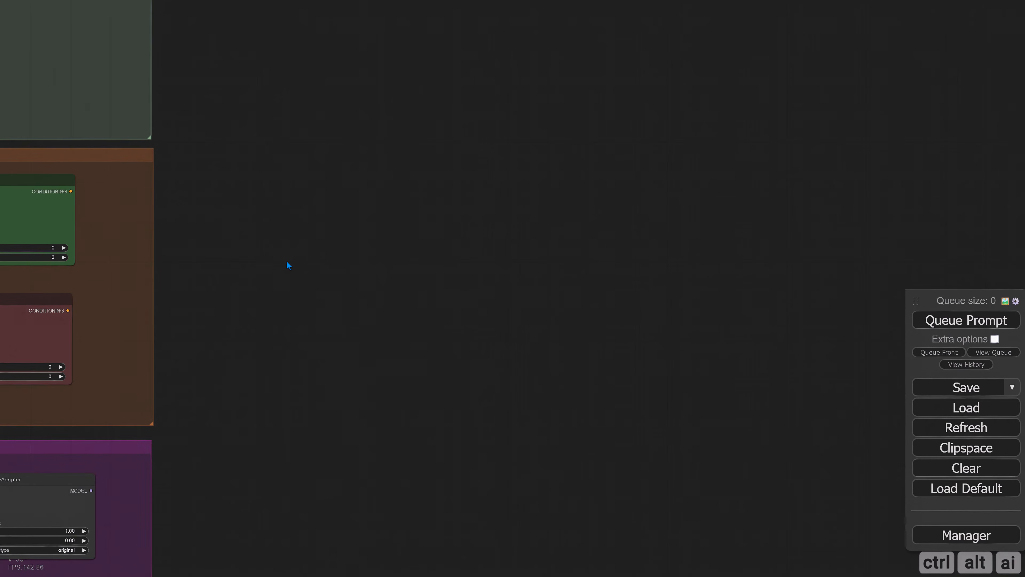
pyautogui.scroll(5, 288, 293)
pyautogui.moveTo(288, 302); pyautogui.dragTo(260, 305)
pyautogui.doubleClick(177, 161)
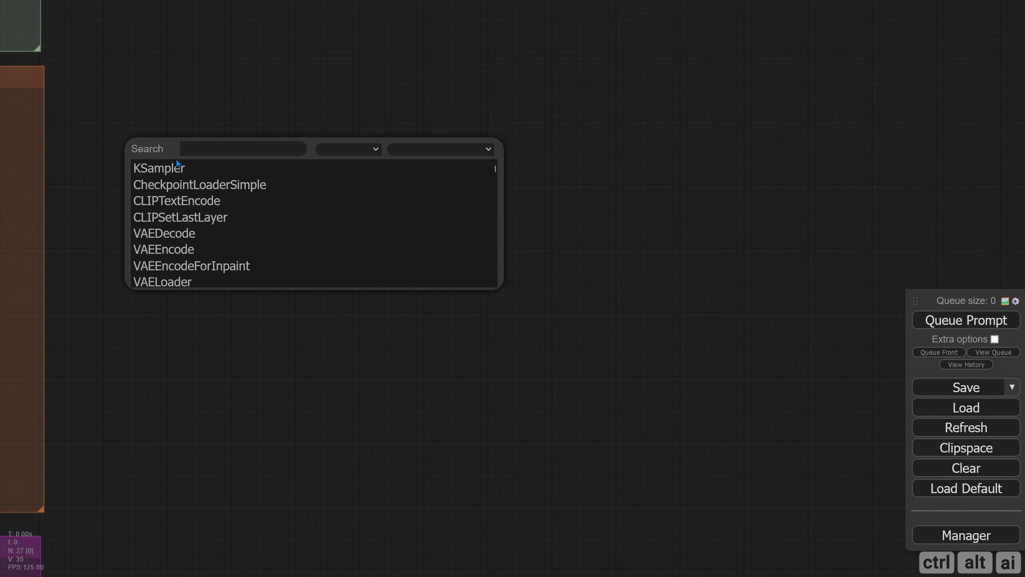
pyautogui.write('vae')
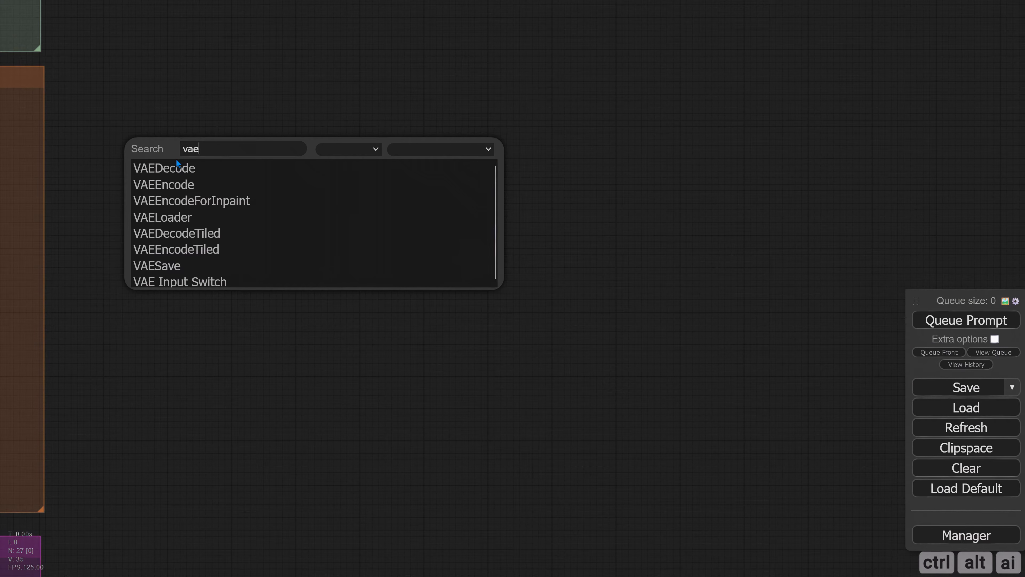
pyautogui.click(183, 184)
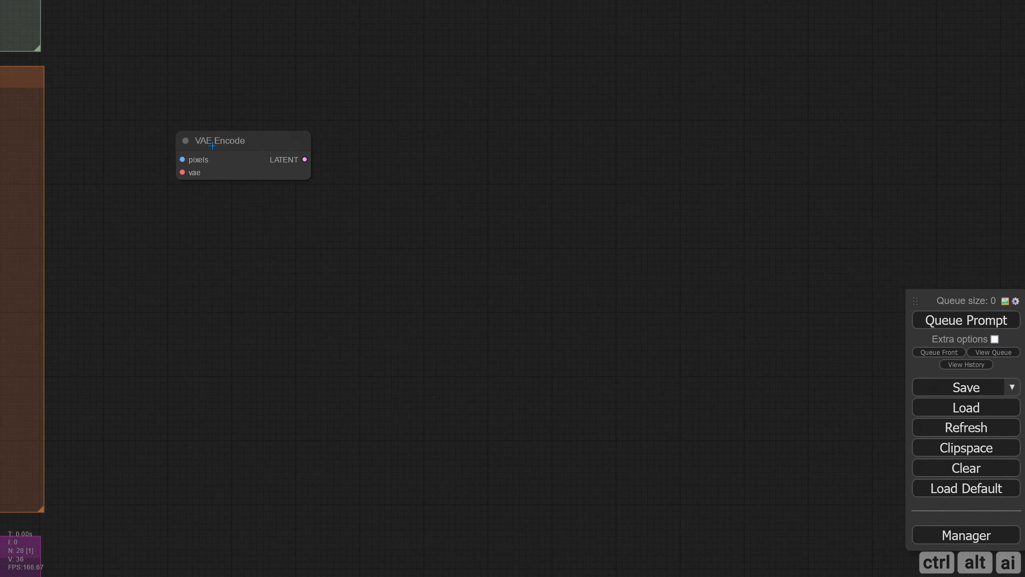
pyautogui.moveTo(212, 146); pyautogui.dragTo(181, 139)
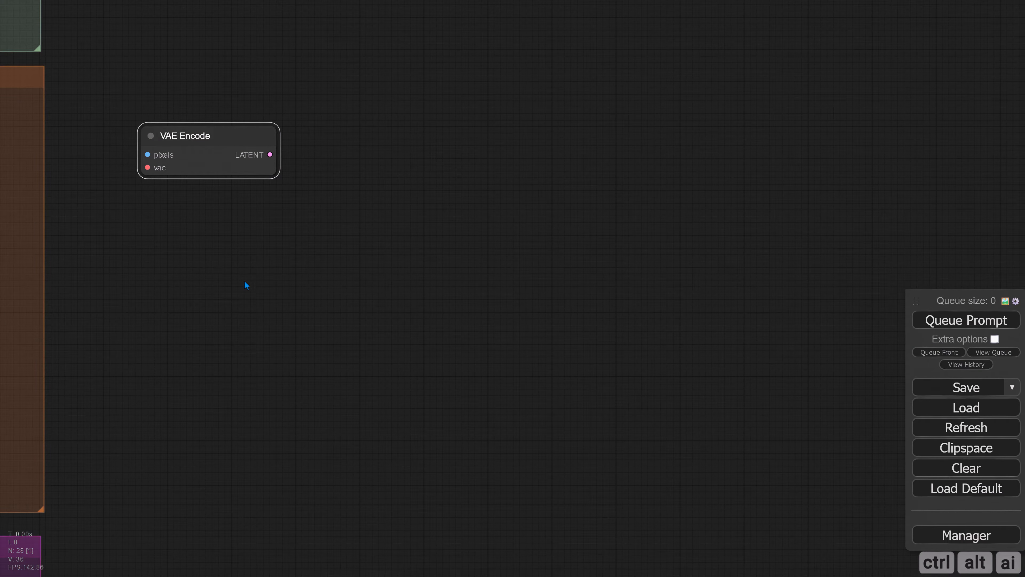
# Step: Add a Repeat Latent Batch node on the output side of VAE Encode, slightly lower than it
pyautogui.moveTo(247, 284); pyautogui.dragTo(213, 289)
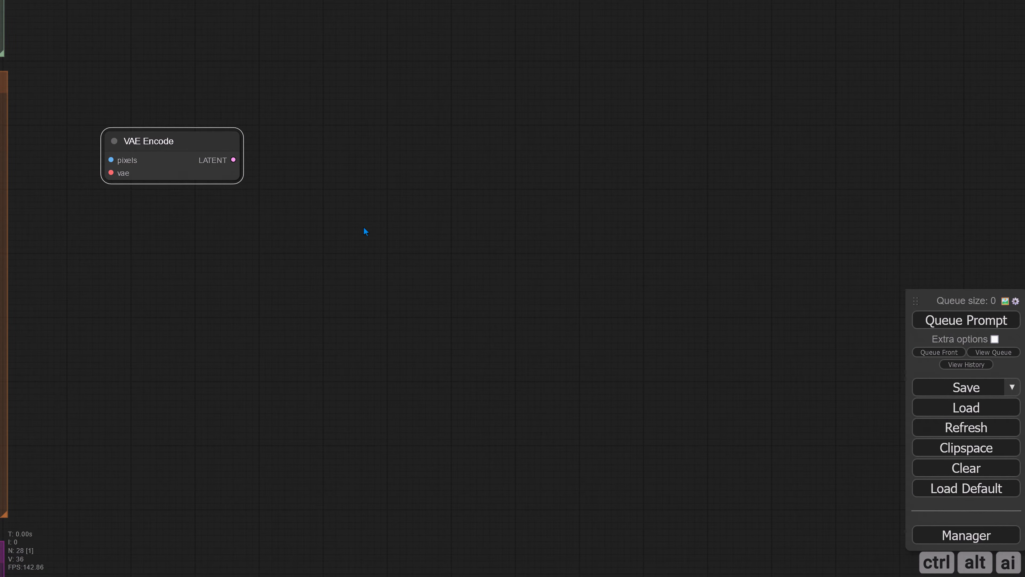
pyautogui.doubleClick(350, 215)
pyautogui.write('r')
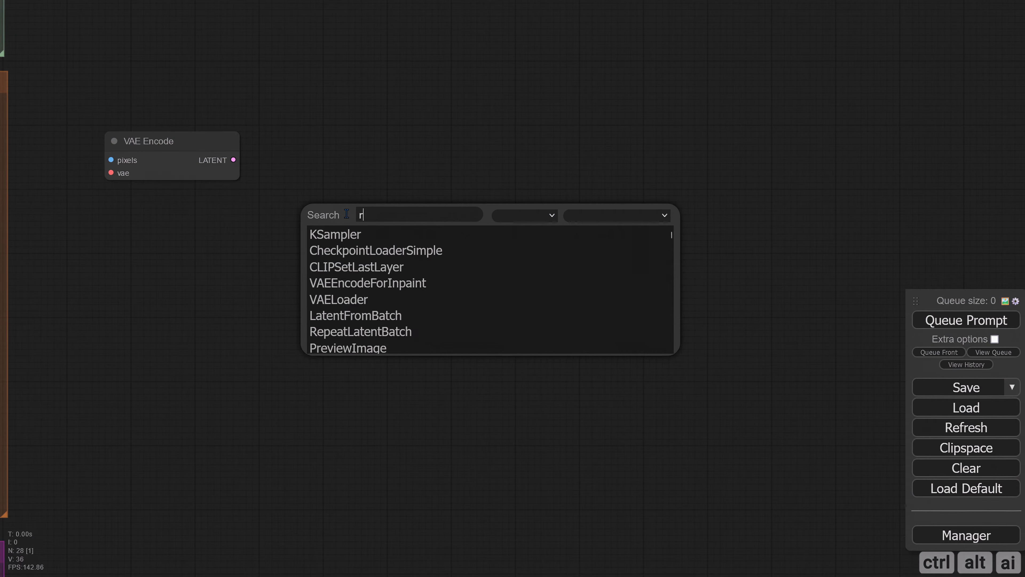
pyautogui.write('epe')
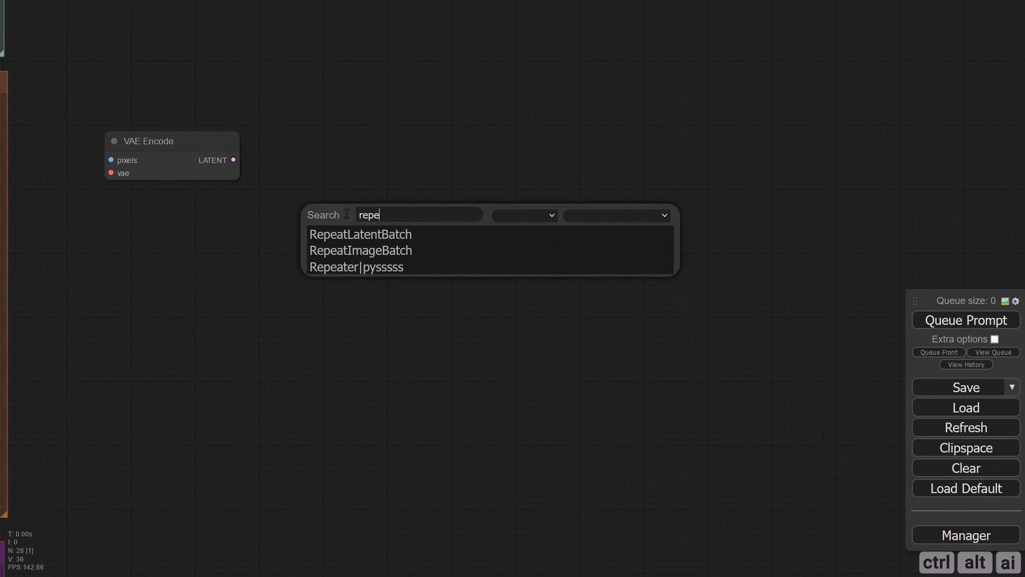
pyautogui.click(365, 234)
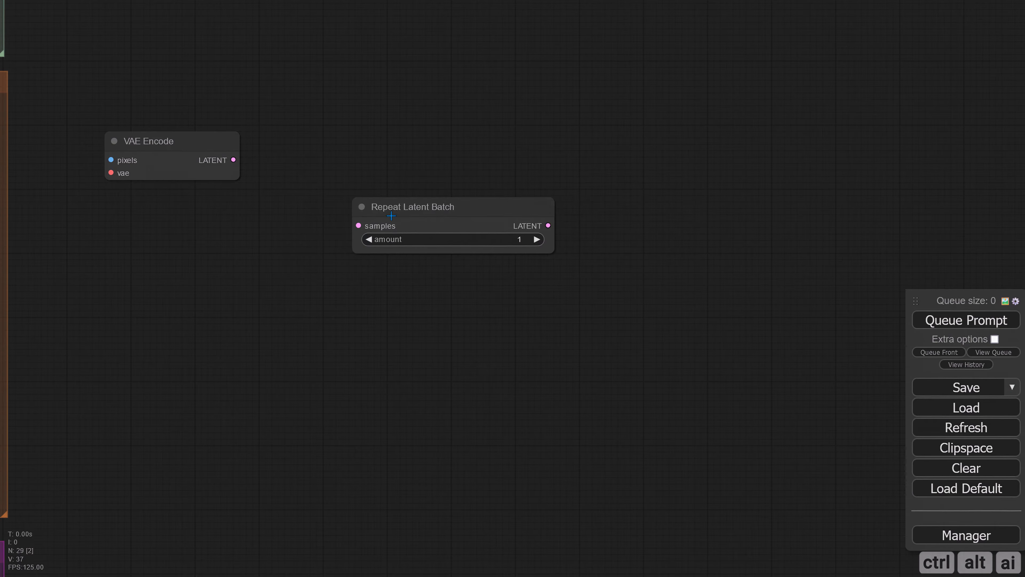
pyautogui.moveTo(403, 214); pyautogui.dragTo(330, 220)
# Step: Add a Primitive node below the VAE Encode and Repeat Latent Batch nodes
pyautogui.doubleClick(179, 330)
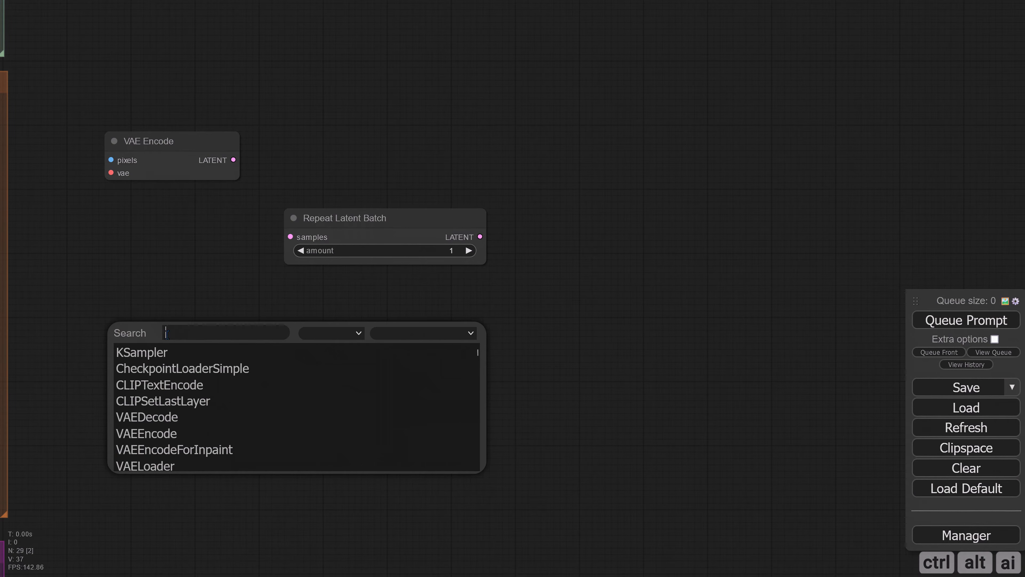
pyautogui.write('prima')
pyautogui.press('BackSpace')
pyautogui.press('BackSpace')
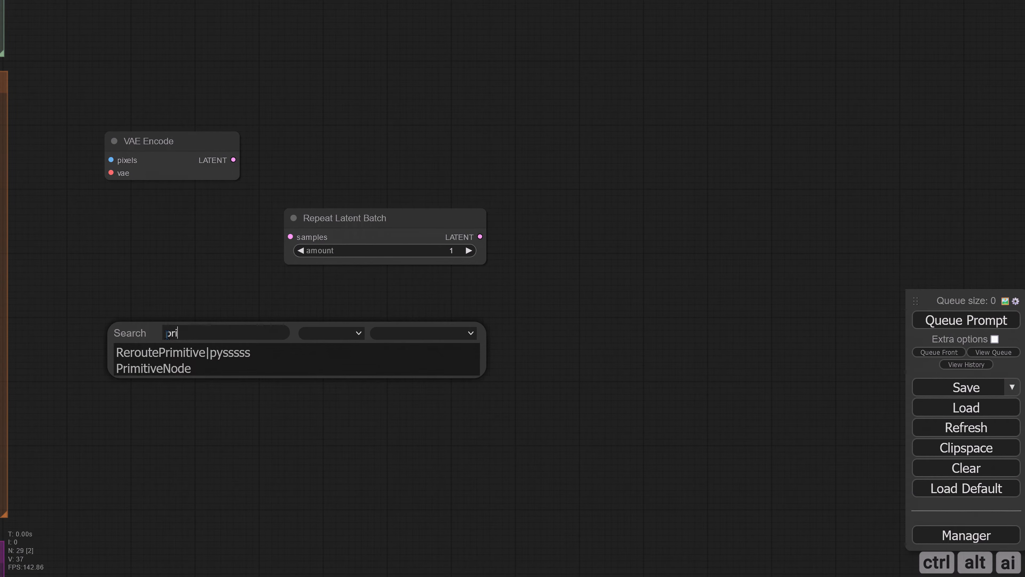
pyautogui.click(167, 368)
pyautogui.moveTo(196, 332); pyautogui.dragTo(199, 341)
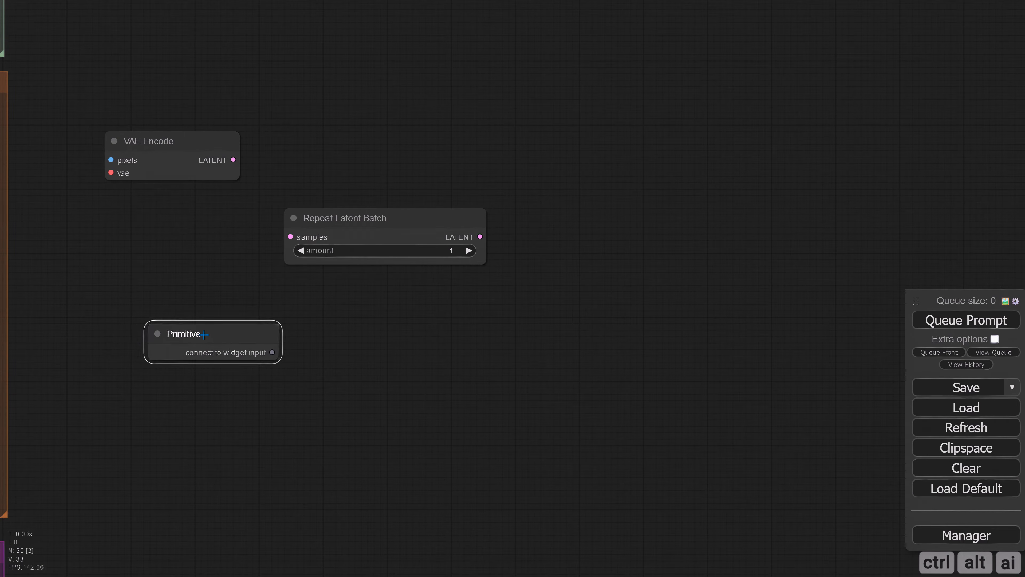
# Step: Add a KSampler (Advanced) node on the output side of the Repeat Latent Batch node
pyautogui.hscroll(10, 418, 310)
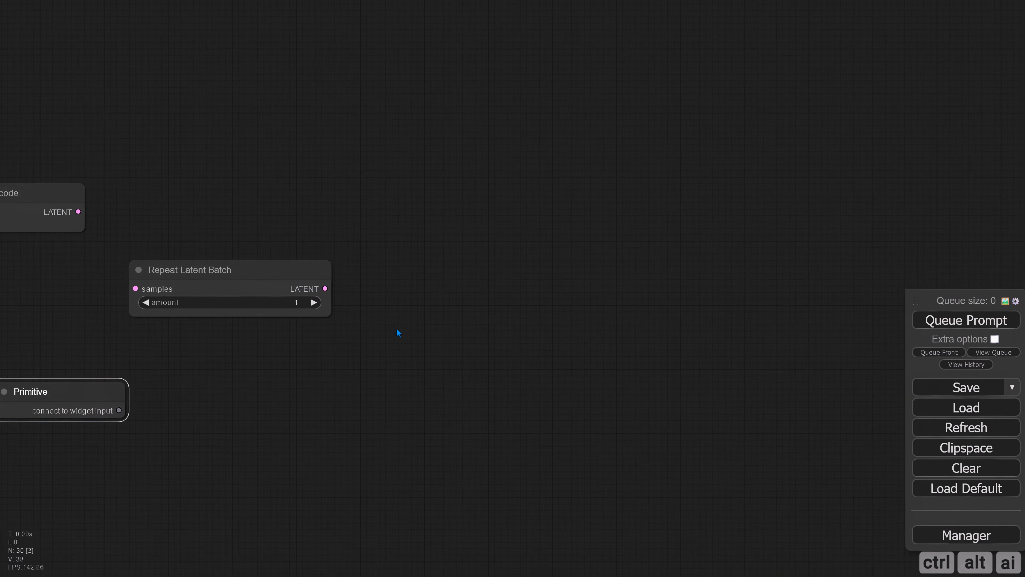
pyautogui.doubleClick(325, 199)
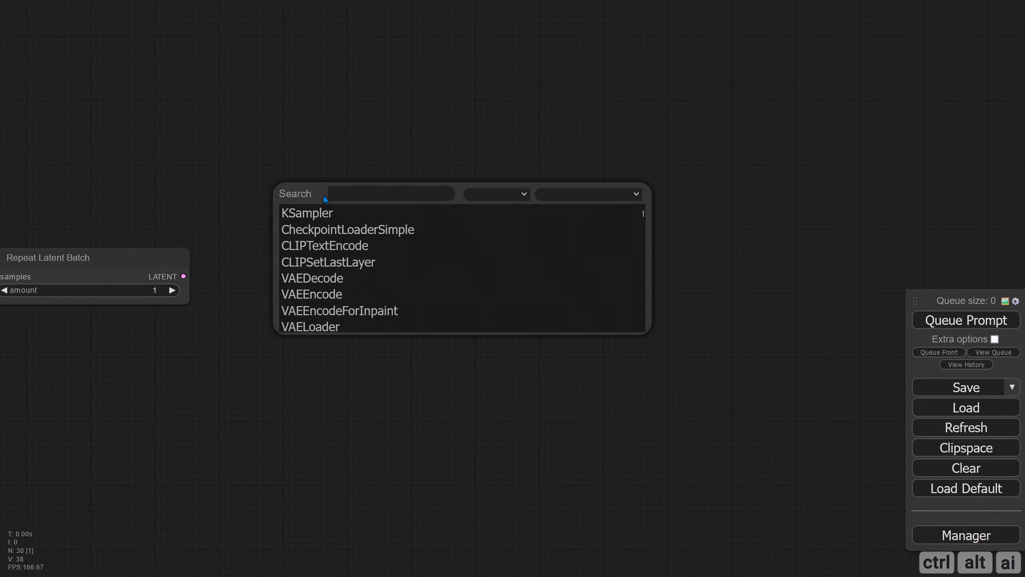
pyautogui.write('ksam')
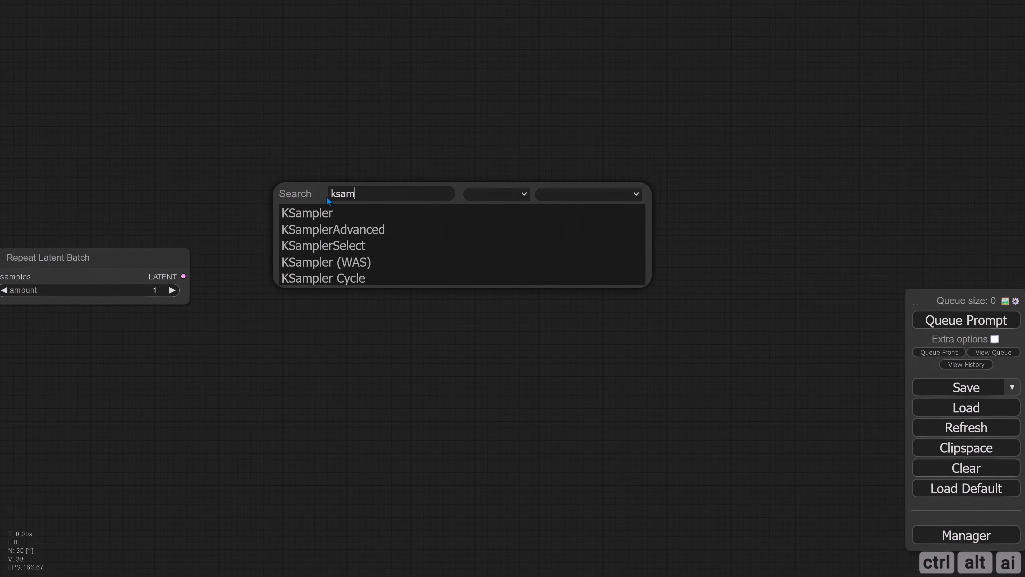
pyautogui.click(355, 230)
pyautogui.moveTo(375, 186); pyautogui.dragTo(320, 168)
# Step: Add a VAE Decode node on the output side of the KSampler (Advanced) node
pyautogui.moveTo(611, 273); pyautogui.dragTo(481, 268)
pyautogui.doubleClick(455, 240)
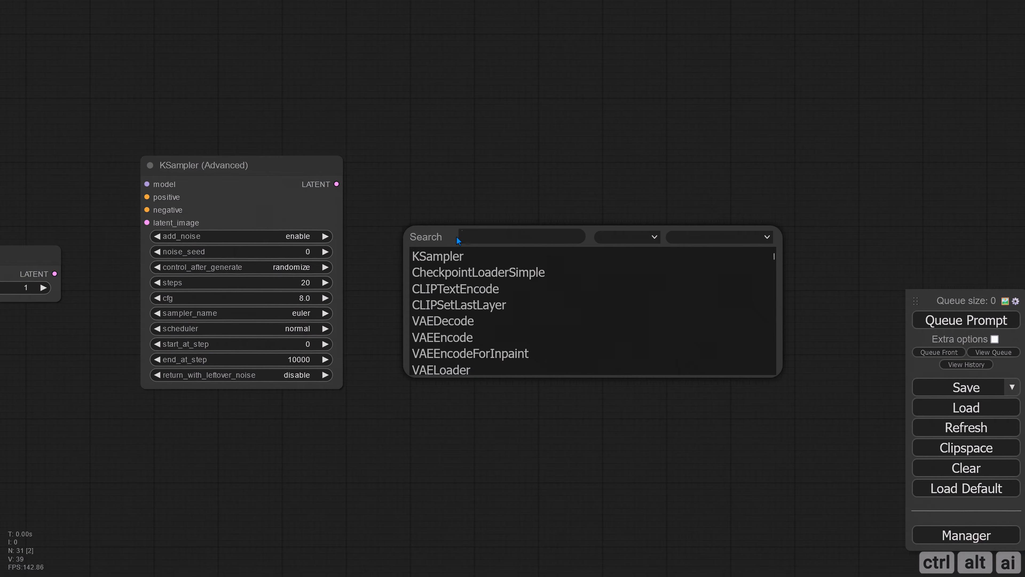
pyautogui.write('vaede')
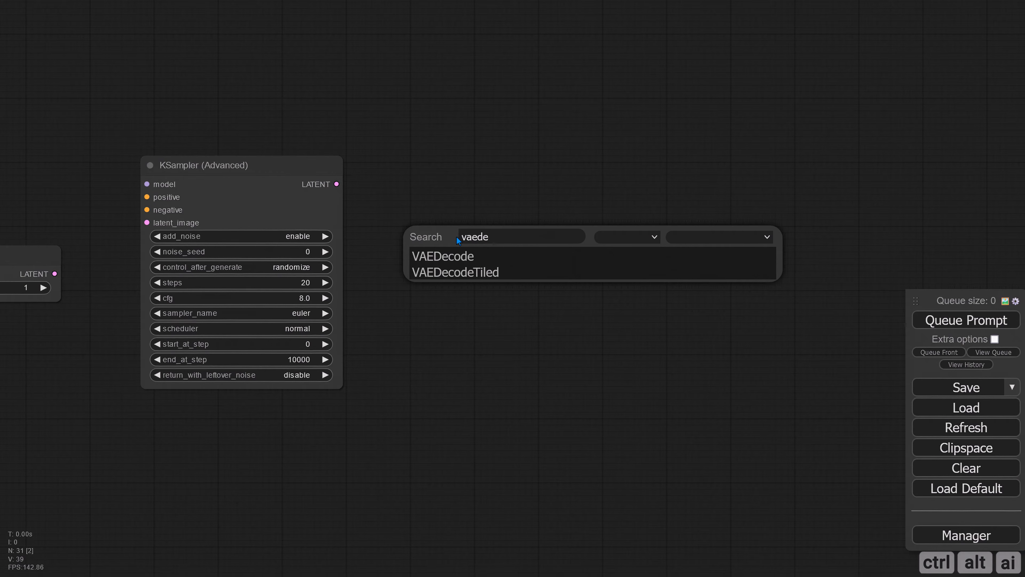
pyautogui.click(476, 255)
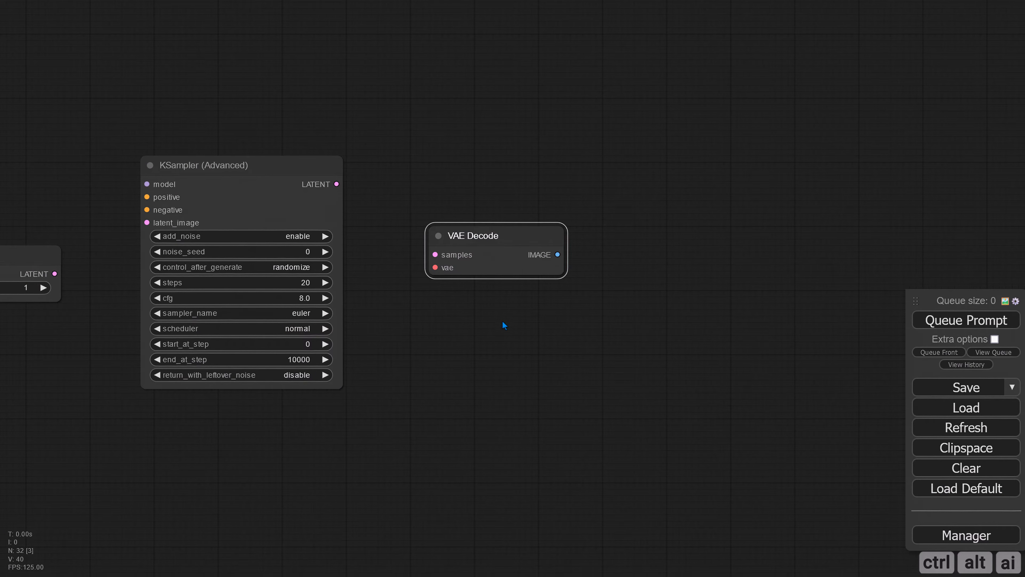
# Step: Create a new group and size it to enclose the VAE Encode, Repeat Latent Batch, Primitive, KSampler and VAE Decode nodes
pyautogui.scroll(-5, 502, 321)
pyautogui.rightClick(128, 180)
pyautogui.click(145, 188)
pyautogui.moveTo(216, 211); pyautogui.dragTo(781, 464)
# Step: Title the group around the sampler and VAE nodes "Image Generation"
pyautogui.rightClick(130, 192)
pyautogui.click(153, 389)
pyautogui.click(267, 395)
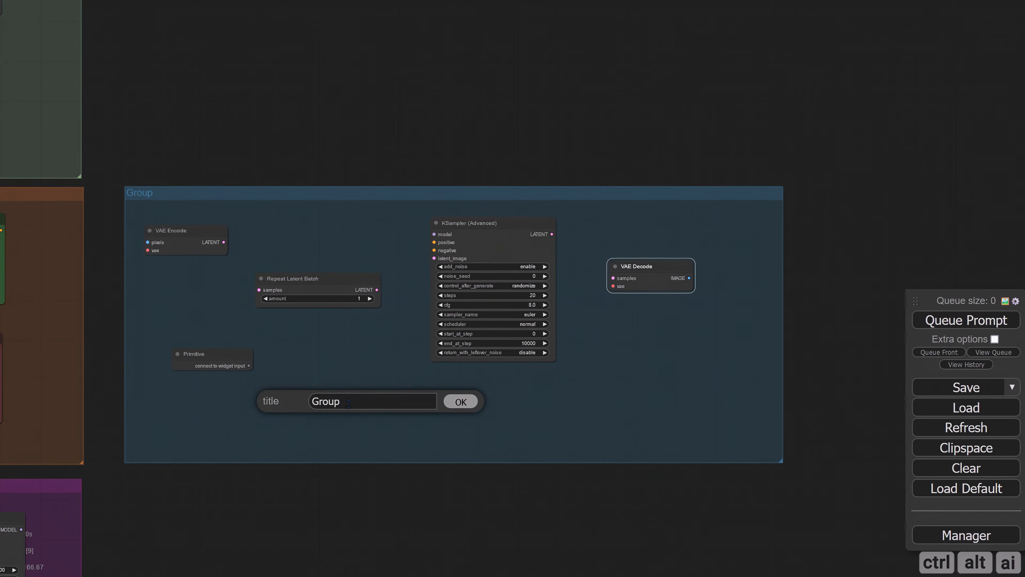
pyautogui.hotkey('ctrl', 'a')
pyautogui.write('Image Generation')
pyautogui.press('Return')
# Step: Change the Image Generation group's color to greyish teal
pyautogui.rightClick(186, 190)
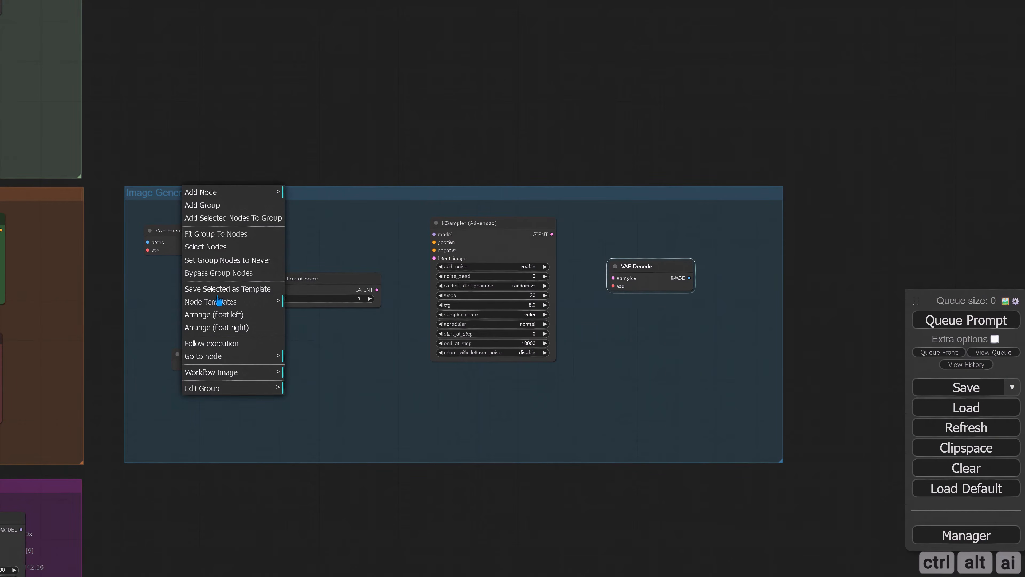
pyautogui.click(202, 387)
pyautogui.click(294, 404)
pyautogui.click(383, 494)
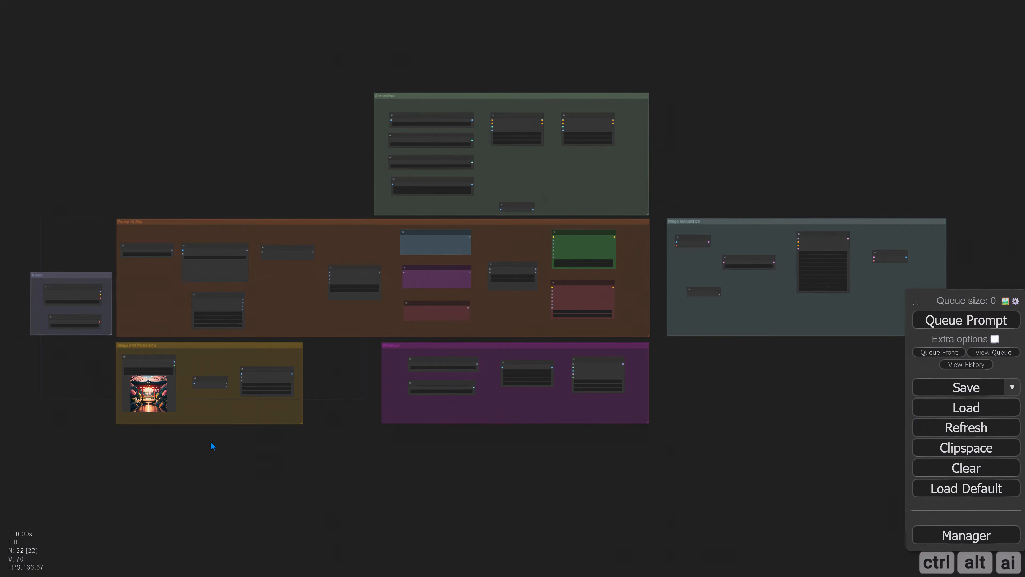
# Step: Connect Load Image's IMAGE output to the image input of NearestSDXLResolution and the images input of Constrain Image
pyautogui.scroll(5, 201, 439)
pyautogui.scroll(2, 197, 443)
pyautogui.moveTo(194, 442); pyautogui.dragTo(343, 470)
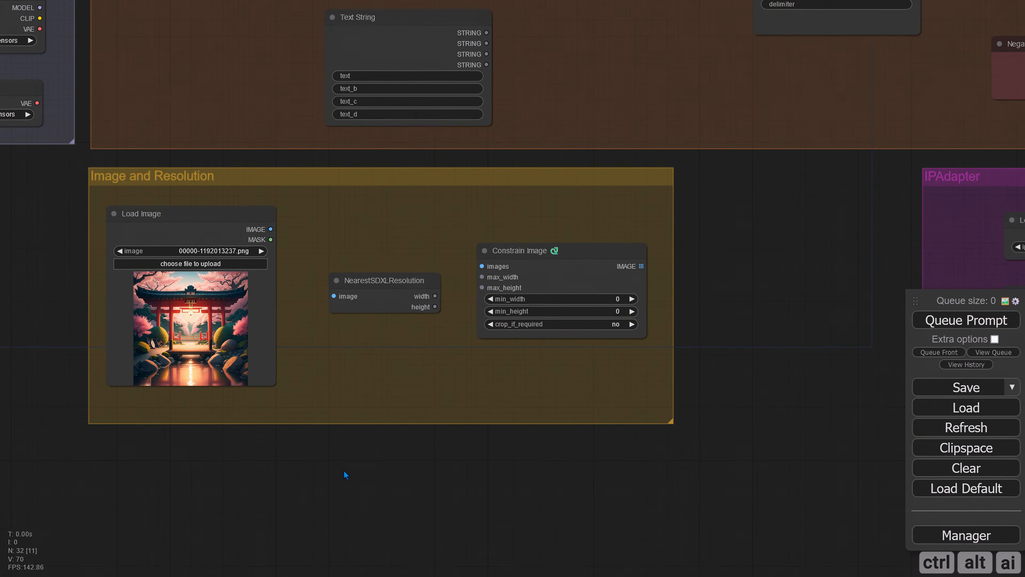
pyautogui.scroll(1, 339, 468)
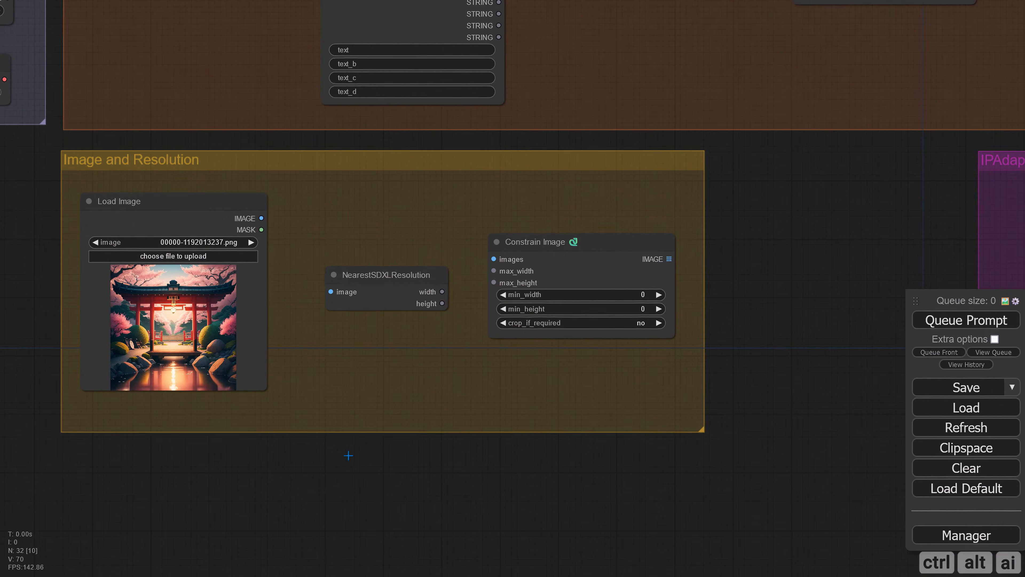
pyautogui.moveTo(350, 456); pyautogui.dragTo(319, 456)
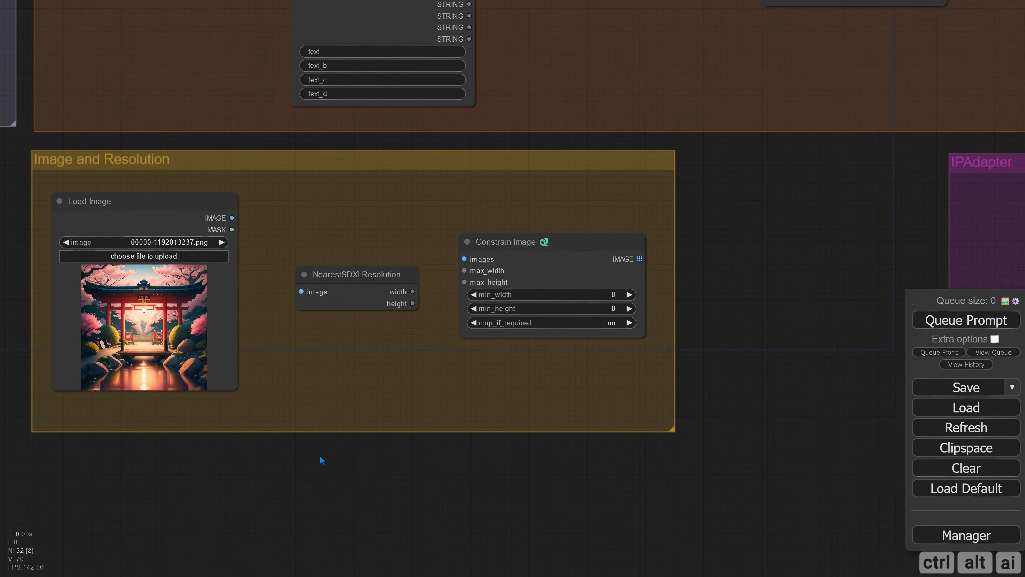
pyautogui.moveTo(232, 218); pyautogui.dragTo(244, 222)
pyautogui.moveTo(291, 287); pyautogui.dragTo(316, 282)
pyautogui.moveTo(232, 217); pyautogui.dragTo(474, 231)
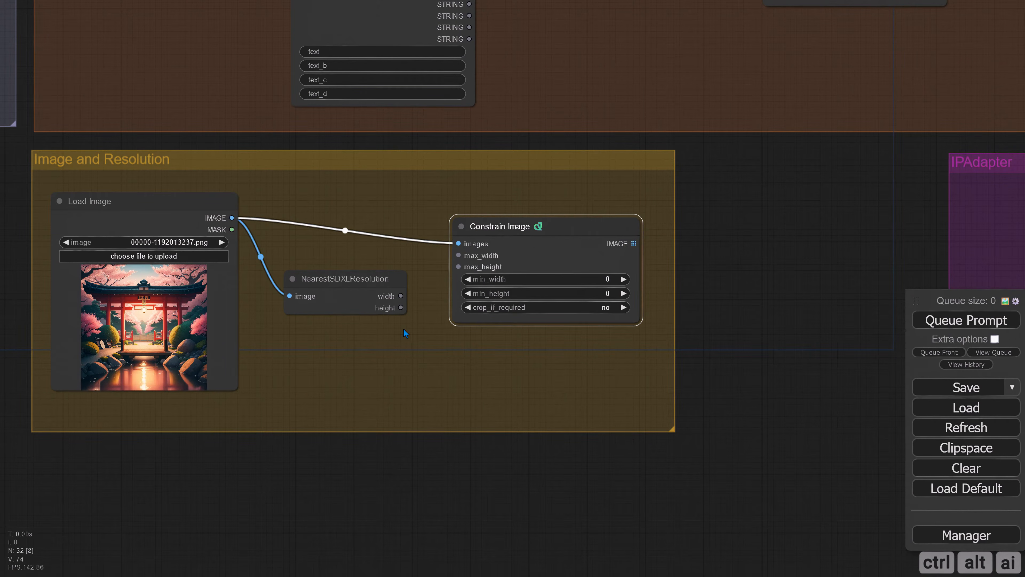
# Step: Connect NearestSDXLResolution's width and height outputs to Constrain Image's max_width and max_height inputs
pyautogui.moveTo(400, 296); pyautogui.dragTo(458, 255)
pyautogui.moveTo(400, 307); pyautogui.dragTo(458, 266)
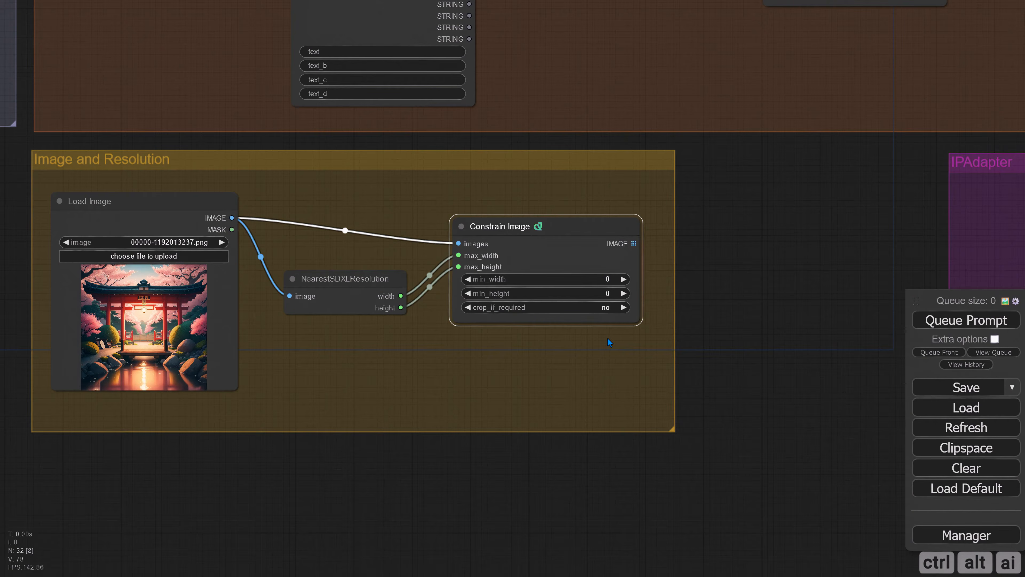
# Step: Add a Reroute node above the Prompt & Blip group, fed by Constrain Image's IMAGE output
pyautogui.scroll(-3, 539, 346)
pyautogui.scroll(-5, 644, 291)
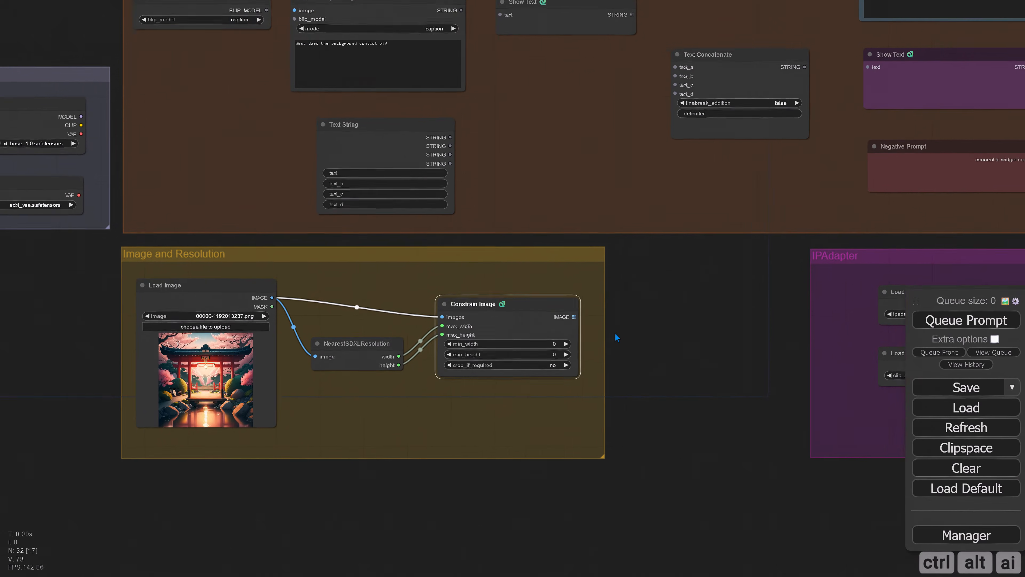
pyautogui.moveTo(609, 319); pyautogui.dragTo(491, 459)
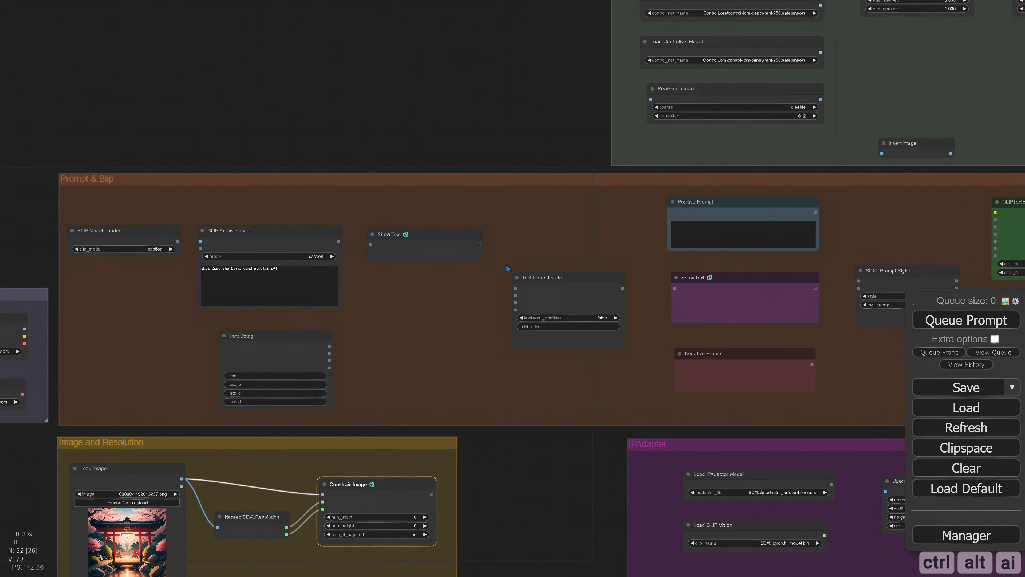
pyautogui.moveTo(472, 94); pyautogui.dragTo(422, 127)
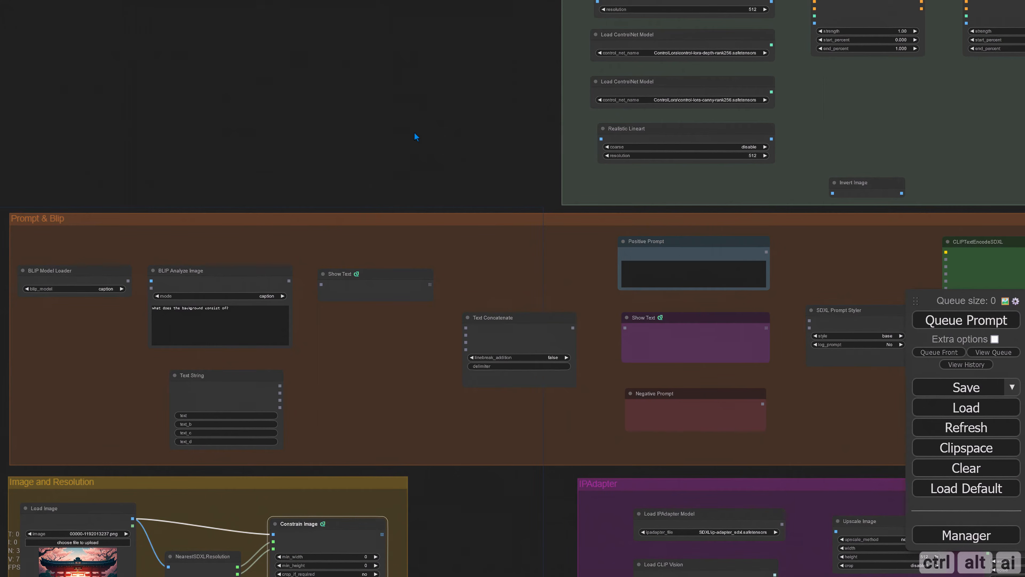
pyautogui.moveTo(381, 533); pyautogui.dragTo(519, 43)
pyautogui.click(395, 131)
# Step: Set crop_if_required to yes on the Constrain Image node
pyautogui.moveTo(537, 439); pyautogui.dragTo(595, 369)
pyautogui.scroll(6, 469, 421)
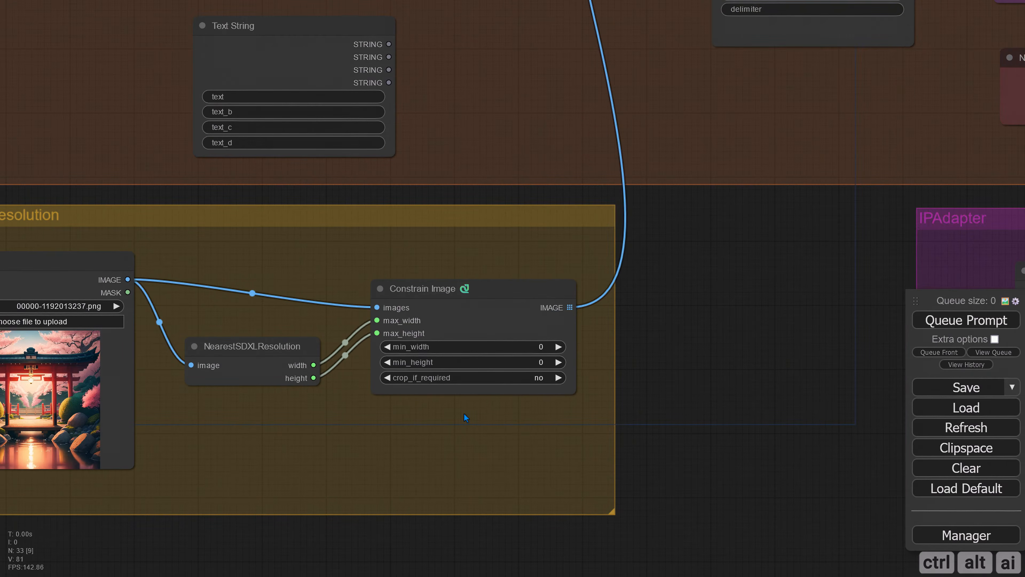
pyautogui.scroll(1, 465, 418)
pyautogui.moveTo(635, 407); pyautogui.dragTo(722, 392)
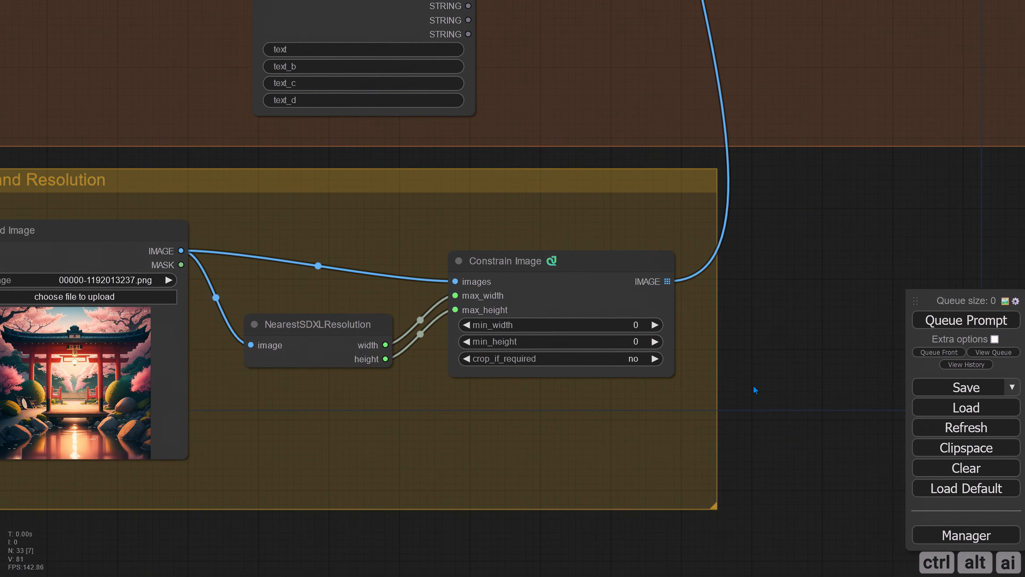
pyautogui.click(634, 359)
pyautogui.click(634, 361)
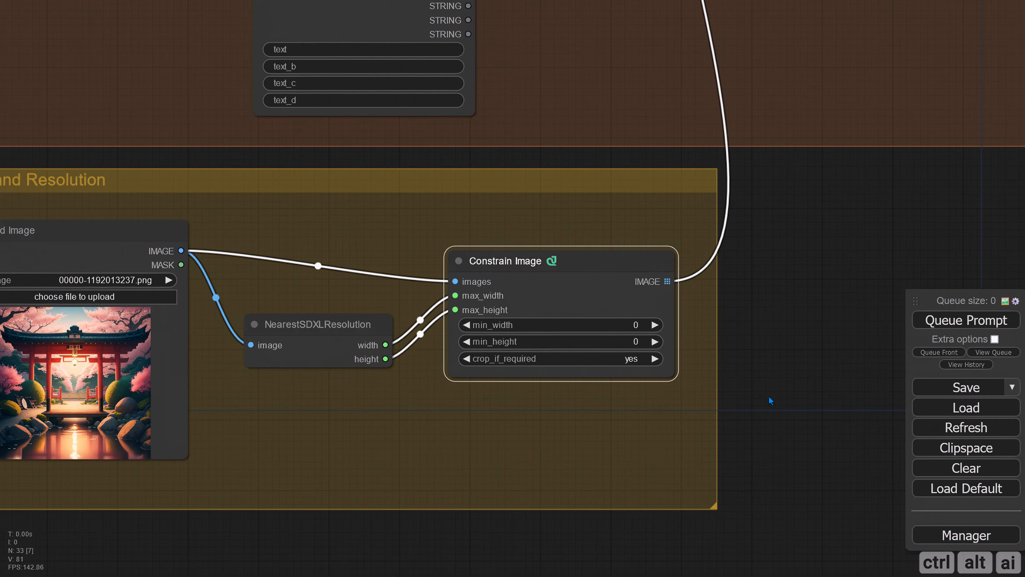
# Step: Connect the Reroute node's IMAGE output to the image inputs of Zoe - Depth Map and Realistic Lineart
pyautogui.moveTo(771, 401); pyautogui.dragTo(807, 383)
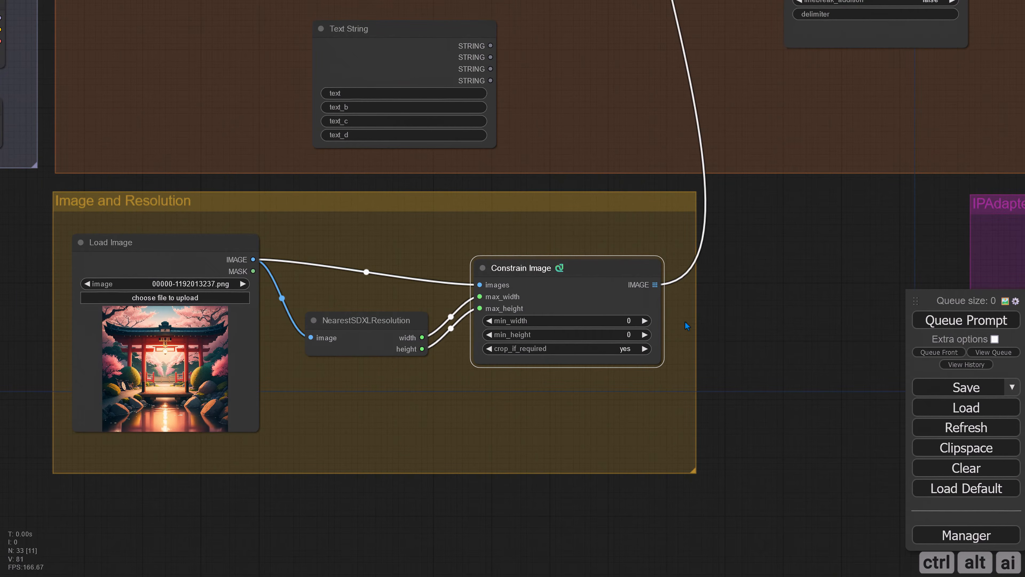
pyautogui.scroll(-1, 721, 291)
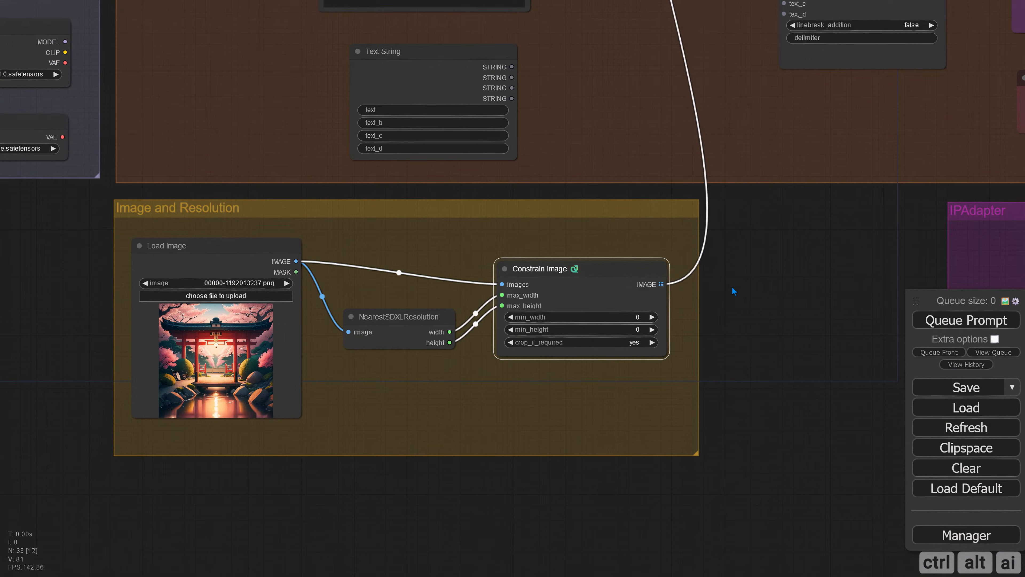
pyautogui.moveTo(732, 287); pyautogui.dragTo(544, 465)
pyautogui.scroll(3, 579, 422)
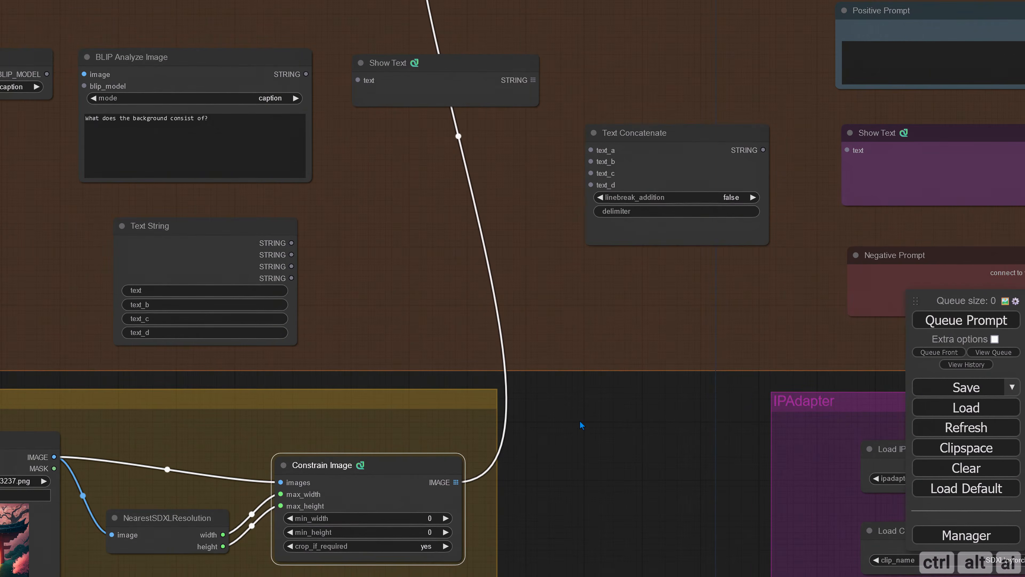
pyautogui.moveTo(576, 416); pyautogui.dragTo(487, 569)
pyautogui.moveTo(480, 37); pyautogui.dragTo(291, 313)
pyautogui.scroll(-1, 300, 279)
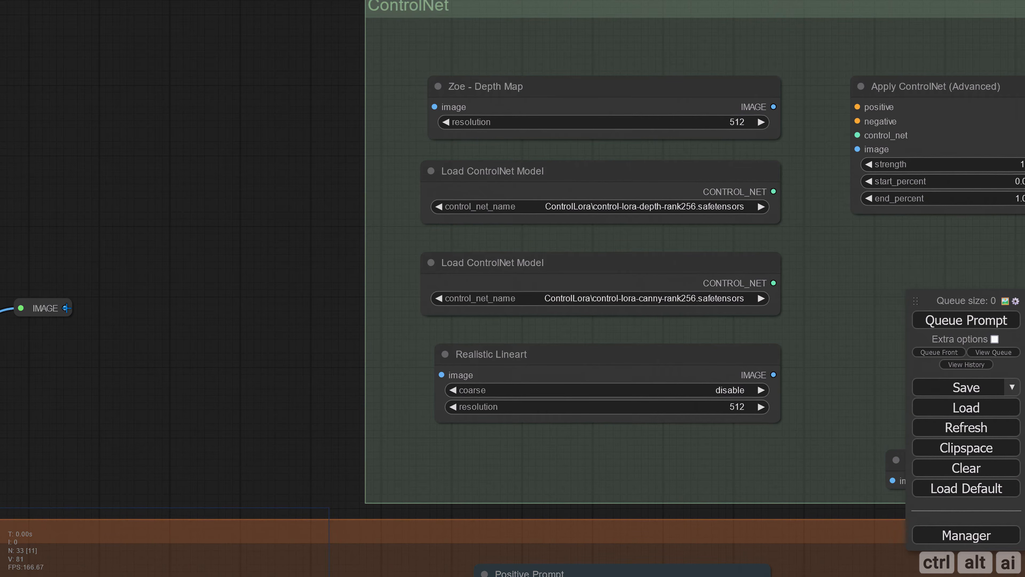
pyautogui.moveTo(67, 308); pyautogui.dragTo(434, 106)
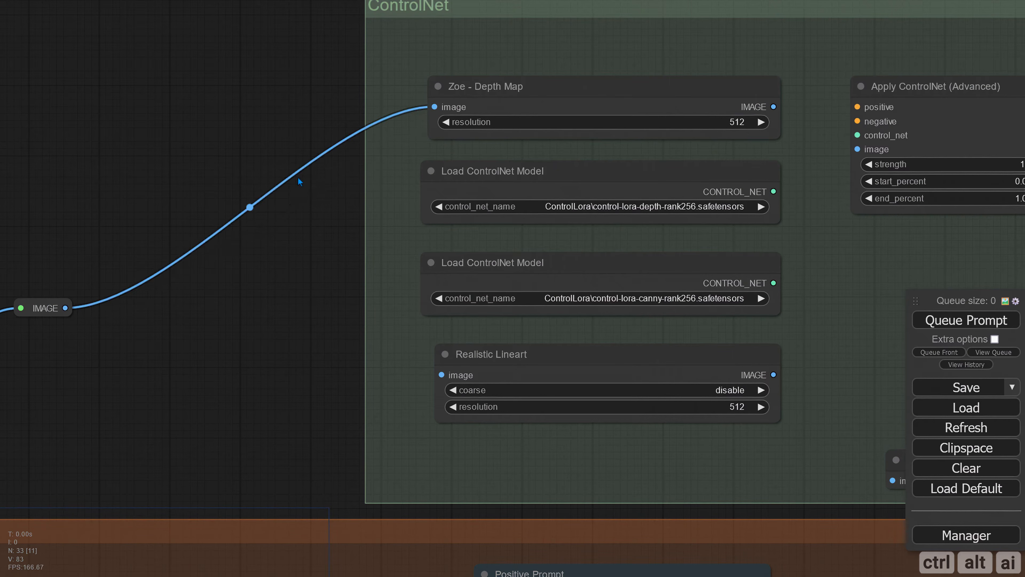
pyautogui.moveTo(65, 308); pyautogui.dragTo(437, 375)
# Step: Connect Zoe - Depth Map's IMAGE output to the first Apply ControlNet (Advanced) node's image input and to a new Preview Image node
pyautogui.moveTo(260, 398); pyautogui.dragTo(58, 386)
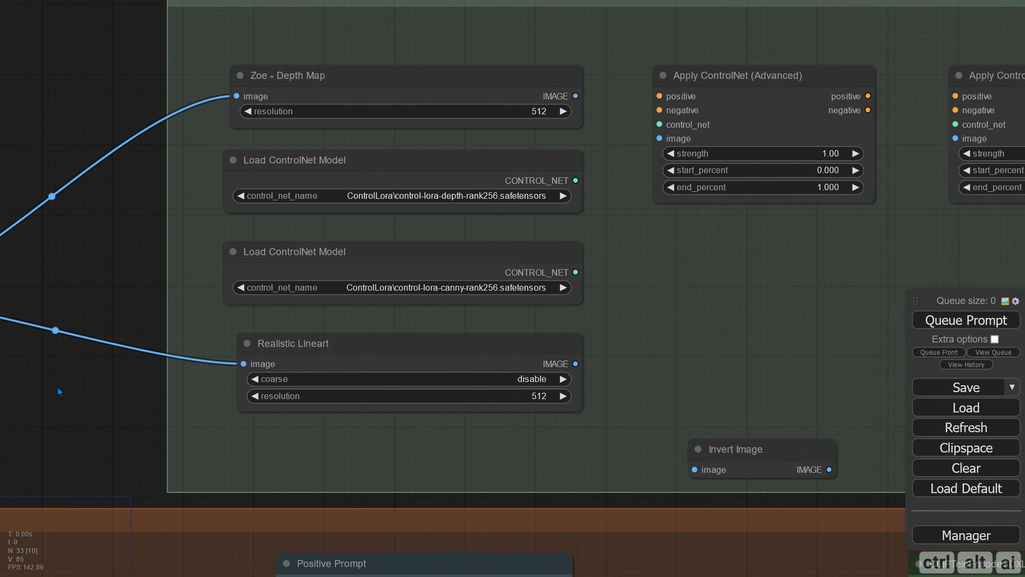
pyautogui.moveTo(129, 196); pyautogui.dragTo(53, 210)
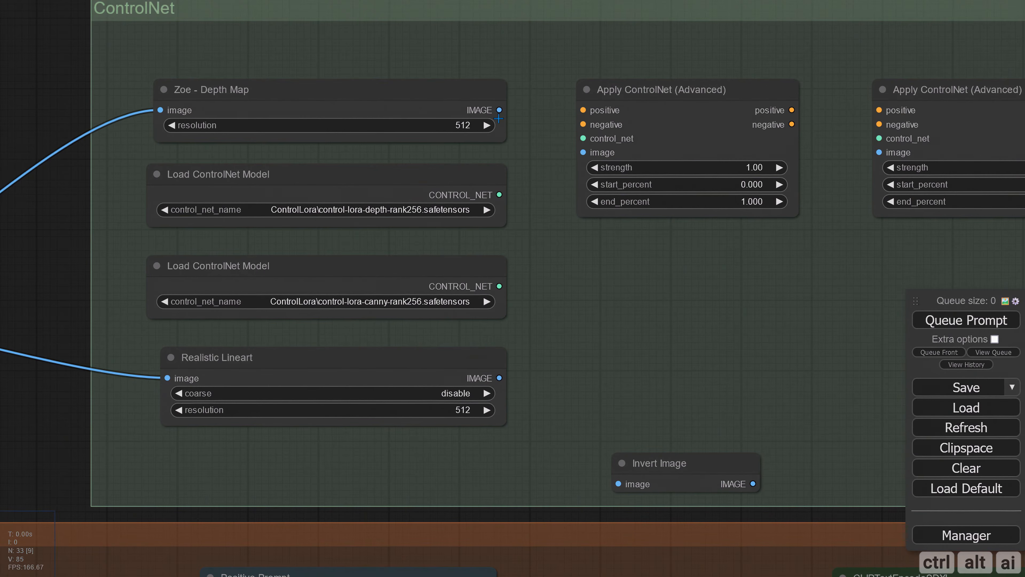
pyautogui.moveTo(499, 110); pyautogui.dragTo(583, 152)
pyautogui.moveTo(126, 233); pyautogui.dragTo(36, 225)
pyautogui.moveTo(445, 107); pyautogui.dragTo(563, 261)
pyautogui.click(561, 349)
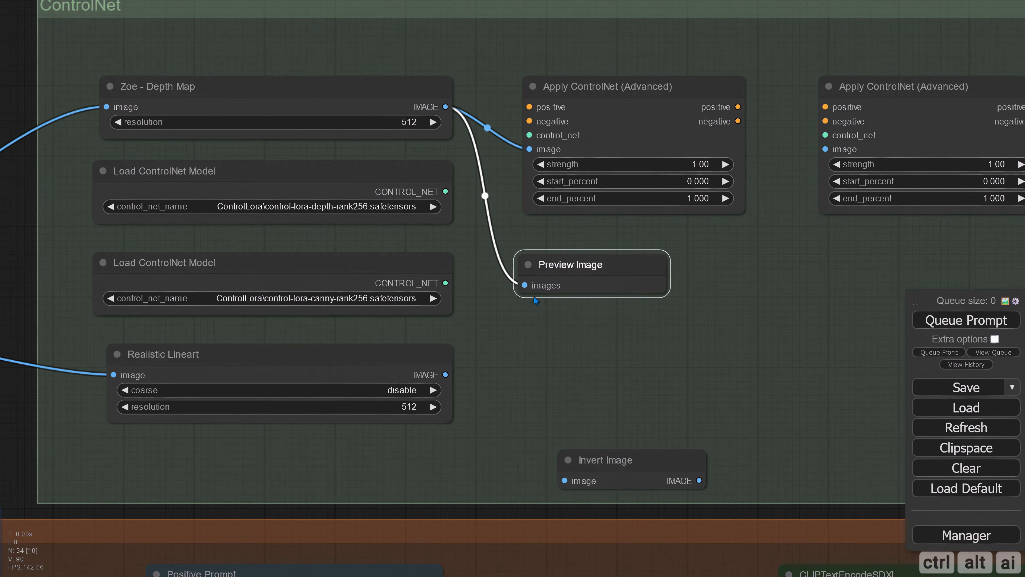
# Step: Connect Realistic Lineart's IMAGE output to the second Apply ControlNet (Advanced) node's image input and to a new Preview Image node
pyautogui.moveTo(500, 50); pyautogui.dragTo(331, 57)
pyautogui.moveTo(277, 380); pyautogui.dragTo(655, 155)
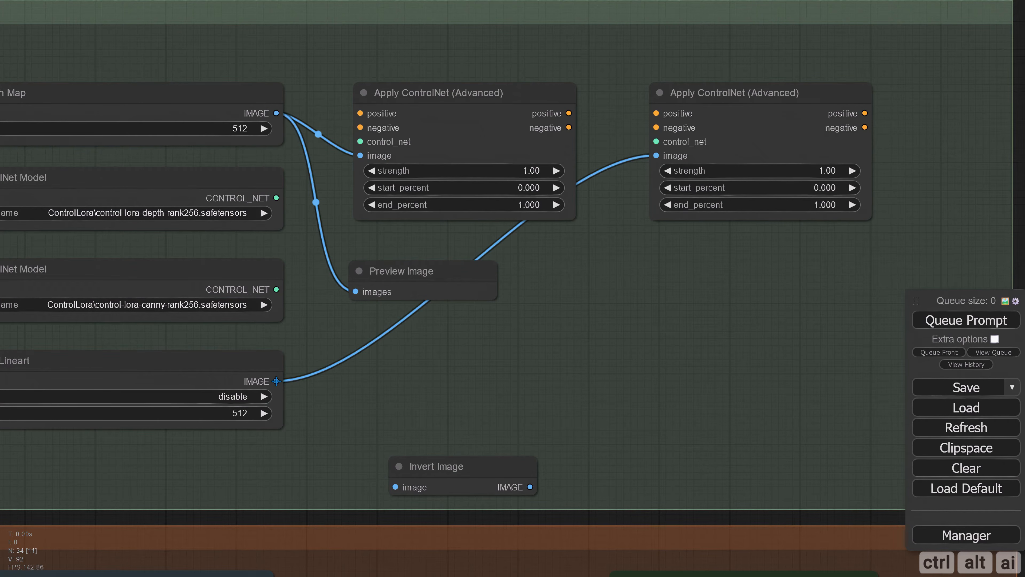
pyautogui.moveTo(277, 381); pyautogui.dragTo(588, 264)
pyautogui.click(602, 361)
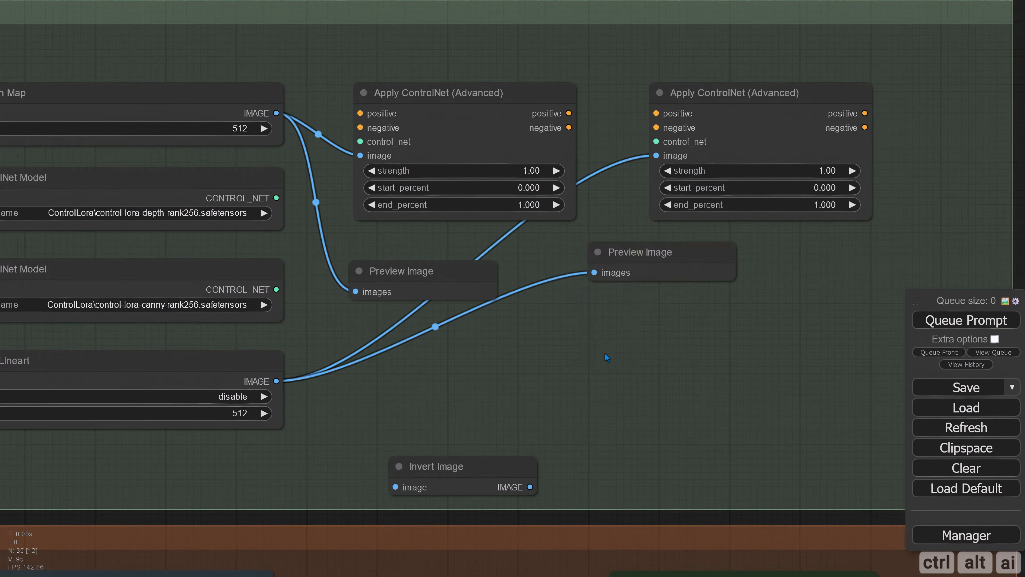
pyautogui.click(602, 260)
# Step: Connect Realistic Lineart's IMAGE output to Invert Image, and send the inverted image to a new Preview Image node
pyautogui.moveTo(433, 329); pyautogui.dragTo(518, 299)
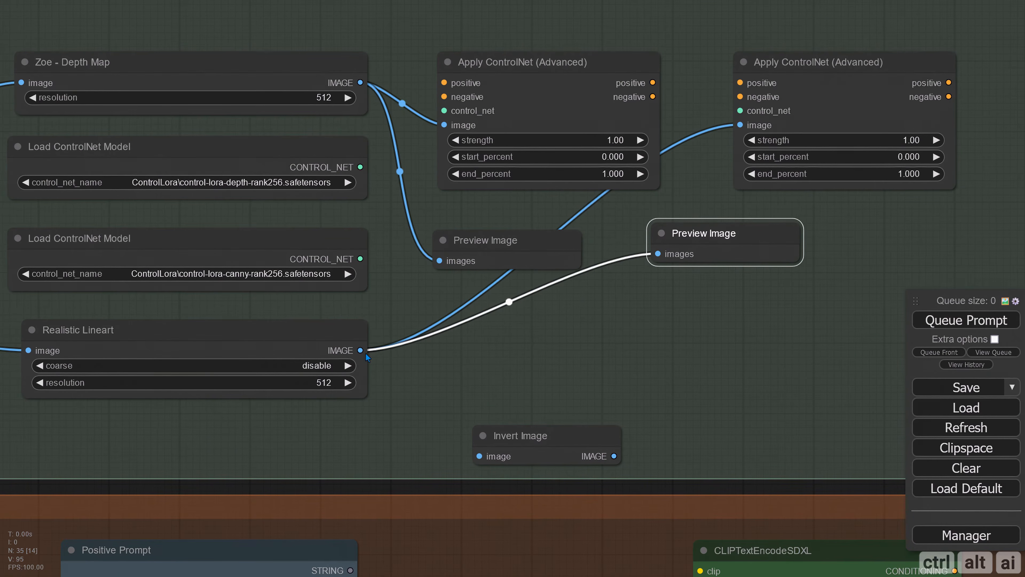
pyautogui.moveTo(361, 350); pyautogui.dragTo(503, 427)
pyautogui.moveTo(747, 417); pyautogui.dragTo(663, 414)
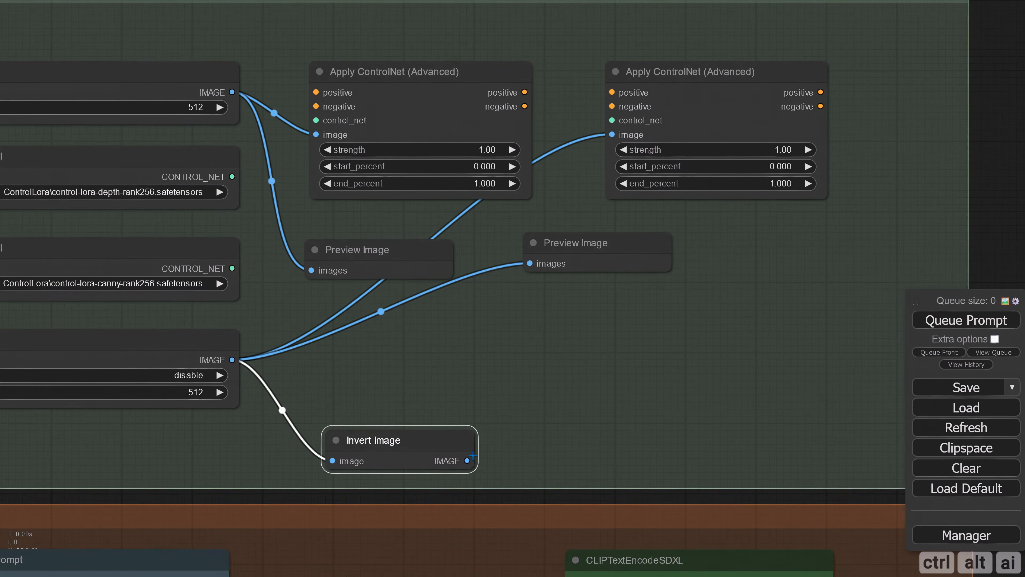
pyautogui.moveTo(467, 461); pyautogui.dragTo(742, 243)
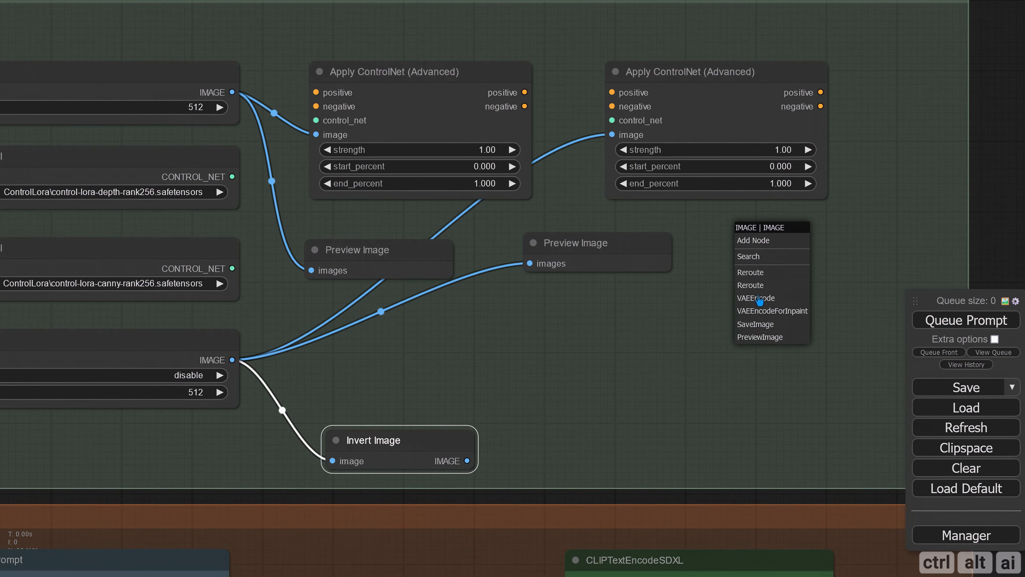
pyautogui.click(758, 341)
# Step: Set the Zoe - Depth Map node's resolution to 1024
pyautogui.moveTo(490, 355); pyautogui.dragTo(712, 368)
pyautogui.click(421, 120)
pyautogui.doubleClick(460, 119)
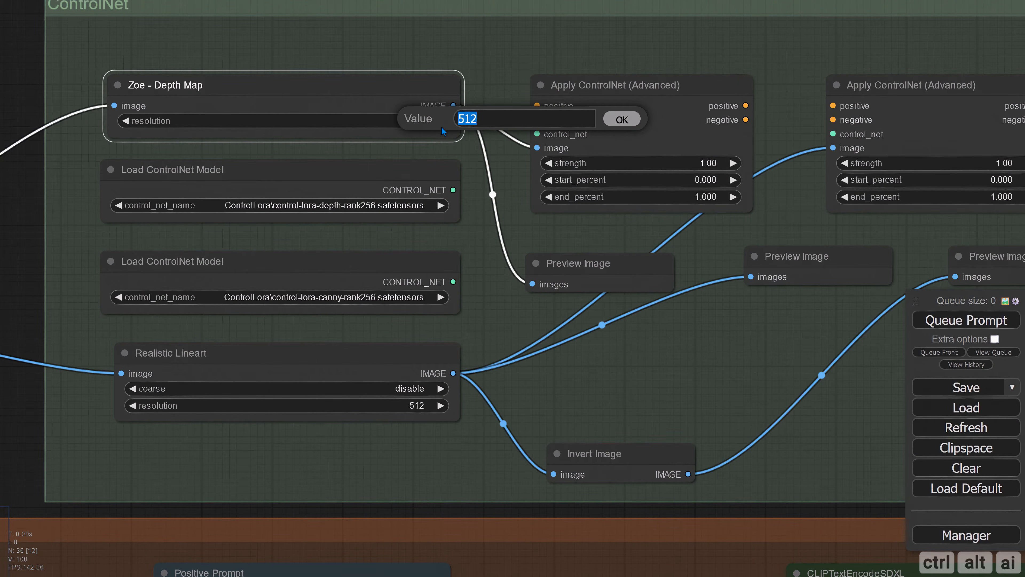
pyautogui.write('1024')
pyautogui.press('Return')
# Step: Set coarse to enable and the resolution to 1024 on the Realistic Lineart node
pyautogui.click(412, 388)
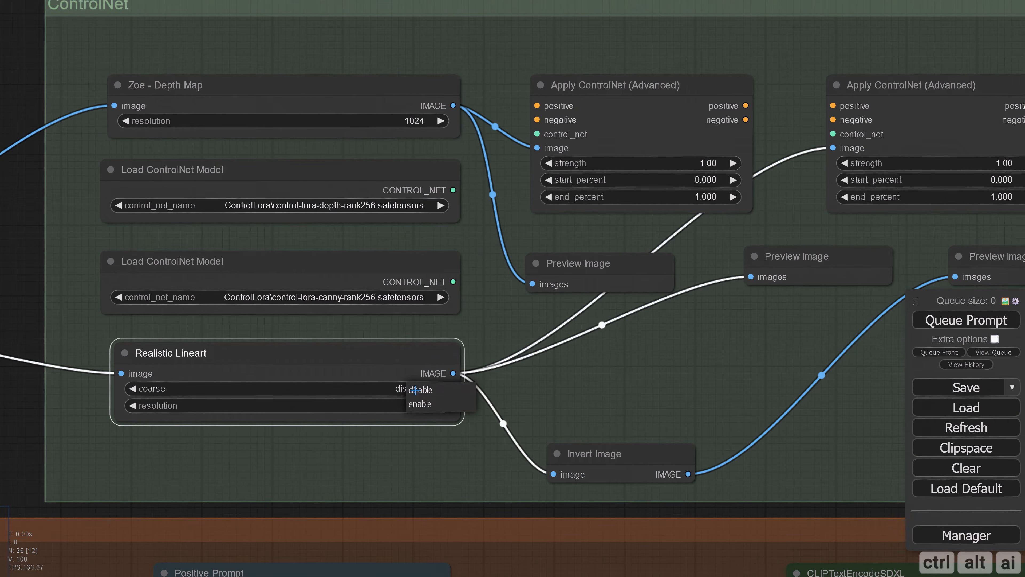
pyautogui.click(427, 409)
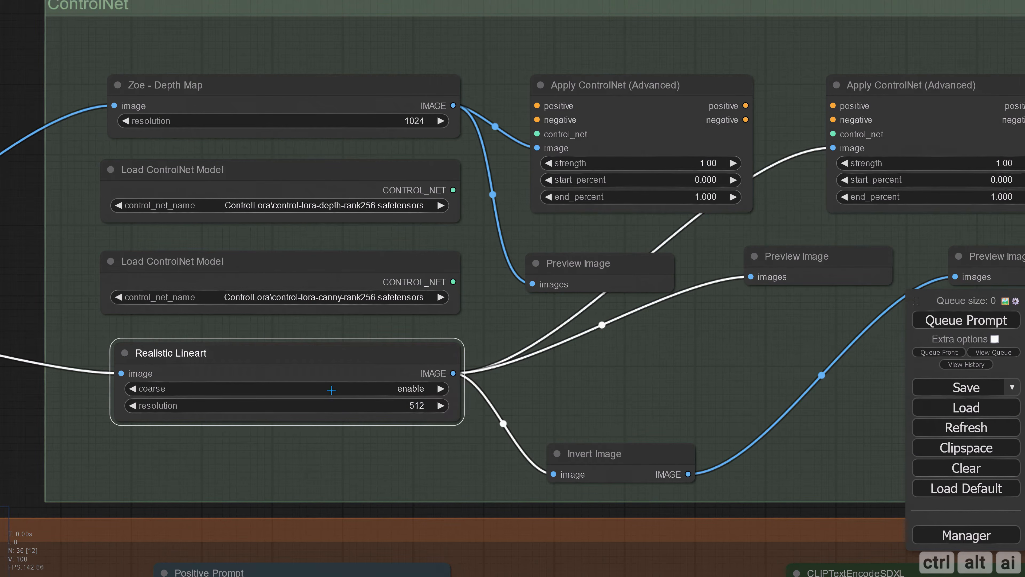
pyautogui.click(415, 406)
pyautogui.moveTo(481, 403); pyautogui.dragTo(407, 403)
pyautogui.write('1024')
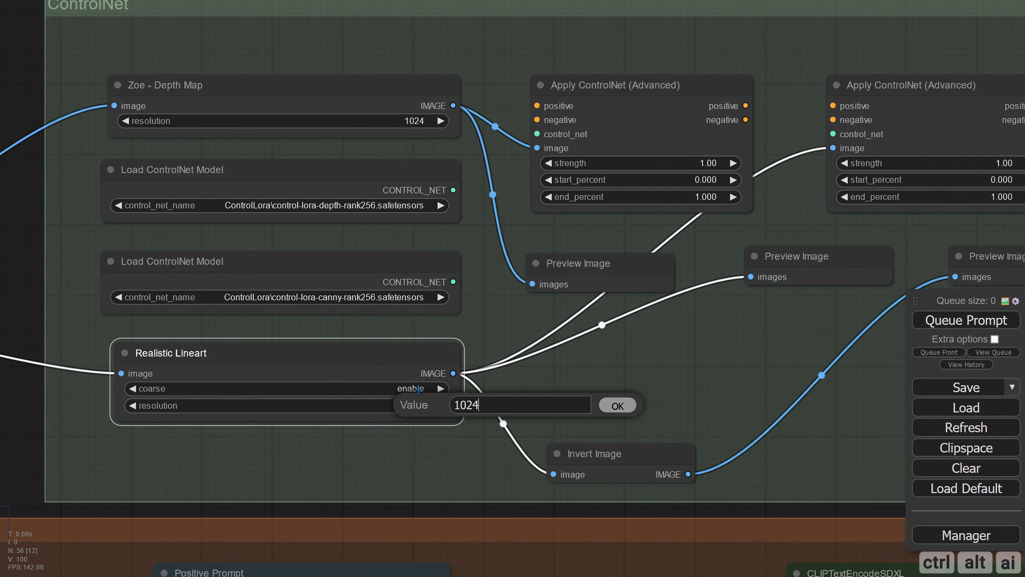
pyautogui.press('Return')
# Step: Connect the depth ControlNet model to the first Apply ControlNet (Advanced) node's control_net input and the canny model to the second's
pyautogui.moveTo(529, 382); pyautogui.dragTo(445, 430)
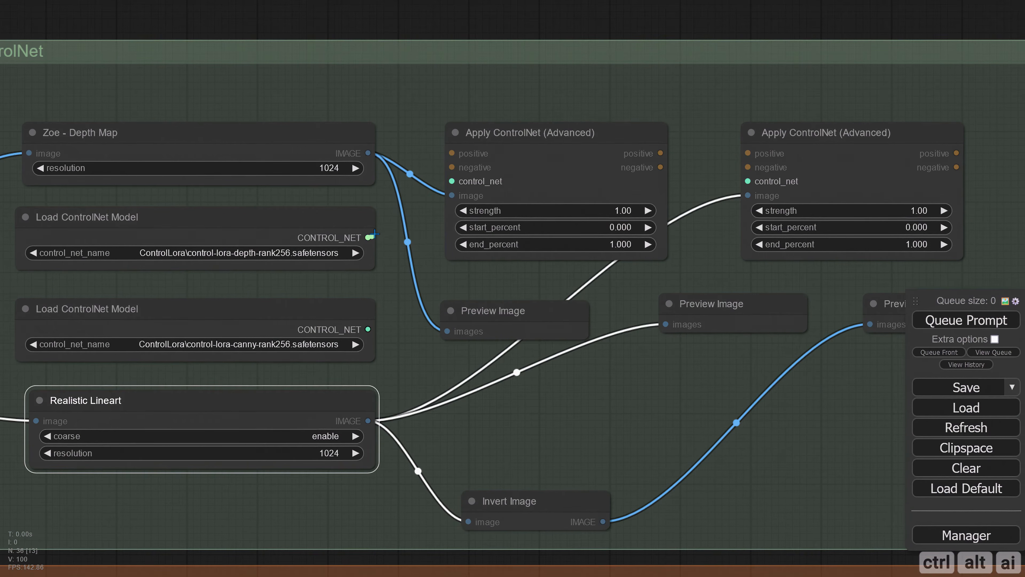
pyautogui.moveTo(367, 237); pyautogui.dragTo(442, 193)
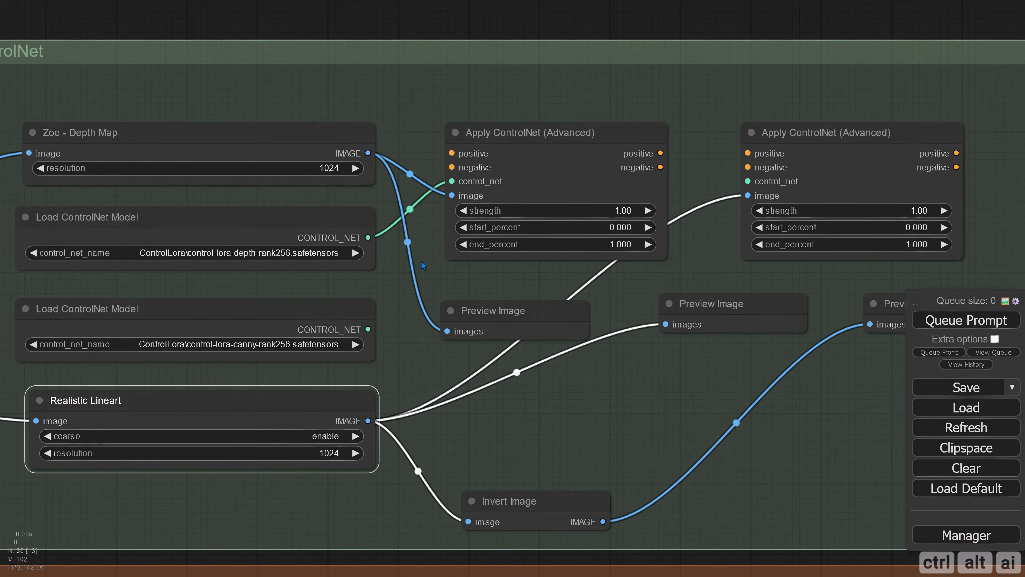
pyautogui.moveTo(442, 284); pyautogui.dragTo(411, 289)
pyautogui.moveTo(337, 334); pyautogui.dragTo(717, 186)
# Step: Set the strength of the first Apply ControlNet (Advanced) node to 0.7
pyautogui.moveTo(334, 287); pyautogui.dragTo(260, 311)
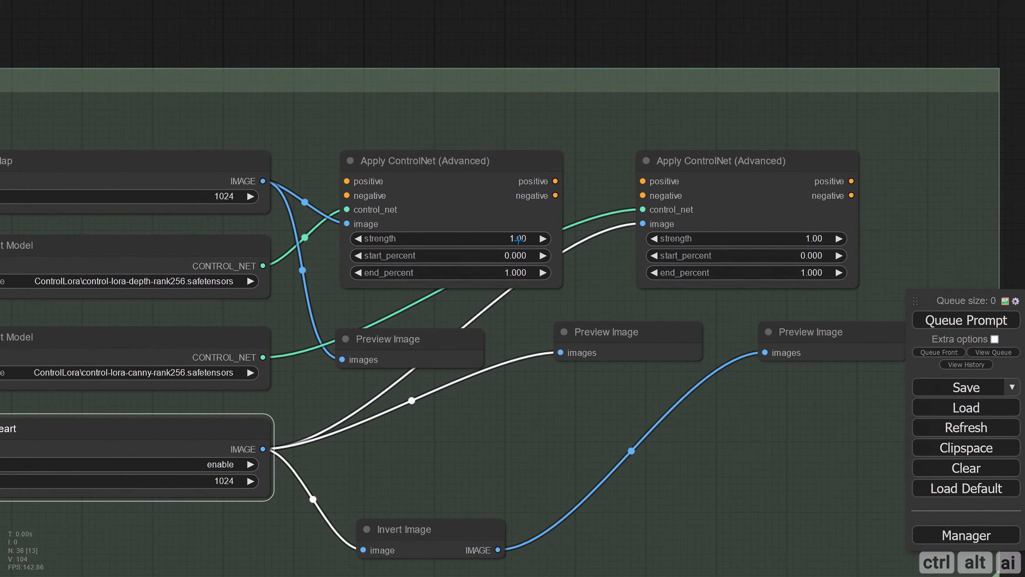
pyautogui.click(516, 238)
pyautogui.press('BackSpace')
pyautogui.write('0.7')
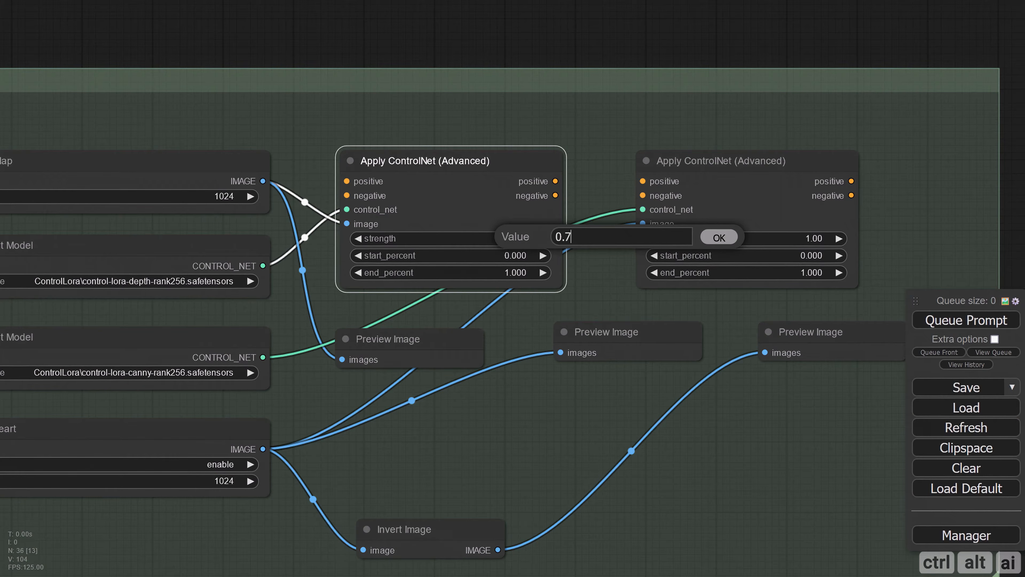
pyautogui.press('Return')
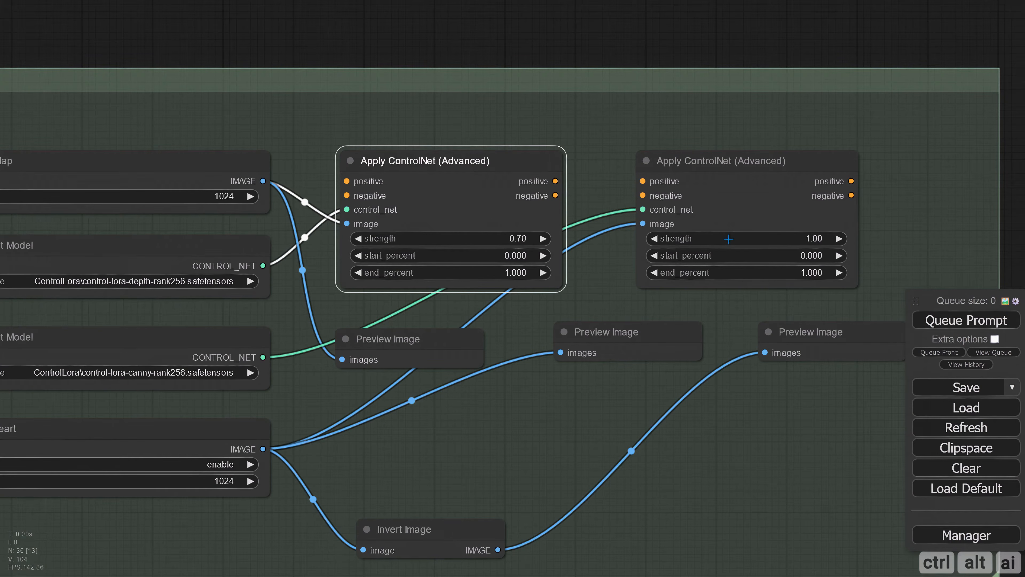
# Step: Set the strength of the second Apply ControlNet (Advanced) node to 0.25
pyautogui.click(815, 238)
pyautogui.hotkey('ctrl', 'a')
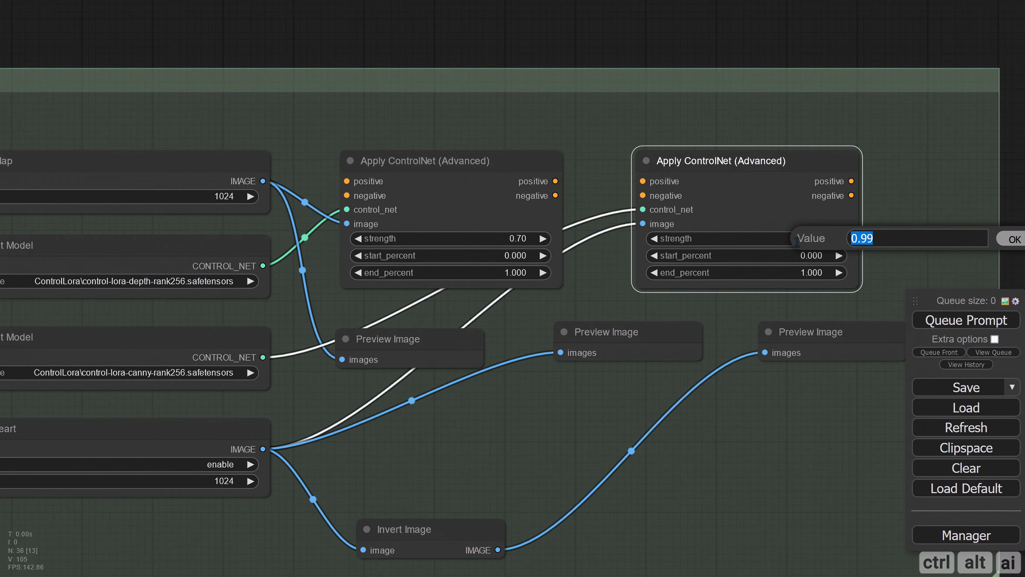
pyautogui.write('0.25')
pyautogui.press('Return')
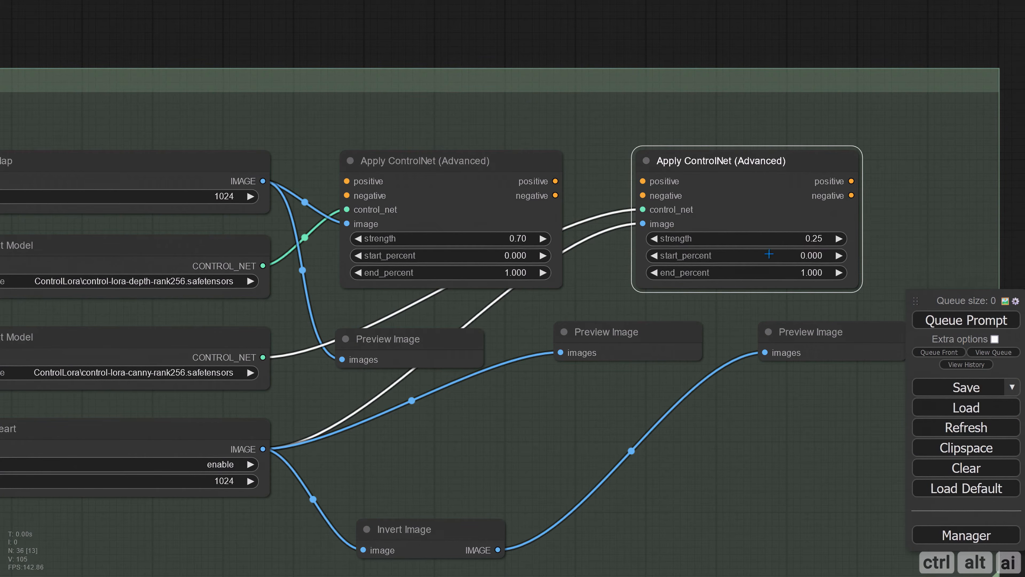
pyautogui.click(655, 359)
pyautogui.scroll(-2, 704, 465)
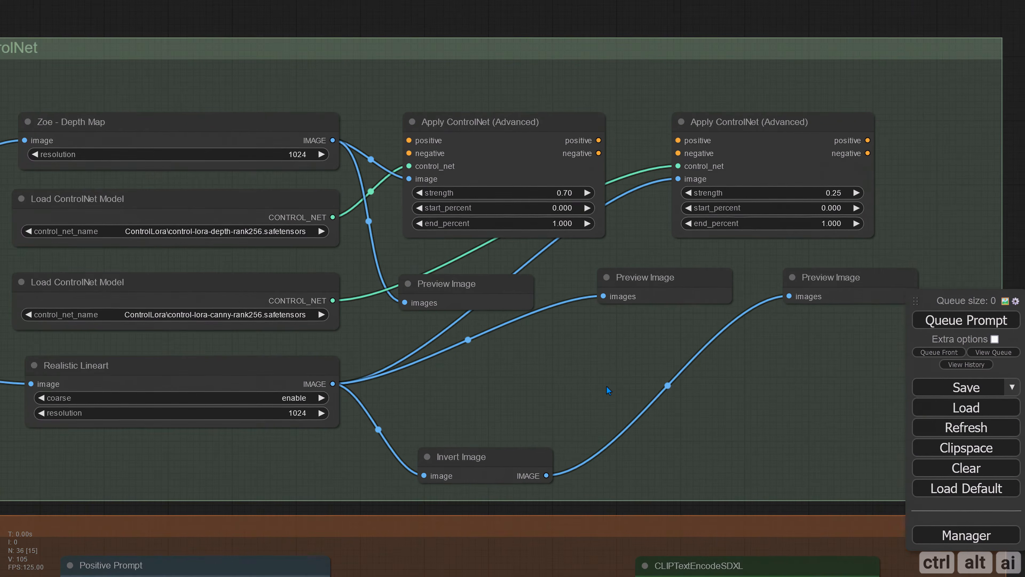
pyautogui.scroll(-2, 492, 405)
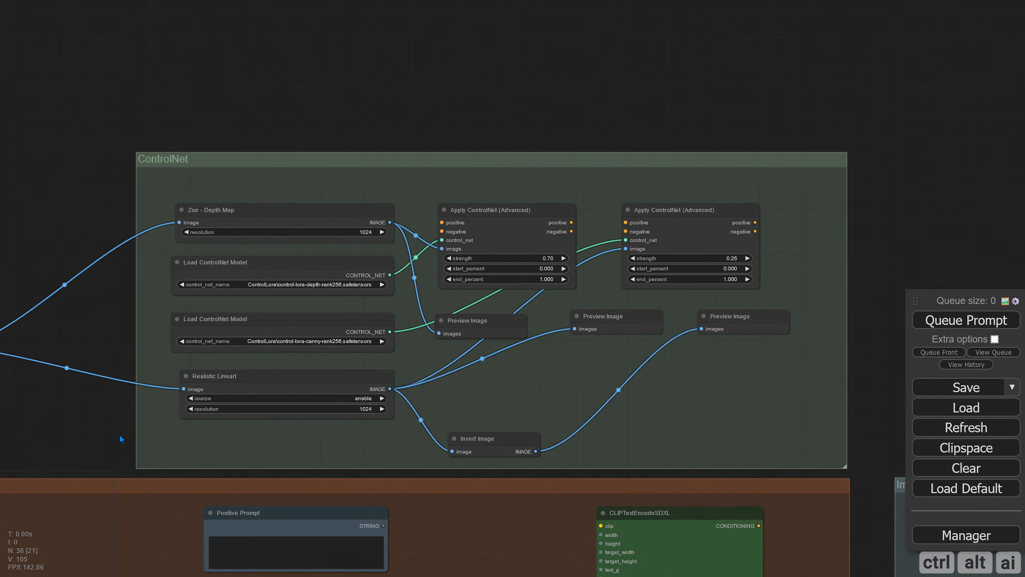
pyautogui.moveTo(121, 438); pyautogui.dragTo(530, 103)
pyautogui.scroll(-1, 455, 410)
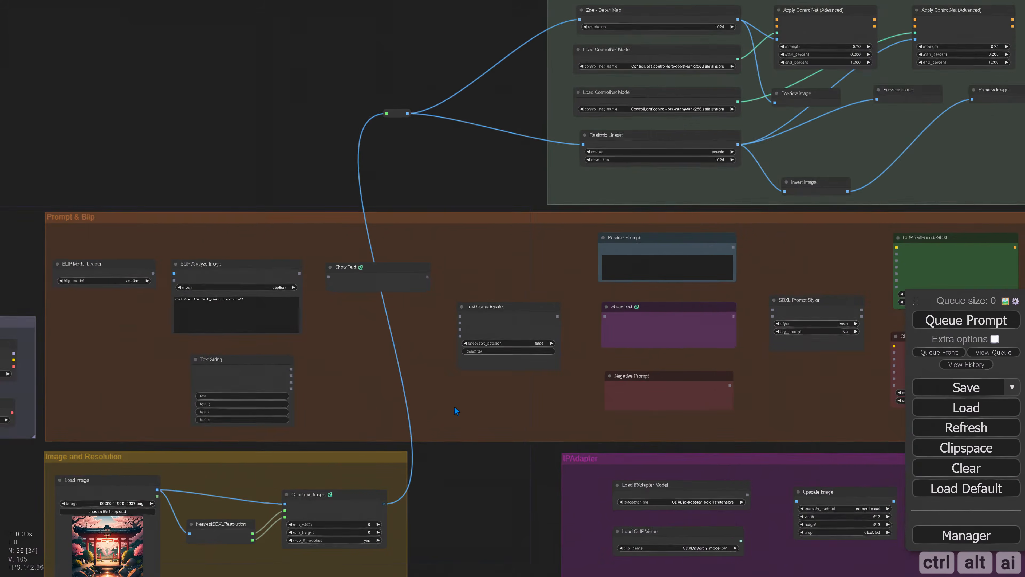
pyautogui.scroll(-3, 454, 407)
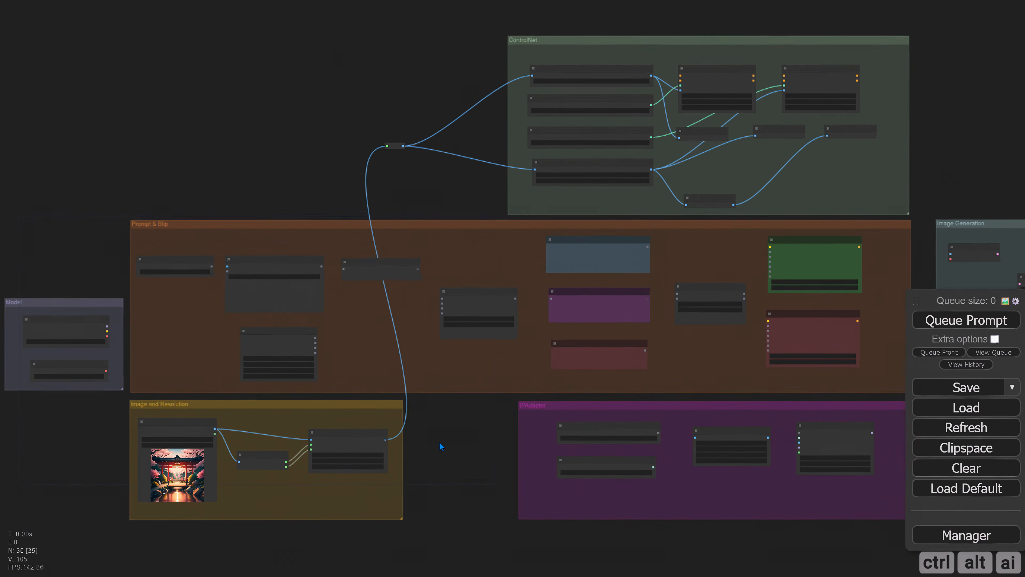
# Step: Connect the Load Image node's IMAGE output to the image input of the BLIP Analyze Image node
pyautogui.moveTo(440, 443); pyautogui.dragTo(438, 442)
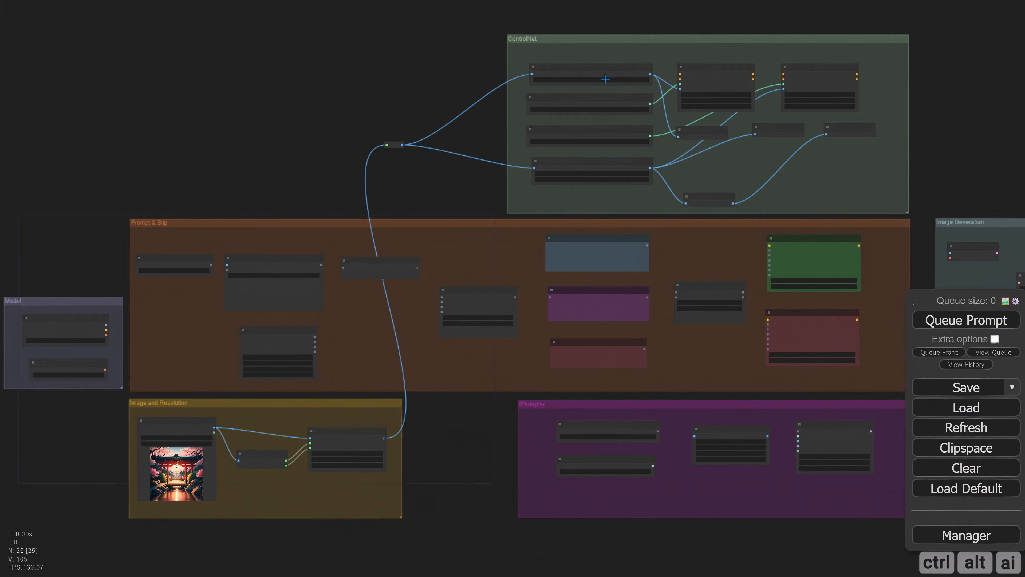
pyautogui.scroll(6, 259, 440)
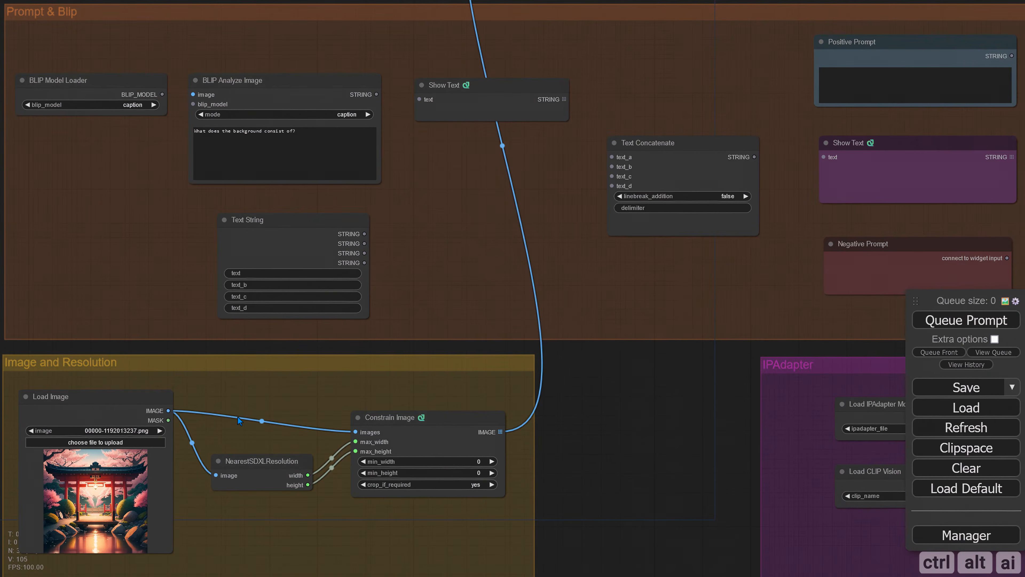
pyautogui.scroll(3, 66, 383)
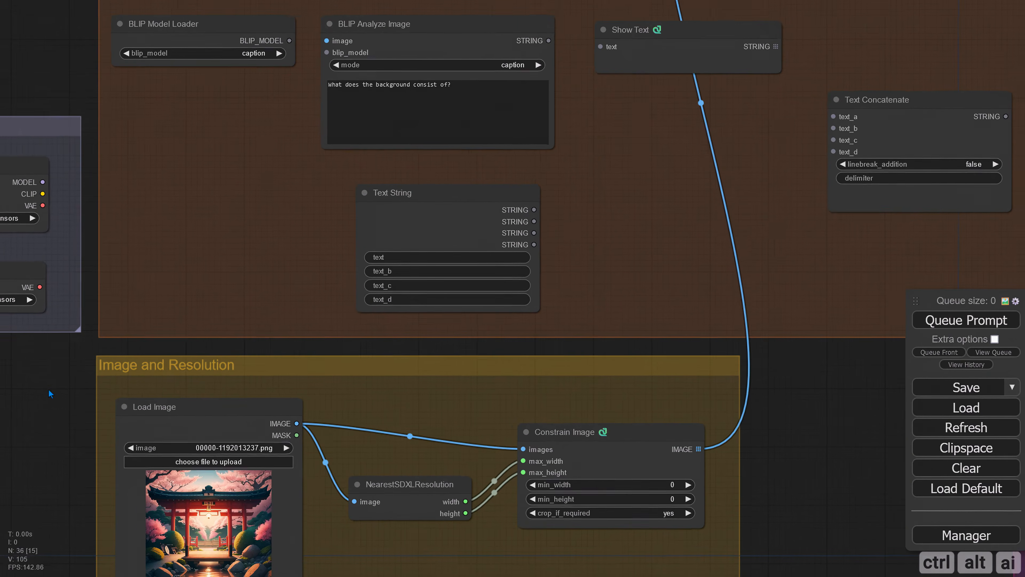
pyautogui.moveTo(282, 443); pyautogui.dragTo(322, 60)
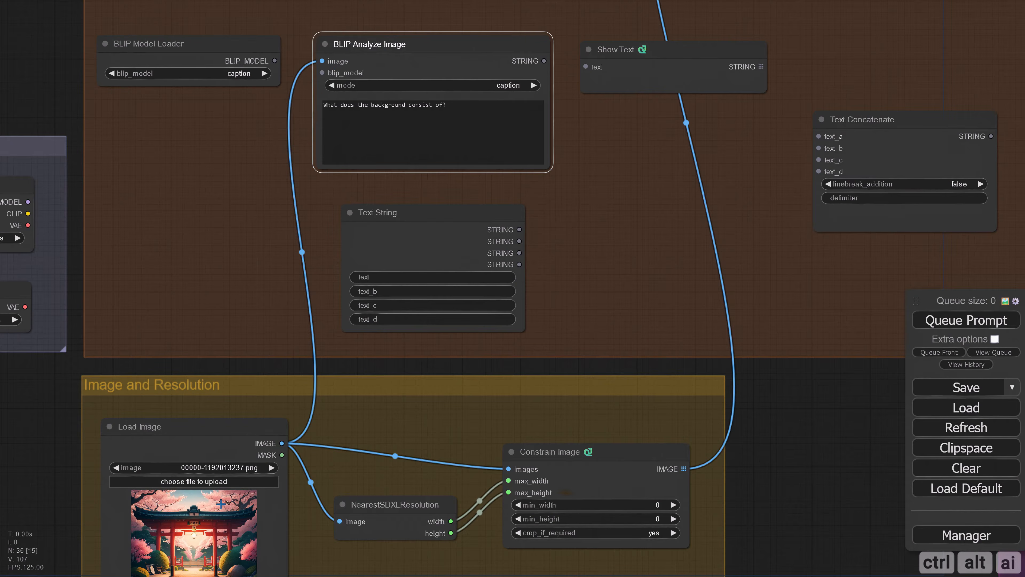
# Step: Connect the BLIP Model Loader's BLIP_MODEL output to the blip_model input of the BLIP Analyze Image node
pyautogui.moveTo(63, 491); pyautogui.dragTo(79, 400)
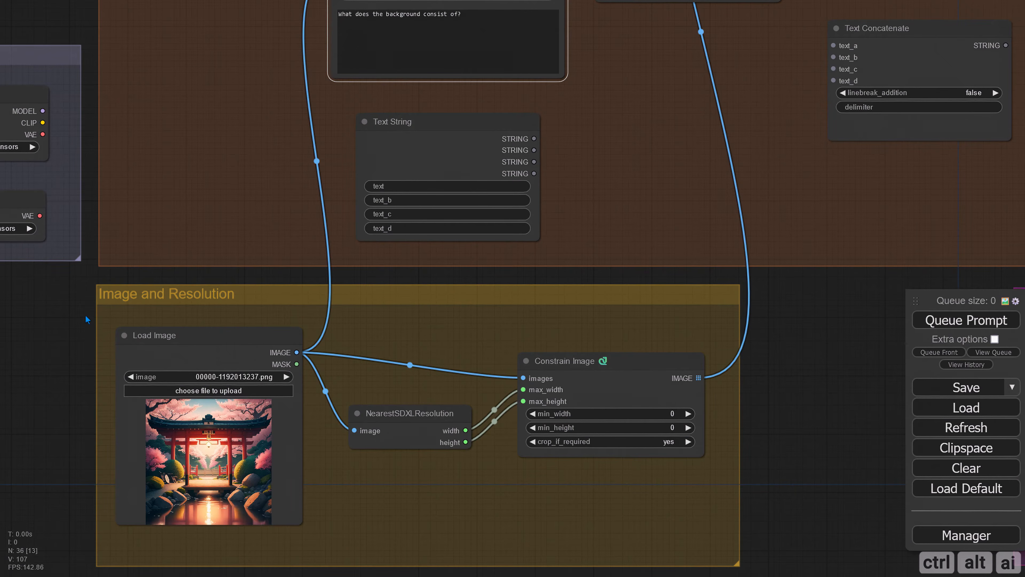
pyautogui.moveTo(86, 318); pyautogui.dragTo(34, 457)
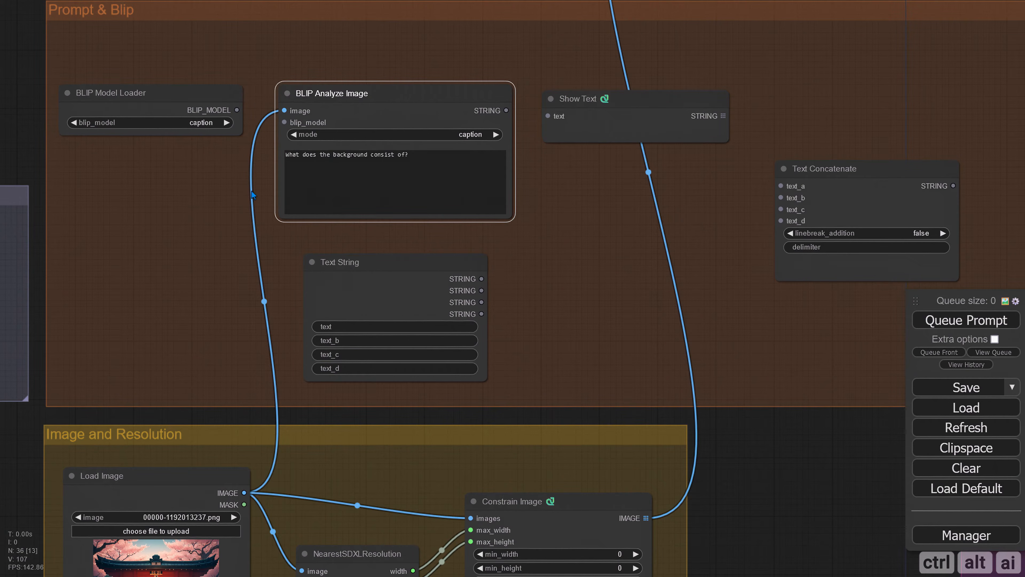
pyautogui.scroll(-2, 214, 230)
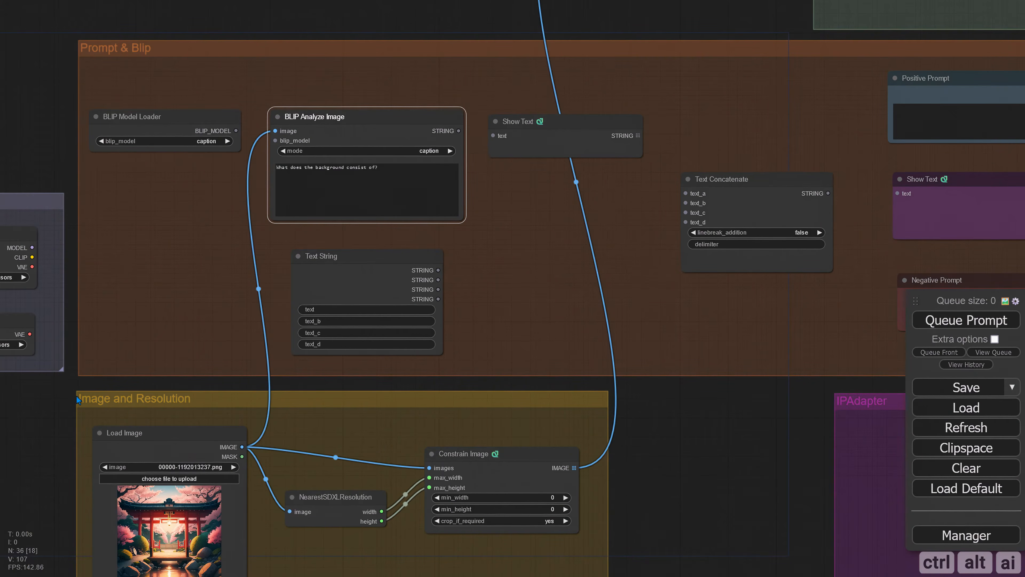
pyautogui.moveTo(77, 396); pyautogui.dragTo(58, 431)
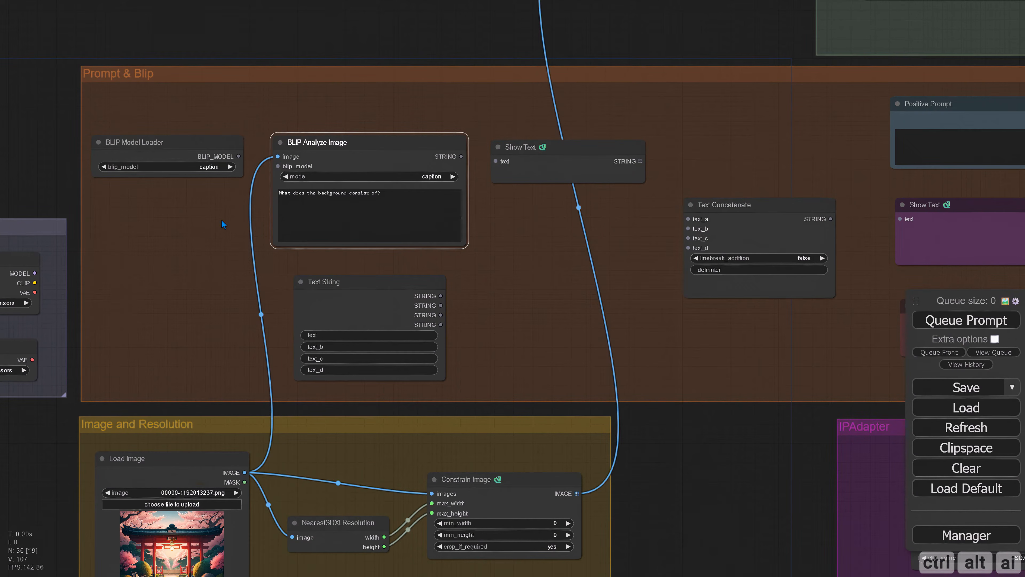
pyautogui.scroll(4, 223, 224)
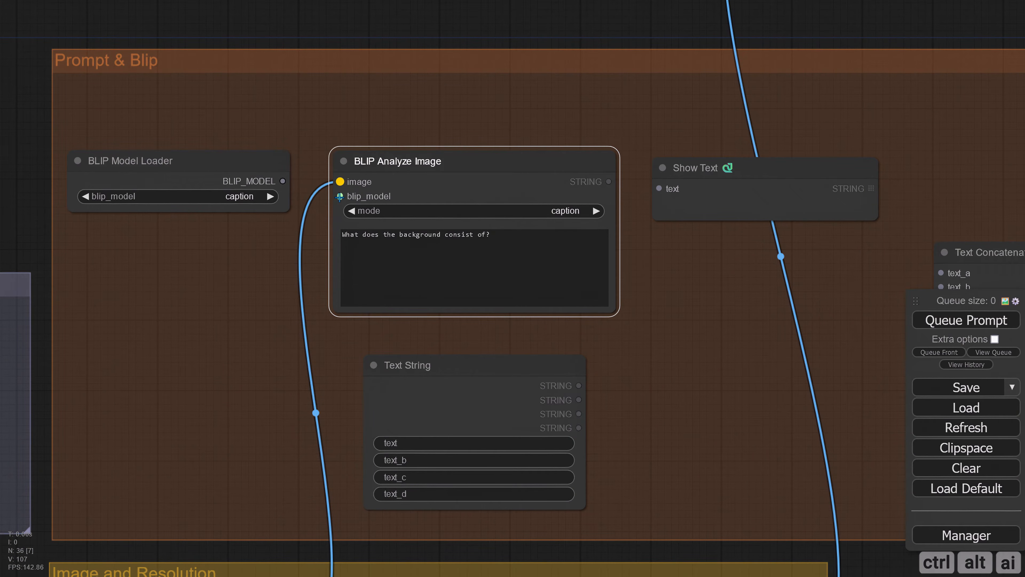
pyautogui.moveTo(338, 197); pyautogui.dragTo(282, 181)
# Step: Connect the BLIP Analyze Image node's STRING output to the neighbouring Show Text node and slightly enlarge that Show Text node
pyautogui.moveTo(251, 286); pyautogui.dragTo(148, 298)
pyautogui.moveTo(439, 159); pyautogui.dragTo(391, 157)
pyautogui.click(543, 192)
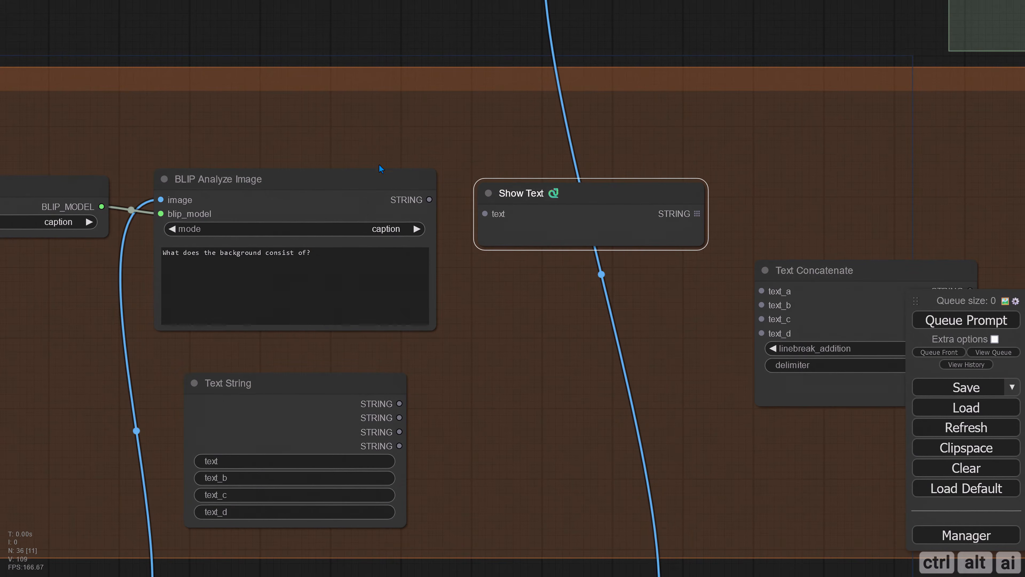
pyautogui.moveTo(431, 199); pyautogui.dragTo(508, 188)
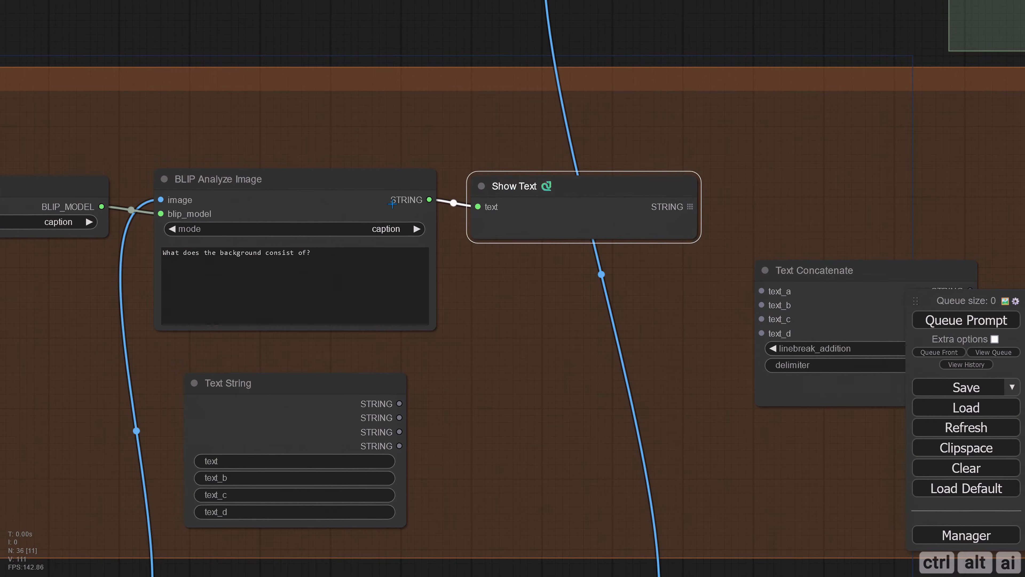
pyautogui.moveTo(699, 245); pyautogui.dragTo(705, 252)
# Step: Connect the STRING output of the Show Text node beside BLIP Analyze Image to text_a on the Text Concatenate node
pyautogui.moveTo(511, 330); pyautogui.dragTo(338, 345)
pyautogui.moveTo(546, 255); pyautogui.dragTo(617, 205)
pyautogui.moveTo(131, 341); pyautogui.dragTo(144, 334)
pyautogui.moveTo(521, 251); pyautogui.dragTo(429, 274)
pyautogui.moveTo(489, 190); pyautogui.dragTo(548, 270)
pyautogui.moveTo(453, 299); pyautogui.dragTo(558, 281)
# Step: Fill the Text String node with ", black and white," in text, "colorless," in text_b and "lineart, linework." in text_c
pyautogui.click(293, 428)
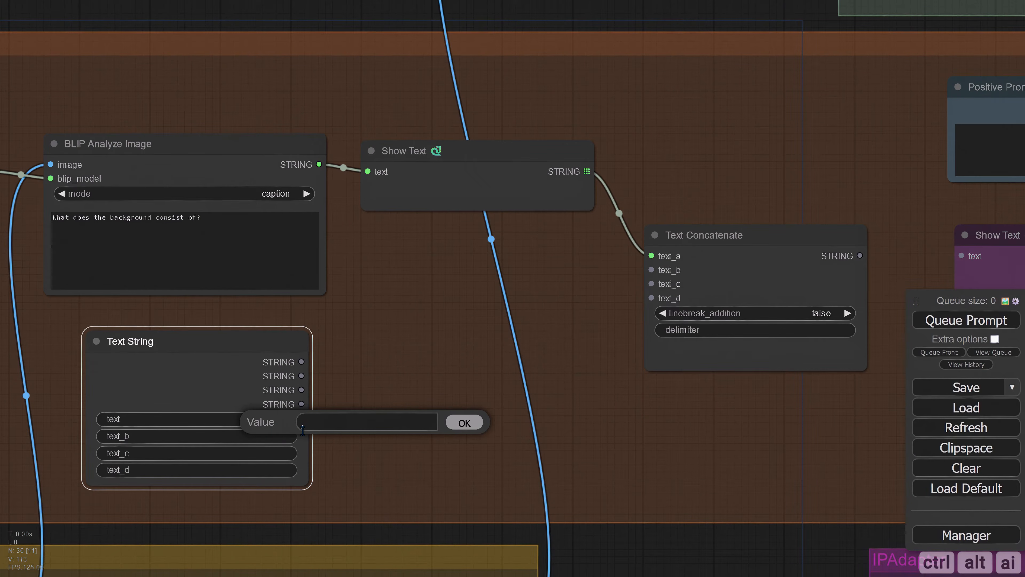
pyautogui.write('black and white,')
pyautogui.click(464, 422)
pyautogui.click(238, 436)
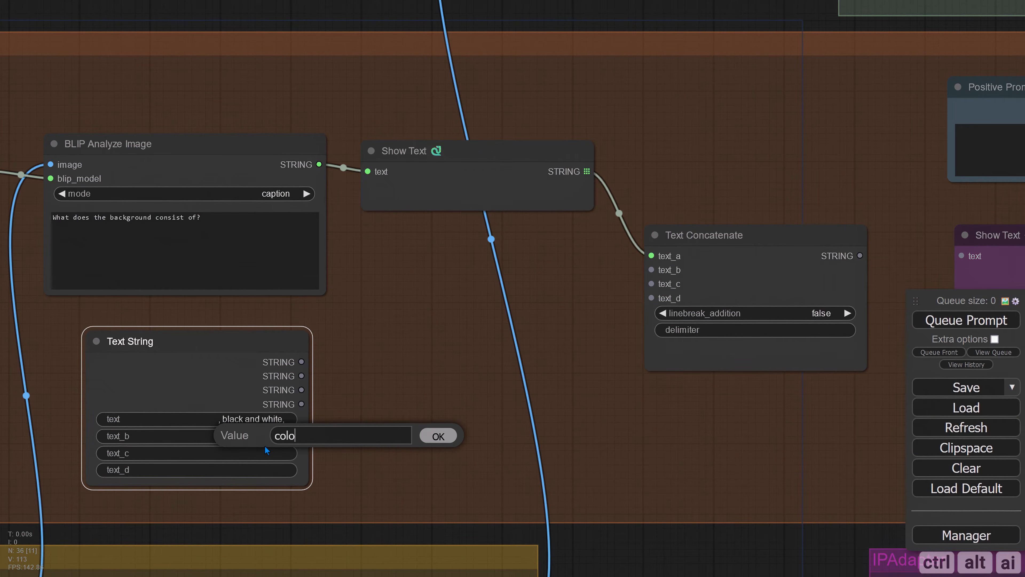
pyautogui.write('colorless,')
pyautogui.click(426, 436)
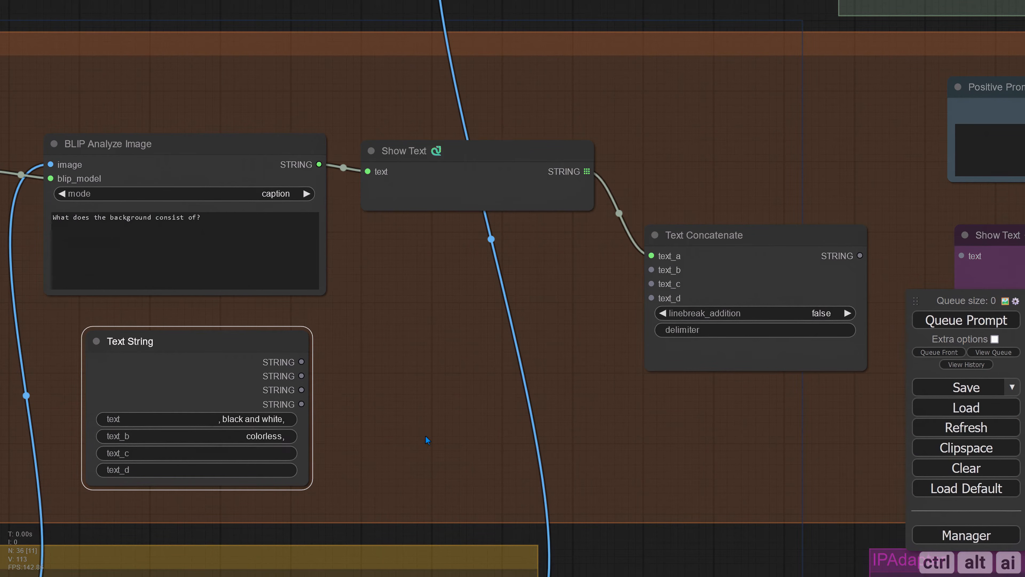
pyautogui.click(236, 454)
pyautogui.write('li')
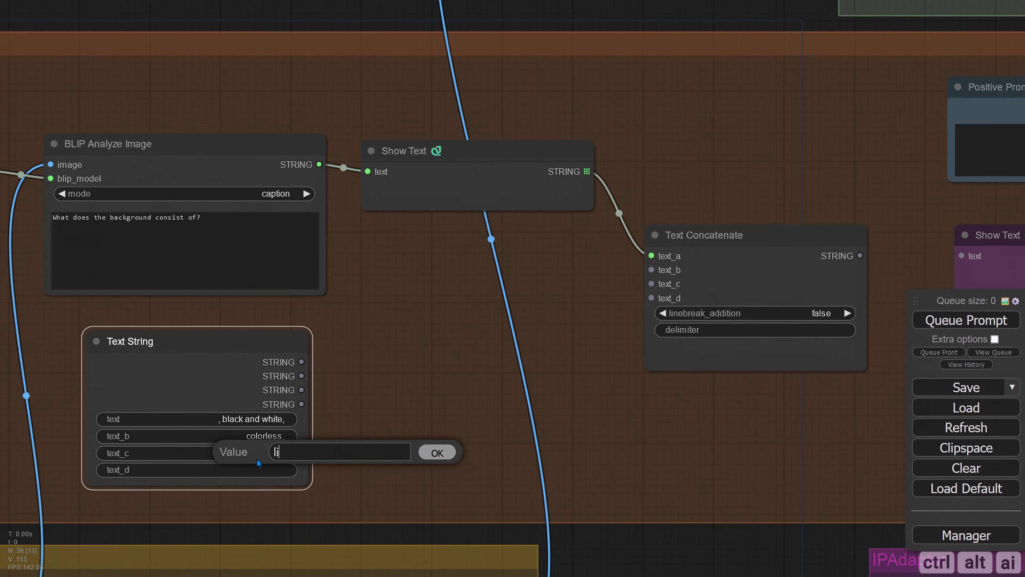
pyautogui.write('neart, linework.')
pyautogui.press('Return')
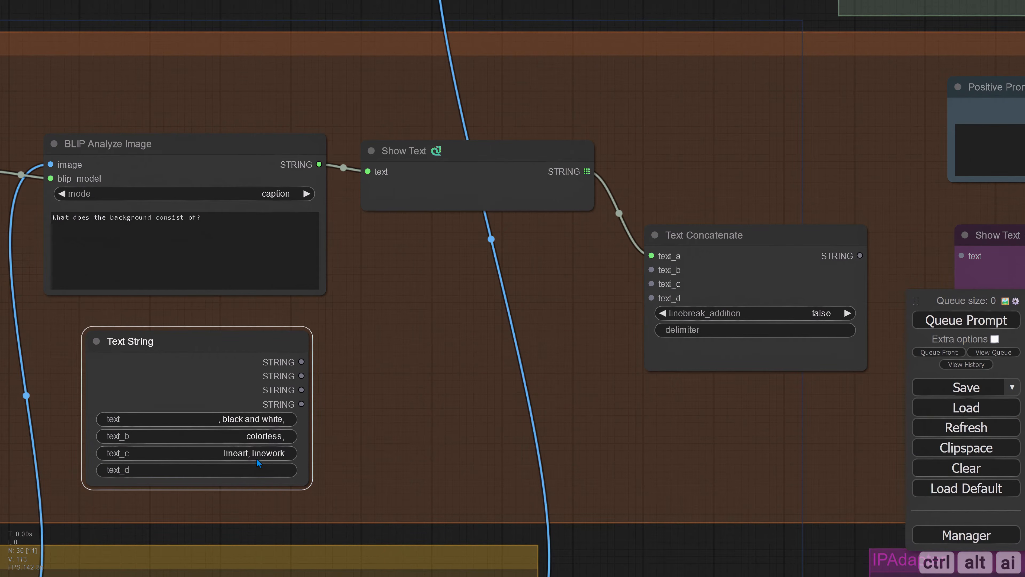
# Step: Connect the first three STRING outputs of the Text String node to text_b, text_c and text_d on the Text Concatenate node
pyautogui.moveTo(414, 377); pyautogui.dragTo(345, 404)
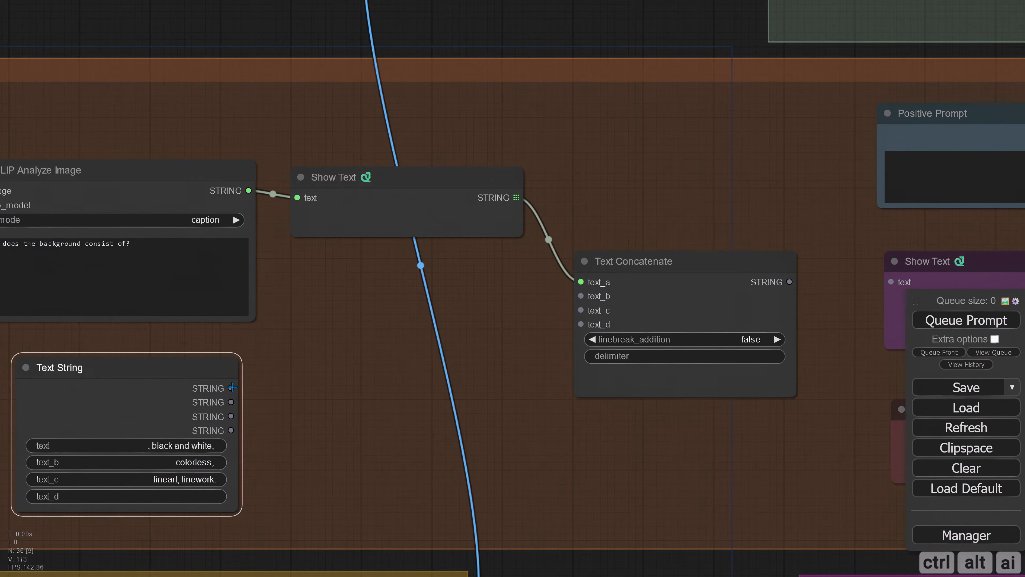
pyautogui.moveTo(232, 388); pyautogui.dragTo(580, 296)
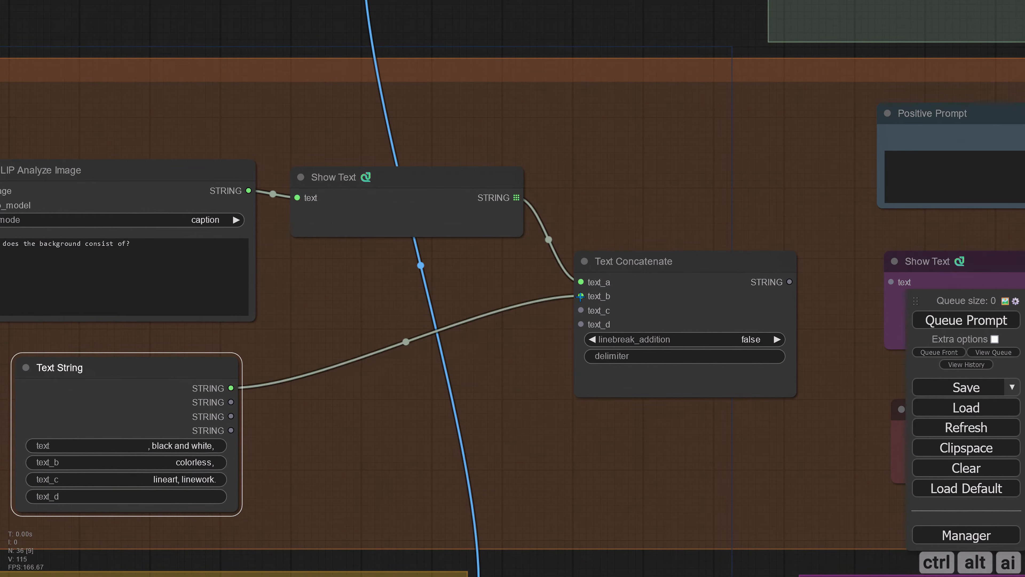
pyautogui.moveTo(231, 401); pyautogui.dragTo(580, 310)
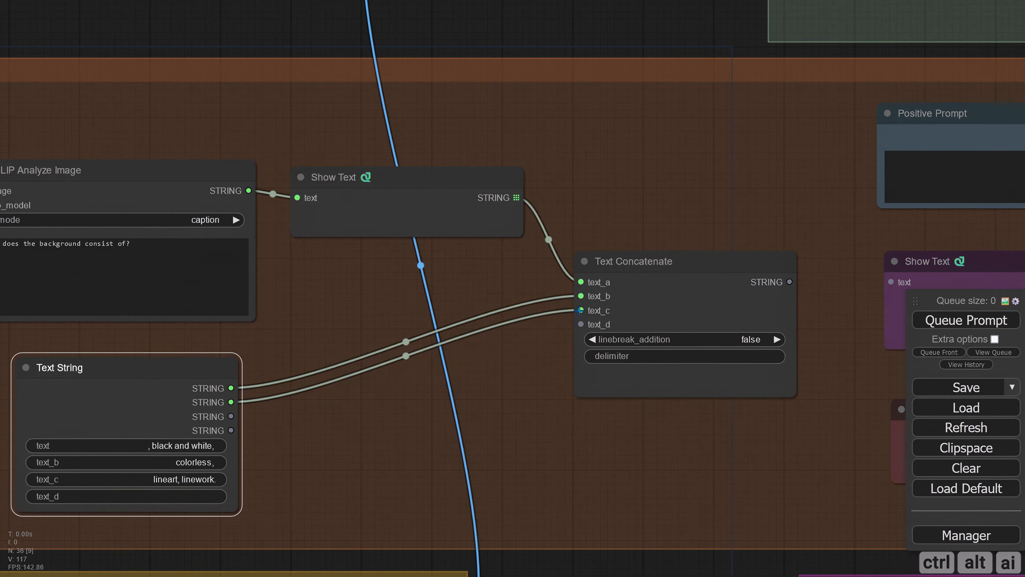
pyautogui.moveTo(230, 414); pyautogui.dragTo(580, 324)
# Step: Connect the Text Concatenate node's STRING output to the text input of the purple Show Text node
pyautogui.moveTo(594, 421); pyautogui.dragTo(518, 427)
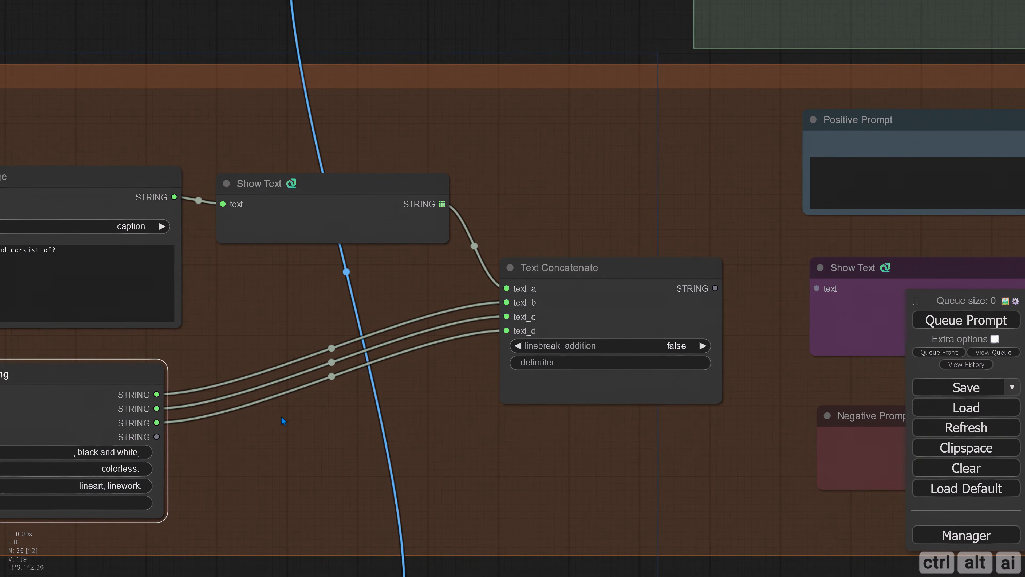
pyautogui.moveTo(369, 446); pyautogui.dragTo(483, 439)
pyautogui.moveTo(733, 444); pyautogui.dragTo(521, 451)
pyautogui.moveTo(601, 451); pyautogui.dragTo(446, 456)
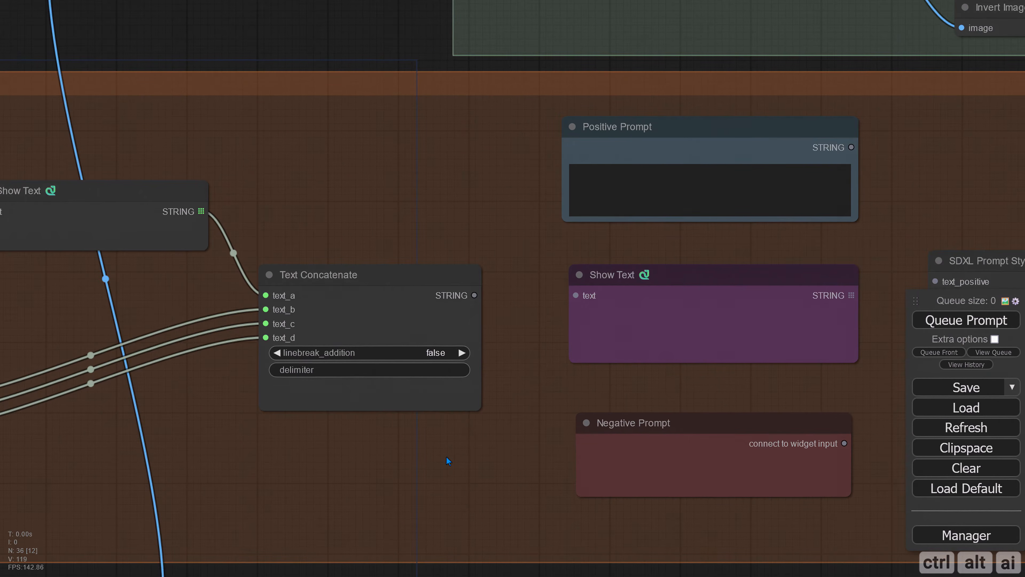
pyautogui.moveTo(451, 446); pyautogui.dragTo(411, 451)
pyautogui.moveTo(464, 232); pyautogui.dragTo(239, 246)
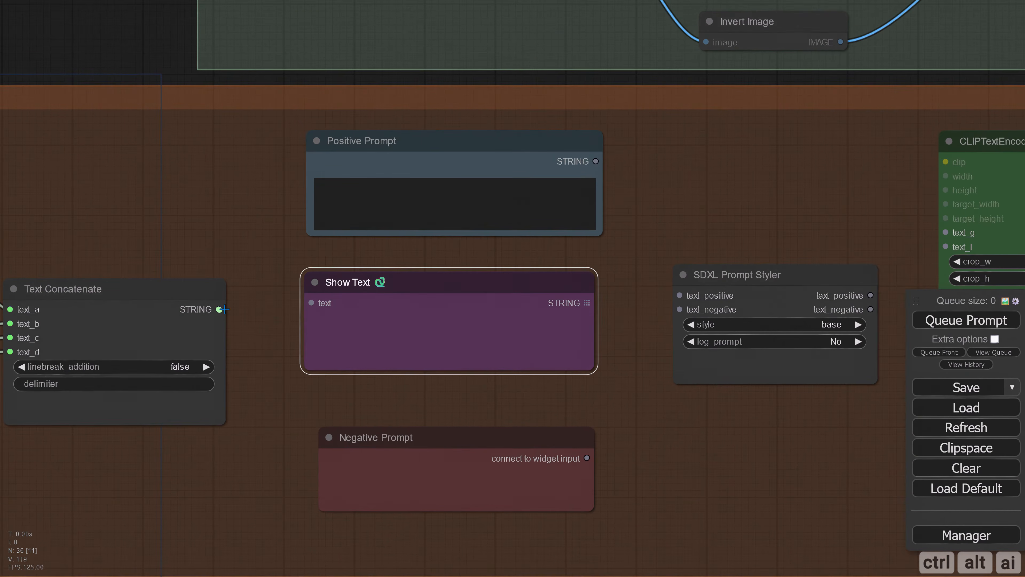
pyautogui.moveTo(218, 309); pyautogui.dragTo(312, 304)
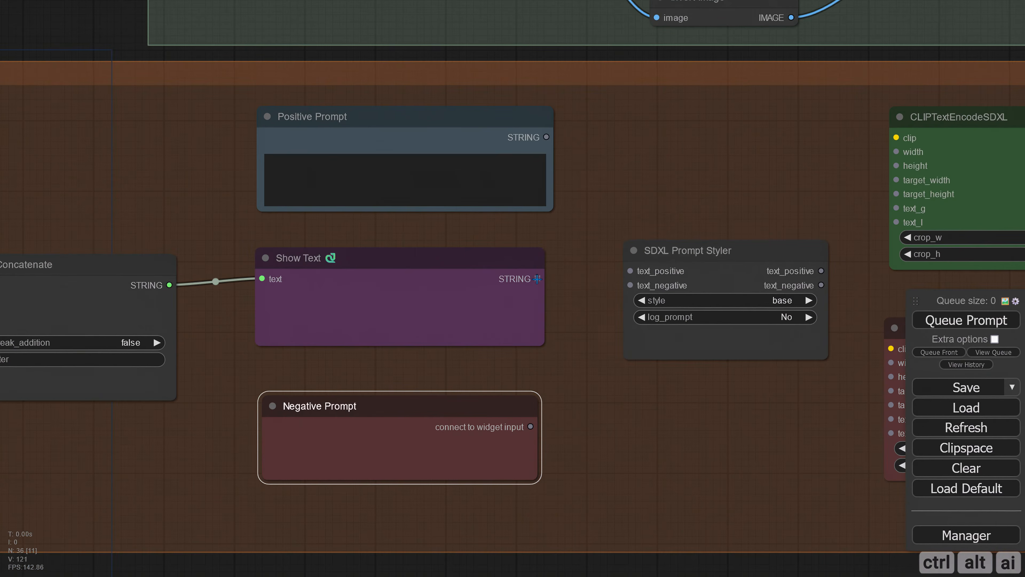
# Step: Connect the purple Show Text node to text_positive and the Negative Prompt node to text_negative on the SDXL Prompt Styler
pyautogui.moveTo(537, 279); pyautogui.dragTo(628, 271)
pyautogui.moveTo(532, 427); pyautogui.dragTo(629, 285)
pyautogui.moveTo(339, 406); pyautogui.dragTo(332, 384)
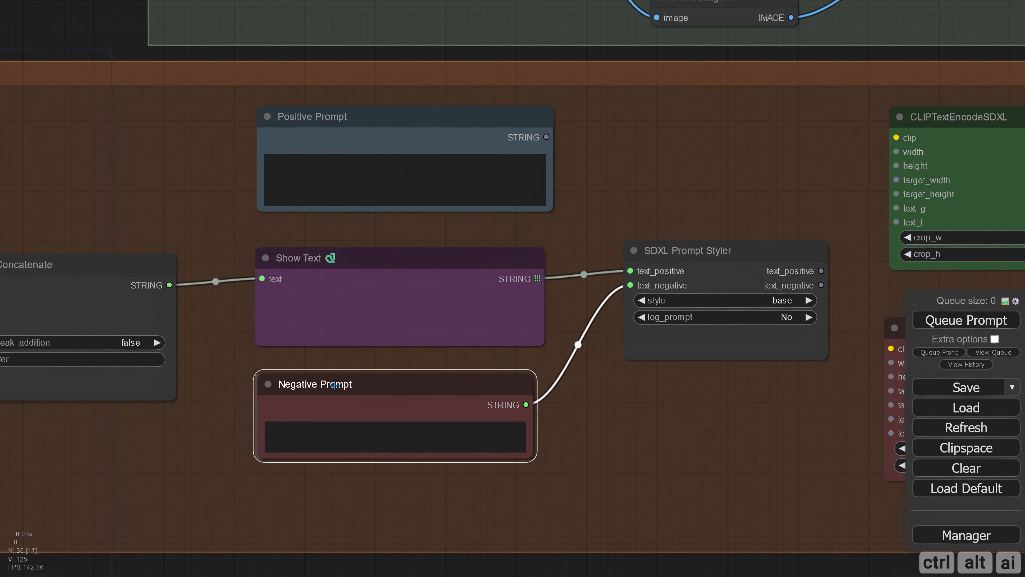
# Step: Enter "shadows, gray fill, blurry, watermark, text, dark background, thick, color, shading, gradient, transparency" in the Negative Prompt node
pyautogui.click(357, 434)
pyautogui.write('shadows, gray fill, blurry, watermark, text, dark background, thick, color, shading, gradient, transparency')
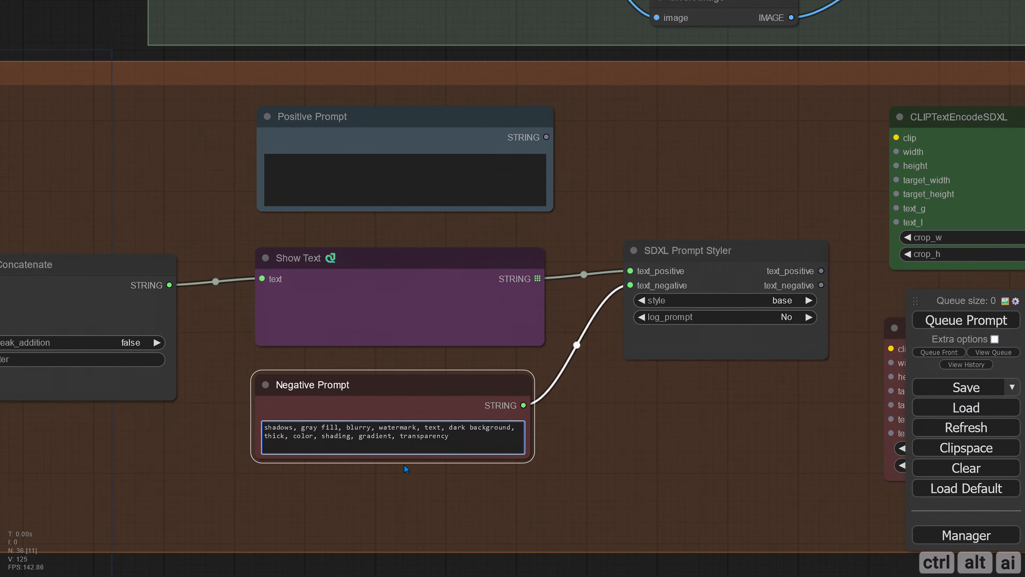
pyautogui.scroll(2, 404, 464)
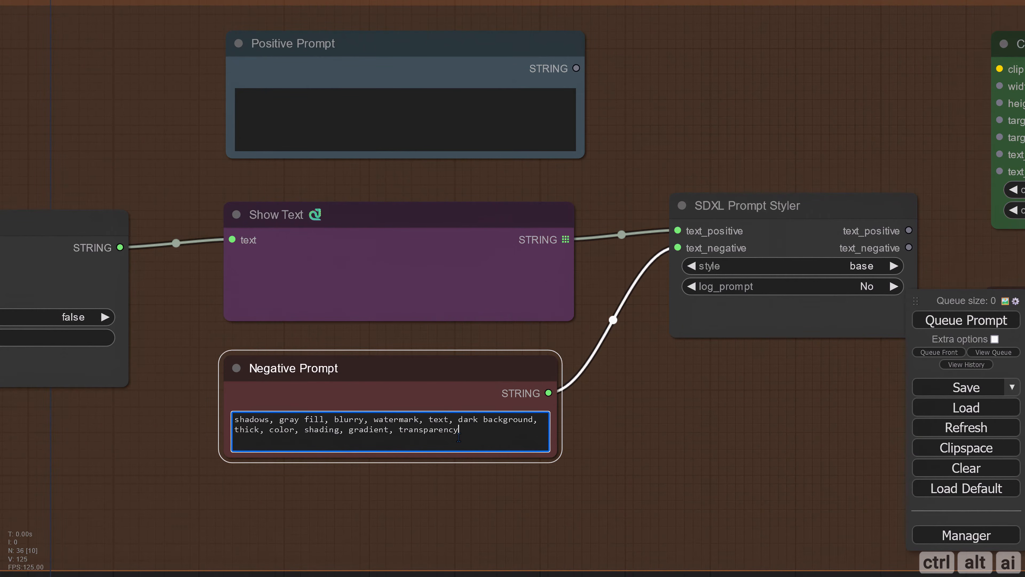
pyautogui.scroll(2, 454, 470)
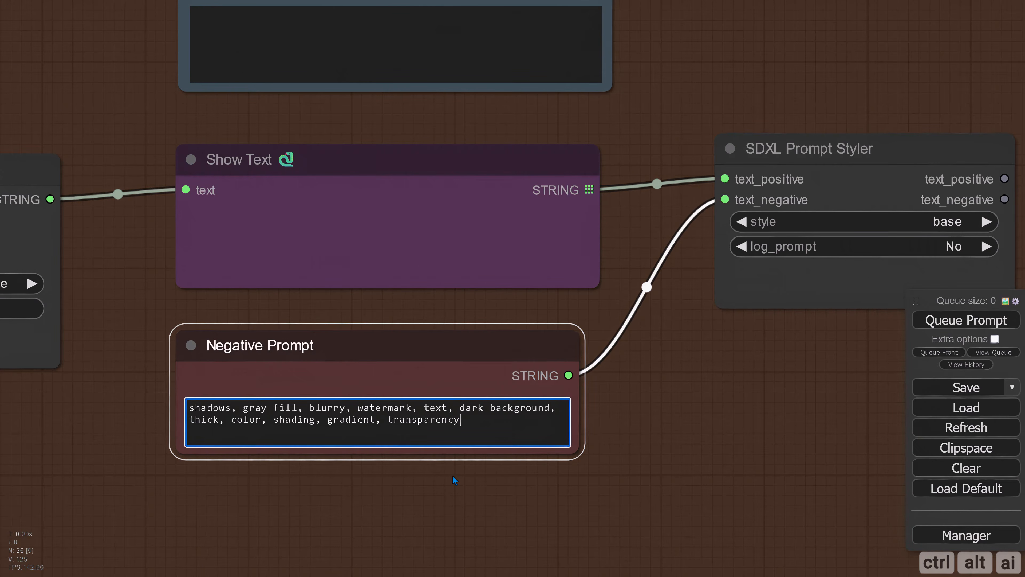
pyautogui.scroll(-1, 453, 475)
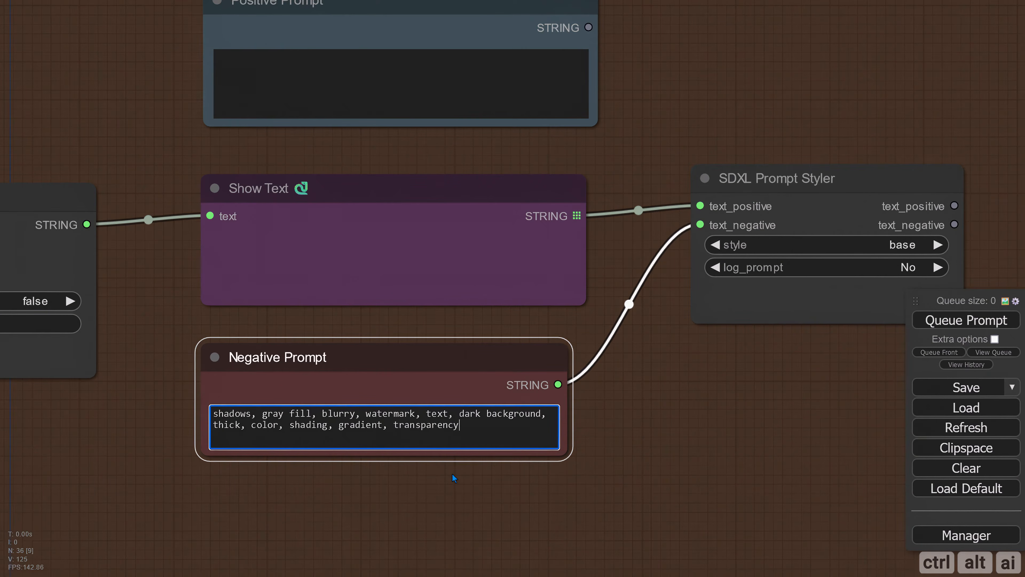
pyautogui.moveTo(447, 490); pyautogui.dragTo(413, 499)
pyautogui.scroll(-1, 411, 499)
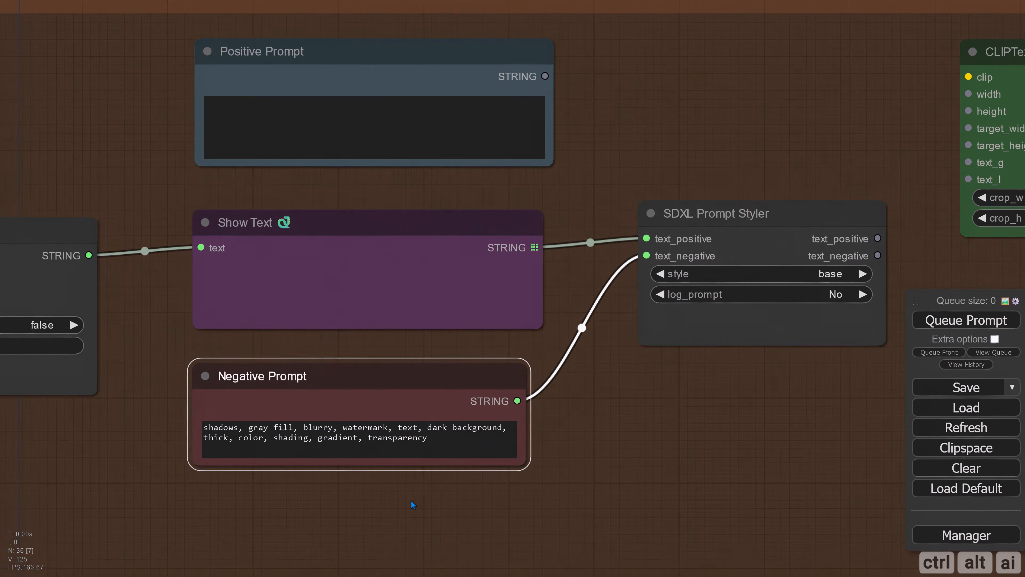
# Step: Set the style of the SDXL Prompt Styler node to sai-line art
pyautogui.moveTo(490, 478); pyautogui.dragTo(446, 479)
pyautogui.moveTo(635, 422); pyautogui.dragTo(505, 445)
pyautogui.moveTo(576, 422); pyautogui.dragTo(569, 426)
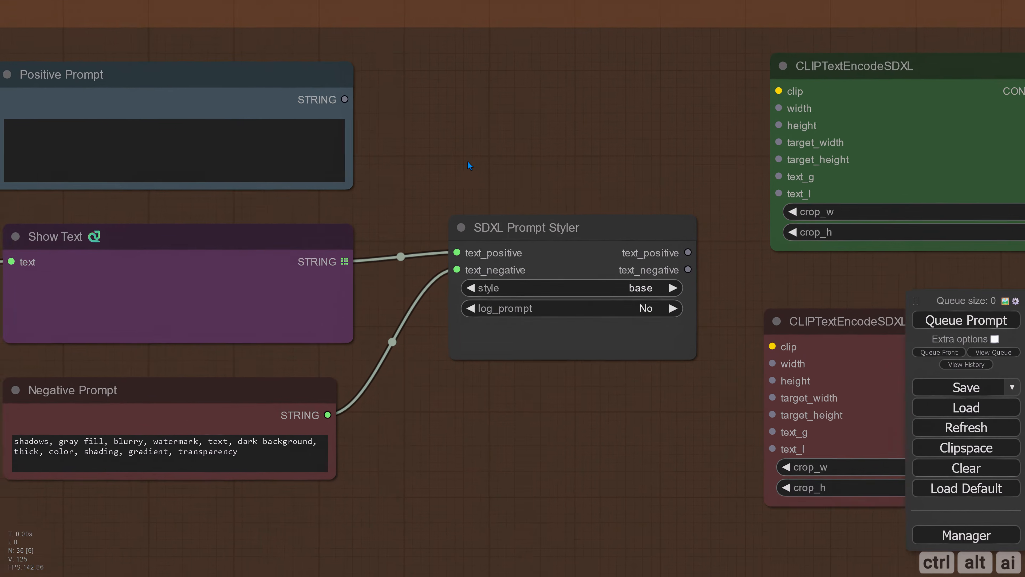
pyautogui.moveTo(469, 165); pyautogui.dragTo(492, 176)
pyautogui.scroll(-1, 449, 250)
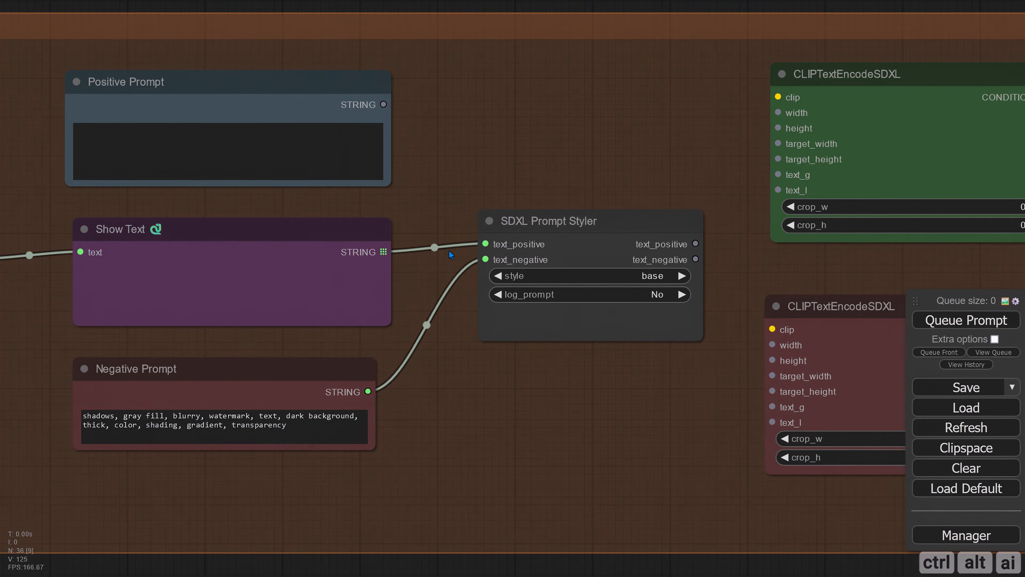
pyautogui.scroll(-1, 507, 369)
pyautogui.moveTo(542, 384); pyautogui.dragTo(505, 387)
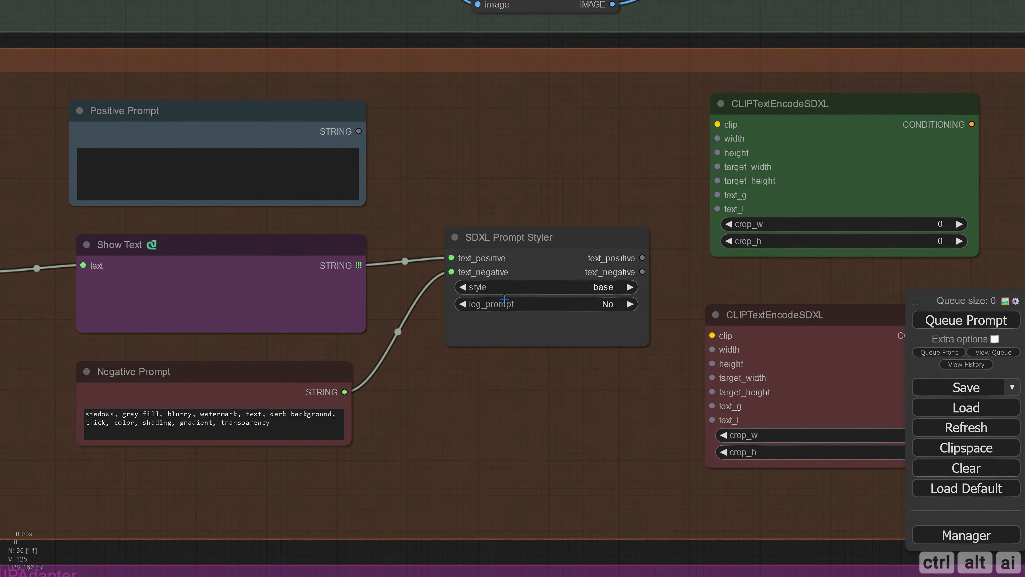
pyautogui.click(606, 288)
pyautogui.click(637, 182)
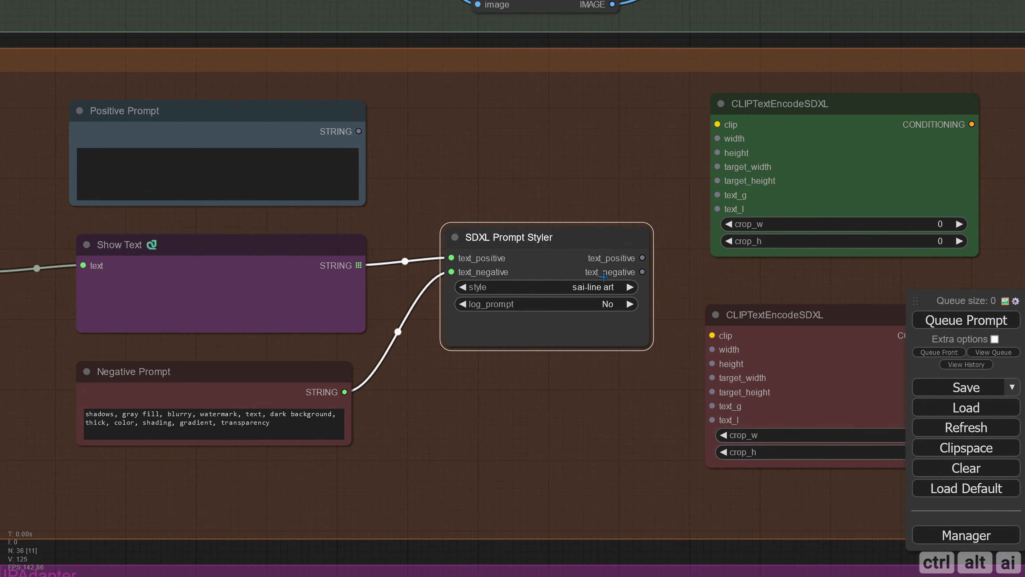
# Step: Connect the styler's text_positive output to text_g and text_l on the green CLIPTextEncodeSDXL node, and text_negative to both on the red one
pyautogui.moveTo(575, 420); pyautogui.dragTo(423, 412)
pyautogui.moveTo(474, 277); pyautogui.dragTo(548, 215)
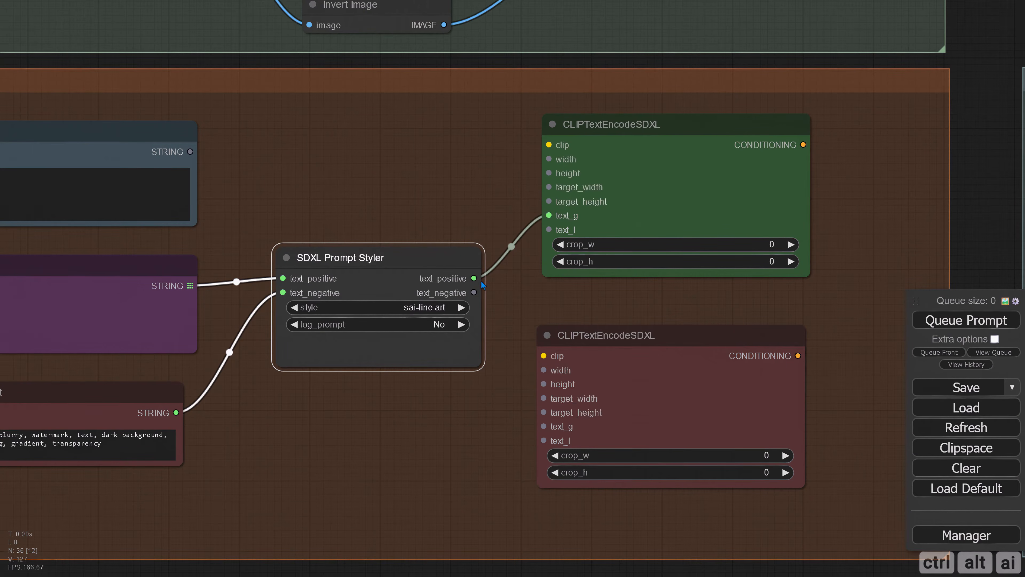
pyautogui.moveTo(474, 277); pyautogui.dragTo(549, 229)
pyautogui.moveTo(473, 292); pyautogui.dragTo(544, 440)
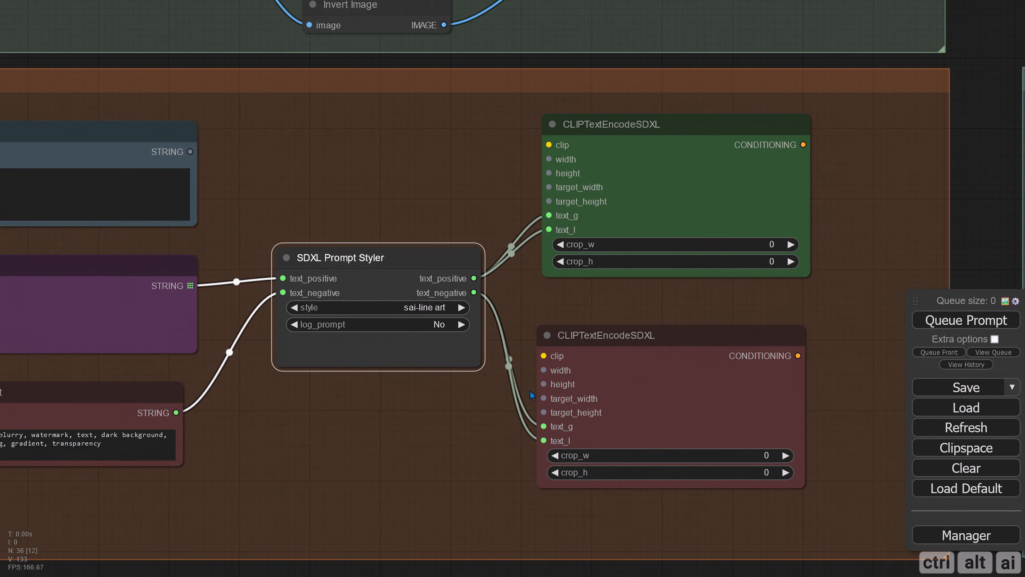
# Step: Align the red CLIPTextEncodeSDXL node directly beneath the green one
pyautogui.moveTo(613, 339); pyautogui.dragTo(619, 340)
pyautogui.click(437, 392)
pyautogui.scroll(-3, 409, 413)
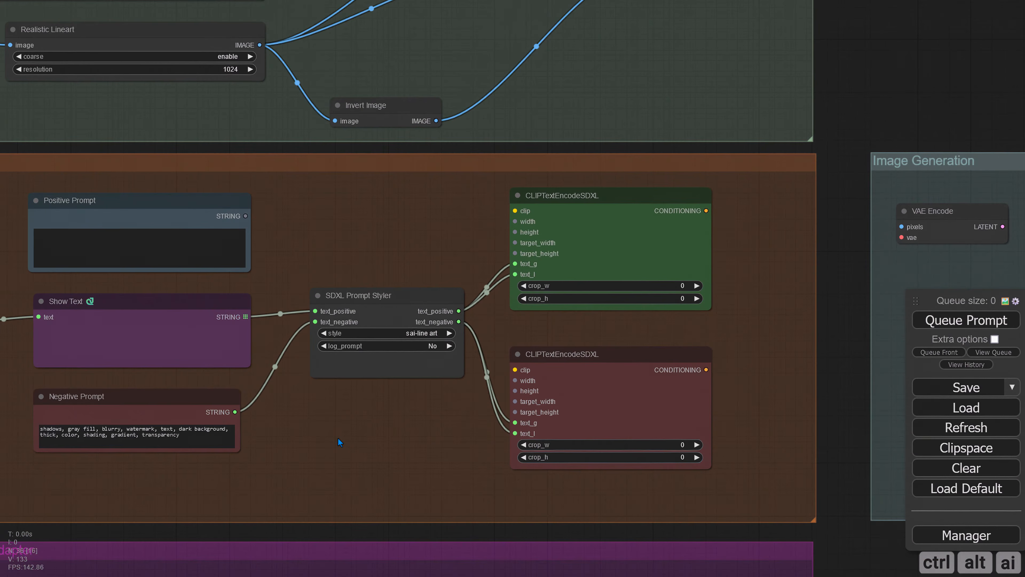
# Step: Connect Load CLIP Vision to clip_vision and Load IPAdapter Model to ipadapter on the Apply IPAdapter node
pyautogui.moveTo(342, 438); pyautogui.dragTo(722, 395)
pyautogui.moveTo(388, 395); pyautogui.dragTo(480, 390)
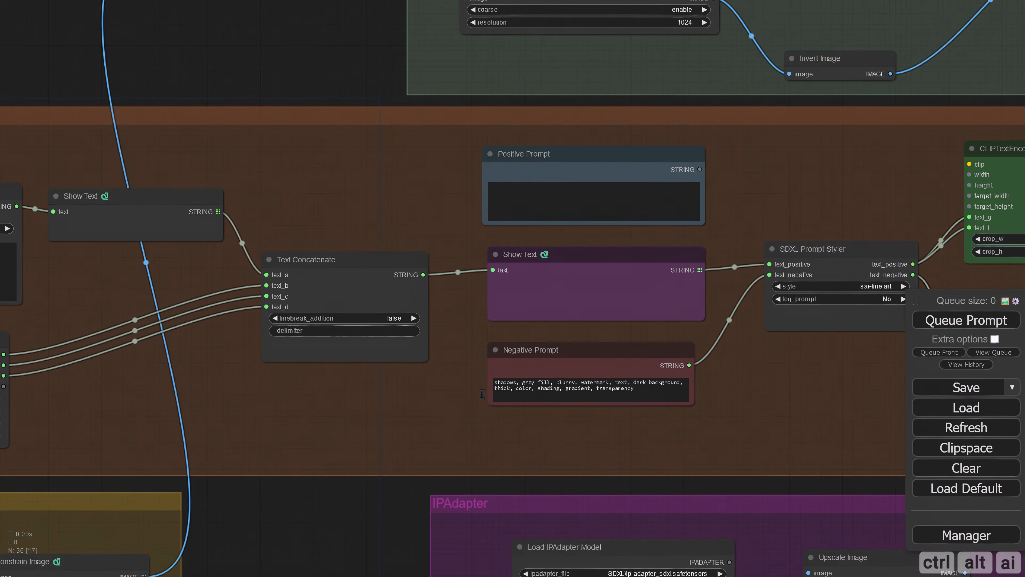
pyautogui.moveTo(348, 409); pyautogui.dragTo(489, 400)
pyautogui.scroll(-7, 489, 401)
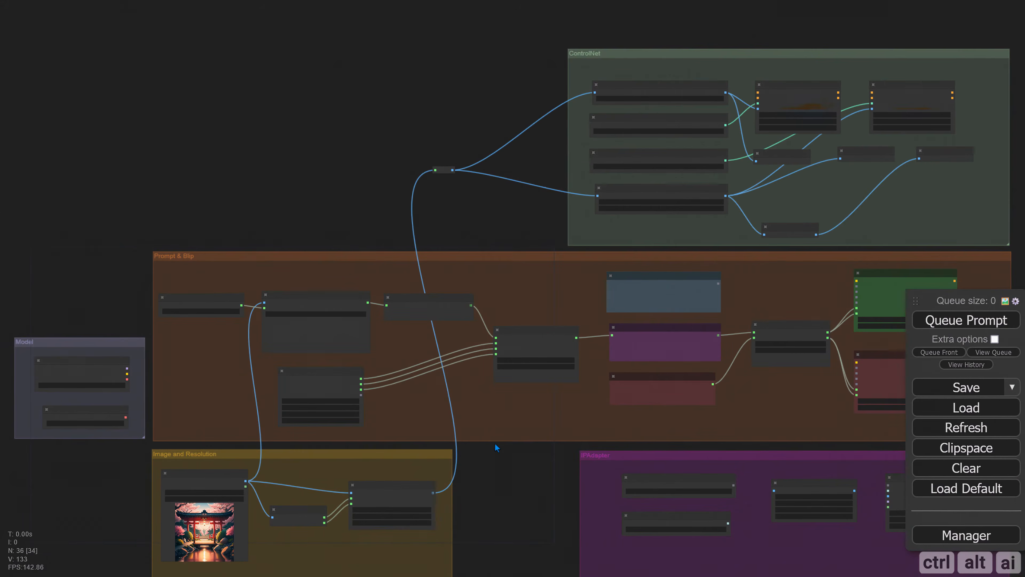
pyautogui.moveTo(497, 488); pyautogui.dragTo(466, 368)
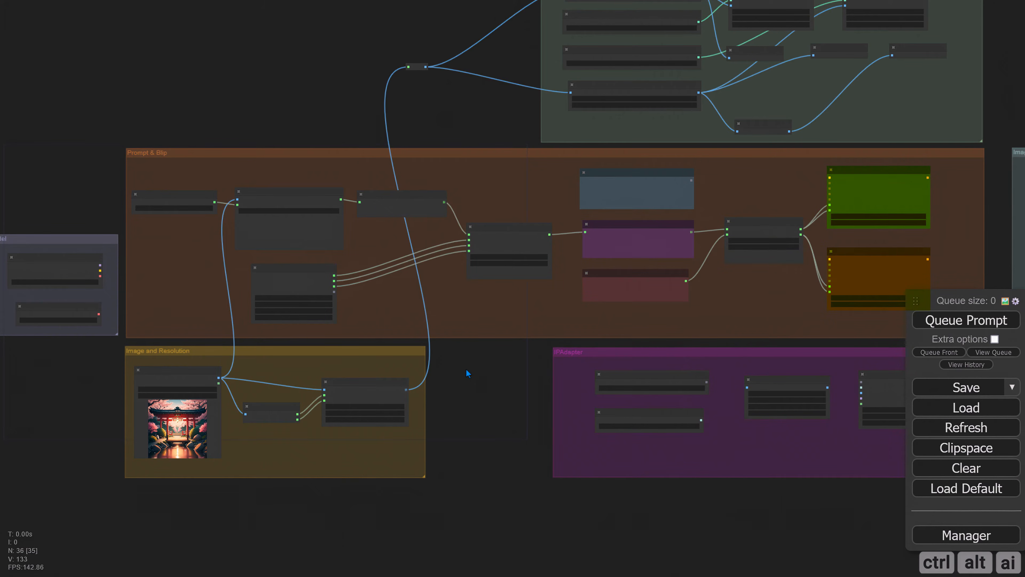
pyautogui.scroll(2, 467, 375)
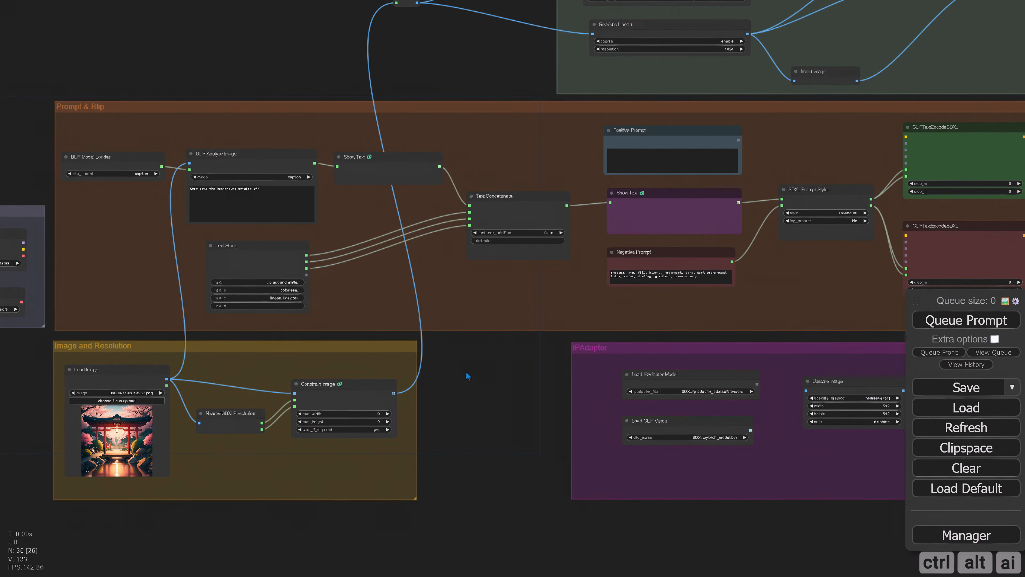
pyautogui.scroll(1, 468, 372)
pyautogui.scroll(2, 469, 373)
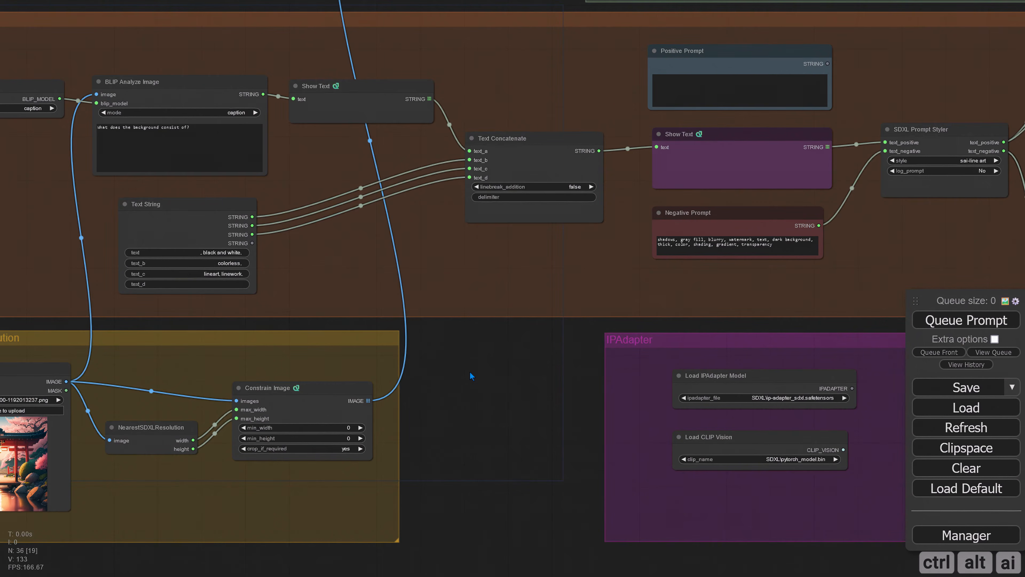
pyautogui.scroll(1, 469, 372)
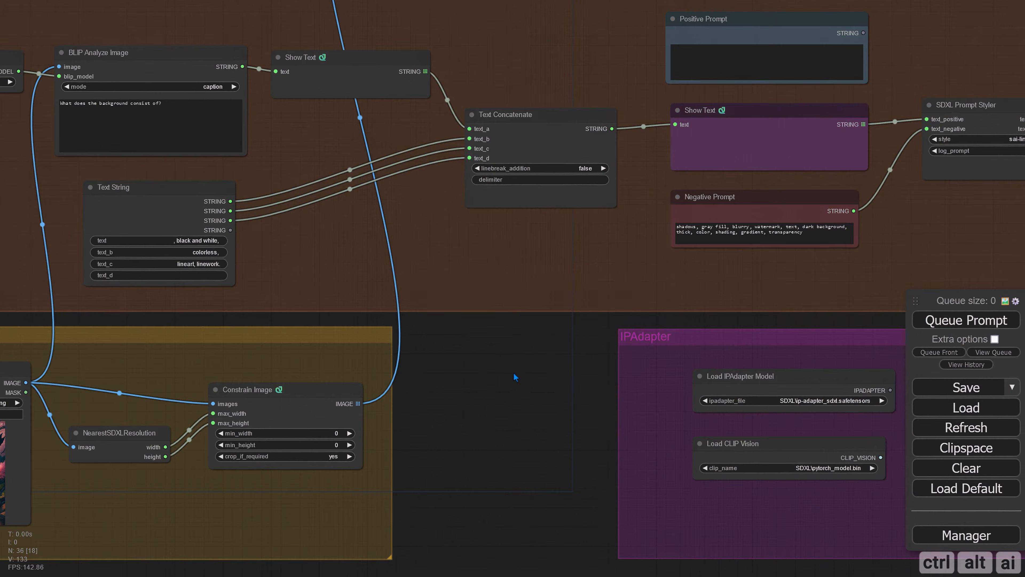
pyautogui.moveTo(513, 373); pyautogui.dragTo(354, 316)
pyautogui.moveTo(636, 499); pyautogui.dragTo(416, 486)
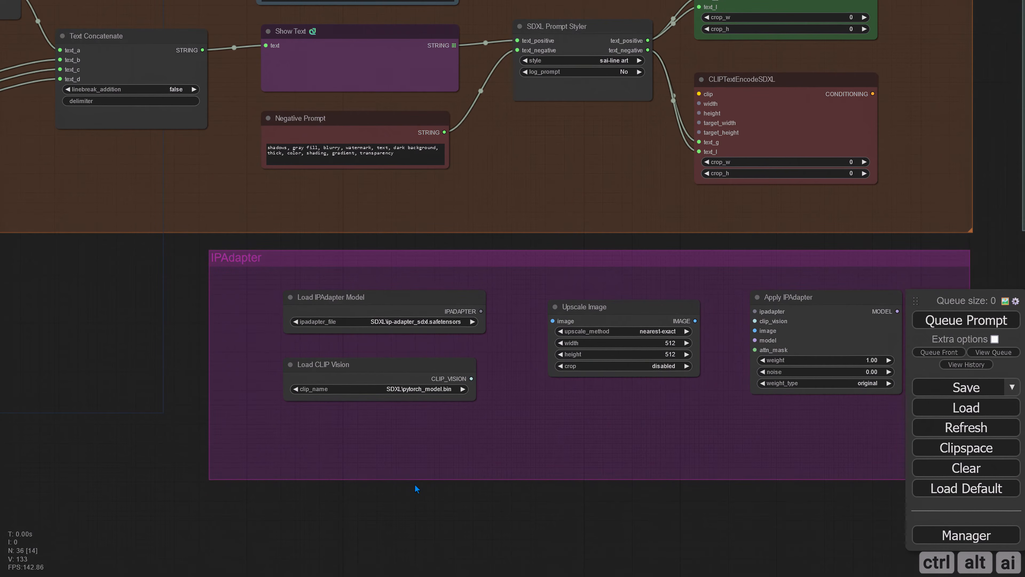
pyautogui.moveTo(488, 495); pyautogui.dragTo(298, 470)
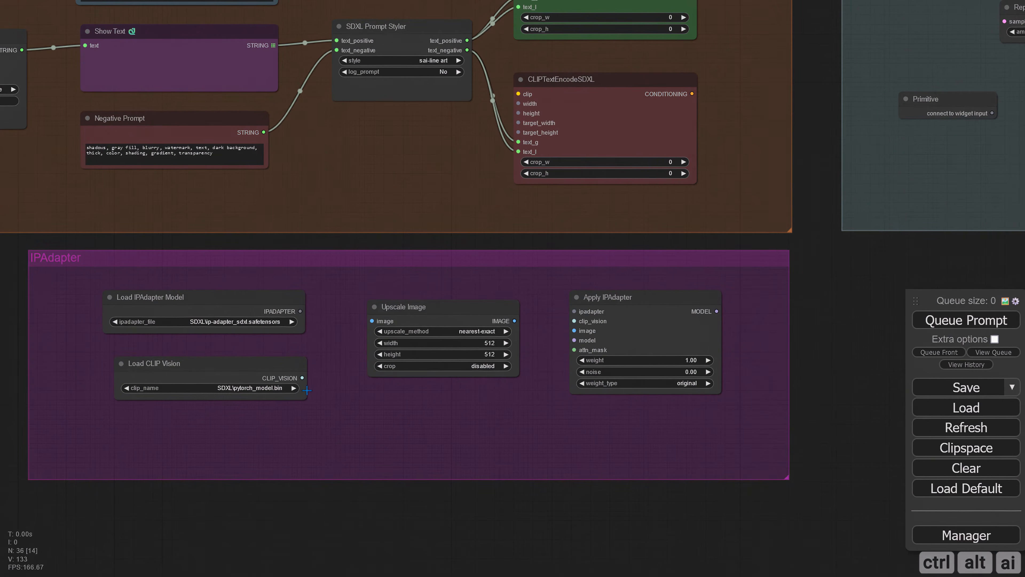
pyautogui.moveTo(302, 377); pyautogui.dragTo(574, 320)
pyautogui.moveTo(301, 311); pyautogui.dragTo(573, 310)
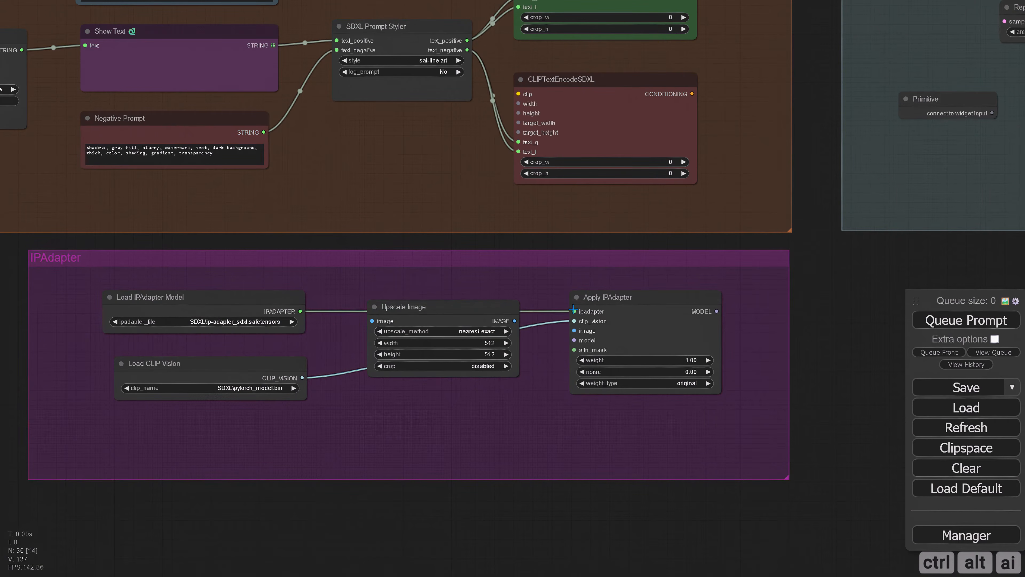
# Step: Move the Image Generation group closer to Prompt & Blip, and shift the ControlNet group rightwards so it partly overhangs Image Generation
pyautogui.scroll(-10, 379, 410)
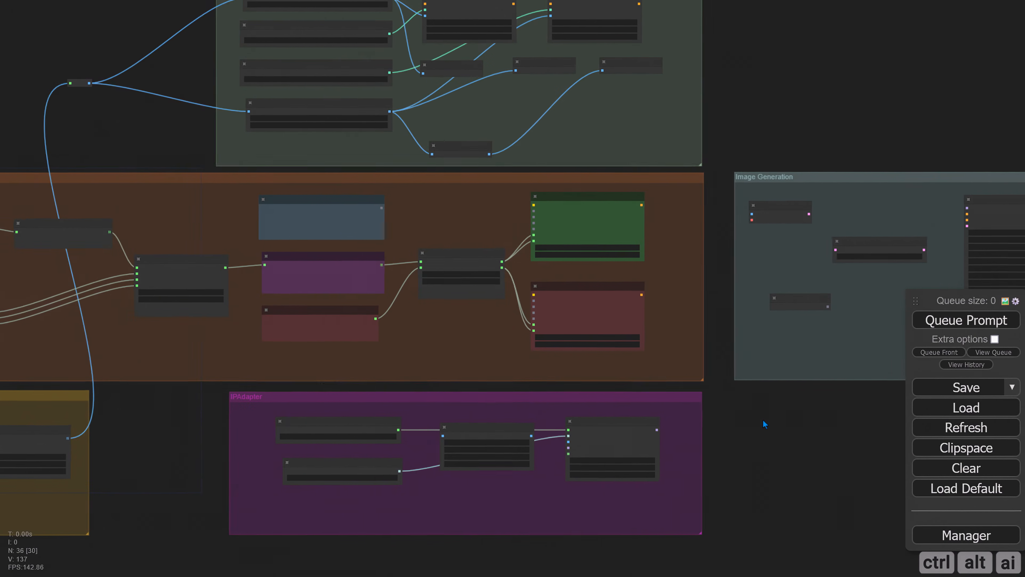
pyautogui.moveTo(755, 422); pyautogui.dragTo(571, 476)
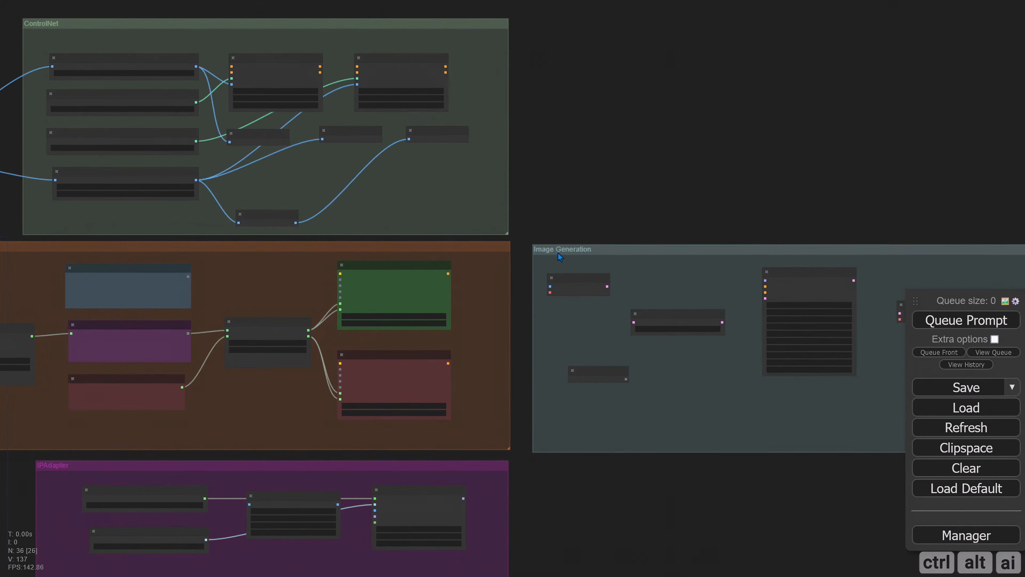
pyautogui.moveTo(367, 30); pyautogui.dragTo(557, 24)
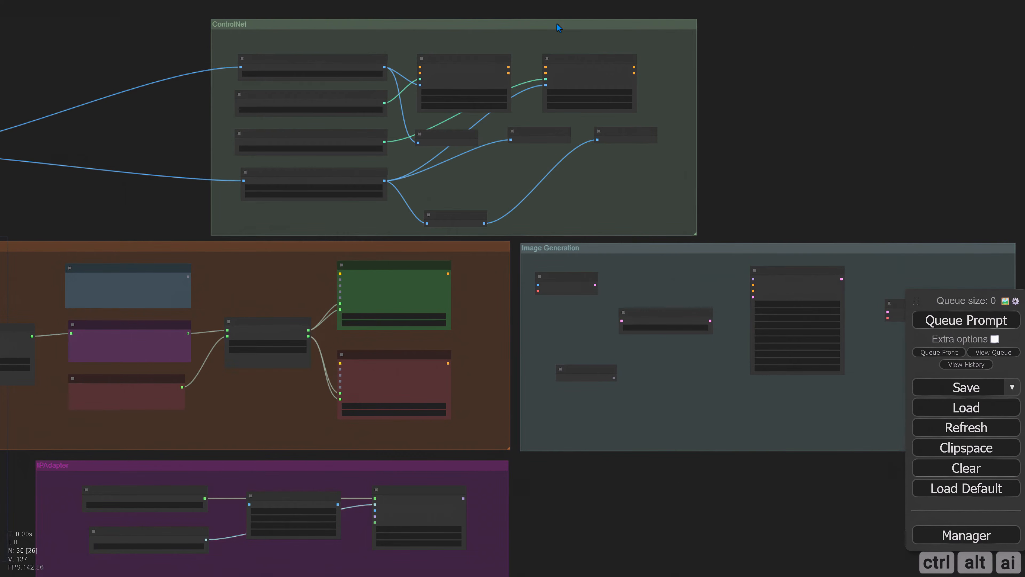
pyautogui.moveTo(611, 516); pyautogui.dragTo(628, 469)
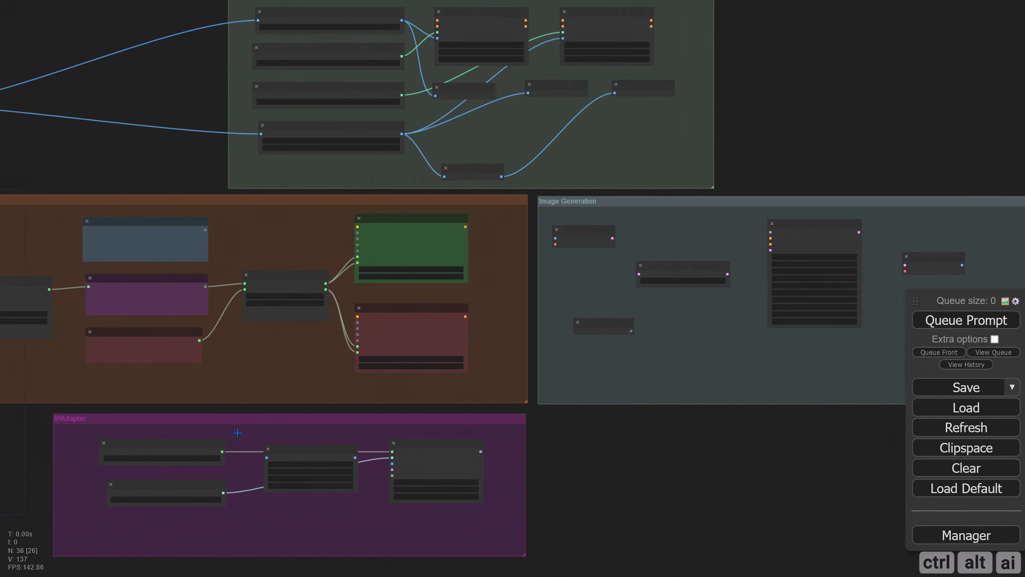
# Step: Connect the Invert Image node's IMAGE output to the pixels input of the VAE Encode node in Image Generation
pyautogui.moveTo(526, 210); pyautogui.dragTo(414, 246)
pyautogui.scroll(3, 410, 235)
pyautogui.scroll(5, 410, 235)
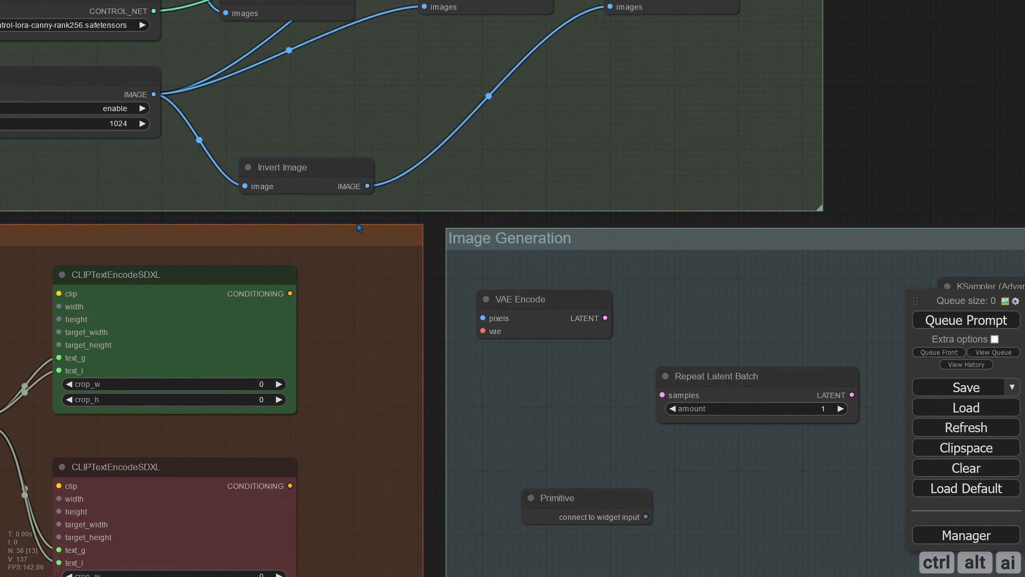
pyautogui.moveTo(357, 223); pyautogui.dragTo(368, 243)
pyautogui.scroll(-2, 395, 277)
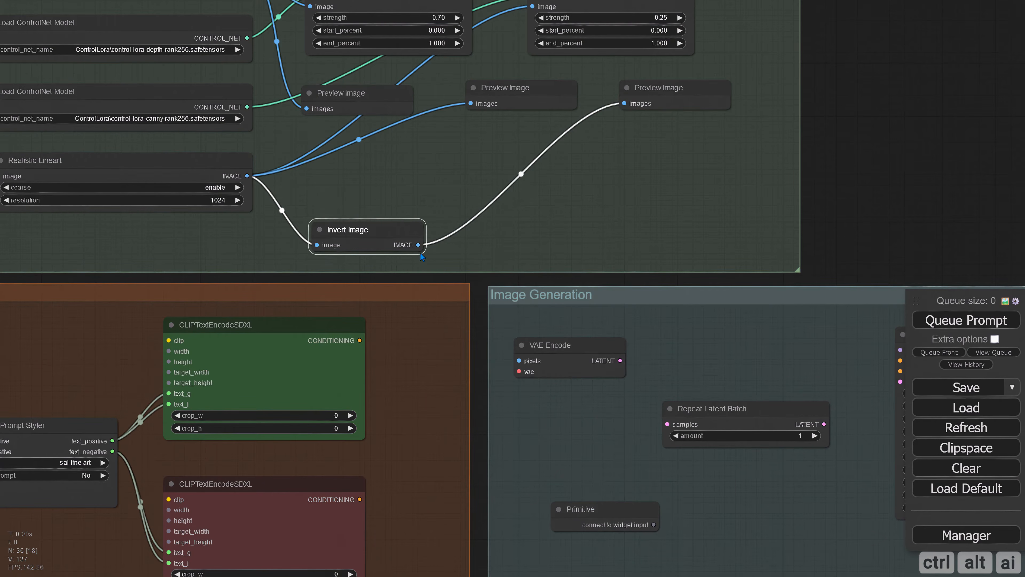
pyautogui.moveTo(418, 244); pyautogui.dragTo(519, 360)
# Step: Connect Invert Image's output to the Upscale Image node's image input, and Upscale Image's output to image on Apply IPAdapter
pyautogui.scroll(-4, 425, 307)
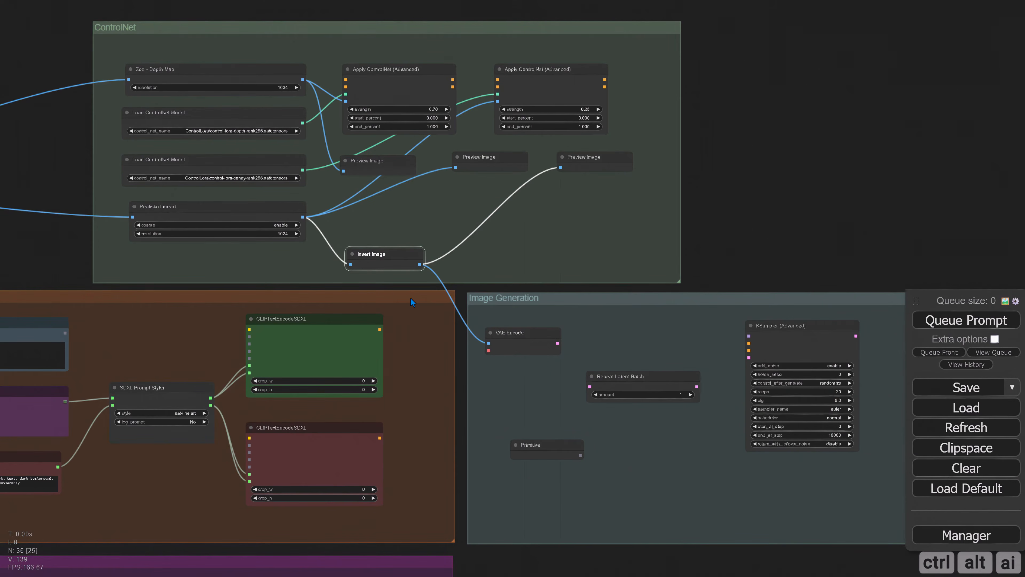
pyautogui.scroll(1, 409, 301)
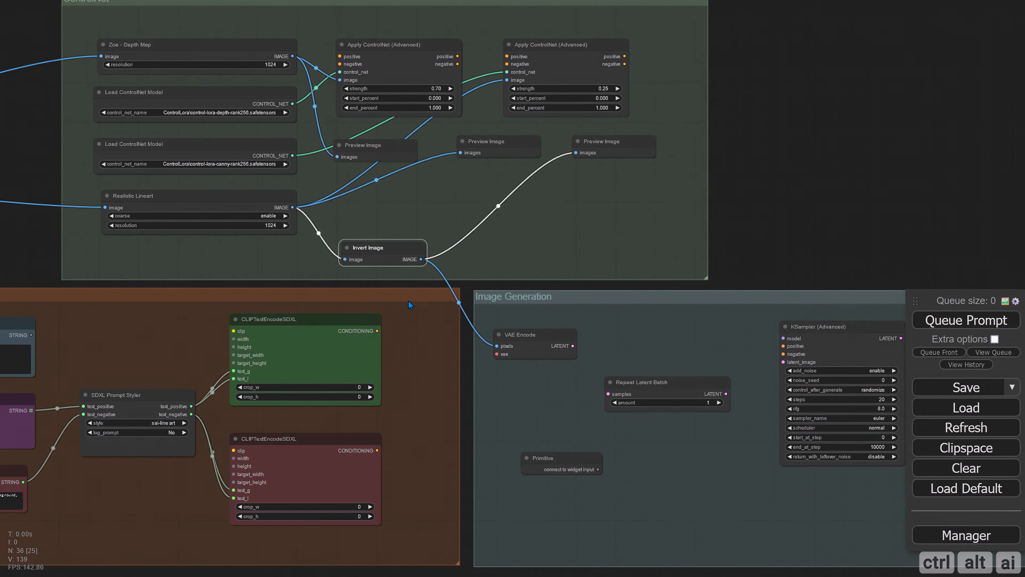
pyautogui.moveTo(736, 241); pyautogui.dragTo(775, 132)
pyautogui.moveTo(578, 483); pyautogui.dragTo(643, 451)
pyautogui.scroll(-1, 575, 153)
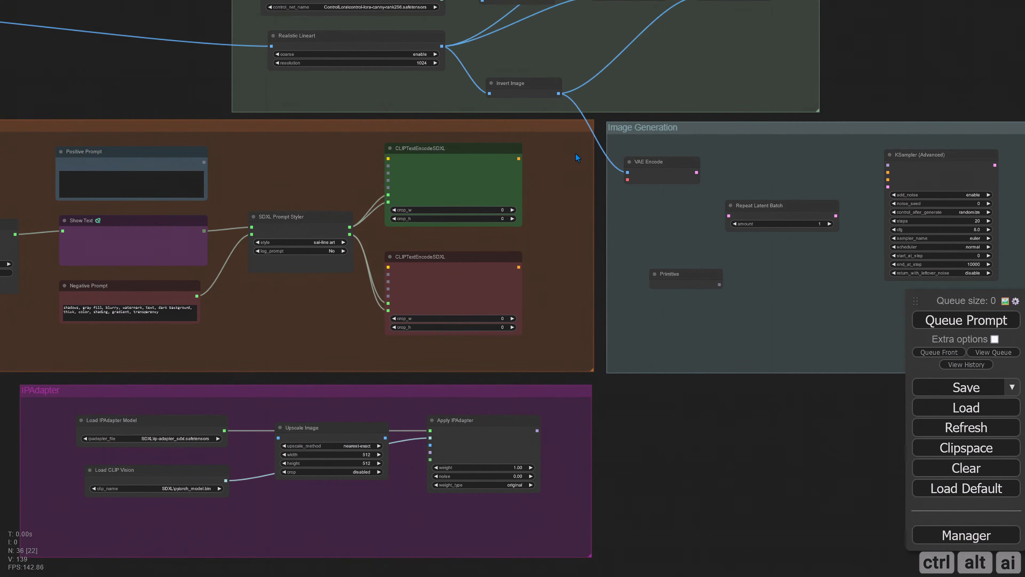
pyautogui.moveTo(557, 93); pyautogui.dragTo(279, 437)
pyautogui.scroll(3, 259, 422)
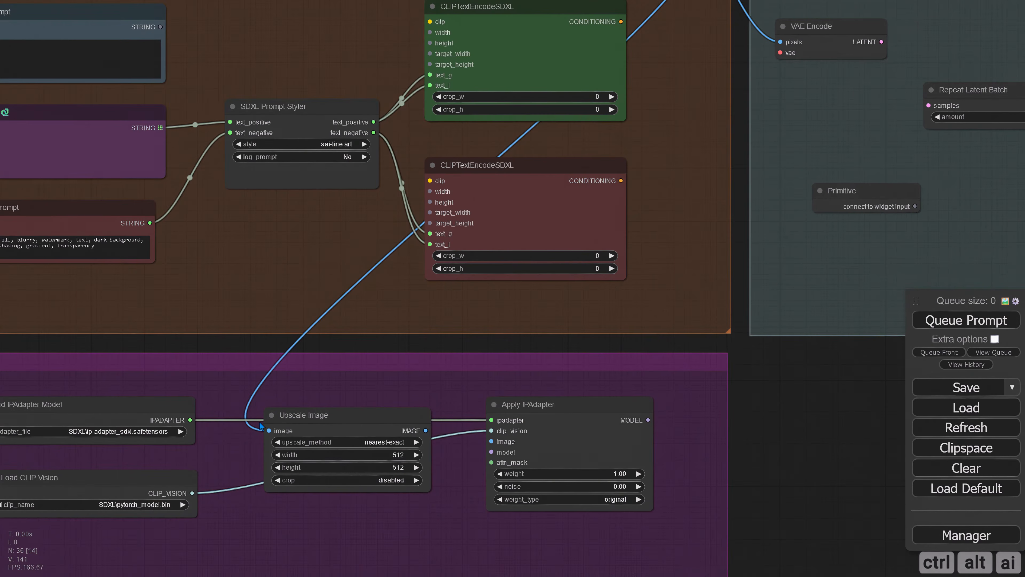
pyautogui.scroll(1, 214, 343)
pyautogui.moveTo(541, 421); pyautogui.dragTo(606, 432)
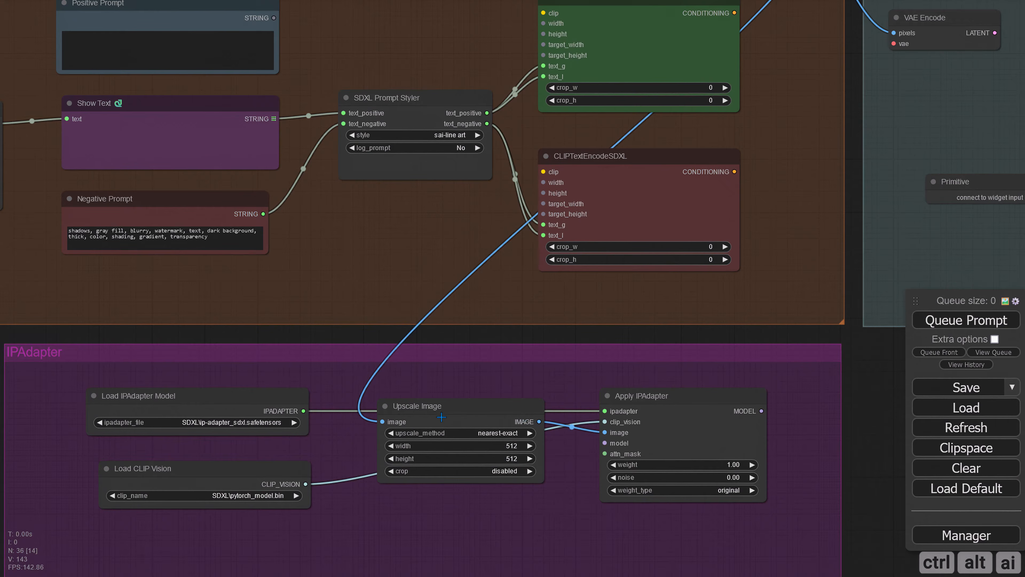
# Step: Add a Reroute node above the SDXL Prompt Styler, fed by the width output of NearestSDXLResolution
pyautogui.scroll(-5, 480, 389)
pyautogui.scroll(-2, 479, 390)
pyautogui.scroll(4, 242, 360)
pyautogui.moveTo(145, 407); pyautogui.dragTo(337, 422)
pyautogui.scroll(1, 365, 406)
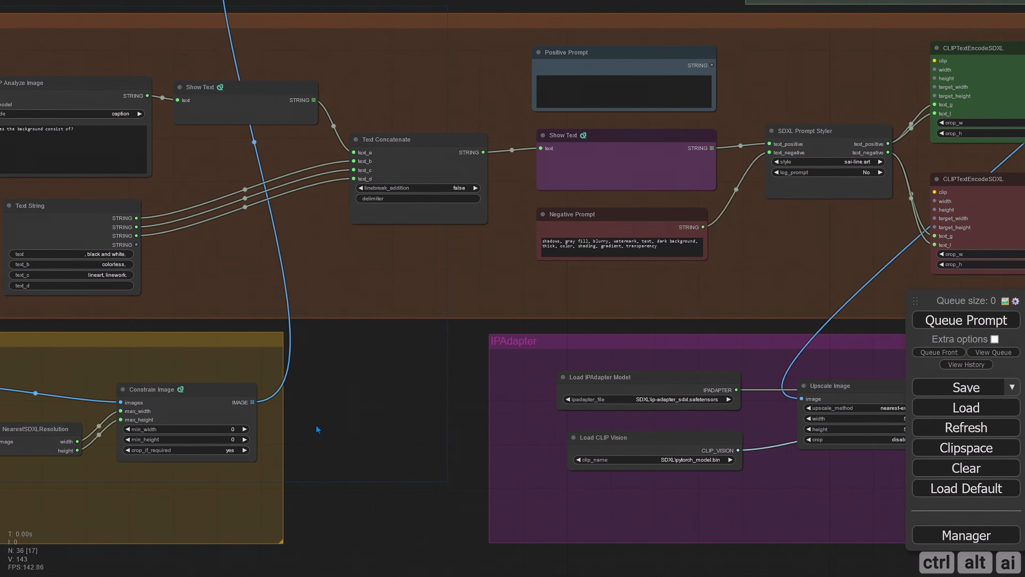
pyautogui.moveTo(78, 441); pyautogui.dragTo(800, 73)
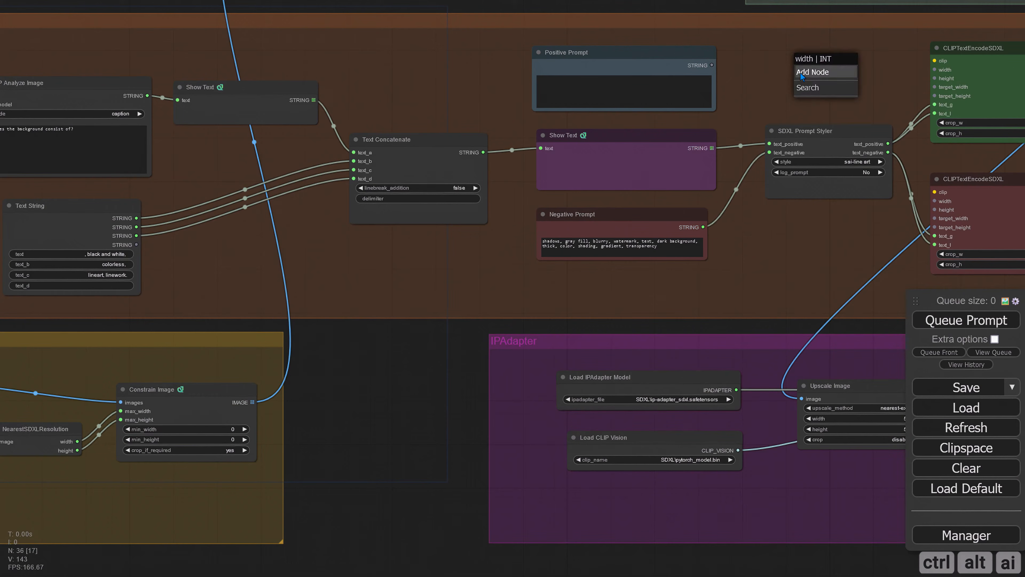
pyautogui.click(813, 77)
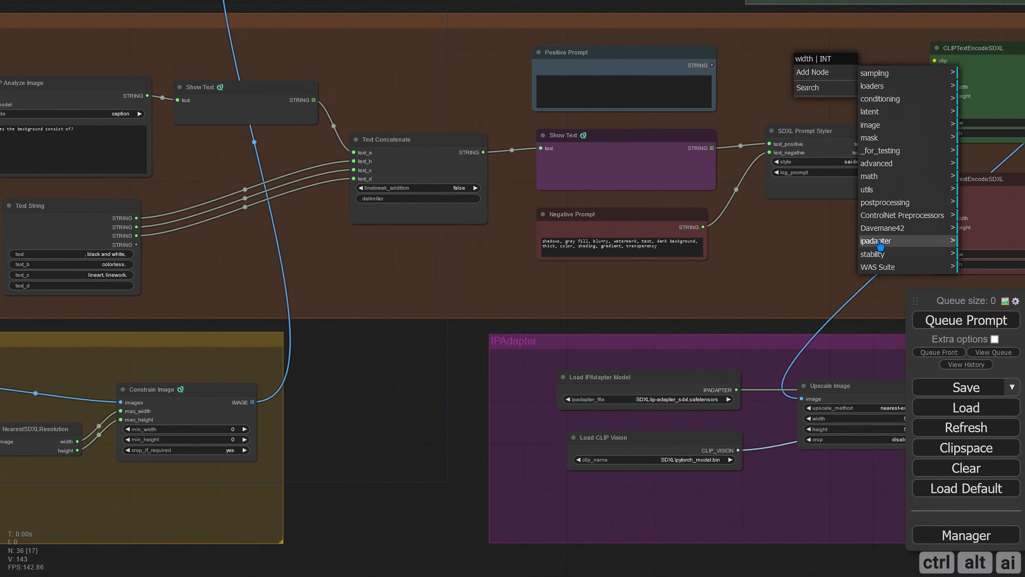
pyautogui.click(880, 189)
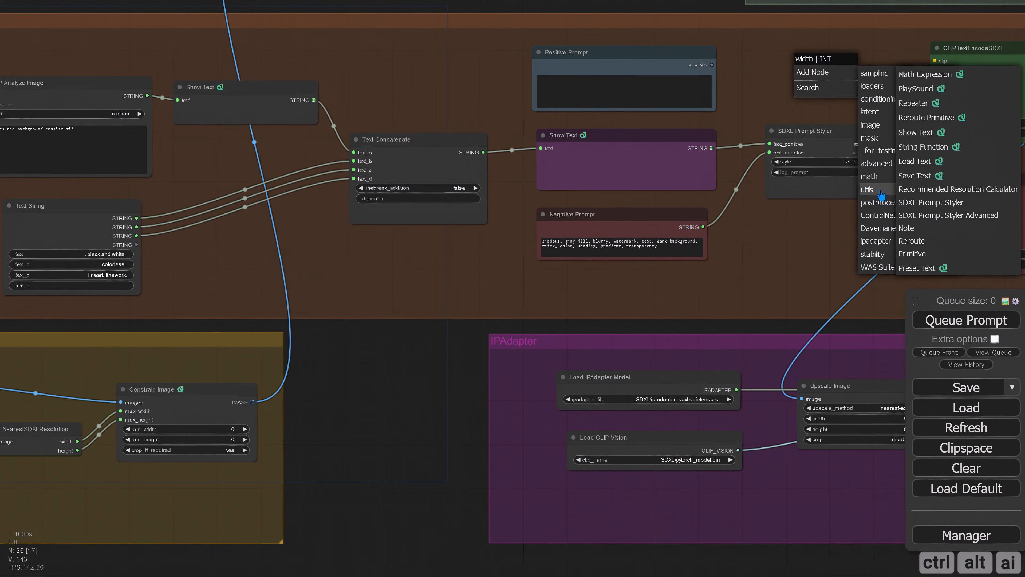
pyautogui.click(903, 240)
pyautogui.click(821, 79)
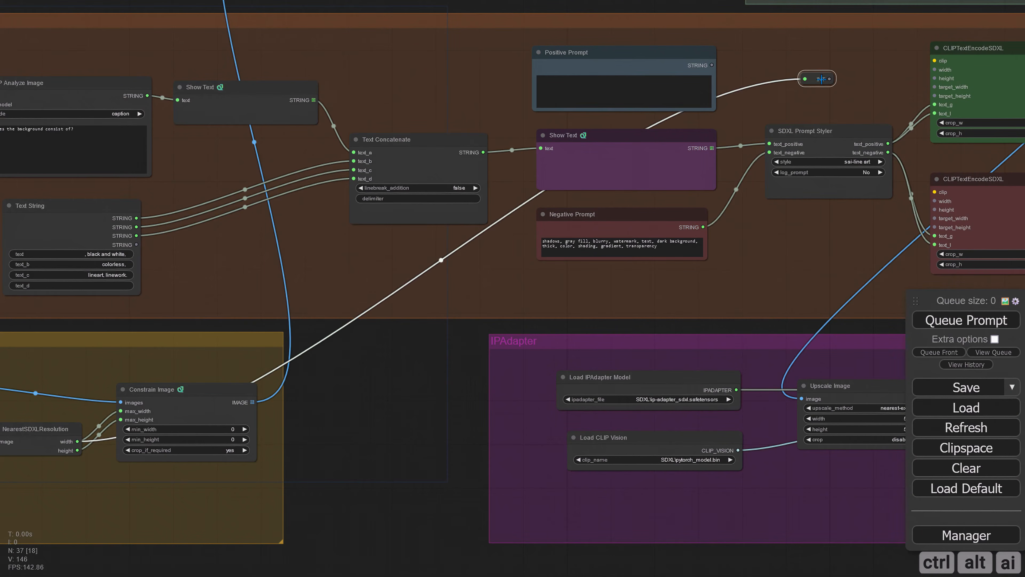
# Step: Start adding a node below the SDXL Prompt Styler, fed by the height output of NearestSDXLResolution
pyautogui.moveTo(403, 382); pyautogui.dragTo(357, 384)
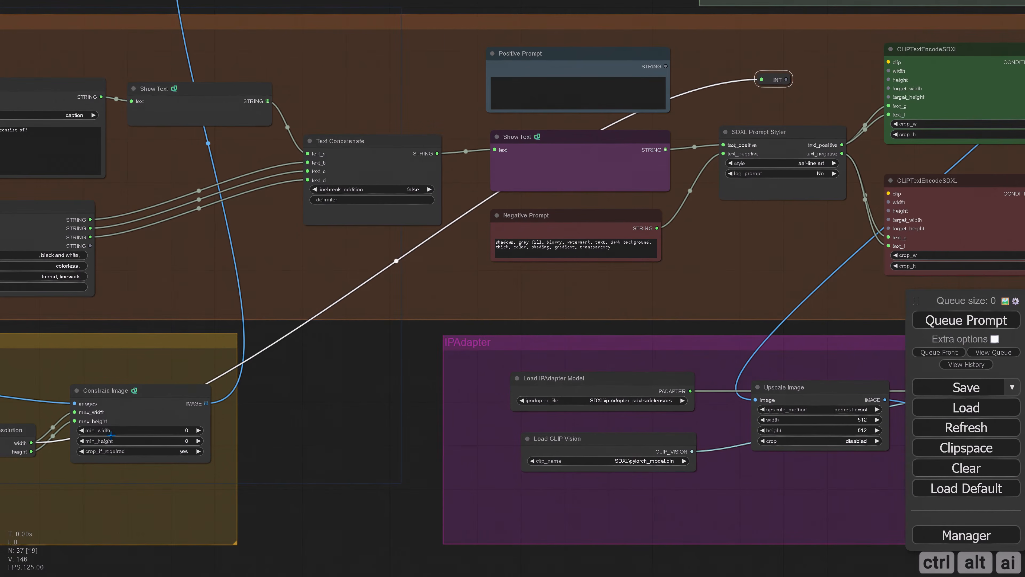
pyautogui.moveTo(31, 451); pyautogui.dragTo(770, 213)
pyautogui.click(786, 231)
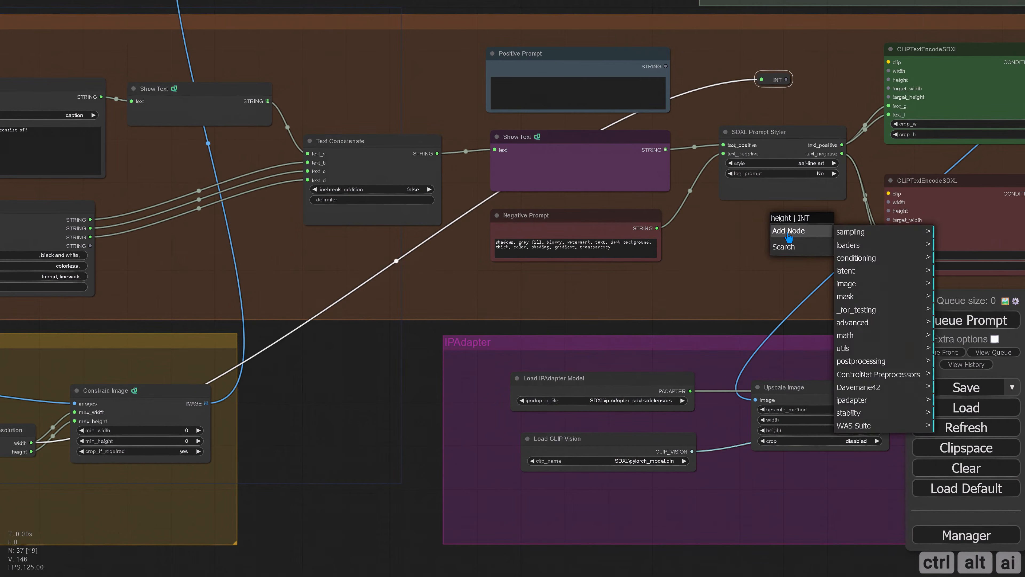
# Step: Add a Reroute node on the resolution node's height output and align it beneath the existing width reroute
pyautogui.click(856, 351)
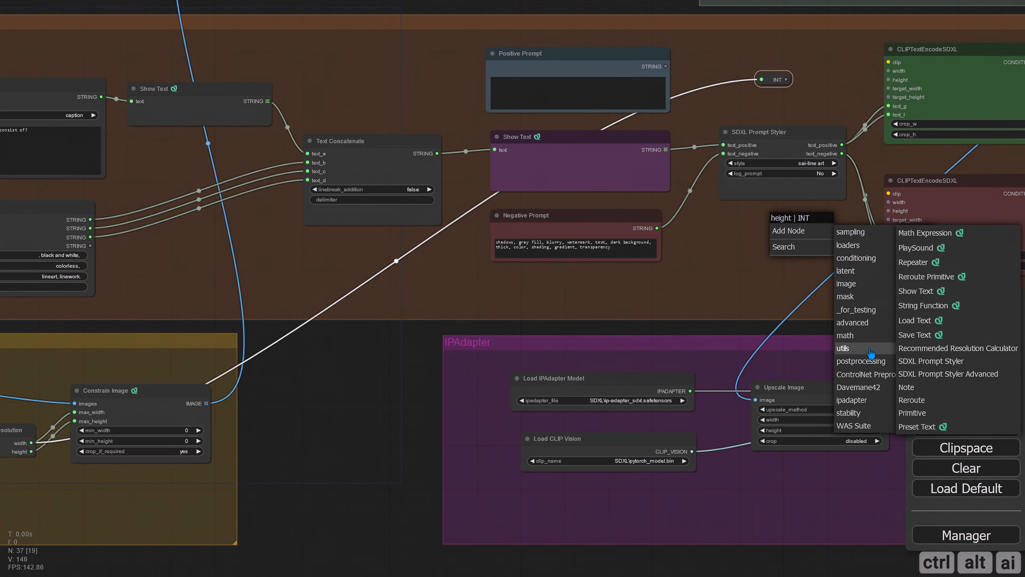
pyautogui.click(911, 400)
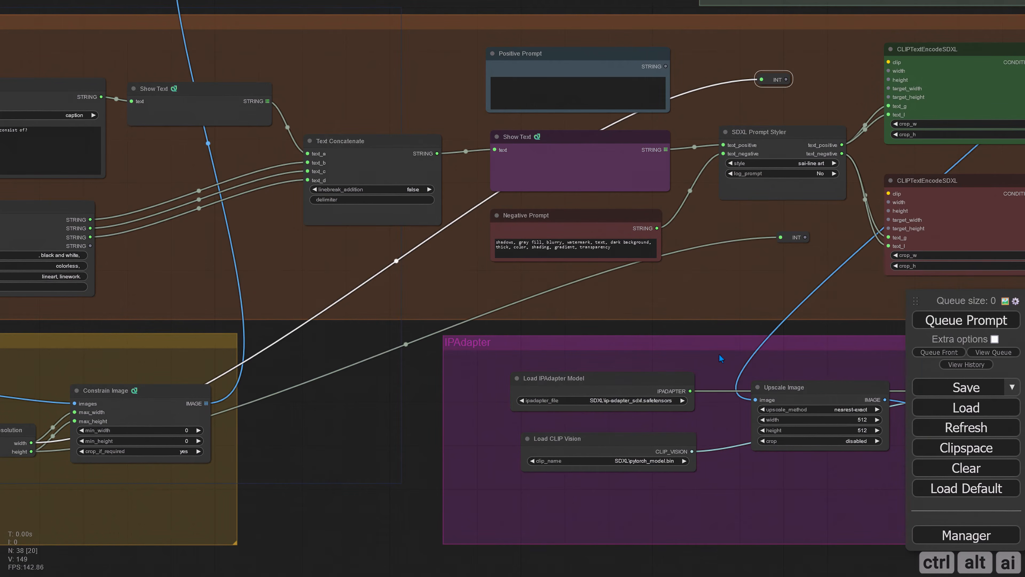
pyautogui.moveTo(771, 260); pyautogui.dragTo(571, 267)
pyautogui.moveTo(278, 355); pyautogui.dragTo(63, 439)
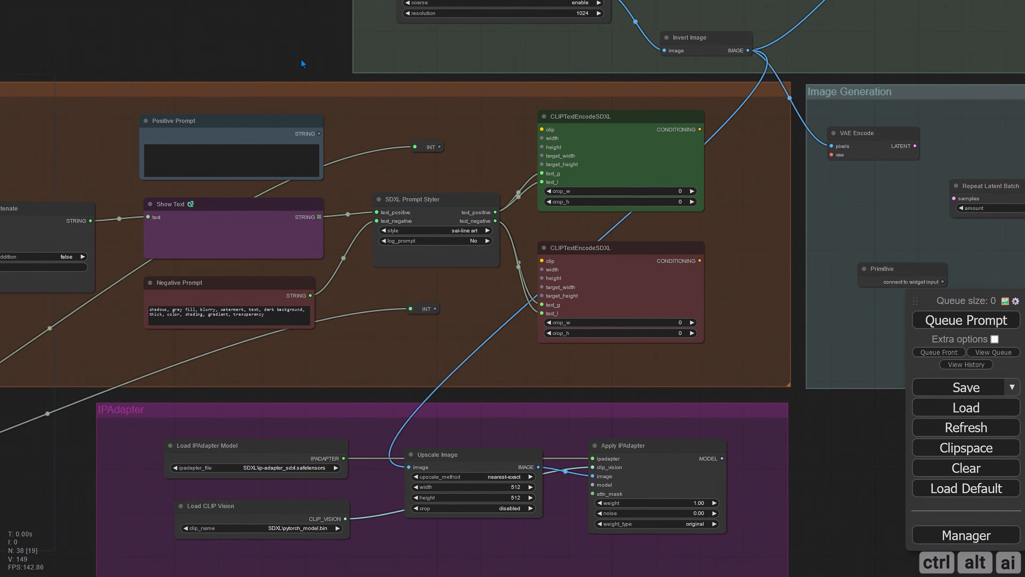
# Step: Connect the width reroute to the width and target_width inputs of both CLIPTextEncodeSDXL nodes
pyautogui.moveTo(301, 59); pyautogui.dragTo(244, 81)
pyautogui.scroll(3, 363, 169)
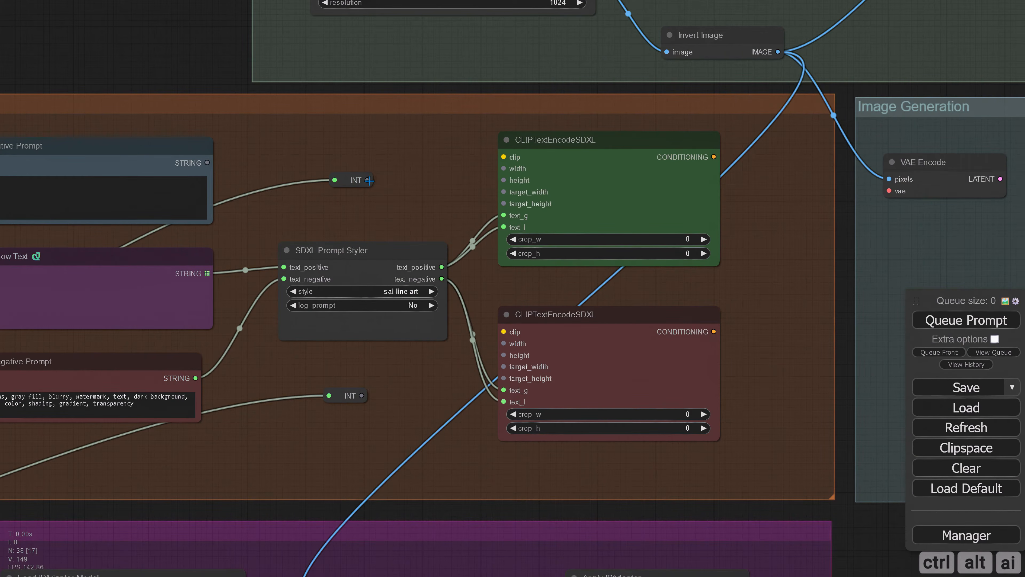
pyautogui.moveTo(368, 180); pyautogui.dragTo(507, 167)
pyautogui.moveTo(368, 180); pyautogui.dragTo(507, 193)
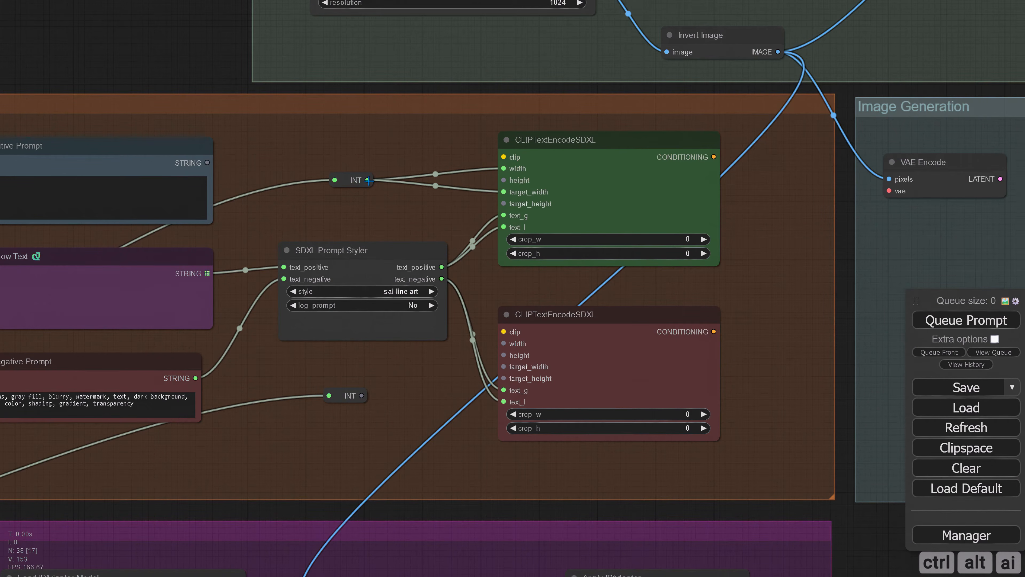
pyautogui.moveTo(368, 181); pyautogui.dragTo(499, 343)
pyautogui.moveTo(368, 181); pyautogui.dragTo(504, 367)
# Step: Connect the height reroute to the height and target_height inputs of both CLIPTextEncodeSDXL nodes
pyautogui.moveTo(351, 398); pyautogui.dragTo(358, 394)
pyautogui.moveTo(400, 367); pyautogui.dragTo(503, 180)
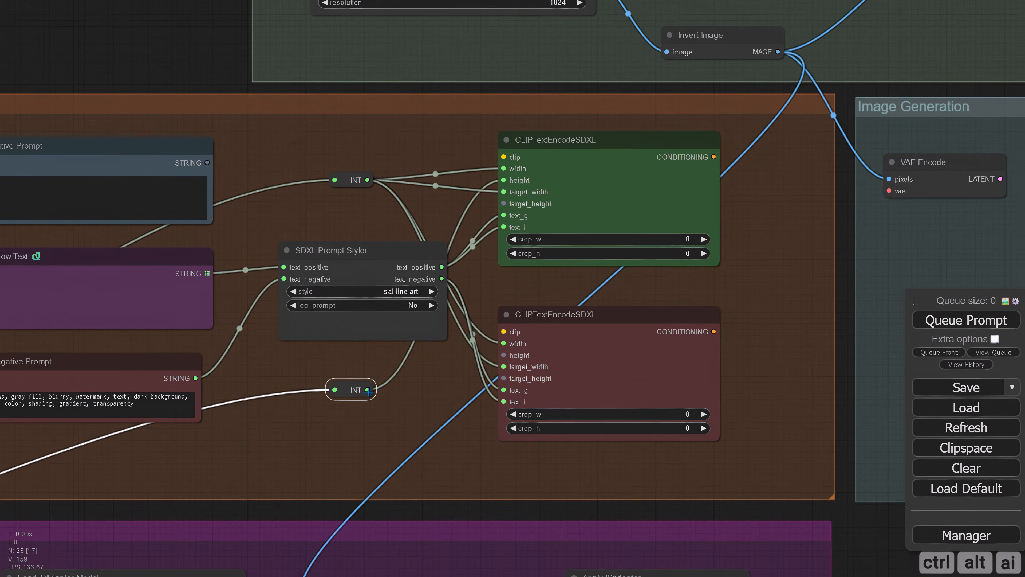
pyautogui.moveTo(367, 390); pyautogui.dragTo(503, 204)
pyautogui.moveTo(367, 390); pyautogui.dragTo(504, 355)
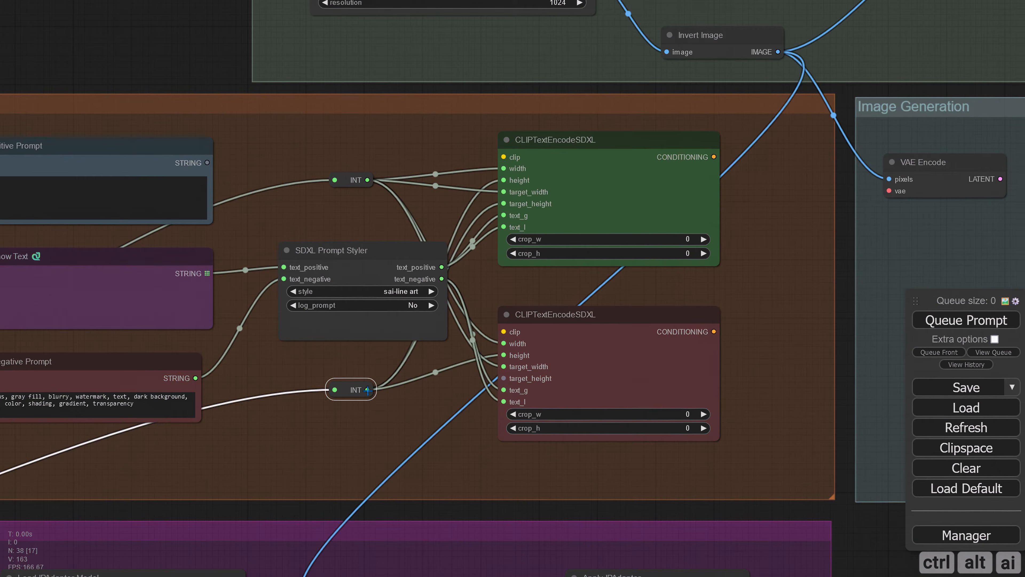
pyautogui.moveTo(367, 390); pyautogui.dragTo(503, 378)
# Step: Connect the model output of the loader beside the Prompt & Blip group to the Apply IPAdapter node's model input
pyautogui.scroll(-3, 423, 387)
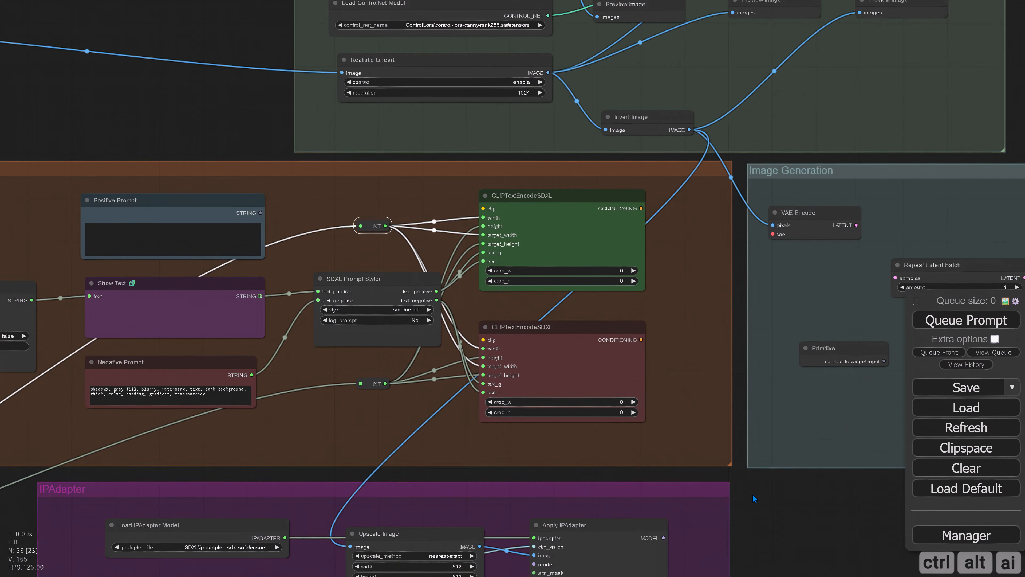
pyautogui.moveTo(12, 553); pyautogui.dragTo(401, 386)
pyautogui.scroll(-2, 172, 427)
pyautogui.scroll(-2, 411, 386)
pyautogui.scroll(3, 412, 386)
pyautogui.scroll(-4, 417, 385)
pyautogui.scroll(2, 107, 252)
pyautogui.scroll(-1, 107, 252)
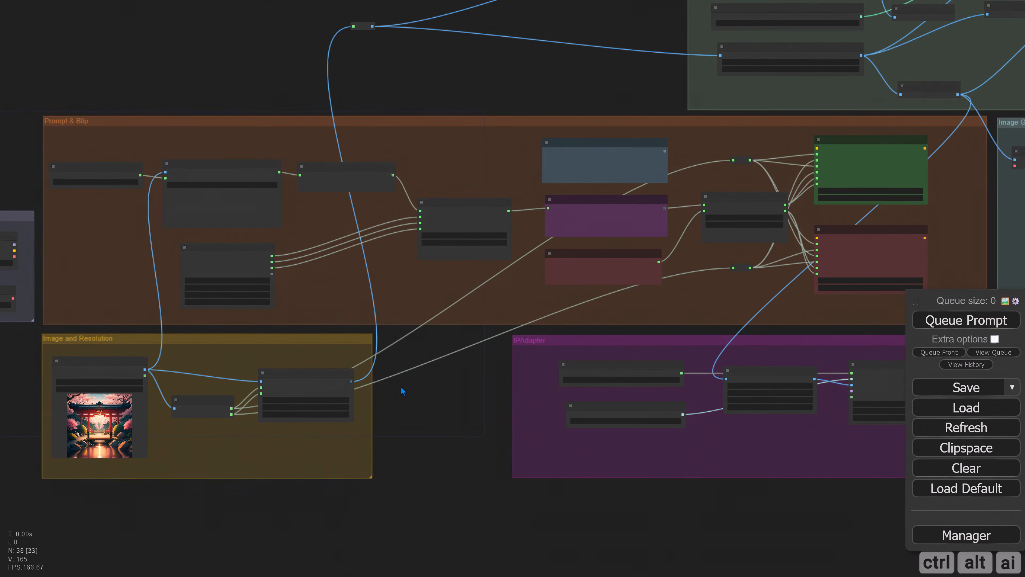
pyautogui.moveTo(15, 244); pyautogui.dragTo(850, 388)
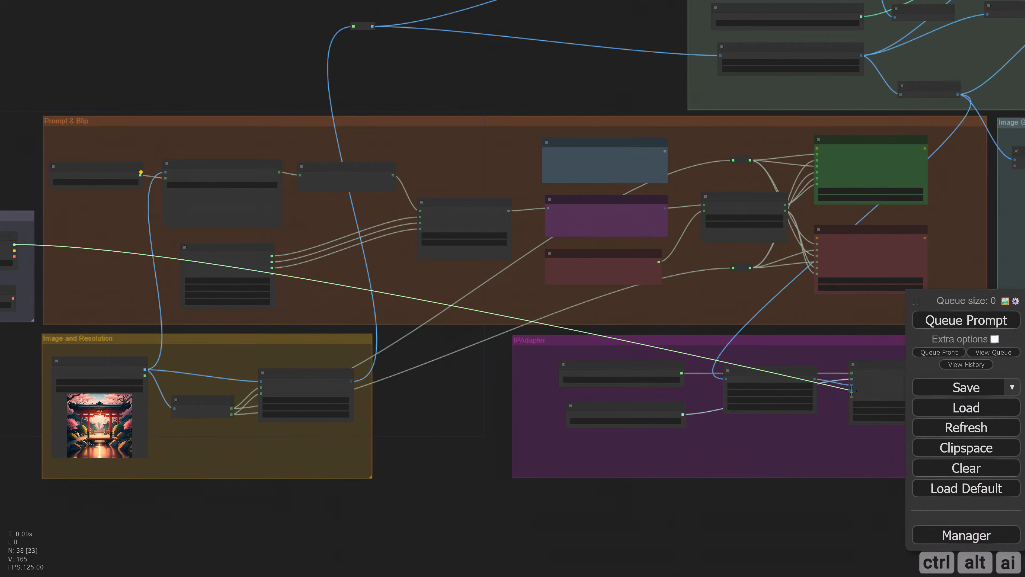
# Step: Add a Reroute node on the VAE output and place it beside the red CLIPTextEncodeSDXL node, near the Image Generation group
pyautogui.scroll(5, 511, 433)
pyautogui.scroll(-5, 511, 433)
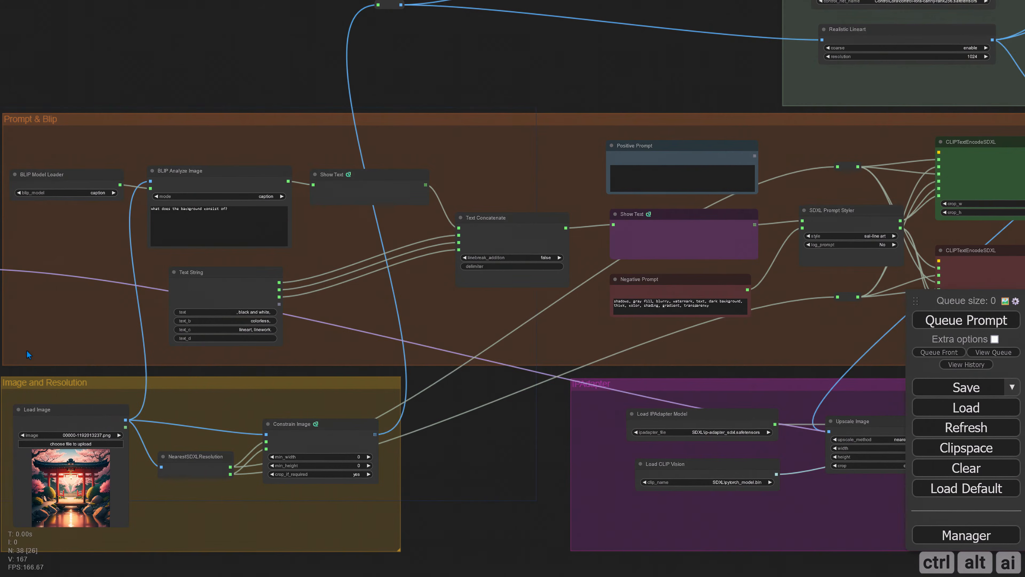
pyautogui.scroll(3, 511, 433)
pyautogui.moveTo(561, 410); pyautogui.dragTo(681, 410)
pyautogui.scroll(3, 462, 430)
pyautogui.moveTo(462, 430); pyautogui.dragTo(397, 403)
pyautogui.scroll(-2, 250, 398)
pyautogui.scroll(-4, 397, 403)
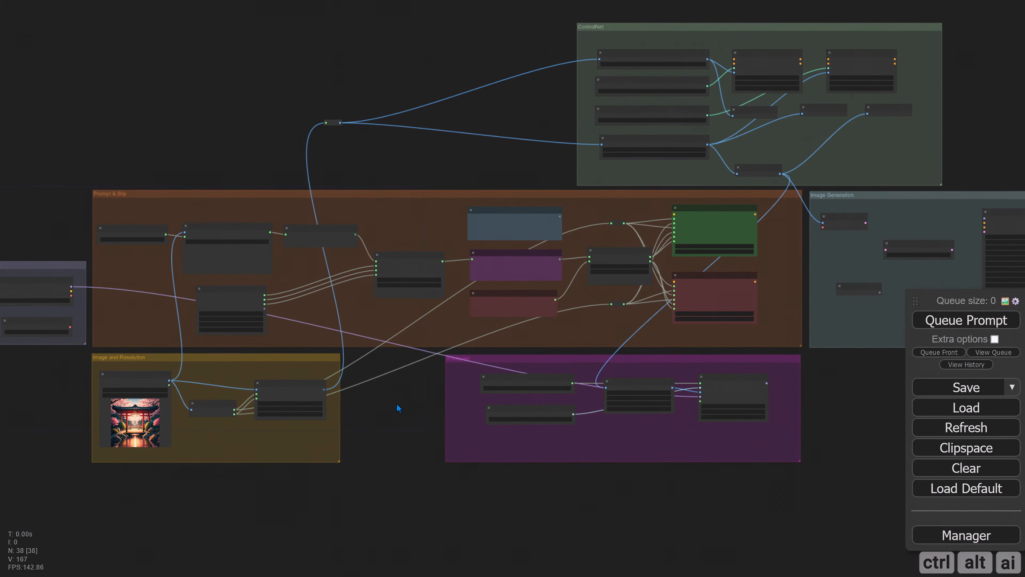
pyautogui.moveTo(71, 327); pyautogui.dragTo(777, 313)
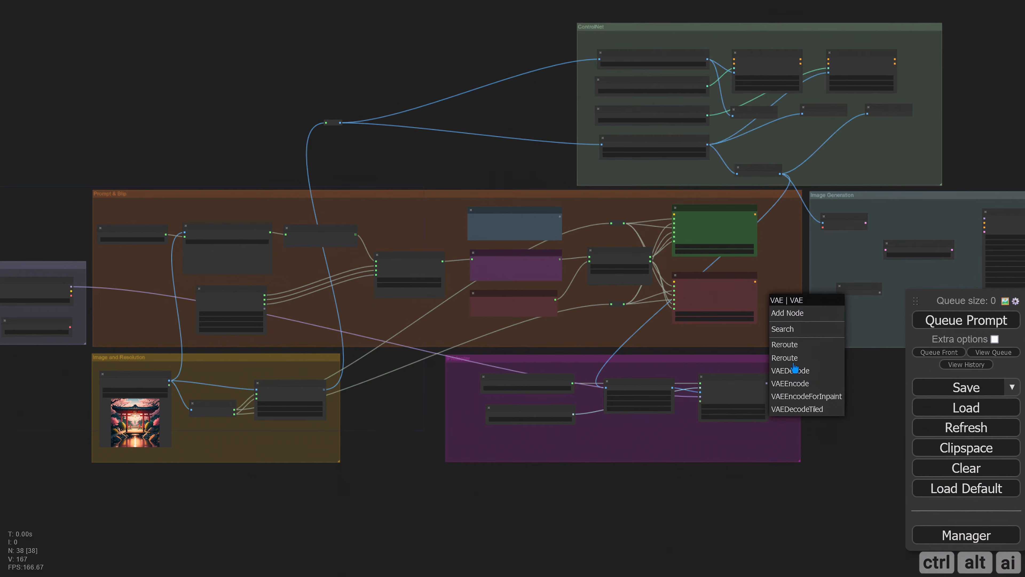
pyautogui.click(791, 344)
pyautogui.moveTo(803, 356); pyautogui.dragTo(491, 314)
# Step: Connect the VAE reroute to the vae inputs of the VAE Encode and VAE Decode nodes
pyautogui.scroll(5, 489, 315)
pyautogui.moveTo(543, 473); pyautogui.dragTo(473, 490)
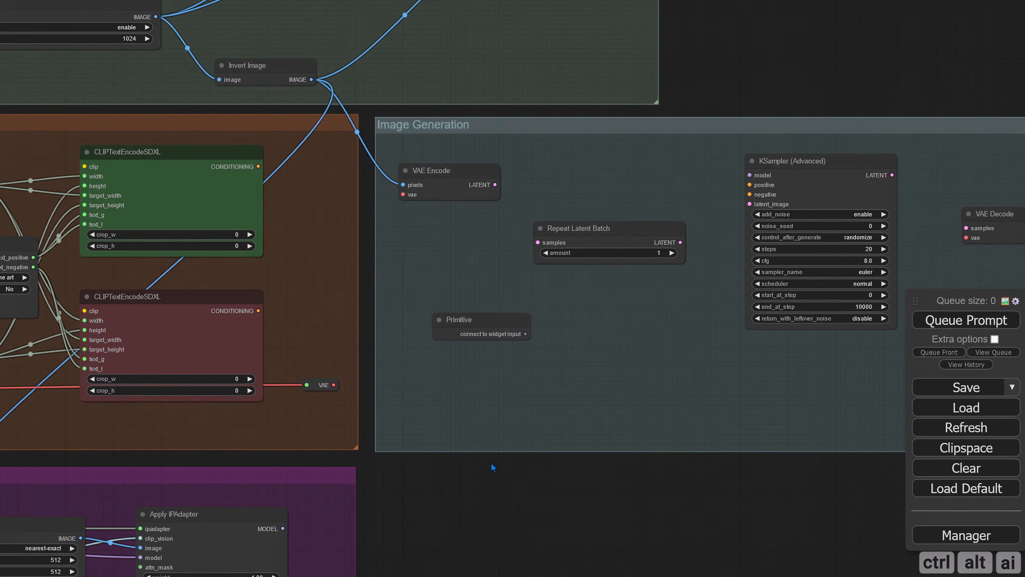
pyautogui.moveTo(317, 385); pyautogui.dragTo(403, 194)
pyautogui.moveTo(481, 487); pyautogui.dragTo(287, 479)
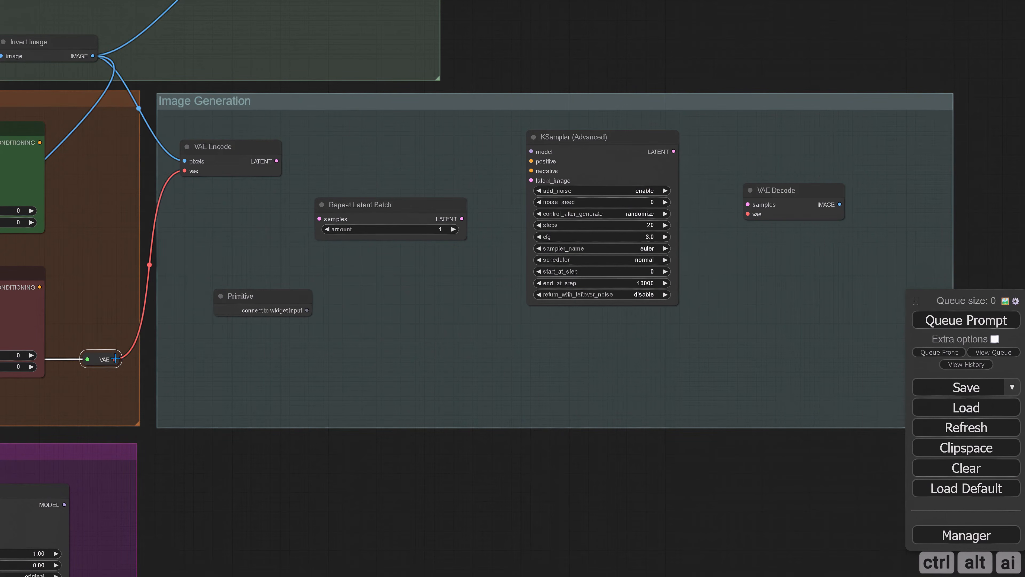
pyautogui.moveTo(116, 359); pyautogui.dragTo(750, 214)
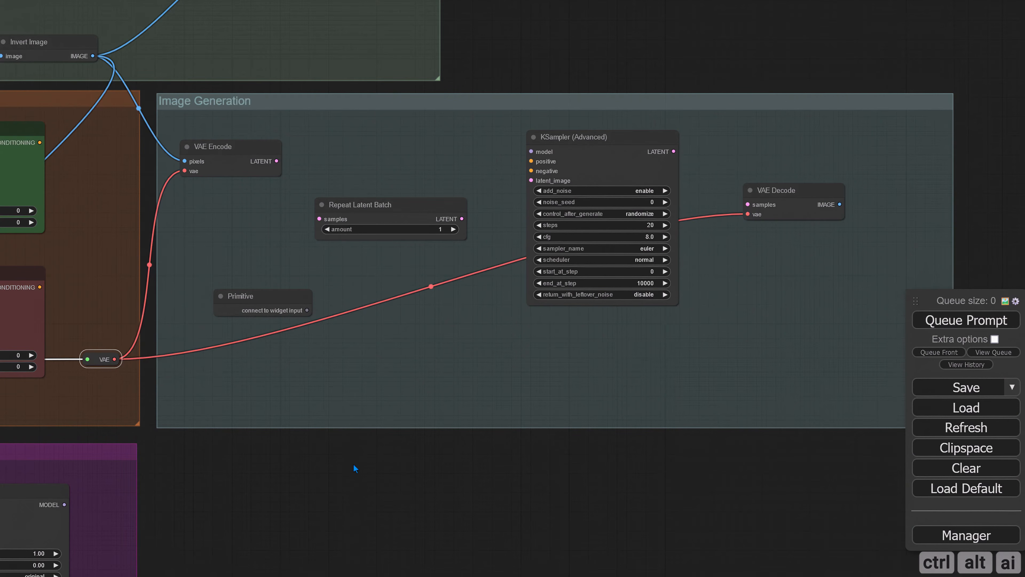
# Step: Route Apply IPAdapter's model output through a new Reroute node above the VAE reroute into the KSampler (Advanced) model input
pyautogui.moveTo(353, 465); pyautogui.dragTo(686, 361)
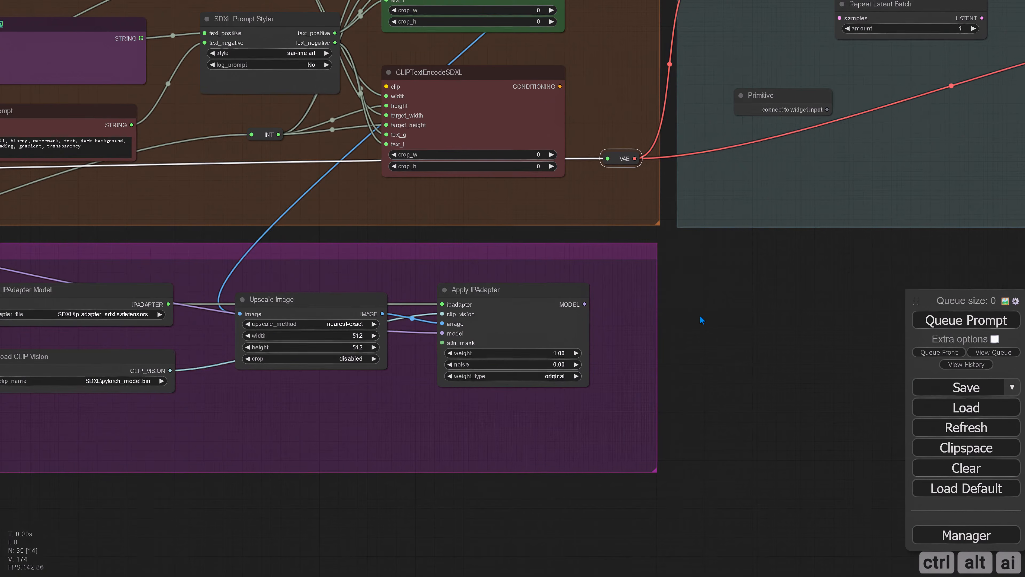
pyautogui.moveTo(700, 318); pyautogui.dragTo(478, 403)
pyautogui.scroll(-1, 557, 400)
pyautogui.moveTo(353, 425); pyautogui.dragTo(377, 240)
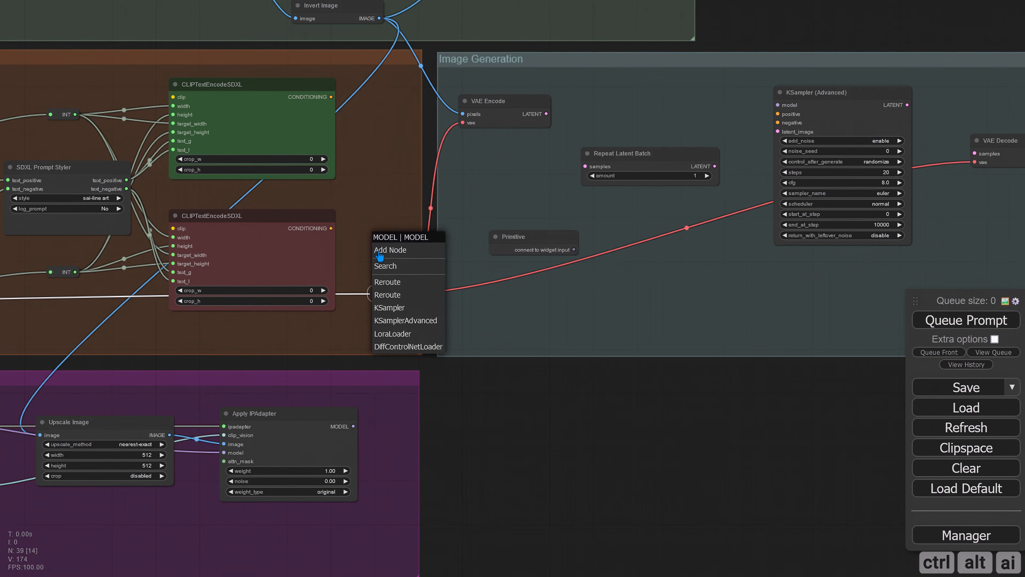
pyautogui.click(399, 284)
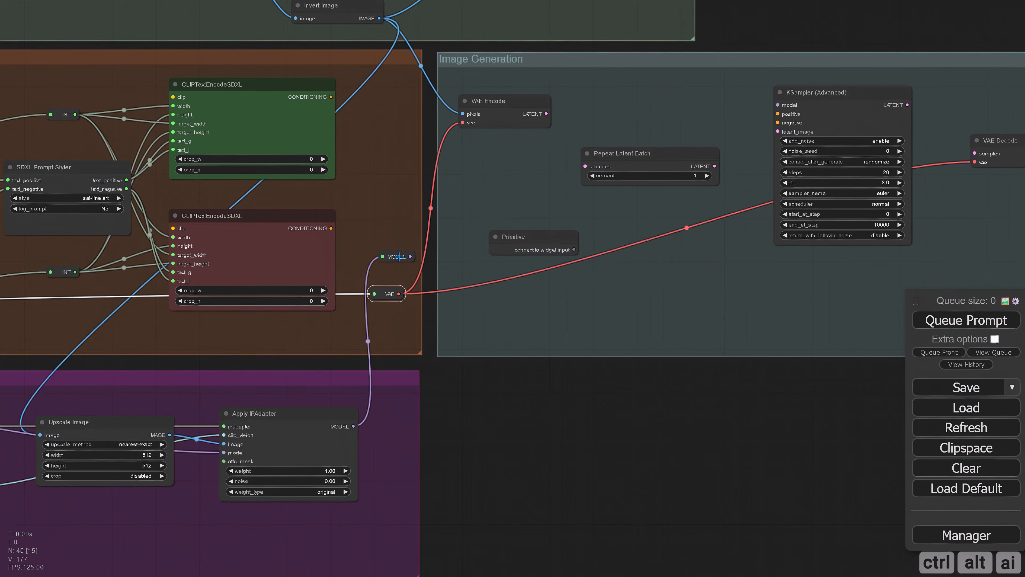
pyautogui.moveTo(398, 257); pyautogui.dragTo(390, 268)
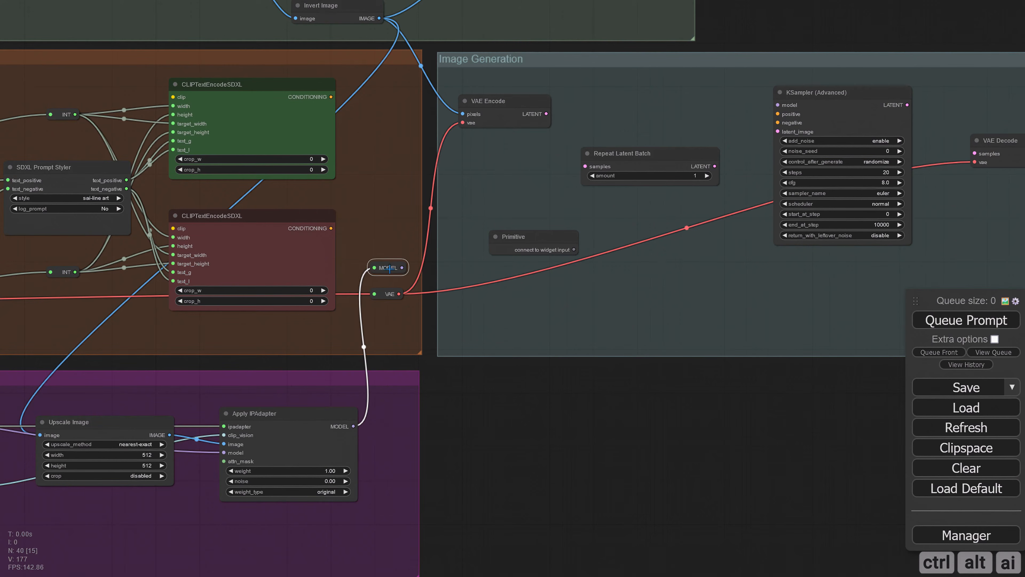
pyautogui.moveTo(511, 402); pyautogui.dragTo(415, 446)
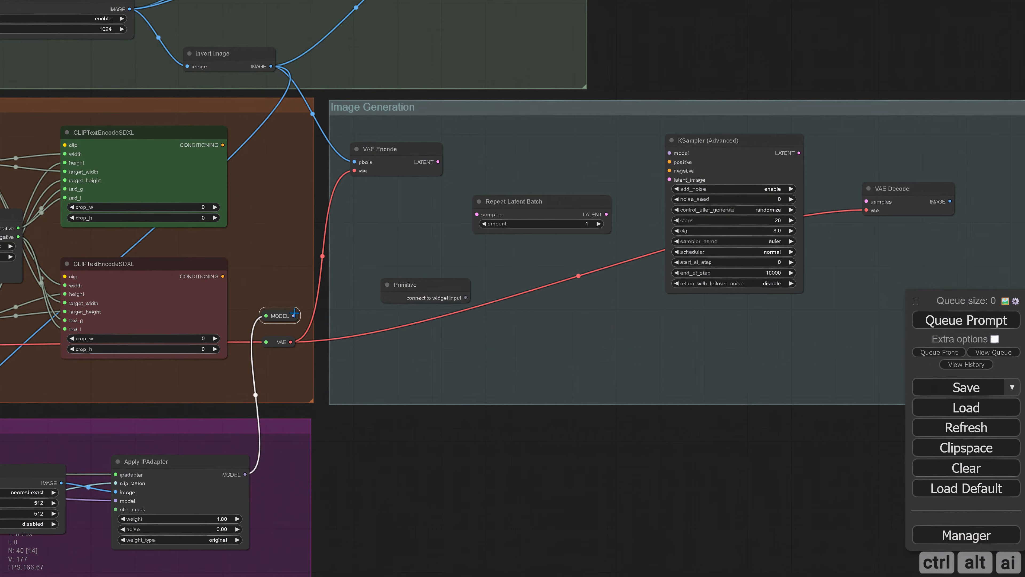
pyautogui.moveTo(293, 316); pyautogui.dragTo(698, 145)
# Step: Link the latents from VAE Encode through Repeat Latent Batch and KSampler (Advanced) to the samples input of VAE Decode
pyautogui.moveTo(454, 477); pyautogui.dragTo(459, 441)
pyautogui.scroll(2, 338, 451)
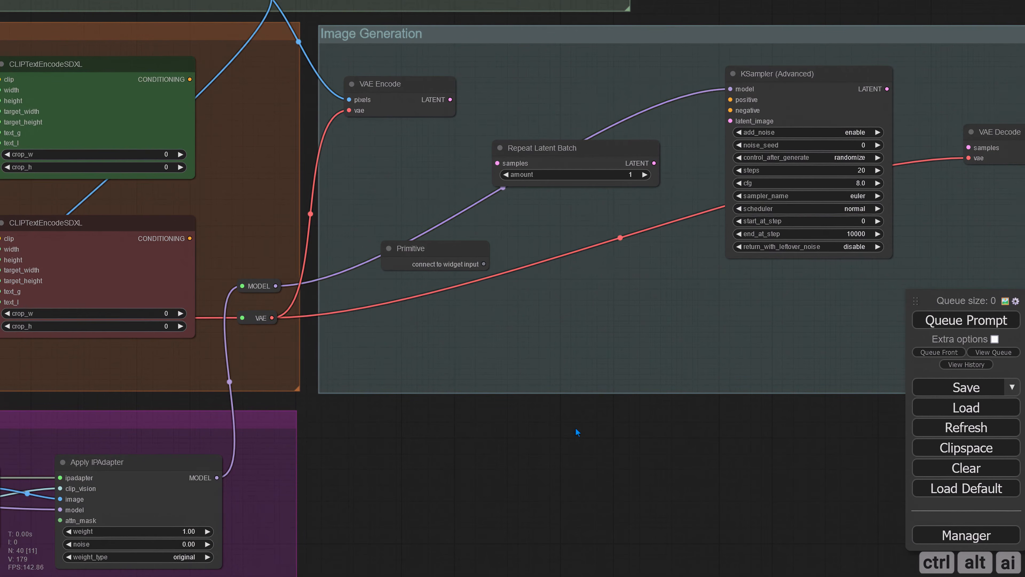
pyautogui.moveTo(576, 429); pyautogui.dragTo(448, 507)
pyautogui.click(419, 233)
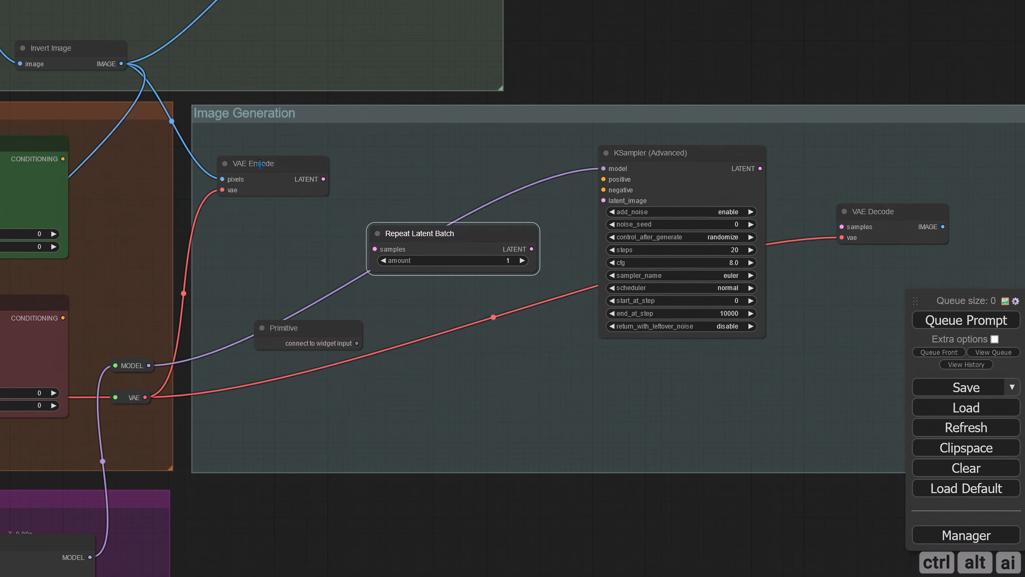
pyautogui.moveTo(324, 178); pyautogui.dragTo(375, 249)
pyautogui.moveTo(531, 249); pyautogui.dragTo(609, 200)
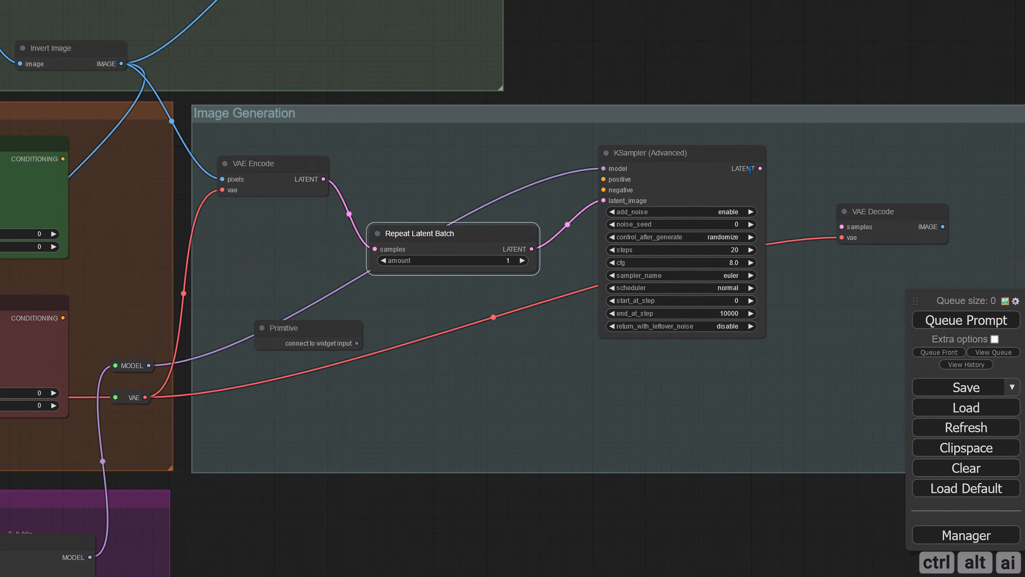
pyautogui.moveTo(750, 170); pyautogui.dragTo(841, 226)
# Step: Convert the KSampler (Advanced) noise_seed to an input and connect it to the Primitive node
pyautogui.moveTo(562, 504); pyautogui.dragTo(488, 521)
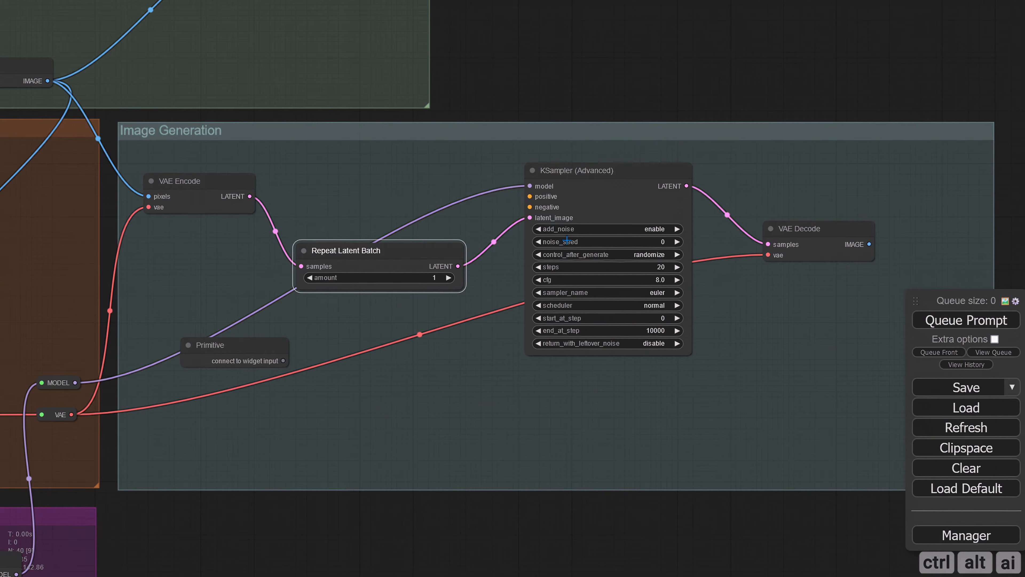
pyautogui.rightClick(551, 220)
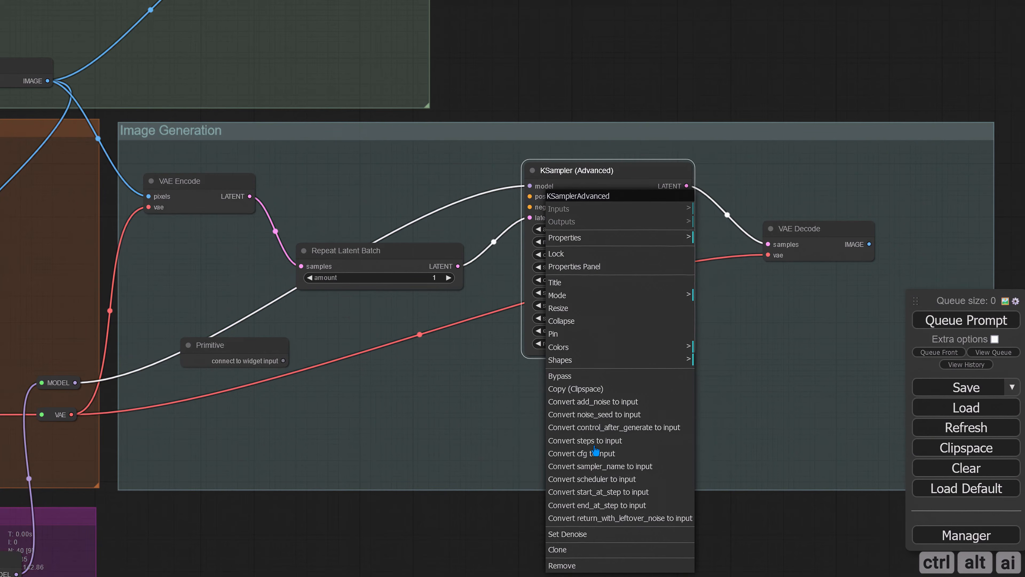
pyautogui.click(602, 416)
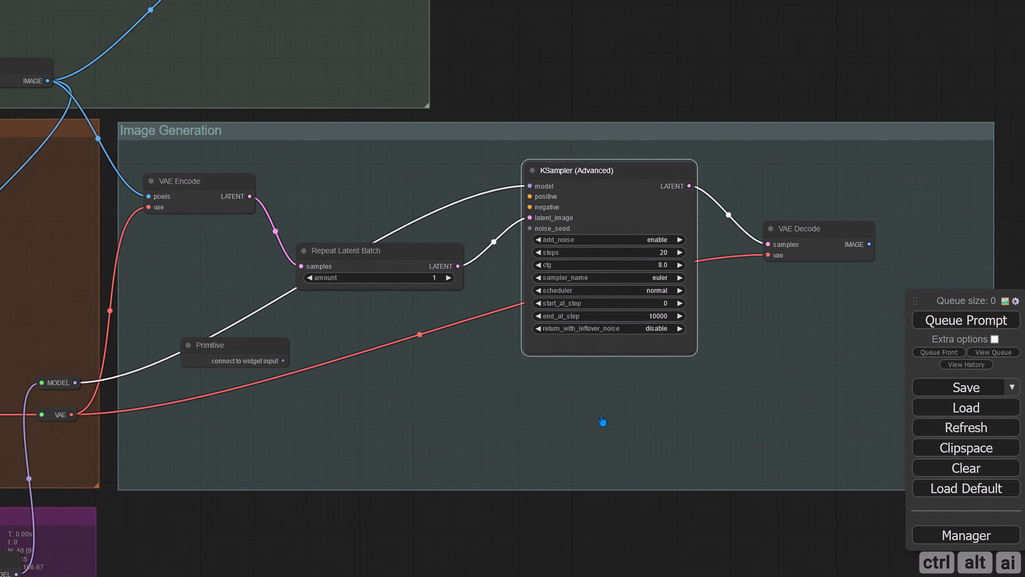
pyautogui.moveTo(531, 231); pyautogui.dragTo(234, 341)
pyautogui.moveTo(250, 380); pyautogui.dragTo(300, 370)
pyautogui.click(276, 357)
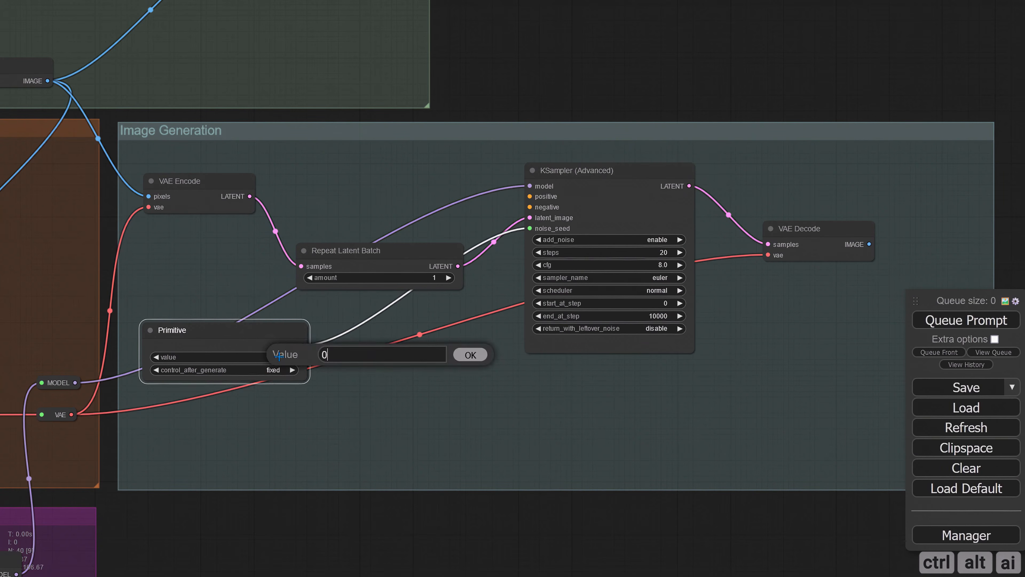
pyautogui.hotkey('ctrl', 'v')
pyautogui.press('Return')
# Step: Set the KSampler (Advanced) cfg to 10 and its sampler to euler_ancestral
pyautogui.moveTo(559, 407); pyautogui.dragTo(428, 432)
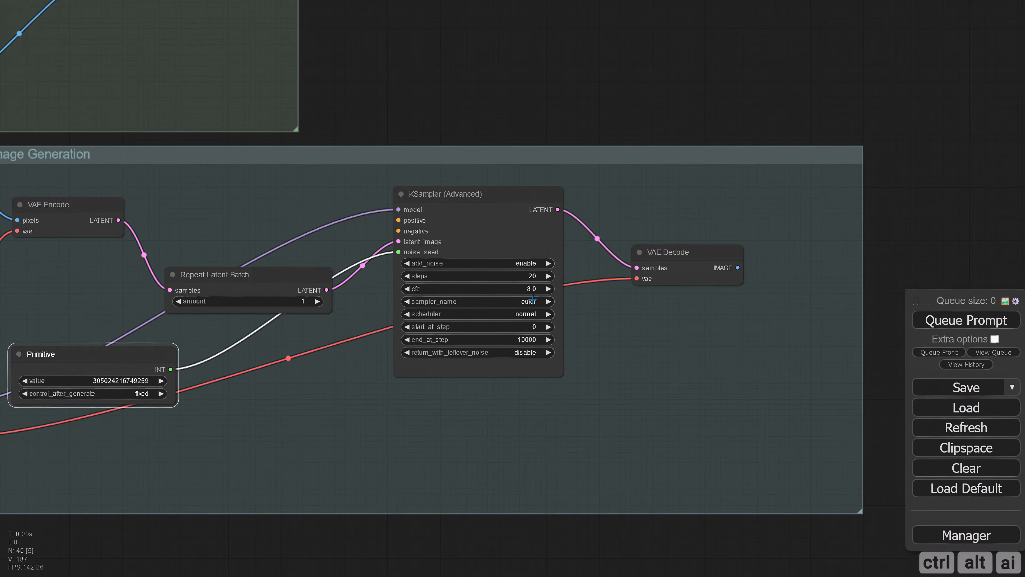
pyautogui.scroll(1, 491, 285)
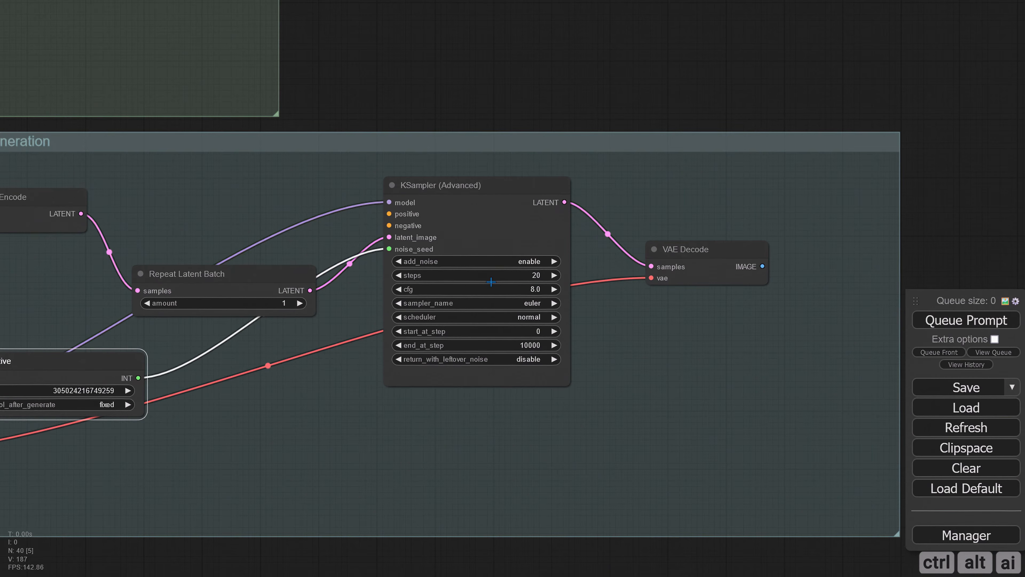
pyautogui.scroll(1, 492, 285)
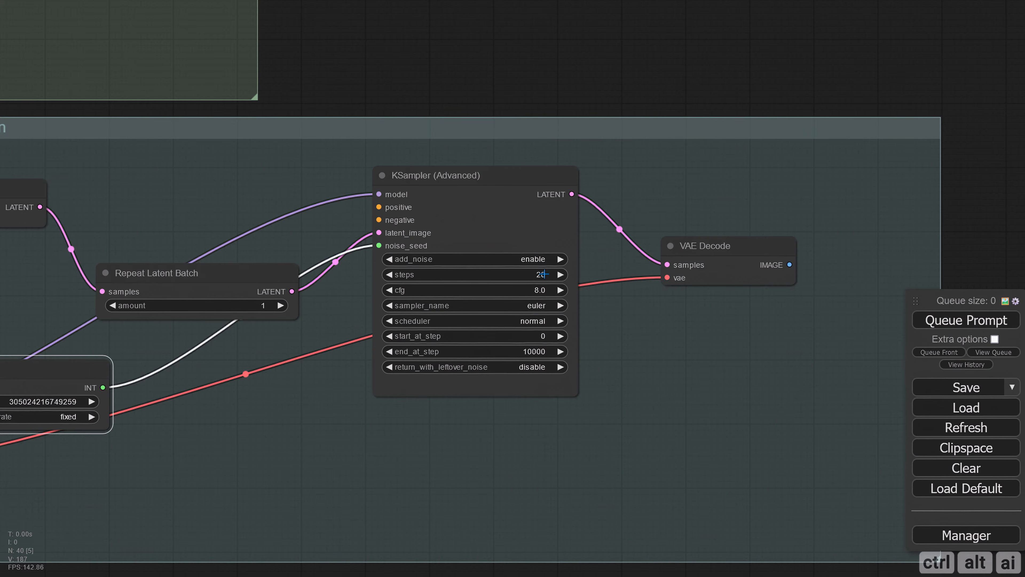
pyautogui.click(538, 289)
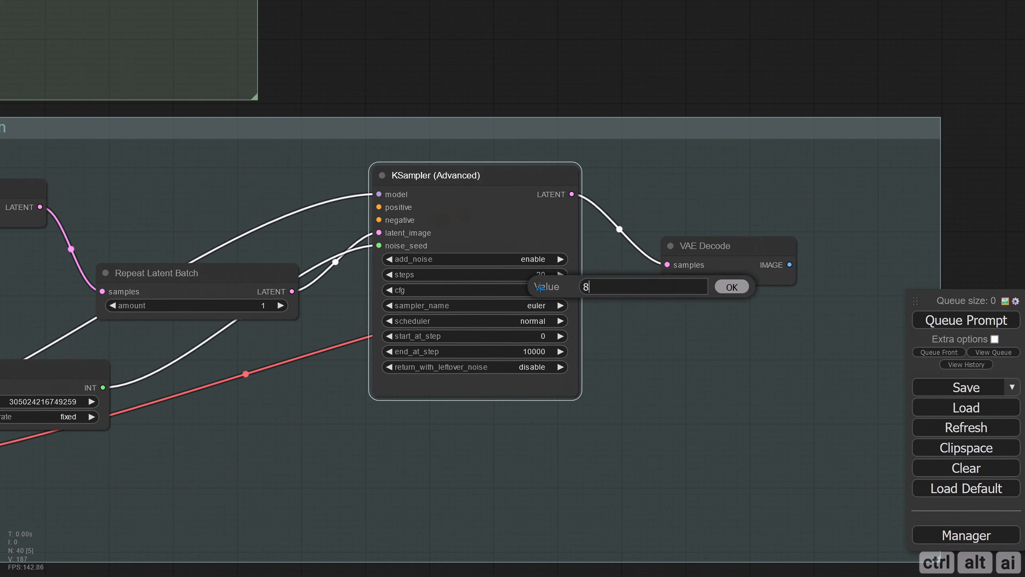
pyautogui.moveTo(589, 286); pyautogui.dragTo(573, 285)
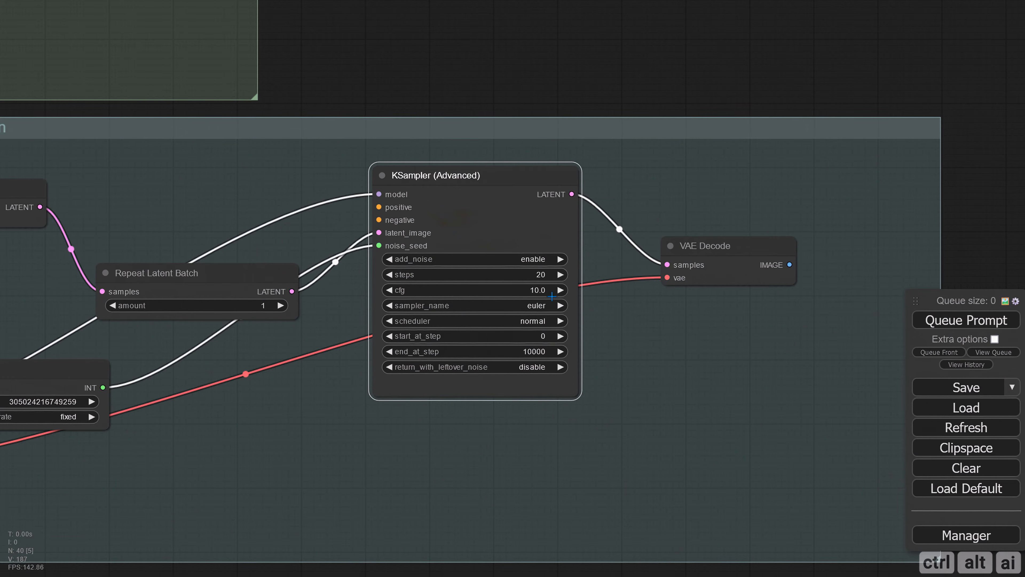
pyautogui.click(542, 306)
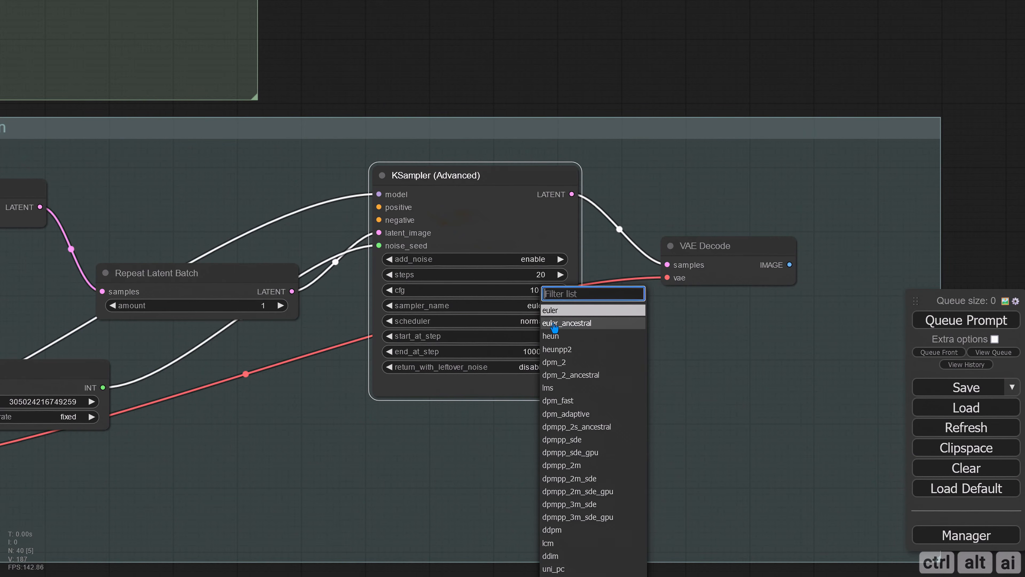
pyautogui.click(579, 327)
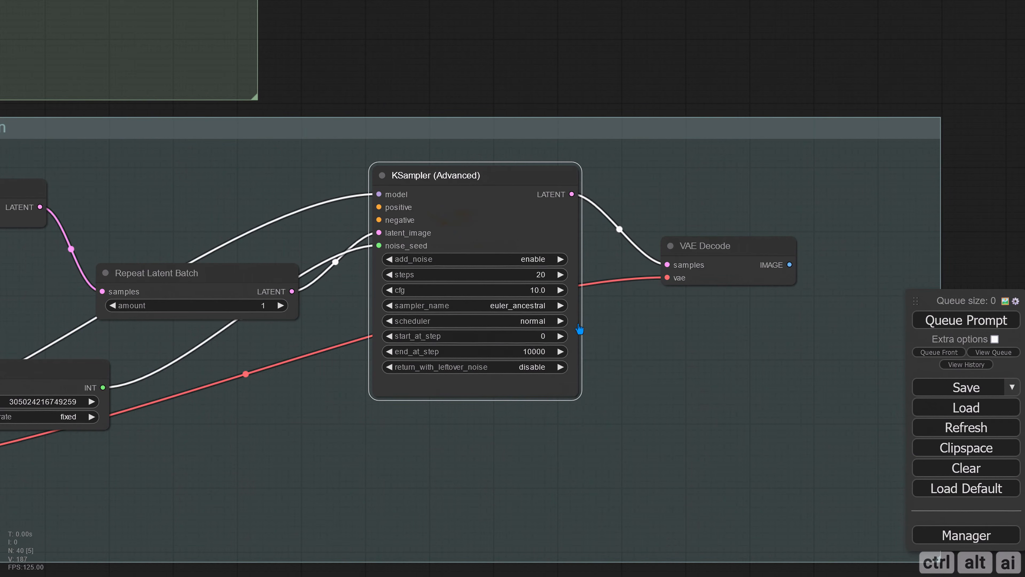
# Step: Set the KSampler (Advanced) scheduler to karras and enable return_with_leftover_noise
pyautogui.click(540, 321)
pyautogui.click(560, 334)
pyautogui.click(559, 367)
# Step: Connect the green and red CLIPTextEncodeSDXL conditioning outputs to the first Apply ControlNet node's positive and negative inputs respectively
pyautogui.scroll(-5, 447, 433)
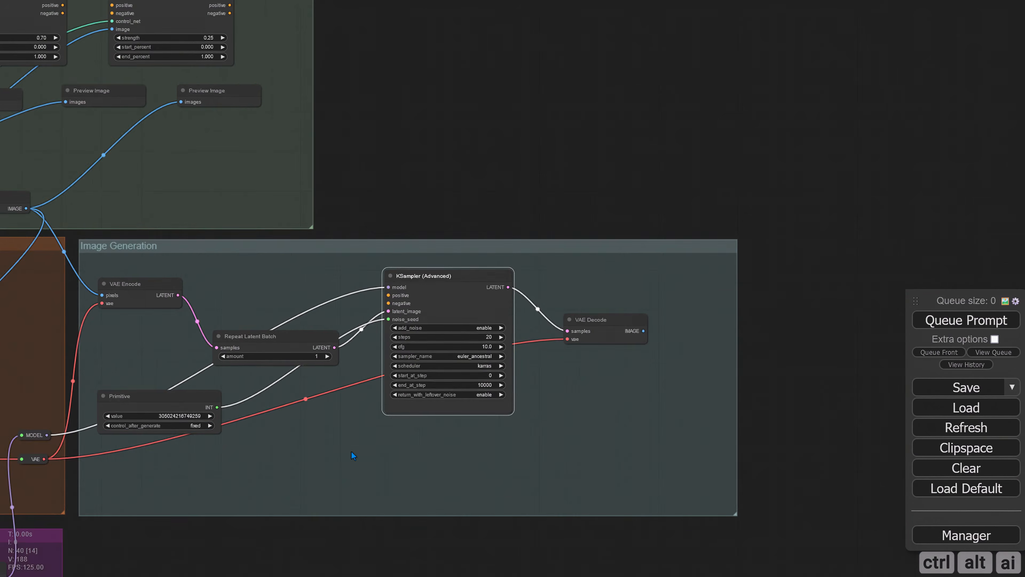
pyautogui.moveTo(350, 451); pyautogui.dragTo(613, 435)
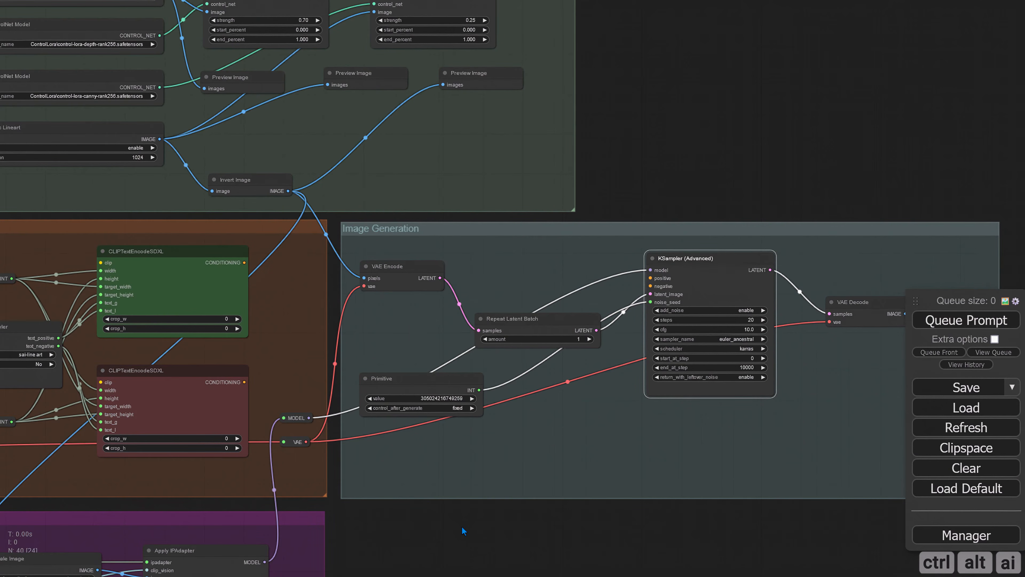
pyautogui.moveTo(462, 527); pyautogui.dragTo(486, 528)
pyautogui.moveTo(800, 285); pyautogui.dragTo(872, 230)
pyautogui.scroll(2, 782, 222)
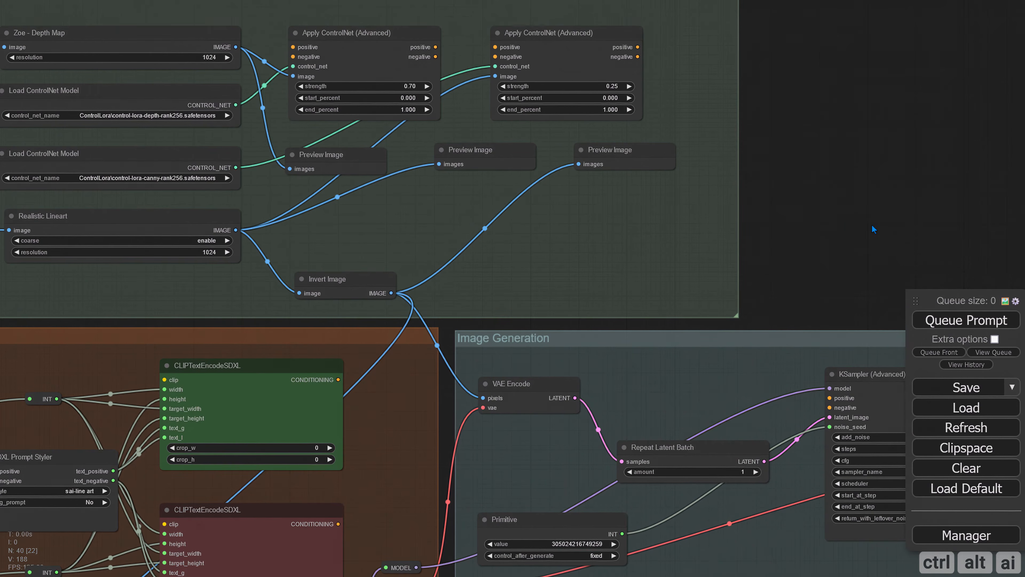
pyautogui.moveTo(338, 379); pyautogui.dragTo(292, 47)
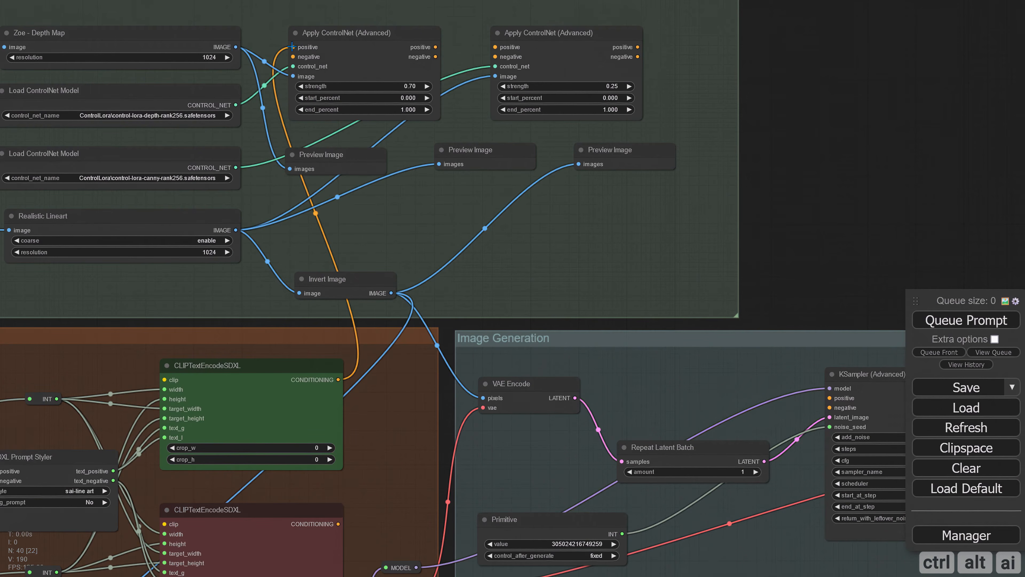
pyautogui.moveTo(339, 523); pyautogui.dragTo(292, 58)
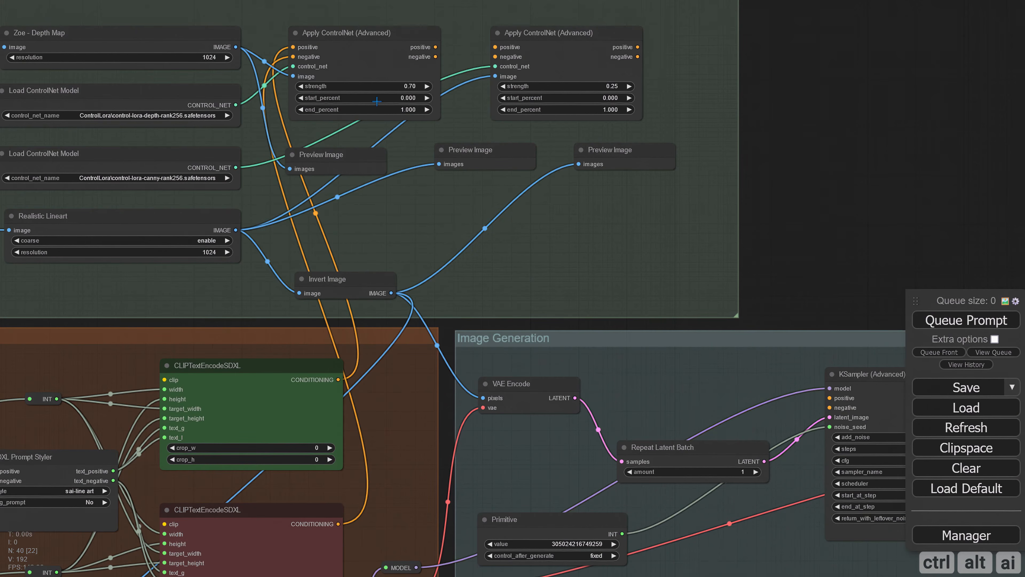
# Step: Chain the first Apply ControlNet's positive and negative outputs through the second Apply ControlNet to the matching KSampler (Advanced) inputs
pyautogui.moveTo(852, 119); pyautogui.dragTo(619, 244)
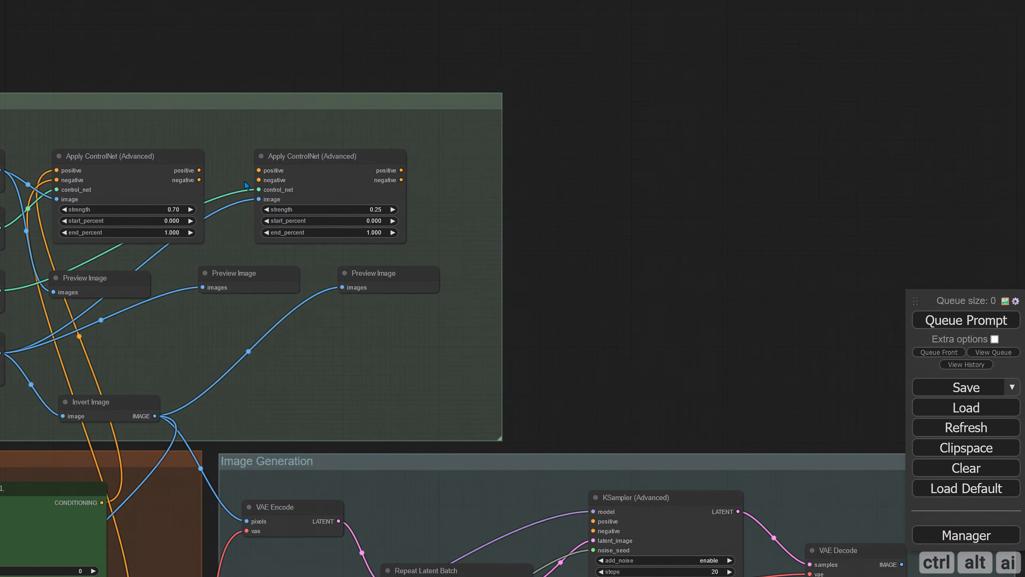
pyautogui.moveTo(199, 170); pyautogui.dragTo(258, 170)
pyautogui.moveTo(199, 180); pyautogui.dragTo(259, 180)
pyautogui.moveTo(577, 245); pyautogui.dragTo(502, 138)
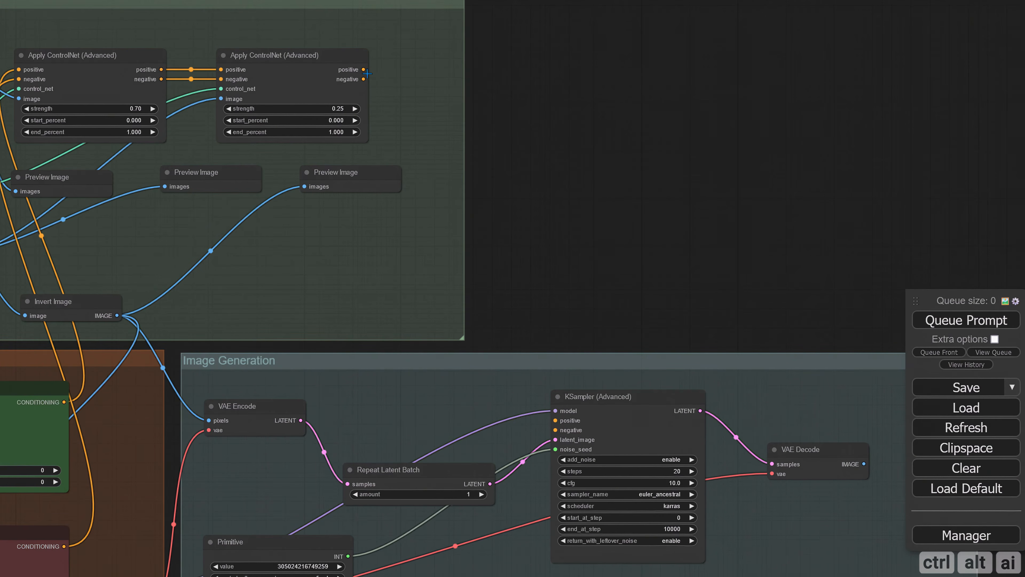
pyautogui.moveTo(367, 73); pyautogui.dragTo(554, 423)
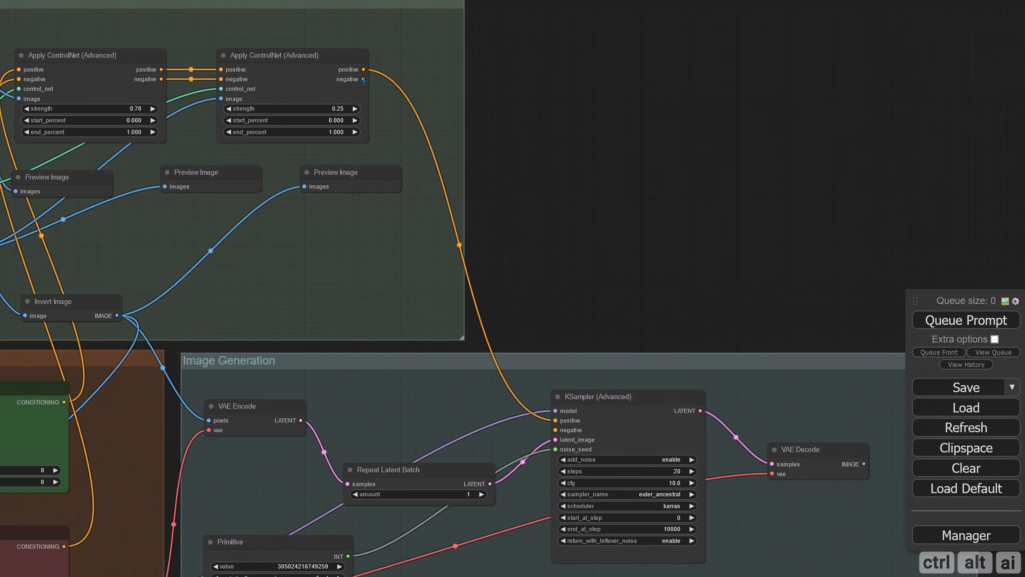
pyautogui.moveTo(364, 79); pyautogui.dragTo(553, 430)
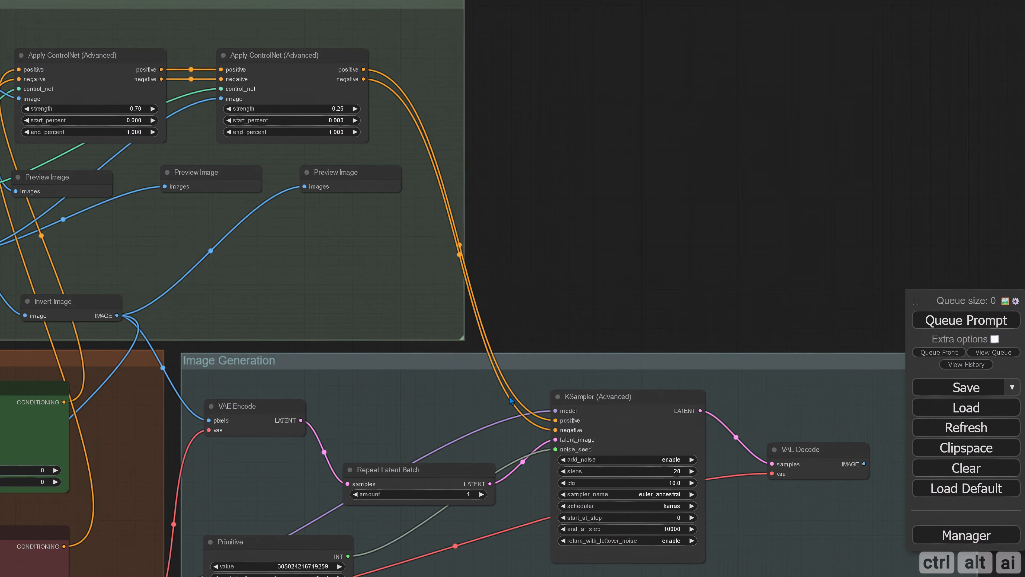
# Step: Connect the checkpoint loader's CLIP output to the clip inputs of both CLIPTextEncodeSDXL nodes
pyautogui.scroll(-5, 501, 318)
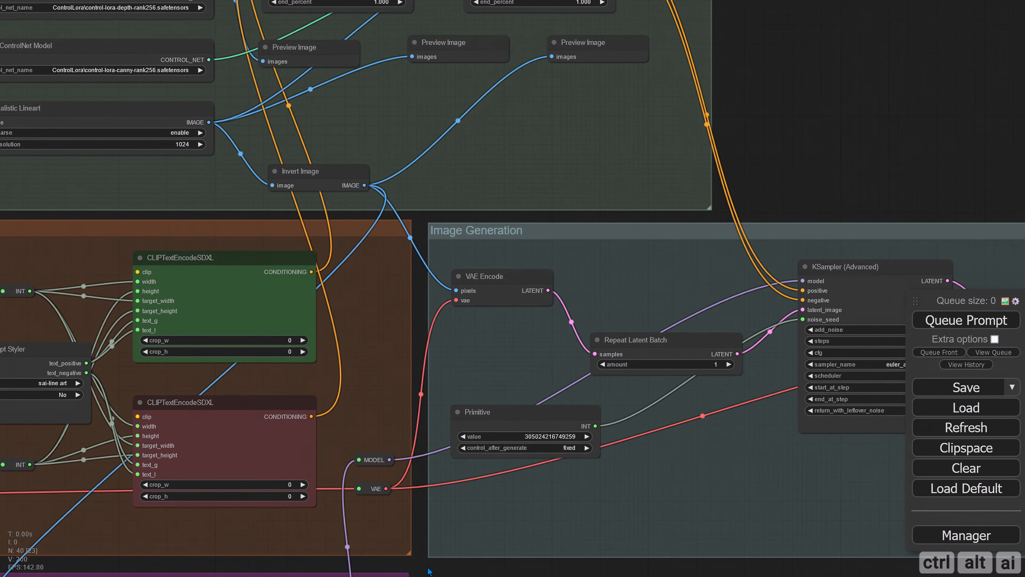
pyautogui.scroll(3, 428, 480)
pyautogui.scroll(4, 426, 476)
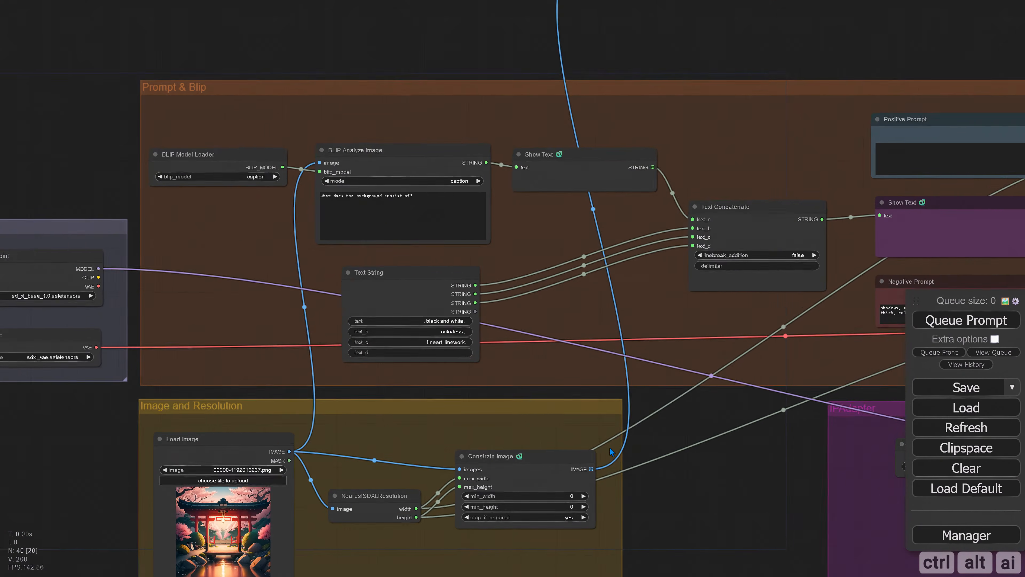
pyautogui.scroll(-1, 408, 450)
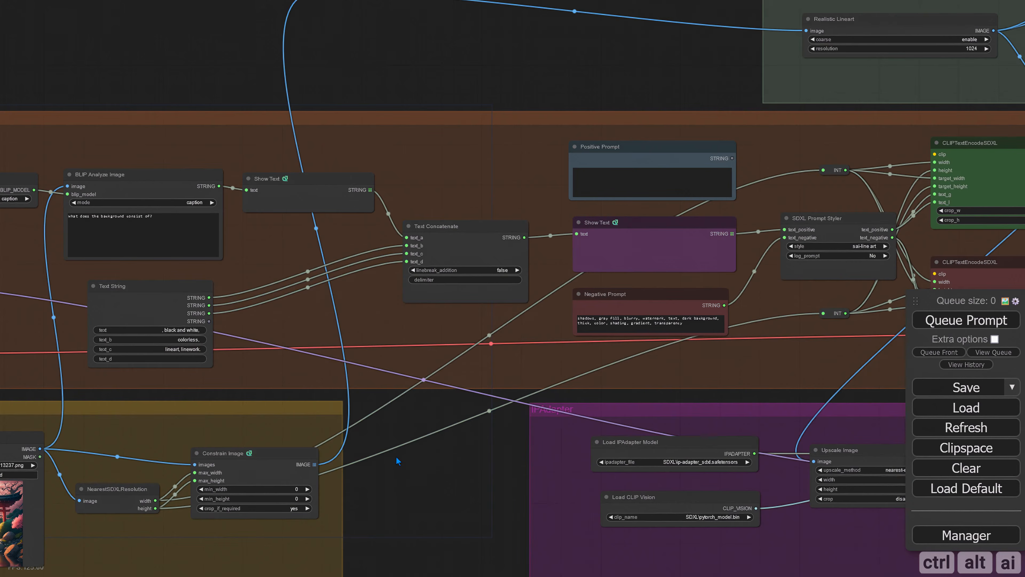
pyautogui.scroll(-5, 396, 456)
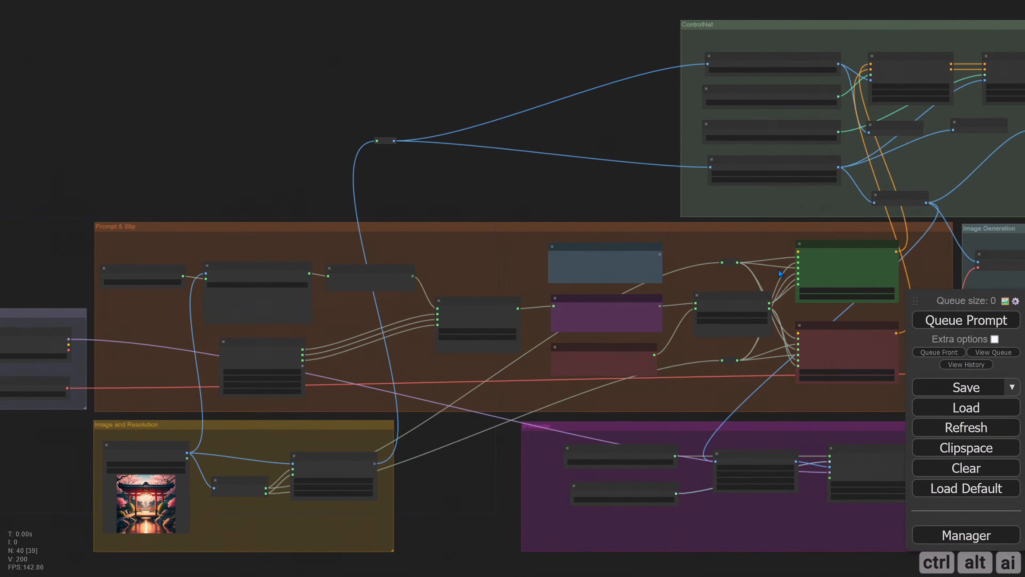
pyautogui.scroll(5, 779, 270)
pyautogui.scroll(-4, 780, 441)
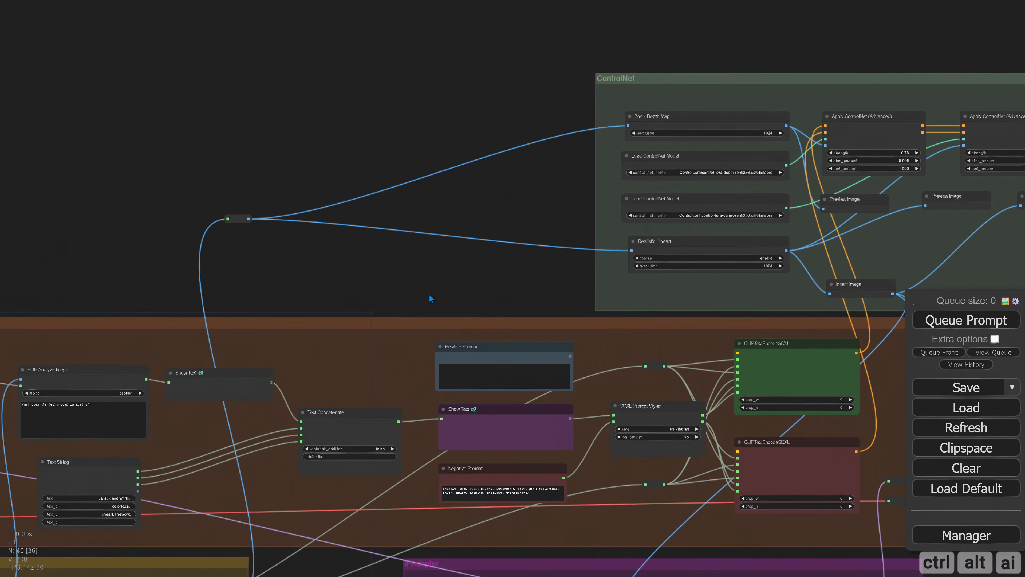
pyautogui.scroll(-3, 521, 254)
pyautogui.moveTo(506, 256); pyautogui.dragTo(473, 260)
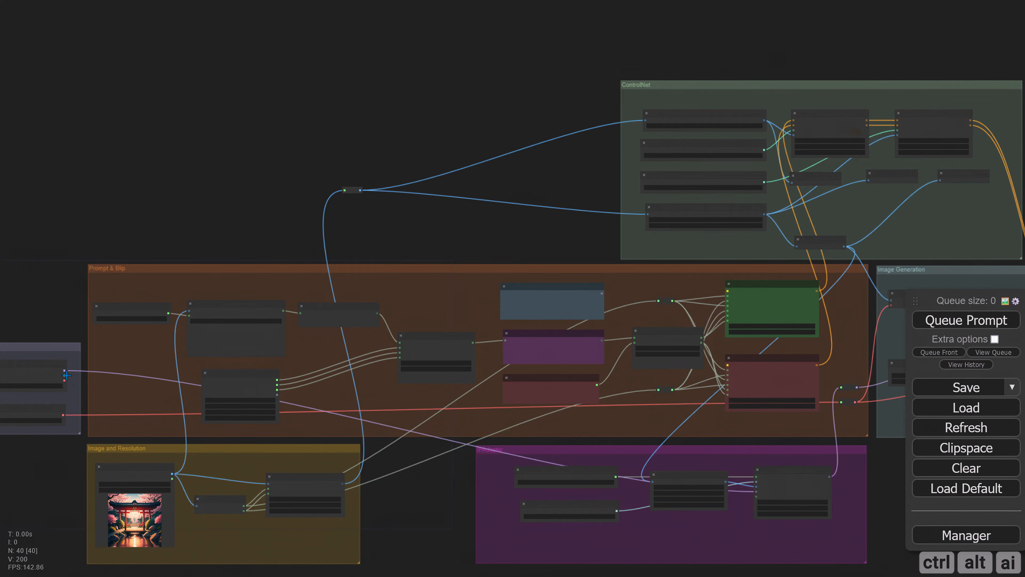
pyautogui.moveTo(64, 375); pyautogui.dragTo(727, 290)
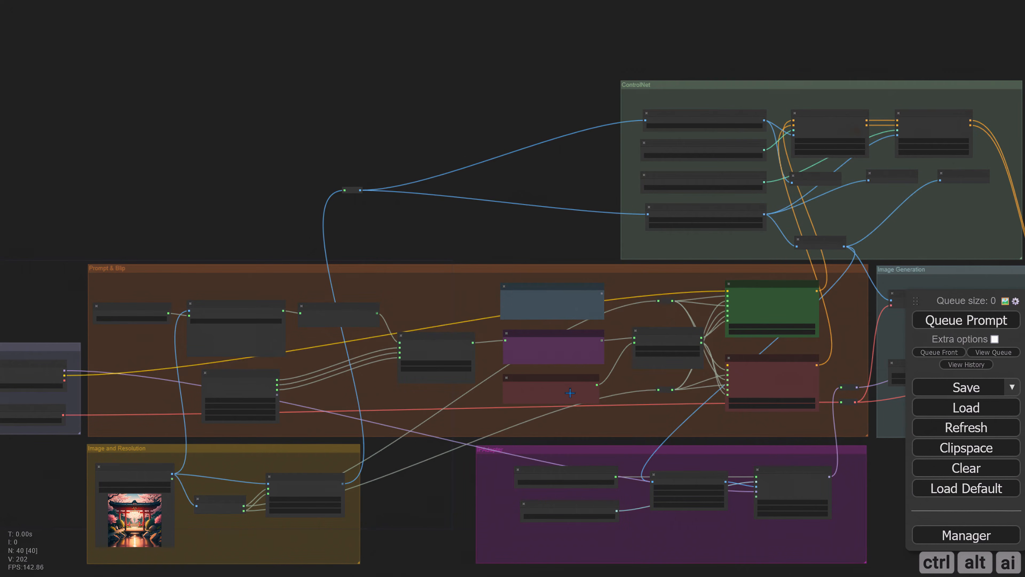
pyautogui.moveTo(64, 375); pyautogui.dragTo(728, 368)
pyautogui.moveTo(728, 368); pyautogui.dragTo(728, 368)
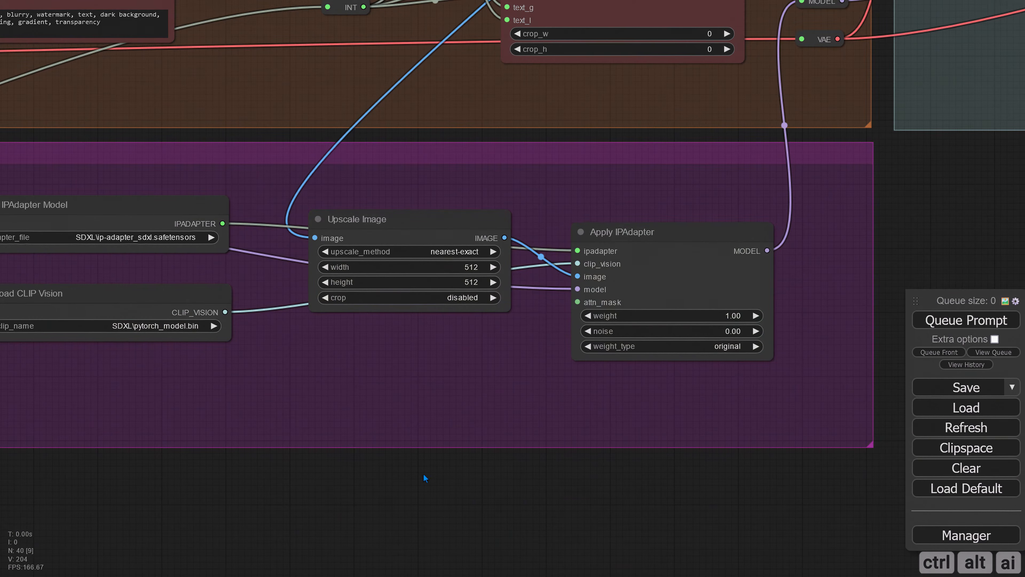
# Step: Set the Upscale Image node's width and height to 1024
pyautogui.click(472, 268)
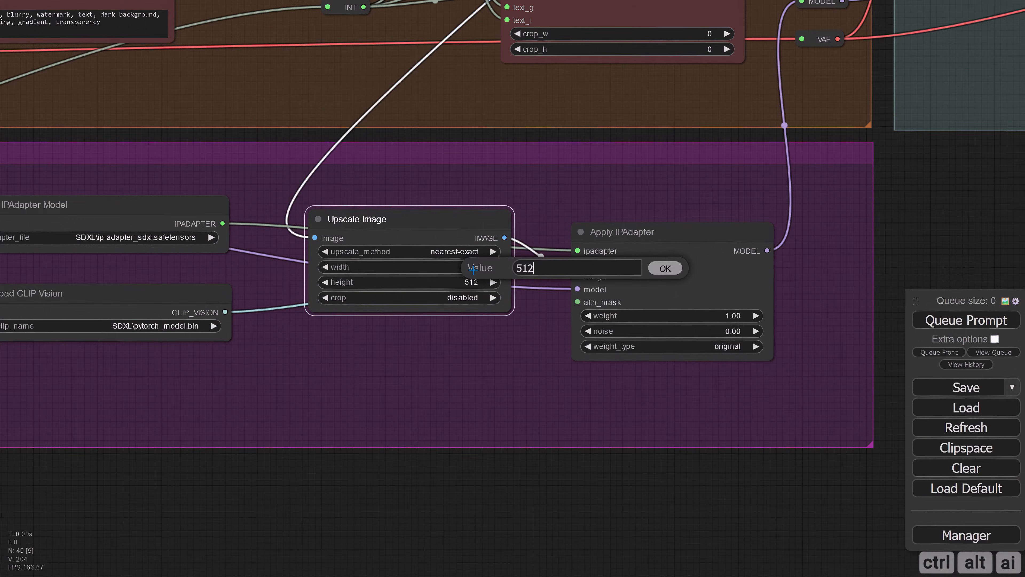
pyautogui.doubleClick(540, 270)
pyautogui.write('1024')
pyautogui.press('Return')
pyautogui.click(470, 282)
pyautogui.doubleClick(533, 281)
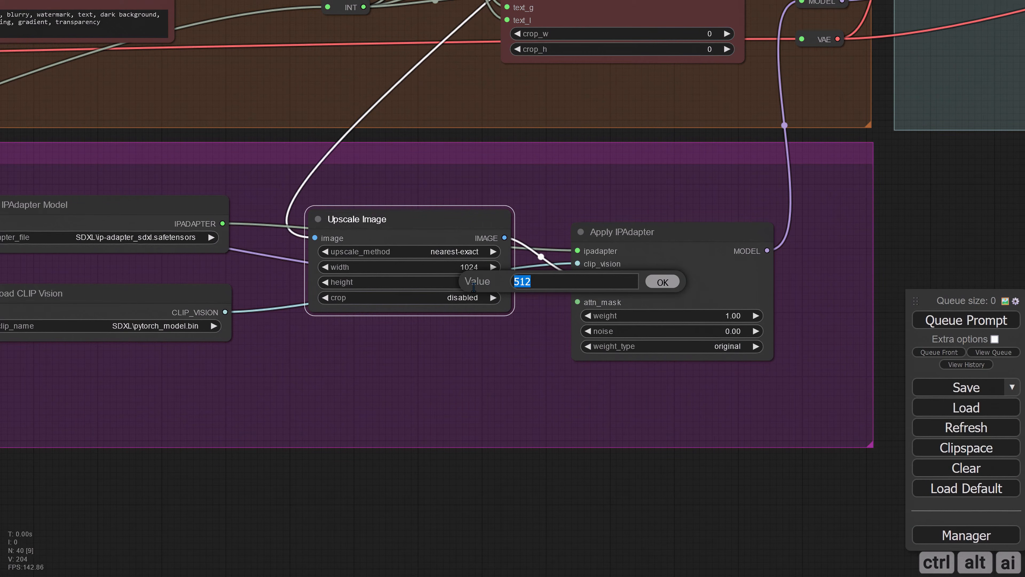
pyautogui.write('1024')
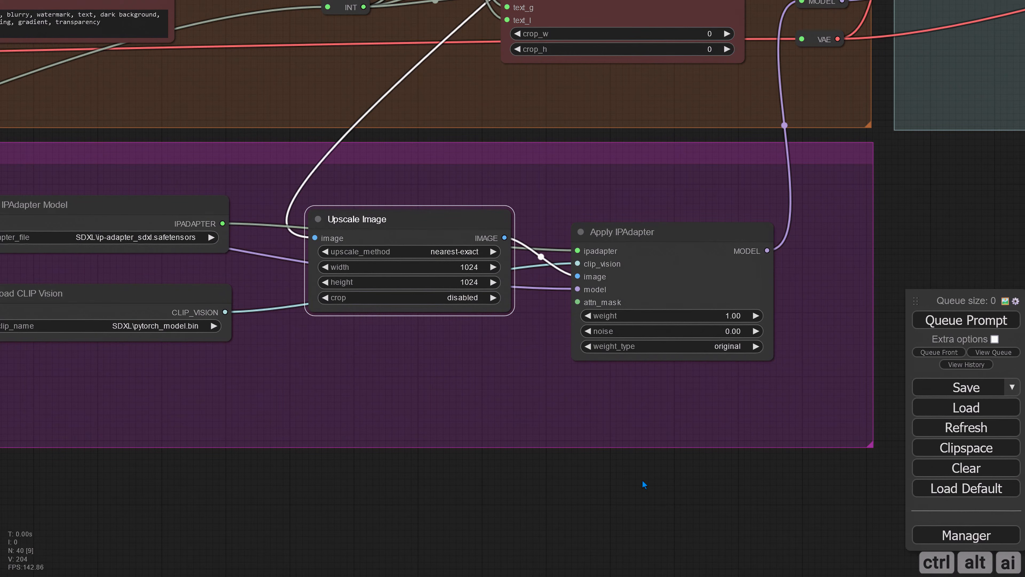
# Step: Set the Apply IPAdapter weight to 0.25 and its weight_type to channel penalty
pyautogui.moveTo(643, 483); pyautogui.dragTo(483, 478)
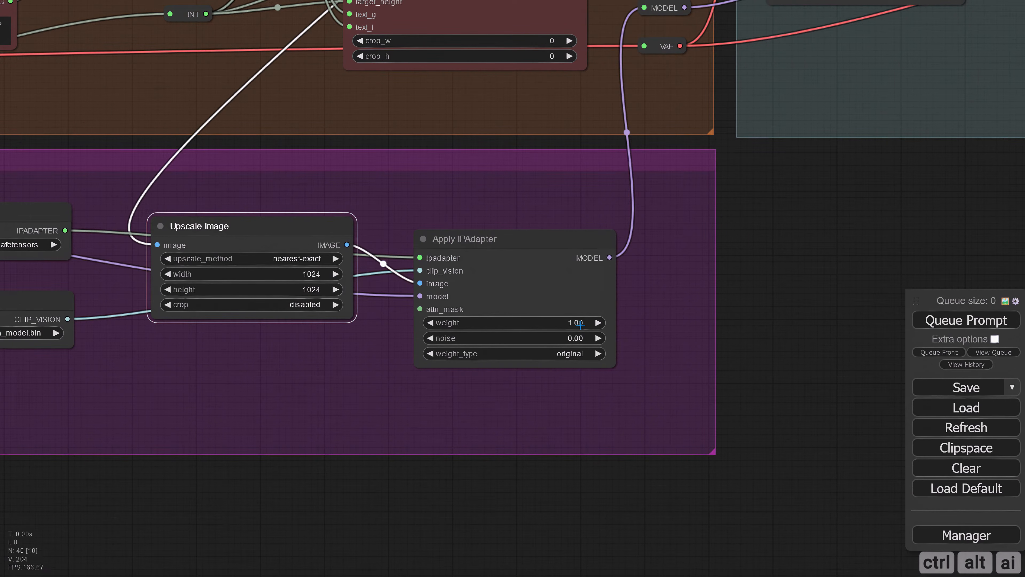
pyautogui.click(580, 323)
pyautogui.write('0')
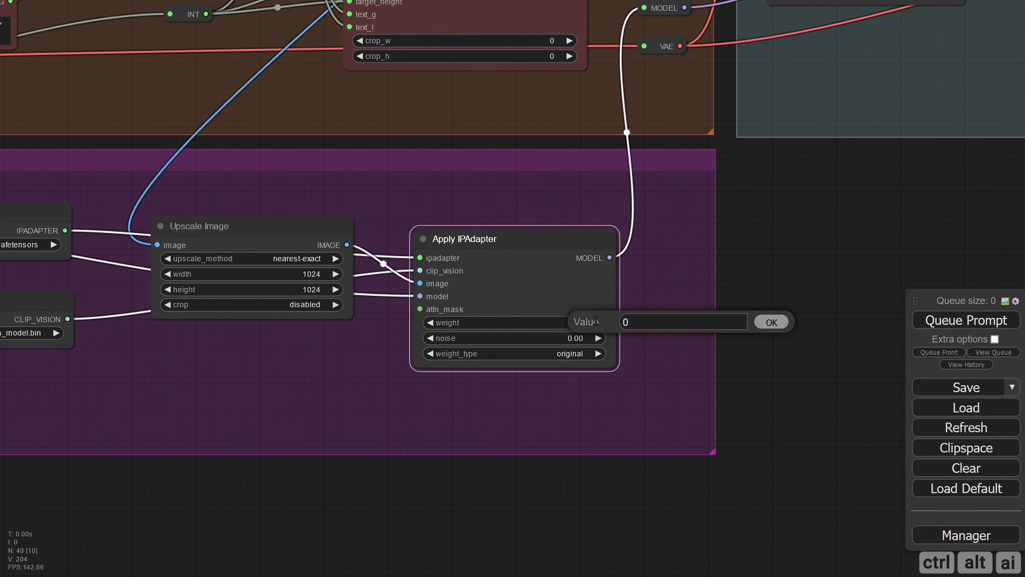
pyautogui.write('.25')
pyautogui.press('Return')
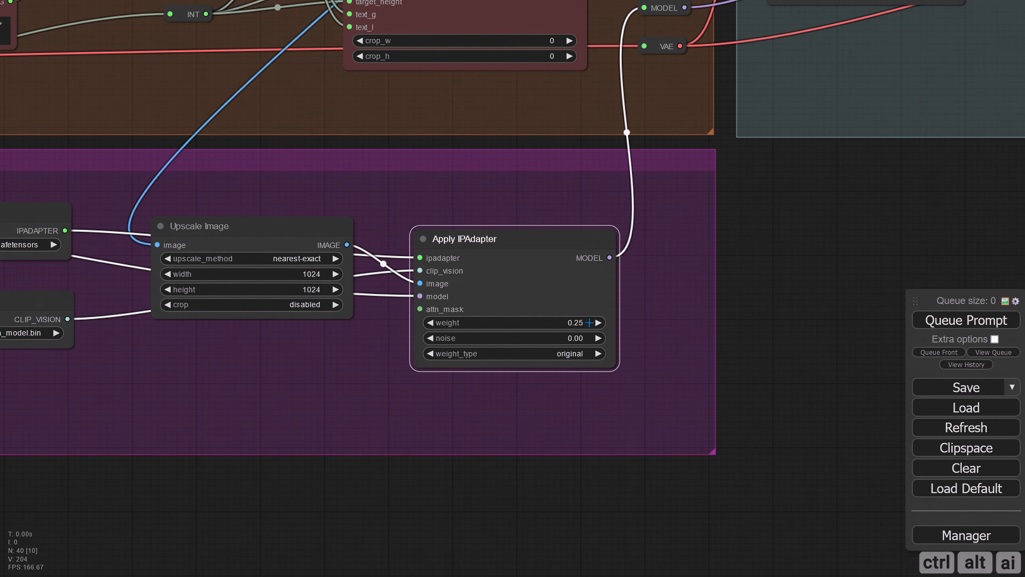
pyautogui.click(572, 355)
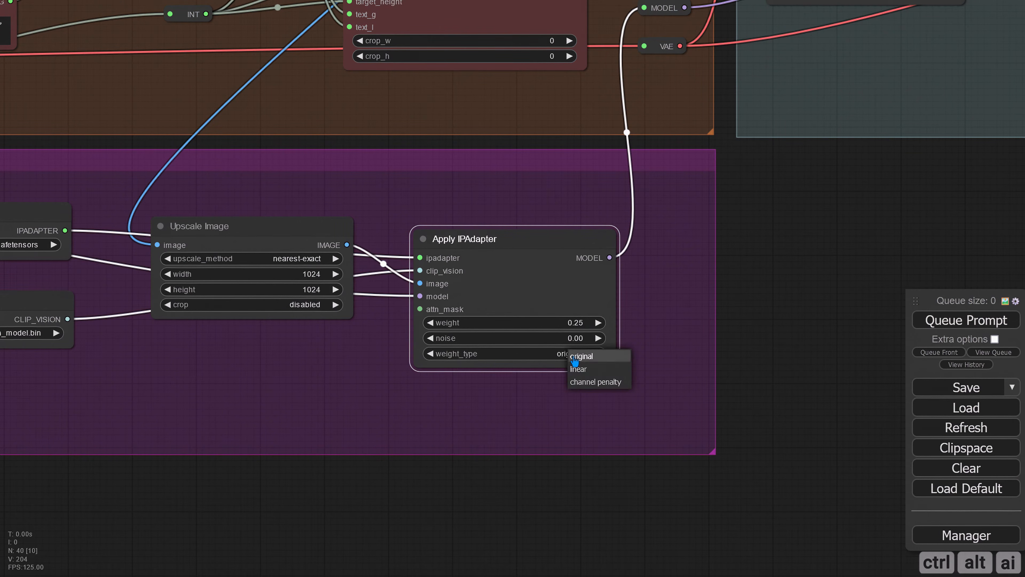
pyautogui.click(584, 382)
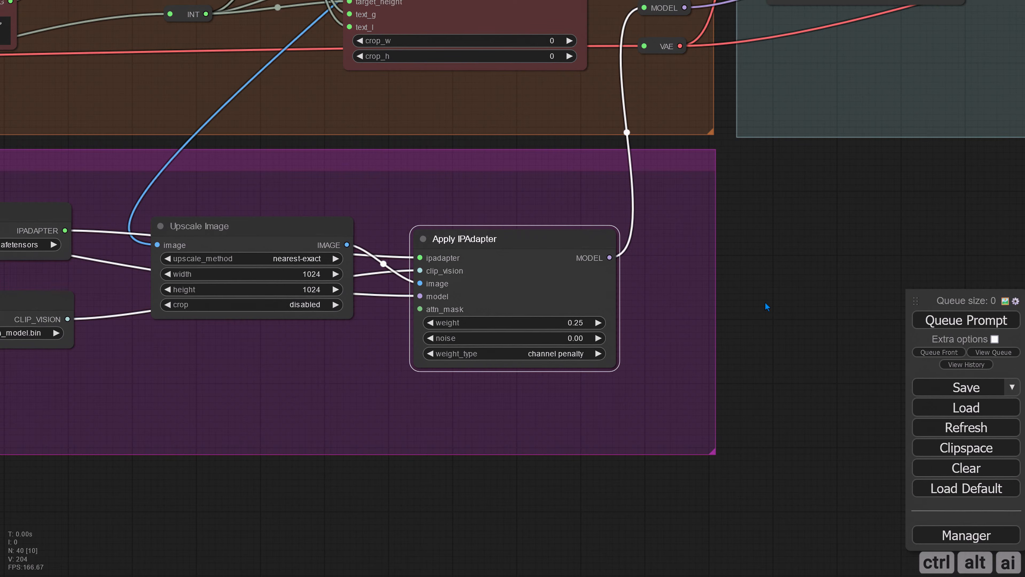
# Step: Add a Save Image node fed by the VAE Decode image output, above the Image Generation group
pyautogui.moveTo(780, 281); pyautogui.dragTo(517, 379)
pyautogui.scroll(-3, 701, 338)
pyautogui.moveTo(247, 462); pyautogui.dragTo(462, 42)
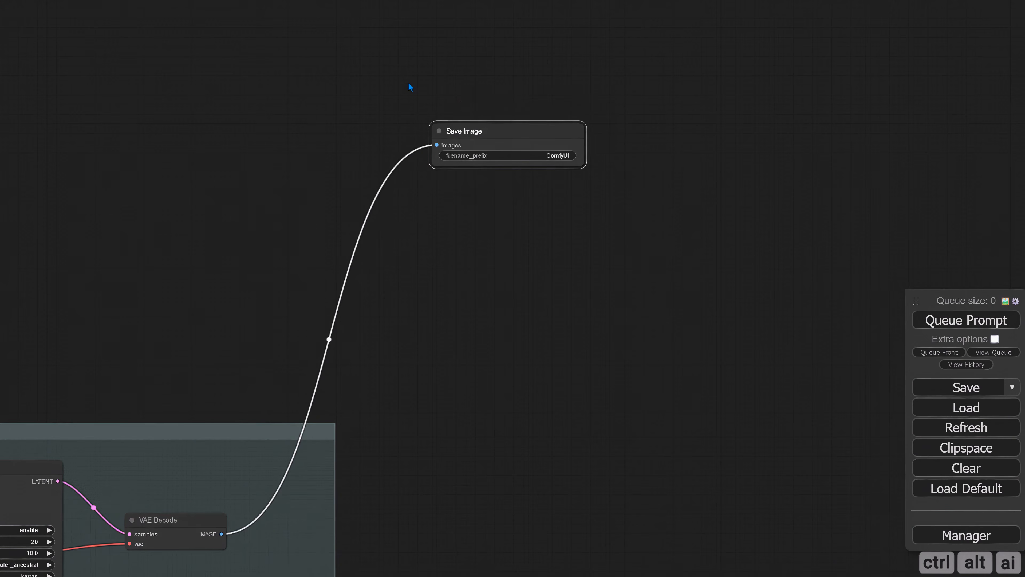
# Step: Add a new group and size it to enclose the enlarged Save Image node
pyautogui.rightClick(410, 87)
pyautogui.click(416, 95)
pyautogui.moveTo(416, 92); pyautogui.dragTo(388, 55)
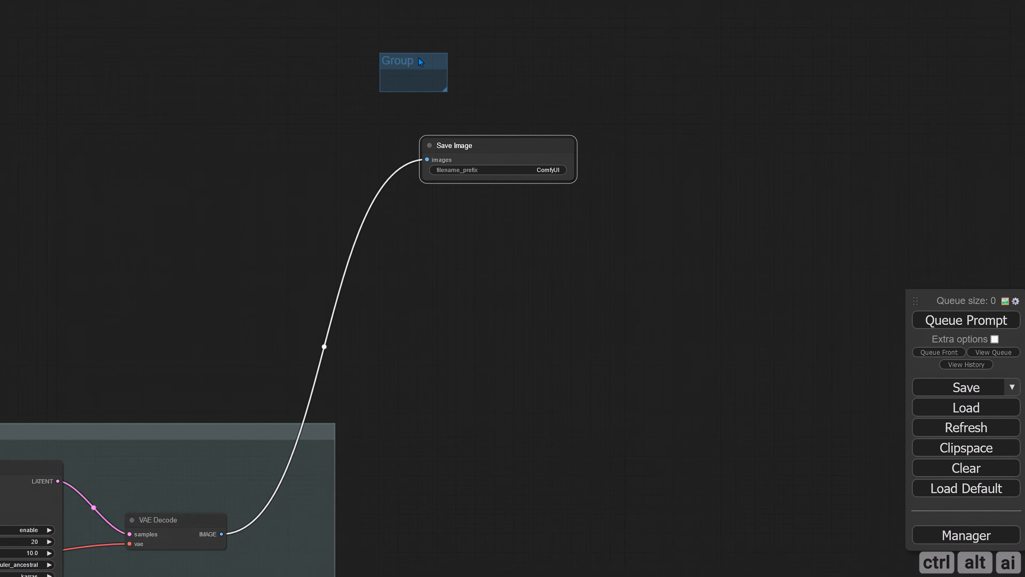
pyautogui.moveTo(447, 90); pyautogui.dragTo(819, 553)
pyautogui.scroll(-2, 413, 224)
pyautogui.moveTo(412, 225); pyautogui.dragTo(379, 239)
pyautogui.moveTo(651, 436); pyautogui.dragTo(713, 571)
pyautogui.moveTo(336, 121); pyautogui.dragTo(336, 85)
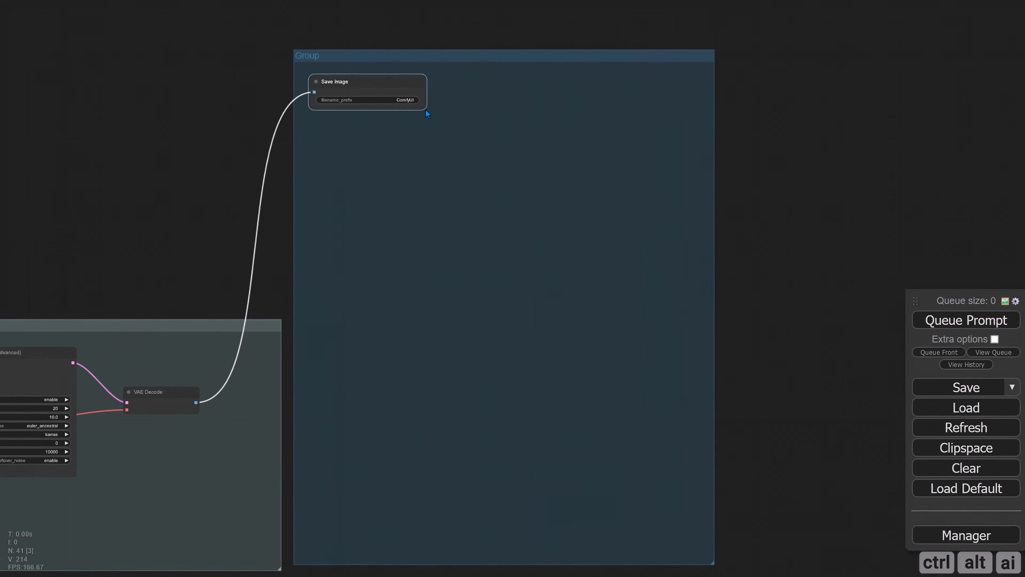
pyautogui.scroll(3, 294, 155)
pyautogui.moveTo(254, 176); pyautogui.dragTo(190, 219)
# Step: Title the group around the Save Image node "Final Images"
pyautogui.rightClick(353, 124)
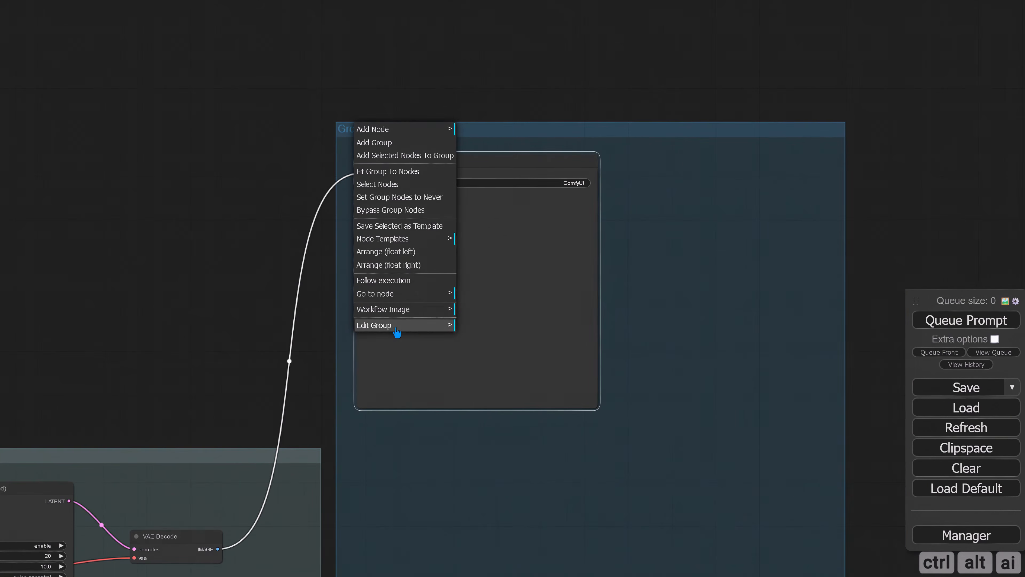
pyautogui.click(377, 325)
pyautogui.click(480, 358)
pyautogui.click(558, 434)
pyautogui.rightClick(398, 126)
pyautogui.click(420, 324)
pyautogui.click(522, 361)
pyautogui.click(601, 423)
pyautogui.click(524, 350)
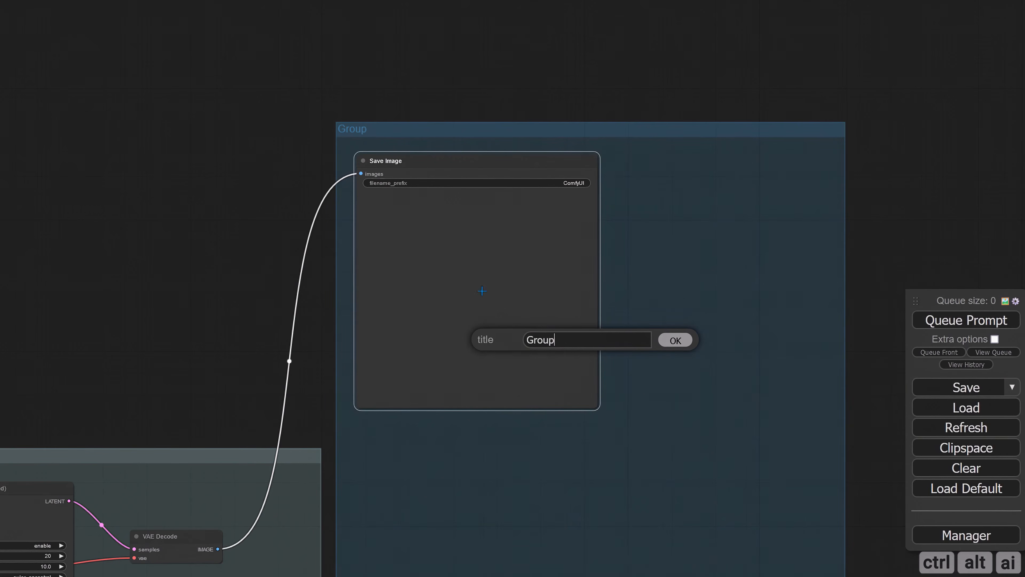
pyautogui.write('Final Images')
pyautogui.press('Return')
pyautogui.rightClick(363, 161)
pyautogui.click(379, 226)
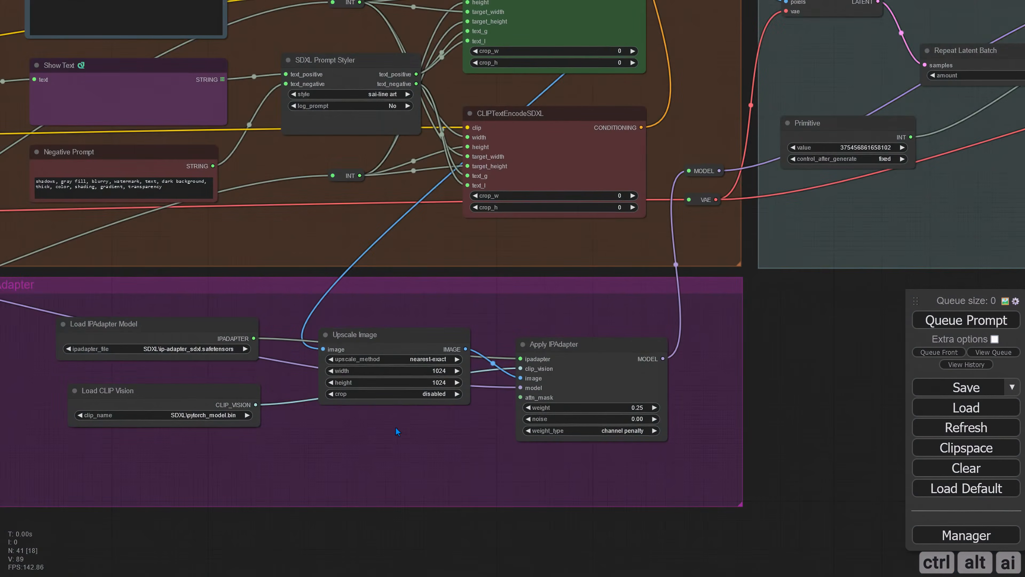
# Step: Set the crop option of the Upscale Image node in the IPAdapter group to center
pyautogui.scroll(4, 395, 427)
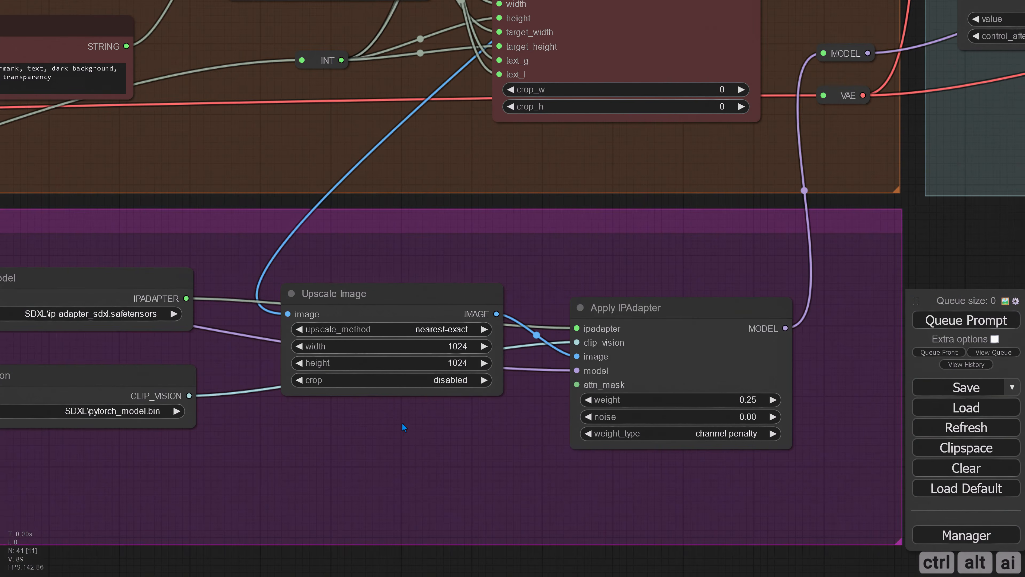
pyautogui.click(455, 380)
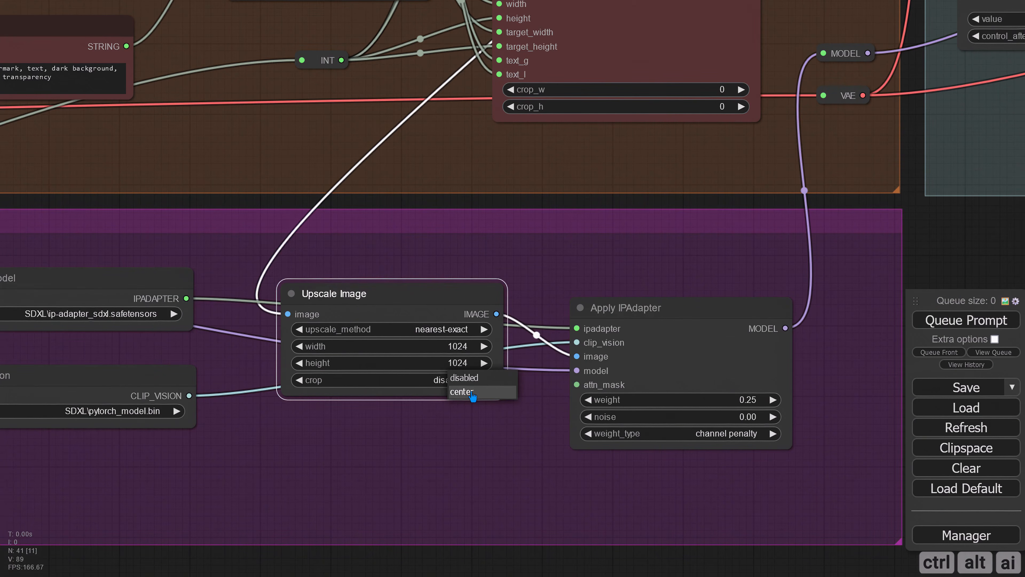
pyautogui.click(462, 391)
pyautogui.scroll(-2, 436, 438)
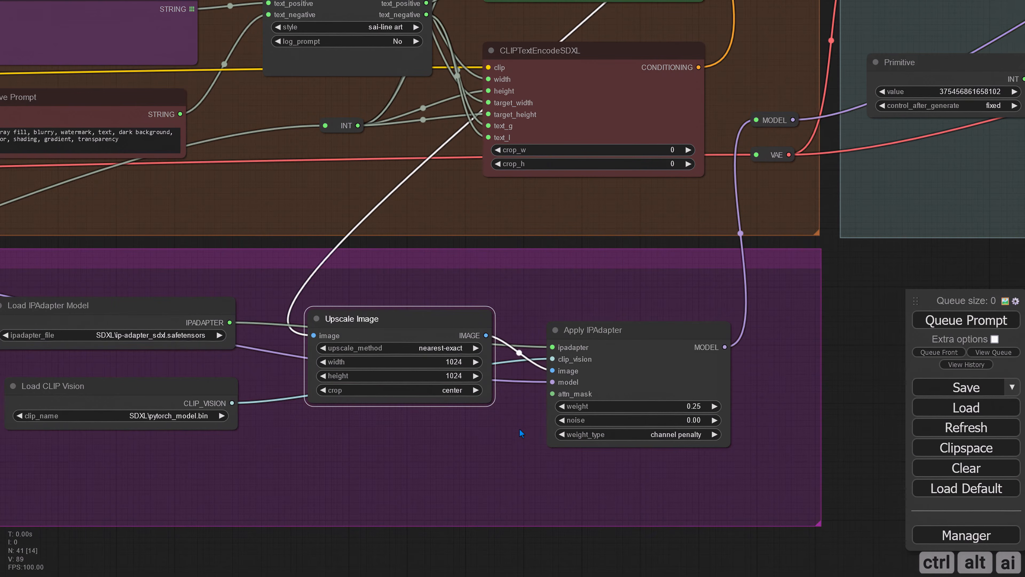
pyautogui.scroll(-1, 267, 494)
pyautogui.scroll(1, 267, 476)
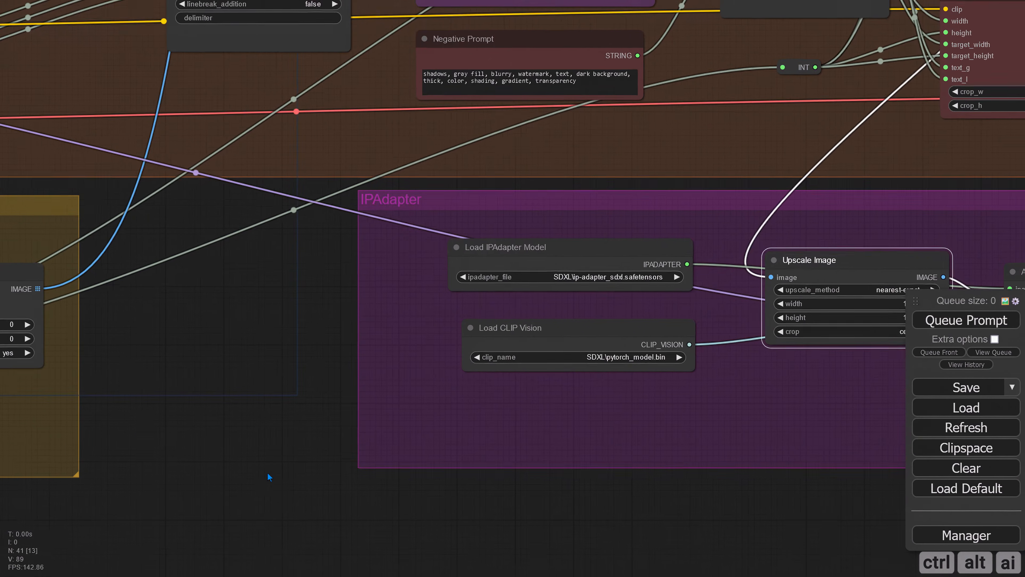
# Step: Queue the workflow to generate line art from the loaded shoe_2 (15).png image
pyautogui.moveTo(268, 476); pyautogui.dragTo(630, 470)
pyautogui.moveTo(58, 361); pyautogui.dragTo(232, 316)
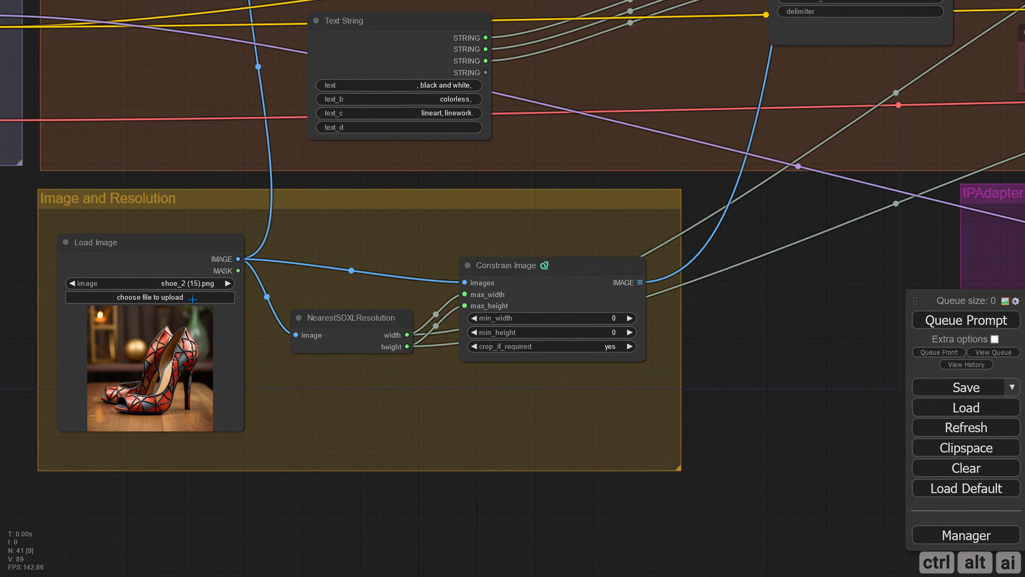
pyautogui.click(965, 325)
# Step: Examine the combined caption in the Show Text node beside the Positive Prompt and Negative Prompt nodes
pyautogui.scroll(-4, 772, 347)
pyautogui.moveTo(787, 371); pyautogui.dragTo(257, 465)
pyautogui.moveTo(861, 423); pyautogui.dragTo(793, 431)
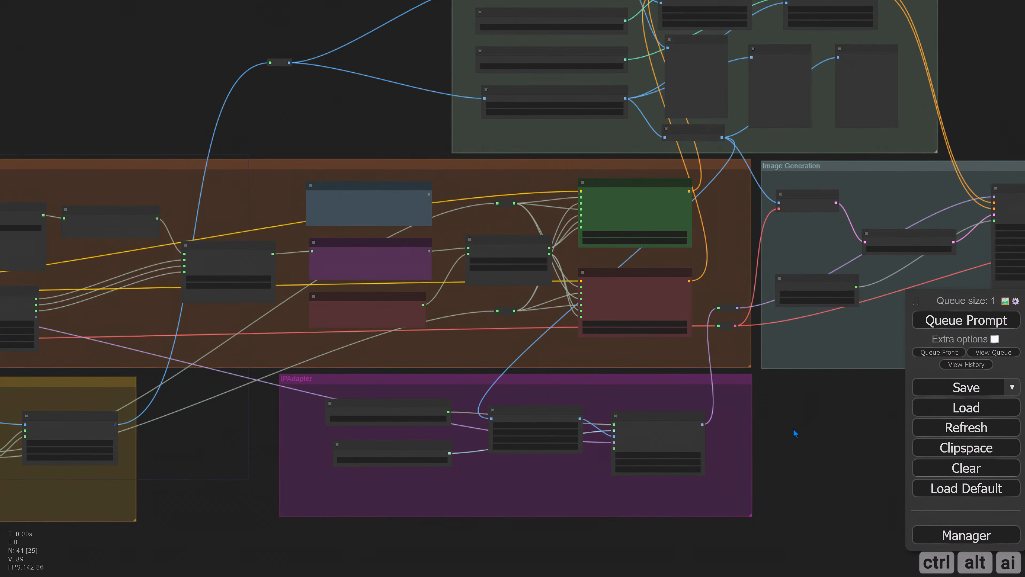
pyautogui.scroll(1, 793, 428)
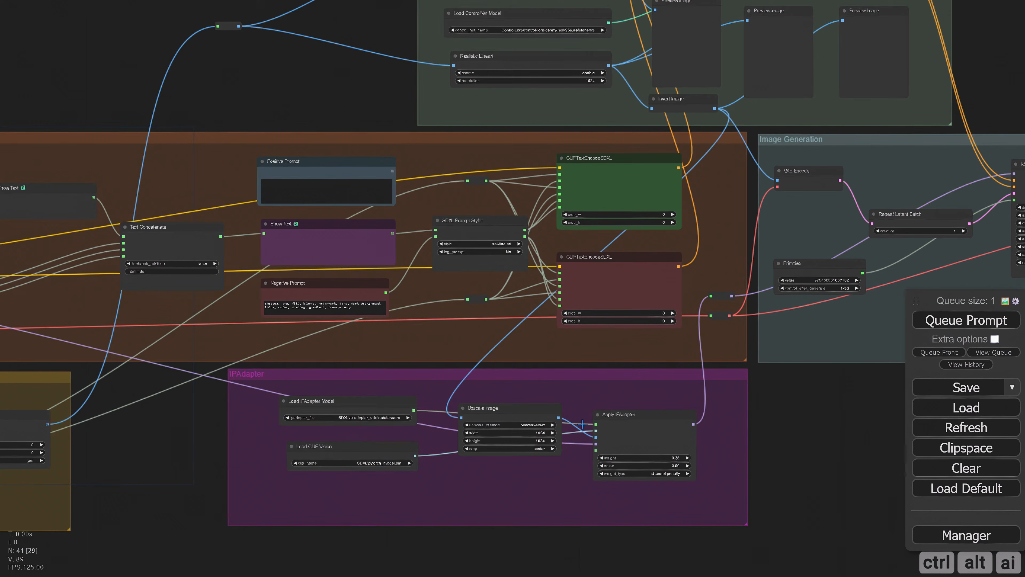
pyautogui.moveTo(141, 422); pyautogui.dragTo(344, 453)
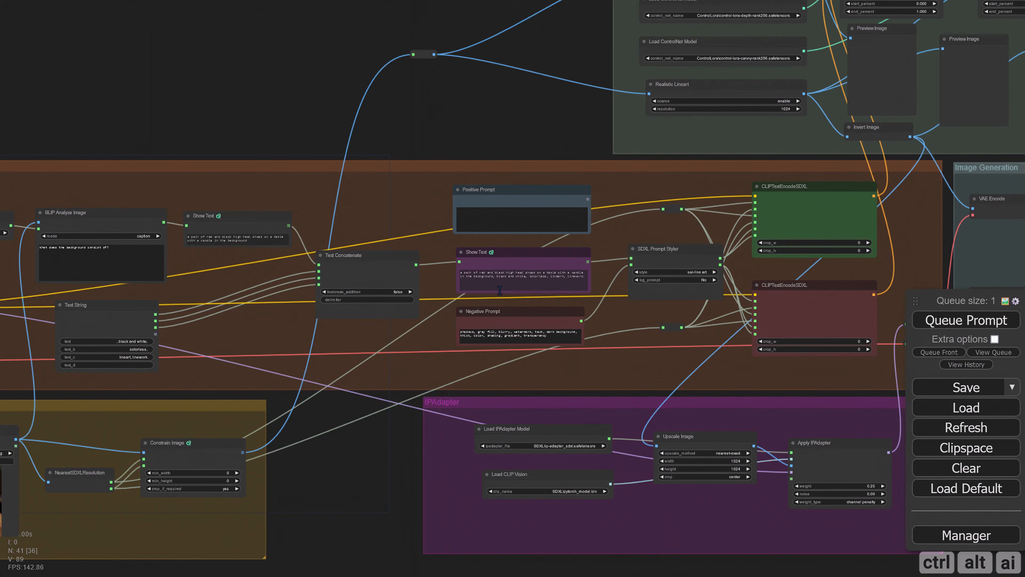
pyautogui.scroll(10, 432, 238)
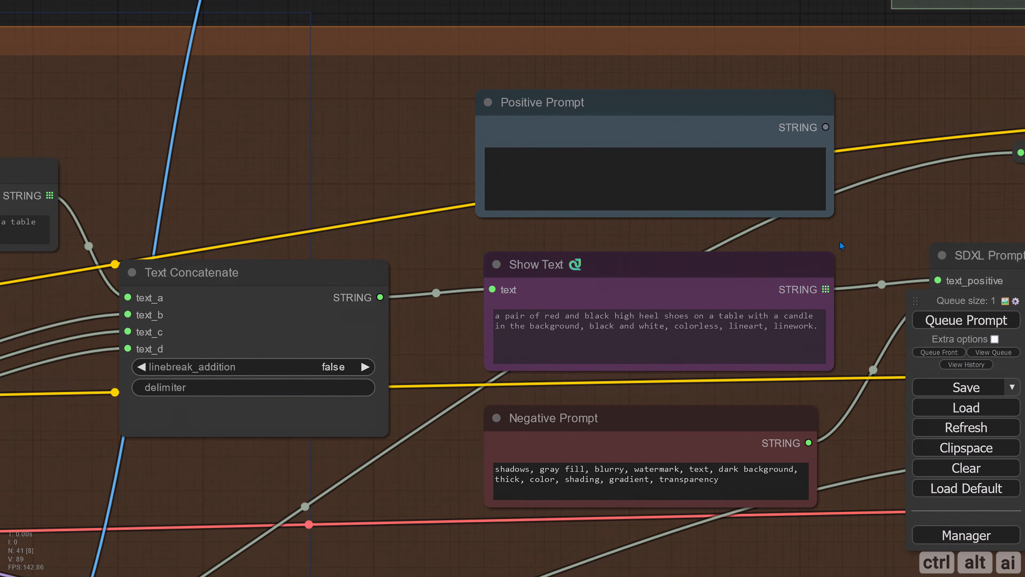
pyautogui.moveTo(846, 238); pyautogui.dragTo(648, 243)
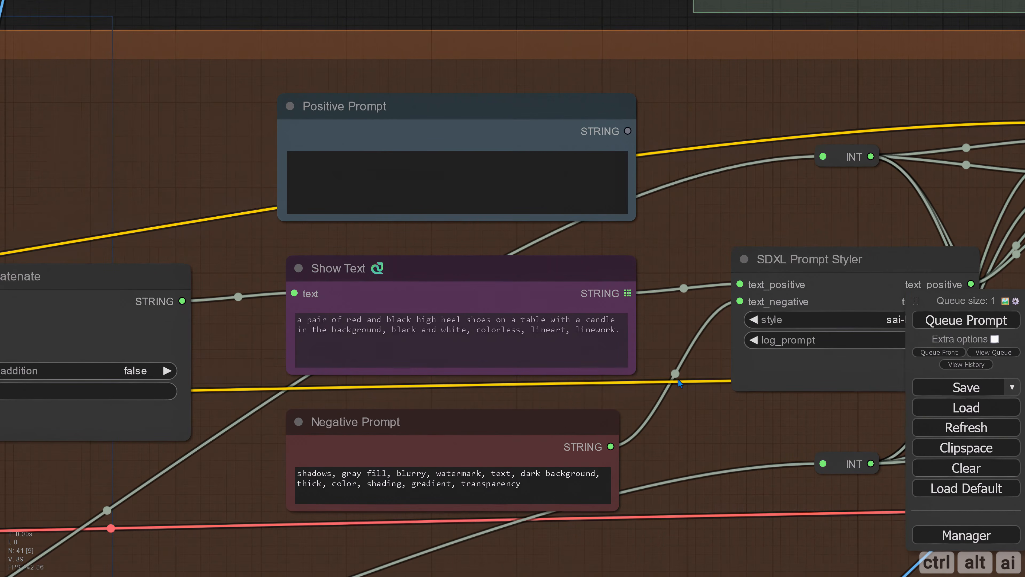
# Step: Follow the run through the Image Generation group and examine the depth map, line art and inverted line art previews in the ControlNet group
pyautogui.scroll(-7, 722, 418)
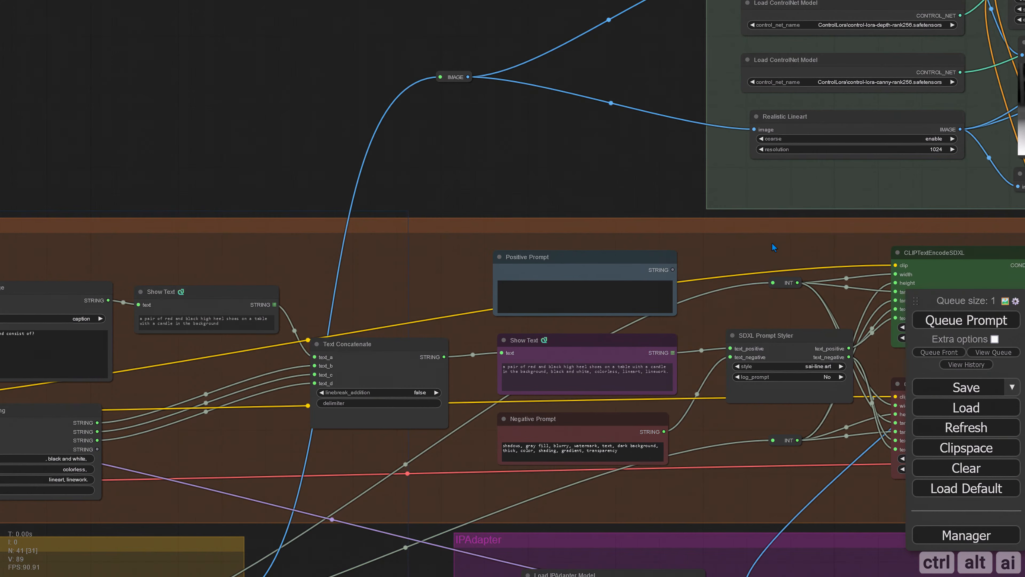
pyautogui.moveTo(622, 190); pyautogui.dragTo(288, 128)
pyautogui.moveTo(802, 500); pyautogui.dragTo(433, 507)
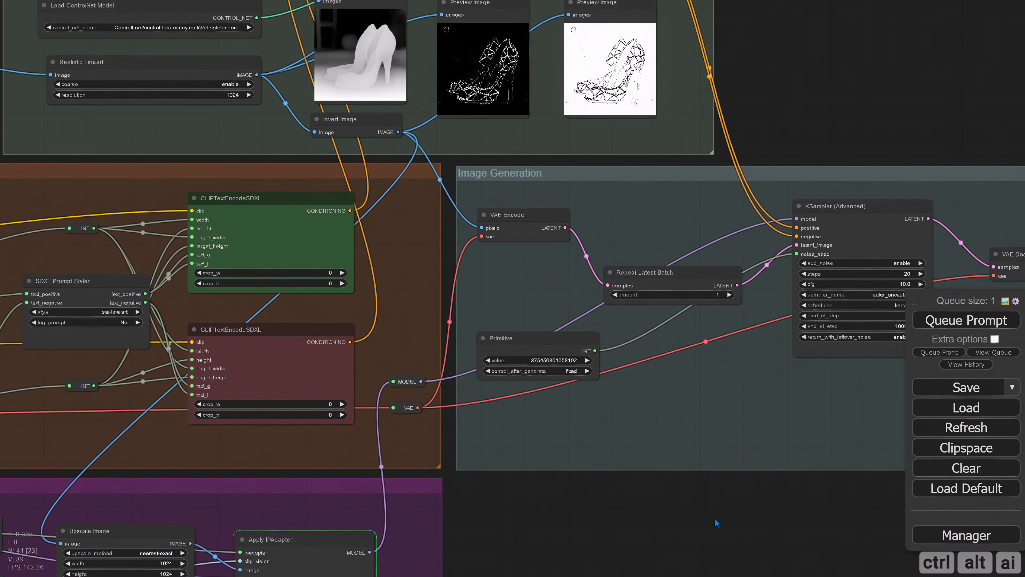
pyautogui.moveTo(754, 522); pyautogui.dragTo(497, 520)
pyautogui.scroll(-2, 581, 511)
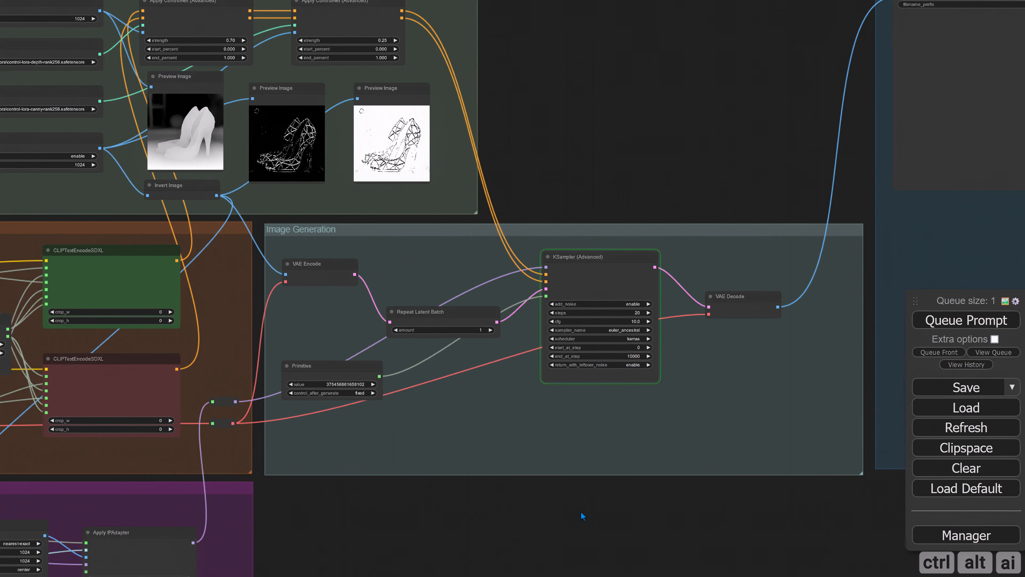
pyautogui.scroll(-1, 580, 511)
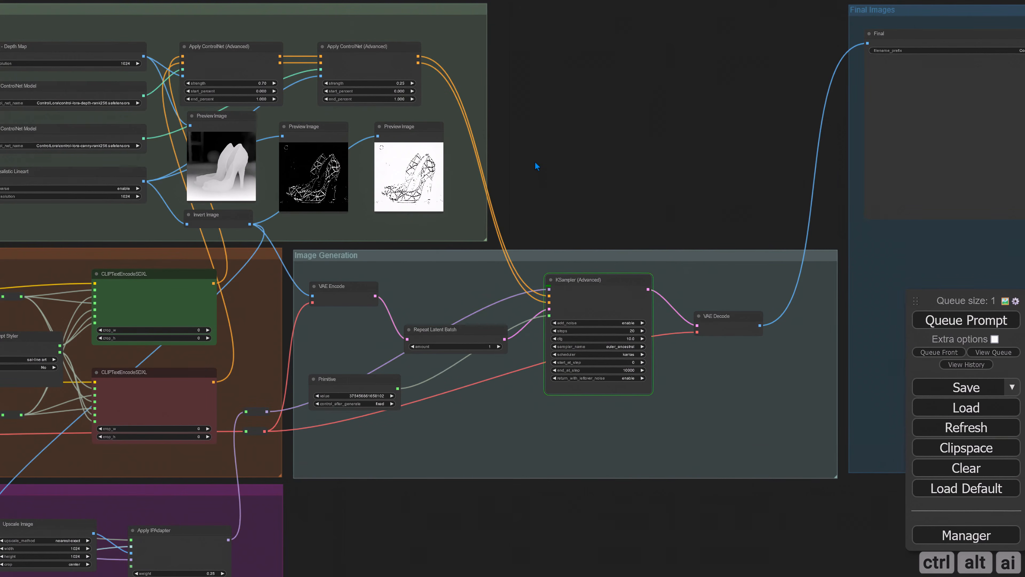
pyautogui.moveTo(535, 162); pyautogui.dragTo(712, 226)
pyautogui.scroll(4, 448, 222)
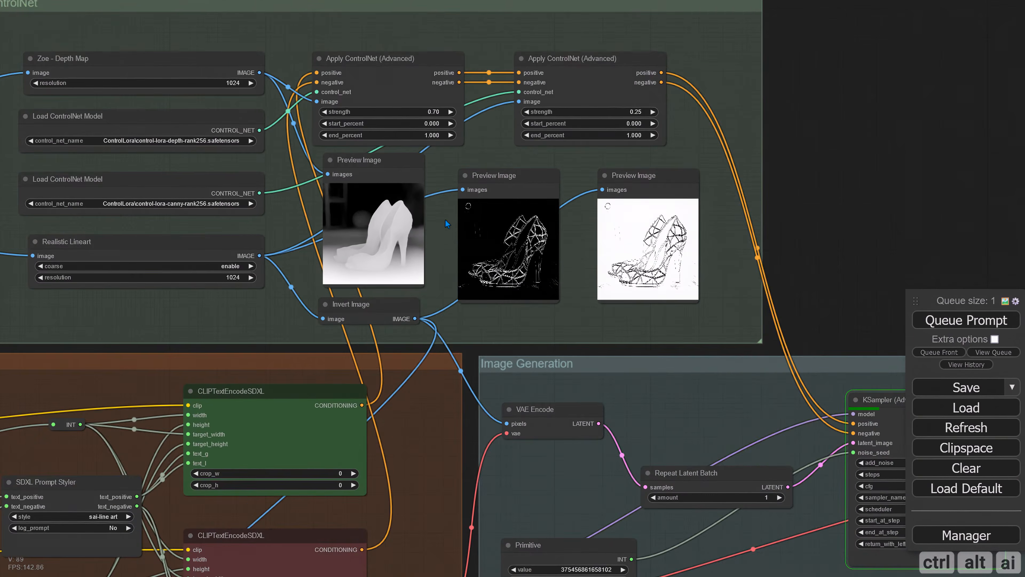
pyautogui.scroll(5, 425, 234)
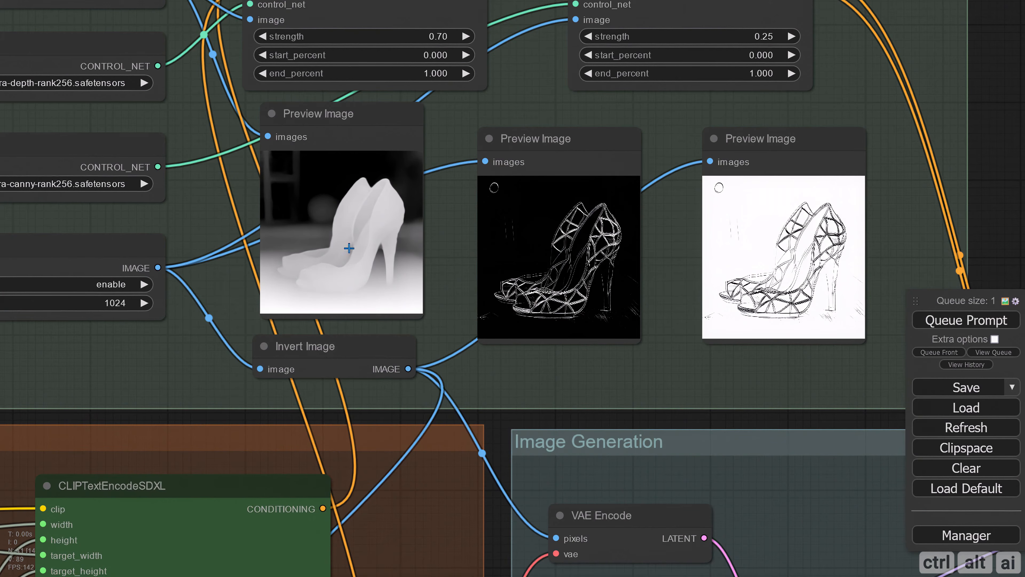
pyautogui.scroll(2, 395, 280)
pyautogui.scroll(1, 450, 304)
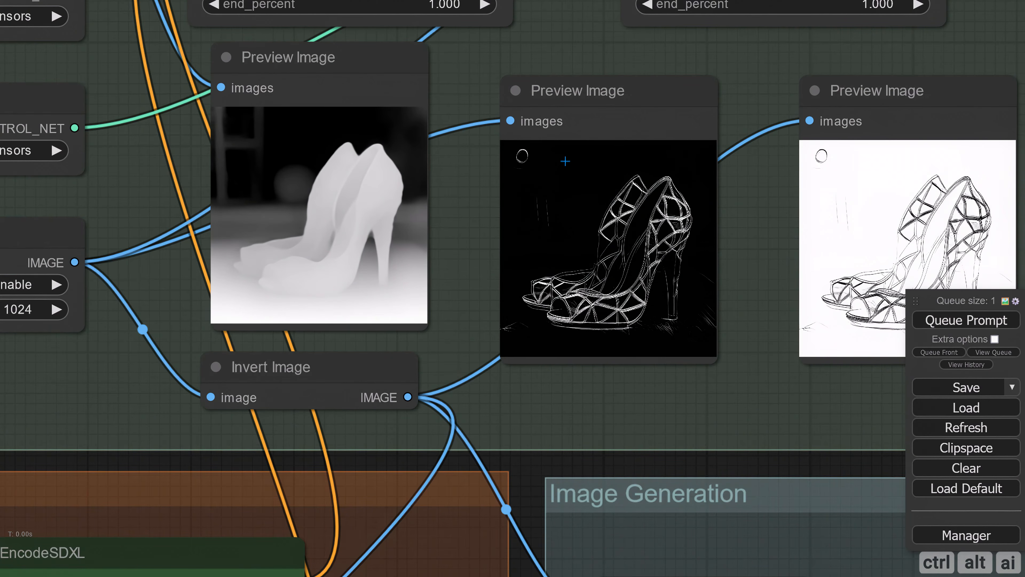
pyautogui.scroll(-4, 405, 332)
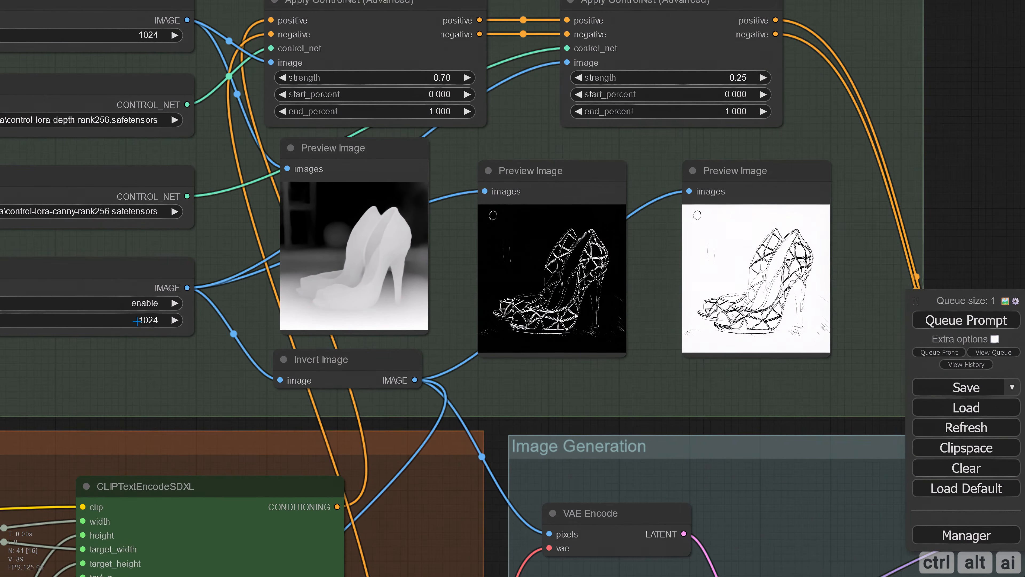
pyautogui.moveTo(162, 382); pyautogui.dragTo(313, 394)
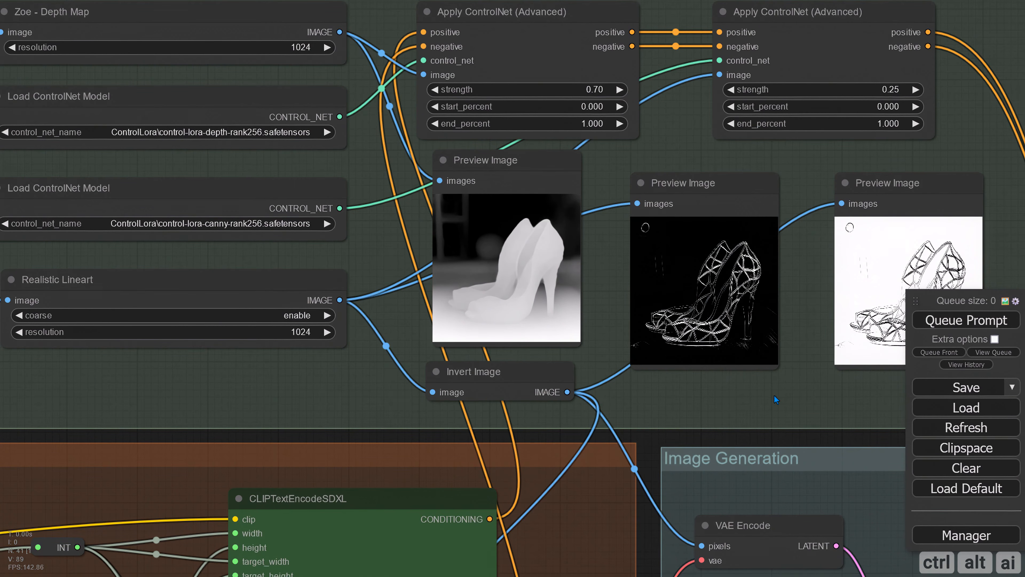
pyautogui.moveTo(811, 386); pyautogui.dragTo(614, 386)
pyautogui.scroll(7, 731, 301)
pyautogui.scroll(1, 718, 310)
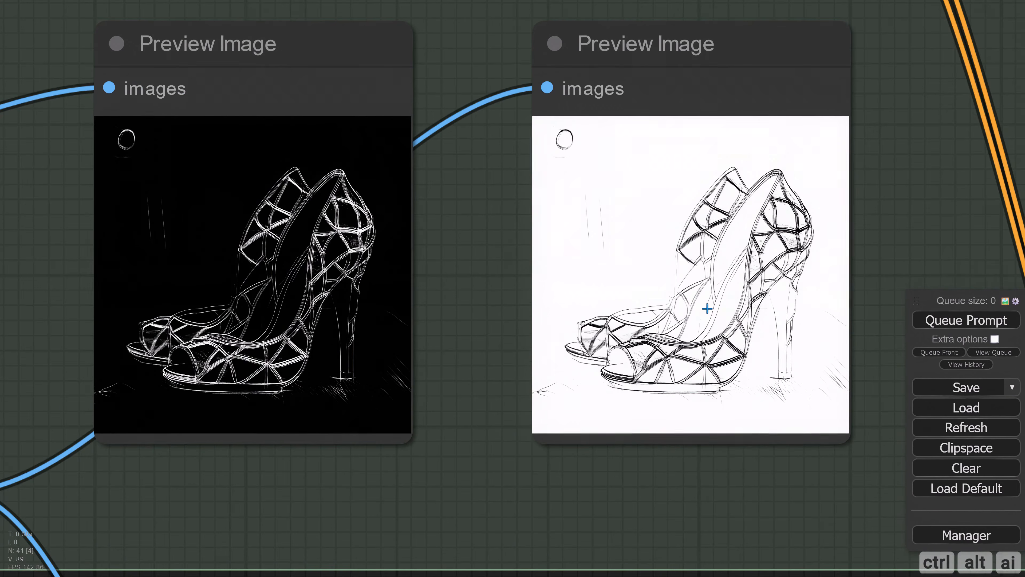
pyautogui.scroll(-8, 706, 466)
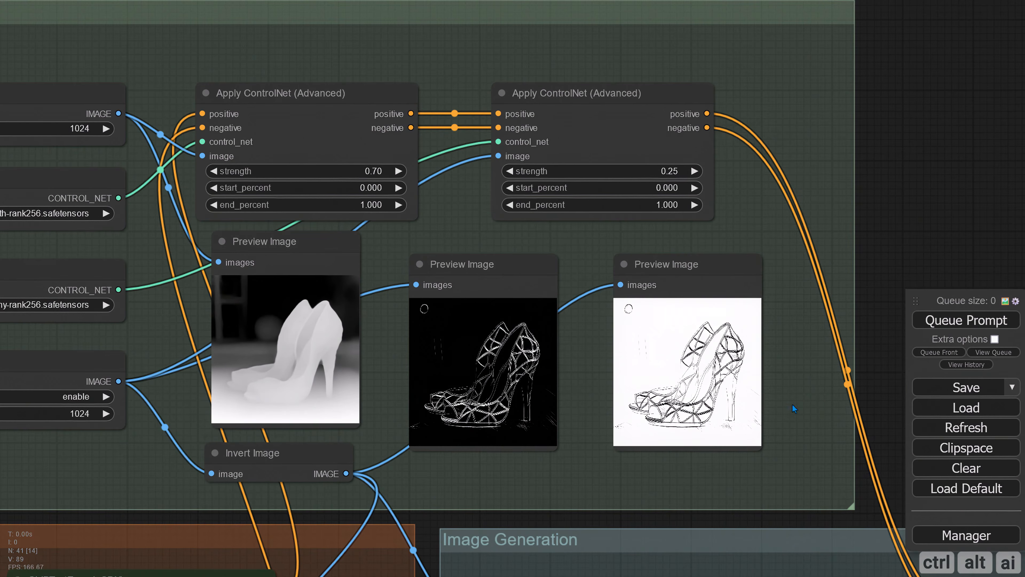
# Step: Examine the generated line art of the high heels in the Final node
pyautogui.scroll(-3, 859, 284)
pyautogui.moveTo(859, 284); pyautogui.dragTo(326, 245)
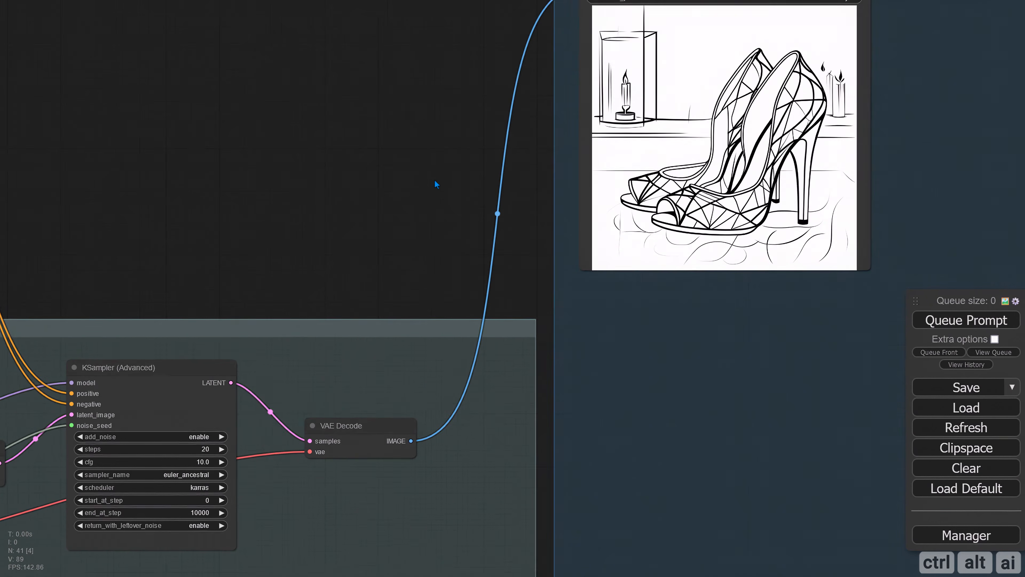
pyautogui.moveTo(529, 149); pyautogui.dragTo(410, 215)
pyautogui.scroll(2, 565, 169)
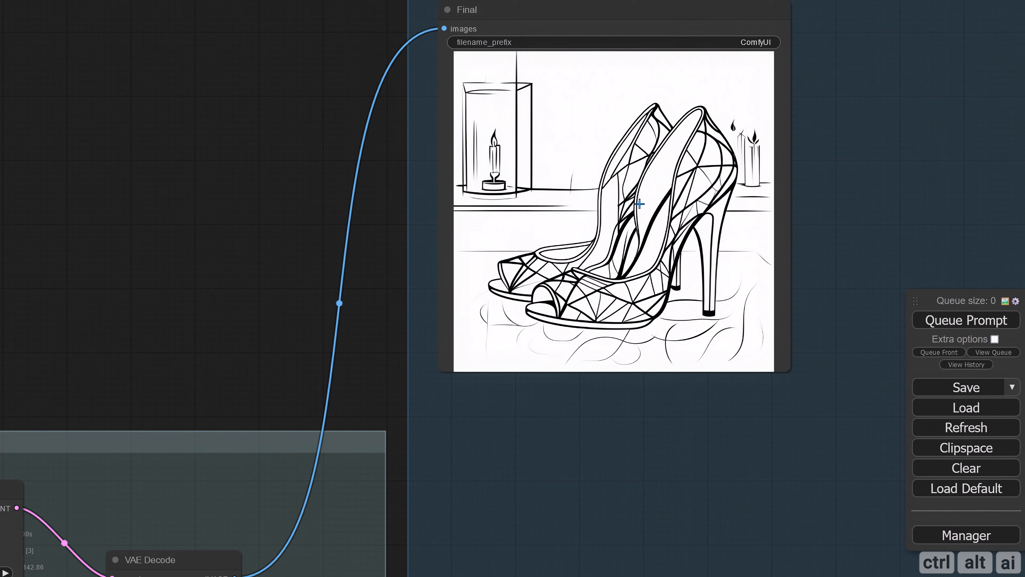
pyautogui.scroll(-3, 590, 302)
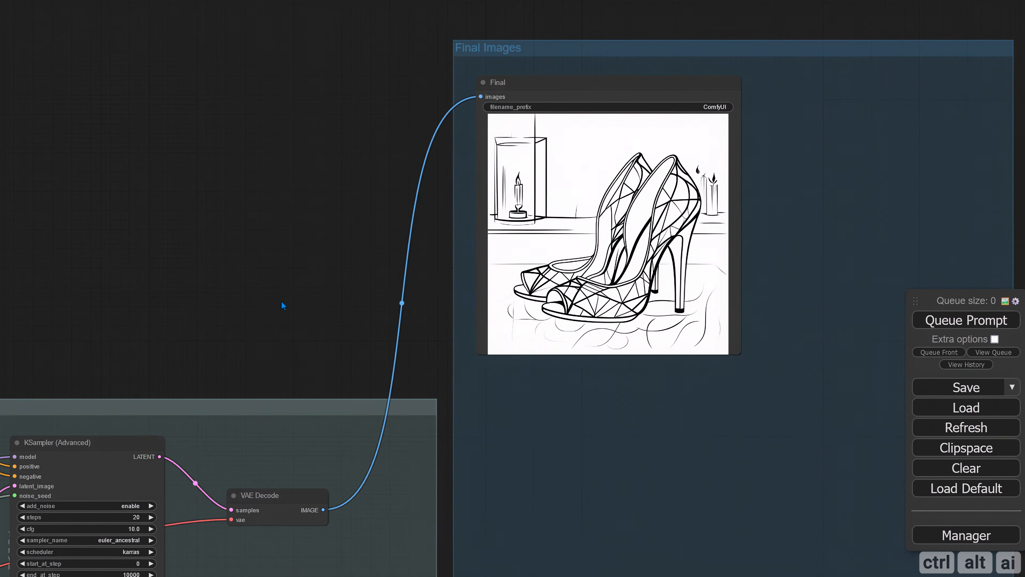
# Step: Copy the full caption from the purple Show Text node into the empty Positive Prompt node
pyautogui.moveTo(343, 298)
pyautogui.mouseDown()
pyautogui.moveTo(465, 290)
pyautogui.moveTo(605, 262)
pyautogui.mouseUp()
pyautogui.moveTo(361, 285); pyautogui.dragTo(662, 242)
pyautogui.moveTo(592, 249); pyautogui.dragTo(968, 182)
pyautogui.moveTo(135, 180); pyautogui.dragTo(360, 164)
pyautogui.moveTo(233, 296); pyautogui.dragTo(351, 274)
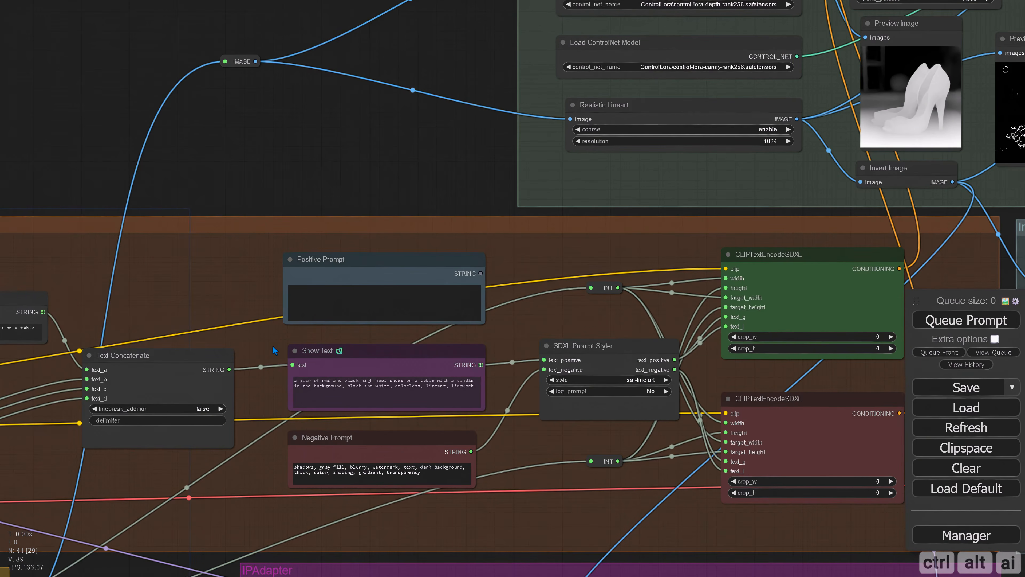
pyautogui.scroll(6, 274, 349)
pyautogui.moveTo(385, 116); pyautogui.dragTo(318, 55)
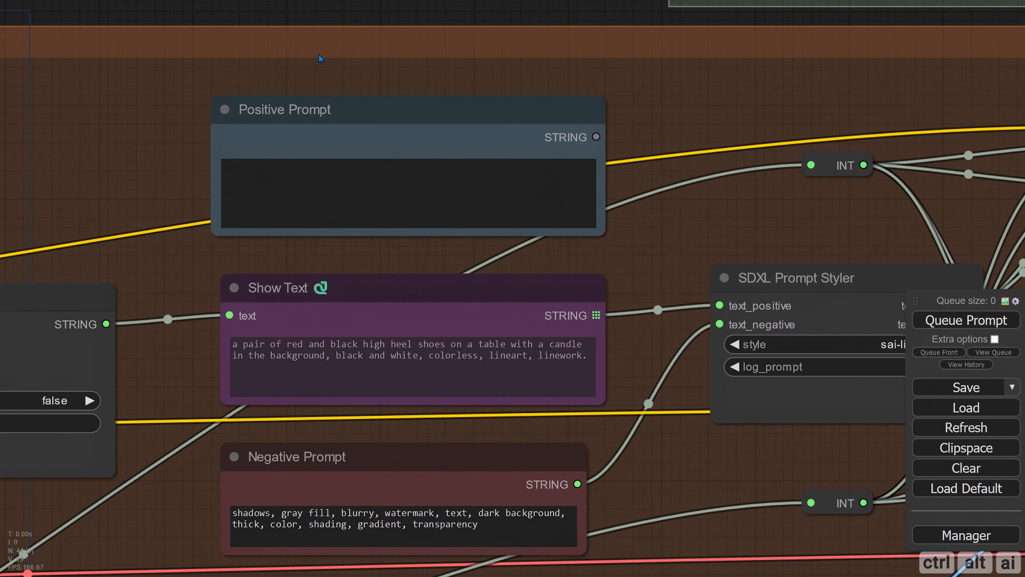
pyautogui.click(312, 344)
pyautogui.moveTo(511, 344); pyautogui.dragTo(328, 356)
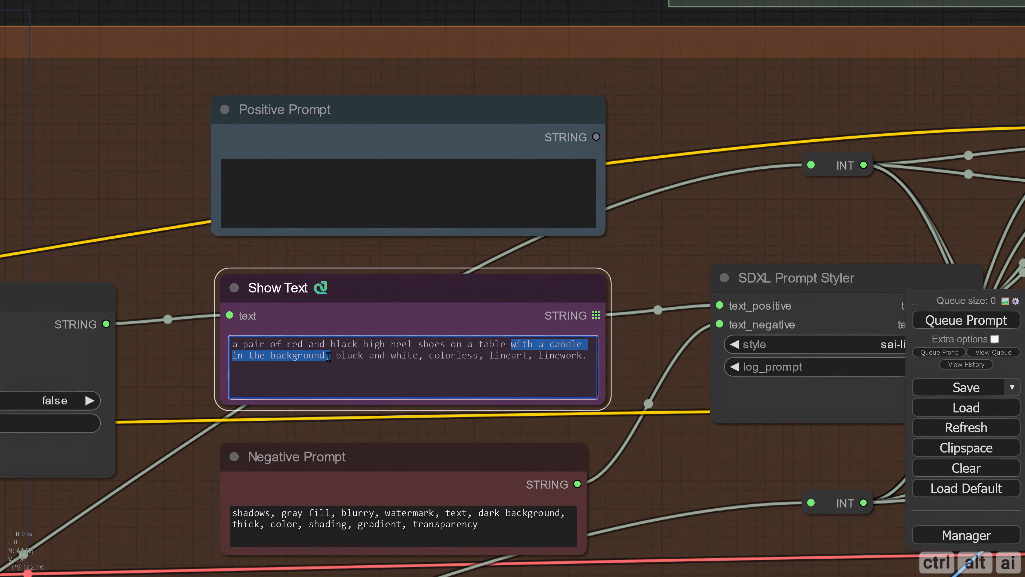
pyautogui.moveTo(328, 356); pyautogui.dragTo(330, 356)
pyautogui.moveTo(587, 358); pyautogui.dragTo(231, 343)
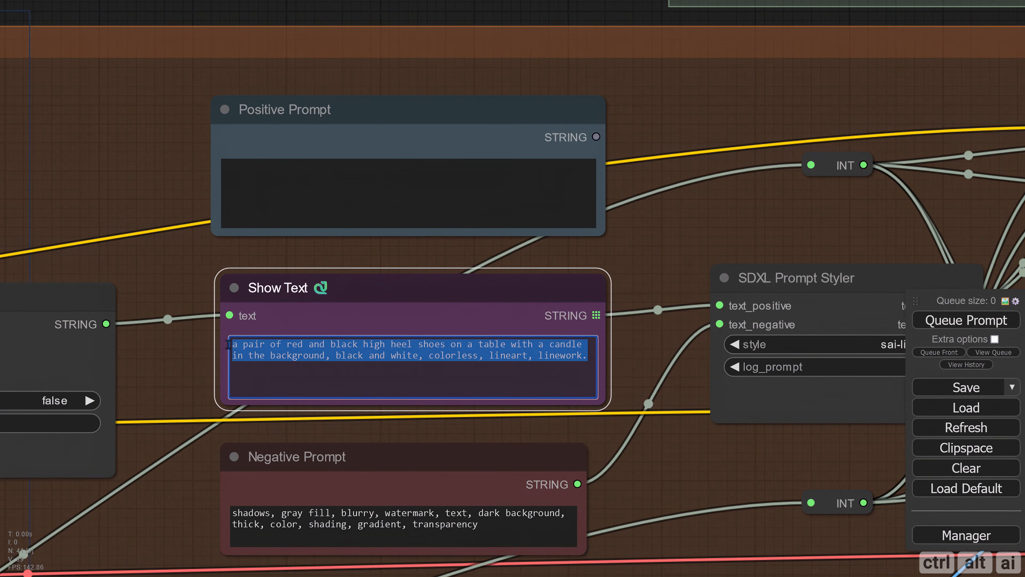
pyautogui.rightClick(253, 348)
pyautogui.click(285, 413)
pyautogui.click(275, 183)
pyautogui.hotkey('ctrl', 'v')
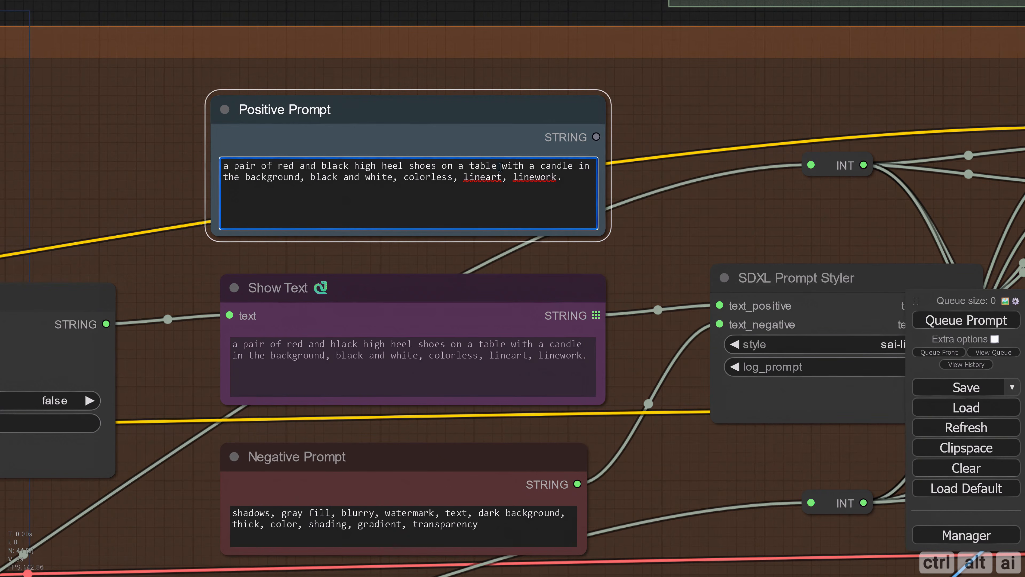
# Step: Delete "with a candle in the background" from the Positive Prompt and connect its STRING output to text_positive on the SDXL Prompt Styler
pyautogui.moveTo(503, 165); pyautogui.dragTo(297, 178)
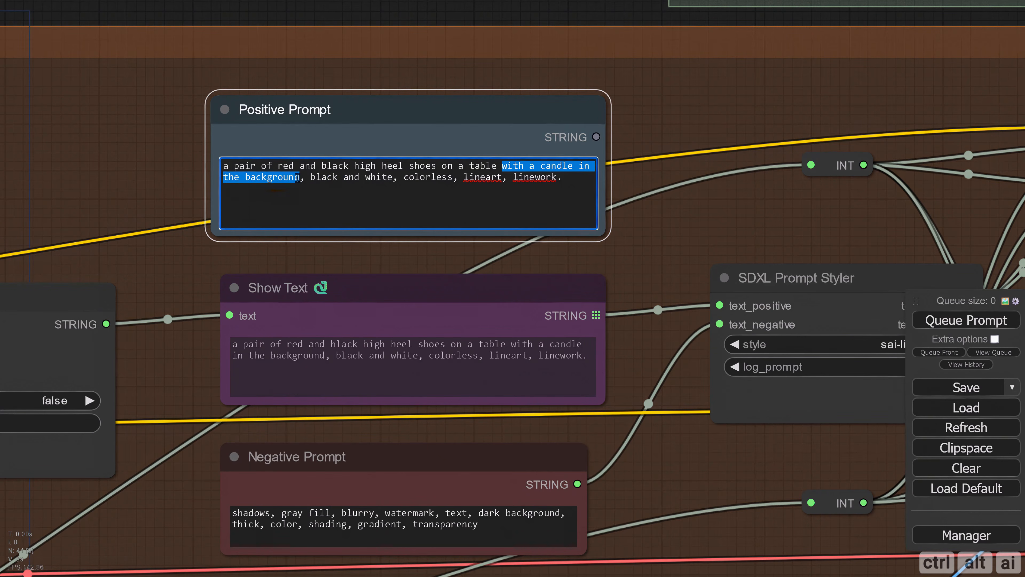
pyautogui.press('BackSpace')
pyautogui.press('BackSpace')
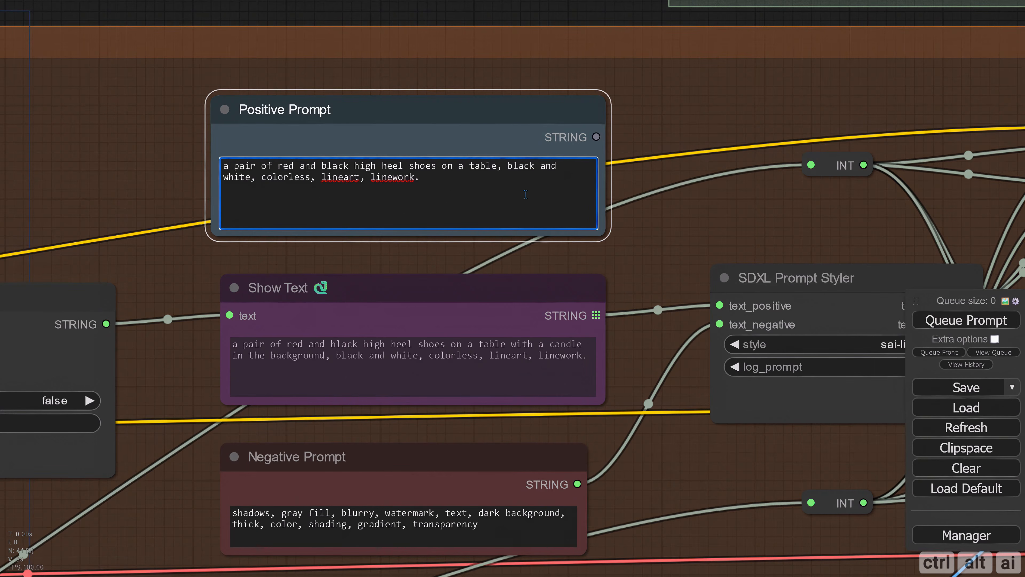
pyautogui.moveTo(596, 136); pyautogui.dragTo(722, 305)
# Step: Queue the workflow again with the edited positive prompt and examine the new image in the Final node
pyautogui.scroll(-4, 650, 299)
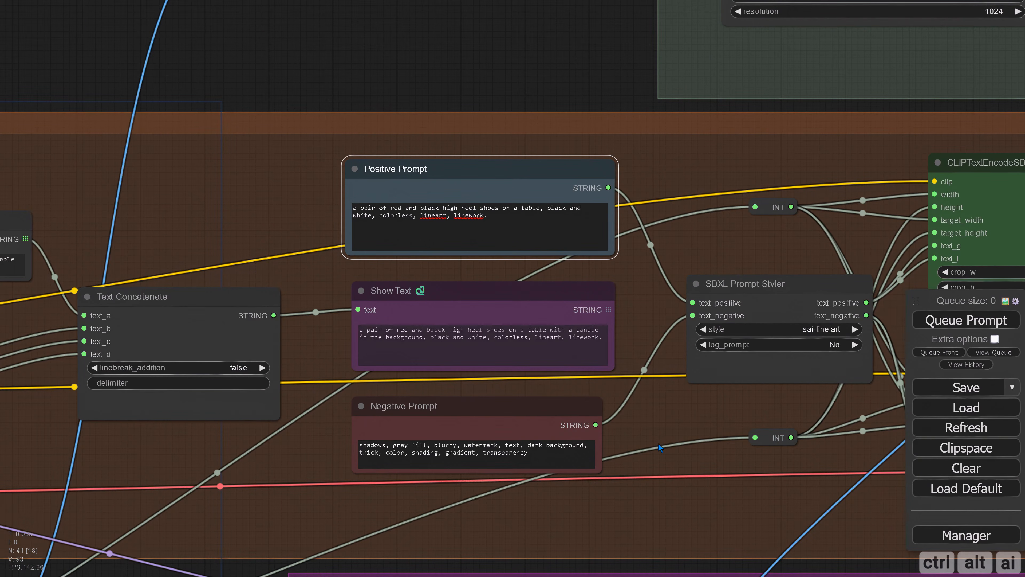
pyautogui.moveTo(682, 94); pyautogui.dragTo(431, 103)
pyautogui.scroll(-7, 574, 210)
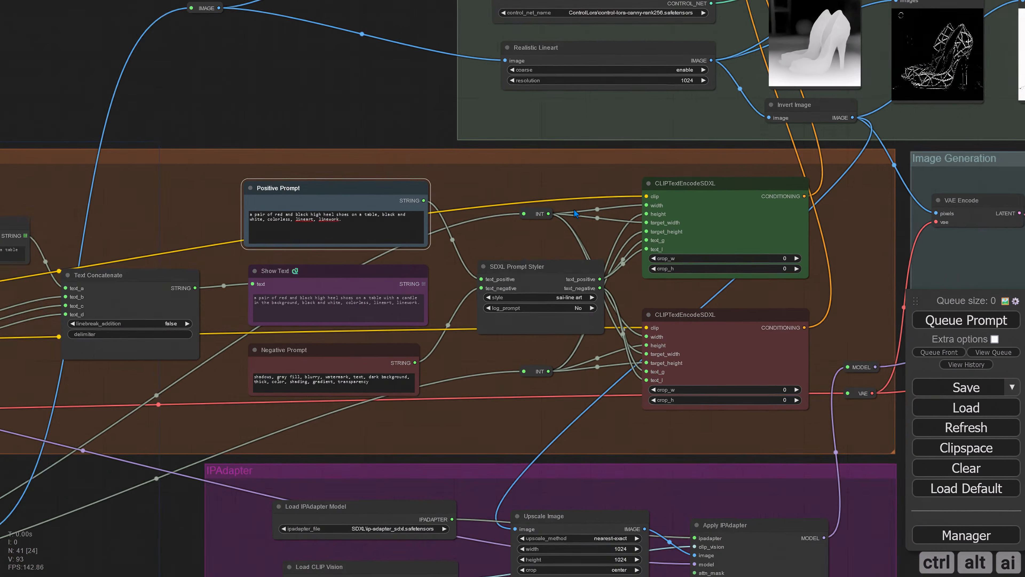
pyautogui.moveTo(831, 447); pyautogui.dragTo(391, 507)
pyautogui.moveTo(498, 139); pyautogui.dragTo(530, 203)
pyautogui.hotkey('ctrl', 'Return')
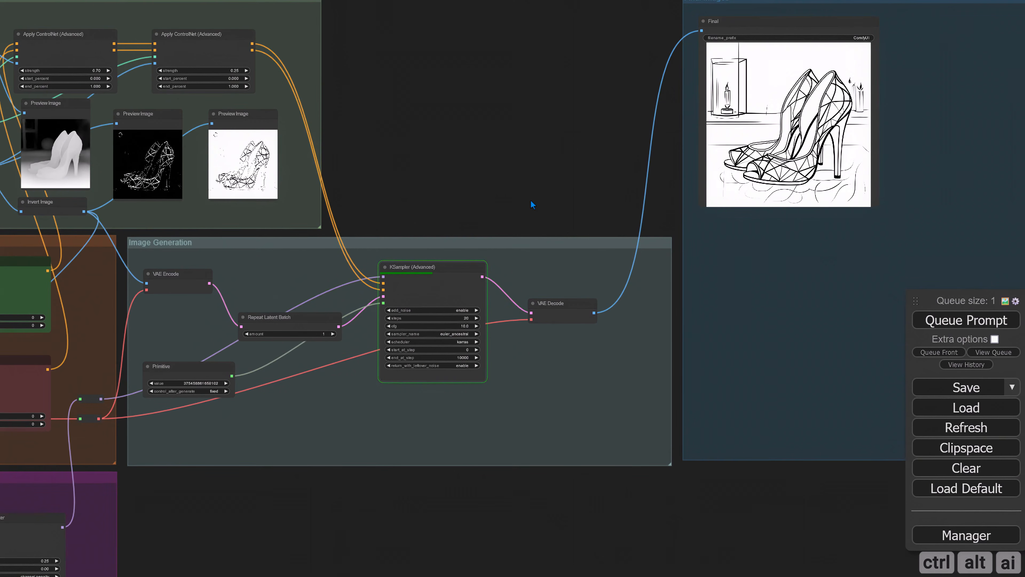
pyautogui.moveTo(575, 155); pyautogui.dragTo(442, 197)
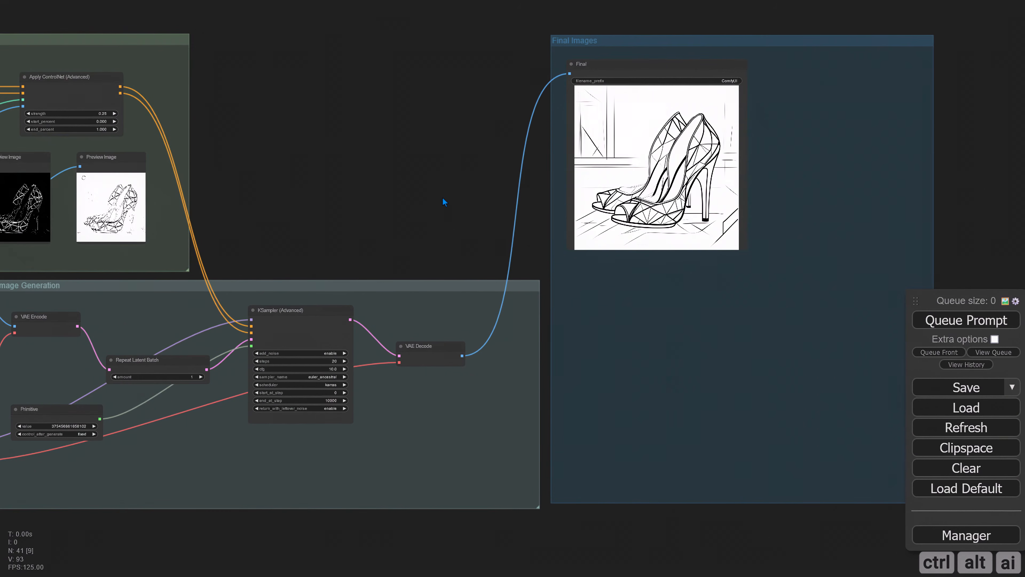
pyautogui.scroll(6, 618, 204)
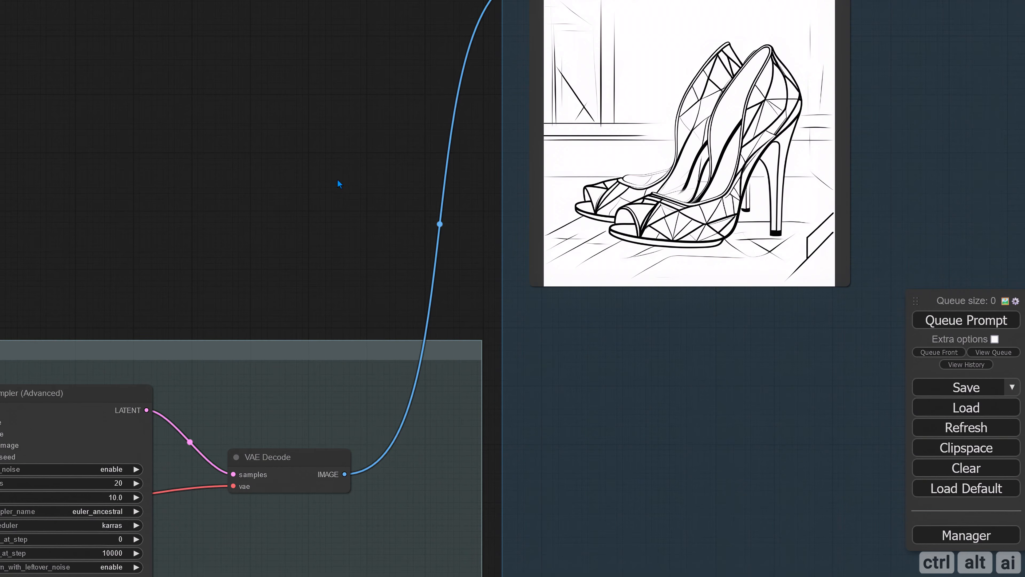
# Step: Delete "on a table" from the Positive Prompt text, keeping the comma after "high heel shoes"
pyautogui.scroll(-5, 588, 174)
pyautogui.hscroll(-10, 501, 170)
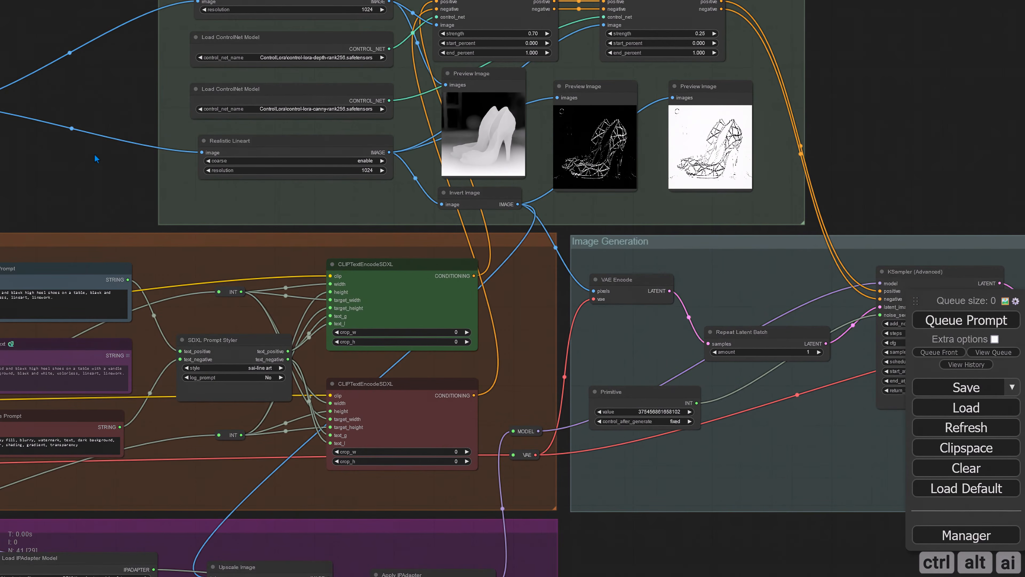
pyautogui.hscroll(-3, 413, 167)
pyautogui.scroll(7, 390, 197)
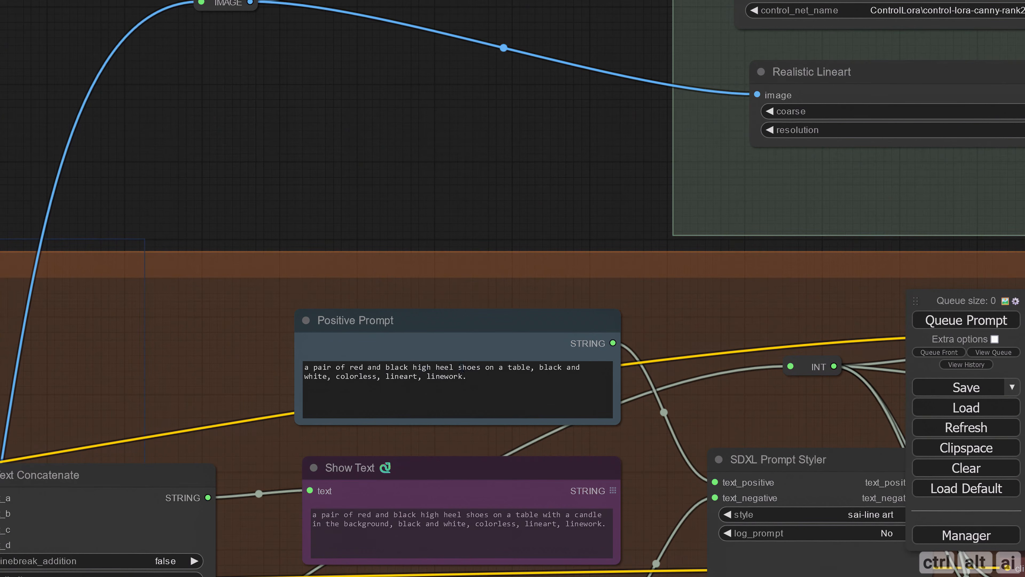
pyautogui.moveTo(485, 369); pyautogui.dragTo(532, 371)
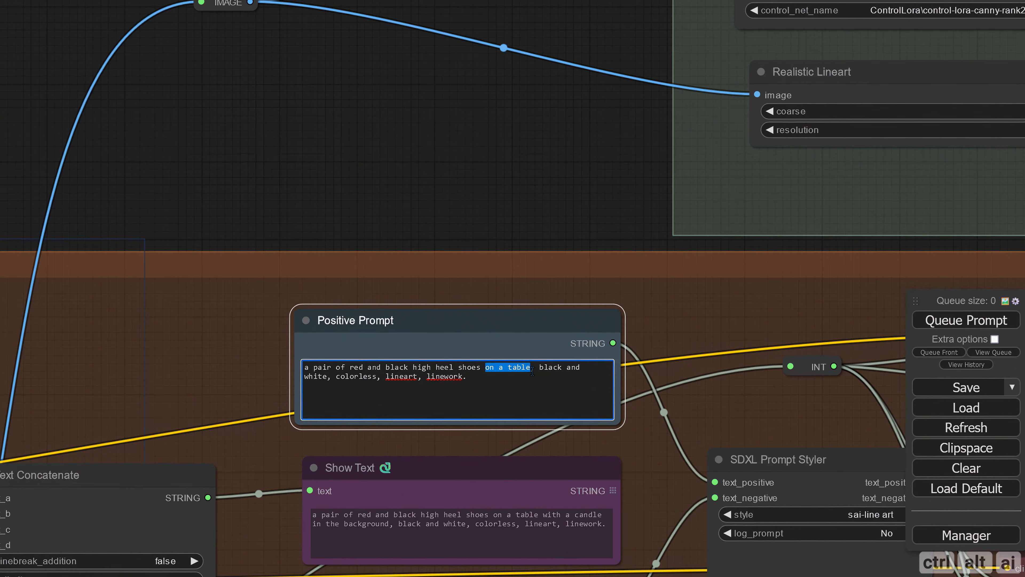
pyautogui.press('BackSpace')
pyautogui.press('BackSpace')
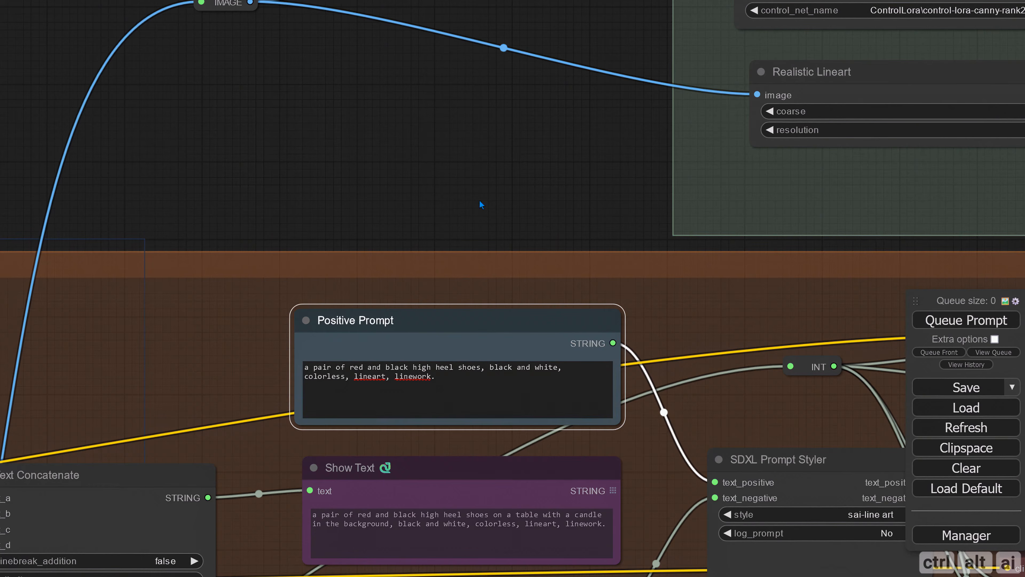
pyautogui.click(480, 201)
# Step: Queue the workflow with the shortened prompt and examine the regenerated high-heel line art in the Final node
pyautogui.click(935, 323)
pyautogui.scroll(-4, 547, 204)
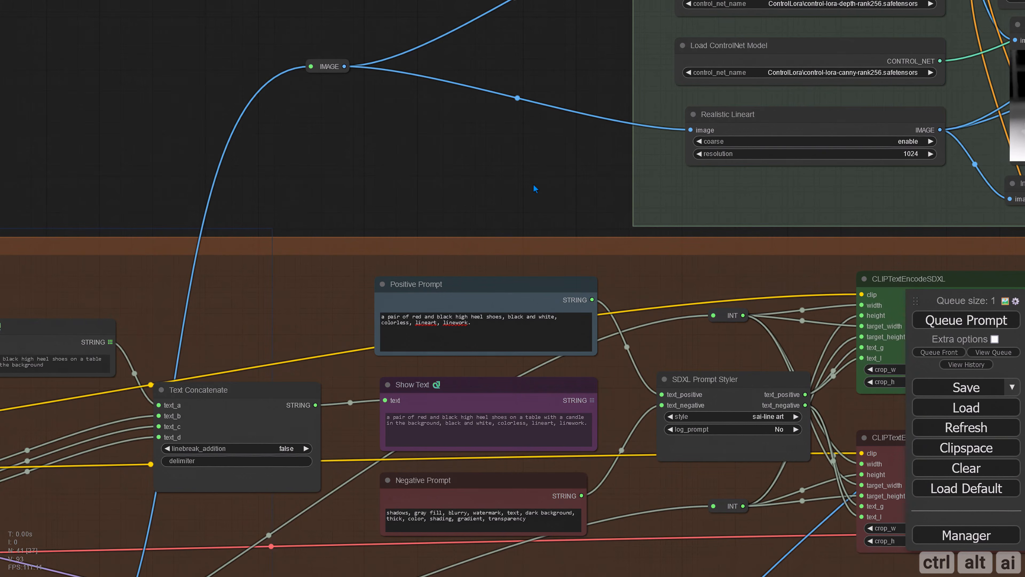
pyautogui.scroll(-3, 533, 183)
pyautogui.scroll(-2, 526, 183)
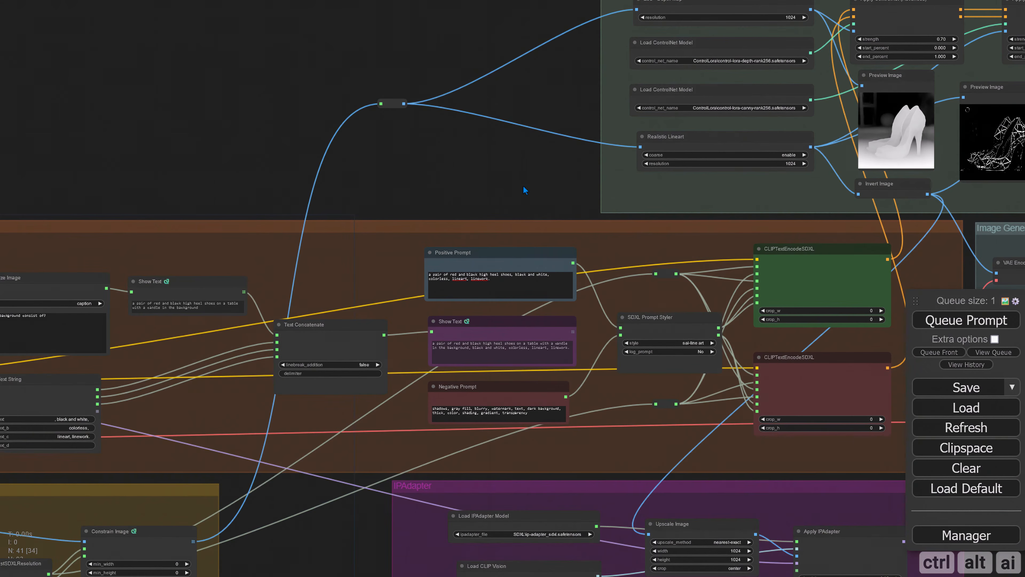
pyautogui.moveTo(516, 185); pyautogui.dragTo(27, 172)
pyautogui.moveTo(787, 160); pyautogui.dragTo(409, 220)
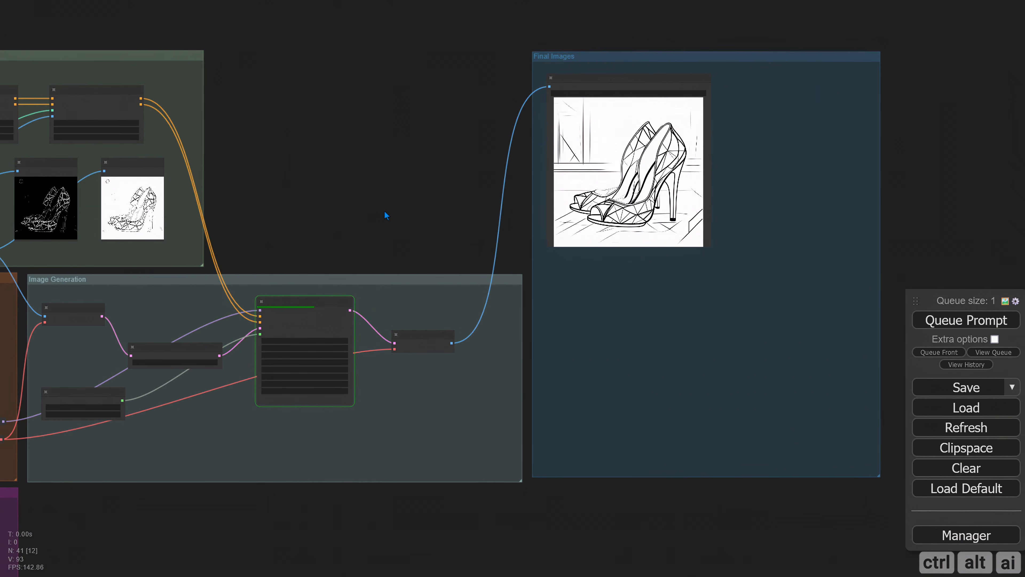
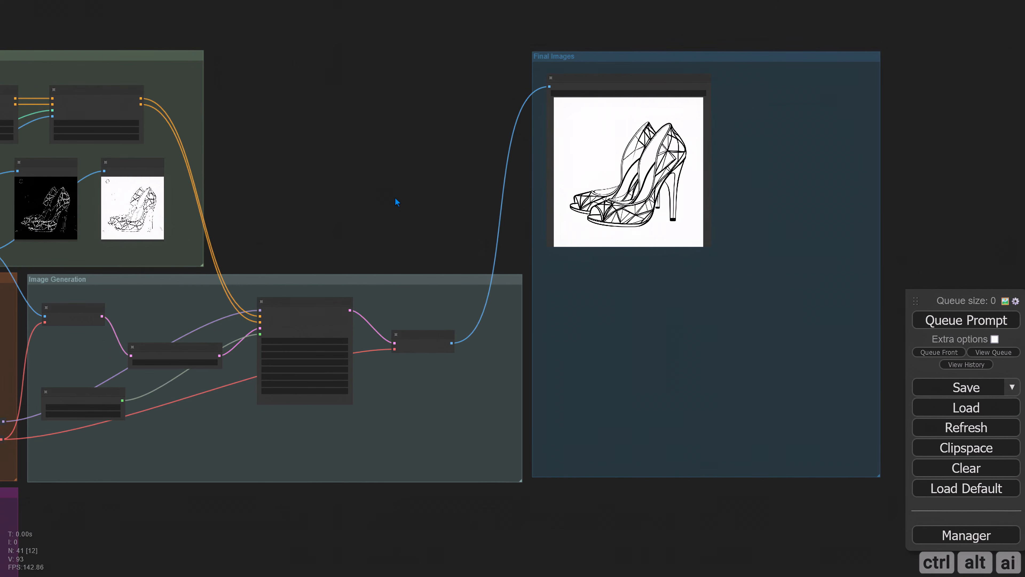
pyautogui.moveTo(632, 167); pyautogui.dragTo(552, 184)
pyautogui.scroll(10, 552, 184)
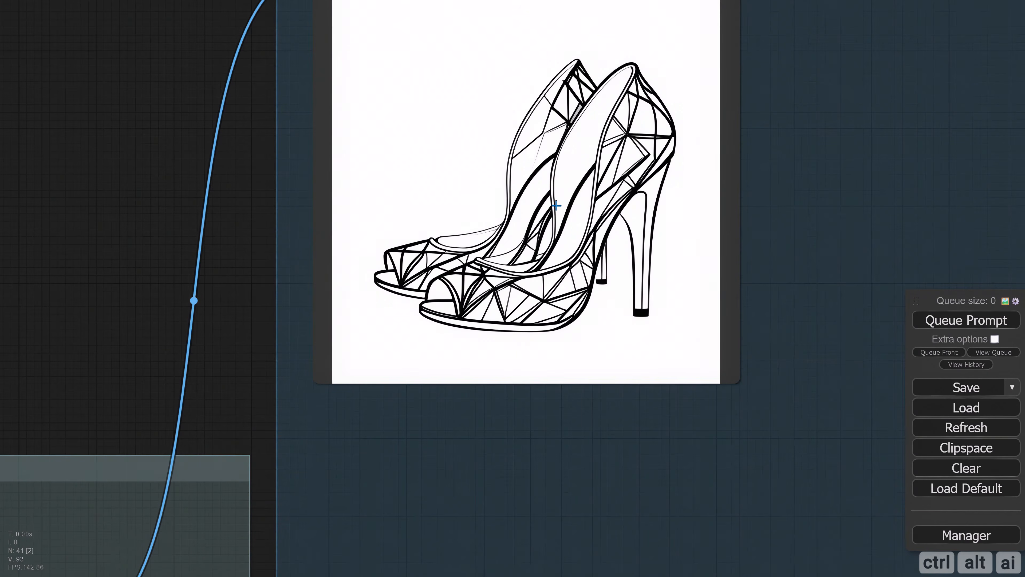
pyautogui.moveTo(162, 145); pyautogui.dragTo(190, 221)
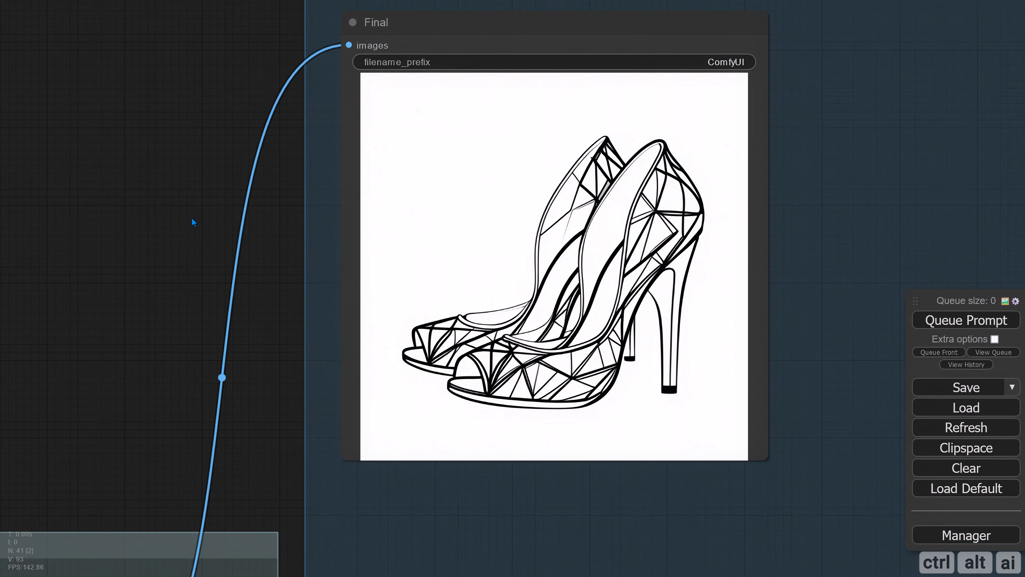
pyautogui.scroll(-5, 191, 218)
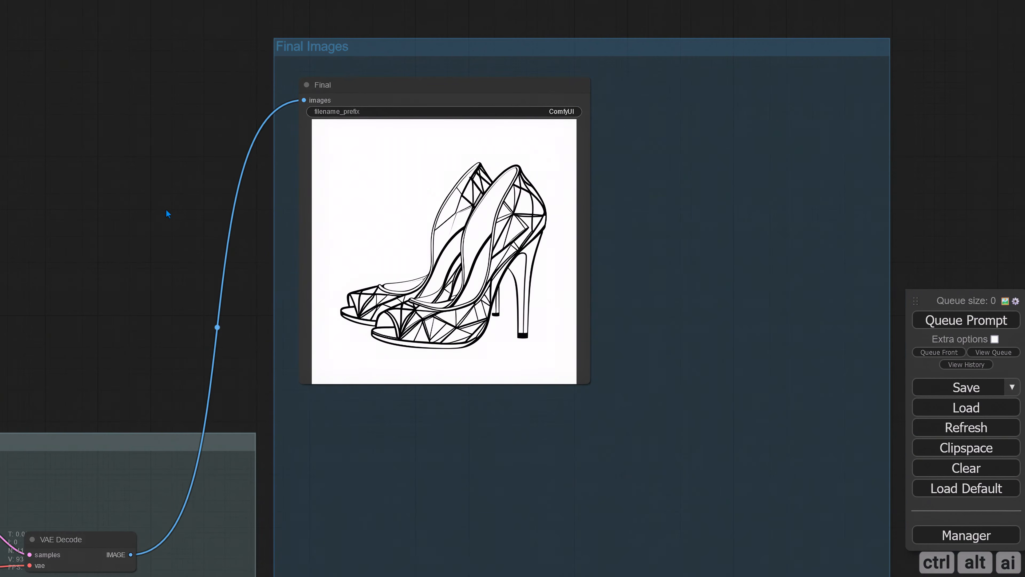
pyautogui.moveTo(167, 213); pyautogui.dragTo(236, 192)
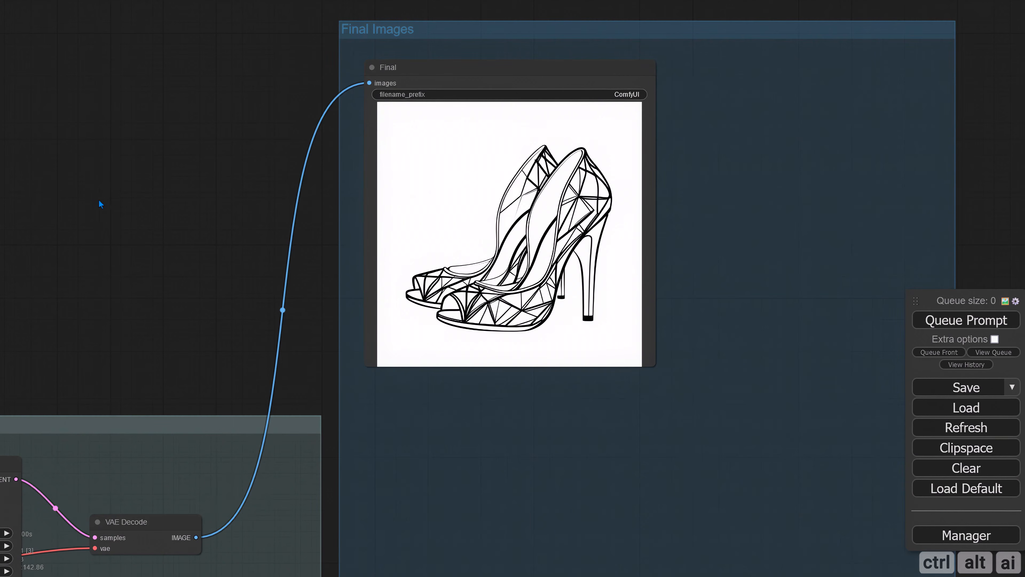
# Step: Add an Ultimate SD Upscale node in the empty canvas area below the Final Images group
pyautogui.moveTo(141, 208); pyautogui.dragTo(393, 64)
pyautogui.moveTo(233, 491); pyautogui.dragTo(391, 278)
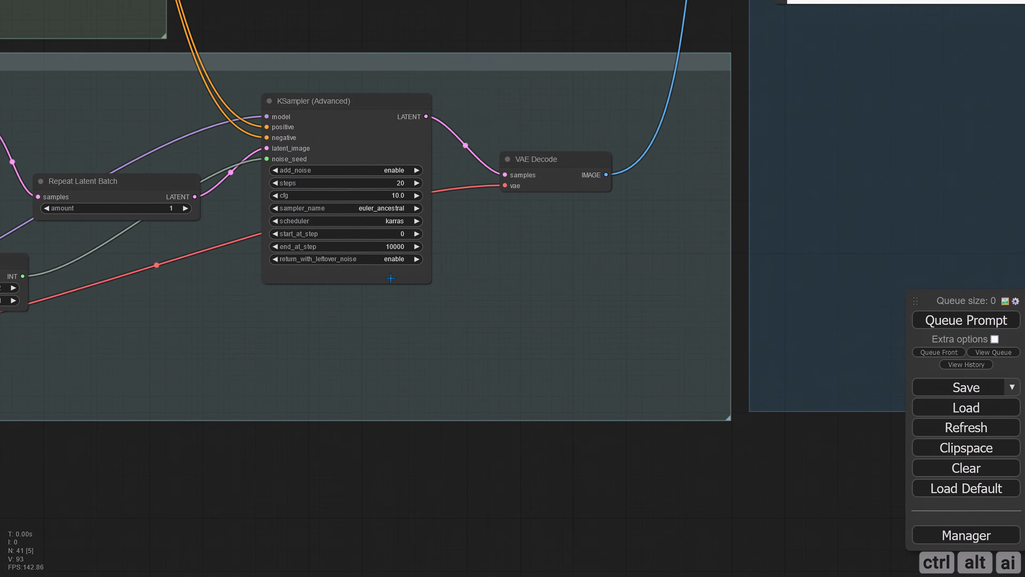
pyautogui.scroll(-2, 358, 432)
pyautogui.moveTo(360, 428); pyautogui.dragTo(482, 396)
pyautogui.scroll(-3, 525, 406)
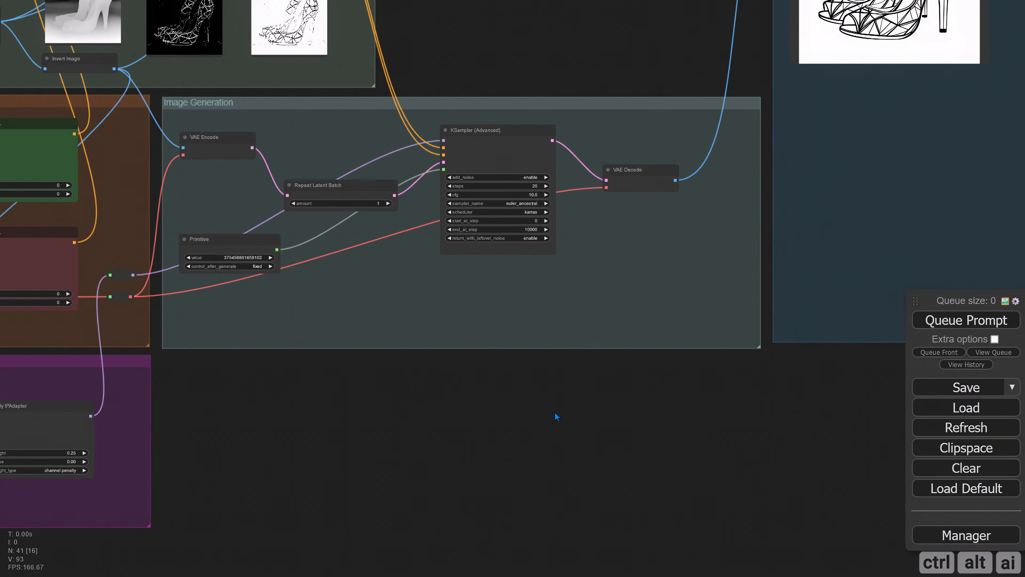
pyautogui.moveTo(819, 457); pyautogui.dragTo(367, 427)
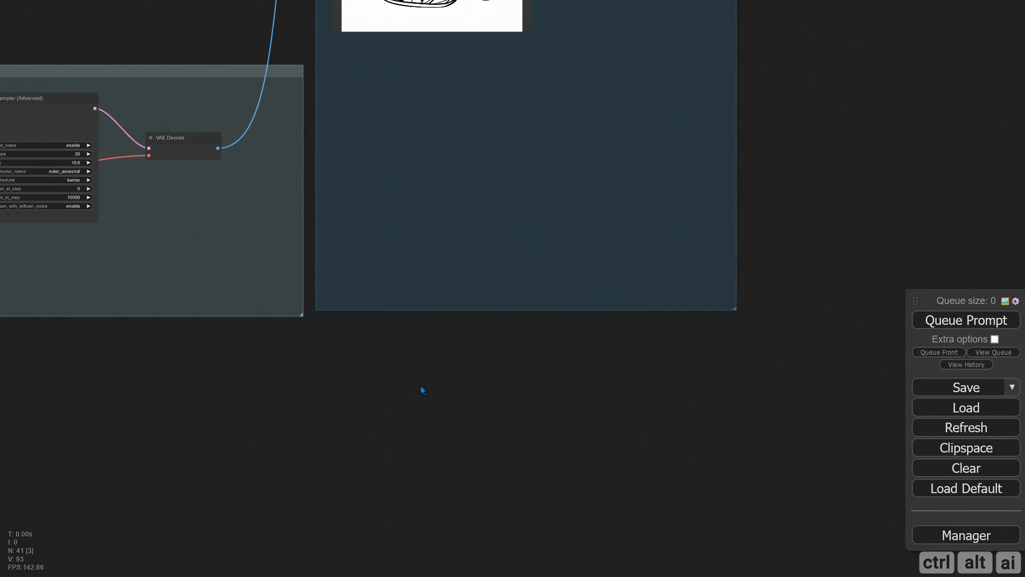
pyautogui.moveTo(426, 379); pyautogui.dragTo(416, 308)
pyautogui.scroll(7, 393, 302)
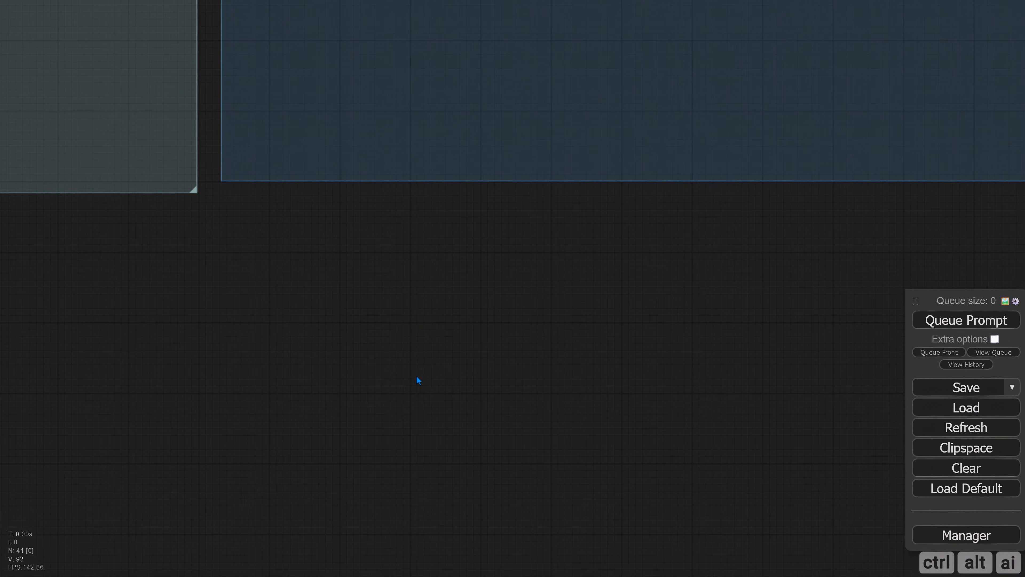
pyautogui.moveTo(417, 377); pyautogui.dragTo(405, 315)
pyautogui.doubleClick(410, 227)
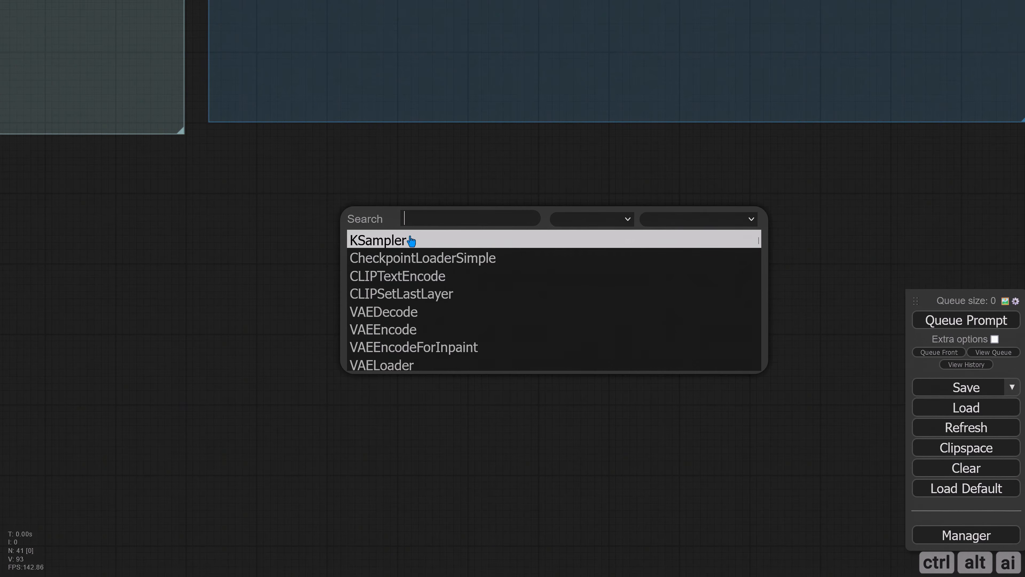
pyautogui.write('u')
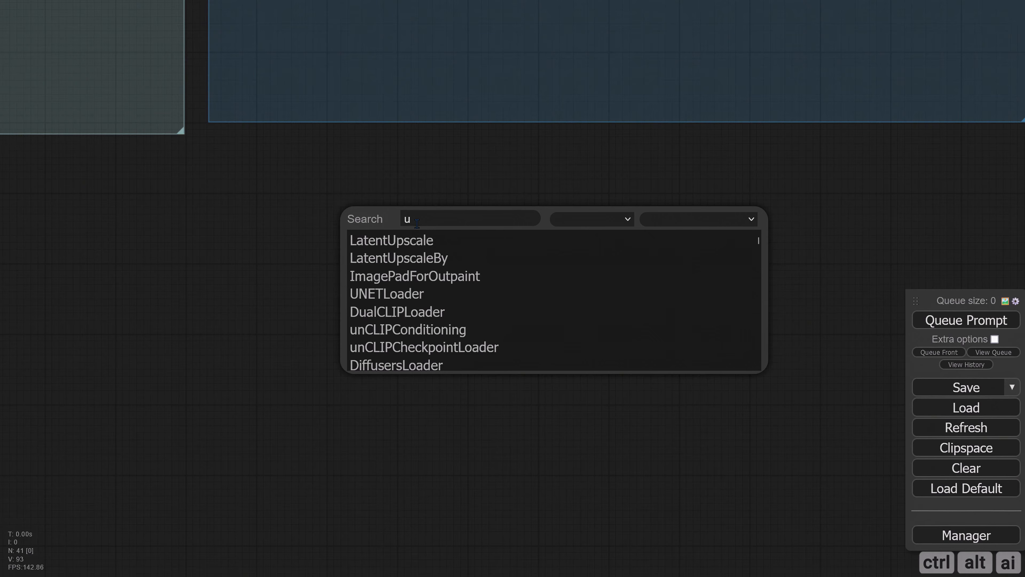
pyautogui.write('ltim')
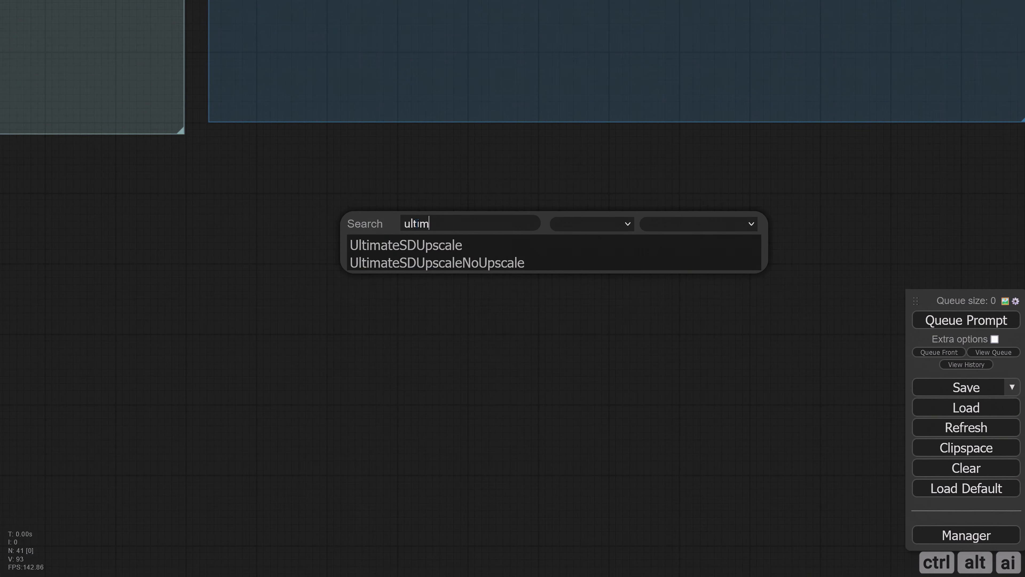
pyautogui.click(431, 244)
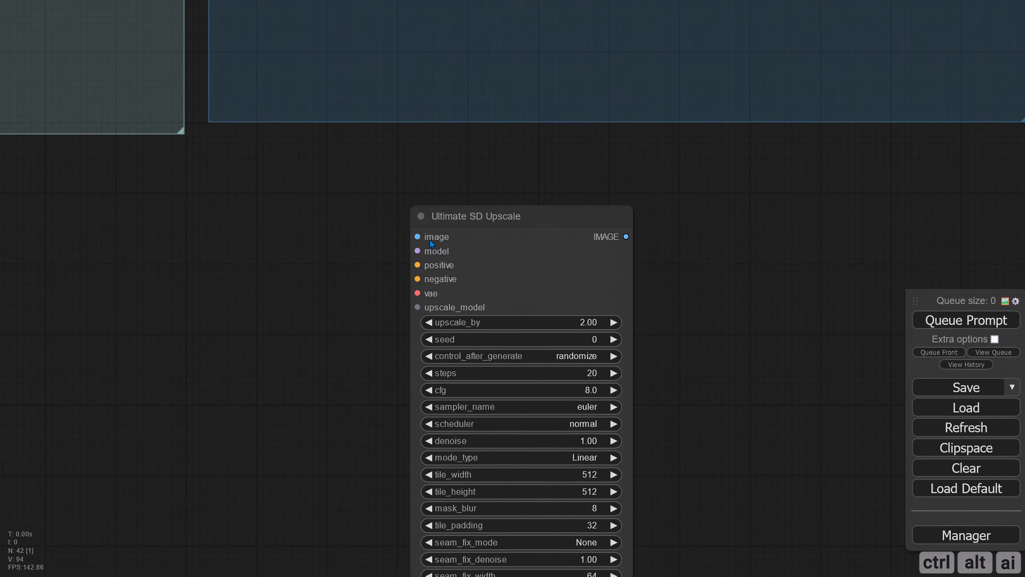
pyautogui.moveTo(667, 259); pyautogui.dragTo(671, 179)
pyautogui.moveTo(476, 136); pyautogui.dragTo(367, 93)
pyautogui.click(649, 268)
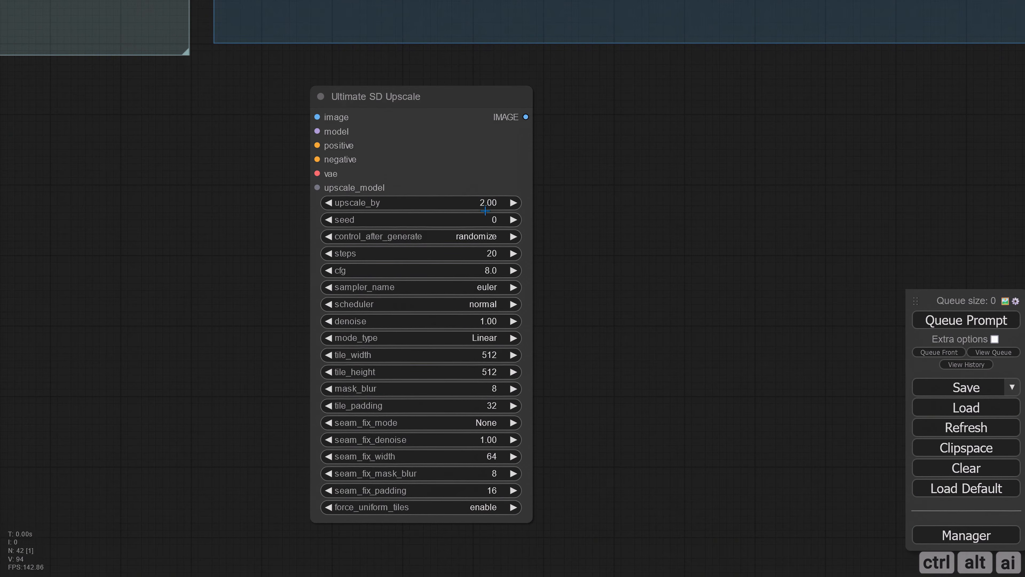
pyautogui.scroll(-3, 279, 242)
pyautogui.moveTo(167, 250); pyautogui.dragTo(547, 322)
pyautogui.moveTo(247, 274); pyautogui.dragTo(460, 319)
pyautogui.scroll(-2, 372, 302)
pyautogui.moveTo(284, 303); pyautogui.dragTo(321, 313)
pyautogui.click(150, 130)
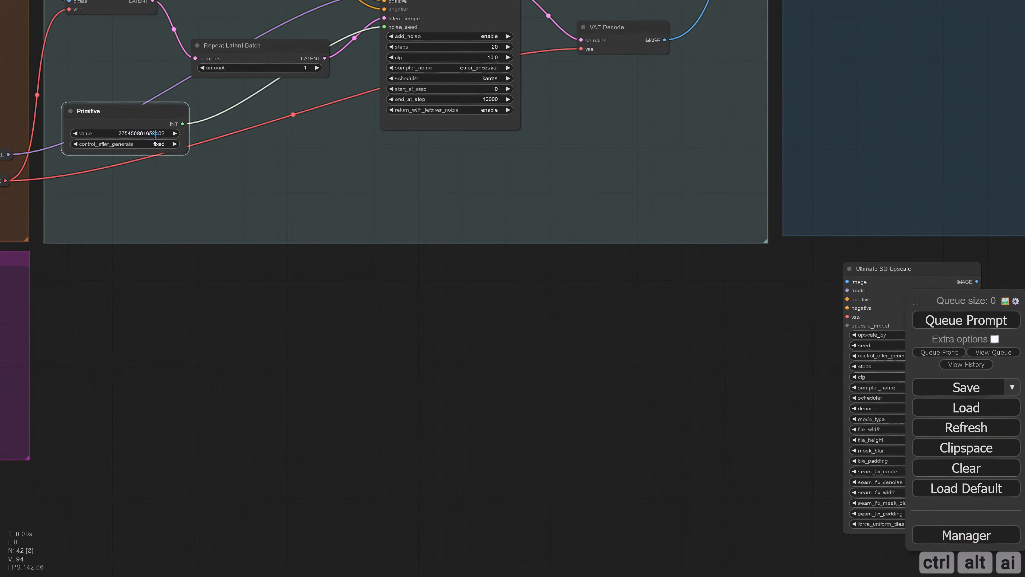
pyautogui.doubleClick(280, 133)
pyautogui.hotkey('ctrl', 'c')
pyautogui.click(346, 134)
pyautogui.moveTo(559, 389); pyautogui.dragTo(109, 323)
pyautogui.scroll(5, 510, 288)
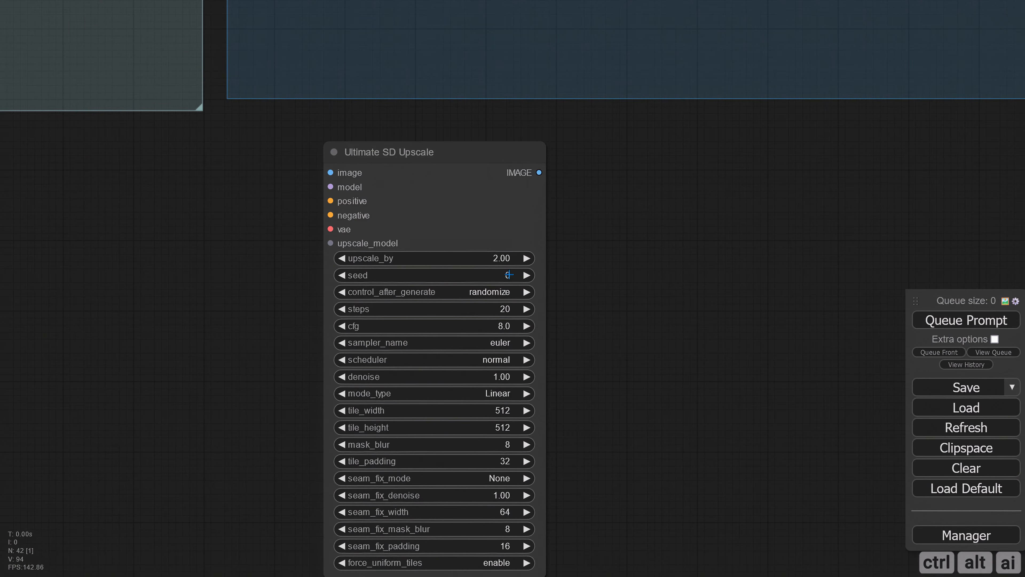
pyautogui.click(509, 274)
pyautogui.hotkey('ctrl', 'v')
pyautogui.click(714, 274)
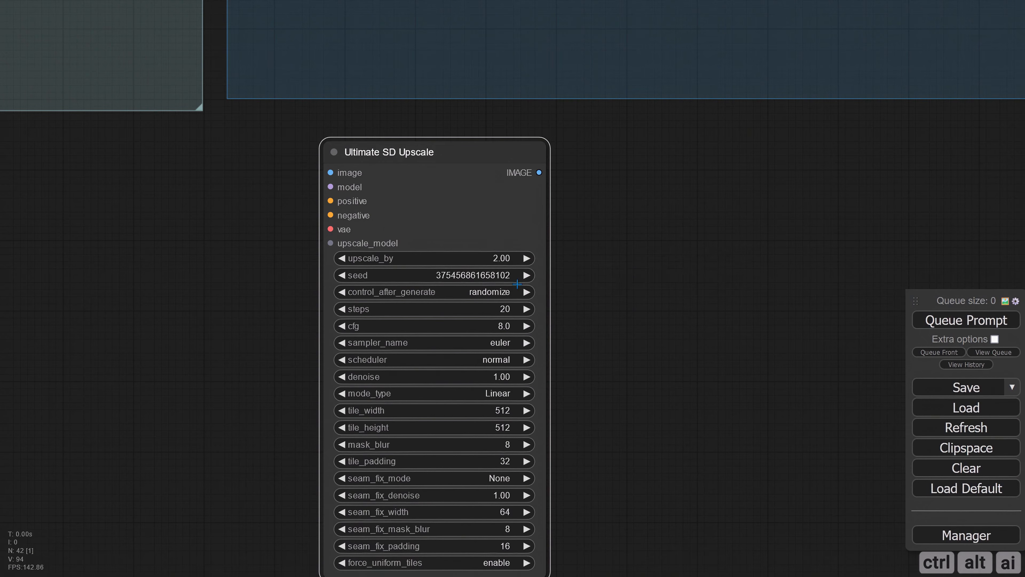
pyautogui.click(515, 291)
pyautogui.click(496, 288)
# Step: Set the Ultimate SD Upscale sampler_name to euler_ancestral and its scheduler to karras
pyautogui.moveTo(571, 322); pyautogui.dragTo(572, 267)
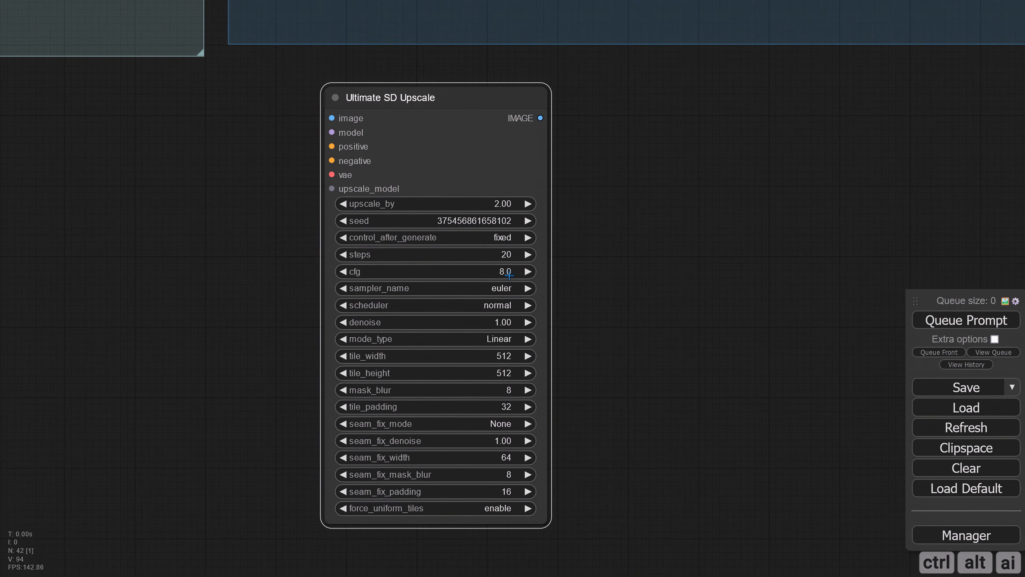
pyautogui.click(513, 289)
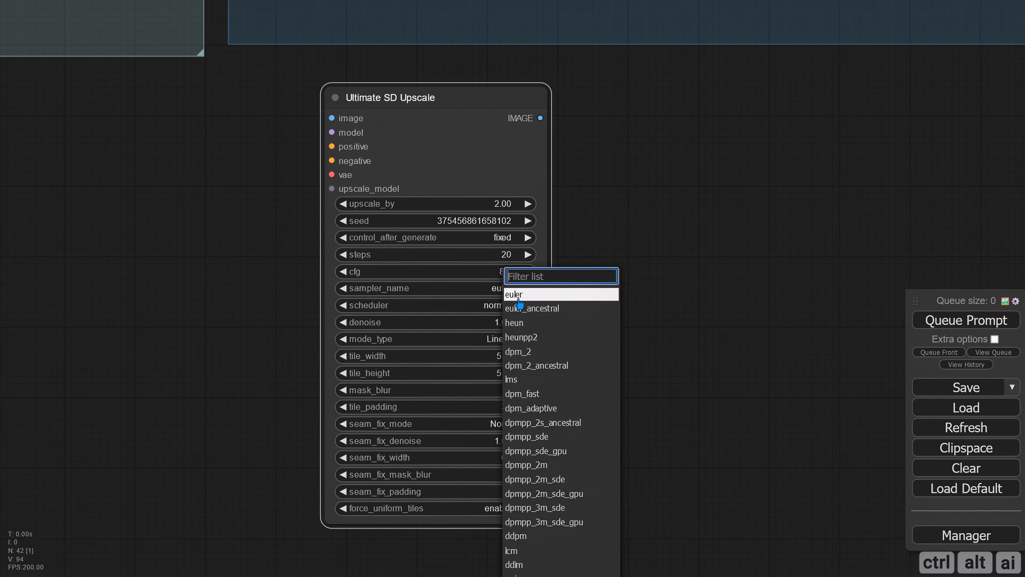
pyautogui.click(530, 309)
pyautogui.click(501, 305)
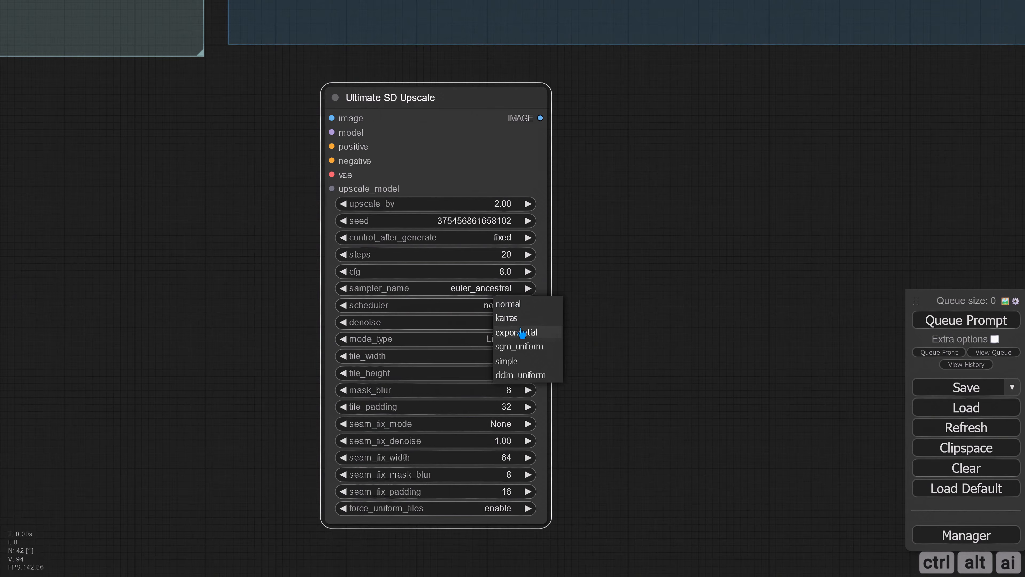
pyautogui.click(519, 319)
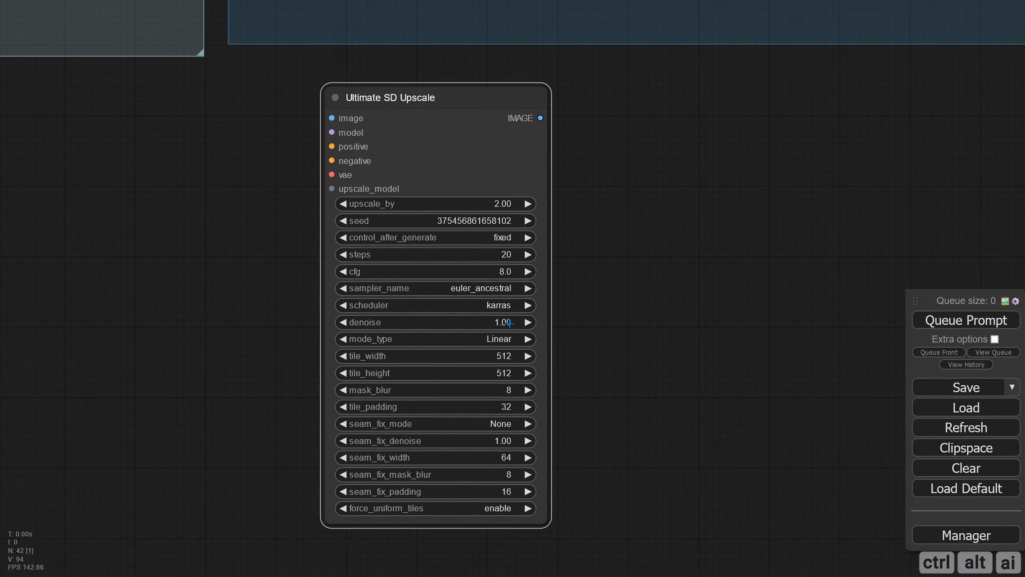
# Step: Set denoise on the Ultimate SD Upscale node to 0.30
pyautogui.click(509, 322)
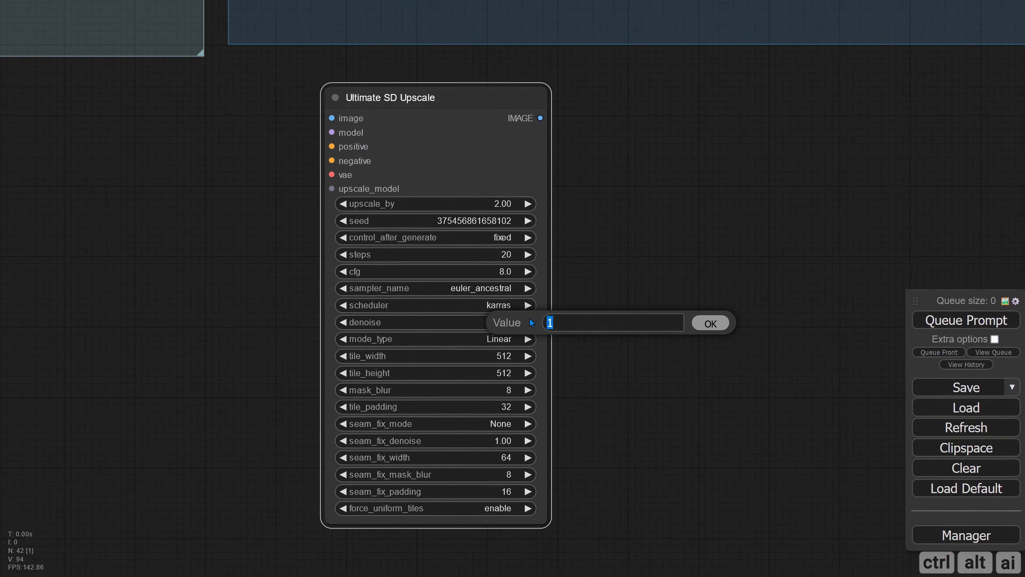
pyautogui.write('0.3')
pyautogui.press('Return')
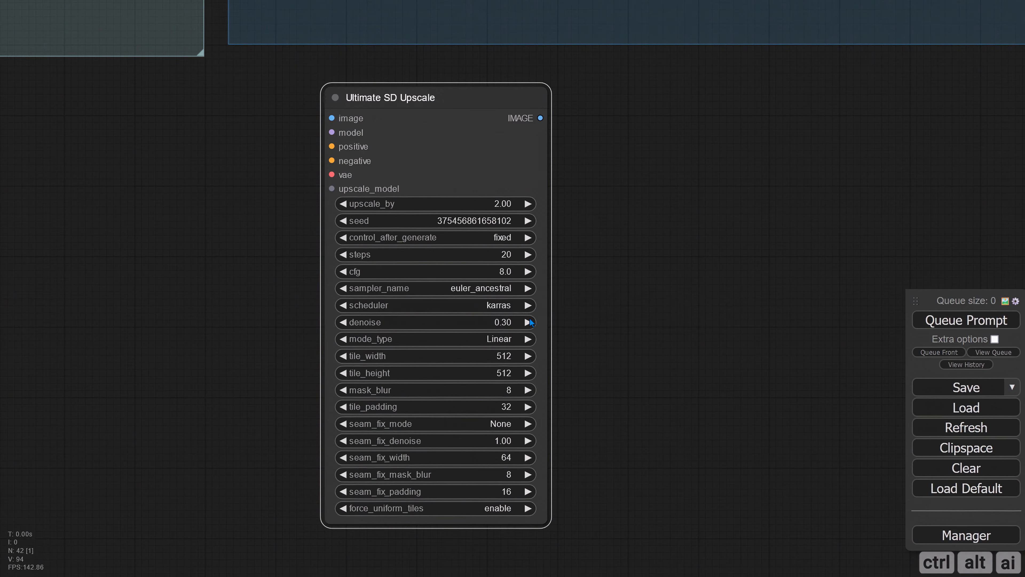
# Step: Set both tile_width and tile_height on the Ultimate SD Upscale node to 1024
pyautogui.click(509, 355)
pyautogui.doubleClick(540, 354)
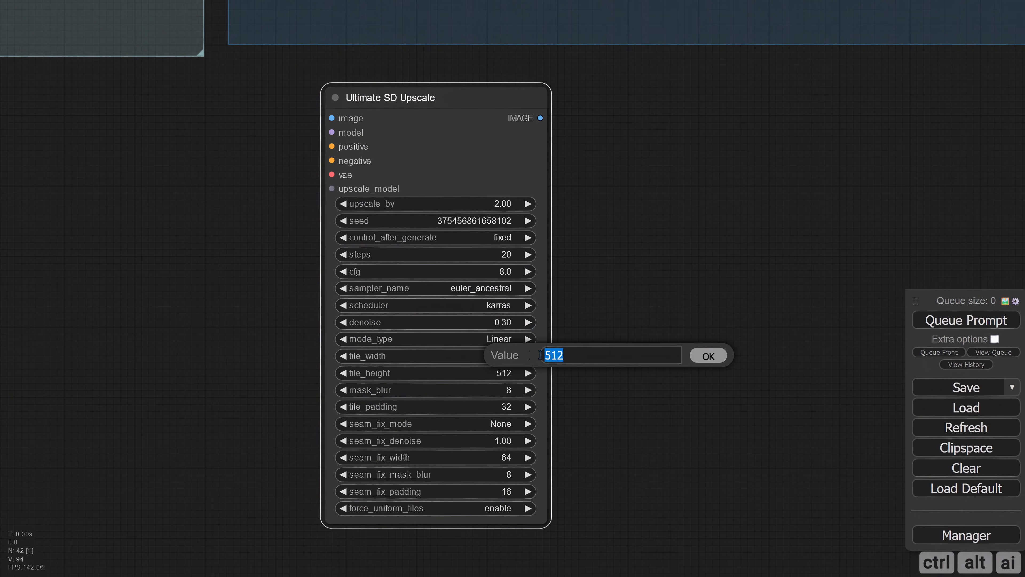
pyautogui.write('1024')
pyautogui.press('Return')
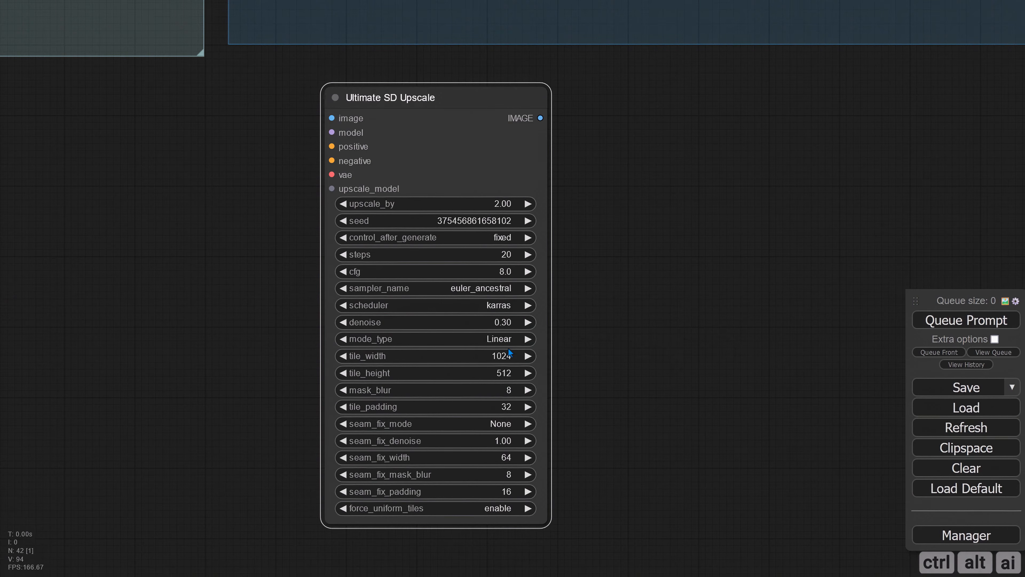
pyautogui.click(507, 370)
pyautogui.hotkey('ctrl', 'a')
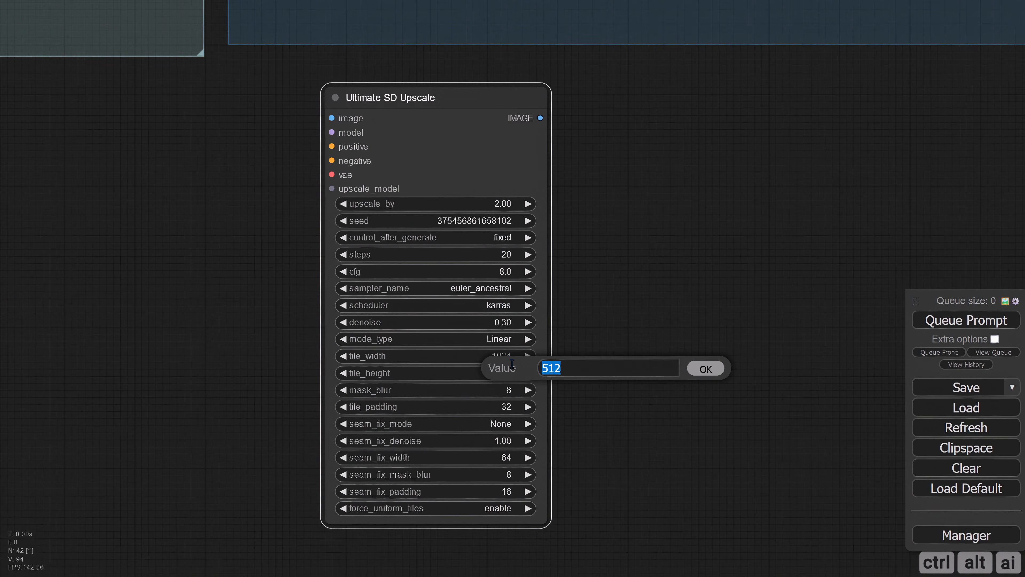
pyautogui.write('1024')
pyautogui.press('Return')
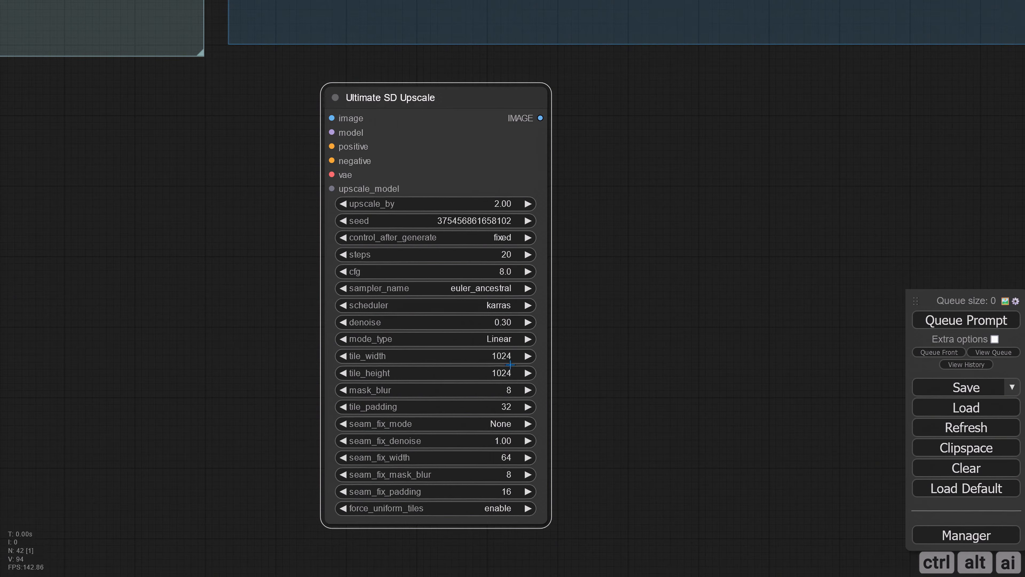
pyautogui.moveTo(222, 252); pyautogui.dragTo(415, 276)
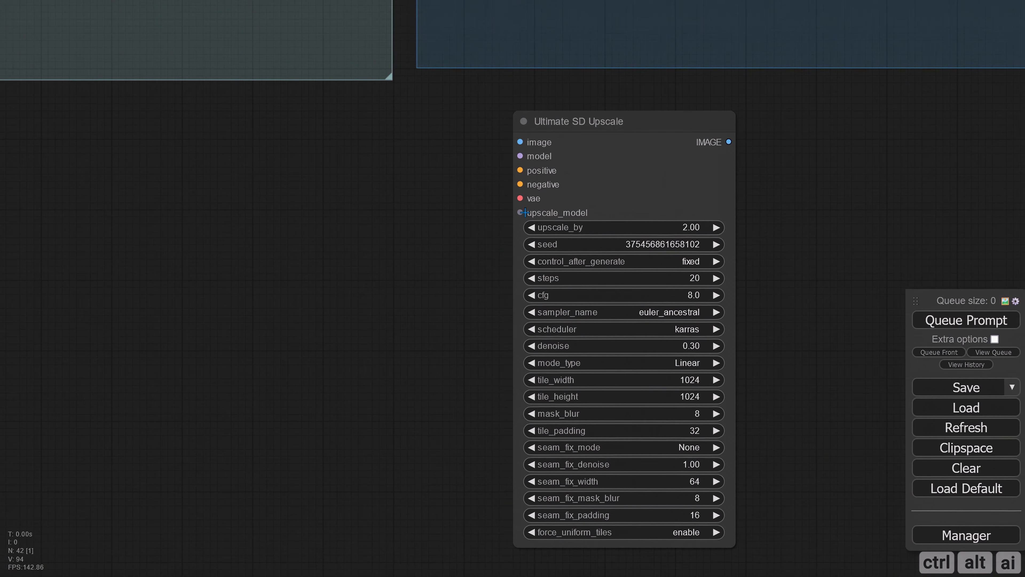
# Step: Add a Load Upscale Model node to the upscaler's upscale_model input and set its model to 4x_foolhardy_Remacri.pth
pyautogui.moveTo(523, 212); pyautogui.dragTo(243, 218)
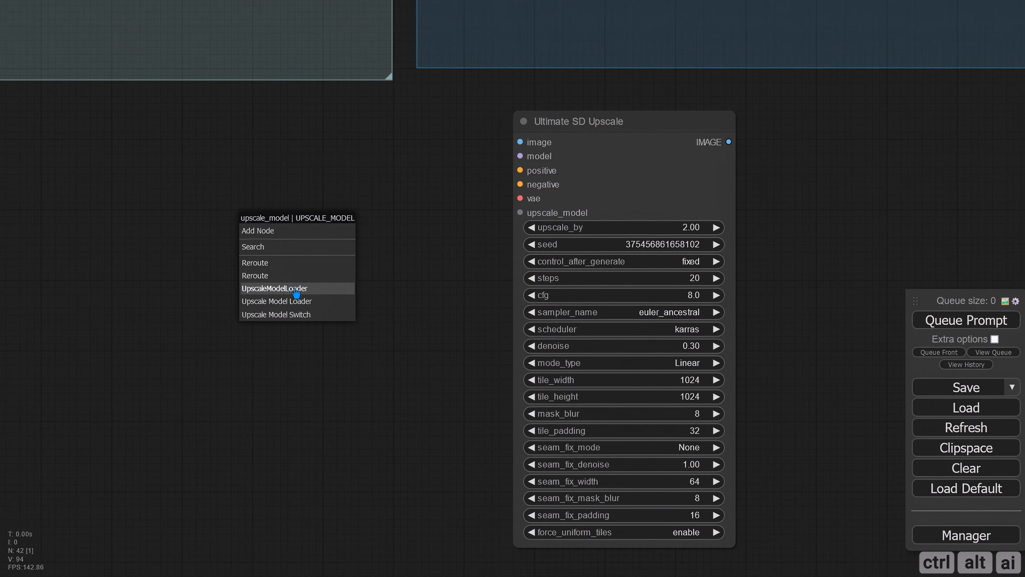
pyautogui.click(303, 293)
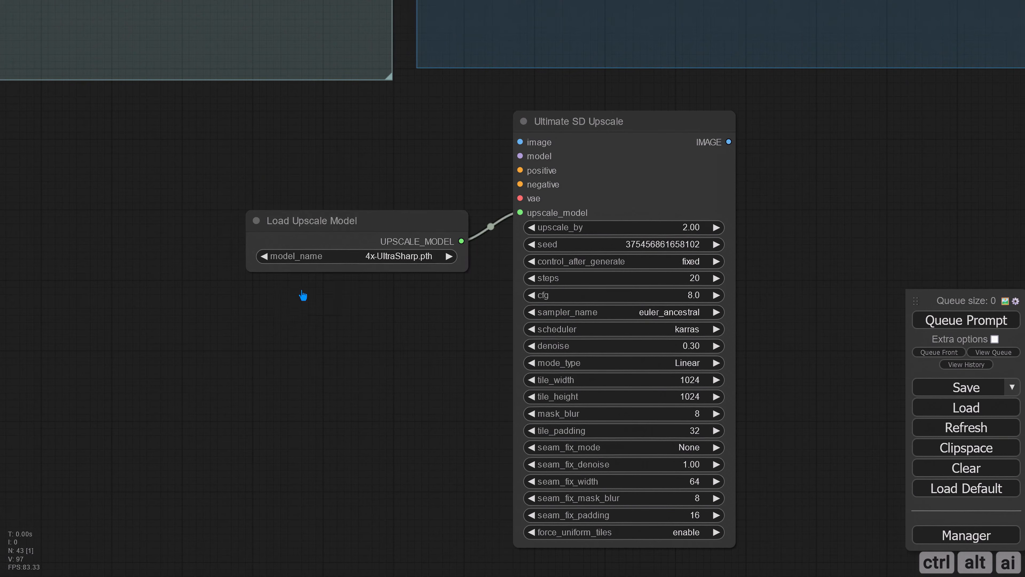
pyautogui.moveTo(347, 232); pyautogui.dragTo(292, 260)
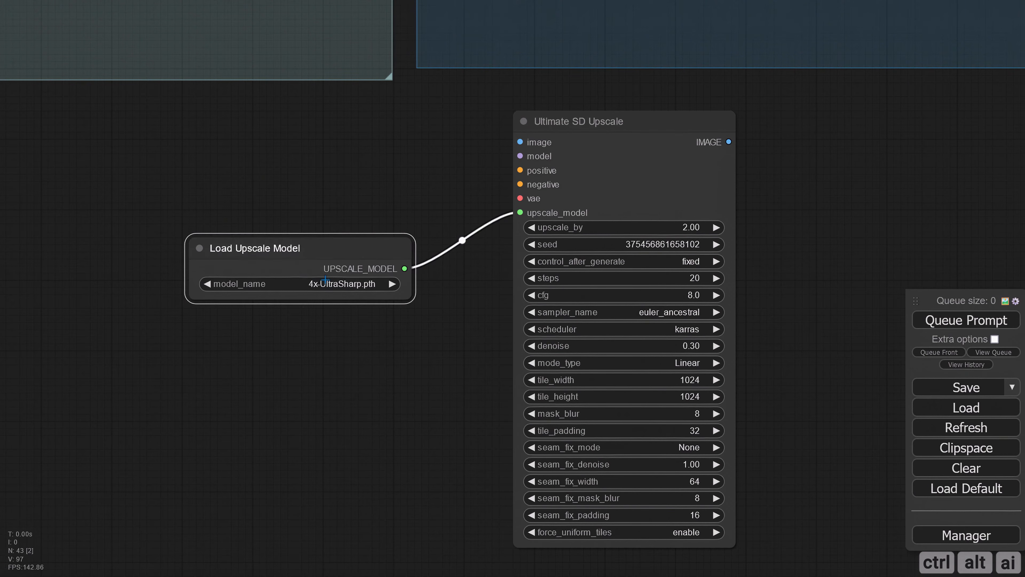
pyautogui.click(378, 290)
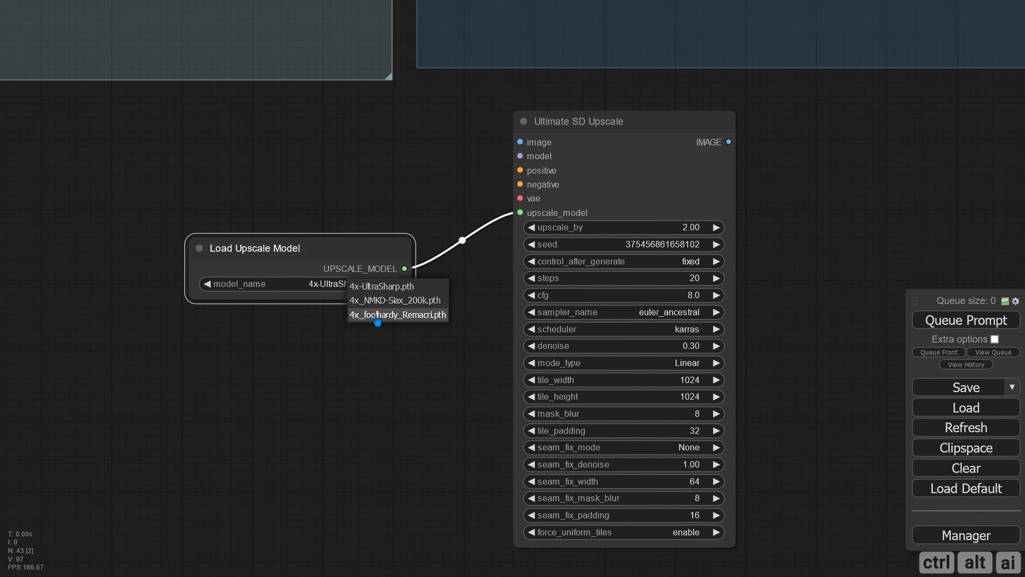
pyautogui.click(378, 315)
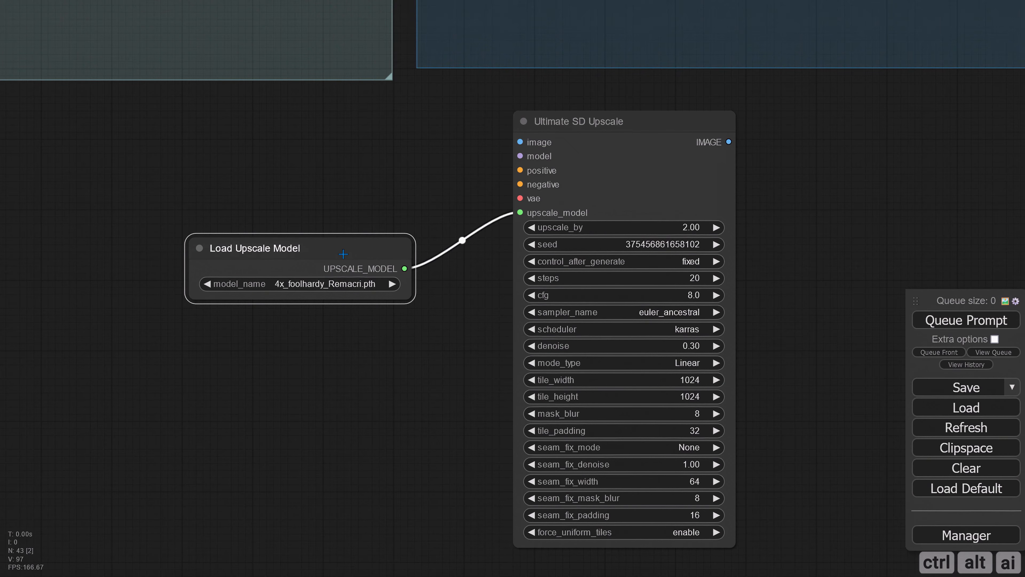
pyautogui.moveTo(343, 254); pyautogui.dragTo(344, 258)
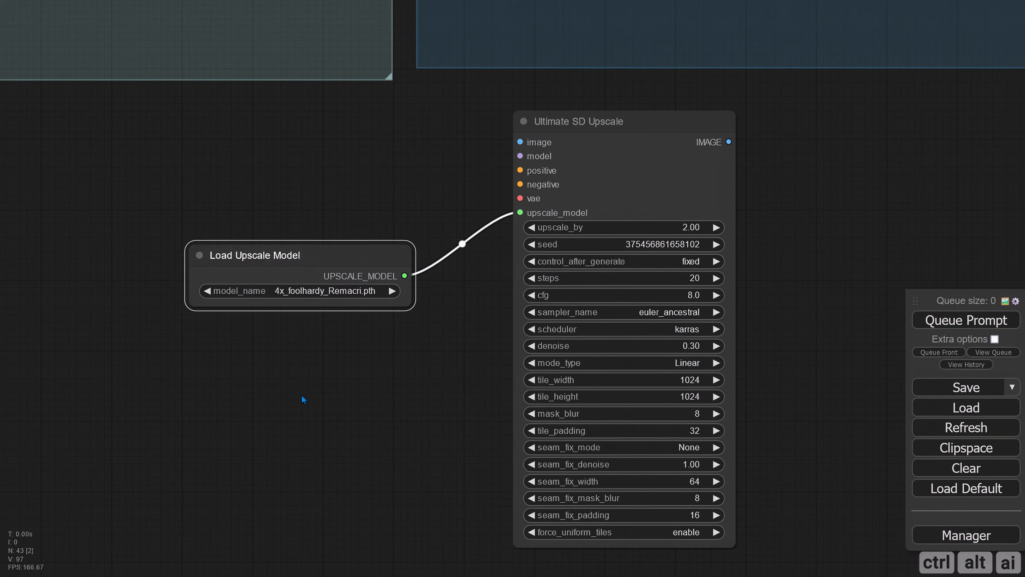
# Step: Connect the final ControlNet node's two conditioning outputs to the positive and negative inputs of Ultimate SD Upscale
pyautogui.scroll(-3, 326, 404)
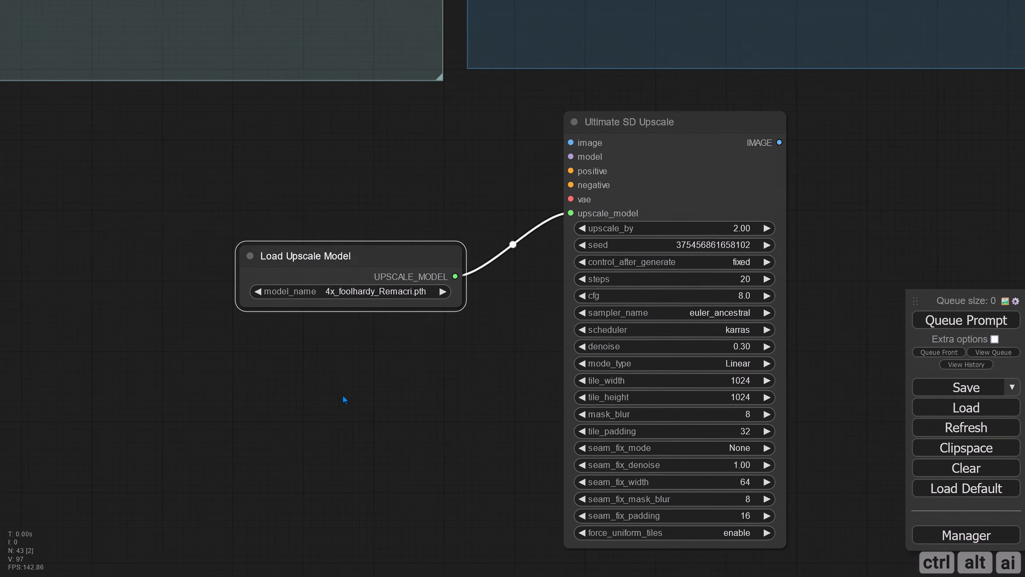
pyautogui.scroll(-1, 210, 378)
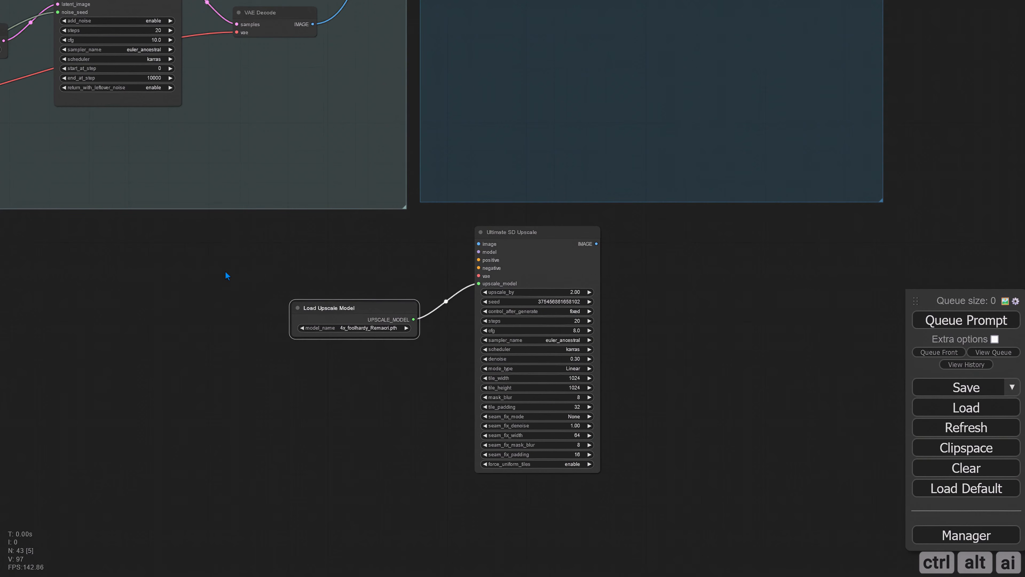
pyautogui.scroll(-3, 225, 272)
pyautogui.moveTo(201, 286); pyautogui.dragTo(311, 489)
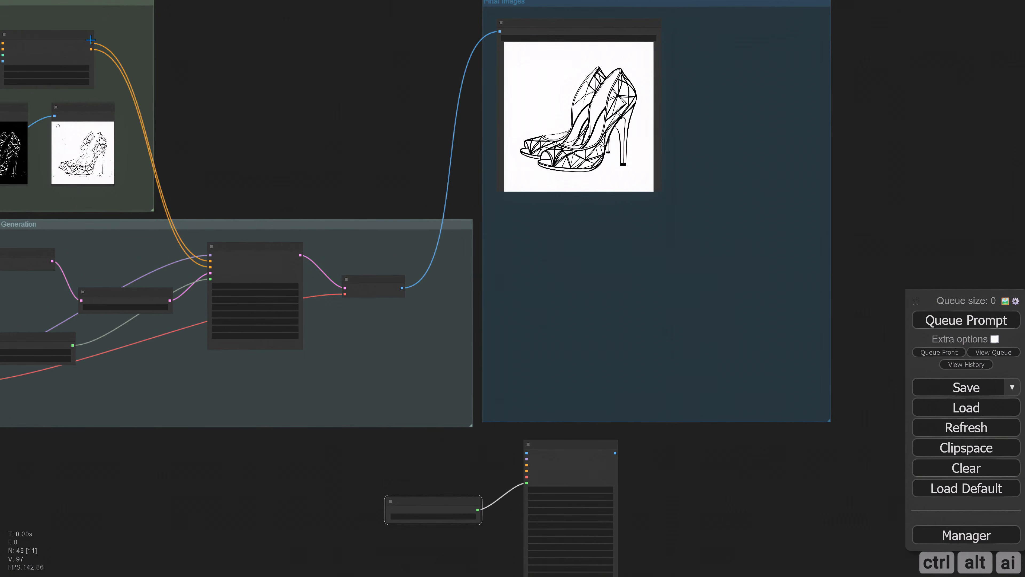
pyautogui.scroll(2, 92, 41)
pyautogui.scroll(-2, 93, 43)
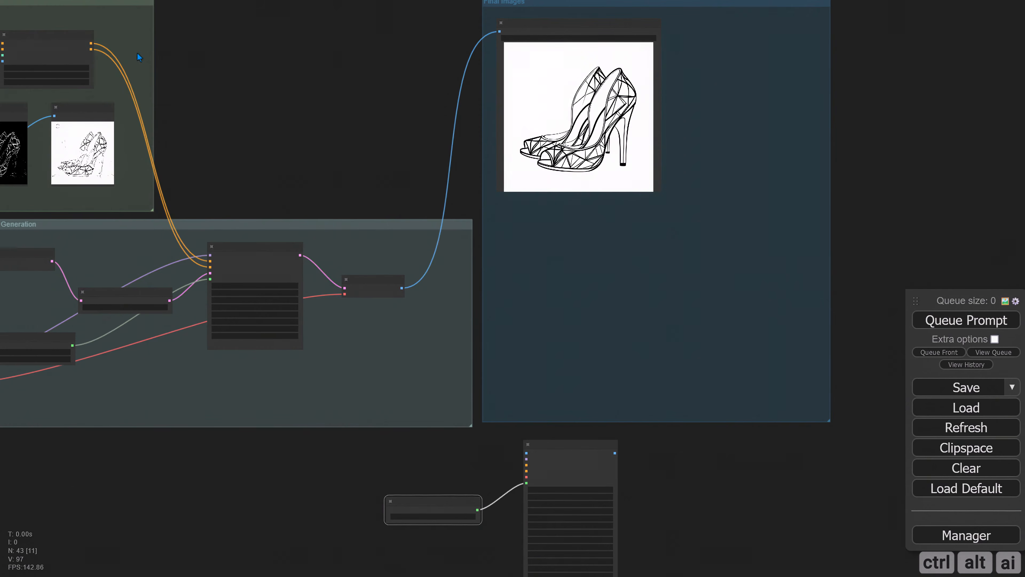
pyautogui.moveTo(189, 59); pyautogui.dragTo(230, 57)
pyautogui.moveTo(131, 42); pyautogui.dragTo(567, 463)
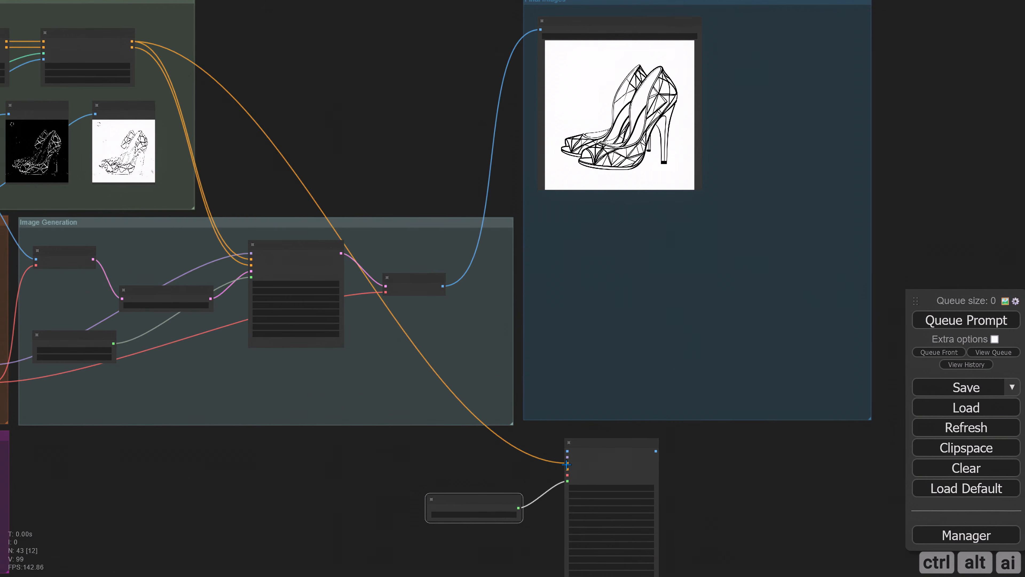
pyautogui.moveTo(132, 47); pyautogui.dragTo(567, 469)
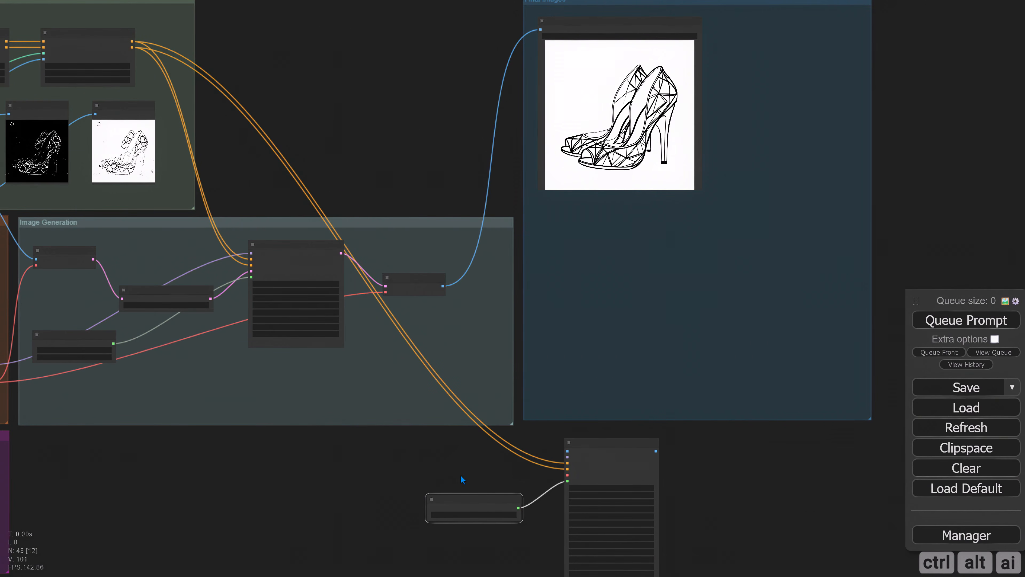
# Step: Connect the VAE Decode IMAGE output to the image input of Ultimate SD Upscale
pyautogui.moveTo(460, 475); pyautogui.dragTo(306, 441)
pyautogui.scroll(4, 402, 442)
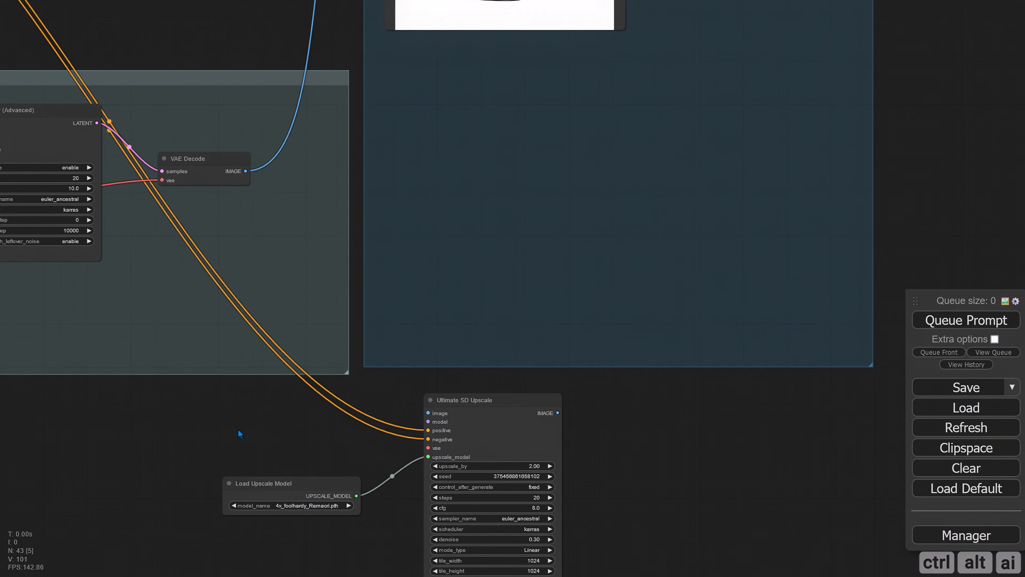
pyautogui.moveTo(238, 429); pyautogui.dragTo(325, 412)
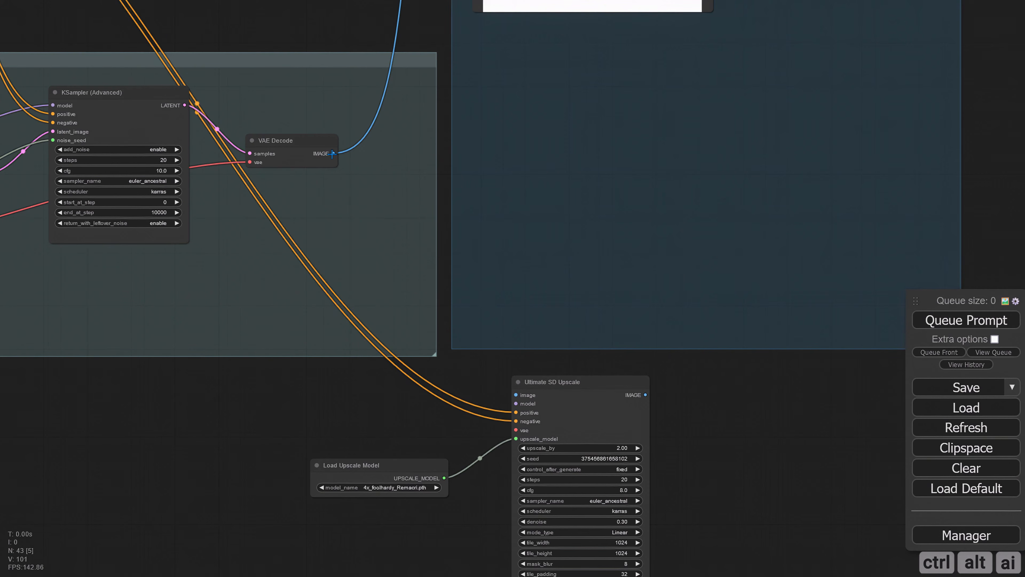
pyautogui.moveTo(332, 153); pyautogui.dragTo(516, 394)
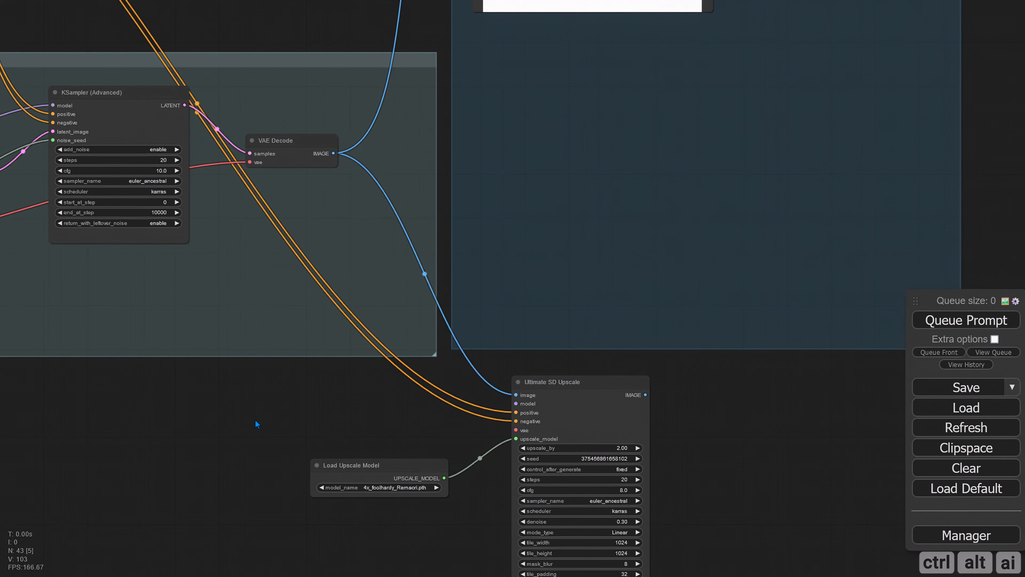
# Step: Create a Reroute from the checkpoint loader's MODEL output and place it just below the VAE reroute
pyautogui.moveTo(188, 414); pyautogui.dragTo(754, 448)
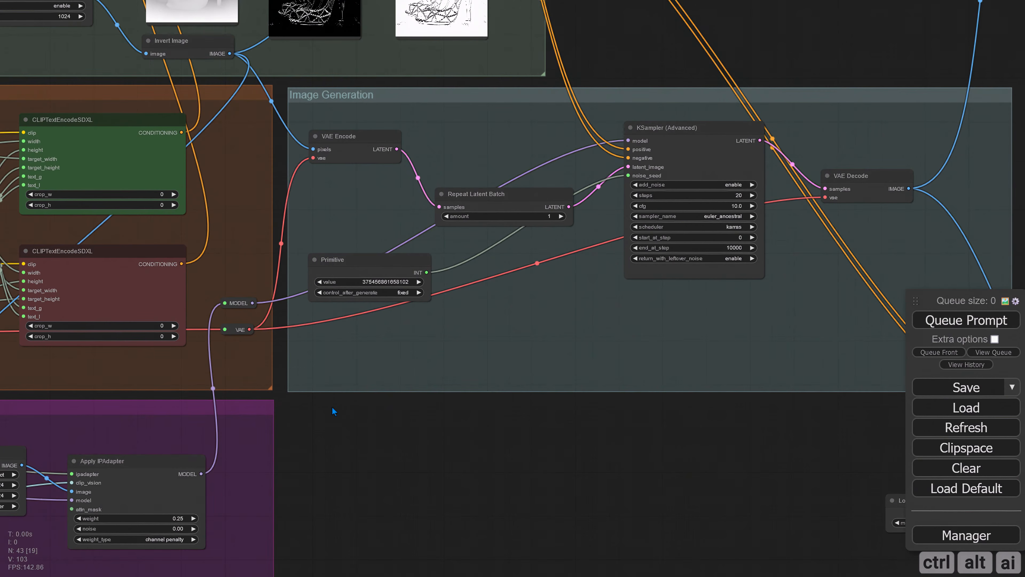
pyautogui.moveTo(334, 409); pyautogui.dragTo(831, 426)
pyautogui.scroll(-8, 452, 421)
pyautogui.scroll(7, 103, 339)
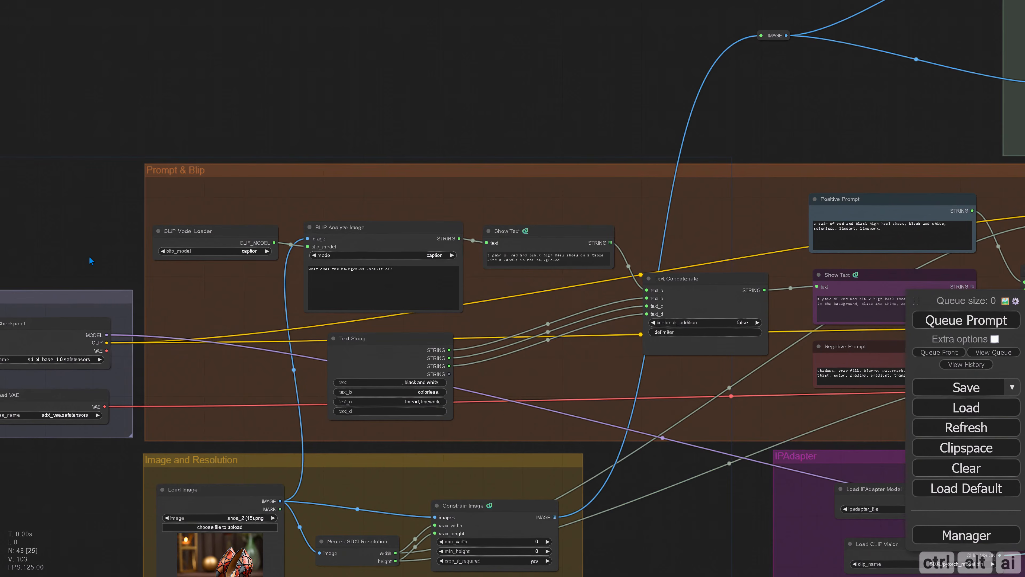
pyautogui.moveTo(91, 260); pyautogui.dragTo(60, 195)
pyautogui.scroll(-3, 178, 254)
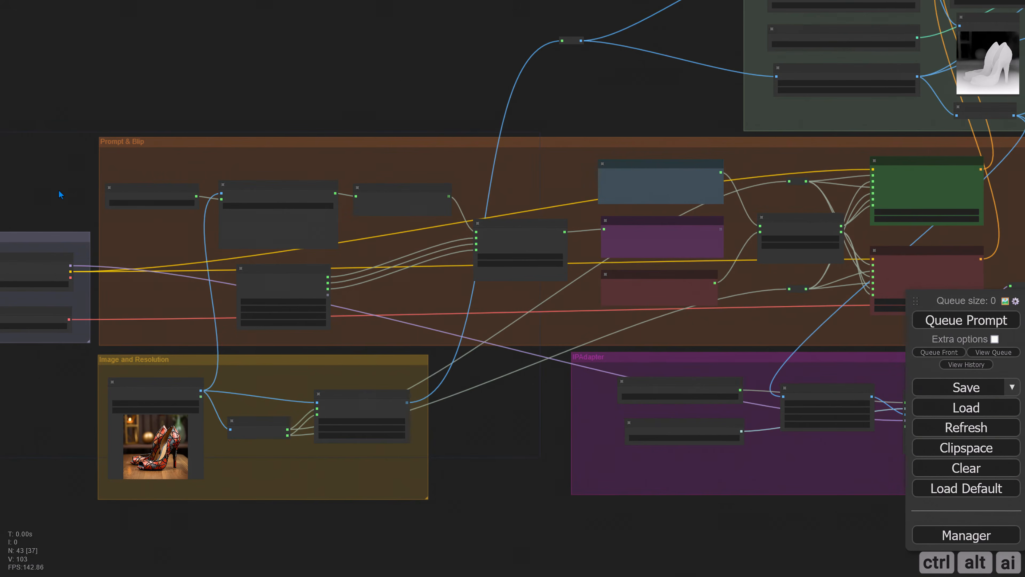
pyautogui.scroll(-2, 61, 195)
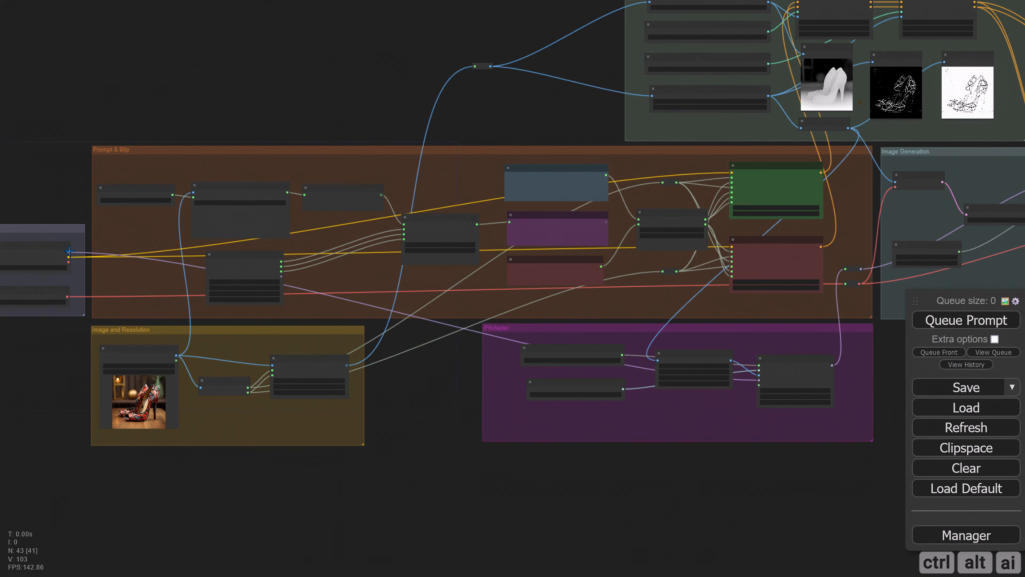
pyautogui.moveTo(70, 251); pyautogui.dragTo(851, 303)
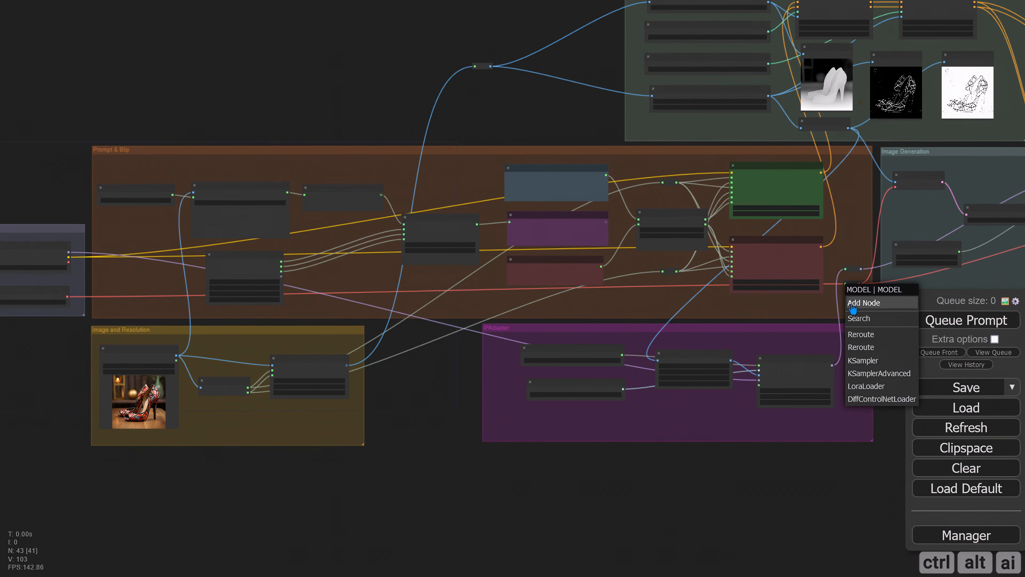
pyautogui.click(862, 335)
pyautogui.moveTo(872, 369); pyautogui.dragTo(598, 372)
pyautogui.scroll(7, 596, 323)
pyautogui.moveTo(583, 296); pyautogui.dragTo(564, 284)
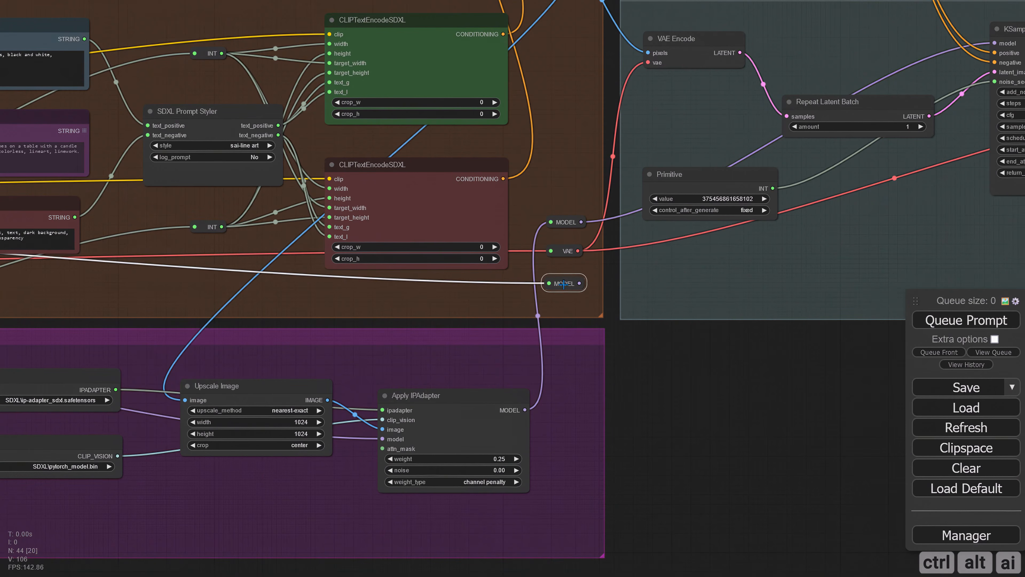
# Step: Connect the new MODEL reroute to the model input of Ultimate SD Upscale
pyautogui.moveTo(697, 386); pyautogui.dragTo(525, 368)
pyautogui.moveTo(689, 398); pyautogui.dragTo(289, 356)
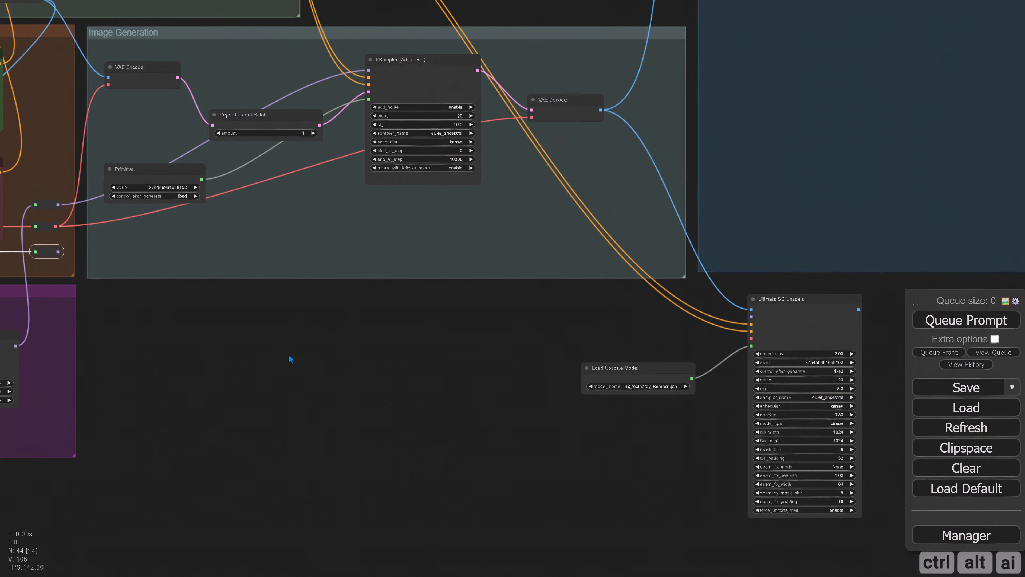
pyautogui.scroll(1, 367, 356)
pyautogui.moveTo(29, 242); pyautogui.dragTo(783, 317)
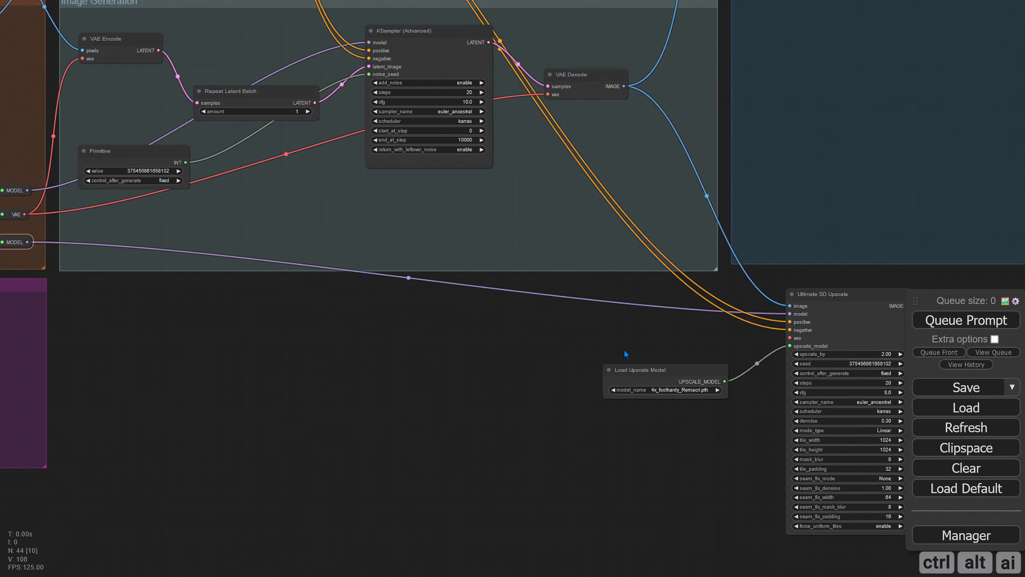
# Step: Connect the VAE reroute to the vae input of Ultimate SD Upscale
pyautogui.moveTo(625, 351); pyautogui.dragTo(490, 351)
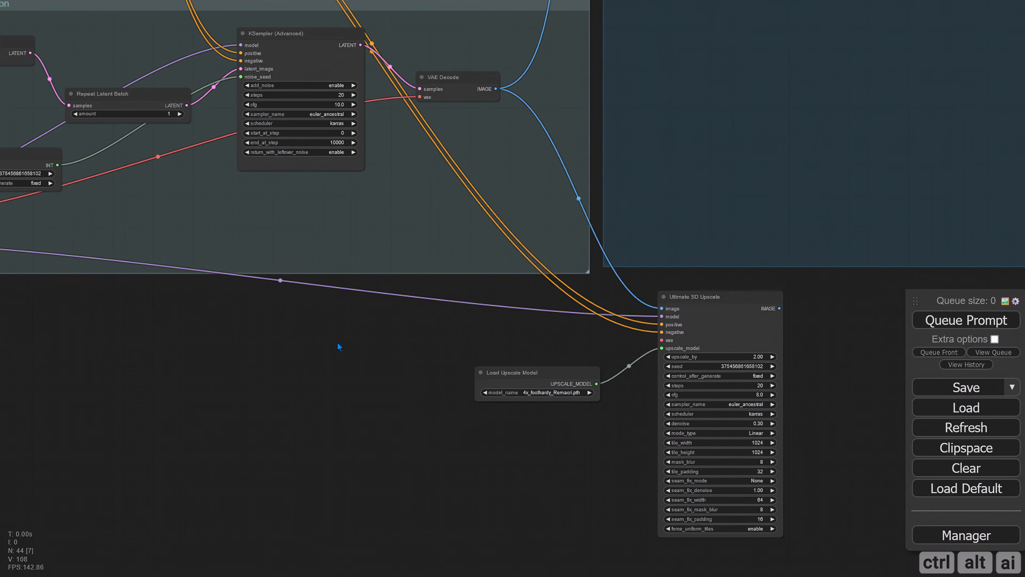
pyautogui.moveTo(339, 347); pyautogui.dragTo(634, 375)
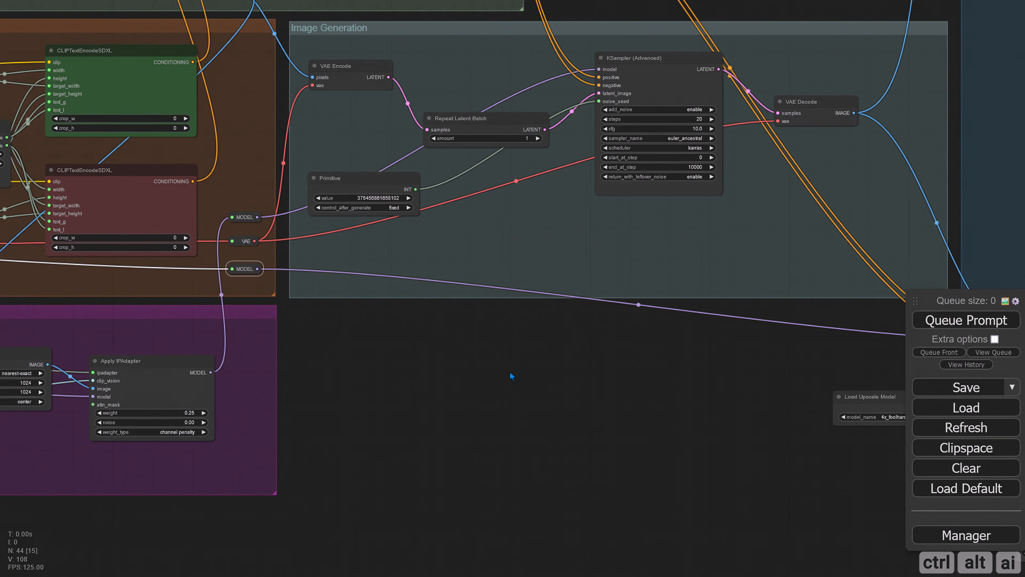
pyautogui.moveTo(509, 372); pyautogui.dragTo(267, 357)
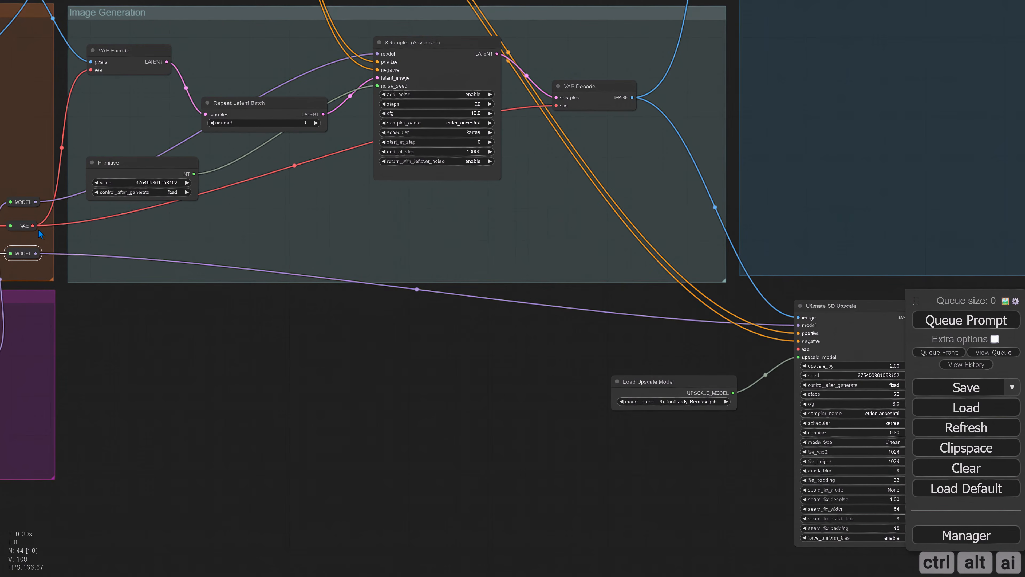
pyautogui.moveTo(32, 225); pyautogui.dragTo(798, 348)
# Step: Create a group below the Final Images group that encloses the Load Upscale Model and Ultimate SD Upscale nodes
pyautogui.moveTo(522, 376); pyautogui.dragTo(209, 342)
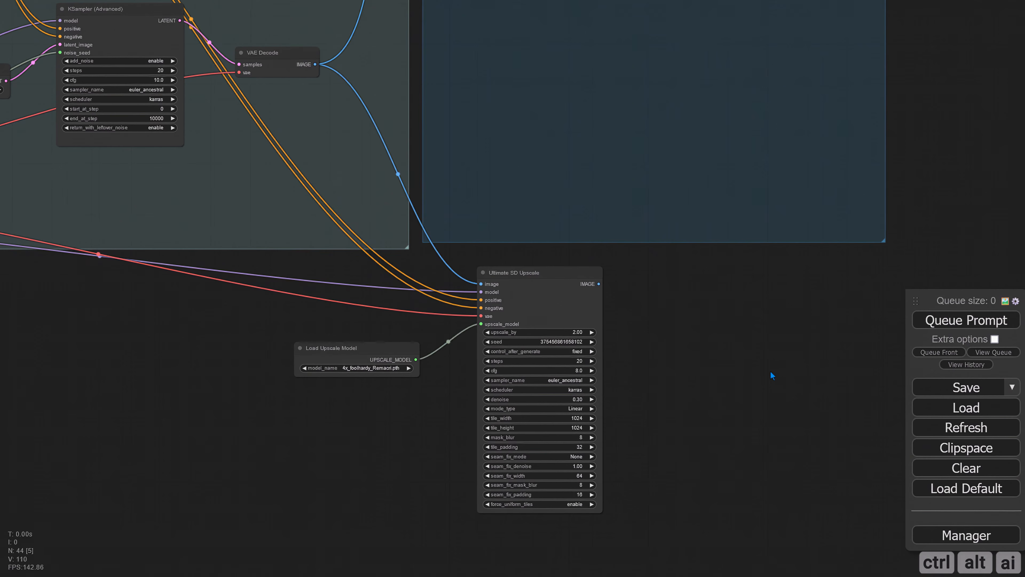
pyautogui.moveTo(771, 371); pyautogui.dragTo(751, 347)
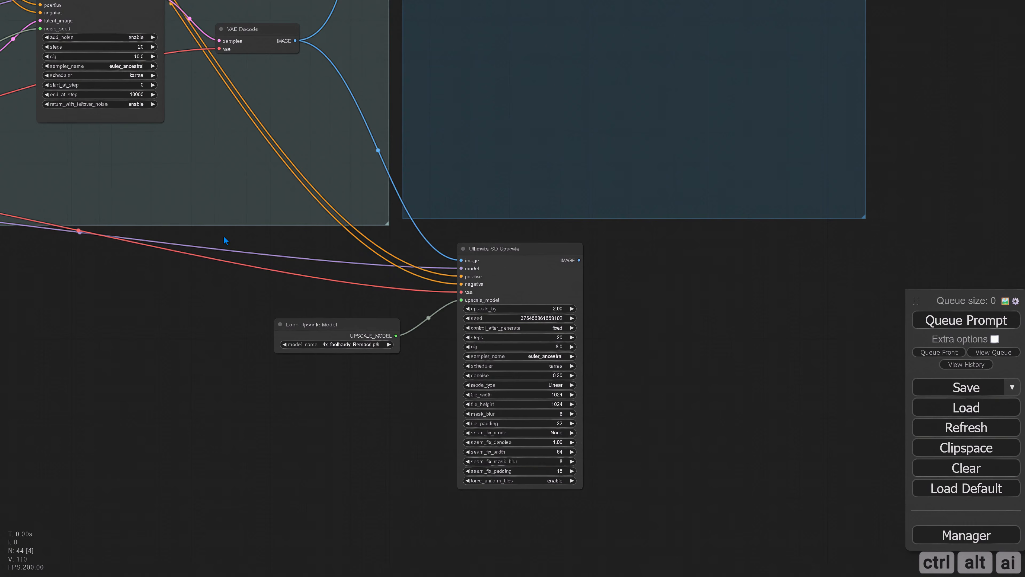
pyautogui.moveTo(490, 249); pyautogui.dragTo(494, 292)
pyautogui.moveTo(359, 325); pyautogui.dragTo(868, 559)
pyautogui.rightClick(249, 243)
pyautogui.click(268, 258)
pyautogui.moveTo(490, 294); pyautogui.dragTo(433, 278)
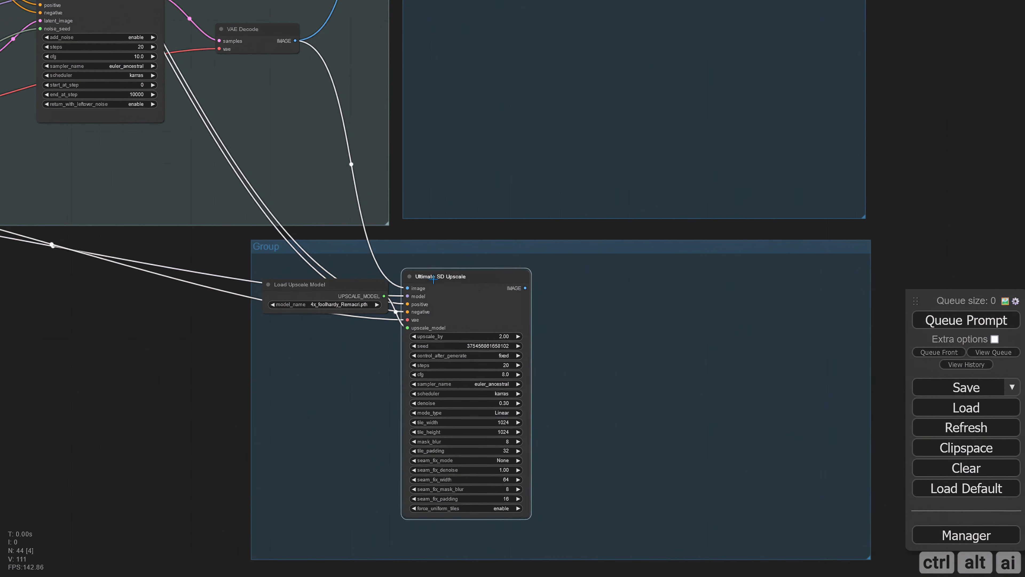
# Step: Title the new group "Upscale & Filter" and space out its two nodes so they no longer crowd each other
pyautogui.scroll(5, 382, 307)
pyautogui.rightClick(197, 207)
pyautogui.click(214, 405)
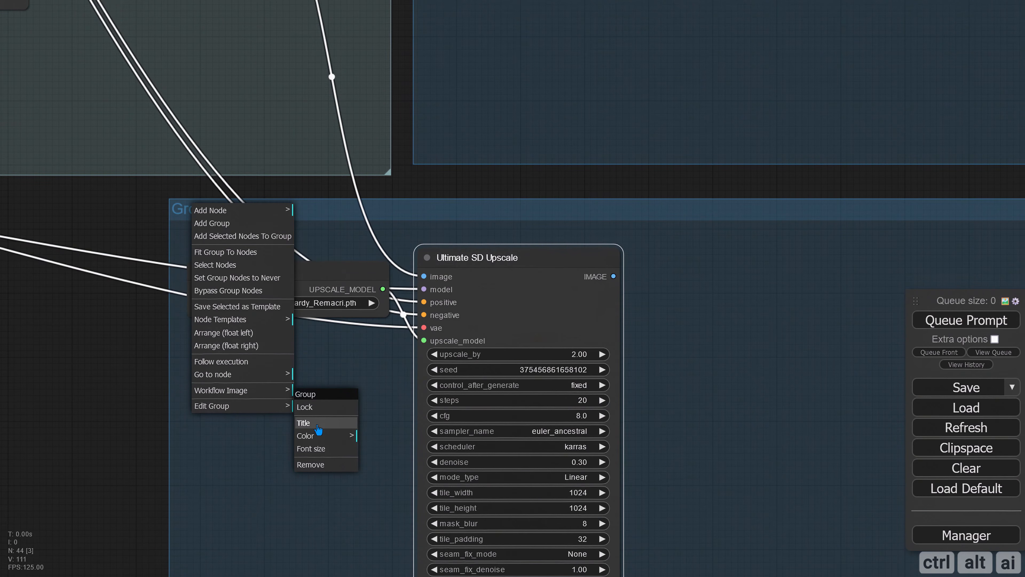
pyautogui.click(306, 425)
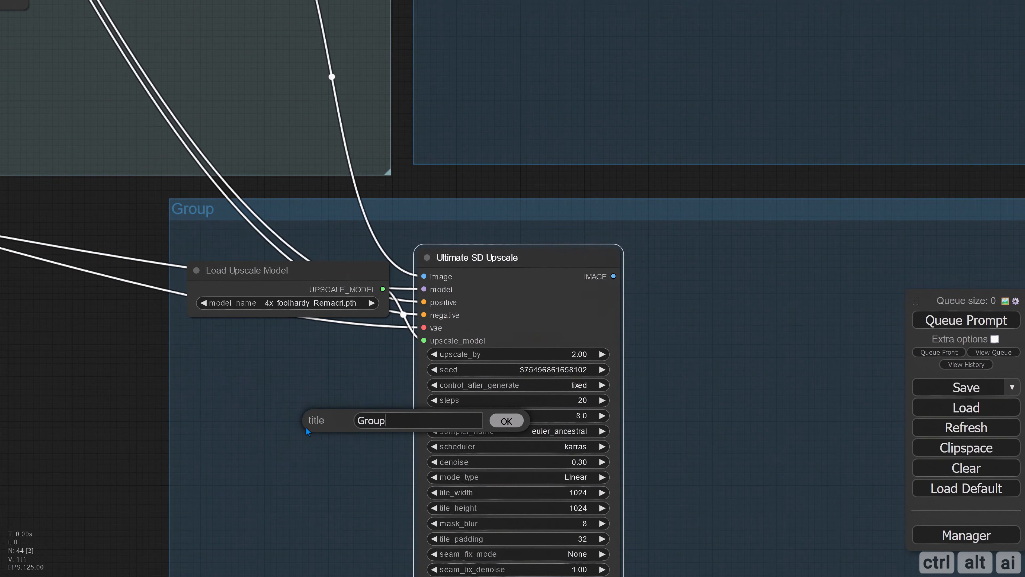
pyautogui.hotkey('ctrl', 'a')
pyautogui.write('Upscale & Filter')
pyautogui.press('Return')
pyautogui.moveTo(505, 257); pyautogui.dragTo(550, 245)
pyautogui.moveTo(282, 270); pyautogui.dragTo(289, 308)
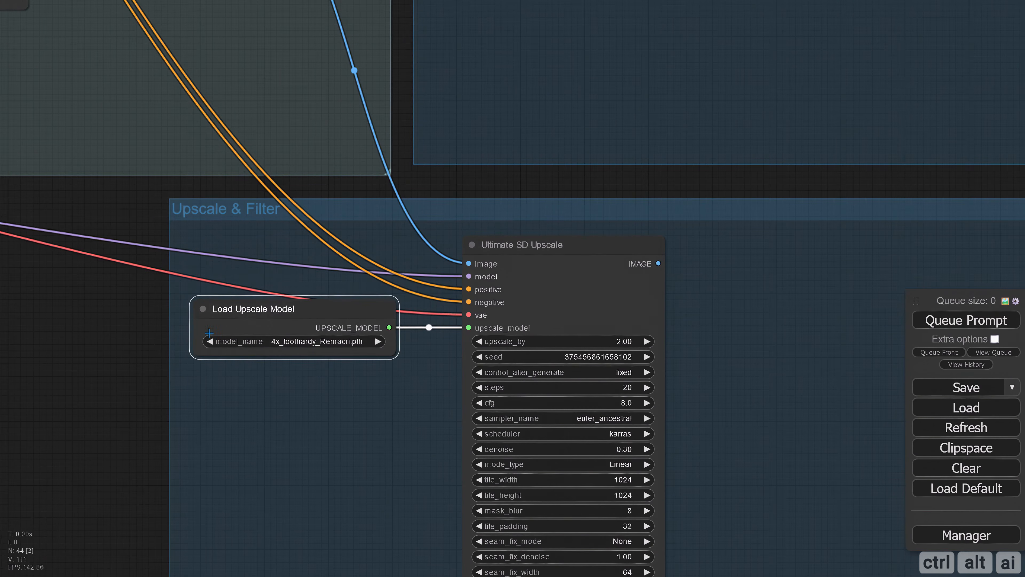
# Step: Set the colour of the Upscale & Filter group to red
pyautogui.rightClick(225, 216)
pyautogui.click(242, 410)
pyautogui.click(355, 432)
pyautogui.click(415, 449)
pyautogui.scroll(-5, 374, 437)
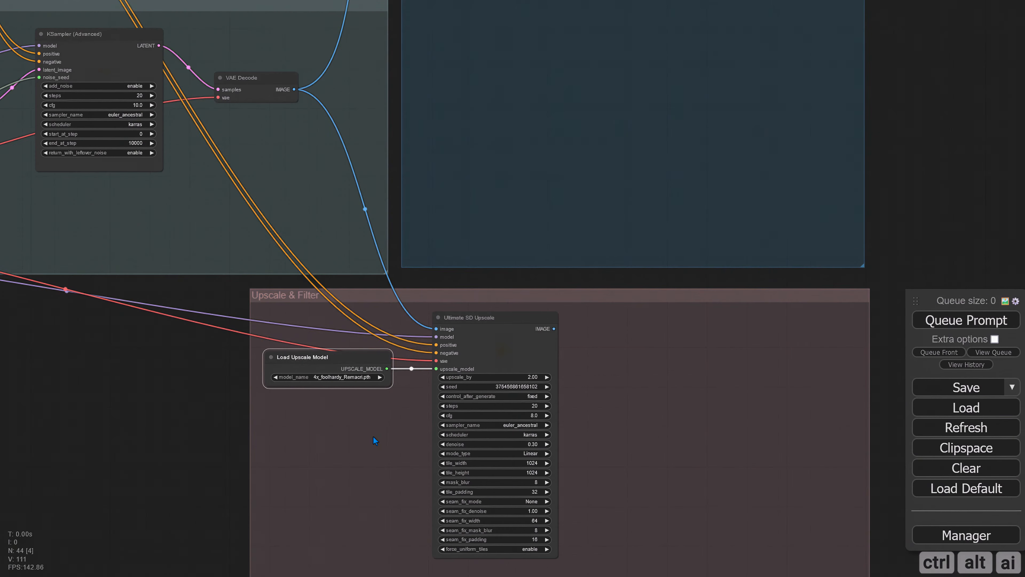
# Step: Reposition and resize the Final image node inside the Final Images group to leave room beside it
pyautogui.moveTo(711, 313); pyautogui.dragTo(544, 518)
pyautogui.moveTo(780, 239); pyautogui.dragTo(748, 221)
pyautogui.moveTo(355, 514); pyautogui.dragTo(365, 468)
pyautogui.moveTo(404, 323); pyautogui.dragTo(340, 500)
pyautogui.moveTo(229, 104); pyautogui.dragTo(216, 98)
pyautogui.moveTo(364, 318); pyautogui.dragTo(353, 325)
# Step: Duplicate the Final node beside the original and connect the Ultimate SD Upscale IMAGE output to the copy
pyautogui.moveTo(247, 96); pyautogui.dragTo(467, 112)
pyautogui.moveTo(522, 567); pyautogui.dragTo(548, 387)
pyautogui.scroll(-2, 479, 407)
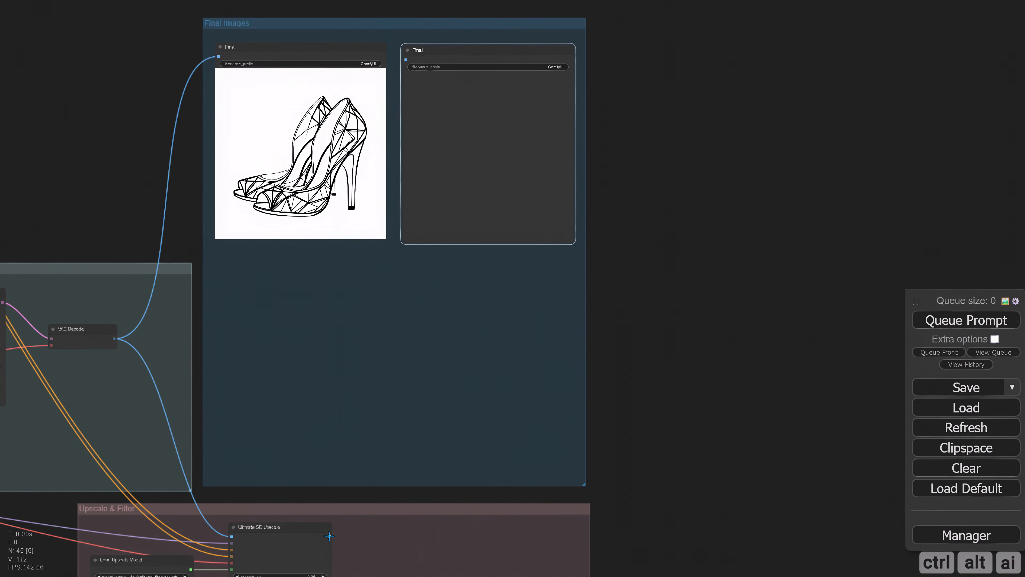
pyautogui.moveTo(329, 536); pyautogui.dragTo(407, 62)
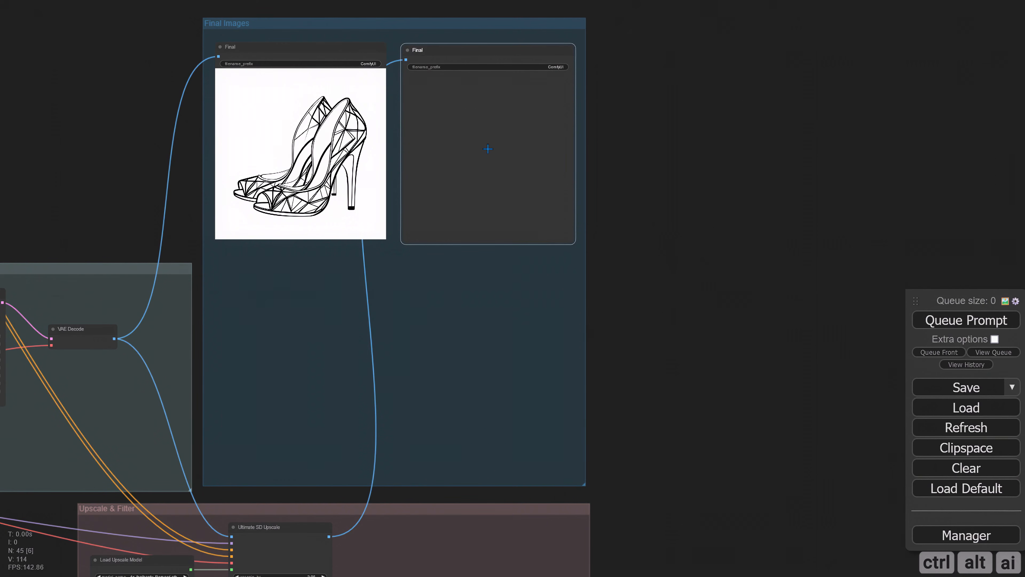
# Step: Retitle the duplicated Final node in the Final Images group as "Final Upscale"
pyautogui.moveTo(756, 106); pyautogui.dragTo(629, 213)
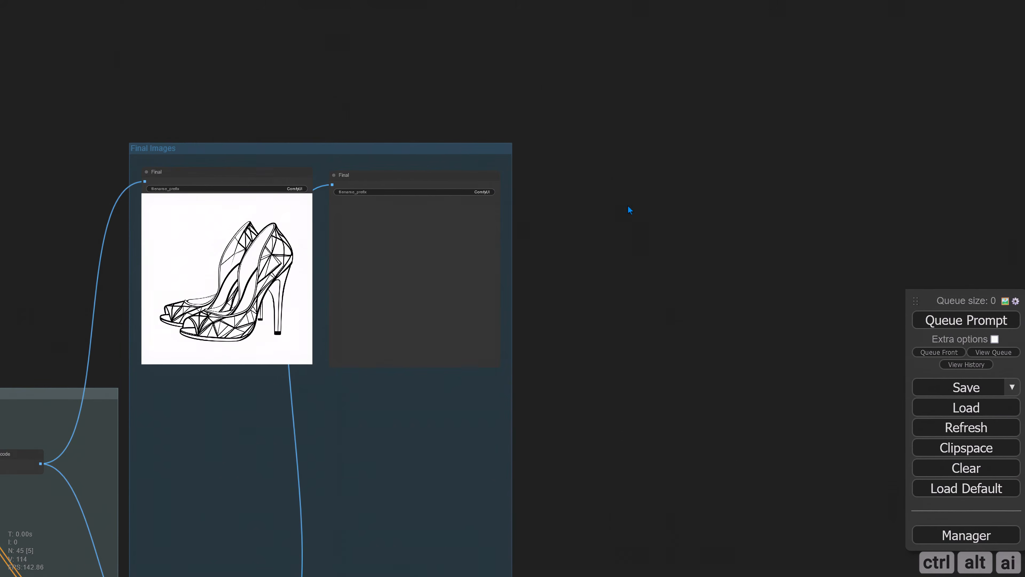
pyautogui.scroll(4, 345, 172)
pyautogui.moveTo(313, 179); pyautogui.dragTo(312, 173)
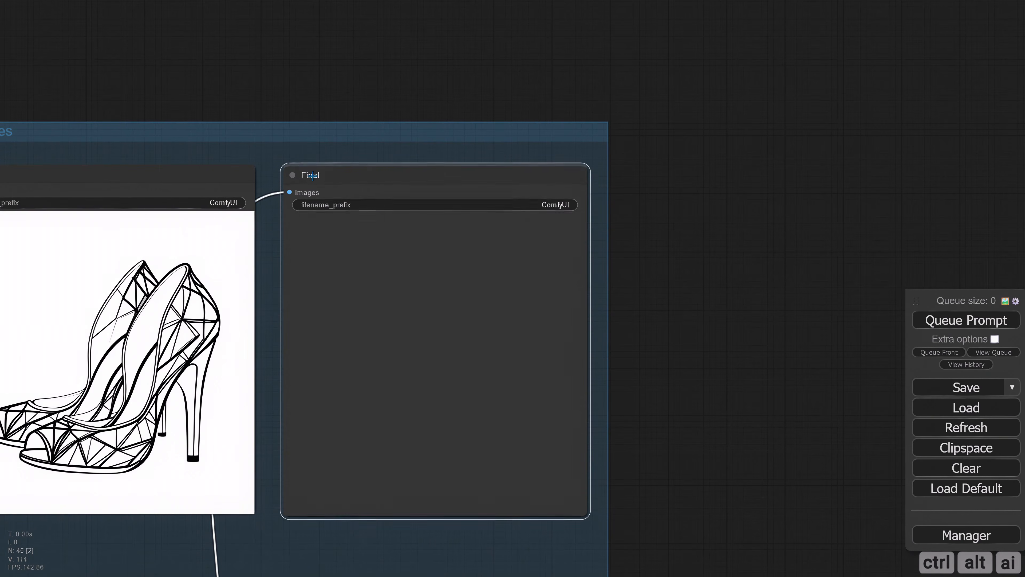
pyautogui.rightClick(312, 173)
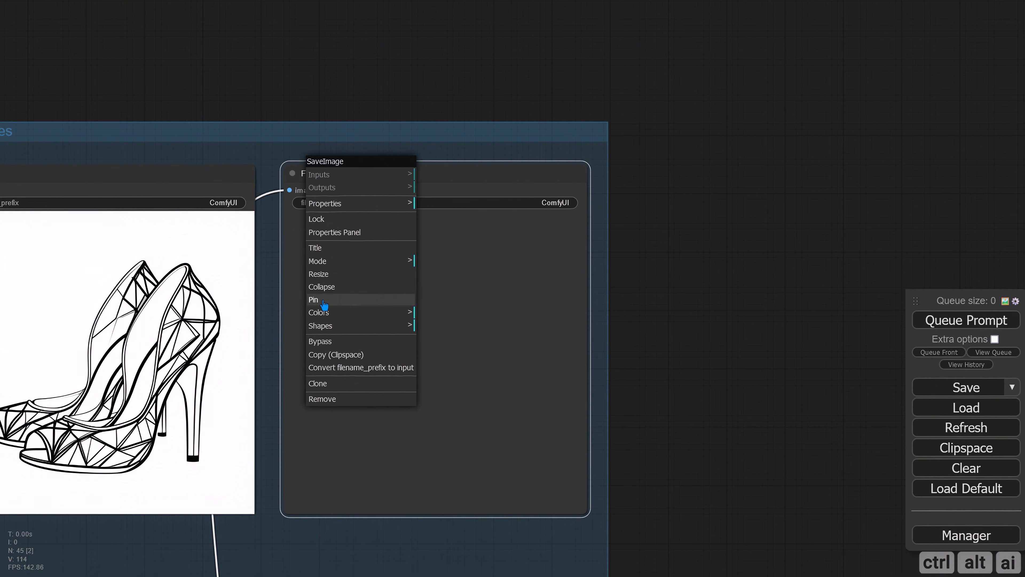
pyautogui.click(361, 248)
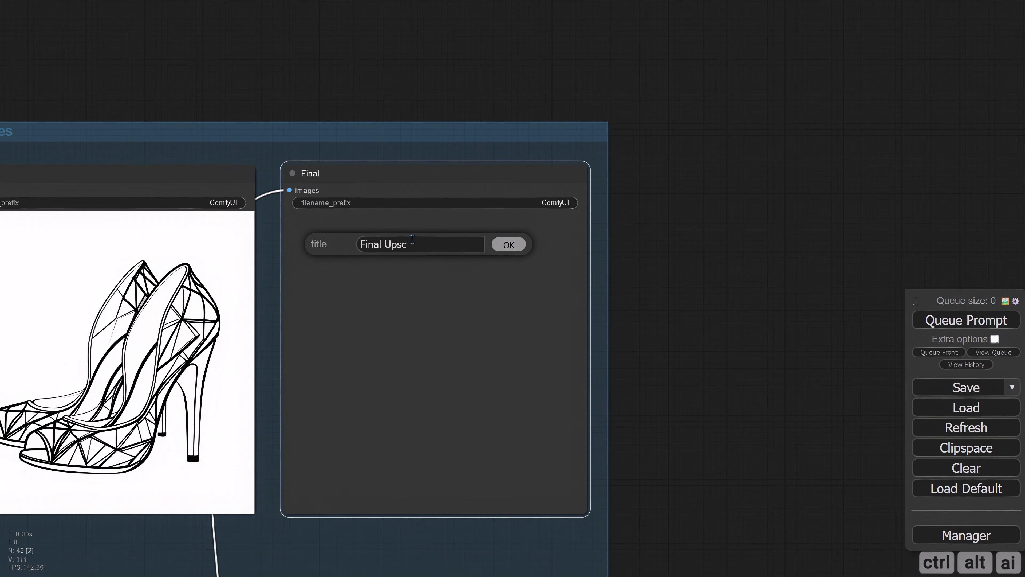
pyautogui.press('Return')
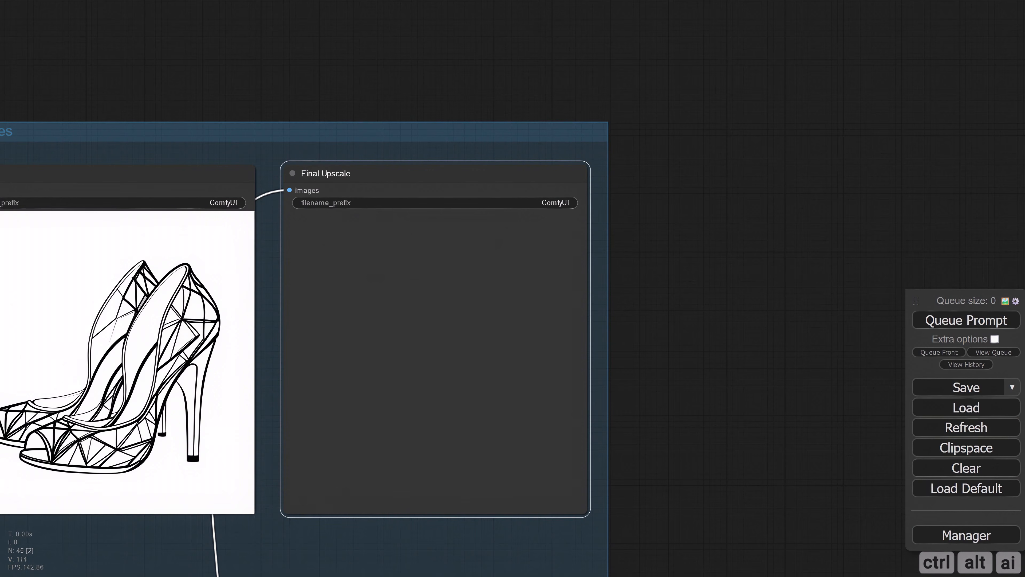
# Step: Queue the workflow to generate the line art and its upscaled version in the Final Images group
pyautogui.scroll(-5, 704, 259)
pyautogui.moveTo(701, 352); pyautogui.dragTo(779, 102)
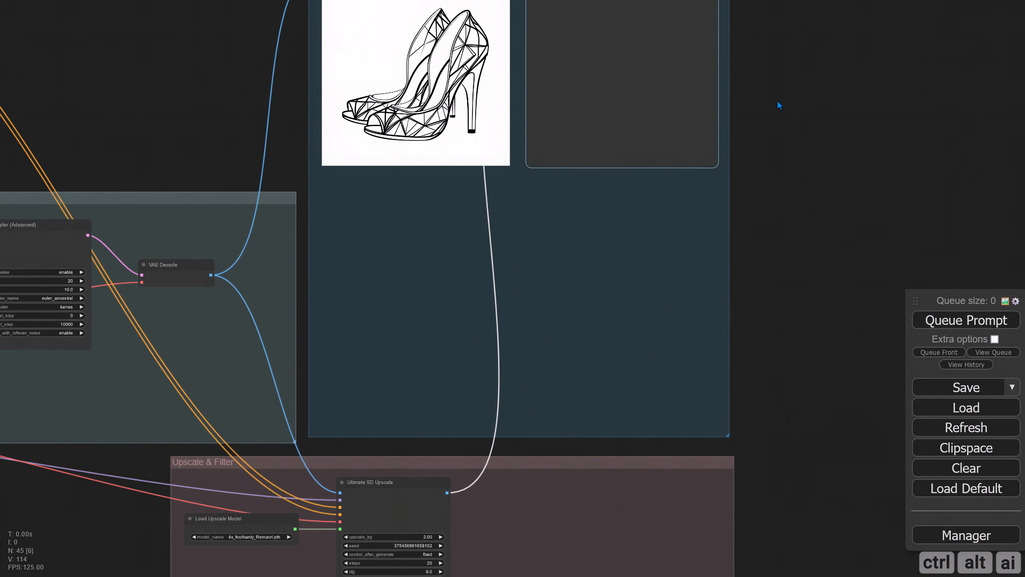
pyautogui.scroll(-2, 756, 290)
pyautogui.moveTo(757, 289); pyautogui.dragTo(638, 270)
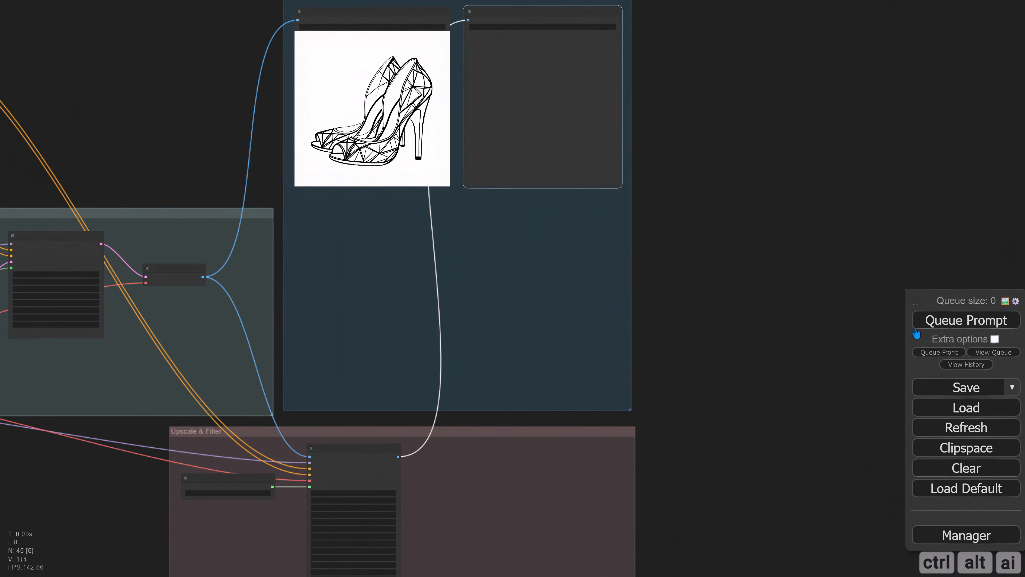
pyautogui.click(932, 326)
pyautogui.moveTo(743, 309); pyautogui.dragTo(672, 294)
pyautogui.scroll(1, 433, 366)
pyautogui.scroll(-2, 760, 169)
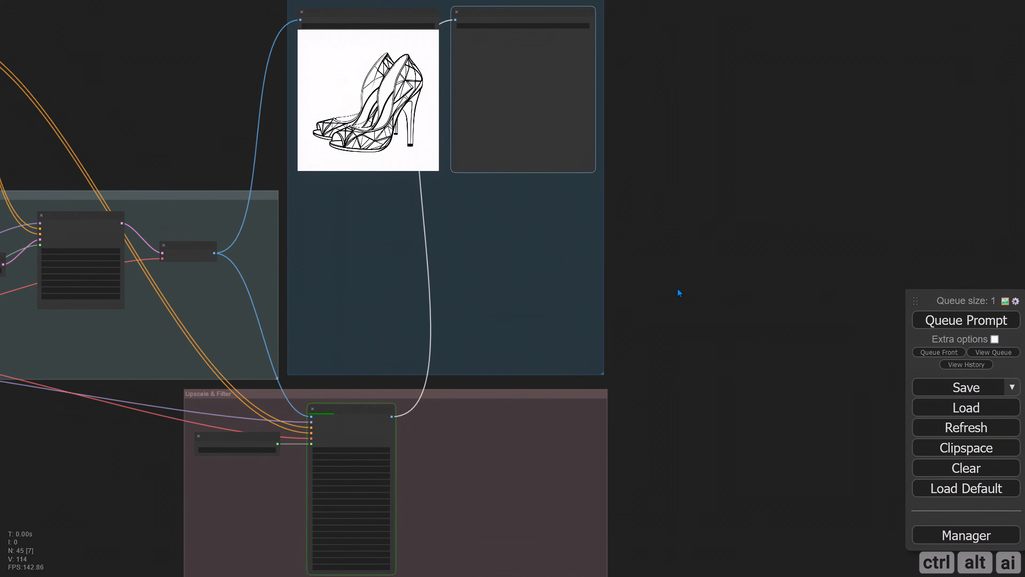
pyautogui.scroll(10, 475, 217)
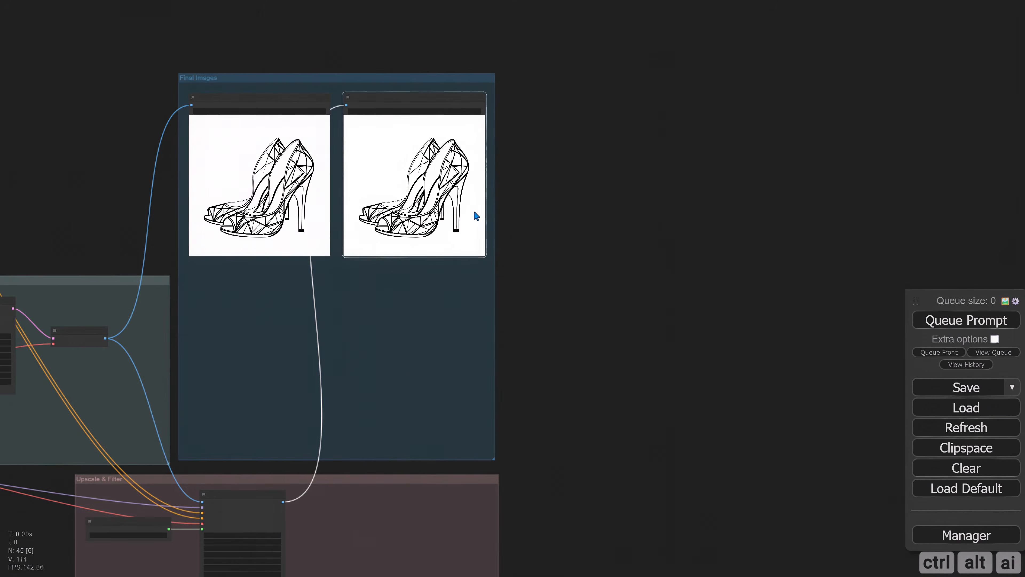
# Step: View the Final node's image at full size in its own browser tab and close it
pyautogui.moveTo(733, 170); pyautogui.dragTo(905, 173)
pyautogui.rightClick(260, 118)
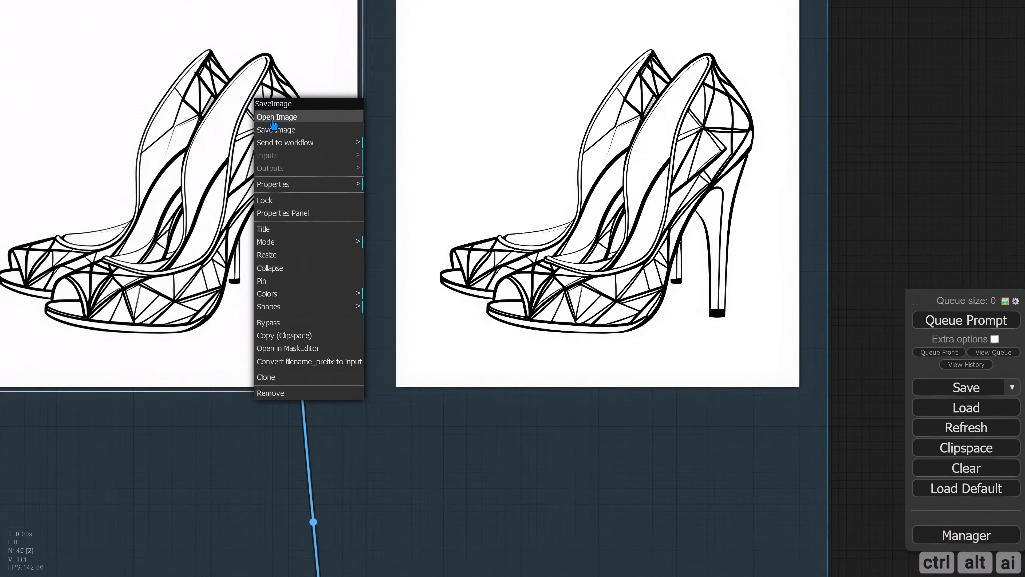
pyautogui.click(331, 112)
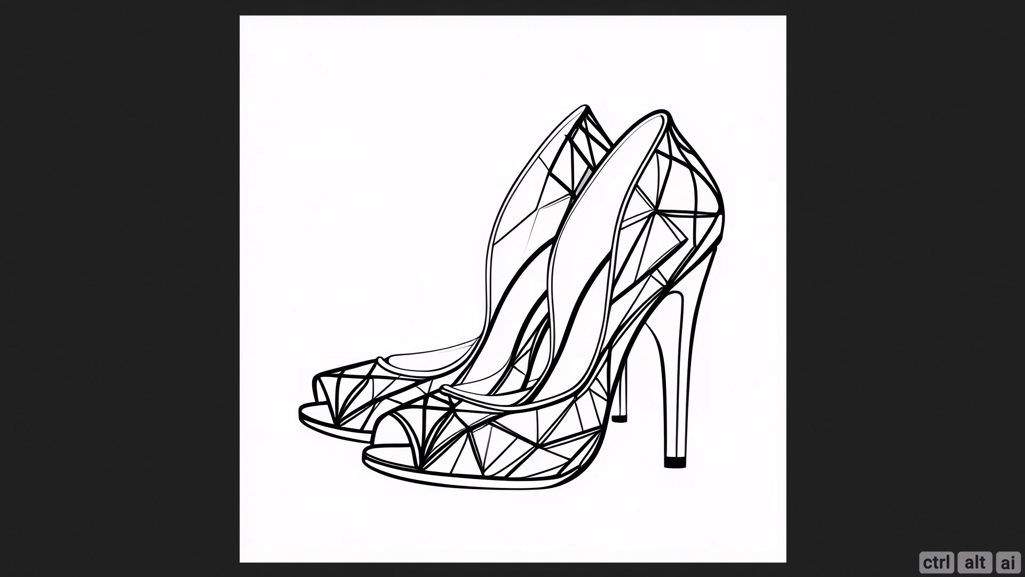
pyautogui.hotkey('ctrl', 'w')
# Step: View the Final Upscale image at full resolution and examine its line quality across the shoes
pyautogui.rightClick(460, 115)
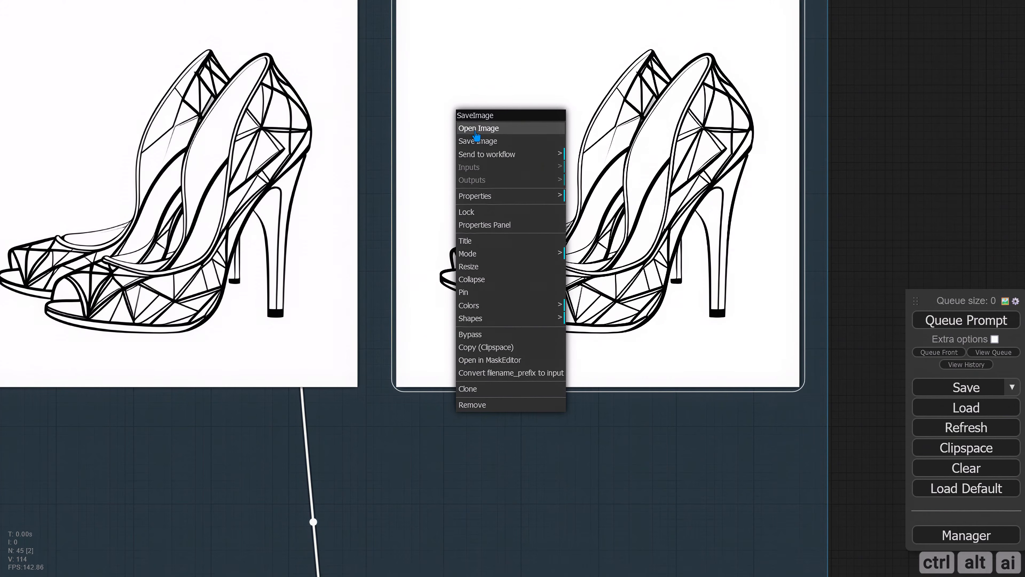
pyautogui.click(476, 130)
pyautogui.click(446, 144)
pyautogui.scroll(-5, 524, 190)
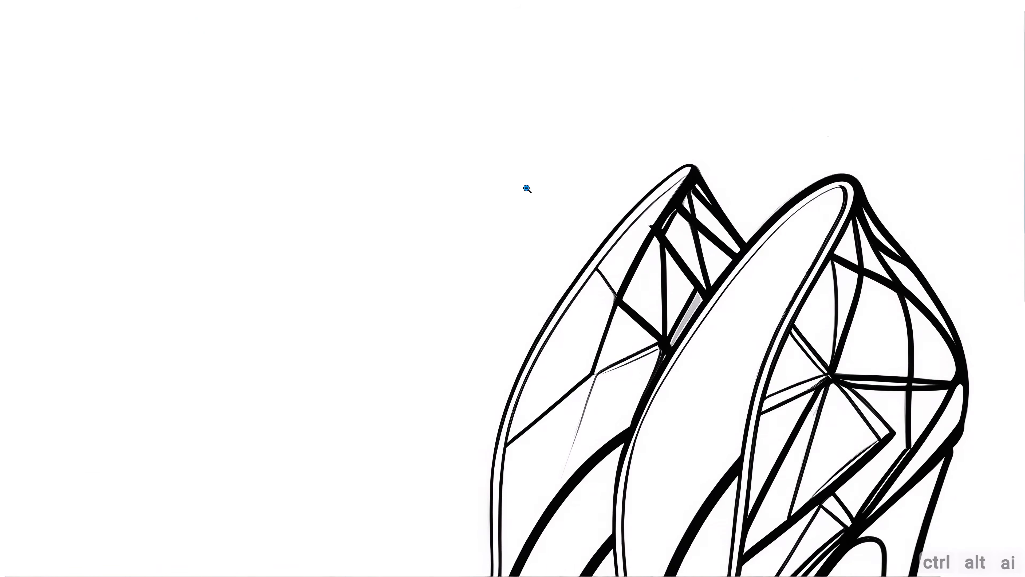
pyautogui.scroll(-5, 520, 194)
pyautogui.scroll(10, 501, 210)
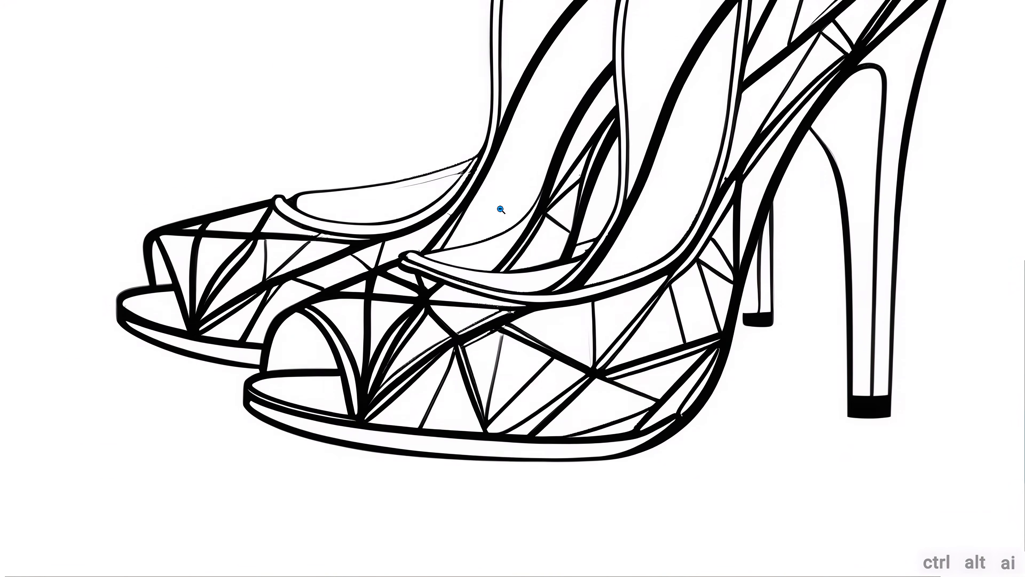
pyautogui.hotkey('ctrl', 'a')
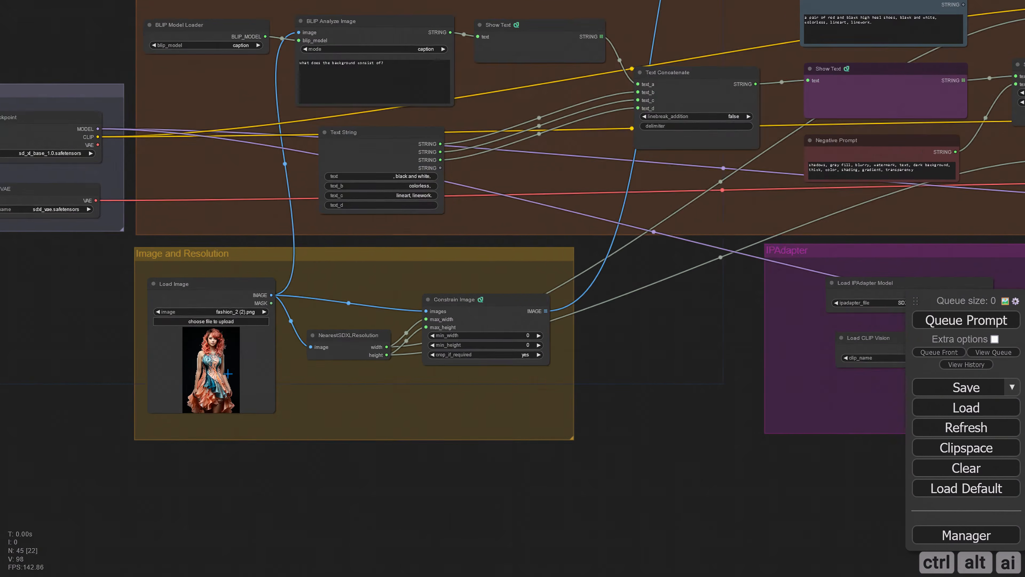
# Step: Load DSCF0987 (2).jpg from the Images folder of Comfy Image to LineArt into the Load Image node
pyautogui.scroll(2, 228, 374)
pyautogui.click(204, 304)
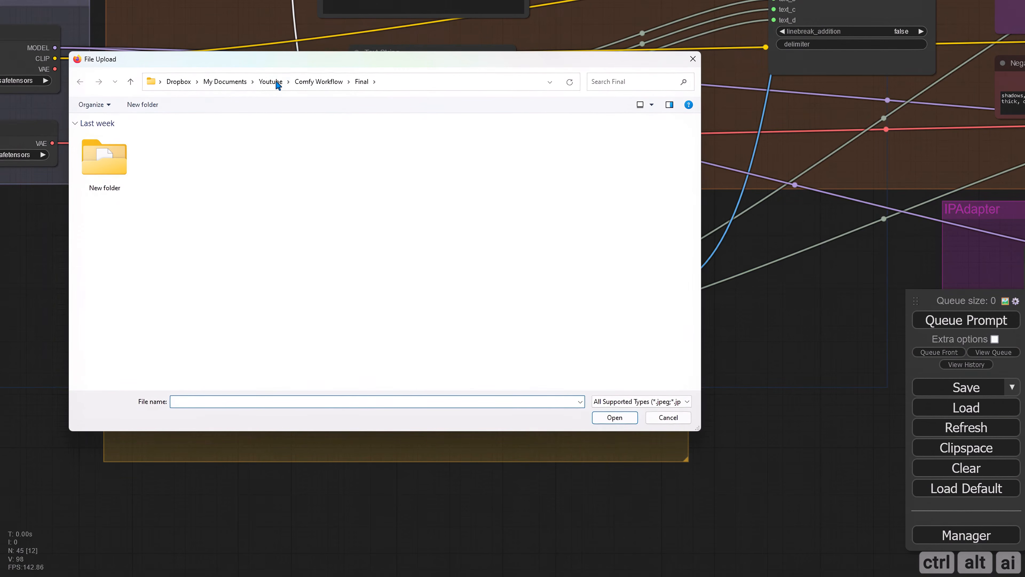
pyautogui.click(277, 82)
pyautogui.doubleClick(104, 157)
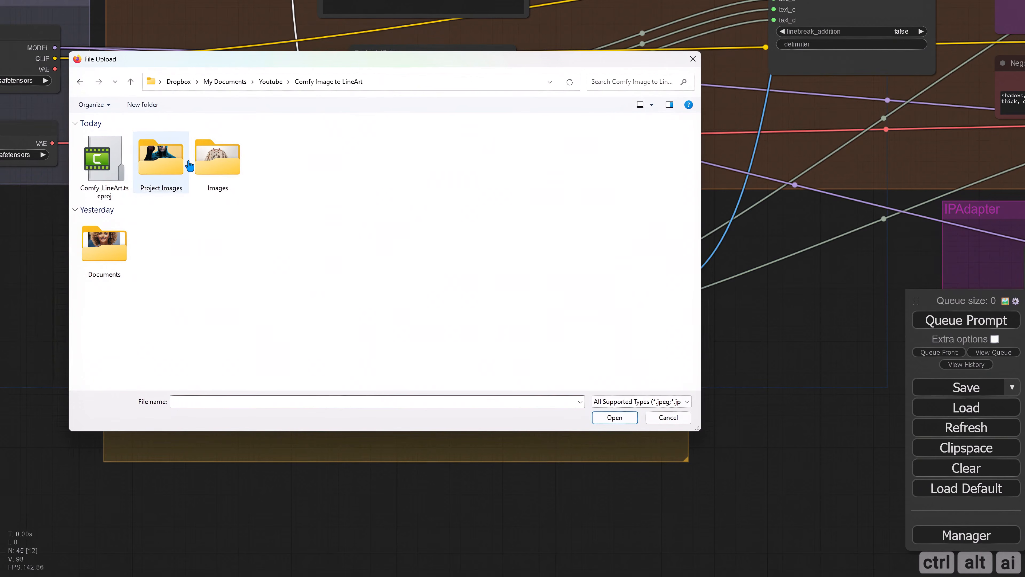
pyautogui.doubleClick(230, 165)
pyautogui.scroll(-5, 434, 232)
pyautogui.doubleClick(412, 366)
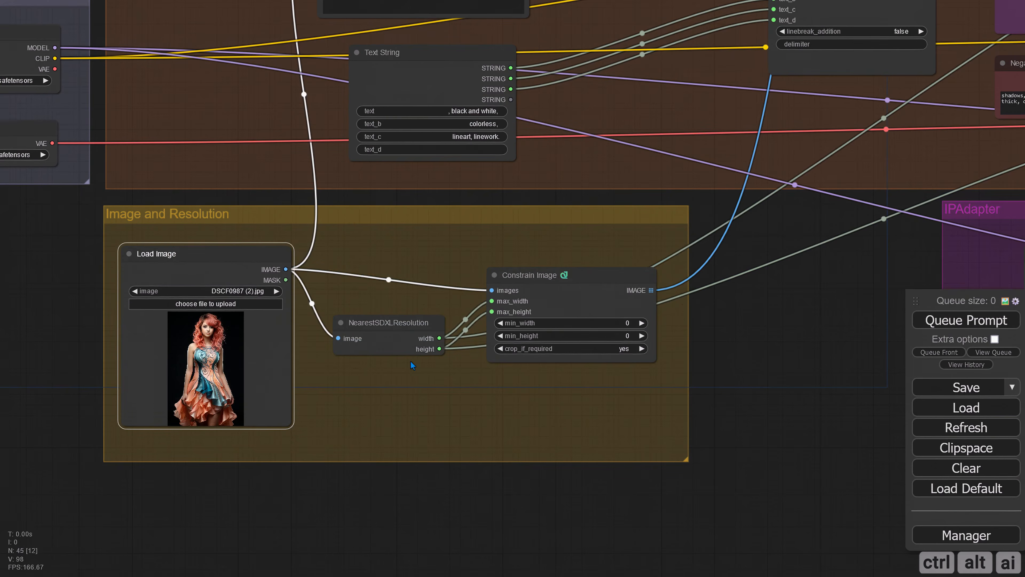
pyautogui.moveTo(818, 355); pyautogui.dragTo(286, 420)
pyautogui.scroll(-3, 699, 340)
pyautogui.moveTo(718, 524); pyautogui.dragTo(174, 462)
pyautogui.moveTo(577, 331); pyautogui.dragTo(448, 357)
pyautogui.scroll(3, 376, 234)
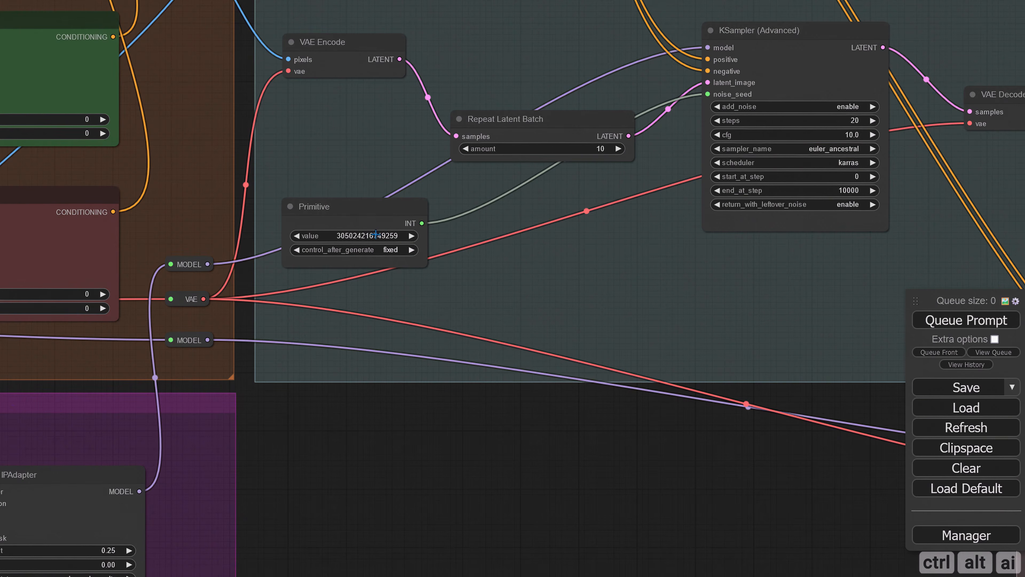
pyautogui.click(378, 236)
pyautogui.moveTo(531, 229); pyautogui.dragTo(380, 233)
pyautogui.hotkey('ctrl', 'v')
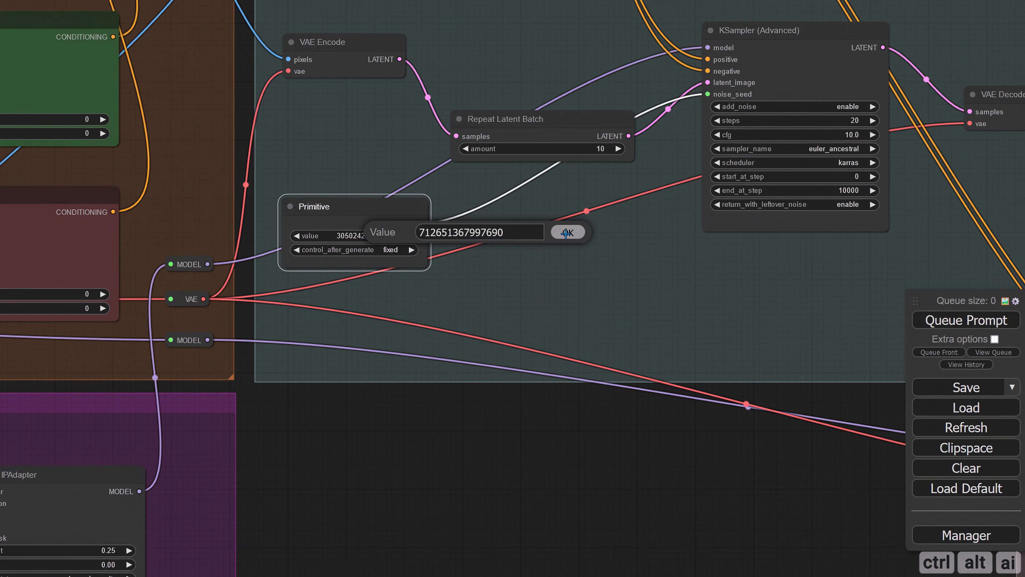
pyautogui.click(563, 233)
pyautogui.moveTo(618, 455); pyautogui.dragTo(46, 432)
pyautogui.moveTo(383, 396); pyautogui.dragTo(227, 321)
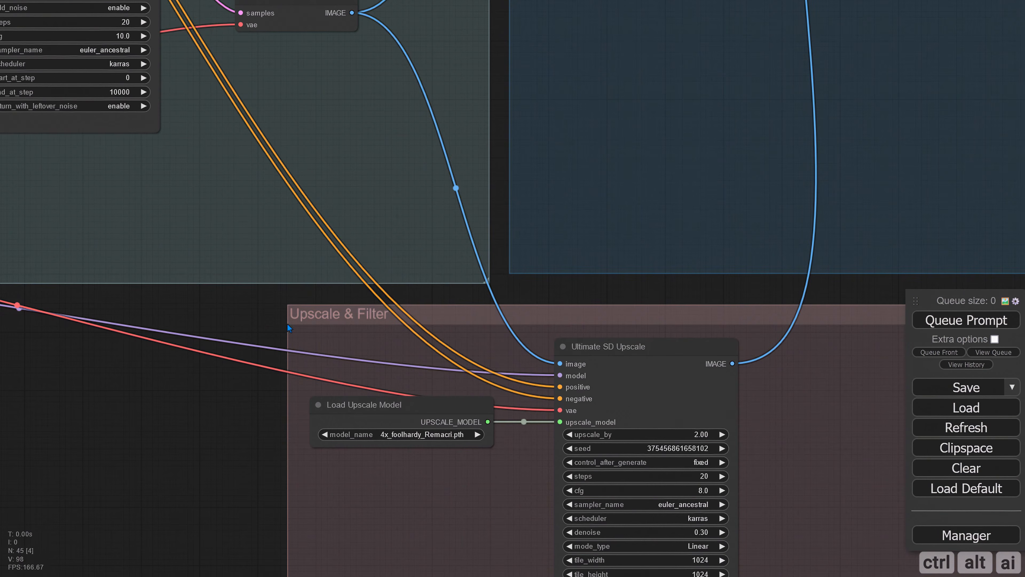
pyautogui.click(691, 448)
pyautogui.moveTo(819, 448); pyautogui.dragTo(741, 447)
pyautogui.hotkey('ctrl', 'v')
pyautogui.click(884, 447)
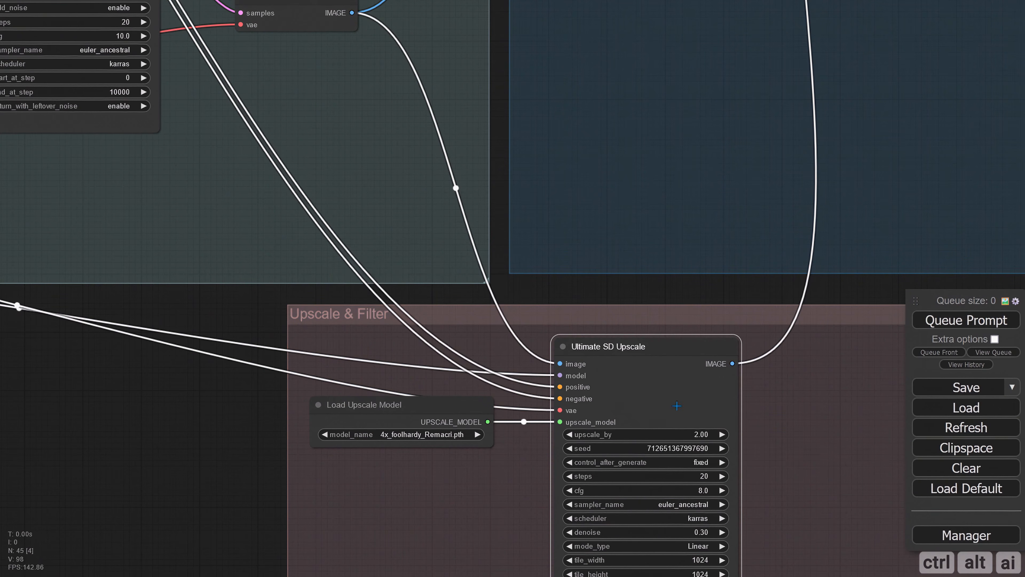
# Step: Set all nodes of the Upscale & Filter group to Never
pyautogui.rightClick(352, 313)
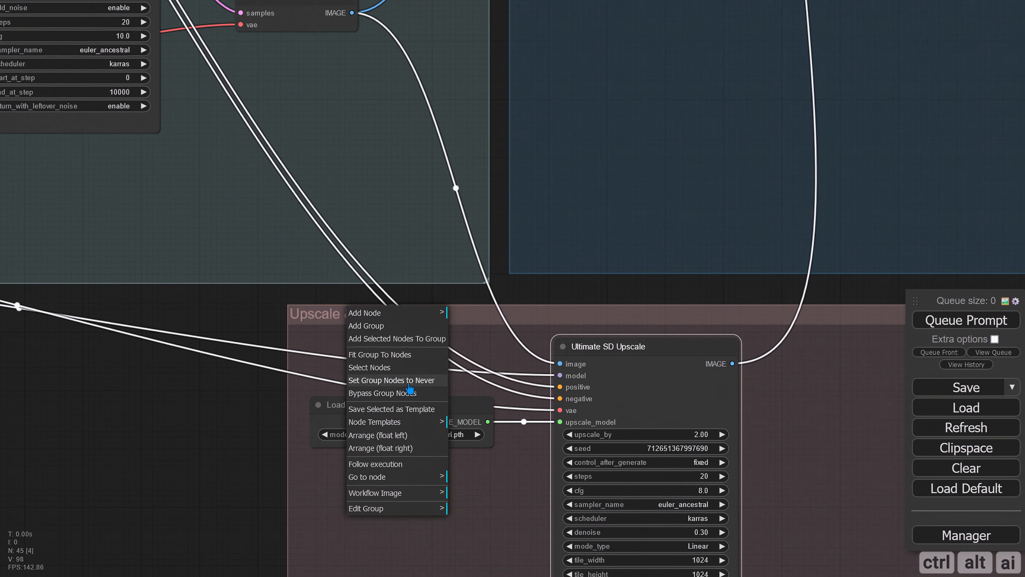
pyautogui.click(395, 381)
pyautogui.scroll(-4, 174, 419)
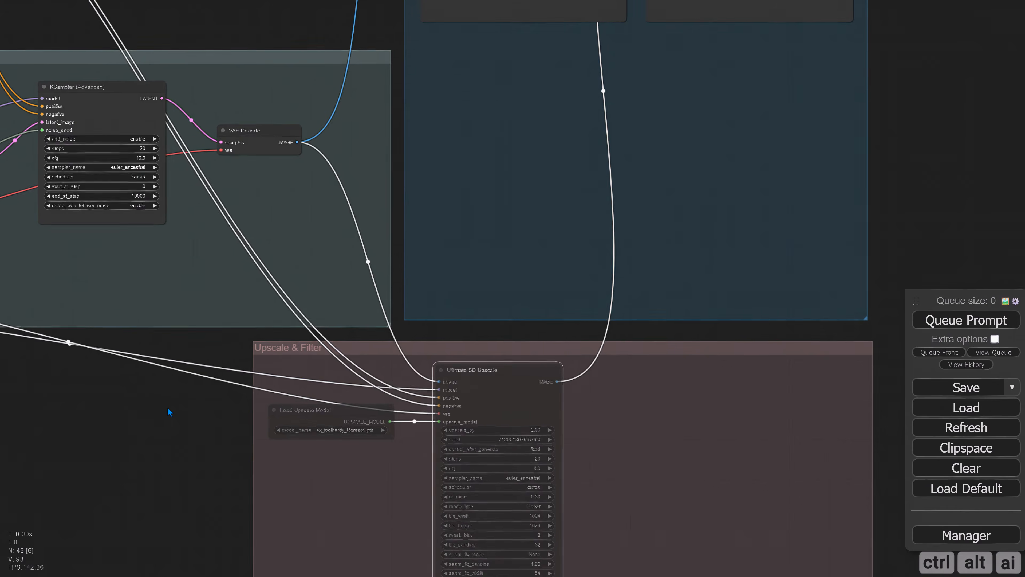
# Step: Set the Repeat Latent Batch amount to 1
pyautogui.moveTo(167, 412); pyautogui.dragTo(467, 455)
pyautogui.click(262, 208)
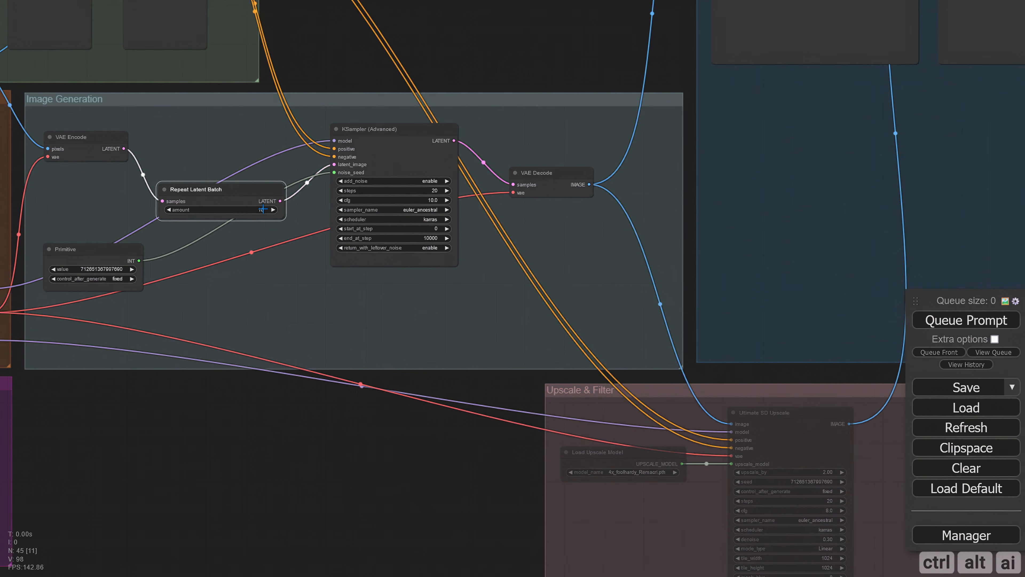
pyautogui.moveTo(328, 208); pyautogui.dragTo(238, 201)
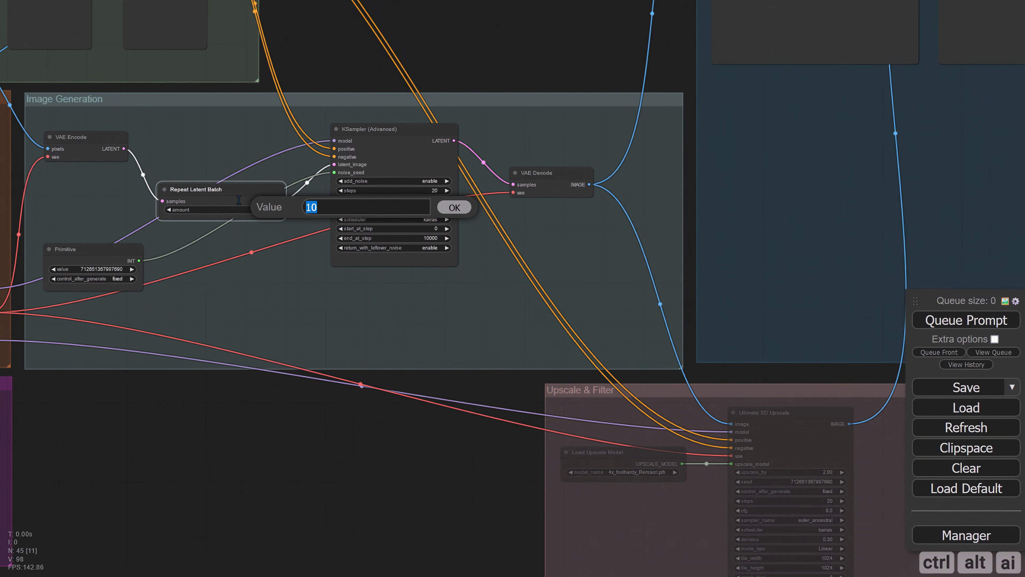
pyautogui.click(454, 207)
# Step: Queue the workflow for the new source image with the upscale stage disabled
pyautogui.moveTo(269, 432); pyautogui.dragTo(580, 429)
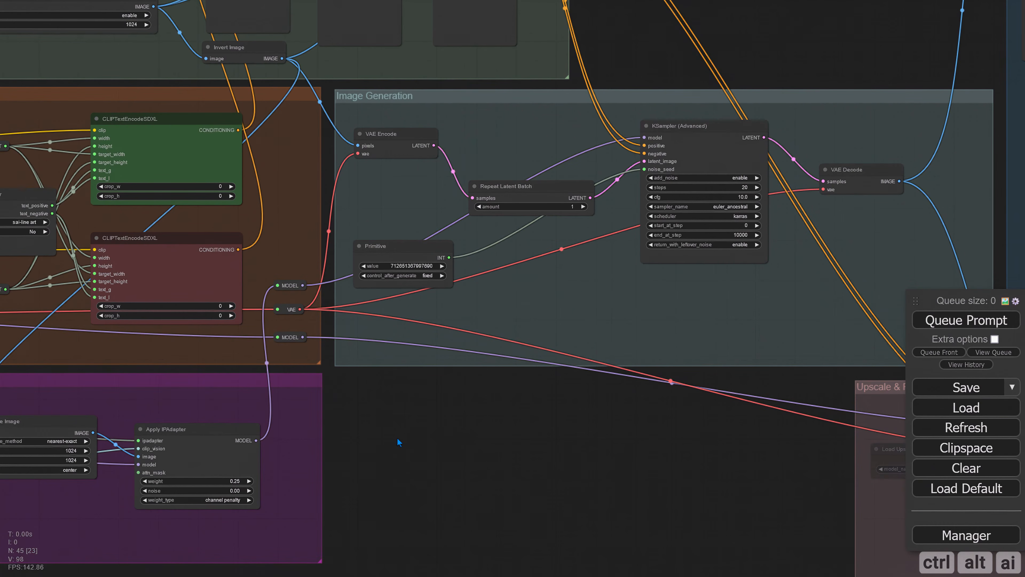
pyautogui.moveTo(397, 437); pyautogui.dragTo(656, 433)
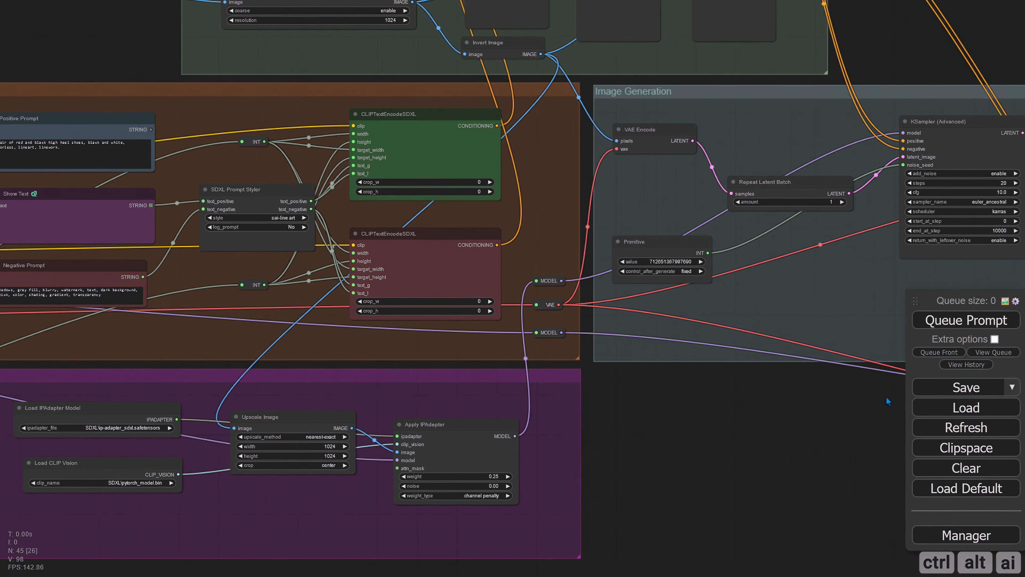
pyautogui.click(927, 328)
pyautogui.moveTo(52, 457); pyautogui.dragTo(322, 454)
pyautogui.moveTo(146, 454); pyautogui.dragTo(221, 469)
pyautogui.scroll(-2, 380, 430)
pyautogui.scroll(-2, 380, 431)
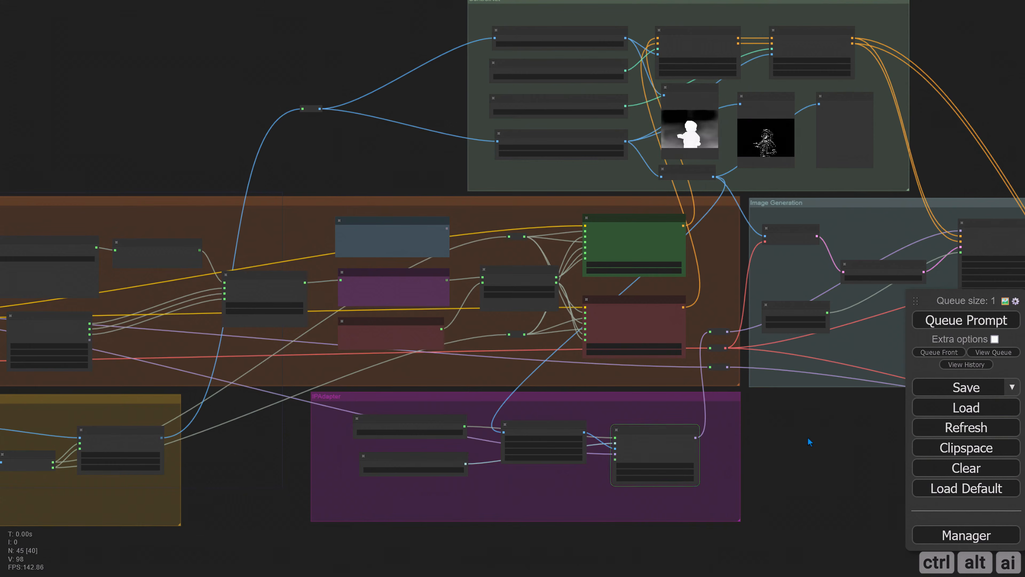
# Step: Examine the ControlNet depth and line-art previews and the generated prompt in the Show Text node
pyautogui.scroll(7, 415, 177)
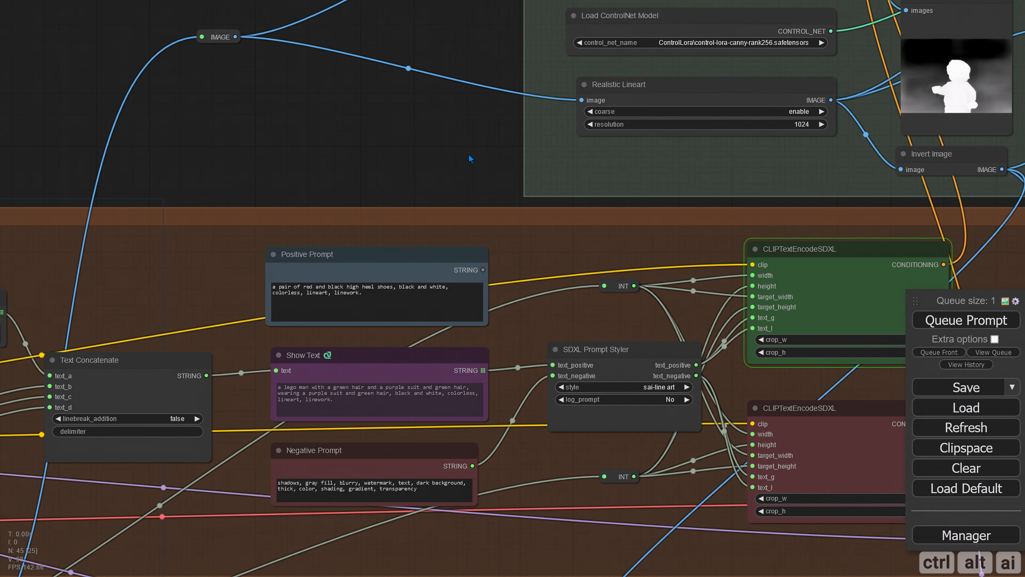
pyautogui.moveTo(469, 154); pyautogui.dragTo(16, 226)
pyautogui.scroll(7, 472, 181)
pyautogui.moveTo(472, 181); pyautogui.dragTo(447, 186)
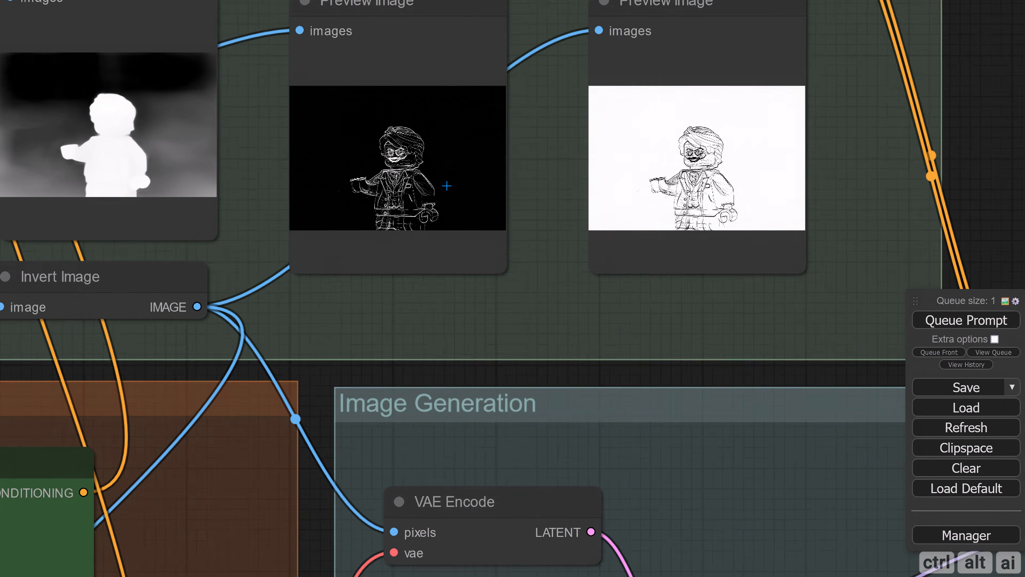
pyautogui.scroll(5, 446, 186)
pyautogui.scroll(-2, 403, 348)
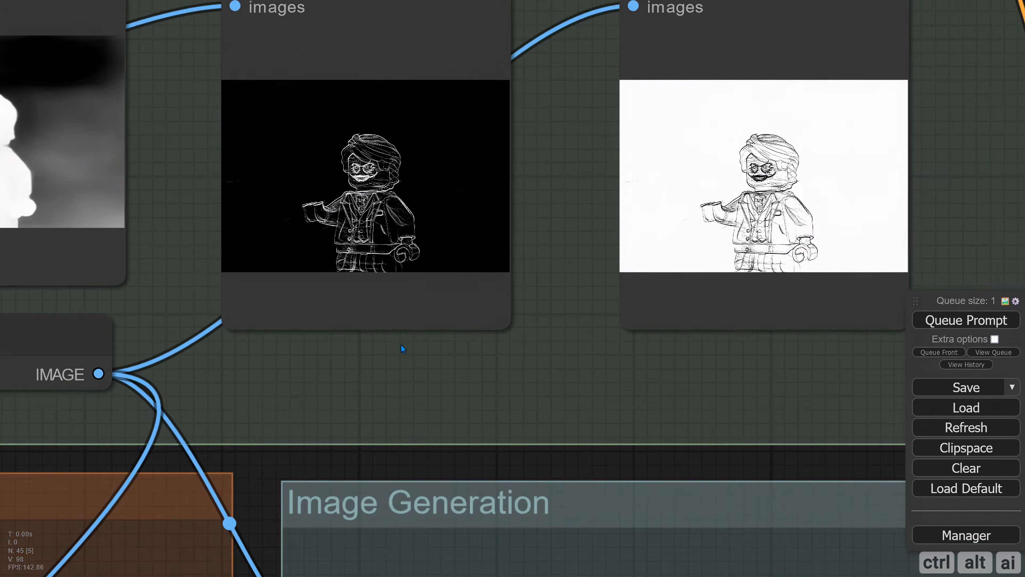
pyautogui.scroll(-6, 354, 352)
pyautogui.moveTo(581, 403); pyautogui.dragTo(805, 243)
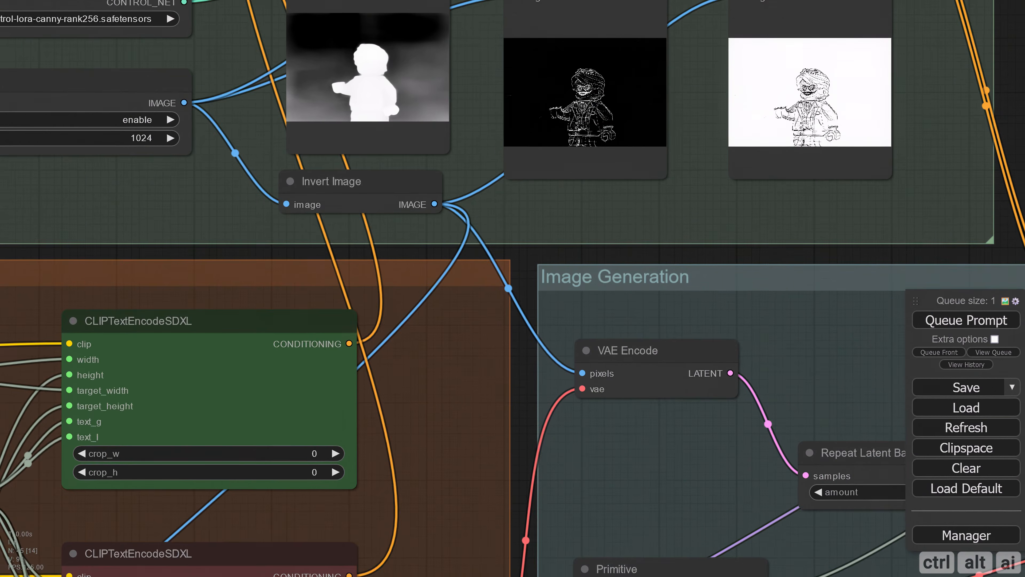
pyautogui.moveTo(98, 261); pyautogui.dragTo(858, 85)
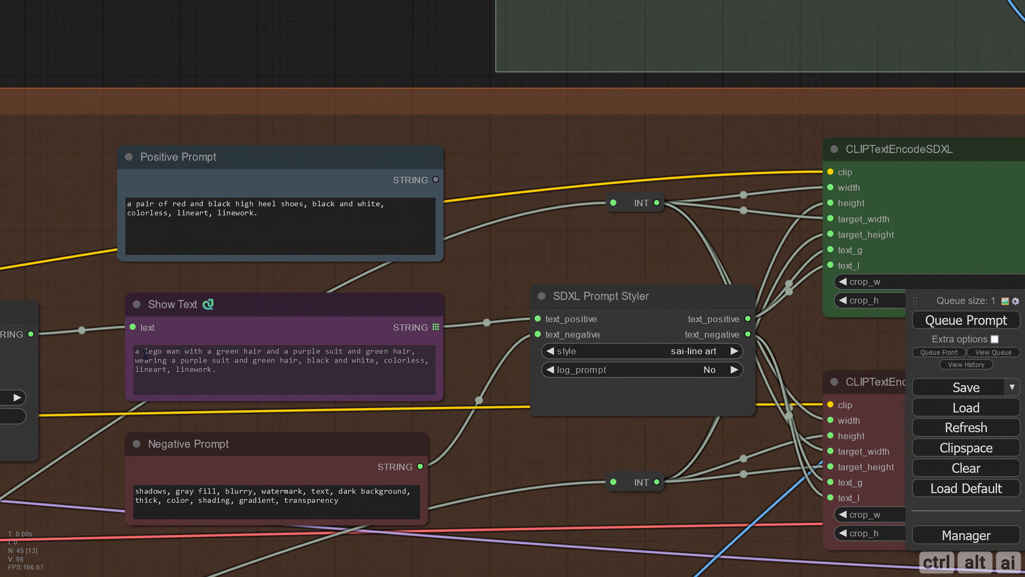
pyautogui.scroll(3, 100, 364)
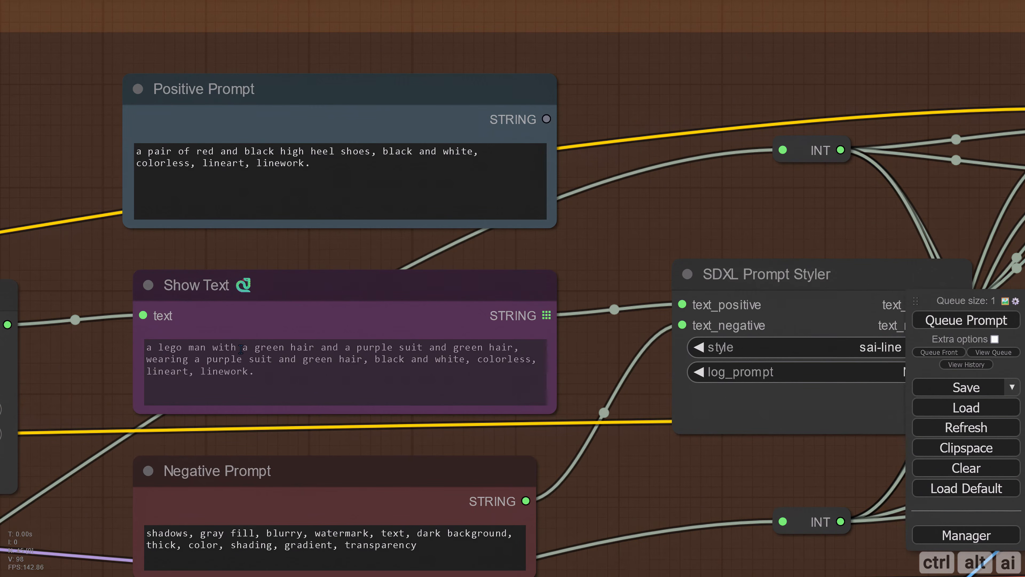
# Step: Read the generated prompt in the Show Text node that feeds the SDXL Prompt Styler
pyautogui.moveTo(254, 349); pyautogui.dragTo(513, 348)
pyautogui.moveTo(207, 360); pyautogui.dragTo(361, 361)
pyautogui.click(342, 366)
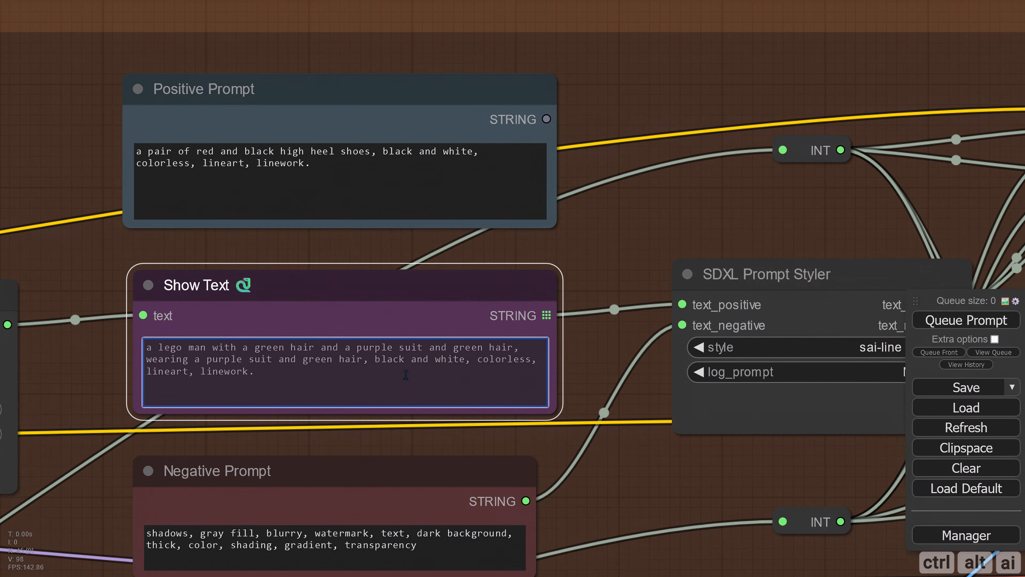
pyautogui.click(602, 465)
pyautogui.scroll(-4, 613, 467)
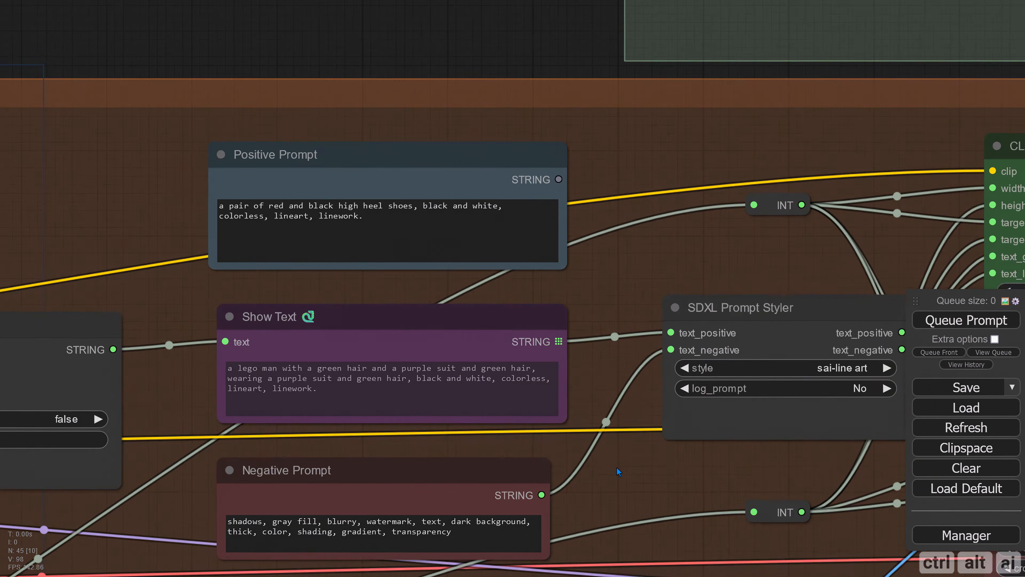
pyautogui.scroll(-8, 624, 477)
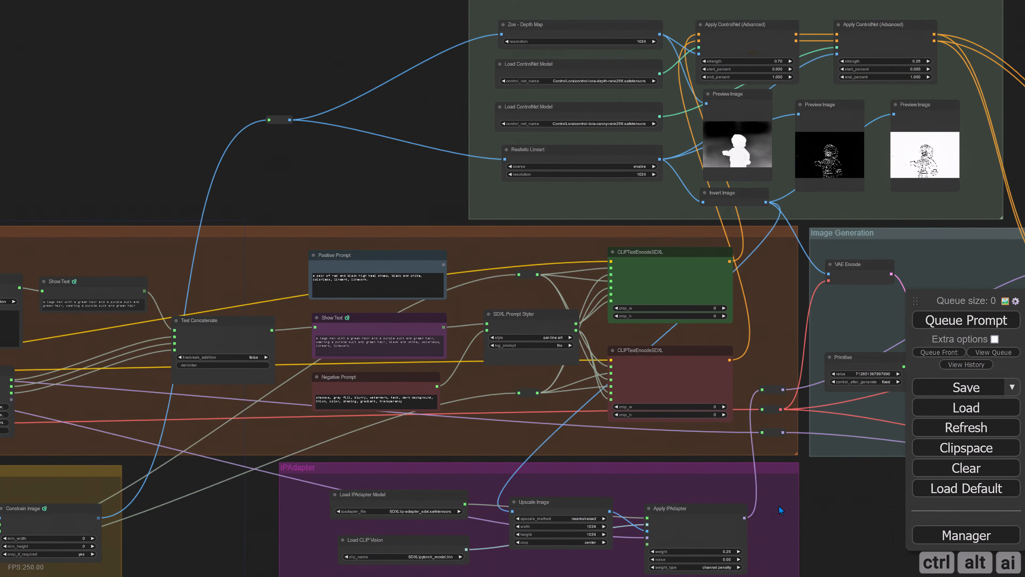
# Step: Inspect the generated line-art image in the Final node of the Final Images group
pyautogui.moveTo(779, 509); pyautogui.dragTo(88, 504)
pyautogui.moveTo(435, 125); pyautogui.dragTo(195, 192)
pyautogui.scroll(6, 466, 167)
pyautogui.scroll(5, 580, 218)
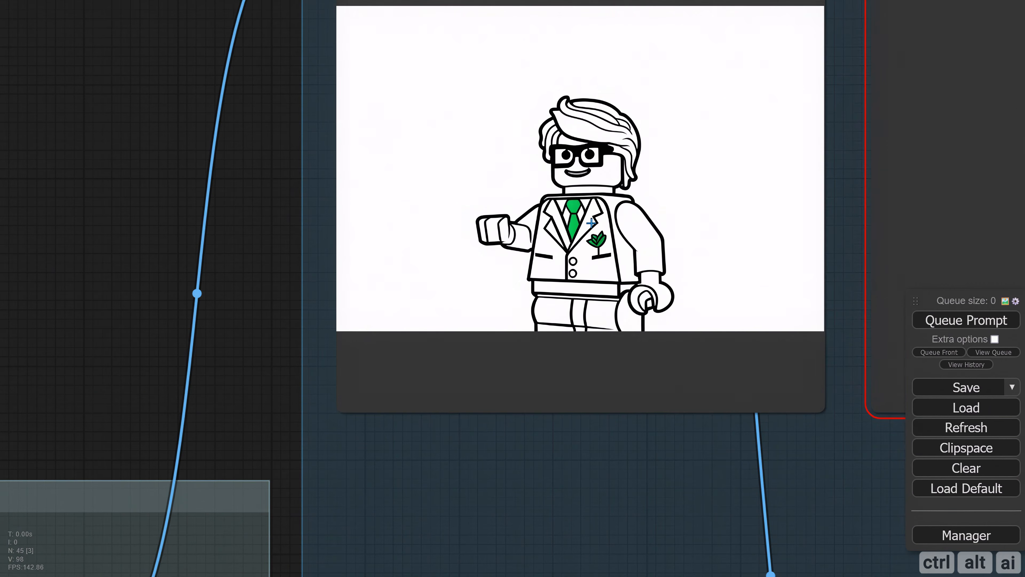
pyautogui.moveTo(251, 183); pyautogui.dragTo(145, 291)
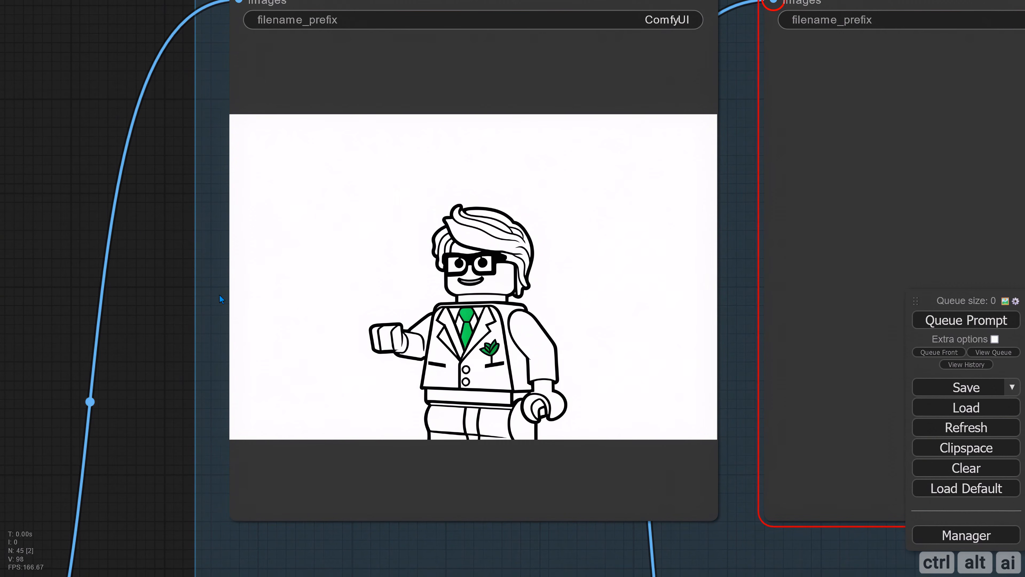
pyautogui.scroll(-4, 153, 280)
pyautogui.moveTo(153, 282); pyautogui.dragTo(180, 101)
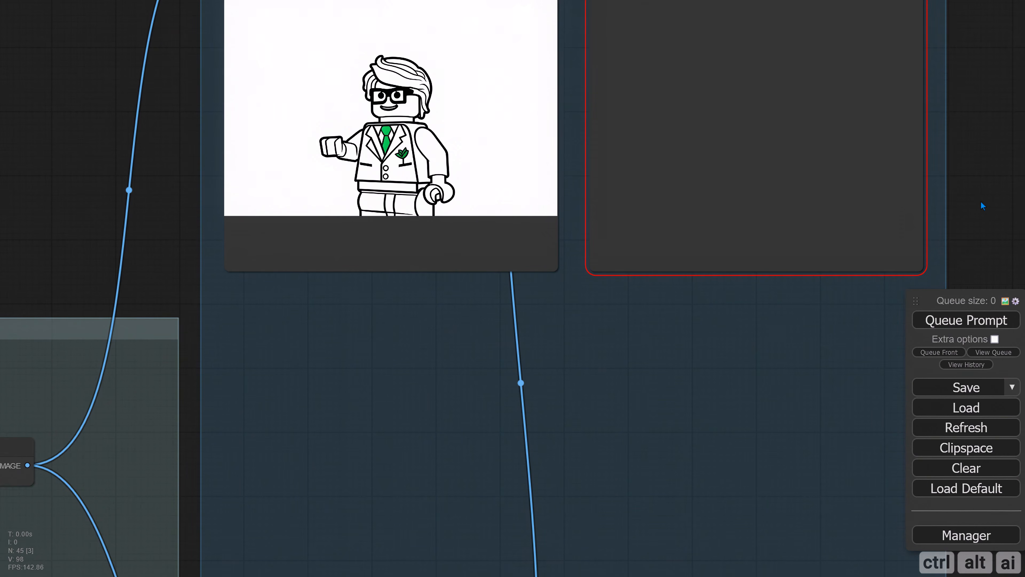
# Step: Set all nodes of the Upscale & Filter group to Always
pyautogui.moveTo(982, 205); pyautogui.dragTo(922, 94)
pyautogui.scroll(-3, 942, 220)
pyautogui.moveTo(943, 220); pyautogui.dragTo(711, 85)
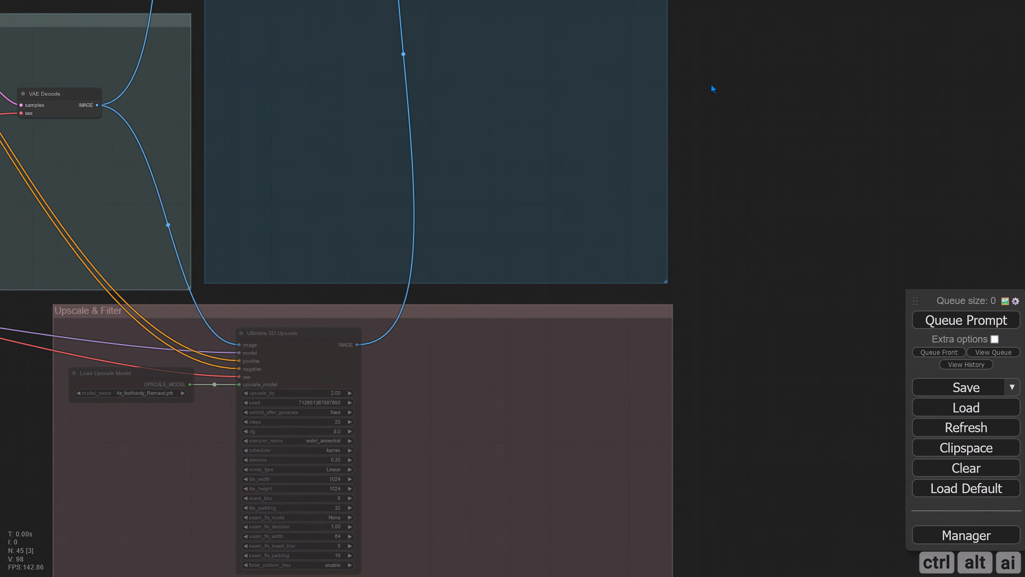
pyautogui.moveTo(778, 216); pyautogui.dragTo(852, 140)
pyautogui.rightClick(170, 234)
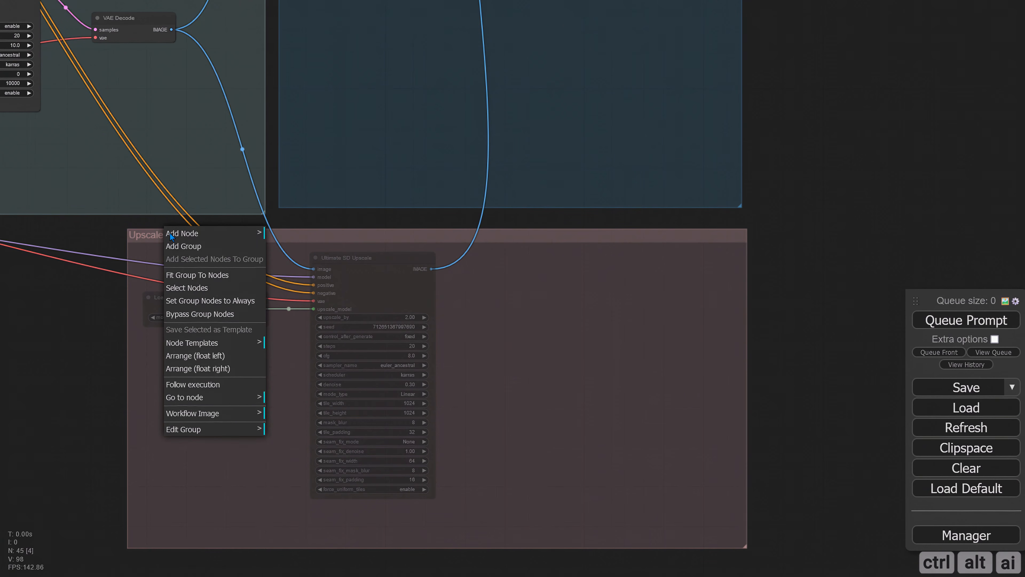
pyautogui.click(204, 294)
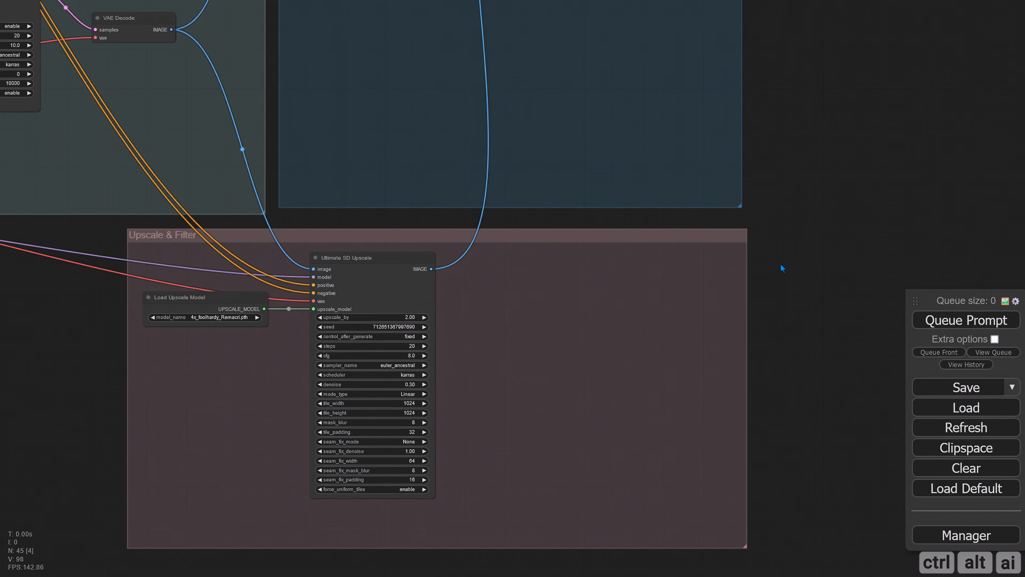
# Step: Add an Image Filter Adjustments node fed by the Ultimate SD Upscale image output and place it beside that node
pyautogui.moveTo(780, 265); pyautogui.dragTo(733, 259)
pyautogui.scroll(4, 427, 327)
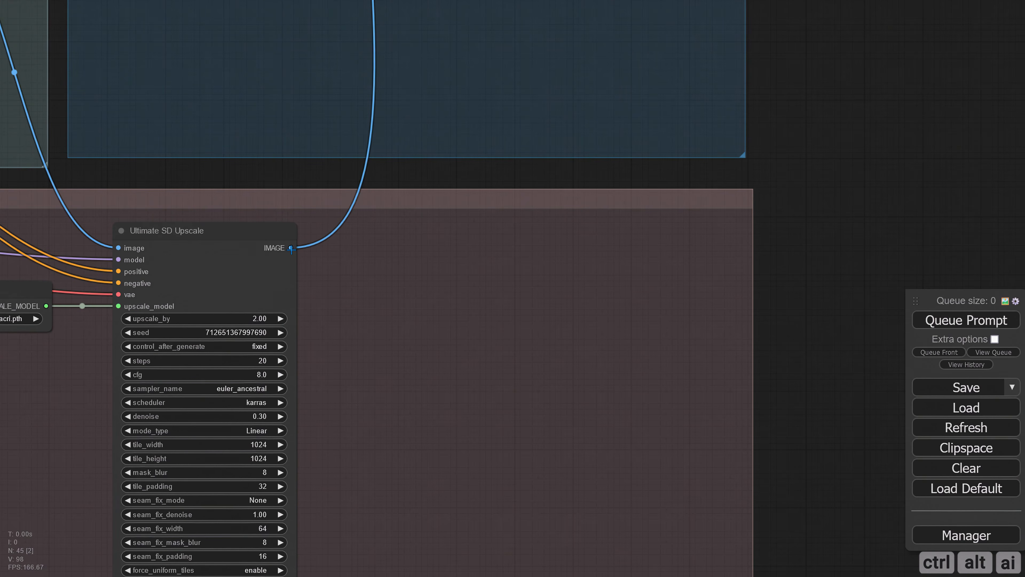
pyautogui.moveTo(291, 248); pyautogui.dragTo(381, 263)
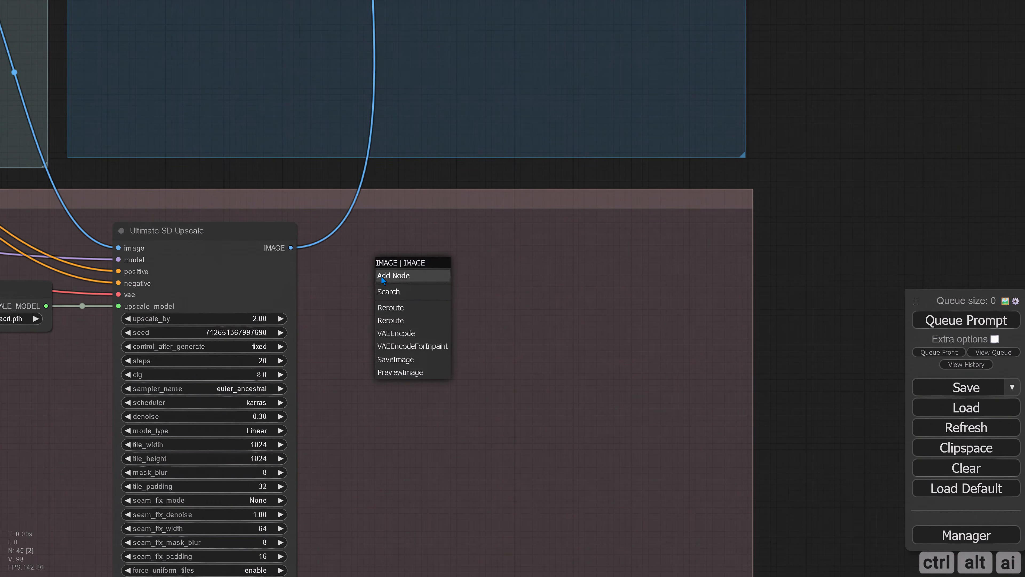
pyautogui.click(392, 291)
pyautogui.write('i')
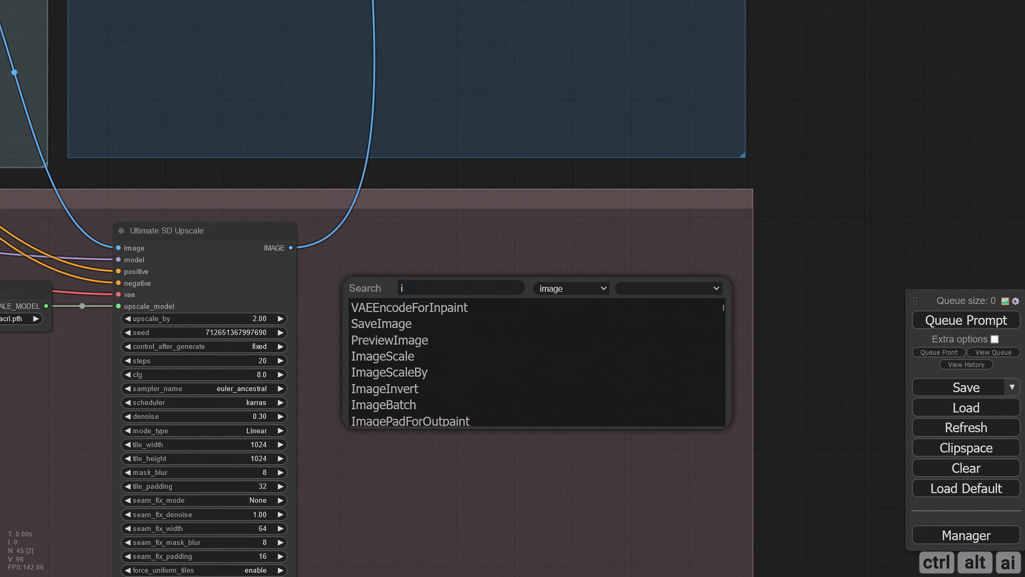
pyautogui.write('mage fil')
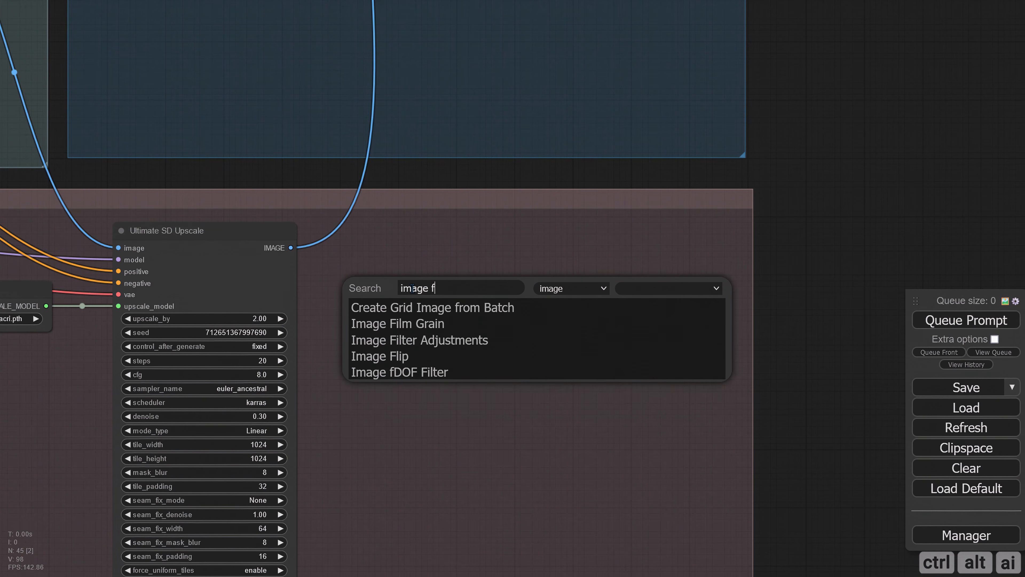
pyautogui.click(419, 333)
pyautogui.moveTo(440, 282); pyautogui.dragTo(378, 278)
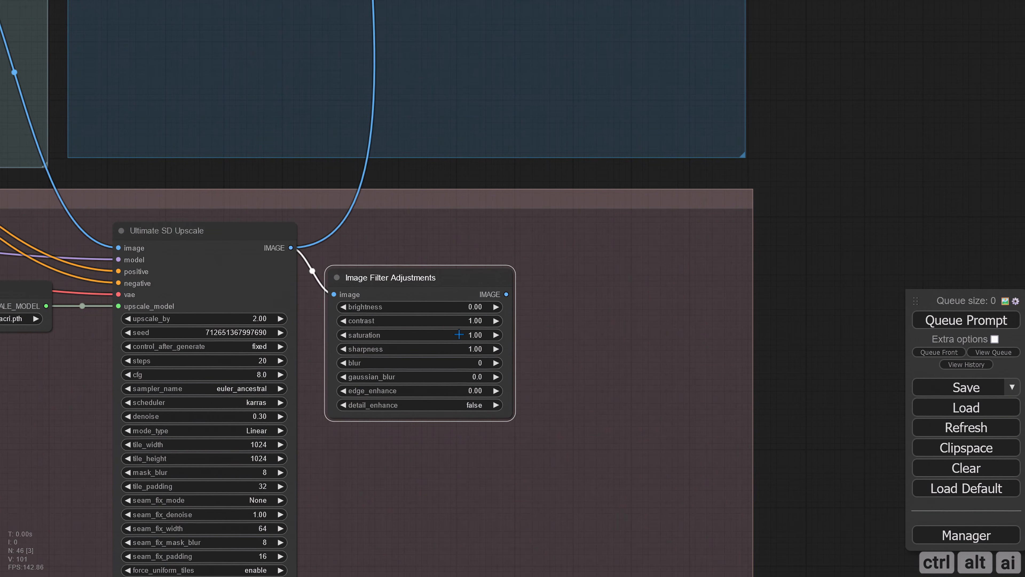
# Step: Set saturation to 0 in Image Filter Adjustments and slightly reposition it and the Ultimate SD Upscale node
pyautogui.click(478, 334)
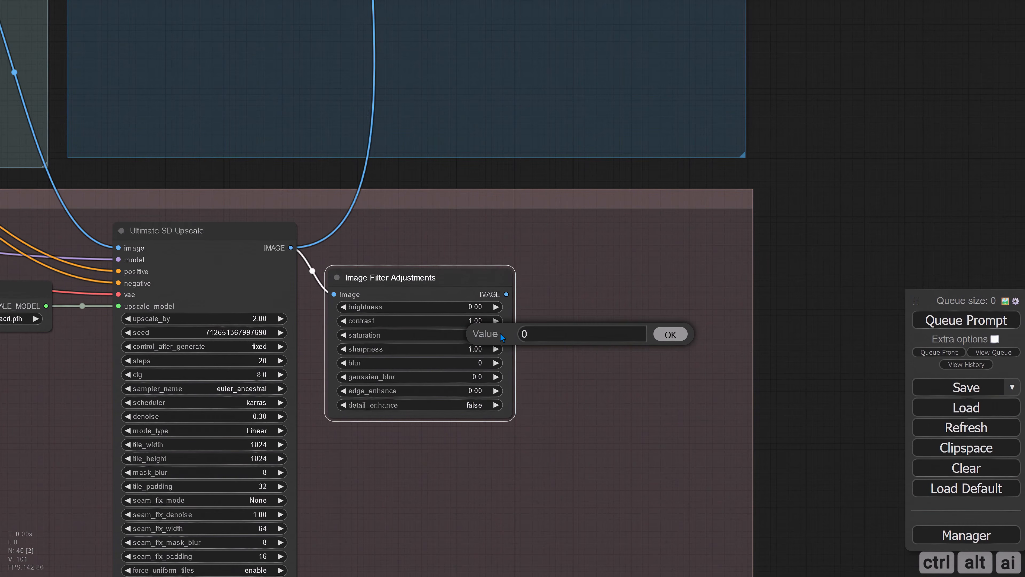
pyautogui.write('0')
pyautogui.press('Return')
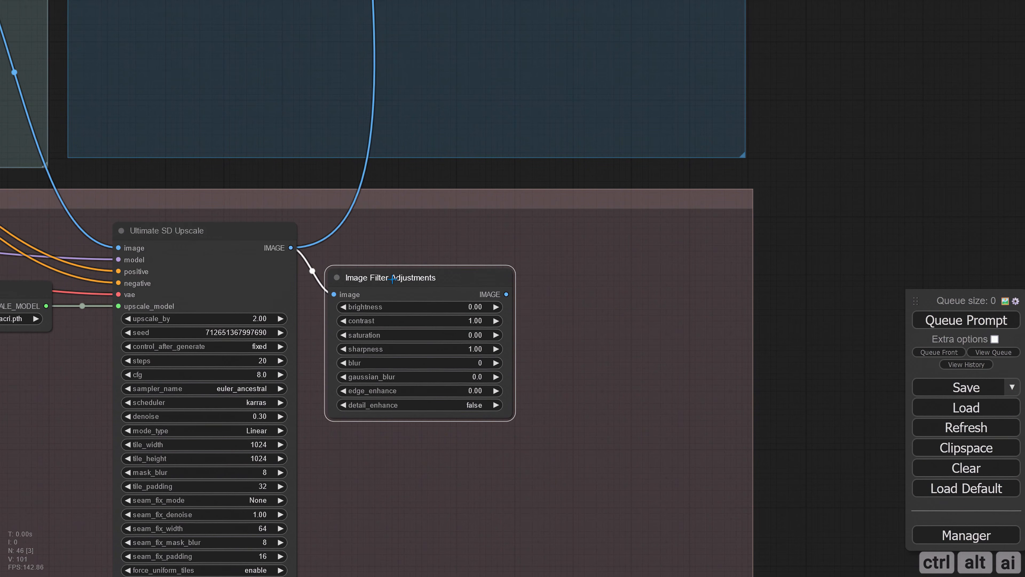
pyautogui.moveTo(392, 279); pyautogui.dragTo(387, 273)
pyautogui.moveTo(199, 235); pyautogui.dragTo(181, 247)
pyautogui.click(423, 271)
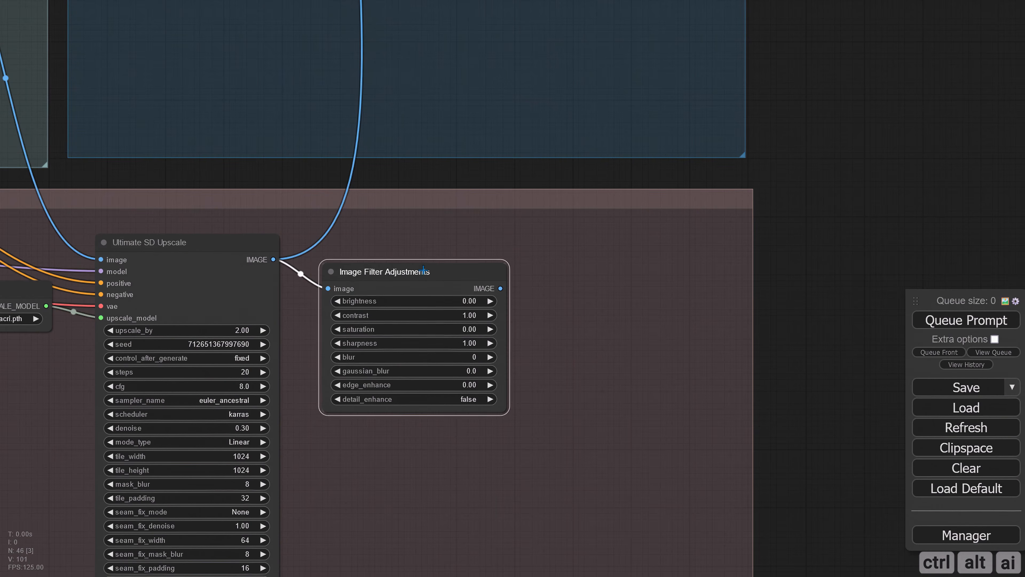
# Step: Place a copy of the Final Upscale node below the Final node and feed it from the Image Filter Adjustments output
pyautogui.scroll(-5, 428, 266)
pyautogui.moveTo(696, 109); pyautogui.dragTo(740, 449)
pyautogui.moveTo(547, 54); pyautogui.dragTo(343, 286)
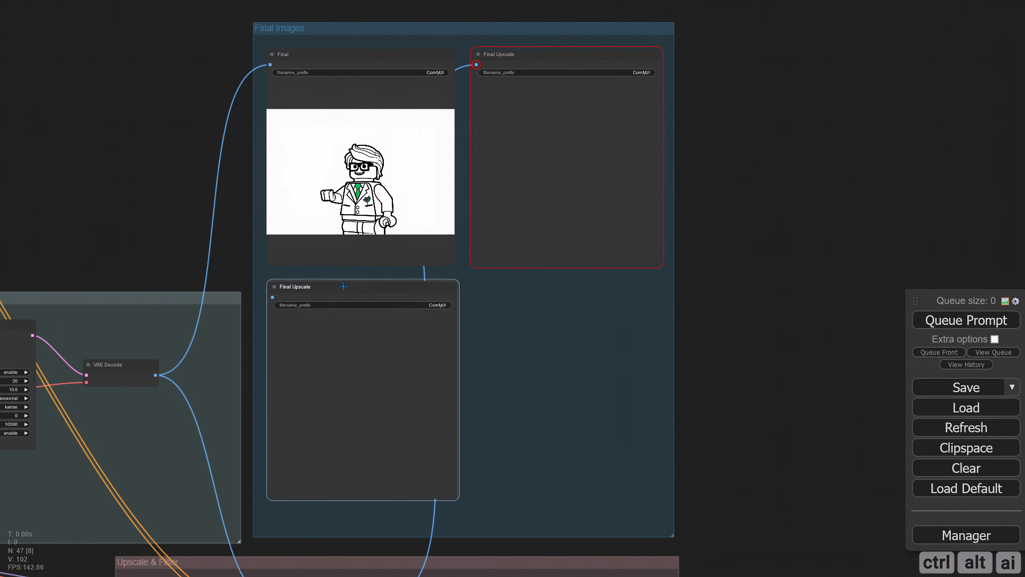
pyautogui.moveTo(565, 404); pyautogui.dragTo(641, 176)
pyautogui.moveTo(588, 390); pyautogui.dragTo(347, 69)
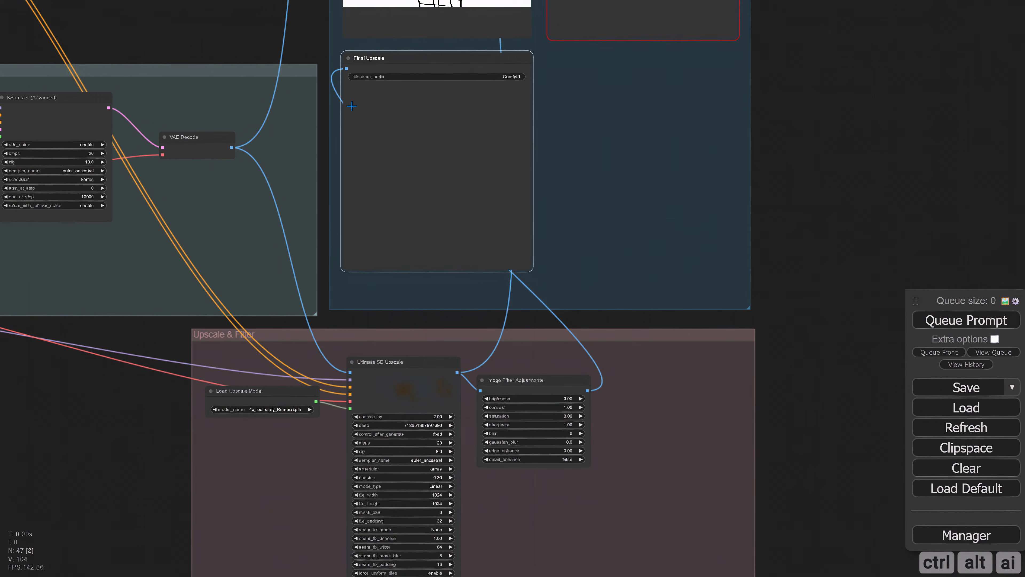
# Step: Rename the copied Final Upscale node to Final Upscale BW
pyautogui.moveTo(407, 48); pyautogui.dragTo(412, 171)
pyautogui.scroll(5, 412, 171)
pyautogui.rightClick(367, 169)
pyautogui.click(424, 255)
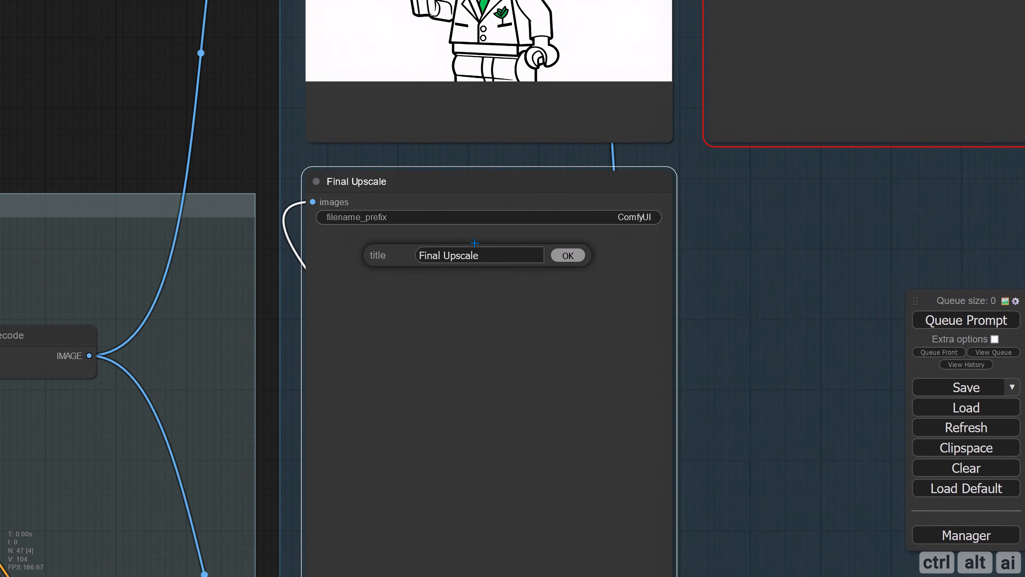
pyautogui.write('BW')
pyautogui.press('Return')
# Step: Queue the workflow with the upscale and desaturation nodes enabled
pyautogui.scroll(-10, 242, 159)
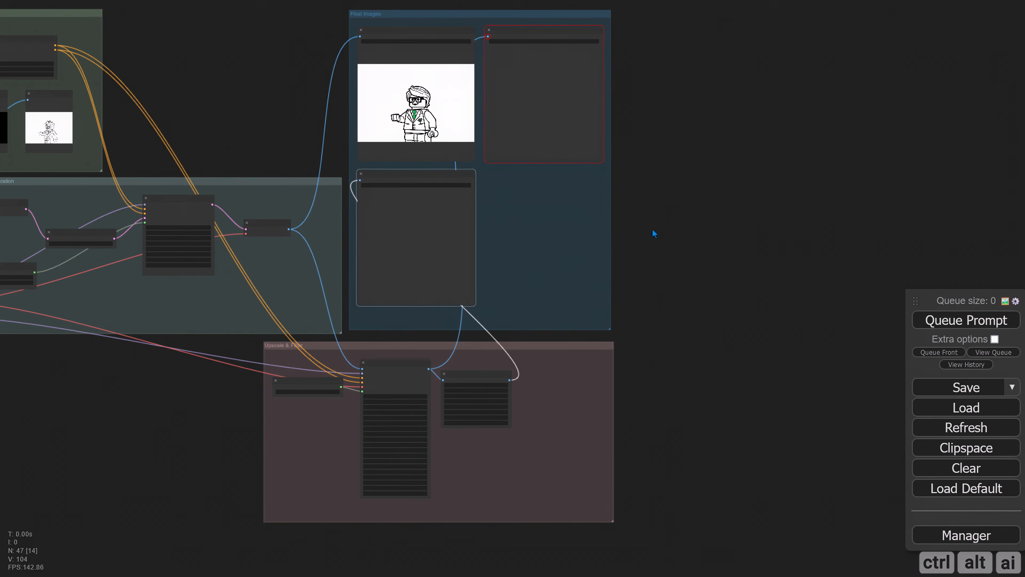
pyautogui.moveTo(653, 230); pyautogui.dragTo(538, 257)
pyautogui.hotkey('ctrl', 'Return')
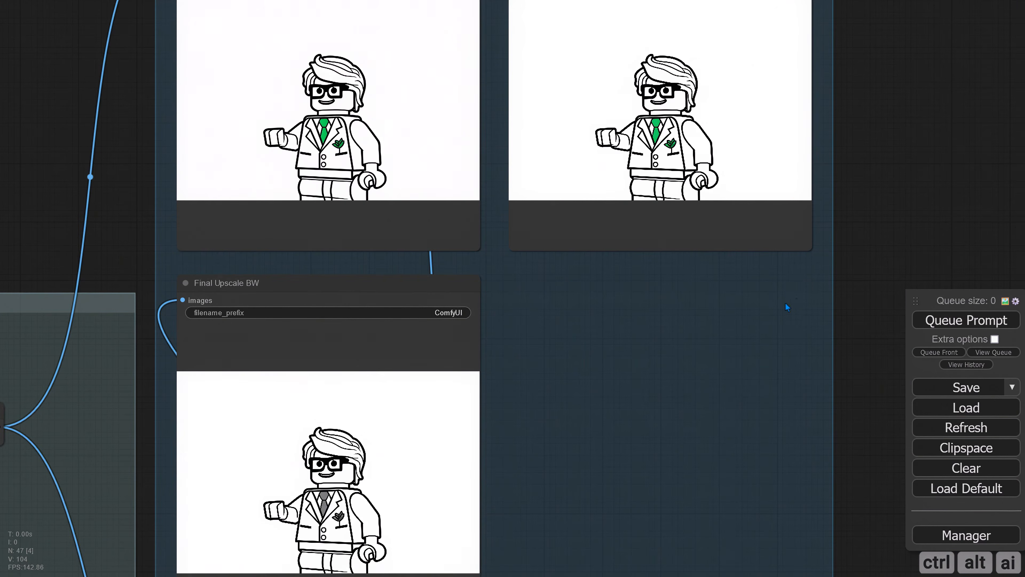
# Step: Open the Final Upscale BW image at full size in its own browser tab, inspect its grey areas, and return to the workflow
pyautogui.moveTo(335, 529); pyautogui.dragTo(394, 320)
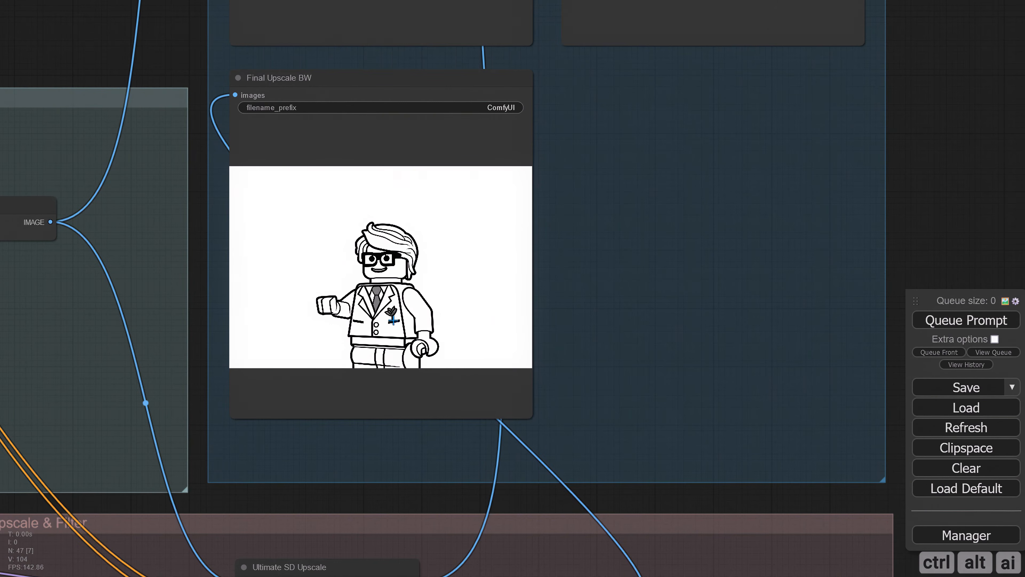
pyautogui.scroll(5, 393, 319)
pyautogui.rightClick(373, 232)
pyautogui.click(393, 238)
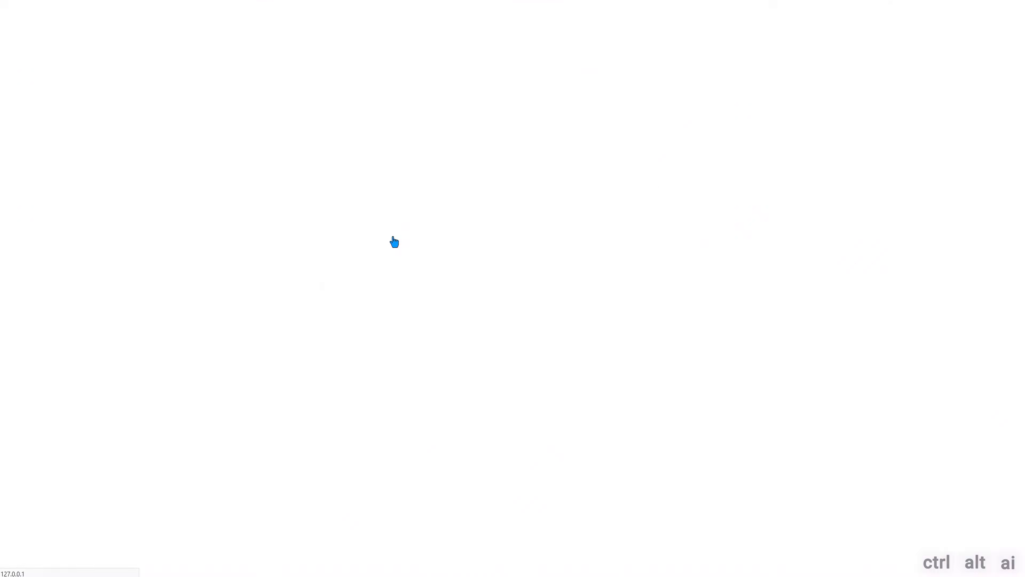
pyautogui.click(510, 351)
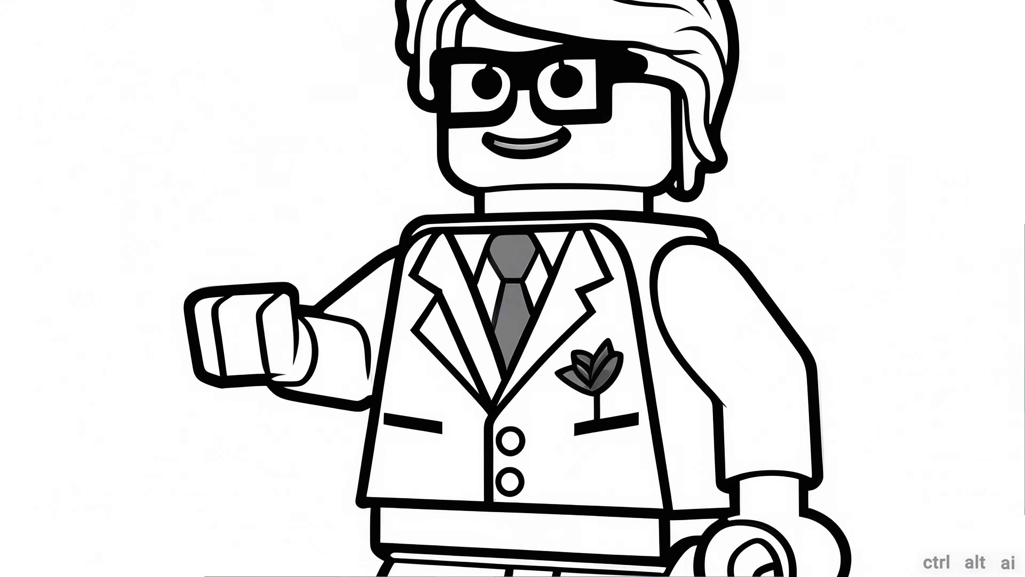
pyautogui.hotkey('ctrl', 'w')
pyautogui.click(769, 306)
pyautogui.scroll(-4, 771, 307)
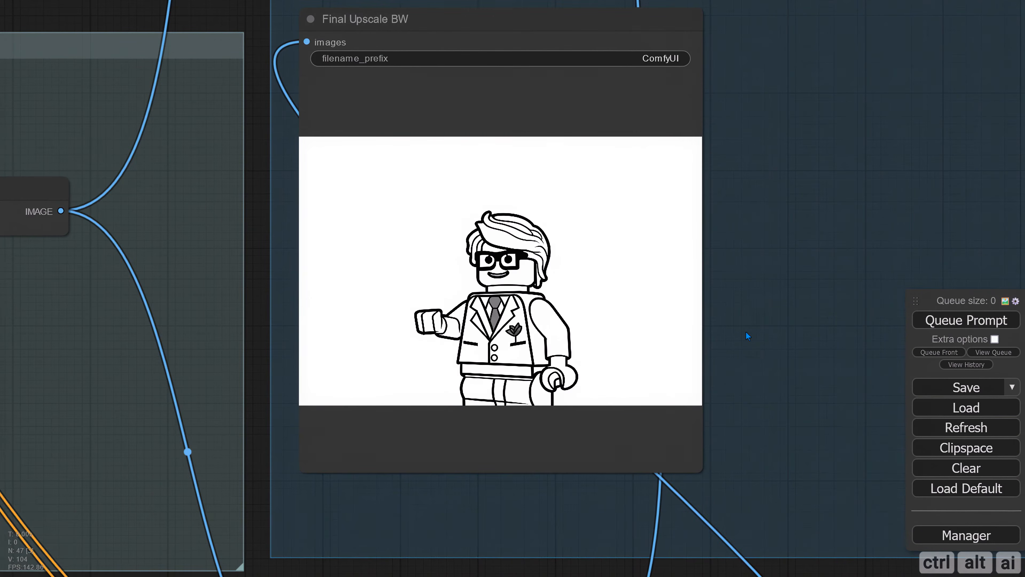
# Step: Add an Image Levels Adjustment node fed by the Image Filter Adjustments image output
pyautogui.scroll(-5, 747, 335)
pyautogui.moveTo(192, 524); pyautogui.dragTo(56, 323)
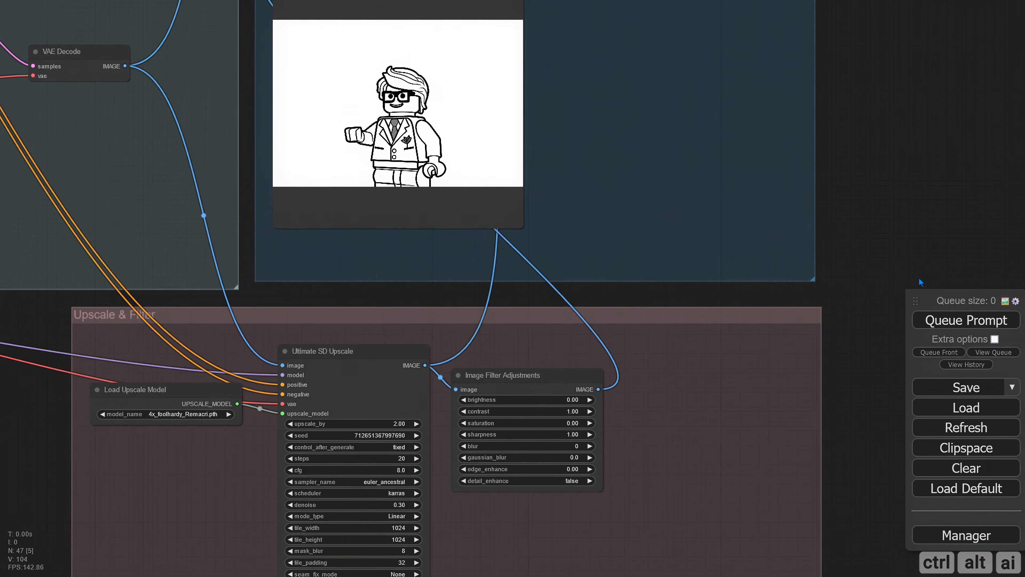
pyautogui.moveTo(919, 279); pyautogui.dragTo(806, 221)
pyautogui.moveTo(666, 345); pyautogui.dragTo(528, 328)
pyautogui.moveTo(372, 311); pyautogui.dragTo(436, 323)
pyautogui.click(457, 339)
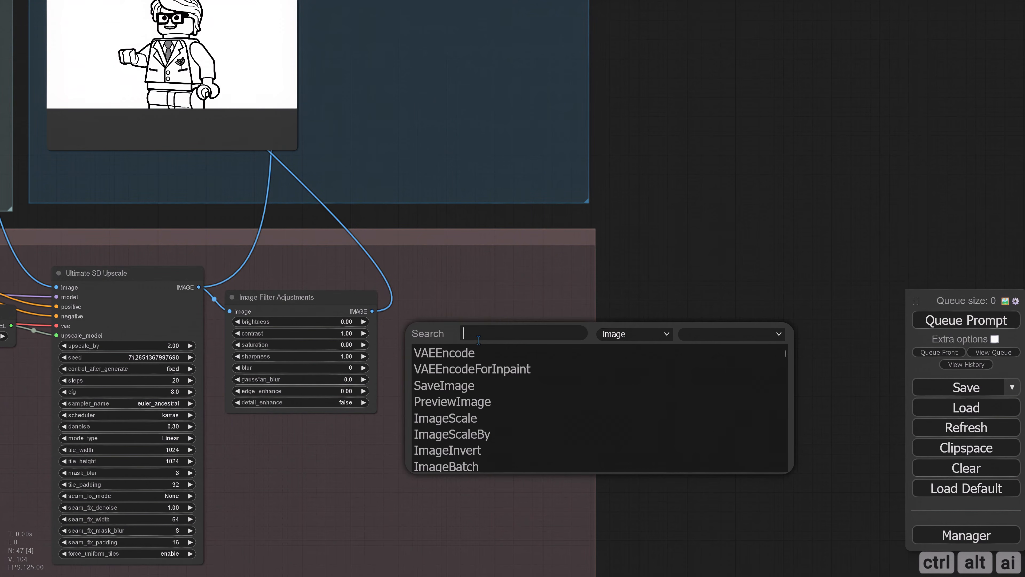
pyautogui.write('Image')
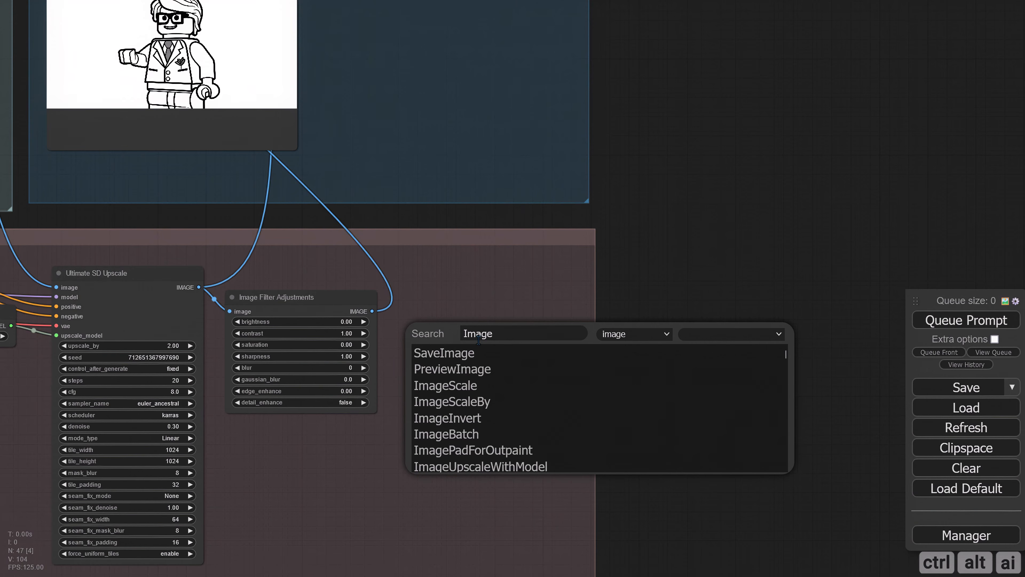
pyautogui.write(' Leve')
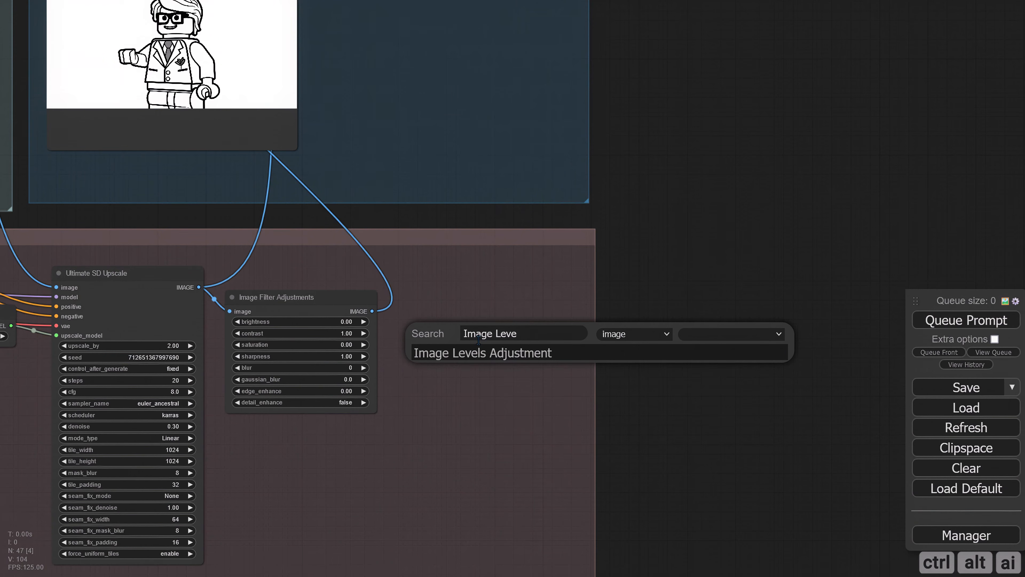
pyautogui.click(472, 353)
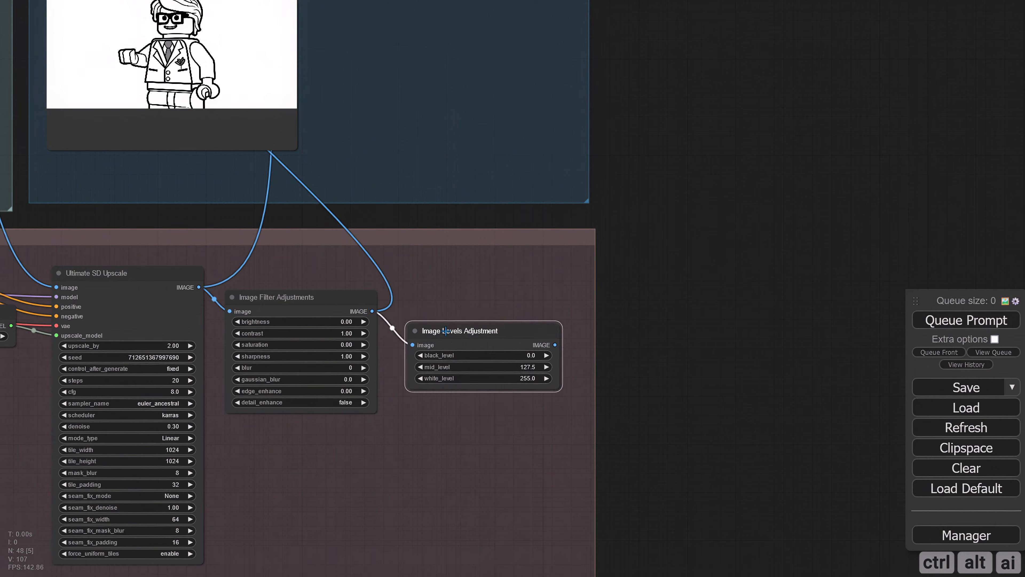
# Step: Place a copy of the Final Upscale BW node beside the original and rename it Final Upscale BW Level
pyautogui.moveTo(673, 203); pyautogui.dragTo(687, 420)
pyautogui.hotkey('ctrl', 'v')
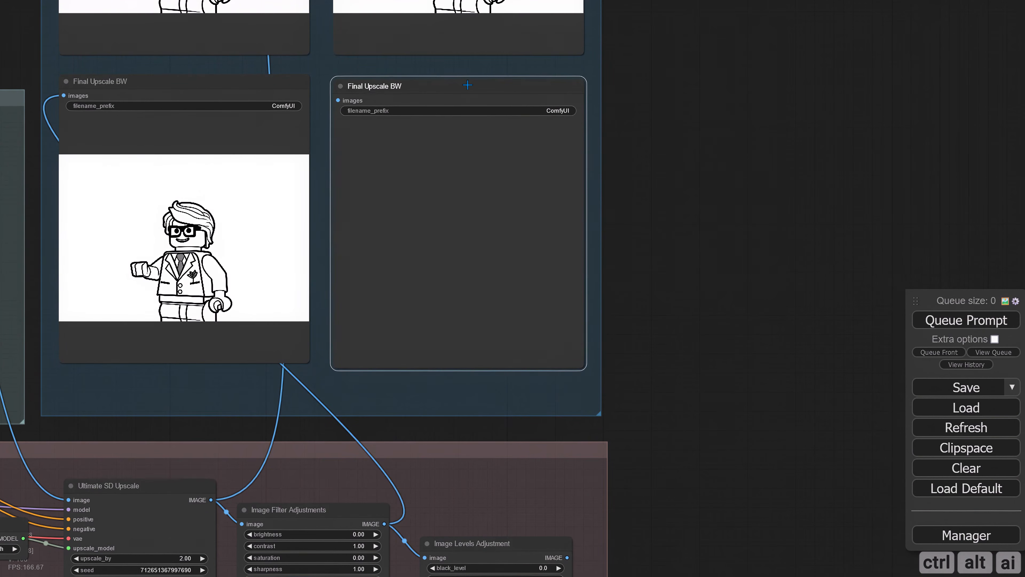
pyautogui.rightClick(397, 82)
pyautogui.click(407, 154)
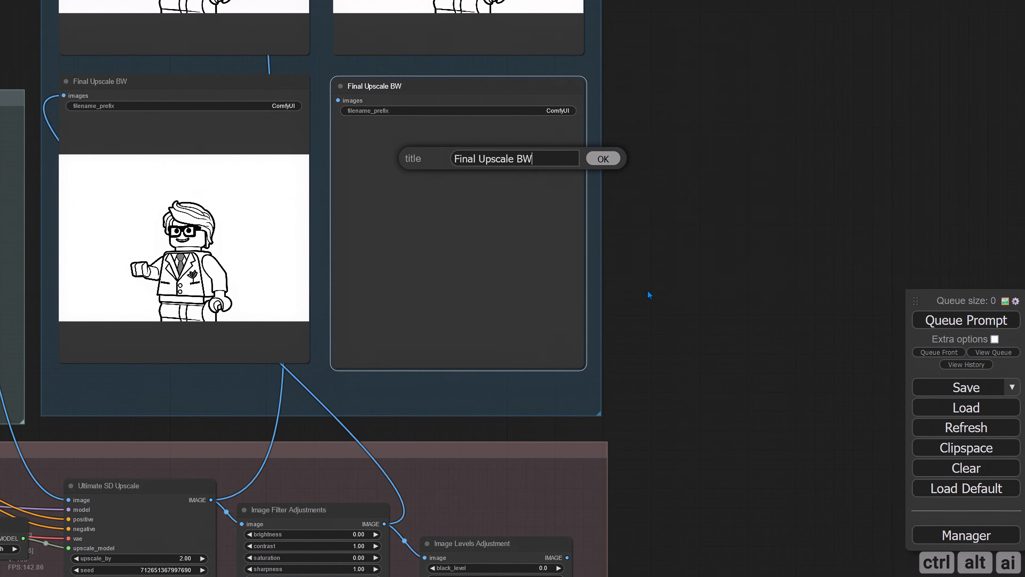
pyautogui.write('Level')
pyautogui.press('Return')
pyautogui.scroll(-3, 669, 365)
pyautogui.scroll(1, 669, 365)
pyautogui.moveTo(665, 296); pyautogui.dragTo(706, 109)
pyautogui.scroll(4, 691, 290)
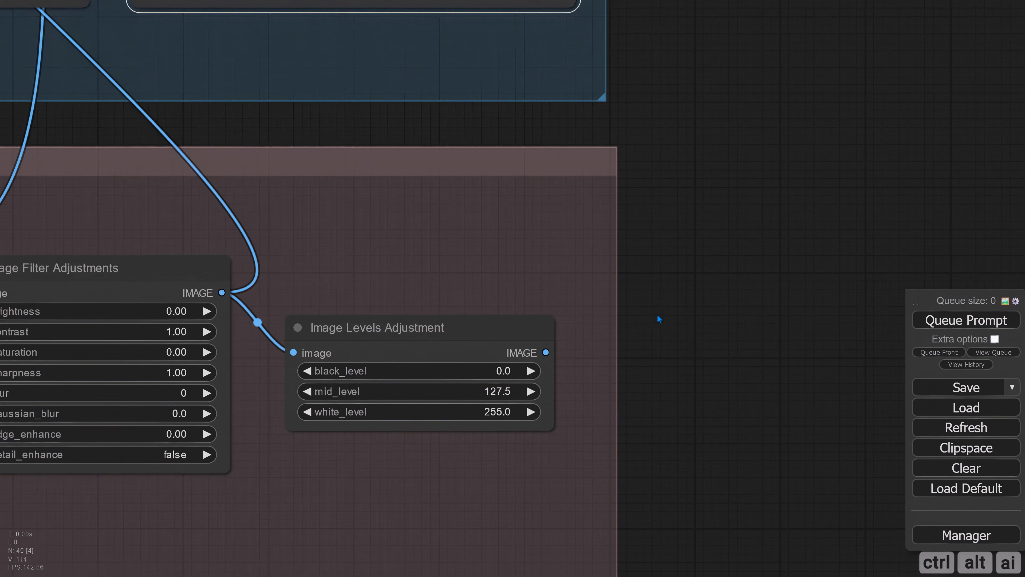
pyautogui.scroll(1, 656, 319)
pyautogui.scroll(-4, 650, 308)
pyautogui.scroll(-5, 682, 259)
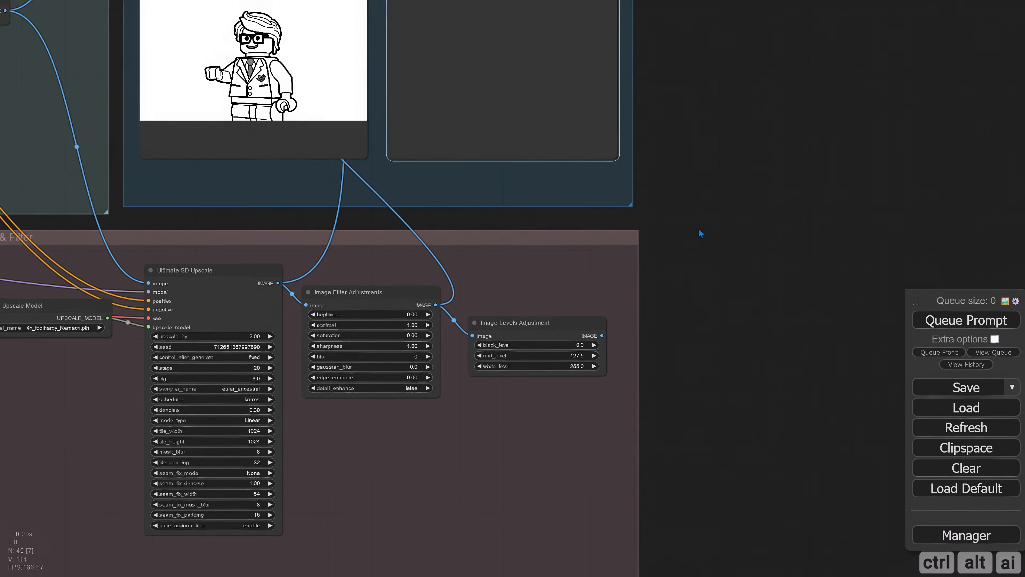
# Step: Connect the Image Levels Adjustment image output to the images input of the Final Upscale BW Level node
pyautogui.moveTo(700, 232); pyautogui.dragTo(700, 380)
pyautogui.scroll(2, 609, 488)
pyautogui.moveTo(600, 486); pyautogui.dragTo(393, 66)
pyautogui.moveTo(734, 386); pyautogui.dragTo(679, 166)
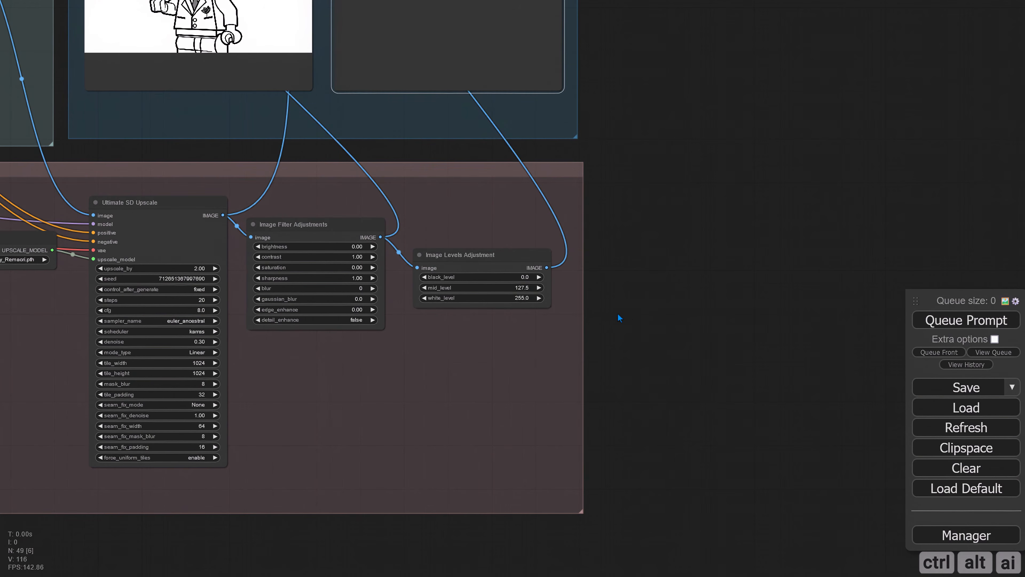
# Step: Set the white_level of the Image Levels Adjustment node to 100
pyautogui.scroll(6, 529, 310)
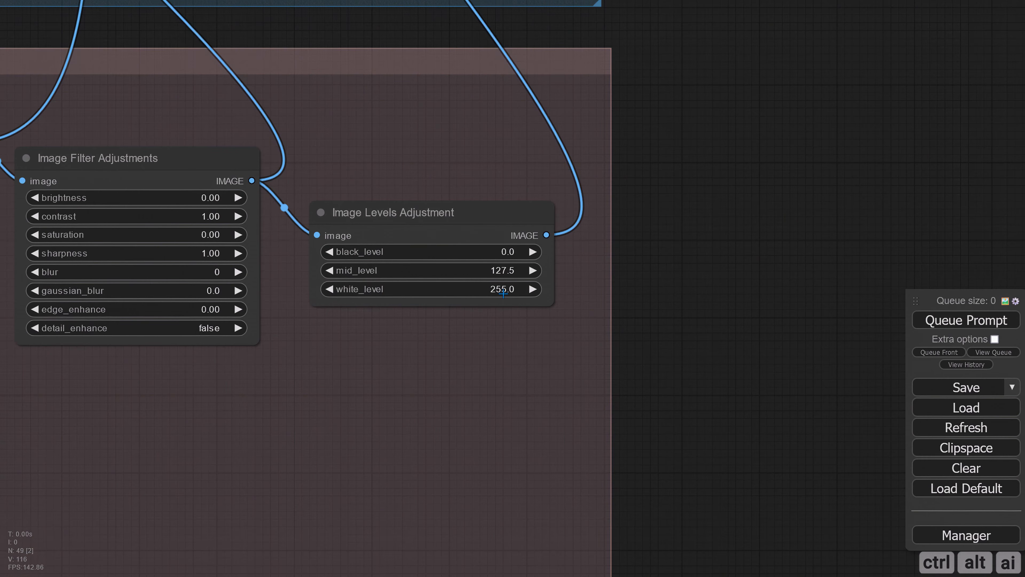
pyautogui.click(503, 292)
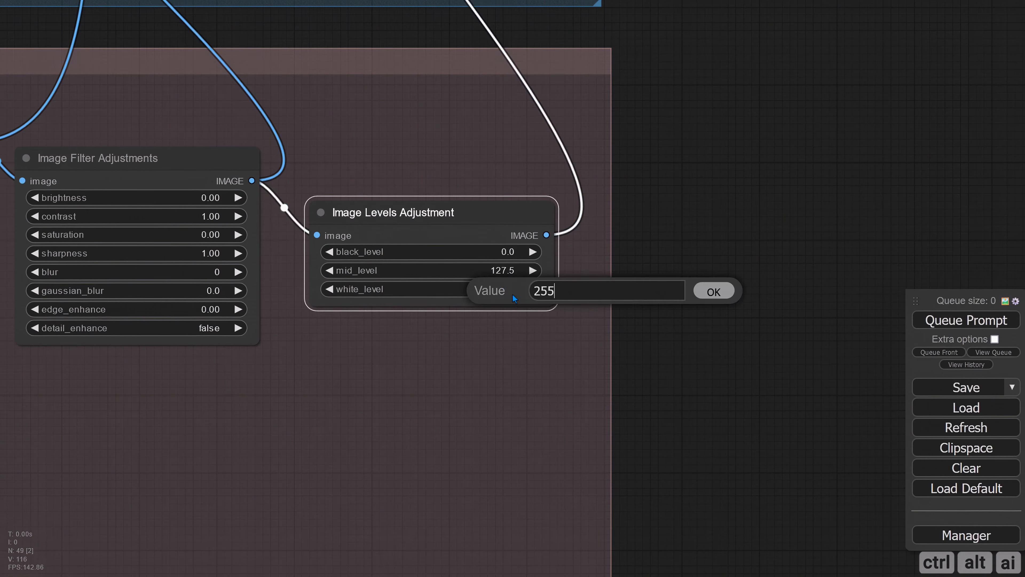
pyautogui.write('100')
pyautogui.click(714, 292)
pyautogui.scroll(-5, 673, 262)
# Step: Queue the workflow to produce the levels-adjusted image in the Final Upscale BW Level node
pyautogui.moveTo(697, 202); pyautogui.dragTo(723, 348)
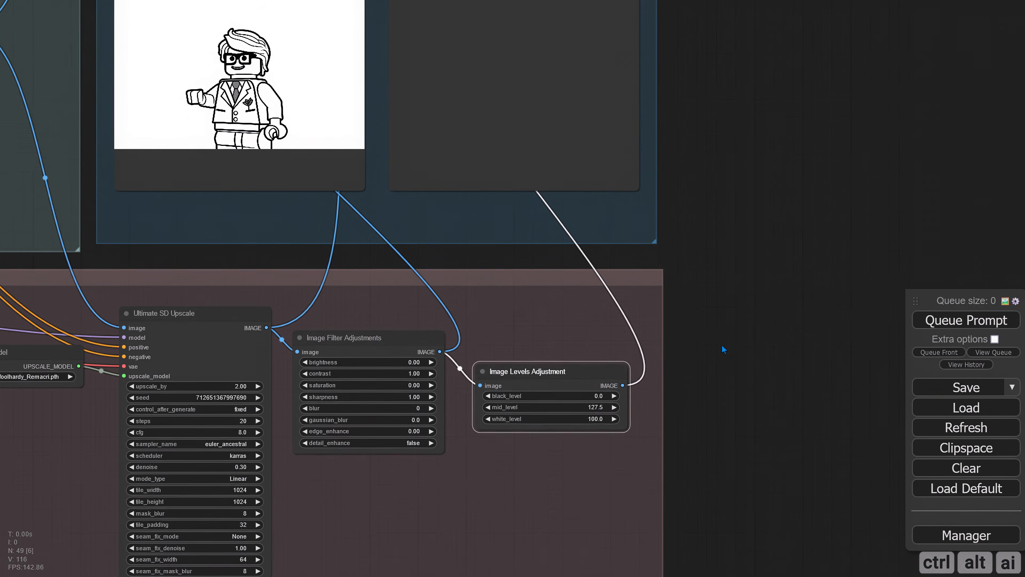
pyautogui.scroll(-2, 723, 220)
pyautogui.moveTo(723, 219); pyautogui.dragTo(714, 311)
pyautogui.scroll(2, 714, 312)
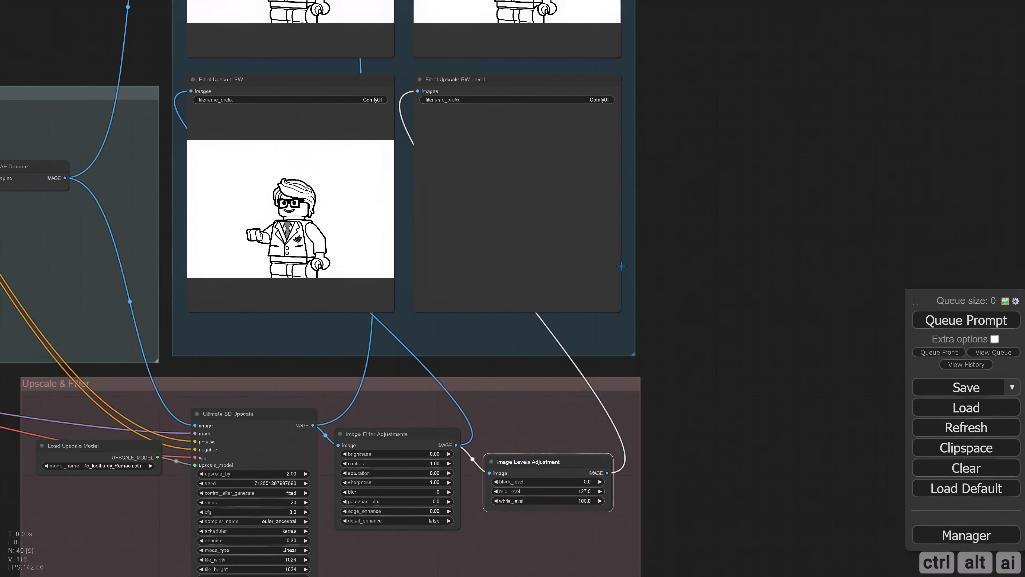
pyautogui.click(940, 320)
pyautogui.moveTo(786, 271); pyautogui.dragTo(713, 282)
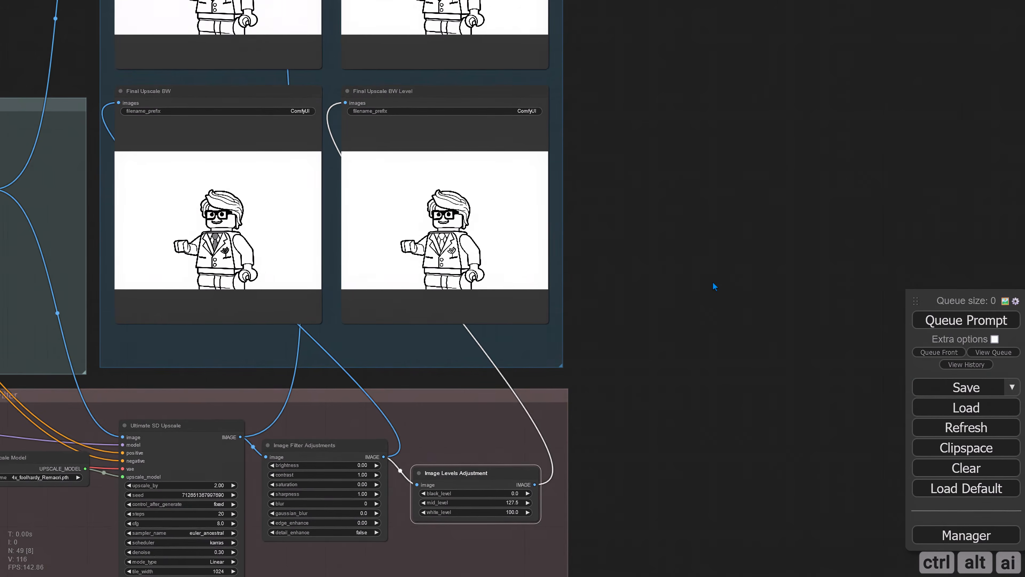
# Step: Open the Final Upscale BW Level image at full size in its own browser tab and inspect the suit and tie areas
pyautogui.scroll(5, 519, 218)
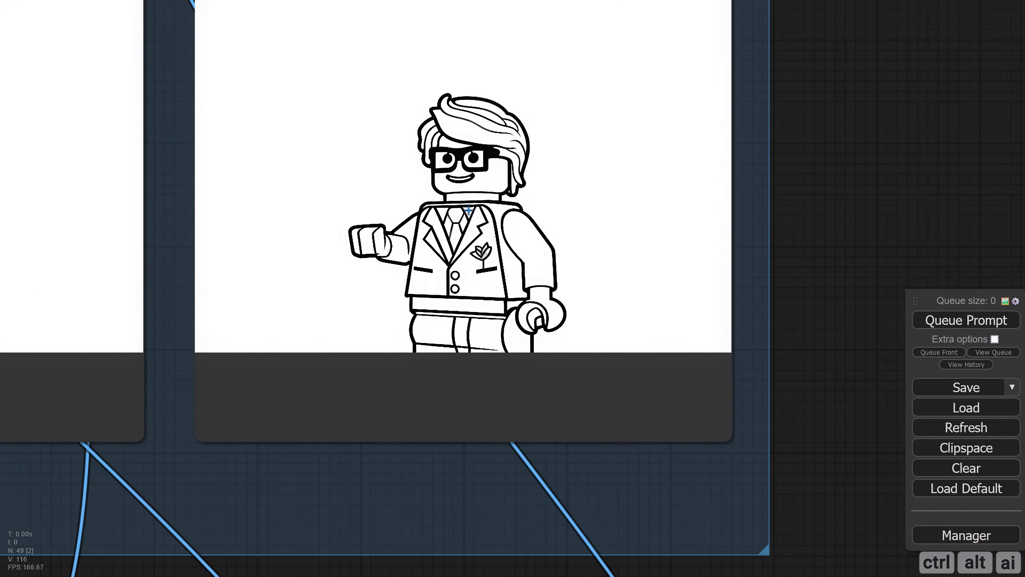
pyautogui.rightClick(467, 205)
pyautogui.click(479, 221)
pyautogui.click(495, 319)
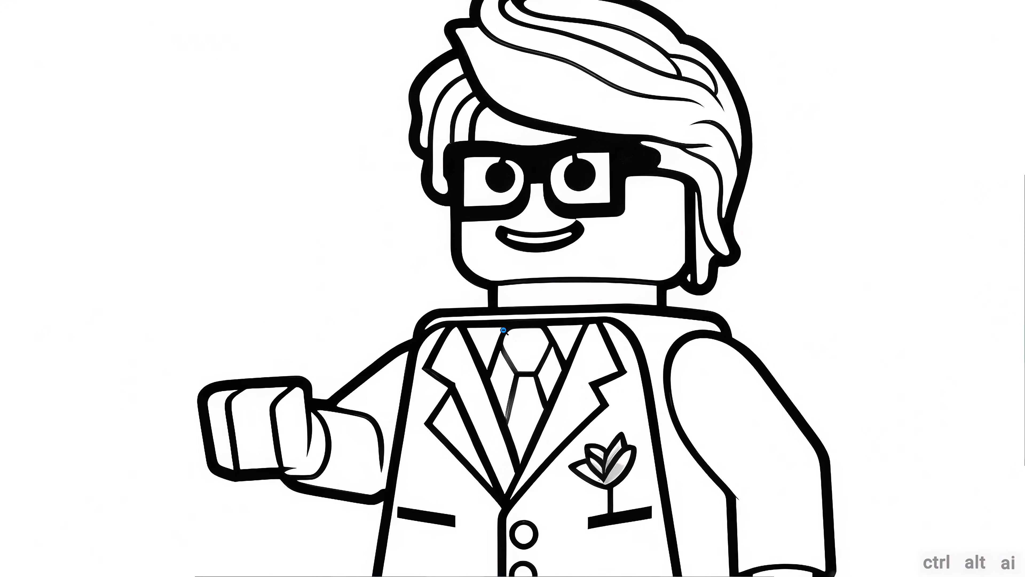
pyautogui.click(503, 331)
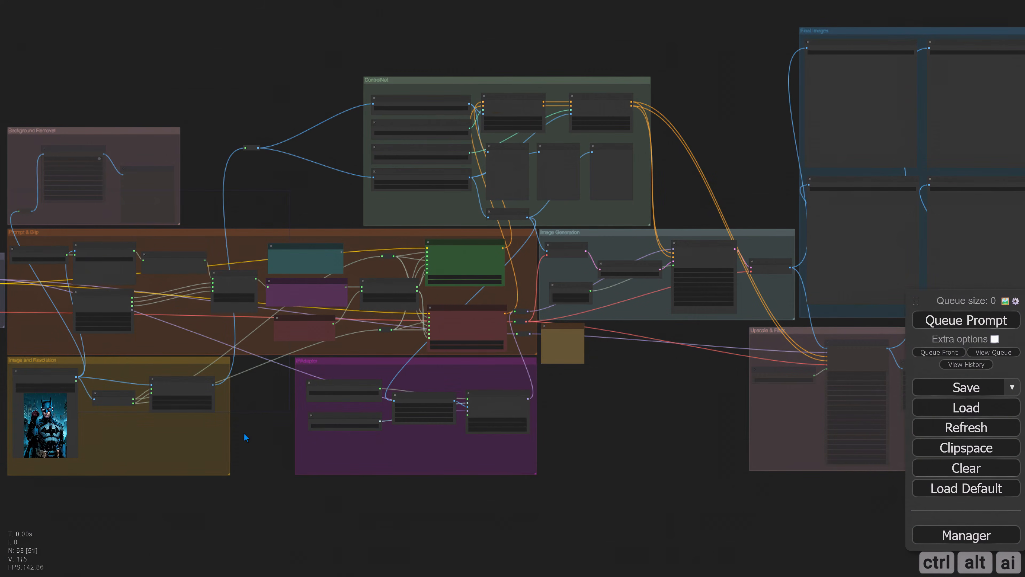
# Step: Load fashion_2.png from the Images folder of Comfy Image to LineArt into the Load Image node
pyautogui.scroll(4, 243, 433)
pyautogui.scroll(4, 270, 367)
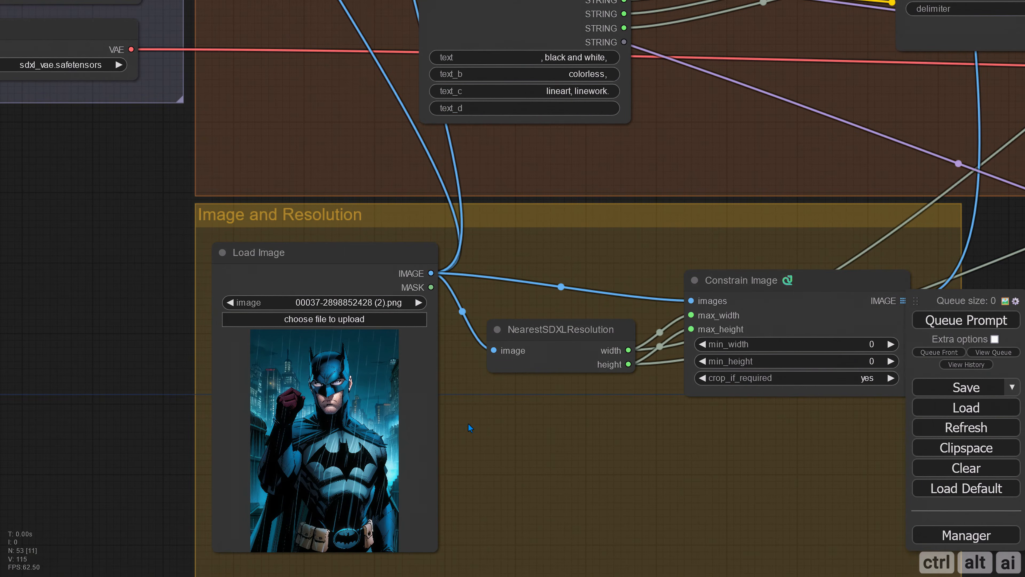
pyautogui.click(357, 288)
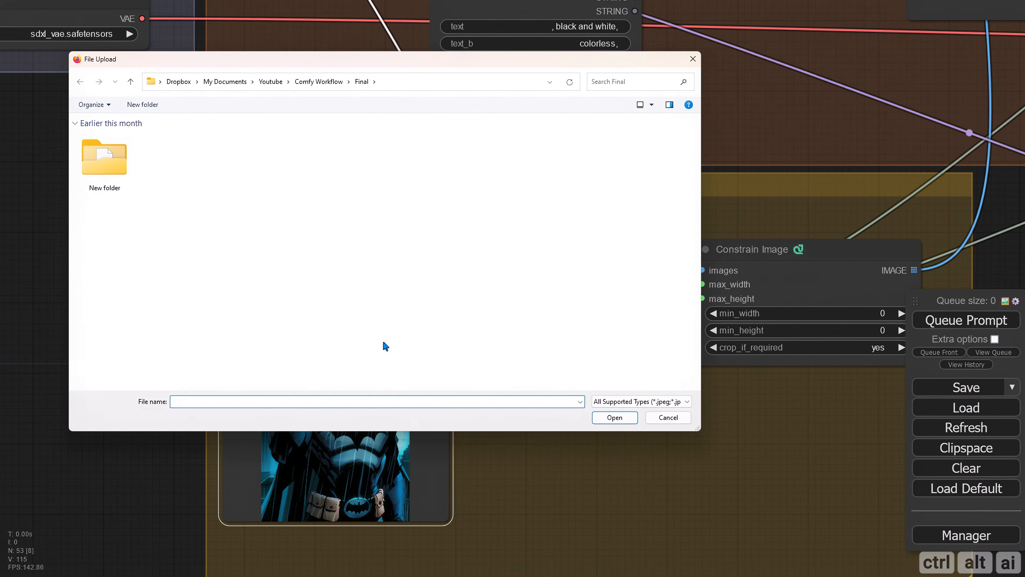
pyautogui.click(279, 81)
pyautogui.doubleClick(105, 158)
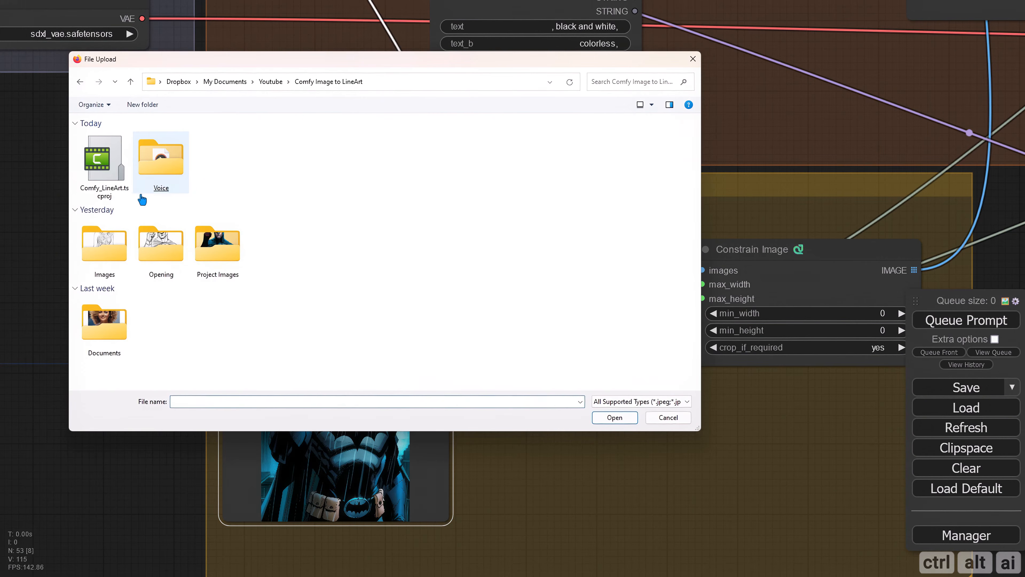
pyautogui.doubleClick(111, 263)
pyautogui.scroll(-5, 347, 267)
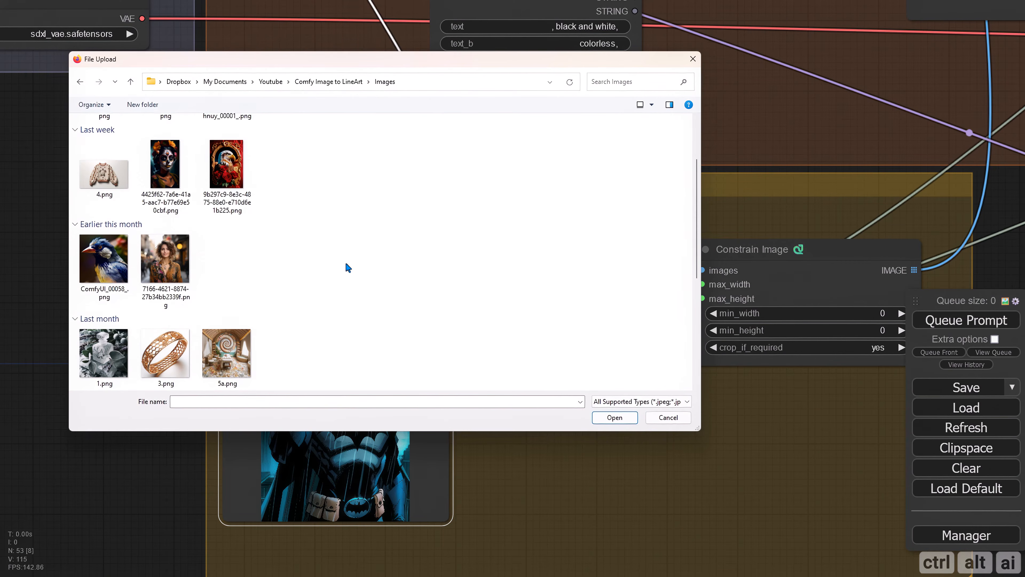
pyautogui.scroll(-4, 174, 348)
pyautogui.doubleClick(166, 345)
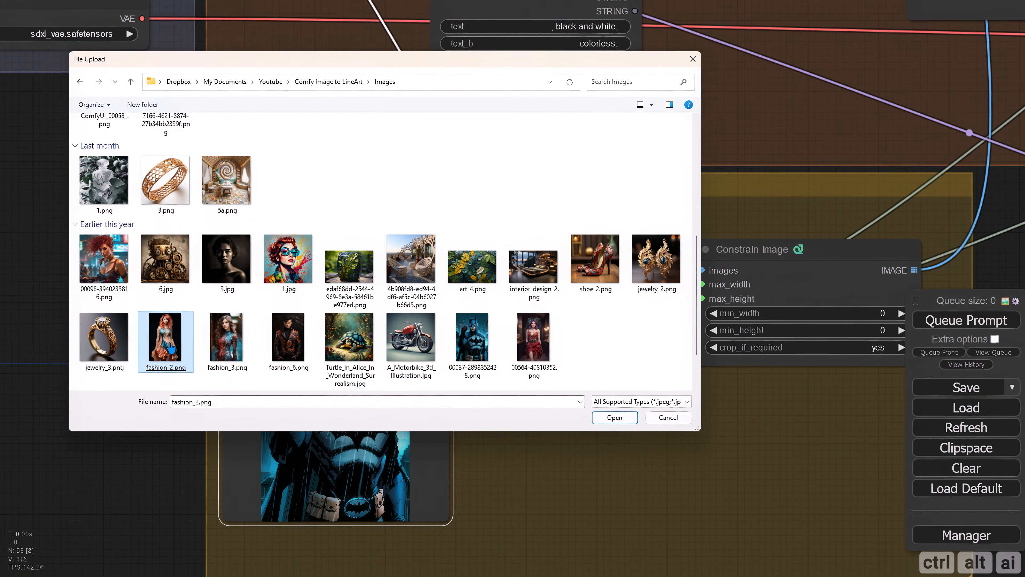
pyautogui.moveTo(161, 355); pyautogui.dragTo(100, 337)
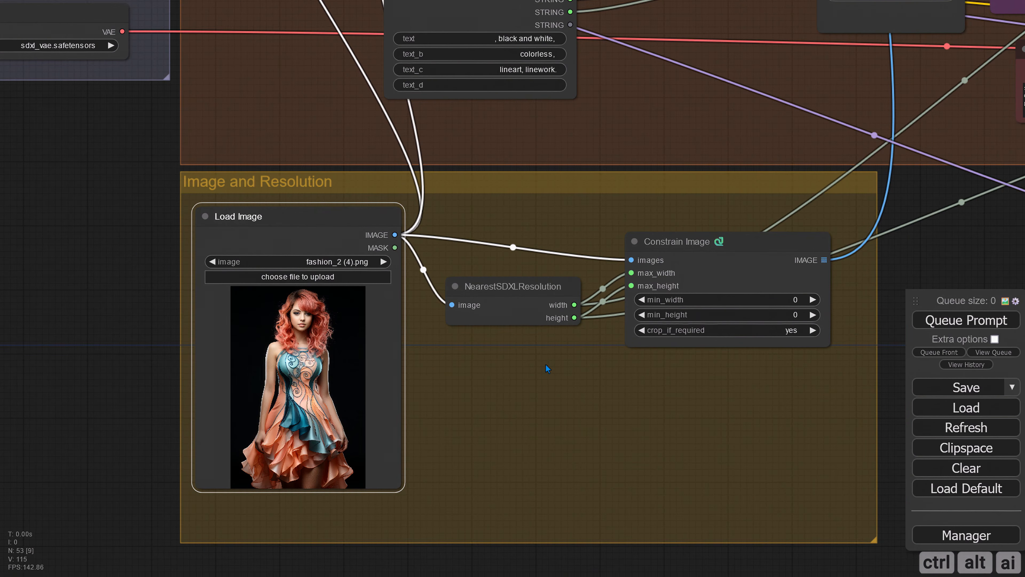
# Step: Set the Repeat Latent Batch amount in the Image Generation group to 10
pyautogui.scroll(-3, 544, 366)
pyautogui.moveTo(791, 369); pyautogui.dragTo(288, 375)
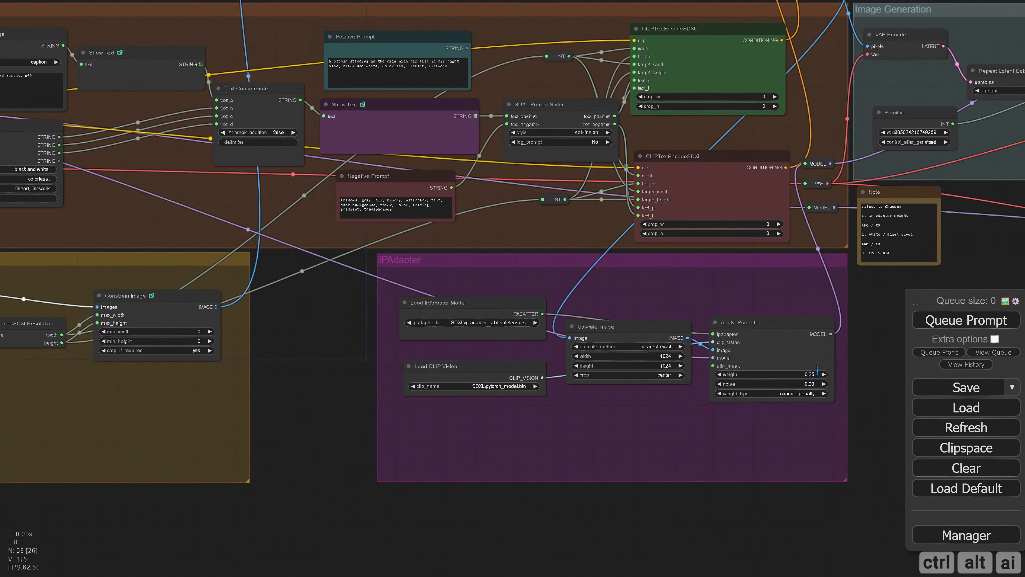
pyautogui.moveTo(862, 352); pyautogui.dragTo(476, 488)
pyautogui.scroll(3, 498, 414)
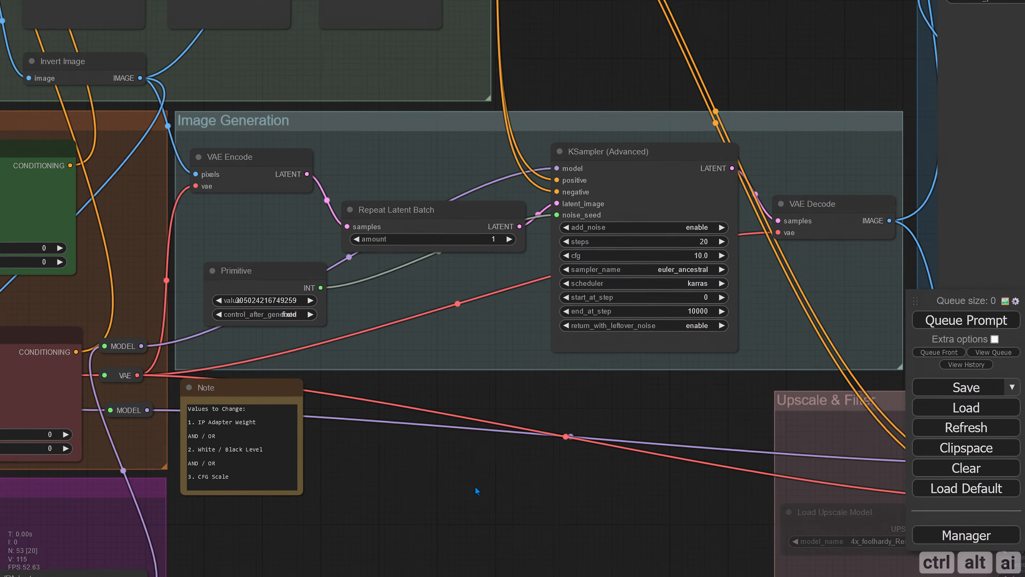
pyautogui.click(492, 242)
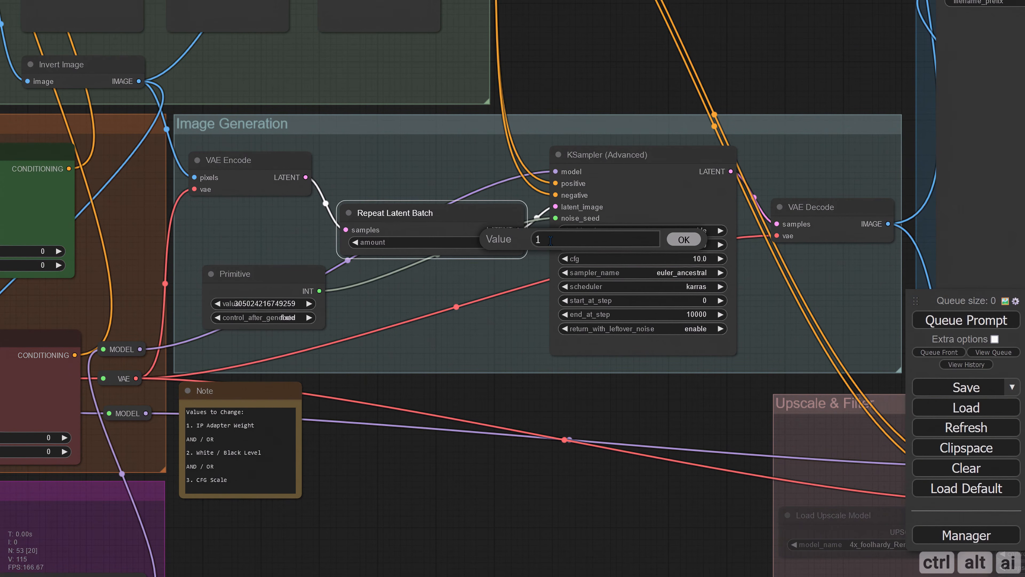
pyautogui.write('0')
pyautogui.click(683, 239)
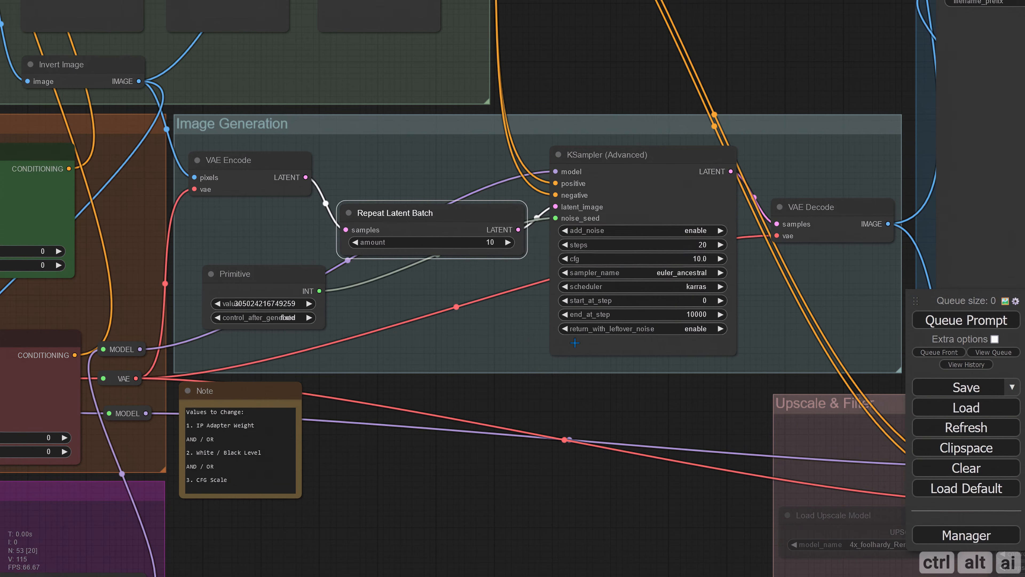
# Step: Queue the workflow to generate the batch of line-art variations of the fashion image
pyautogui.scroll(-2, 634, 414)
pyautogui.scroll(-1, 637, 413)
pyautogui.click(966, 320)
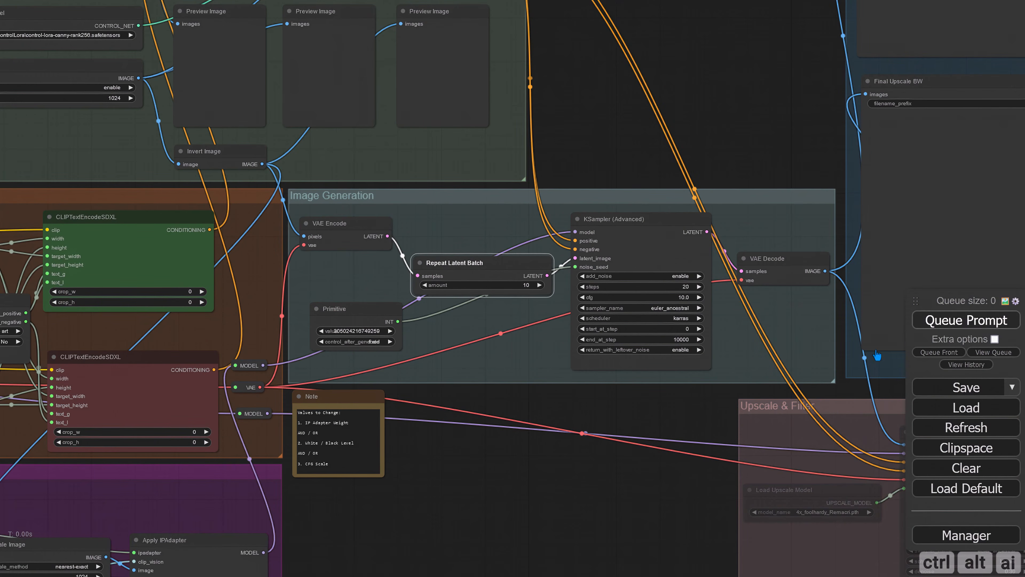
# Step: Enlarge the first image of the generated batch in the Final Images group and examine its line work
pyautogui.scroll(-9, 515, 231)
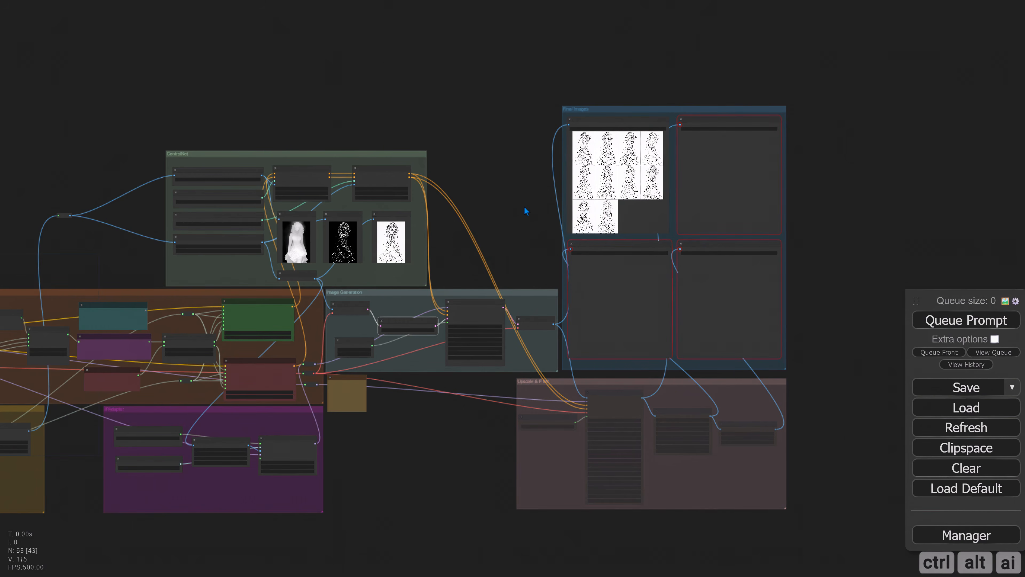
pyautogui.moveTo(523, 206); pyautogui.dragTo(345, 295)
pyautogui.scroll(10, 431, 264)
pyautogui.scroll(5, 431, 265)
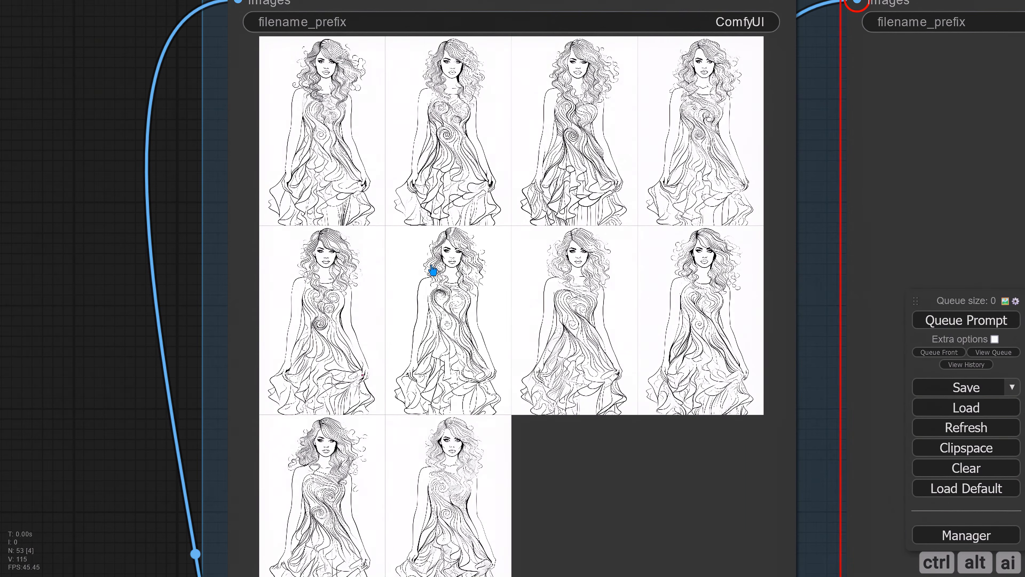
pyautogui.click(272, 122)
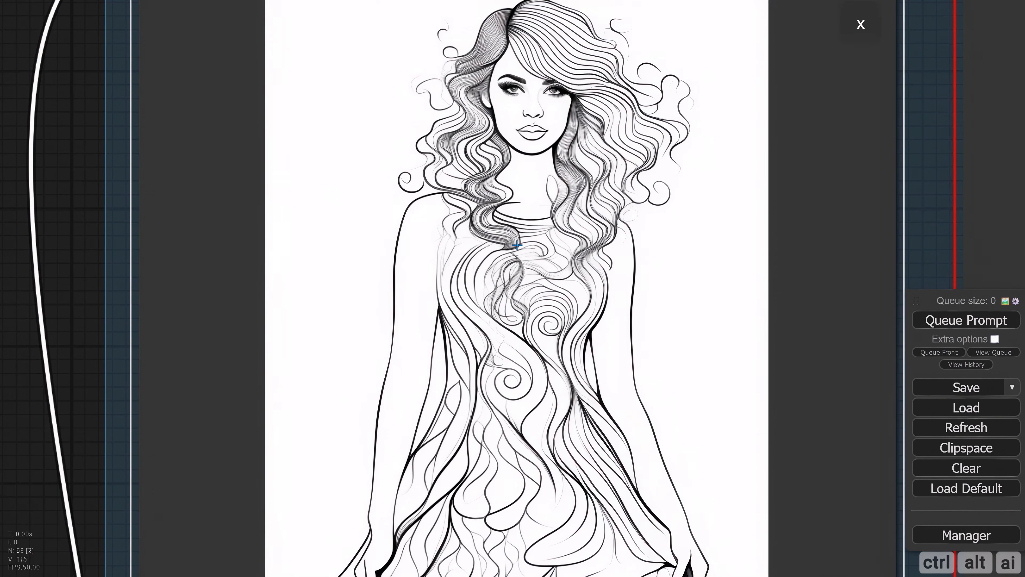
pyautogui.scroll(-3, 297, 243)
pyautogui.scroll(1, 487, 279)
pyautogui.moveTo(157, 274); pyautogui.dragTo(118, 176)
pyautogui.scroll(-1, 790, 222)
pyautogui.moveTo(790, 222); pyautogui.dragTo(784, 247)
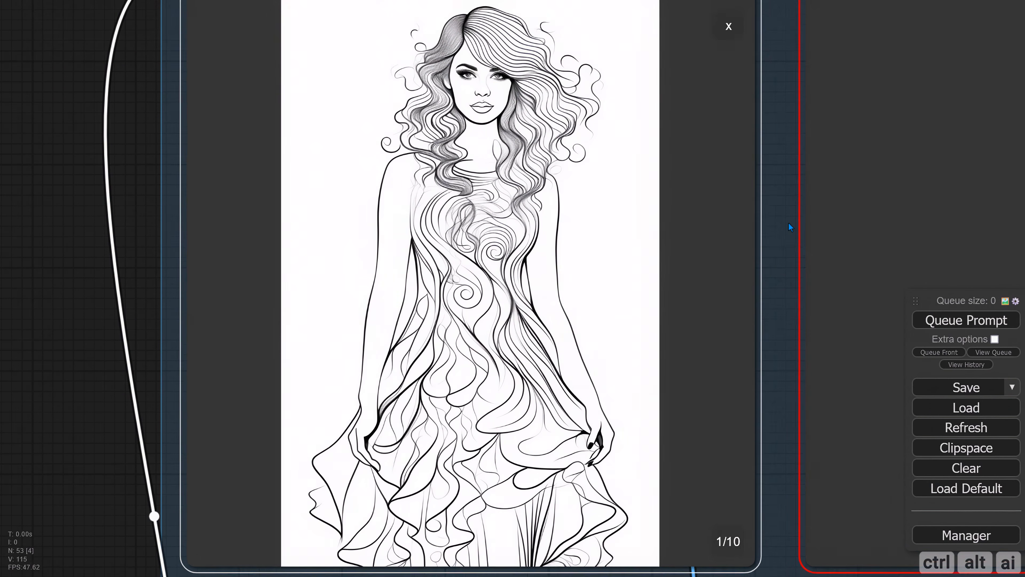
# Step: Page through the next images of the batch to compare the line-art variations
pyautogui.click(732, 548)
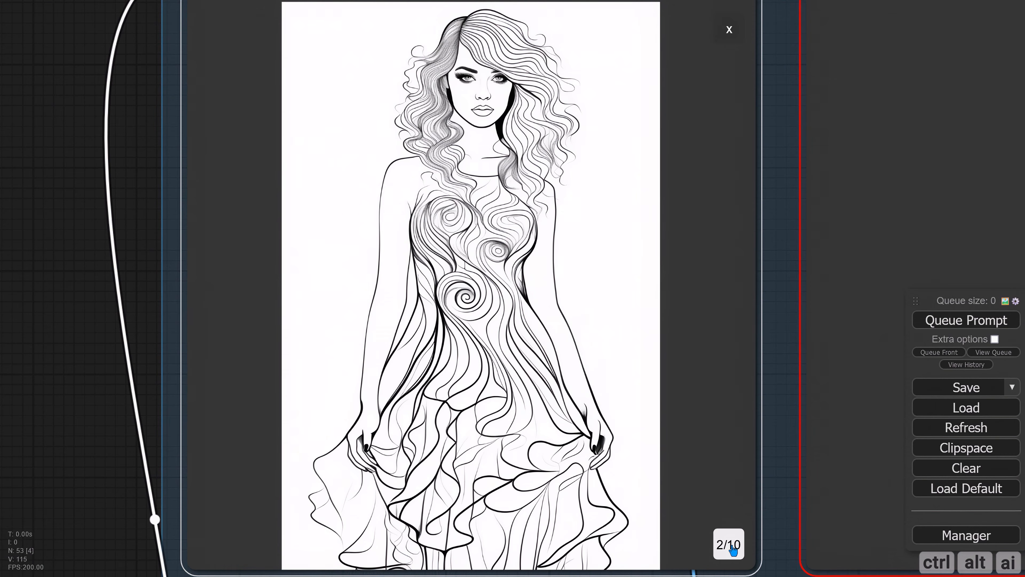
pyautogui.click(733, 547)
pyautogui.click(733, 548)
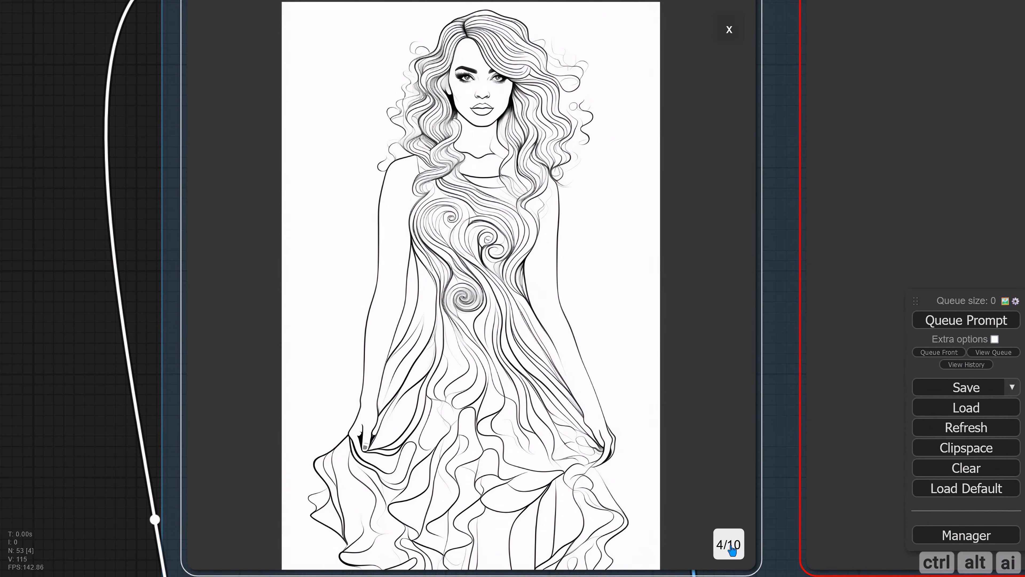
pyautogui.click(733, 548)
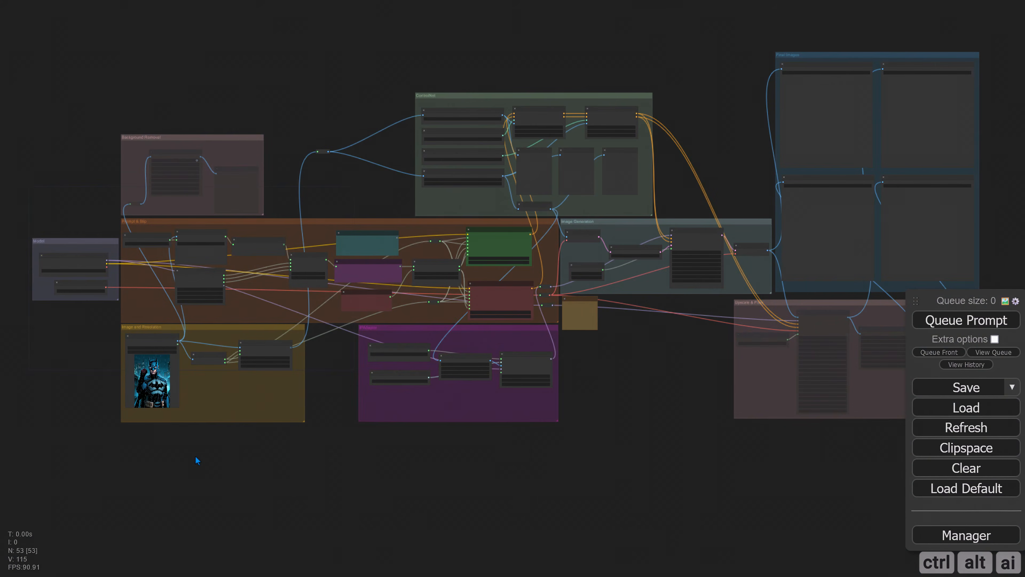
# Step: Load interior_design_2.png from the Images folder of Comfy Image to LineArt into the Load Image node and look at it up close
pyautogui.moveTo(195, 456); pyautogui.dragTo(330, 436)
pyautogui.scroll(2, 330, 435)
pyautogui.scroll(15, 287, 249)
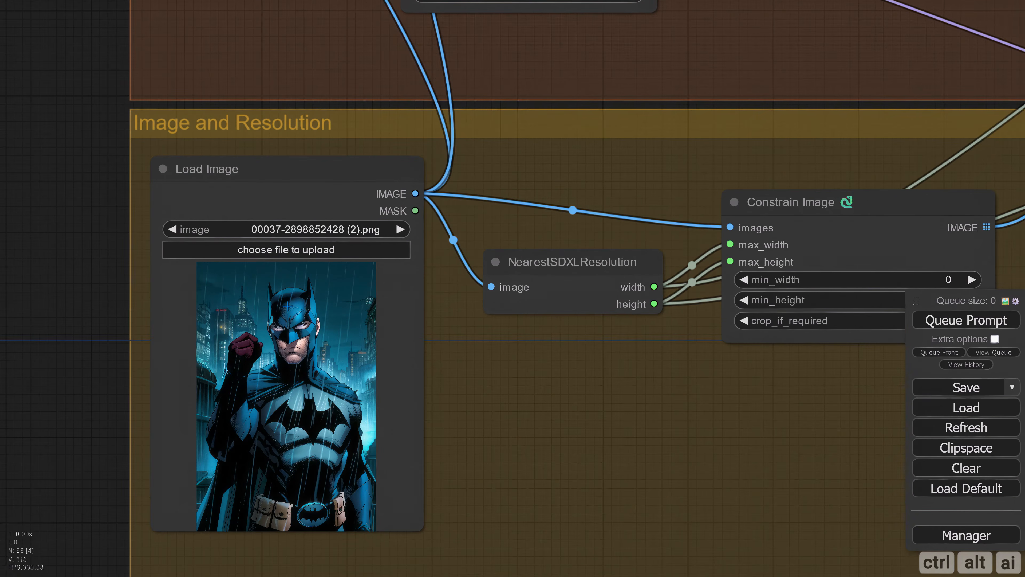
pyautogui.click(287, 249)
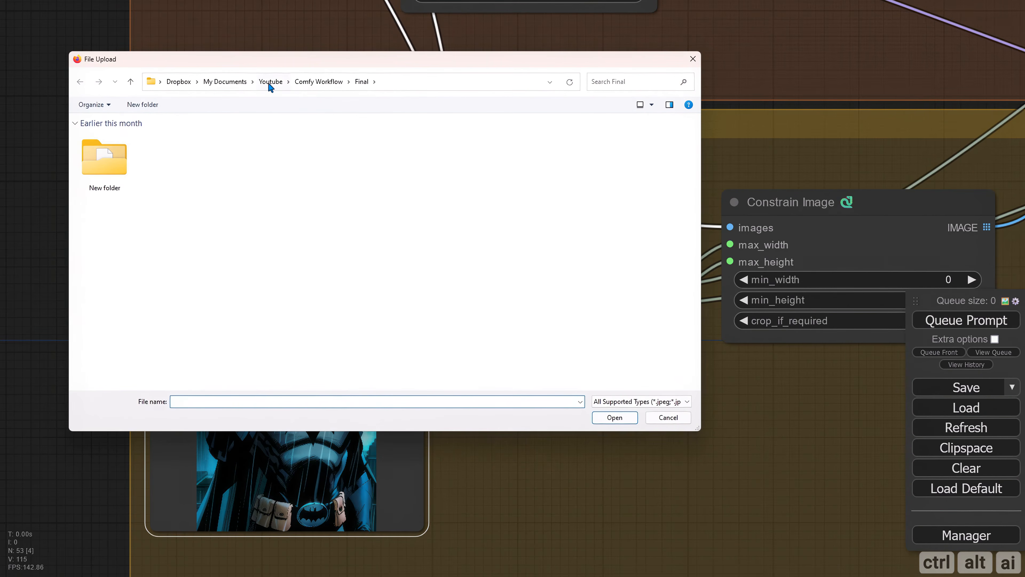
pyautogui.click(270, 82)
pyautogui.doubleClick(103, 161)
pyautogui.doubleClick(103, 238)
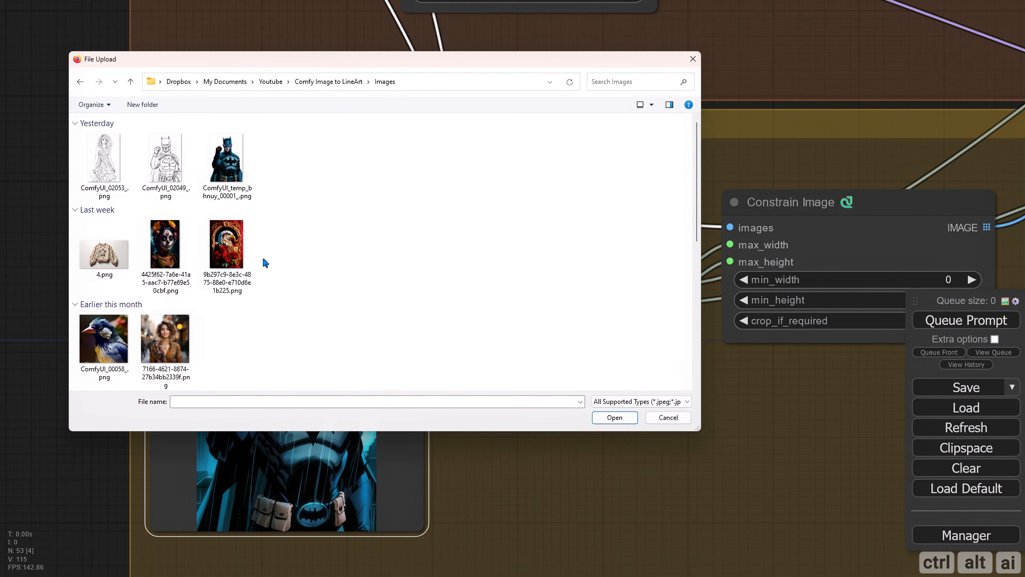
pyautogui.scroll(-5, 379, 282)
pyautogui.doubleClick(533, 190)
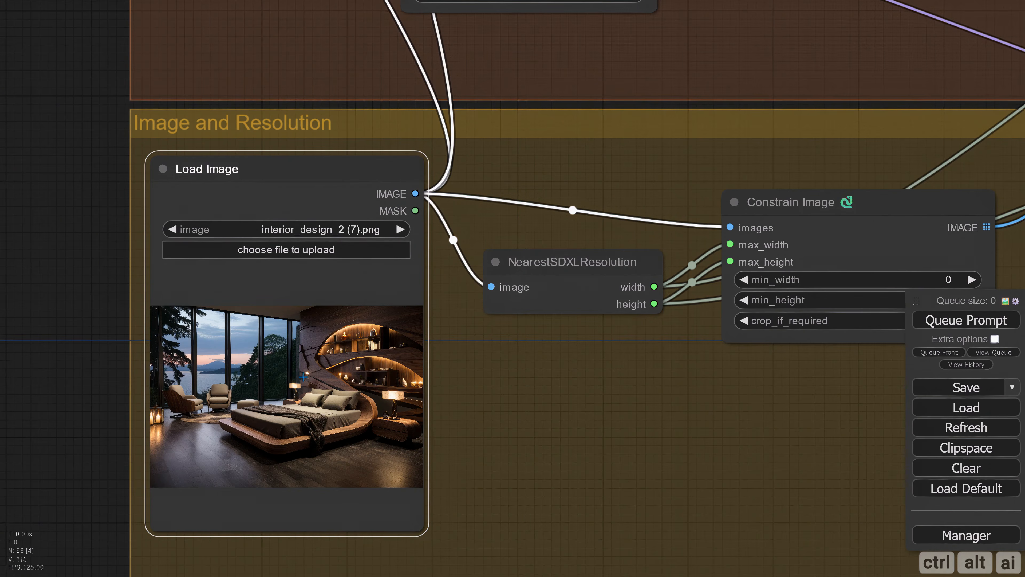
pyautogui.scroll(7, 303, 377)
pyautogui.moveTo(616, 384); pyautogui.dragTo(685, 304)
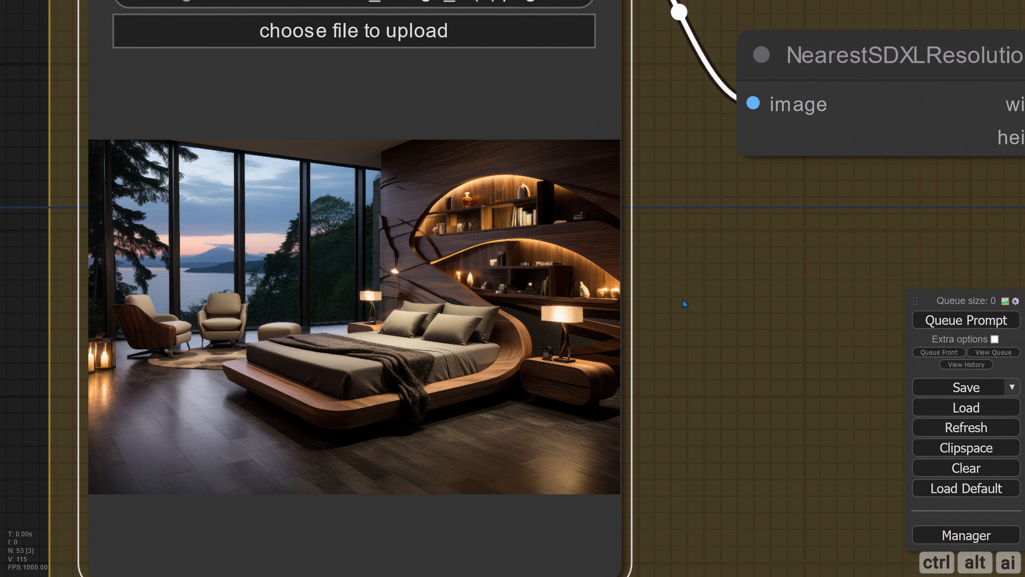
pyautogui.scroll(-10, 682, 338)
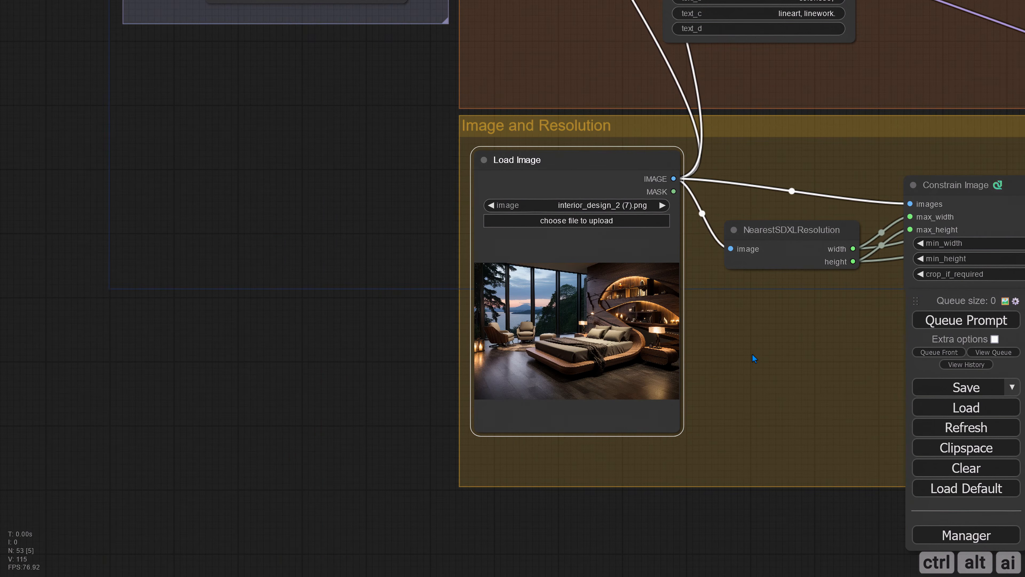
# Step: Set the weight of the Apply IPAdapter node to 0.50
pyautogui.moveTo(756, 355); pyautogui.dragTo(163, 302)
pyautogui.moveTo(762, 322); pyautogui.dragTo(413, 345)
pyautogui.scroll(-3, 413, 346)
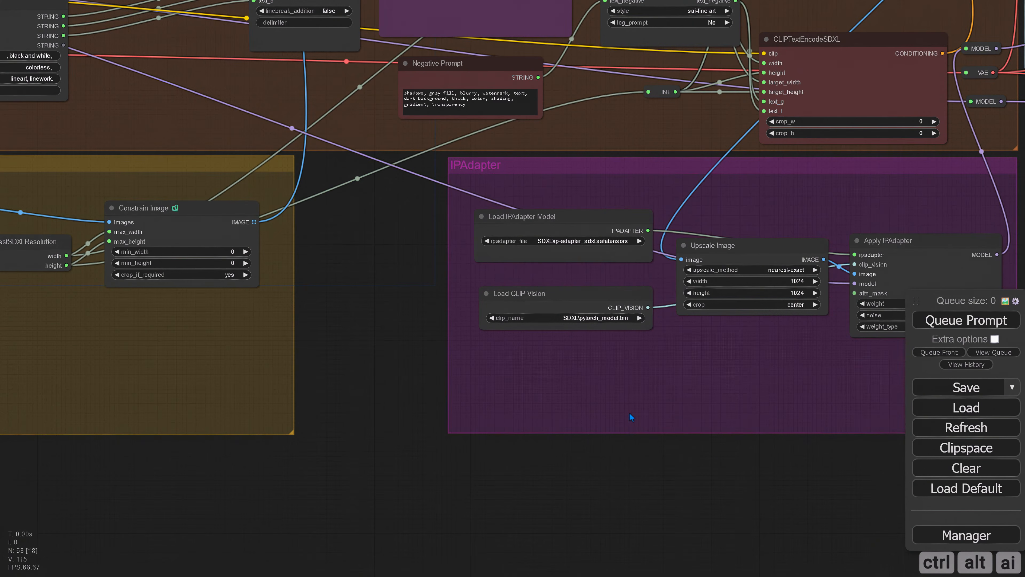
pyautogui.moveTo(716, 449); pyautogui.dragTo(364, 444)
pyautogui.scroll(3, 630, 300)
pyautogui.click(609, 292)
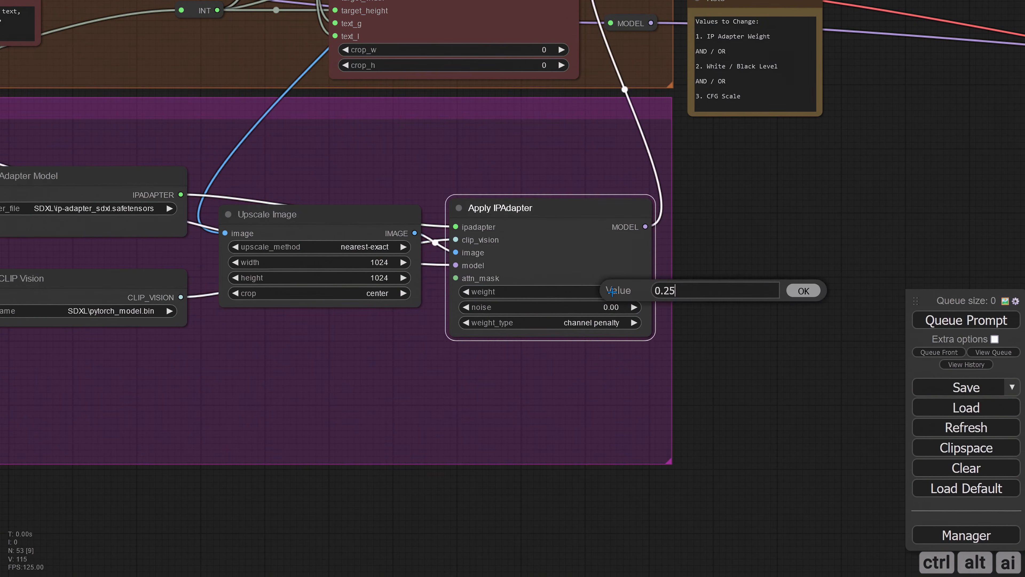
pyautogui.moveTo(680, 291); pyautogui.dragTo(632, 290)
pyautogui.write('0.50')
pyautogui.press('Return')
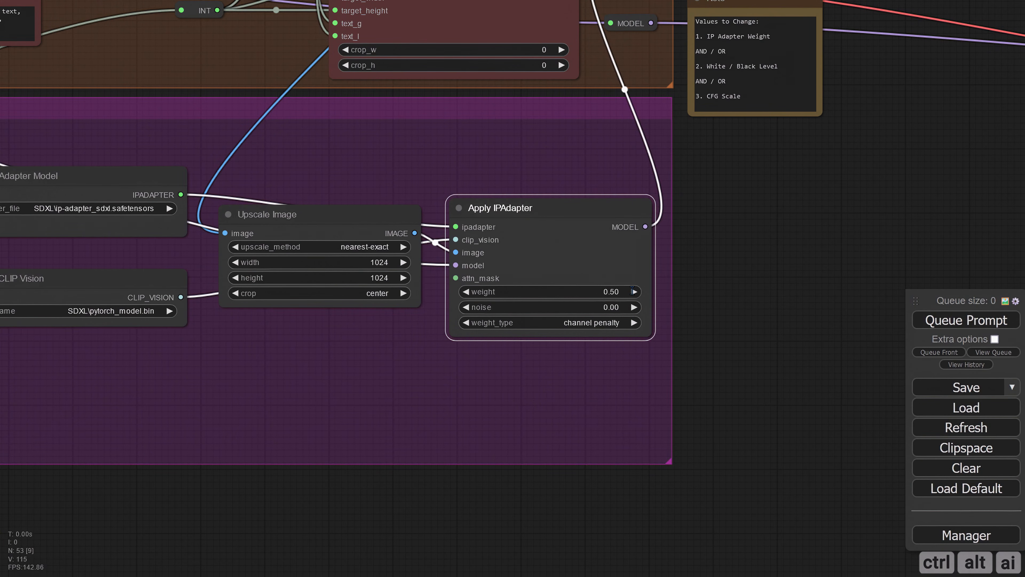
# Step: Reactivate the bypassed Upscale & Filter group by setting its nodes to Always
pyautogui.scroll(-5, 723, 267)
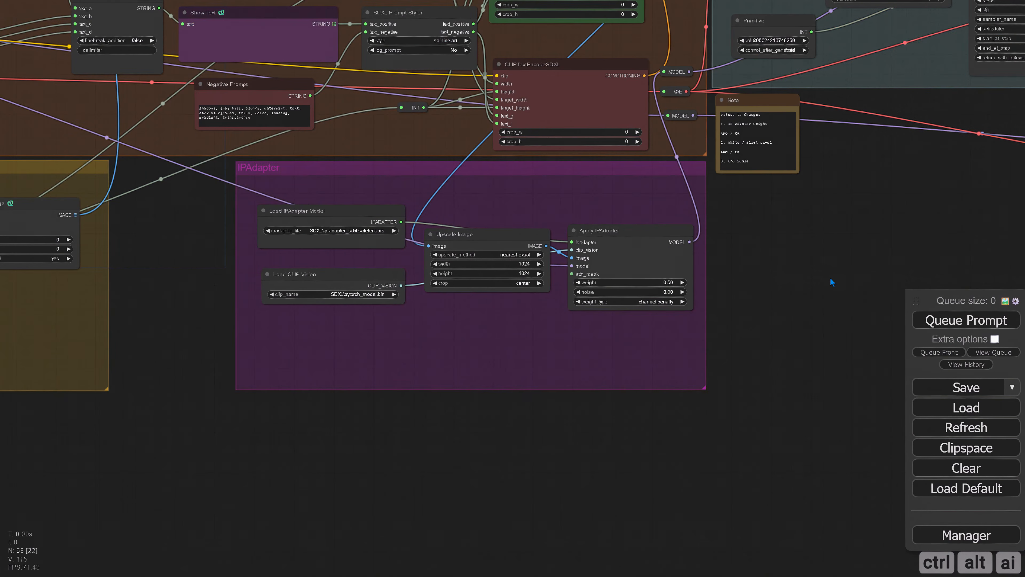
pyautogui.moveTo(829, 277); pyautogui.dragTo(186, 357)
pyautogui.scroll(3, 272, 331)
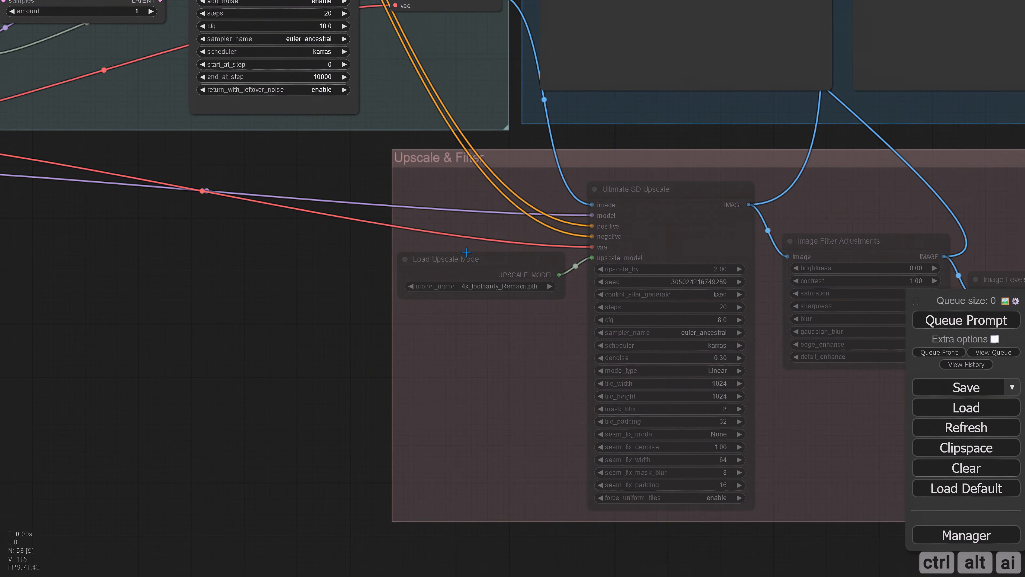
pyautogui.rightClick(443, 161)
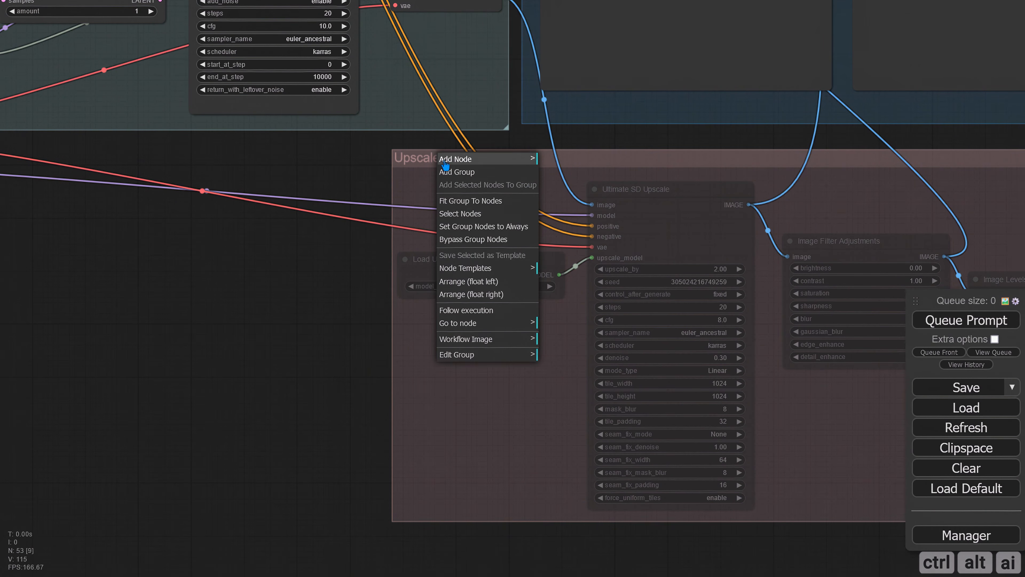
pyautogui.click(499, 230)
pyautogui.moveTo(326, 326); pyautogui.dragTo(107, 280)
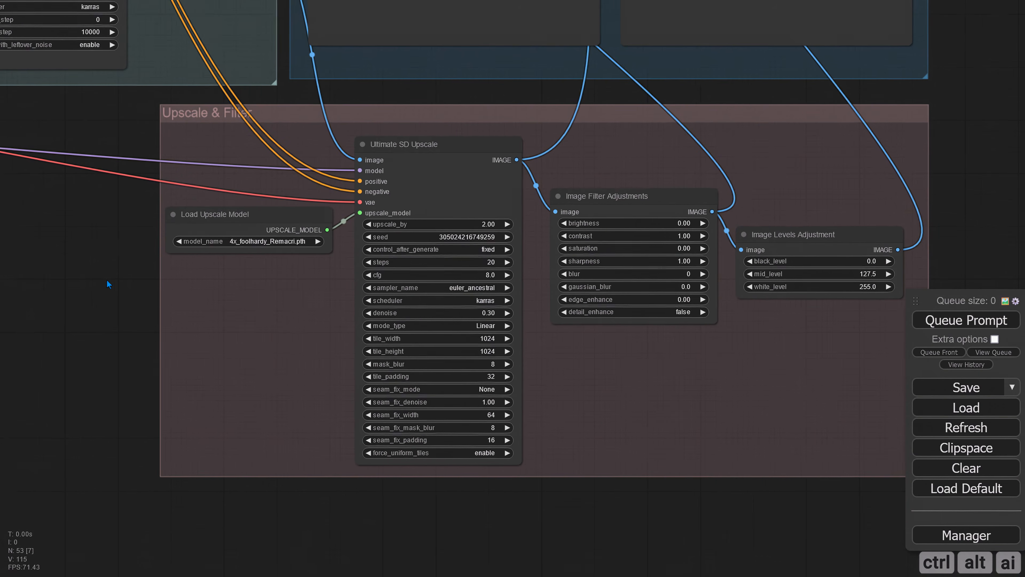
# Step: Set edge_enhance to 1.00 in the Image Filter Adjustments node
pyautogui.moveTo(707, 491); pyautogui.dragTo(588, 505)
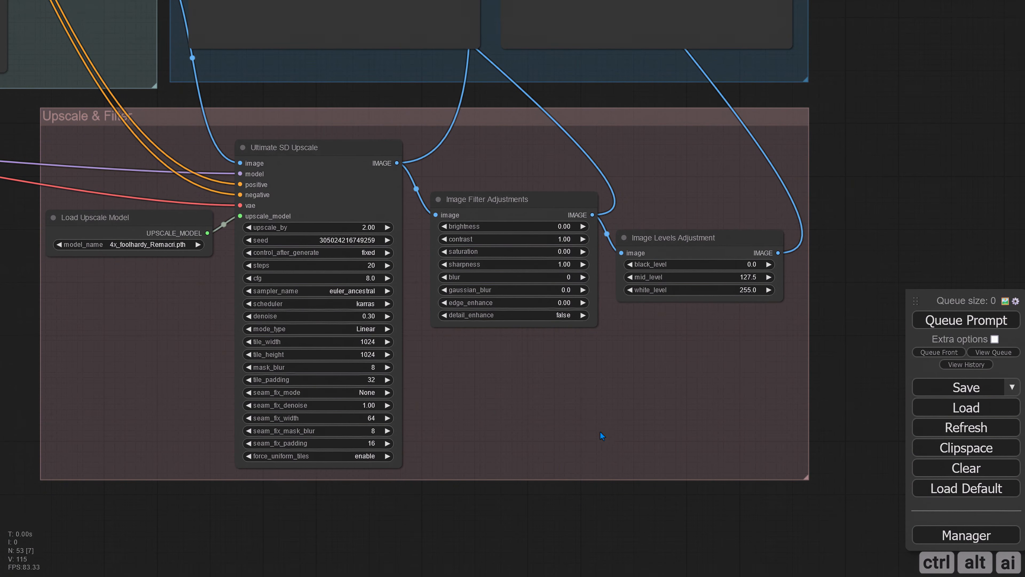
pyautogui.click(563, 303)
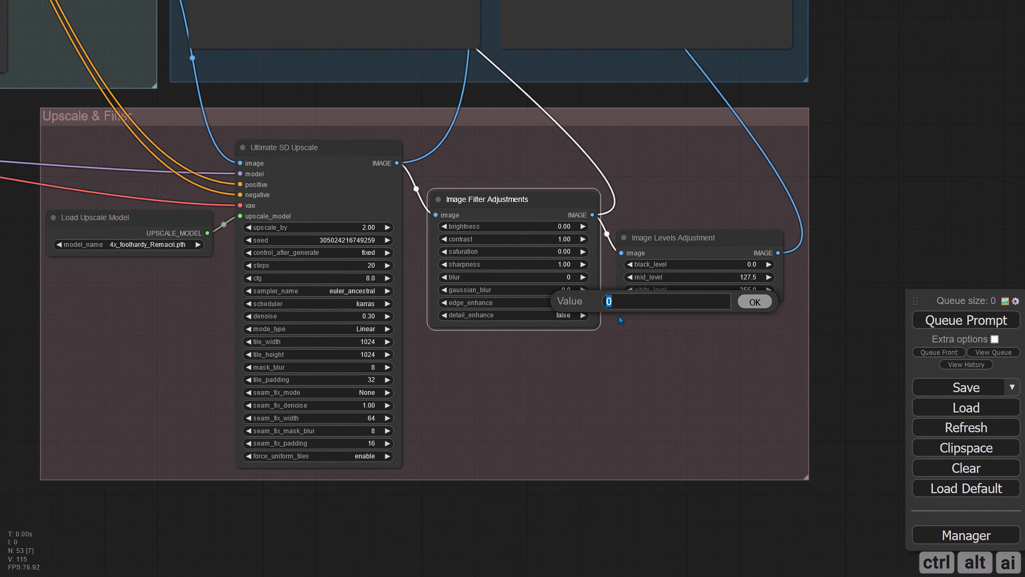
pyautogui.write('1.')
pyautogui.press('Return')
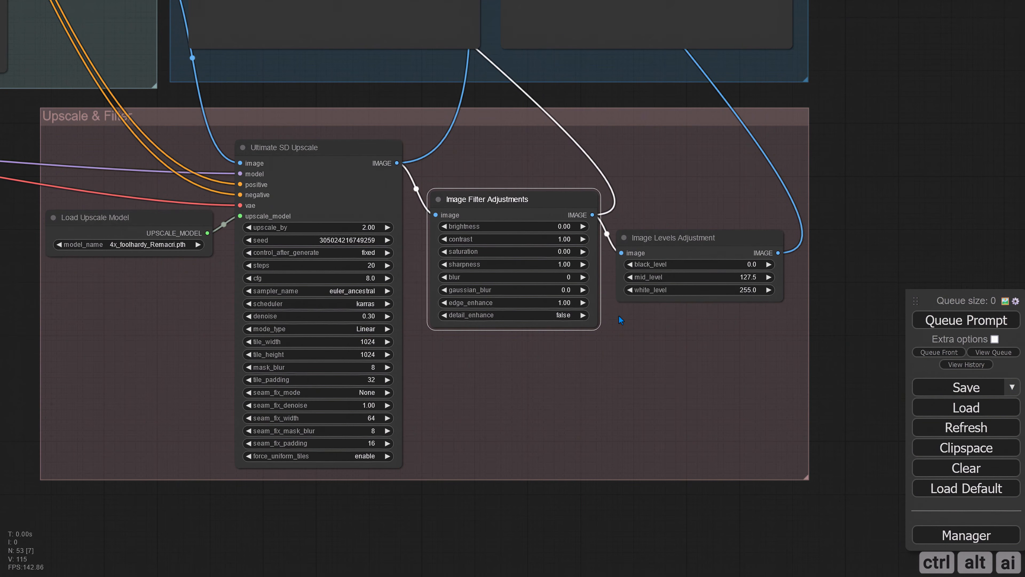
# Step: Set black_level to 25 and white_level to 180 in the Image Levels Adjustment node
pyautogui.click(754, 264)
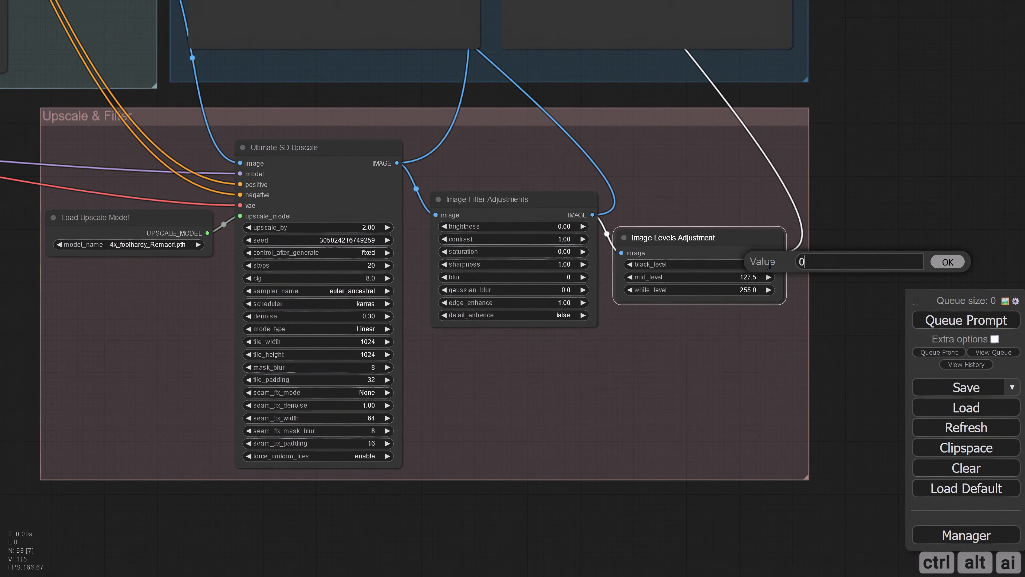
pyautogui.write('25')
pyautogui.press('Return')
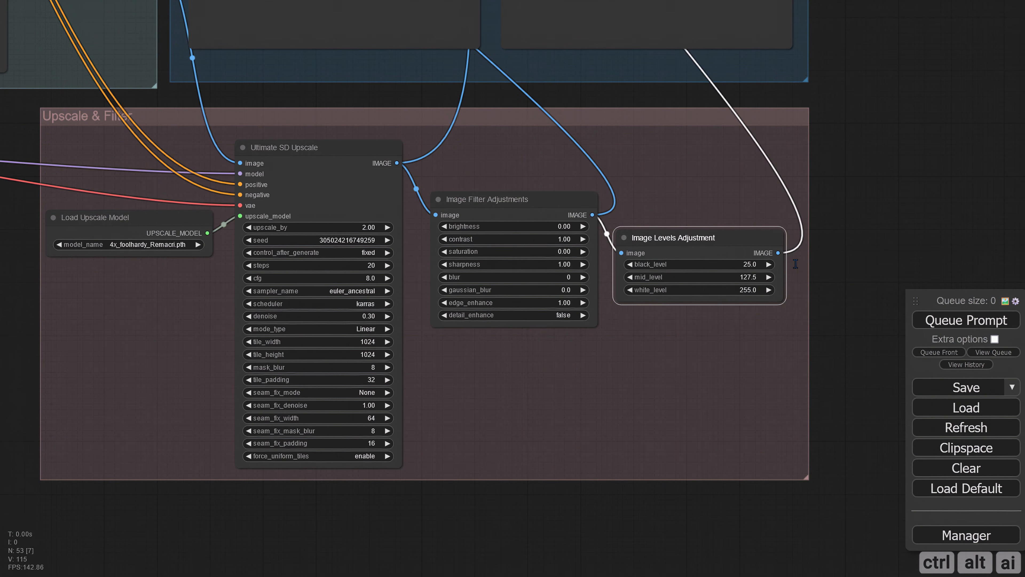
pyautogui.doubleClick(798, 291)
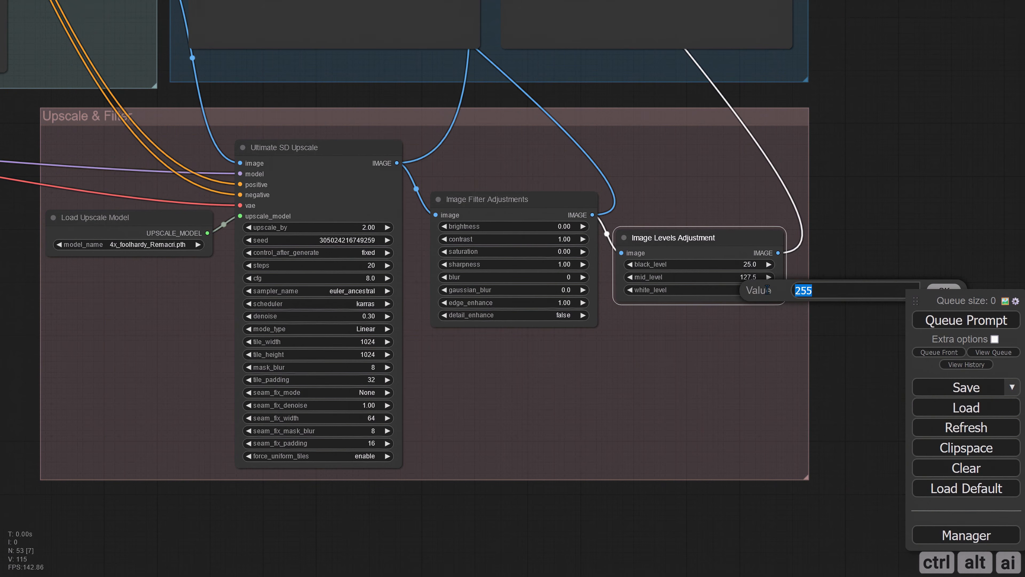
pyautogui.write('180')
pyautogui.press('Return')
# Step: Queue the workflow to generate the line art of the interior-design image through the upscale and filter stages
pyautogui.scroll(-10, 827, 231)
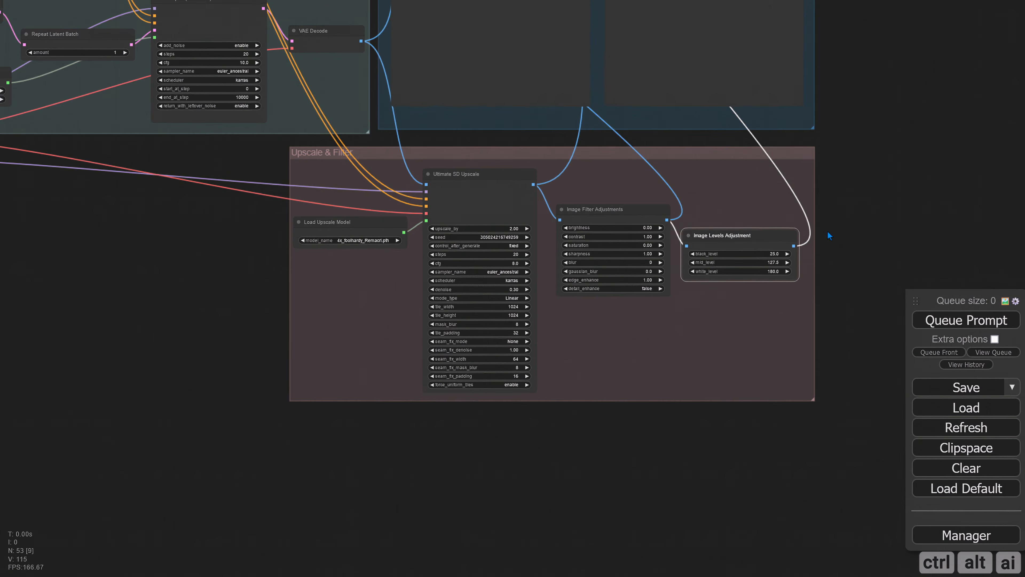
pyautogui.moveTo(530, 326); pyautogui.dragTo(389, 419)
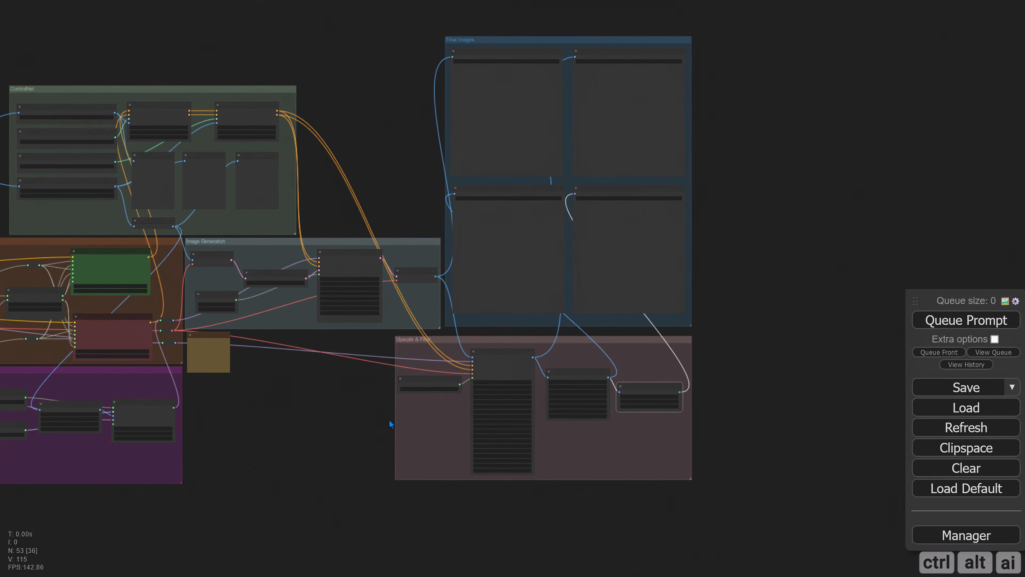
pyautogui.click(966, 320)
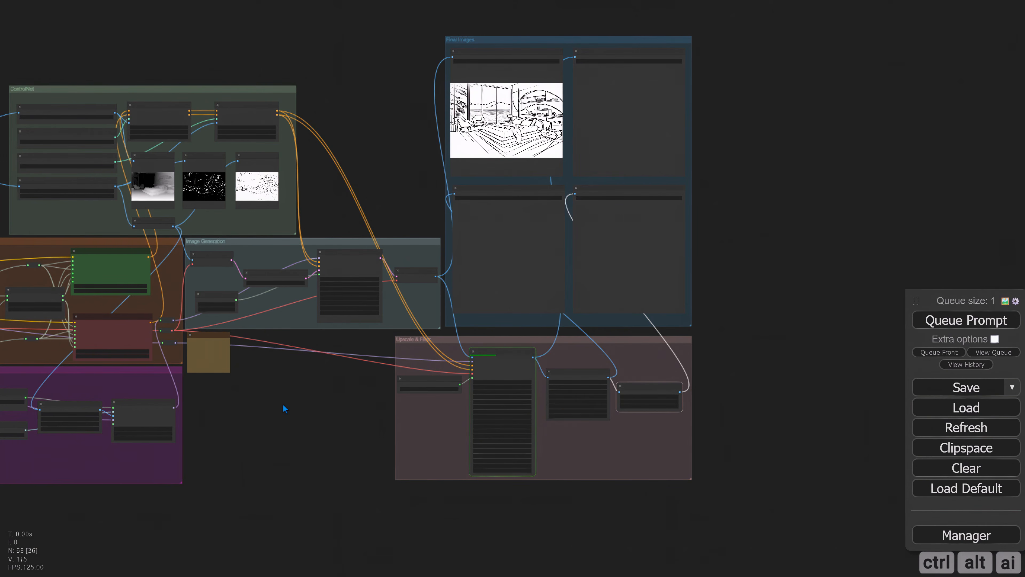
# Step: Open the levels-adjusted, filtered and upscaled bedroom images from the Final Images group at full size and compare their line work
pyautogui.click(523, 275)
pyautogui.rightClick(603, 247)
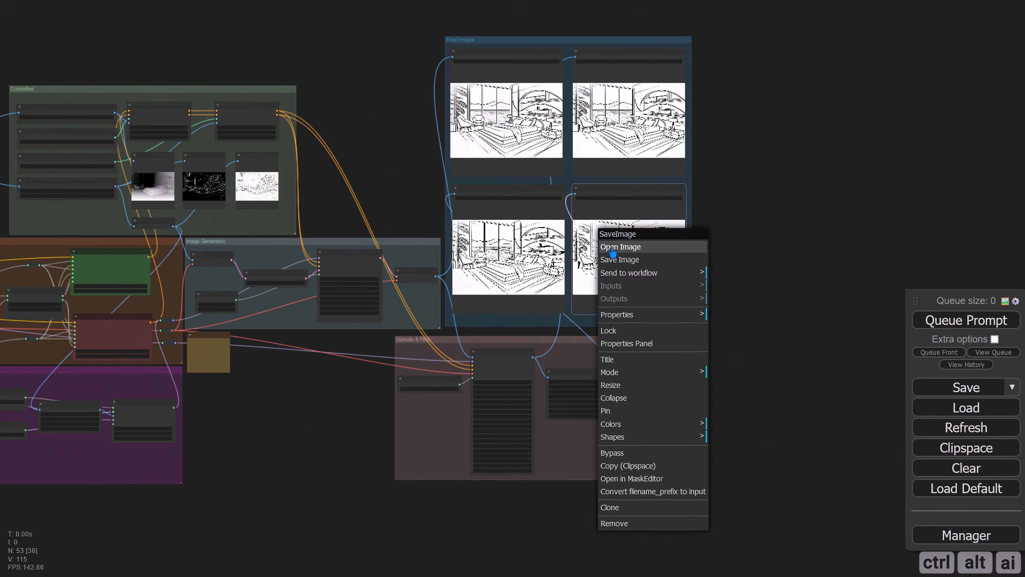
pyautogui.click(612, 247)
pyautogui.hotkey('ctrl', 'w')
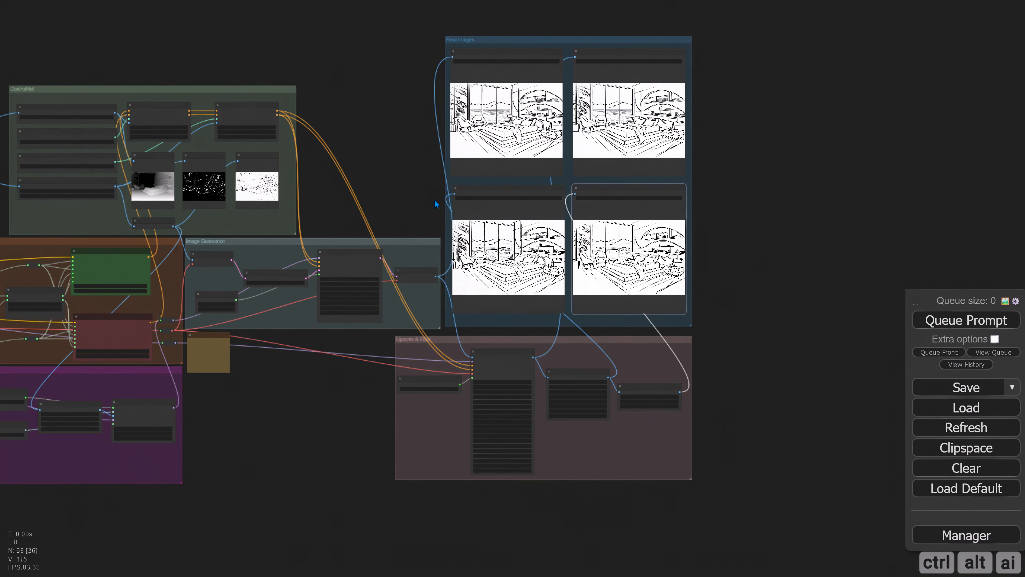
pyautogui.rightClick(480, 232)
pyautogui.click(499, 238)
pyautogui.hotkey('ctrl', 'w')
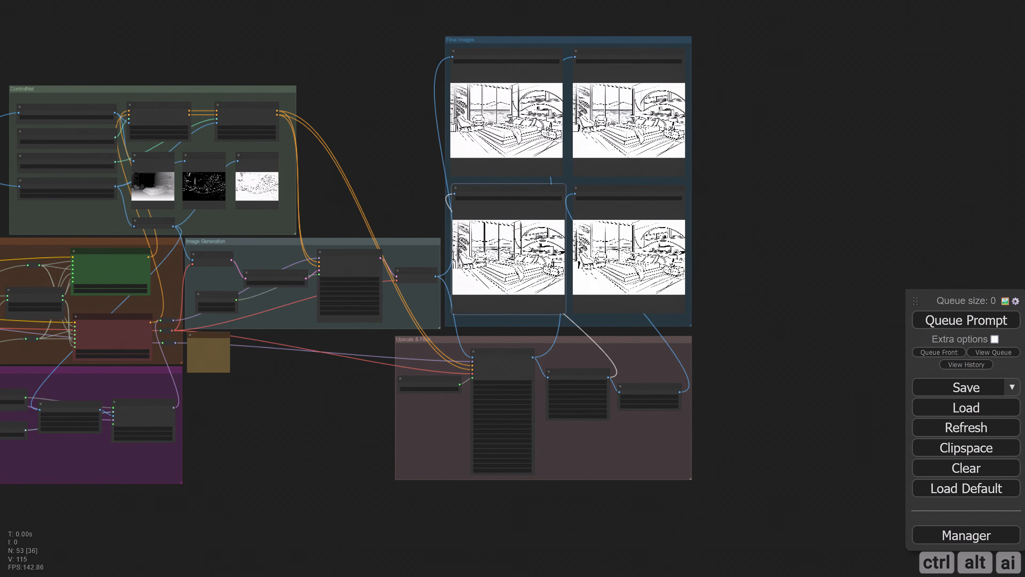
pyautogui.rightClick(602, 124)
pyautogui.click(614, 127)
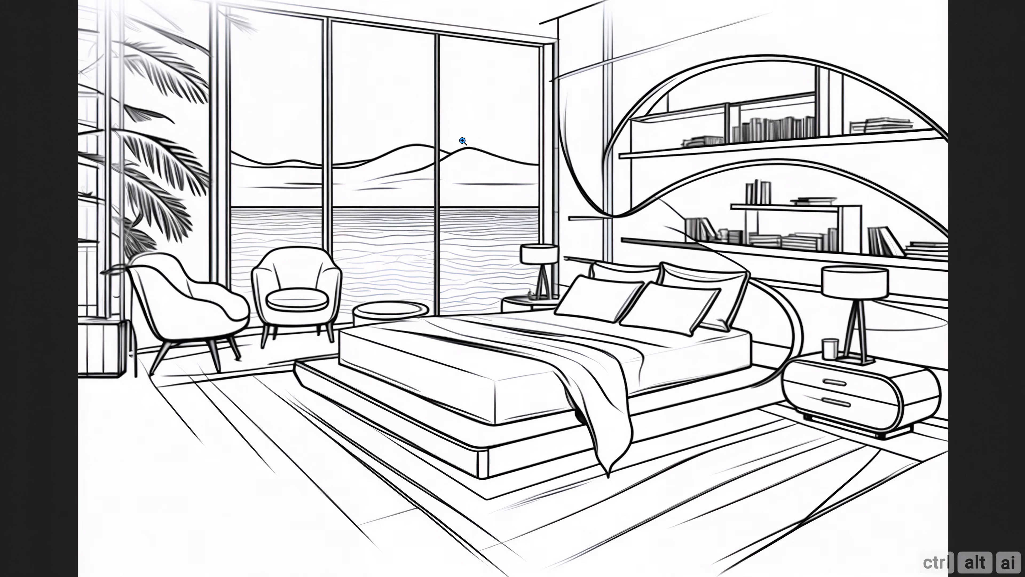
pyautogui.moveTo(747, 71)
pyautogui.mouseDown()
pyautogui.moveTo(626, 229)
pyautogui.moveTo(823, 115)
pyautogui.moveTo(688, 80)
pyautogui.mouseUp()
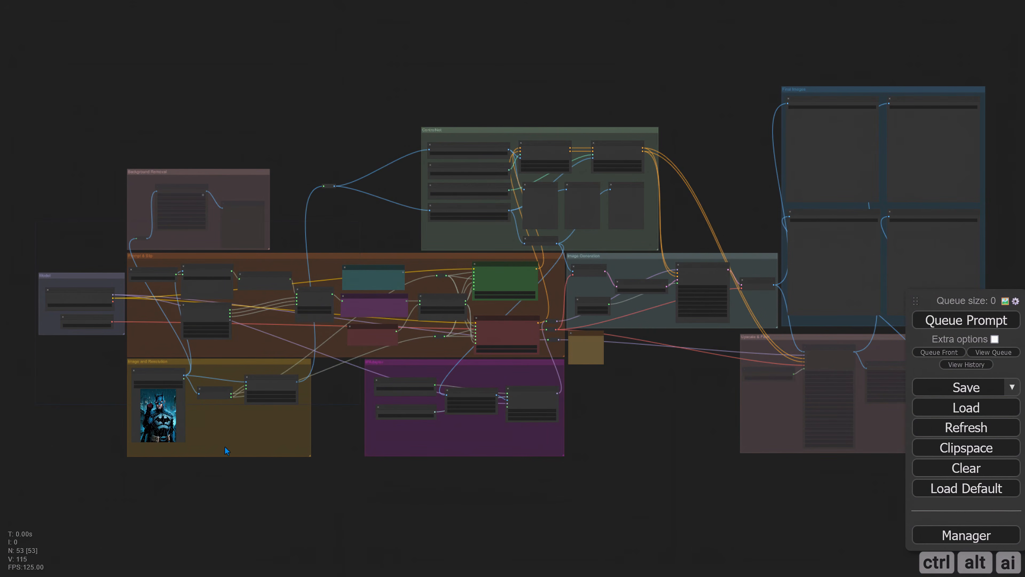
# Step: Activate the Background Removal group by setting its nodes to Always for the Batman source image
pyautogui.scroll(13, 188, 428)
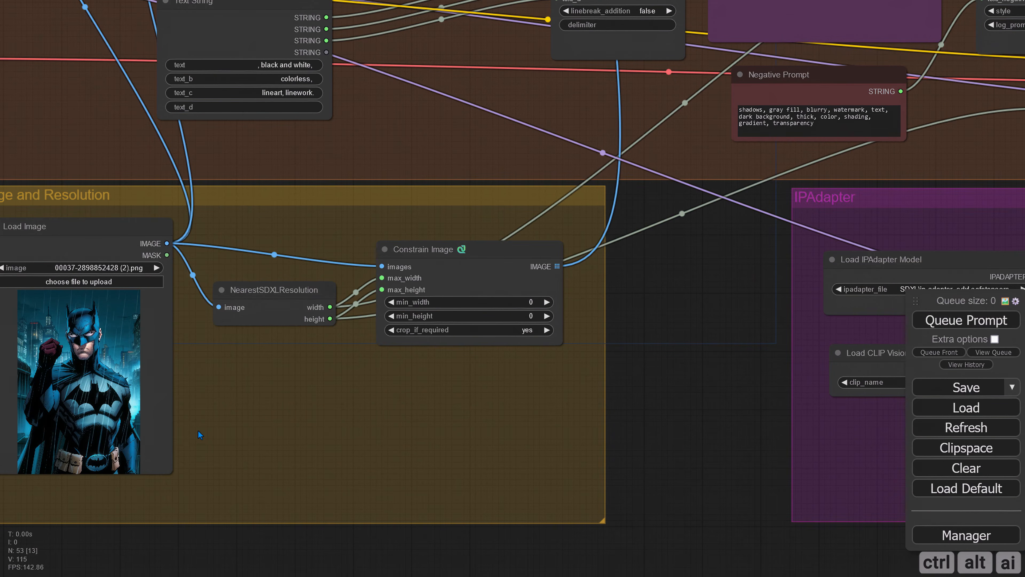
pyautogui.scroll(8, 345, 417)
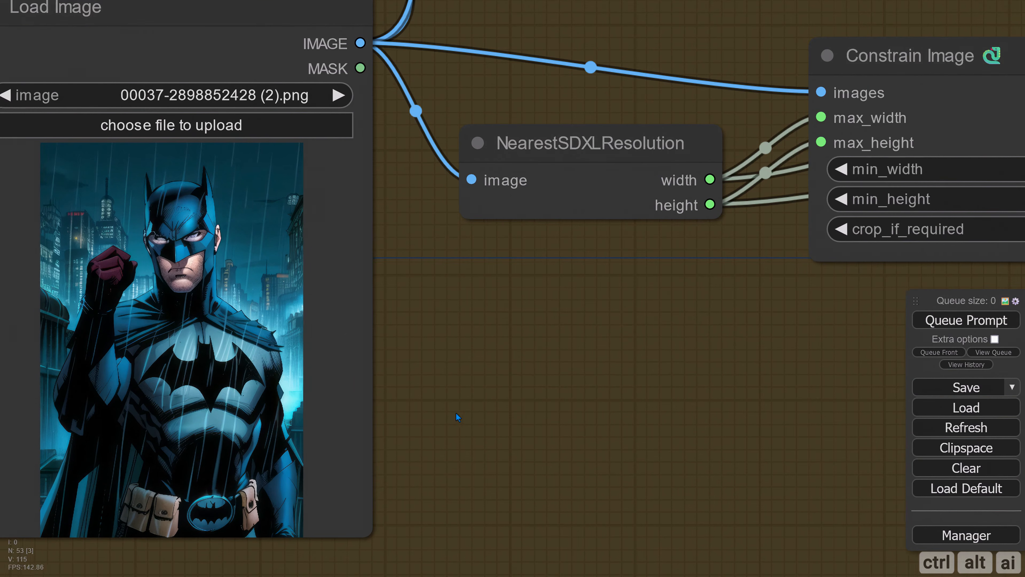
pyautogui.moveTo(455, 413); pyautogui.dragTo(574, 404)
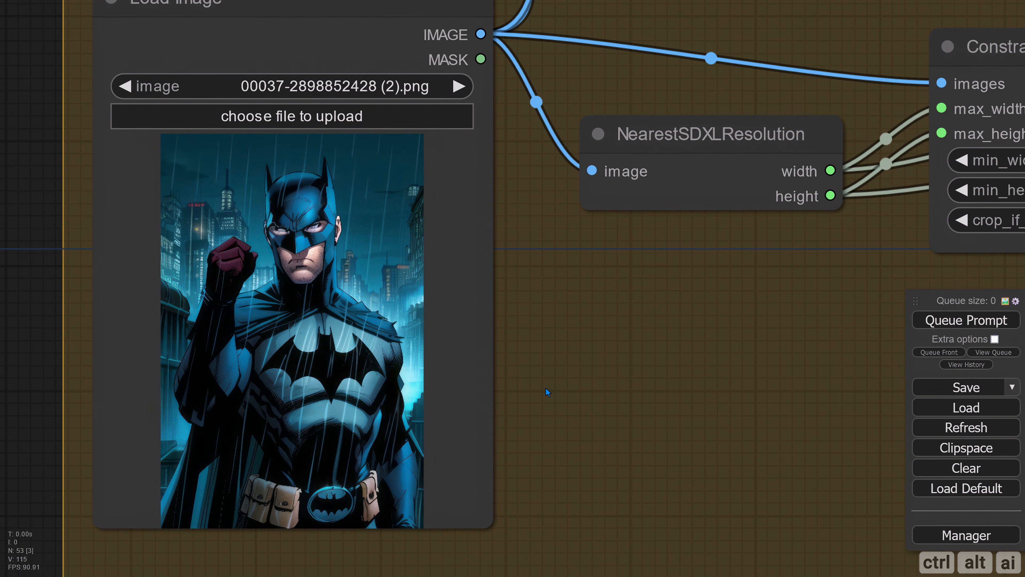
pyautogui.scroll(-10, 526, 356)
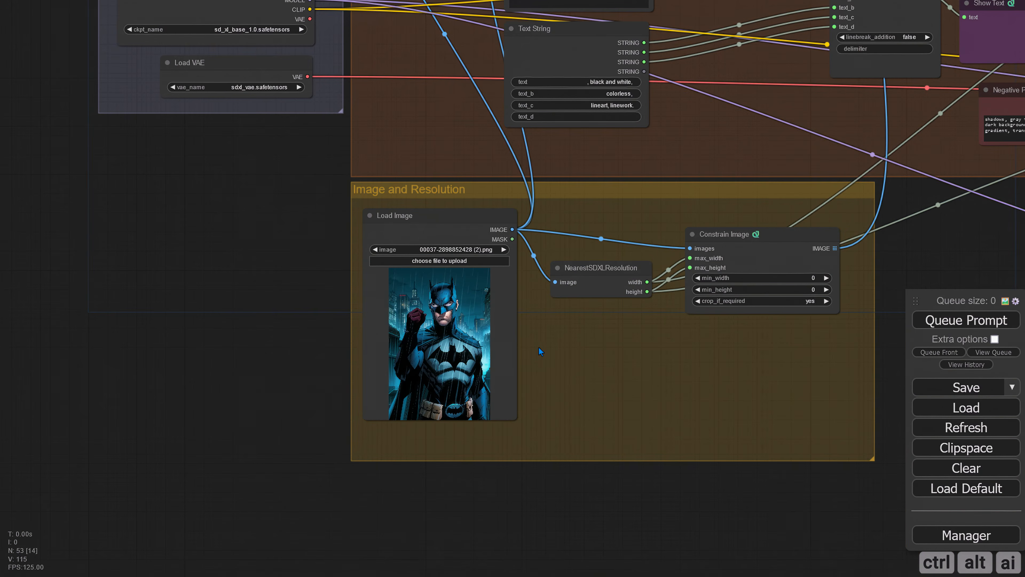
pyautogui.scroll(10, 581, 166)
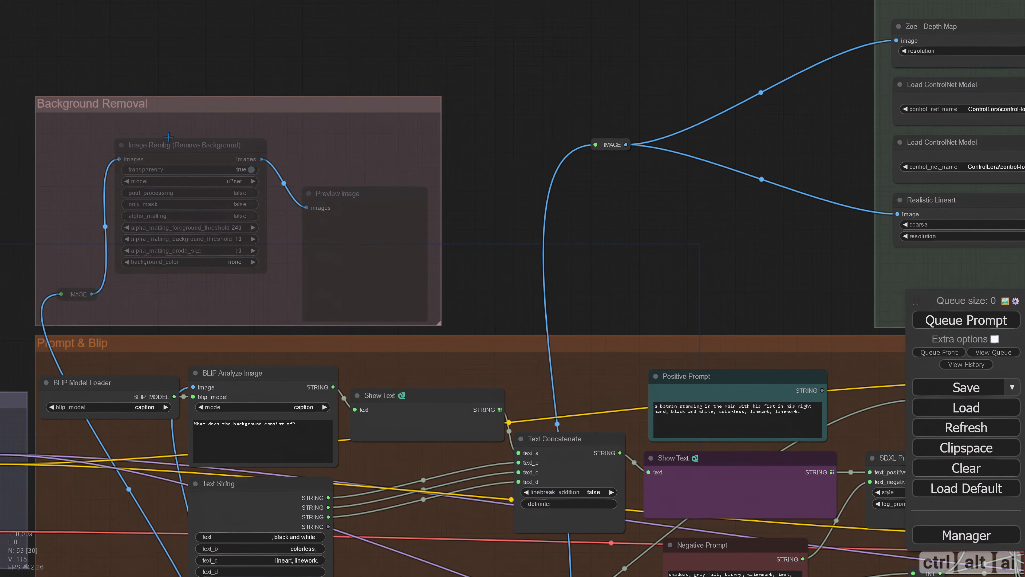
pyautogui.scroll(3, 169, 150)
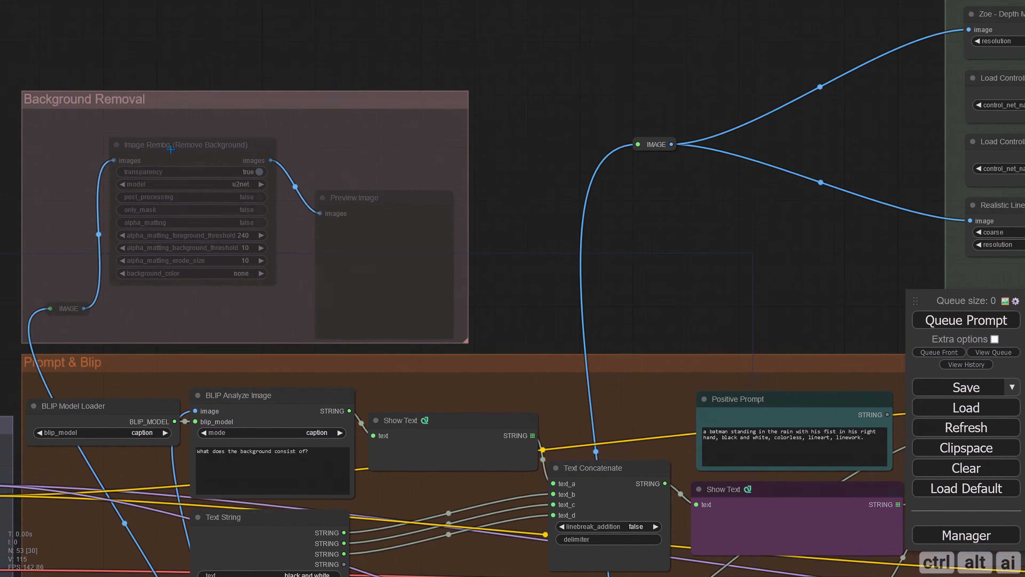
pyautogui.rightClick(104, 85)
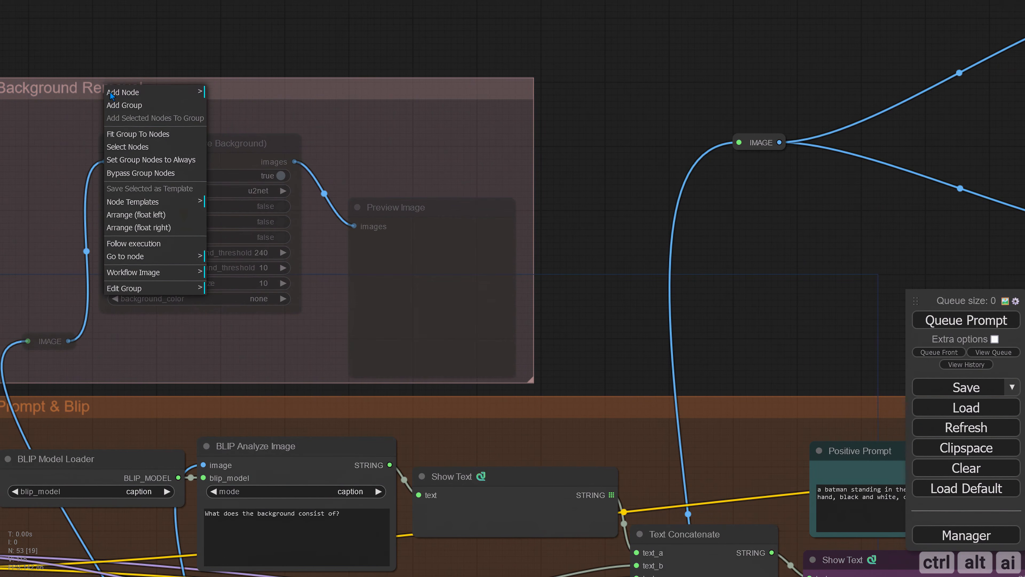
pyautogui.click(151, 160)
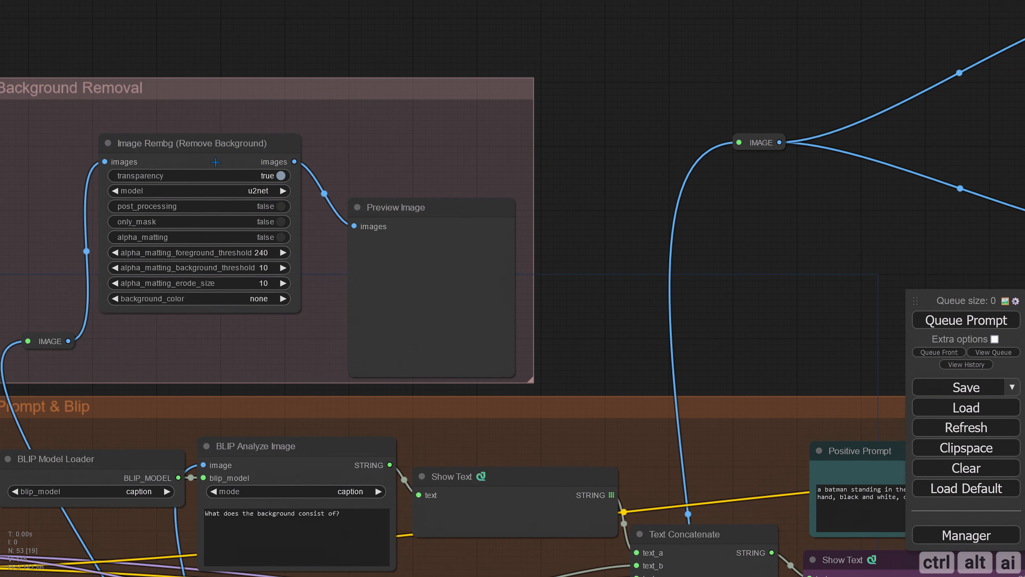
# Step: Connect the images output of Image Rembg to the IMAGE reroute that feeds the ControlNet preprocessors
pyautogui.scroll(-3, 588, 253)
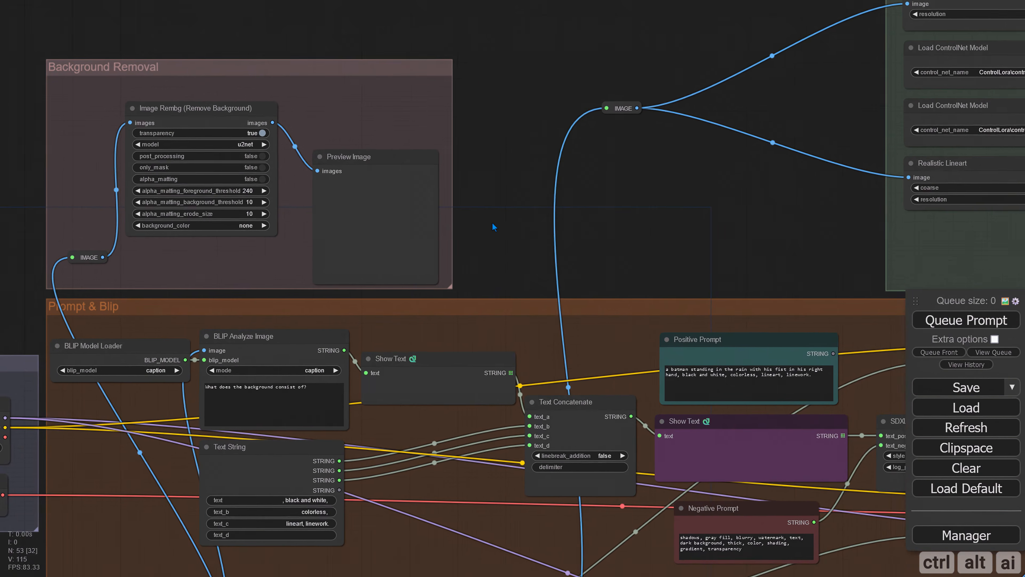
pyautogui.moveTo(492, 224); pyautogui.dragTo(438, 150)
pyautogui.scroll(-3, 439, 153)
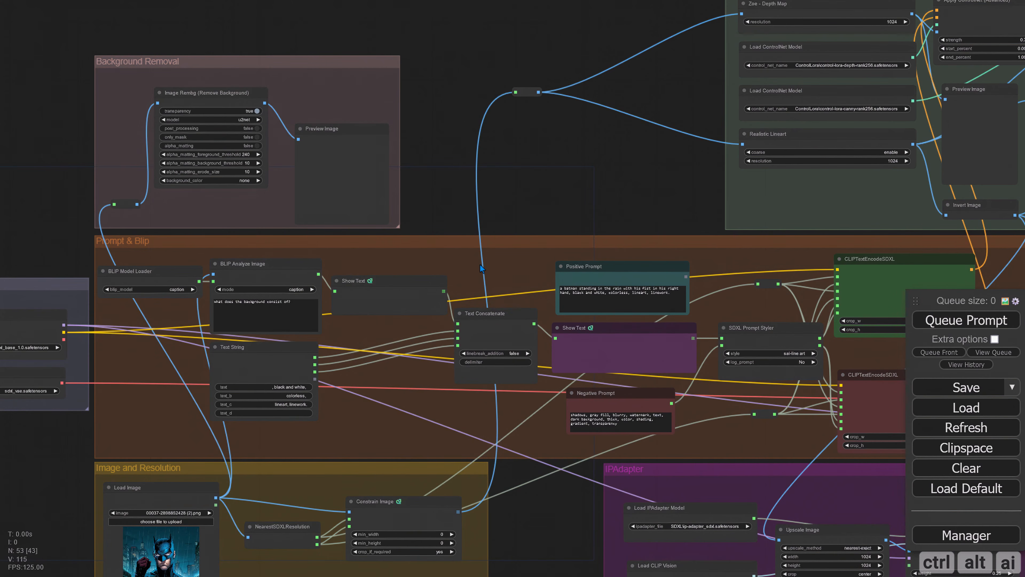
pyautogui.scroll(2, 316, 109)
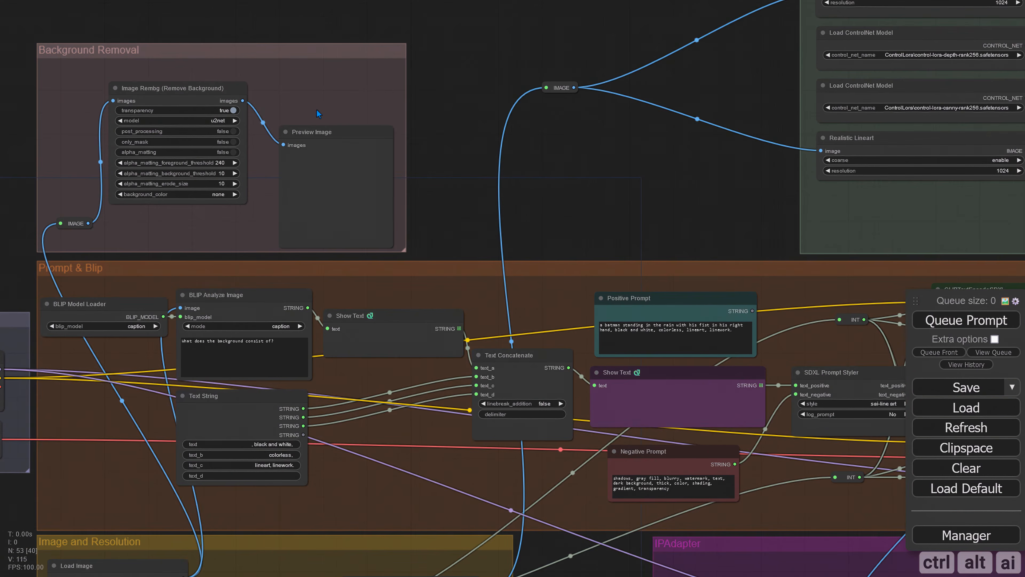
pyautogui.moveTo(243, 101); pyautogui.dragTo(554, 90)
pyautogui.moveTo(500, 210); pyautogui.dragTo(633, 186)
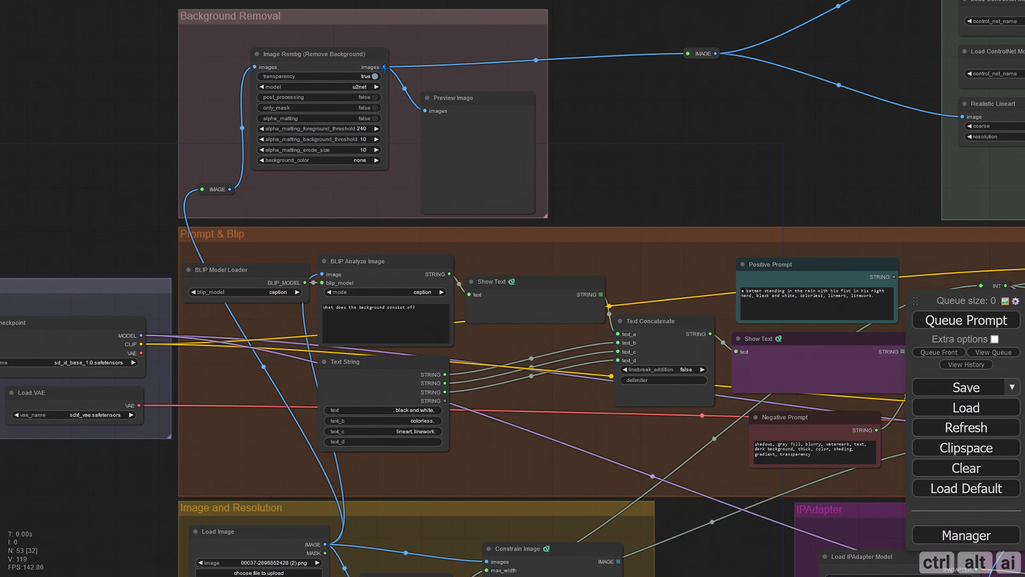
# Step: Connect the images output of Image Rembg to the image input of BLIP Analyze Image
pyautogui.moveTo(384, 67); pyautogui.dragTo(322, 274)
pyautogui.scroll(-2, 406, 273)
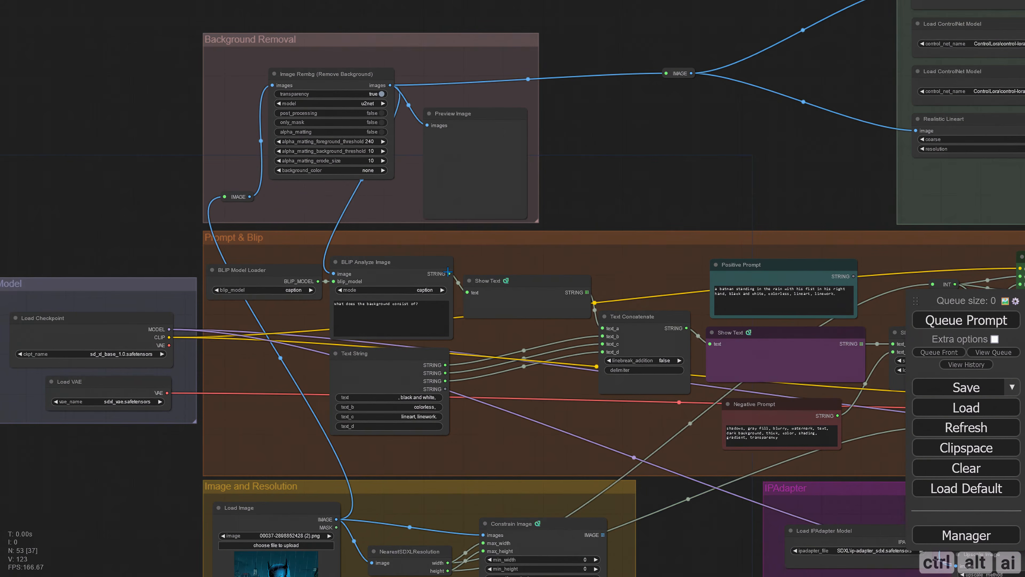
pyautogui.moveTo(171, 461); pyautogui.dragTo(127, 390)
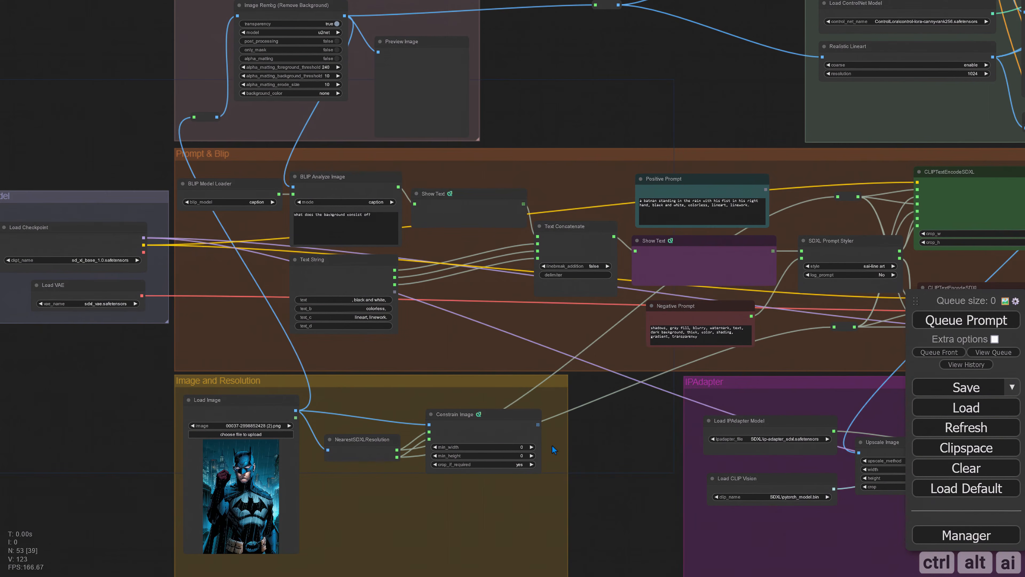
# Step: Queue the workflow for the Batman image and inspect the cutout in the Background Removal group's preview
pyautogui.moveTo(552, 445); pyautogui.dragTo(507, 438)
pyautogui.click(966, 319)
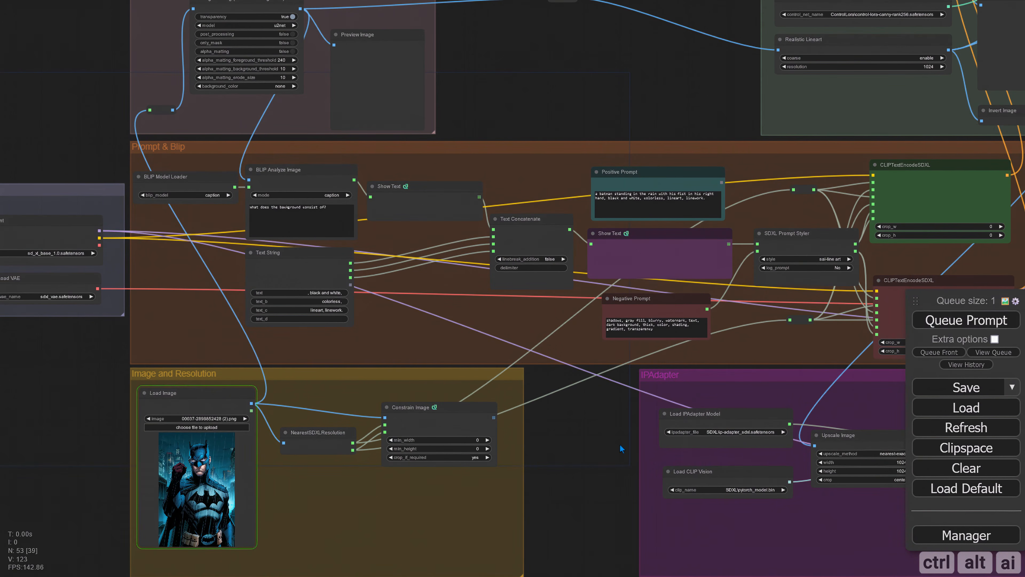
pyautogui.scroll(-3, 593, 451)
pyautogui.moveTo(590, 447); pyautogui.dragTo(462, 469)
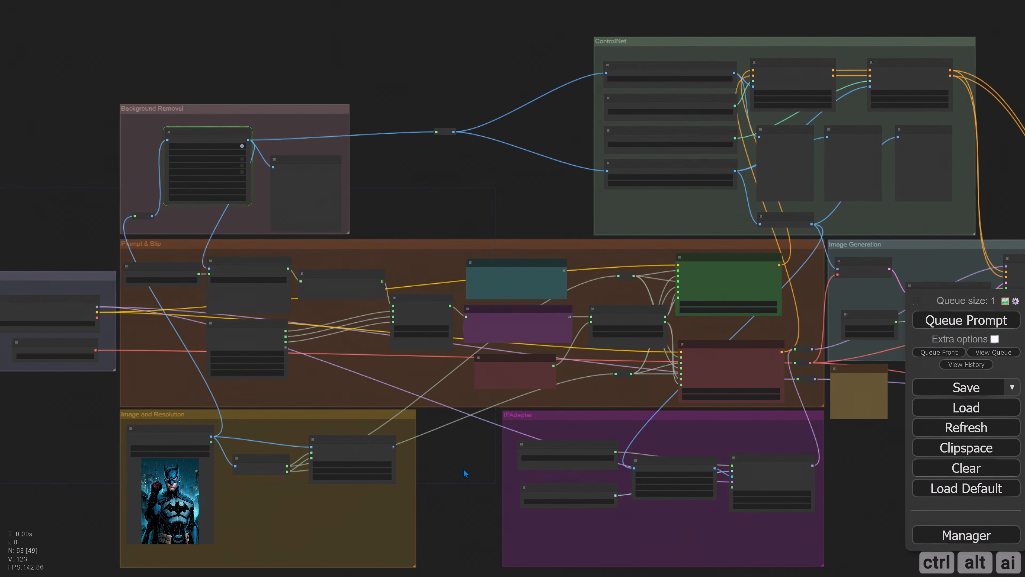
pyautogui.scroll(8, 372, 200)
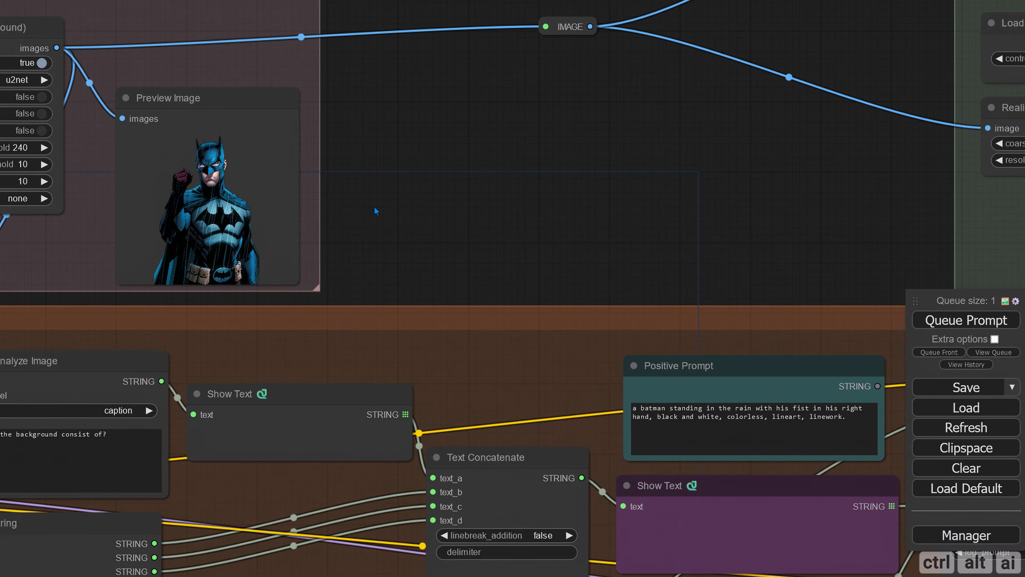
pyautogui.scroll(3, 375, 209)
pyautogui.moveTo(374, 209); pyautogui.dragTo(546, 209)
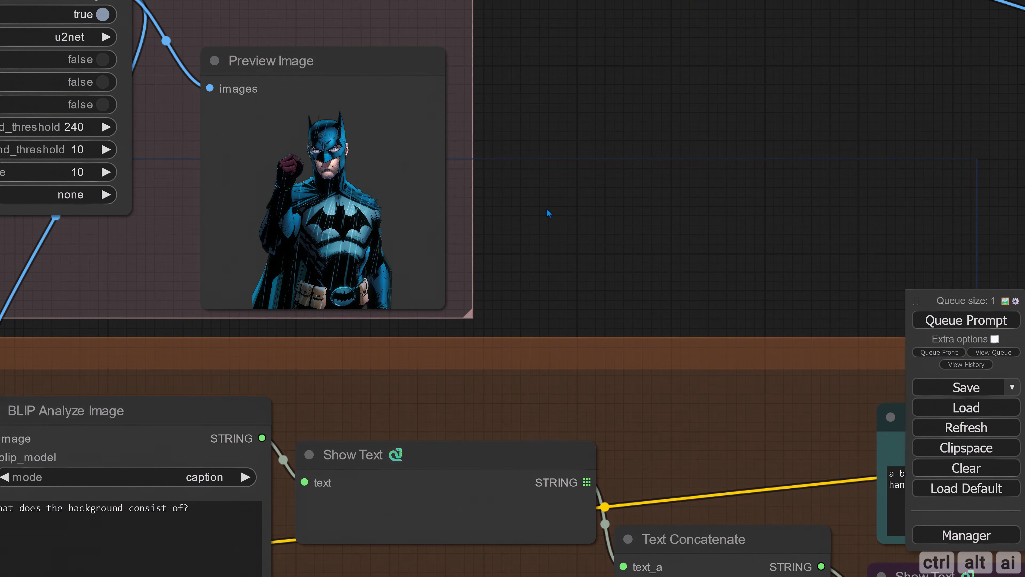
pyautogui.scroll(3, 536, 210)
pyautogui.scroll(-4, 530, 230)
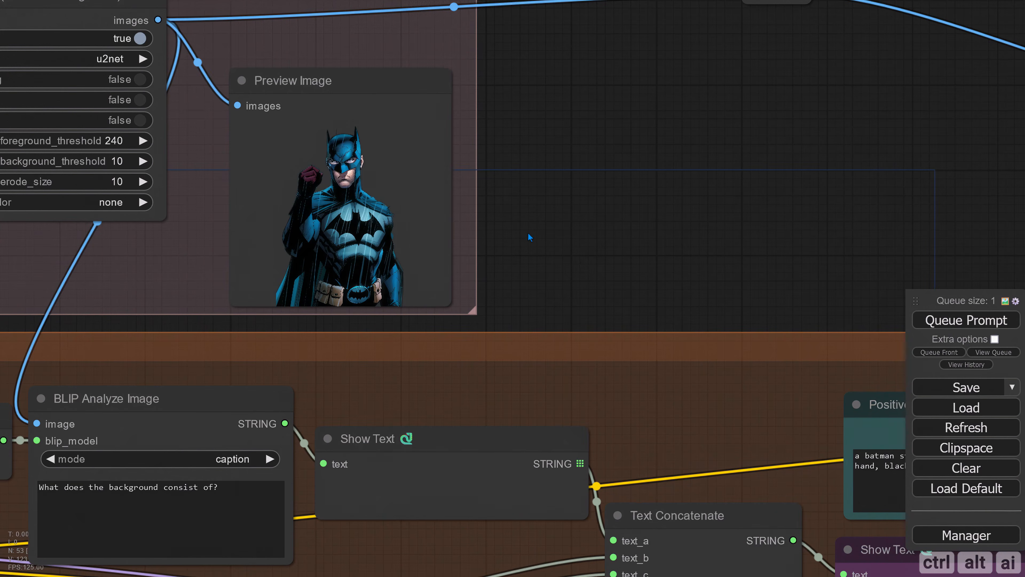
pyautogui.scroll(2, 577, 249)
pyautogui.scroll(-1, 464, 163)
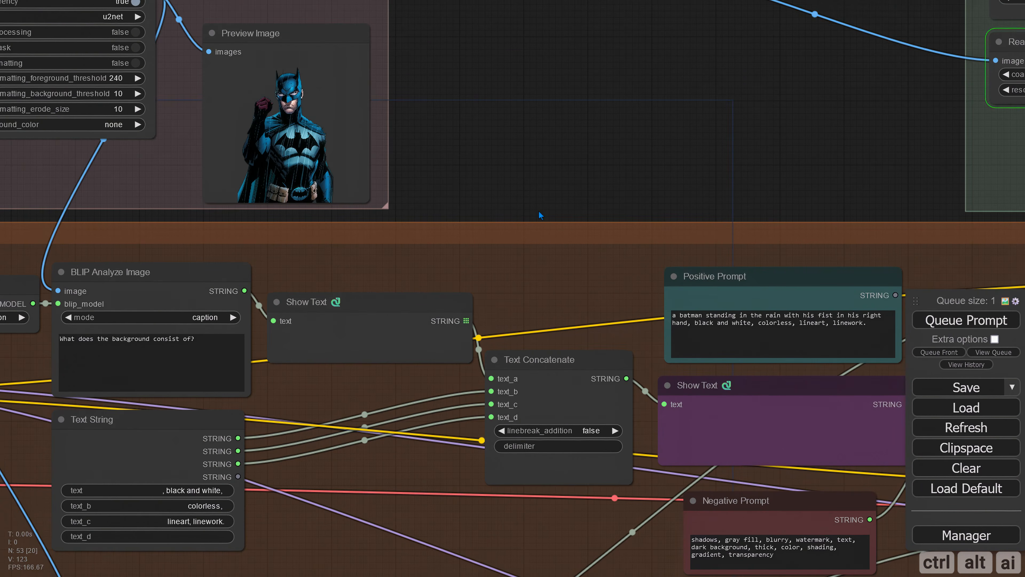
# Step: Check the ControlNet previews and examine the Batman line art in the Final node of the Final Images group up close
pyautogui.moveTo(538, 211); pyautogui.dragTo(374, 139)
pyautogui.scroll(-2, 407, 172)
pyautogui.scroll(-1, 407, 172)
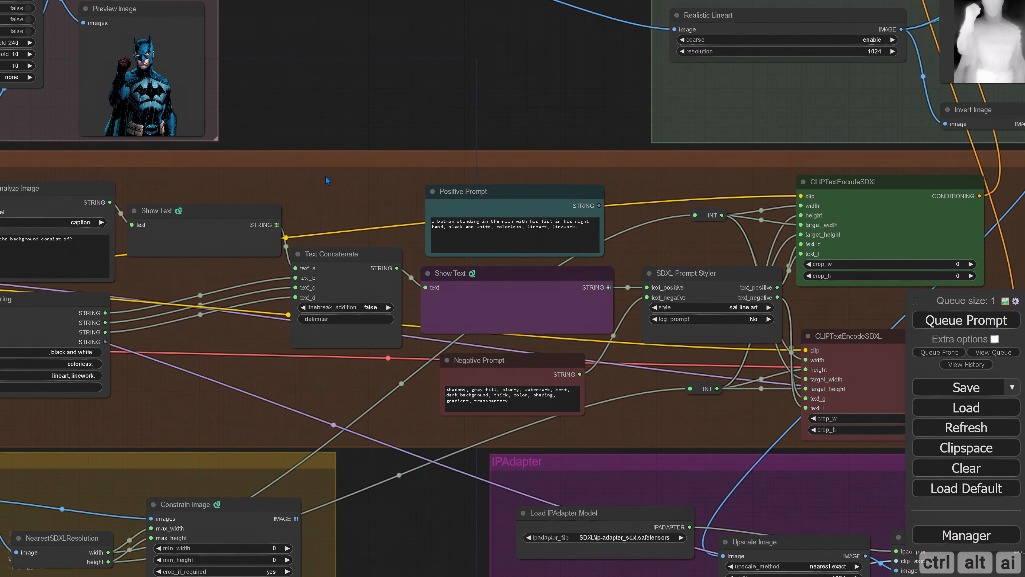
pyautogui.scroll(-4, 332, 176)
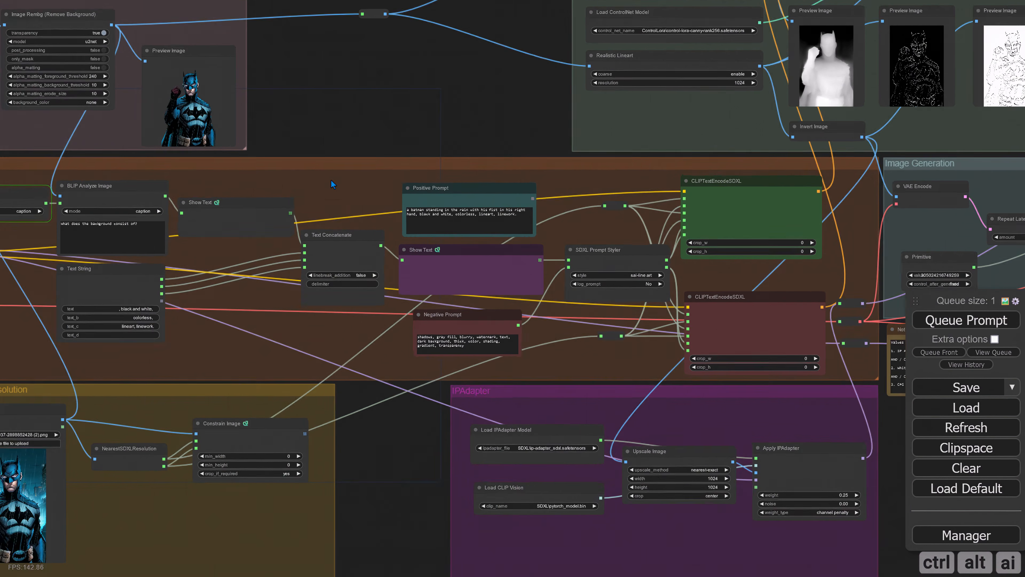
pyautogui.scroll(-3, 390, 439)
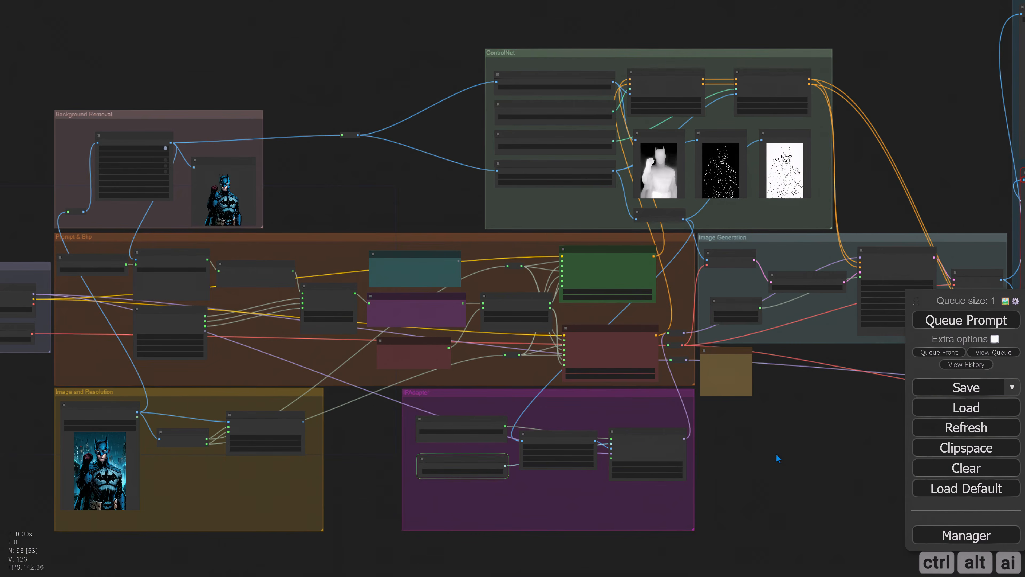
pyautogui.moveTo(778, 458); pyautogui.dragTo(483, 478)
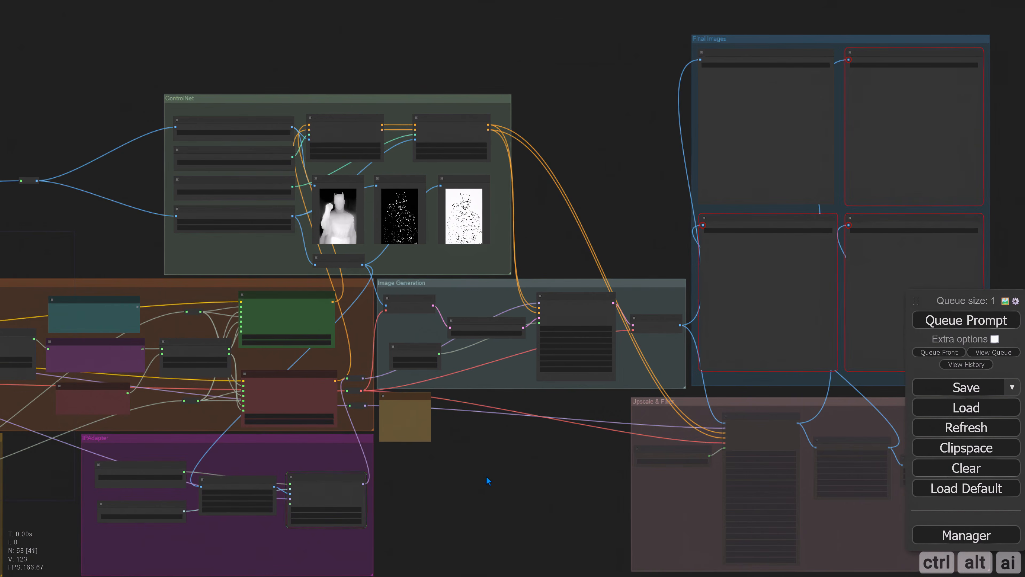
pyautogui.moveTo(638, 162); pyautogui.dragTo(394, 283)
pyautogui.scroll(10, 513, 263)
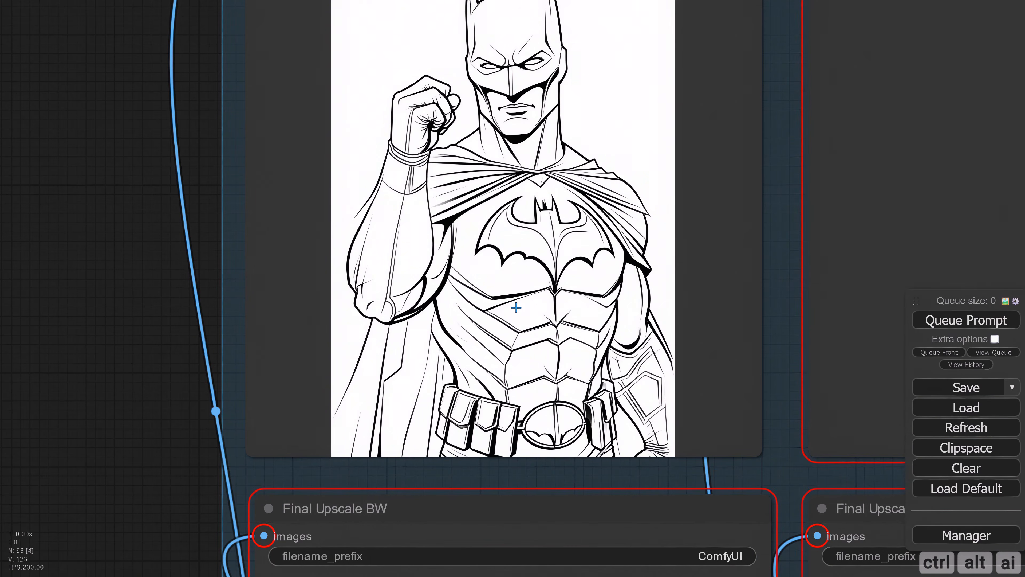
pyautogui.moveTo(171, 174); pyautogui.dragTo(49, 291)
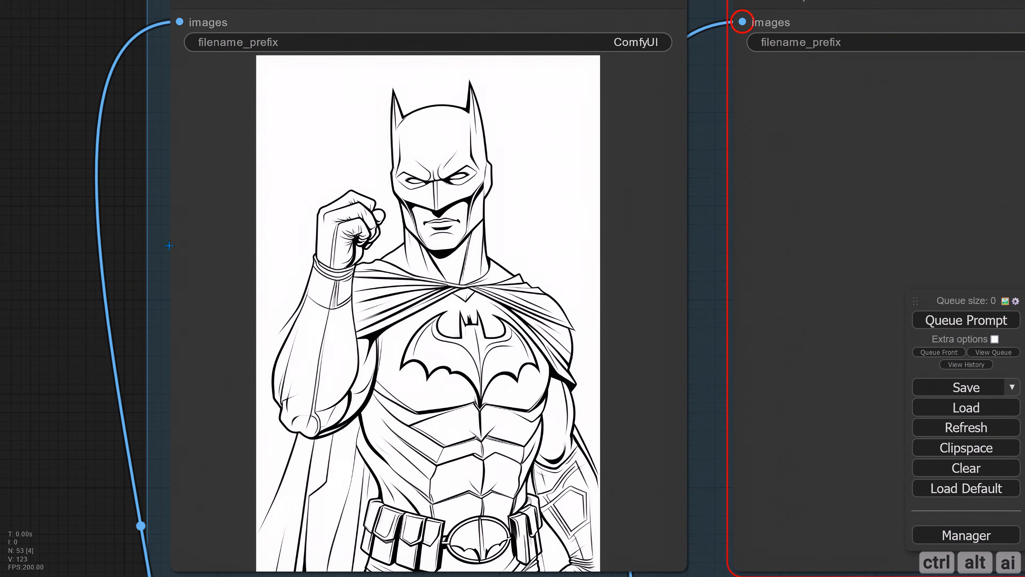
pyautogui.scroll(4, 167, 241)
pyautogui.scroll(-2, 127, 245)
pyautogui.moveTo(127, 245); pyautogui.dragTo(89, 198)
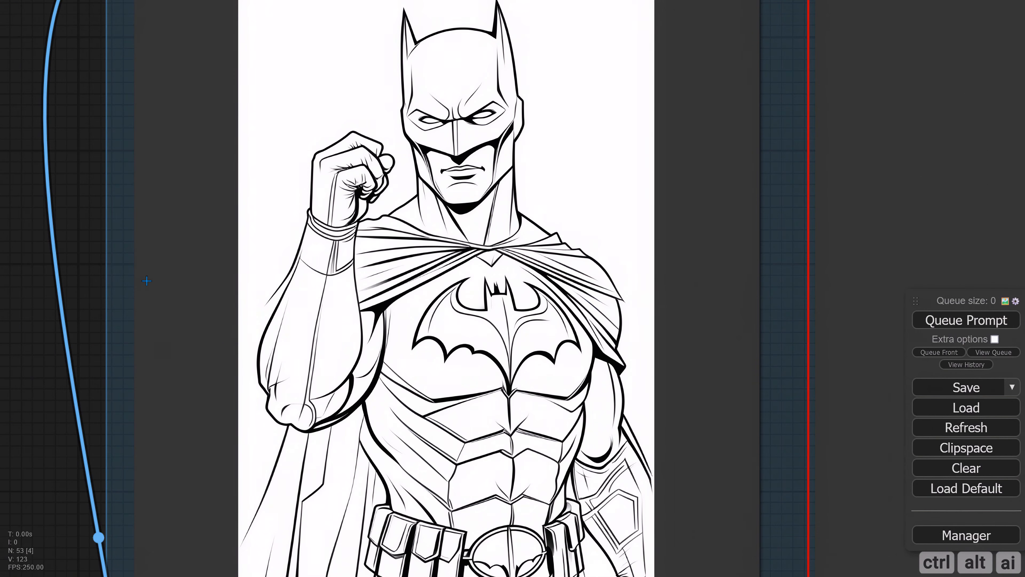
pyautogui.scroll(-8, 147, 280)
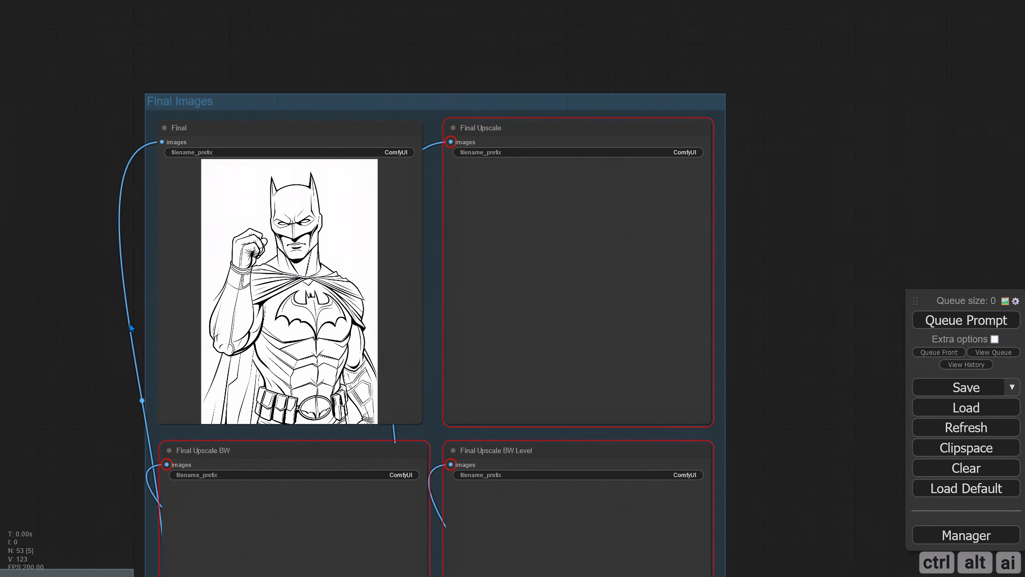
# Step: Open the Load Image node's file chooser and go to the Images folder inside Youtube > Comfy Image to LineArt
pyautogui.moveTo(131, 328); pyautogui.dragTo(762, 251)
pyautogui.scroll(-4, 148, 332)
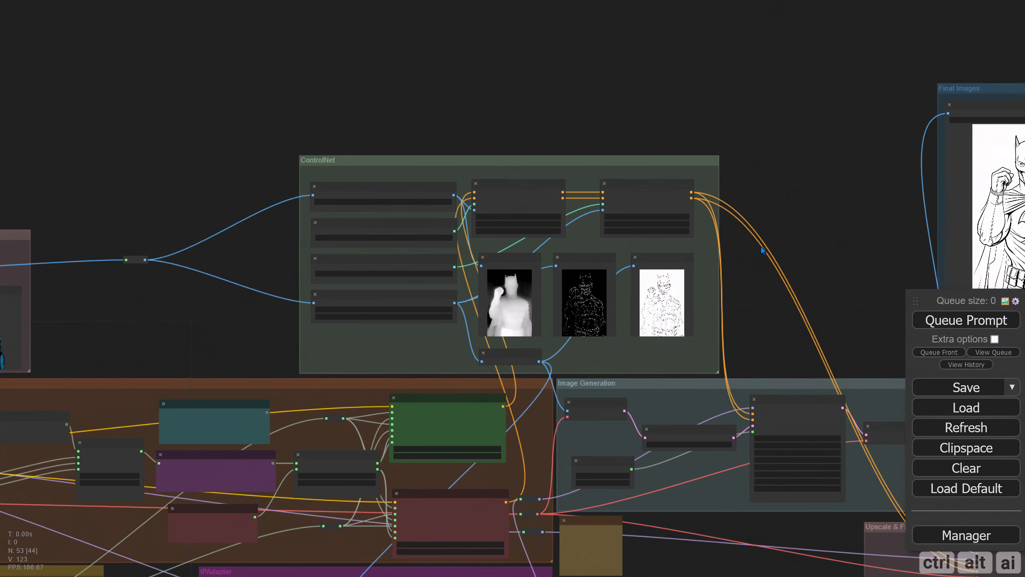
pyautogui.moveTo(228, 313); pyautogui.dragTo(672, 148)
pyautogui.scroll(-2, 187, 422)
pyautogui.moveTo(182, 442); pyautogui.dragTo(171, 343)
pyautogui.scroll(12, 254, 319)
pyautogui.click(338, 254)
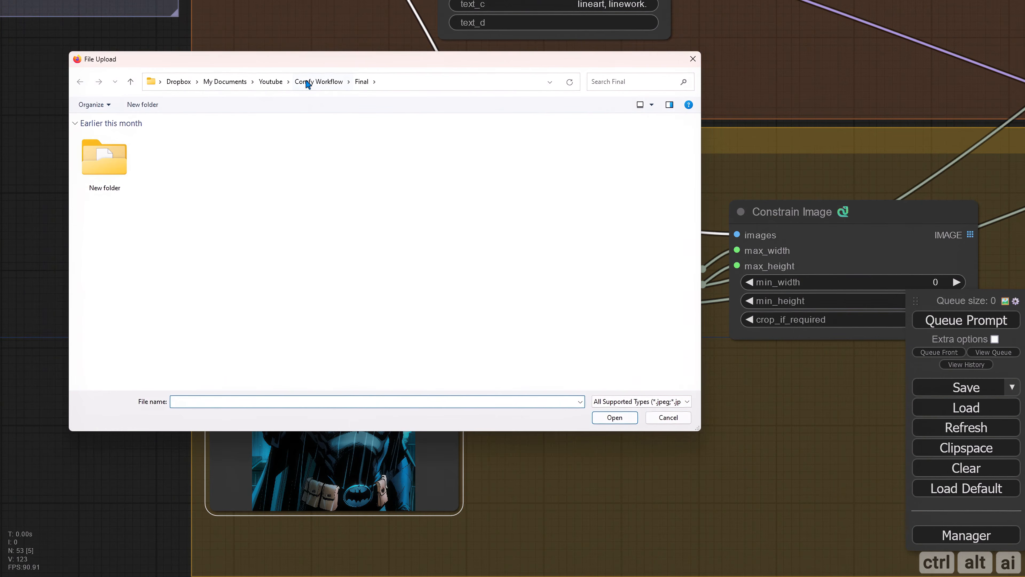
pyautogui.click(273, 82)
pyautogui.doubleClick(121, 189)
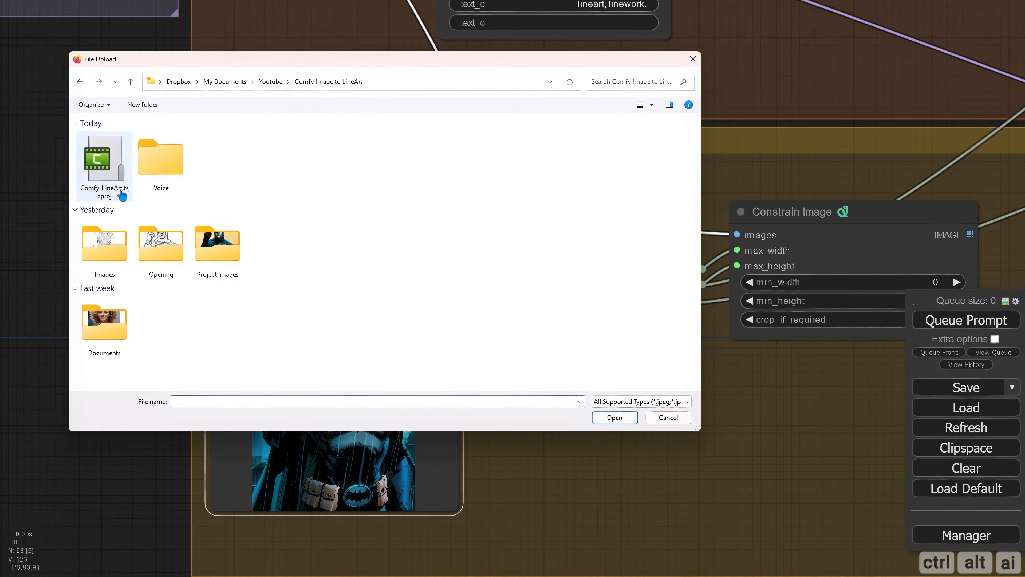
pyautogui.doubleClick(104, 248)
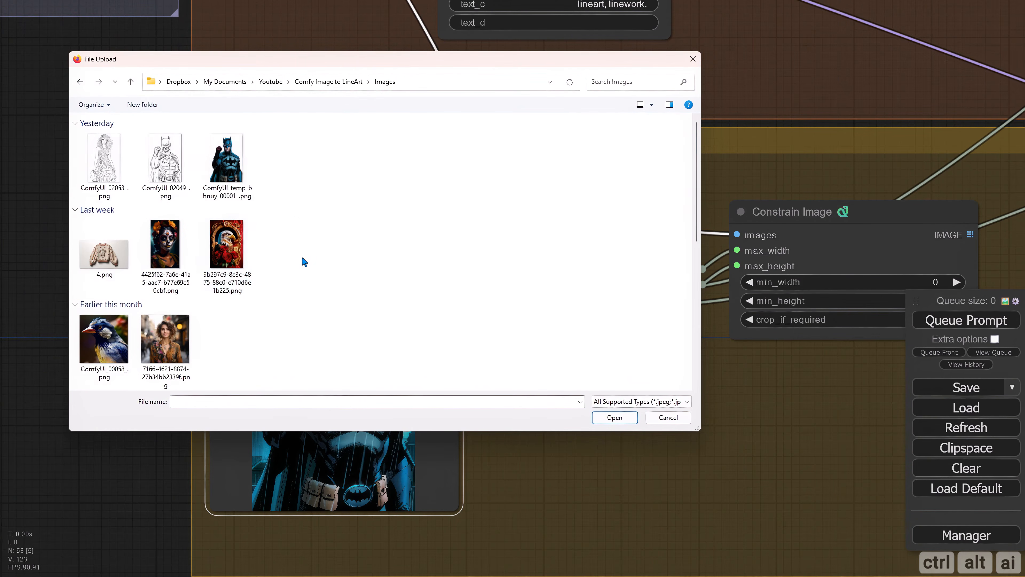
pyautogui.scroll(-2, 304, 262)
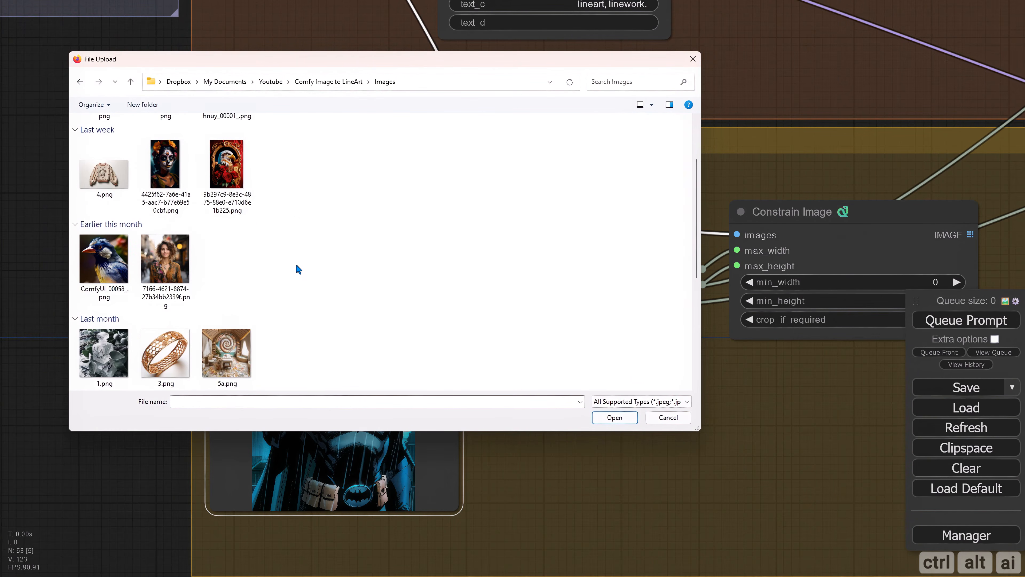
pyautogui.click(173, 271)
pyautogui.doubleClick(173, 274)
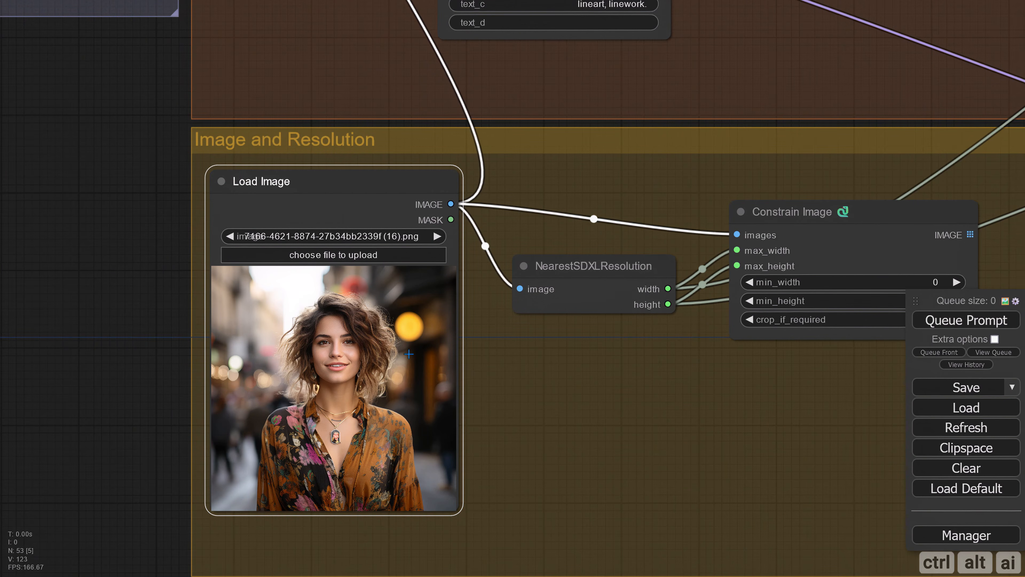
# Step: Queue the workflow for the woman's portrait and inspect her background-removed cutout in the preview
pyautogui.scroll(-2, 547, 366)
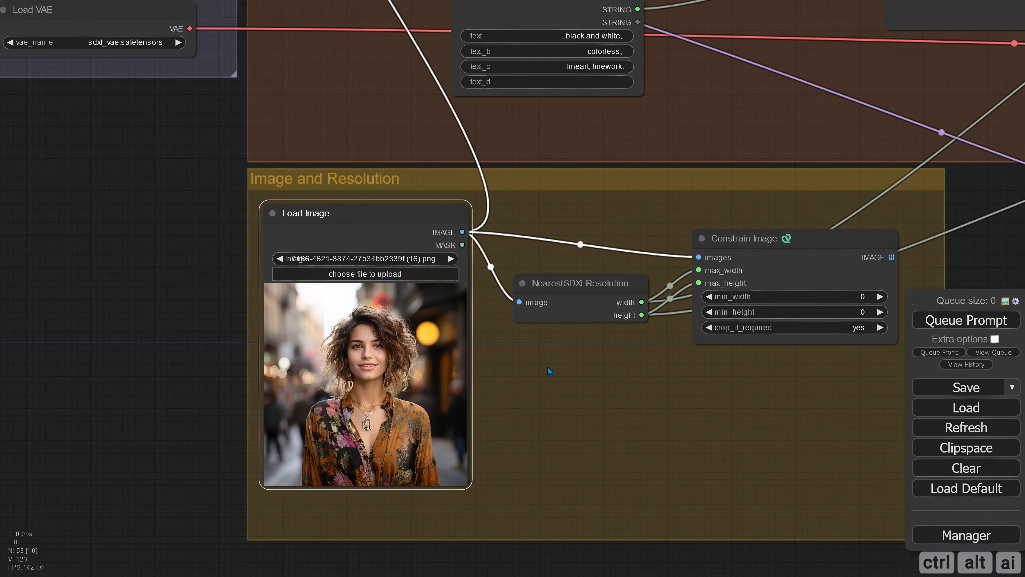
pyautogui.scroll(-8, 551, 368)
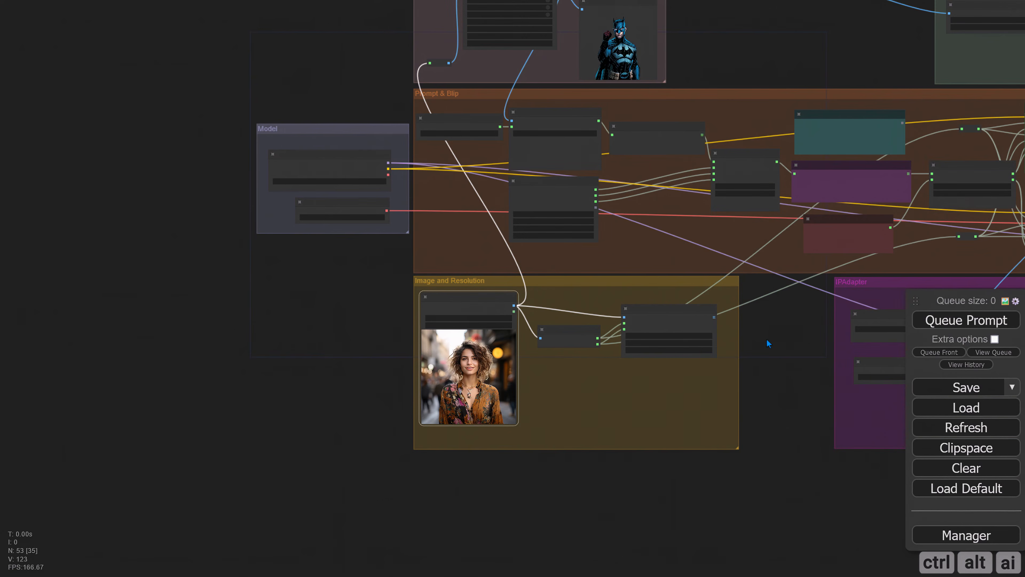
pyautogui.moveTo(767, 338); pyautogui.dragTo(542, 434)
pyautogui.scroll(-1, 654, 428)
pyautogui.click(941, 321)
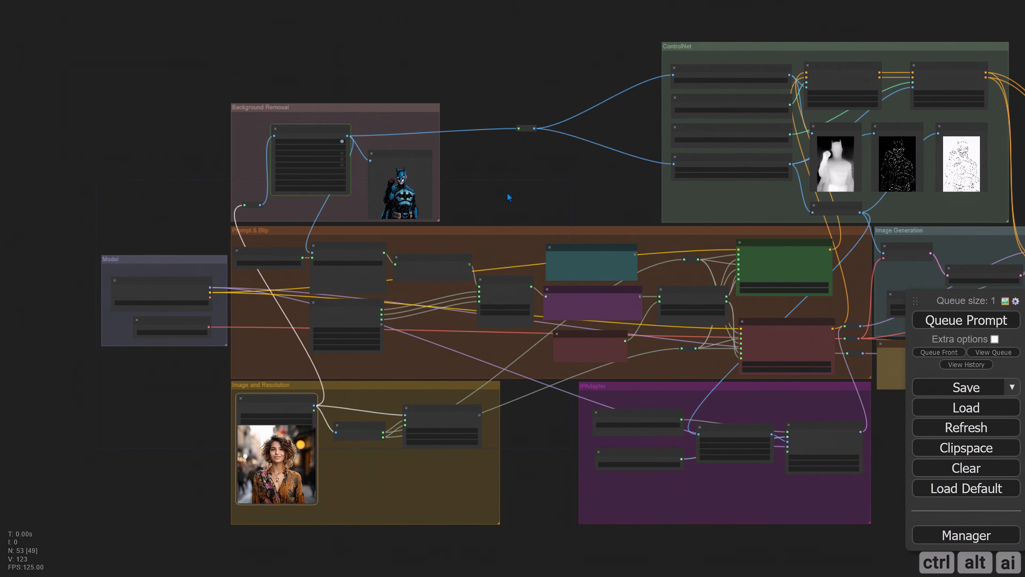
pyautogui.moveTo(507, 192); pyautogui.dragTo(368, 231)
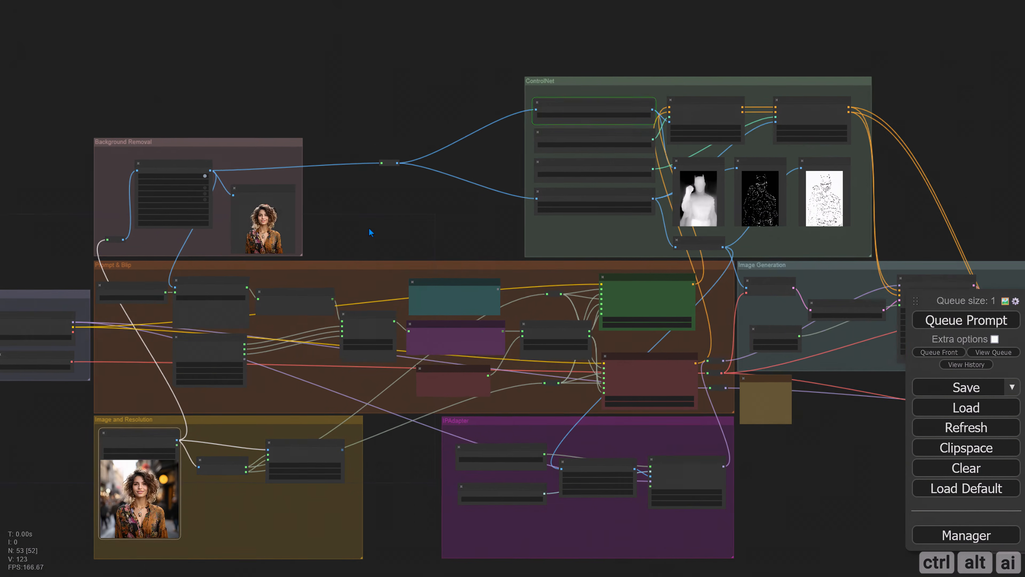
pyautogui.scroll(9, 278, 222)
pyautogui.scroll(8, 276, 219)
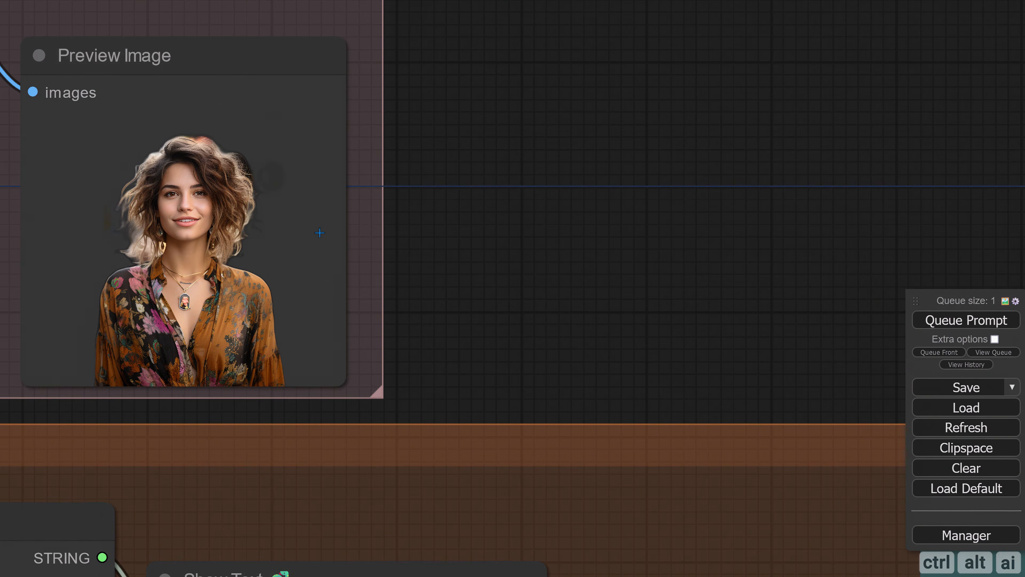
pyautogui.moveTo(473, 236); pyautogui.dragTo(627, 258)
pyautogui.scroll(1, 625, 256)
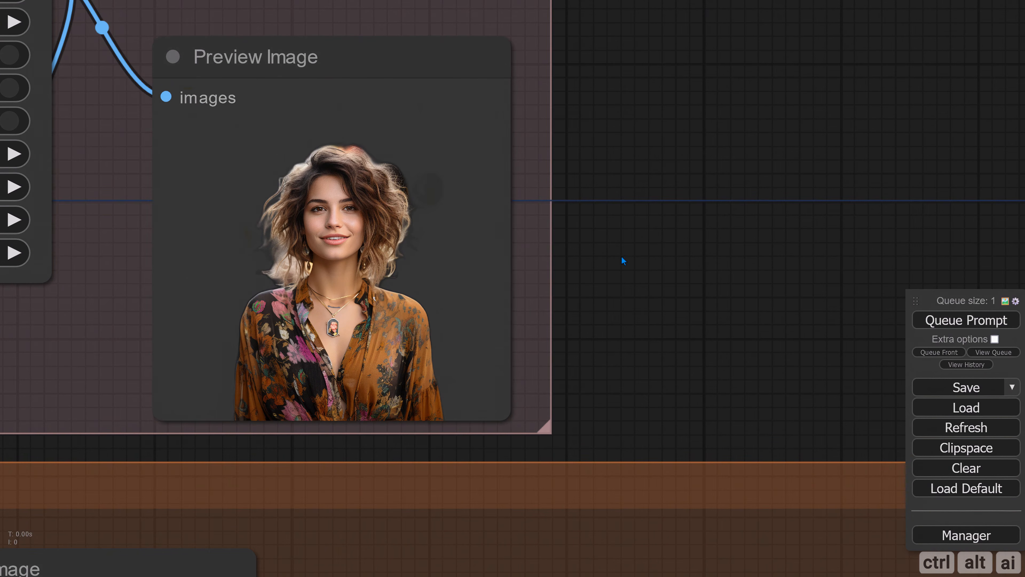
# Step: Examine the portrait's generated line art in the Final node of the Final Images group at close range
pyautogui.scroll(-14, 607, 261)
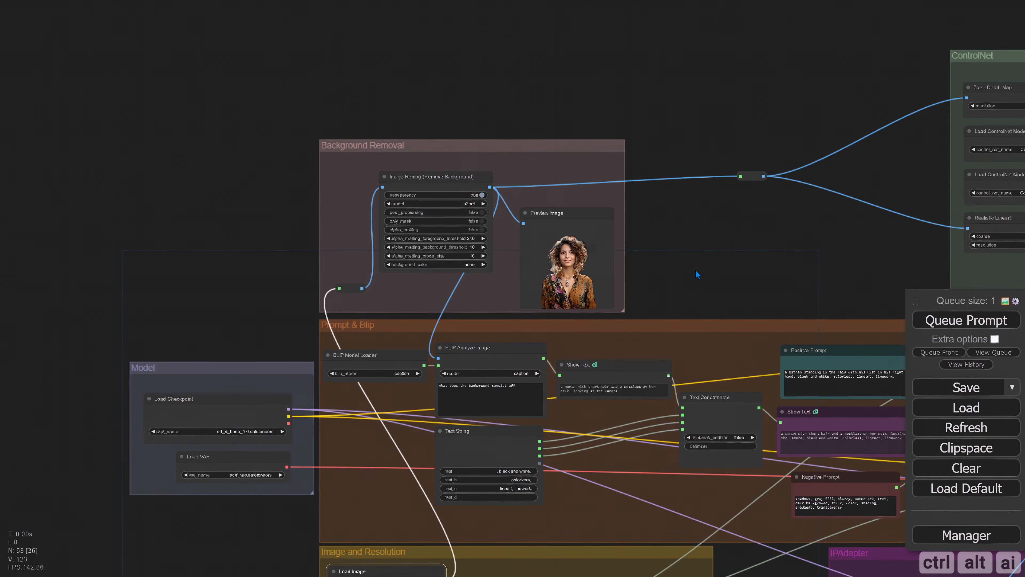
pyautogui.scroll(-5, 714, 270)
pyautogui.moveTo(767, 424); pyautogui.dragTo(584, 416)
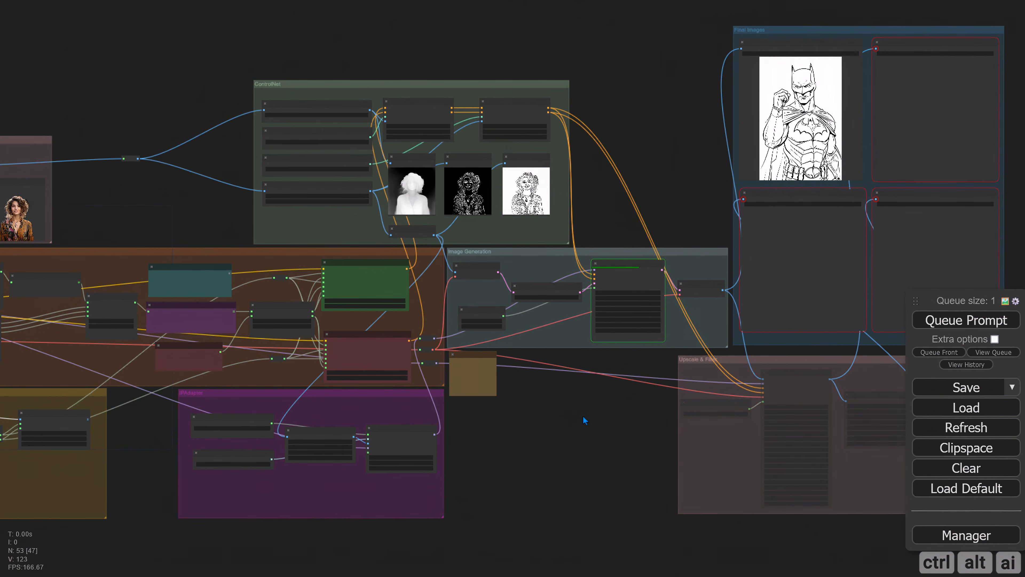
pyautogui.moveTo(686, 166)
pyautogui.mouseDown()
pyautogui.moveTo(511, 260)
pyautogui.moveTo(399, 289)
pyautogui.moveTo(234, 288)
pyautogui.moveTo(76, 336)
pyautogui.mouseUp()
pyautogui.scroll(10, 412, 270)
pyautogui.scroll(3, 225, 282)
pyautogui.scroll(1, 225, 283)
pyautogui.scroll(1, 76, 331)
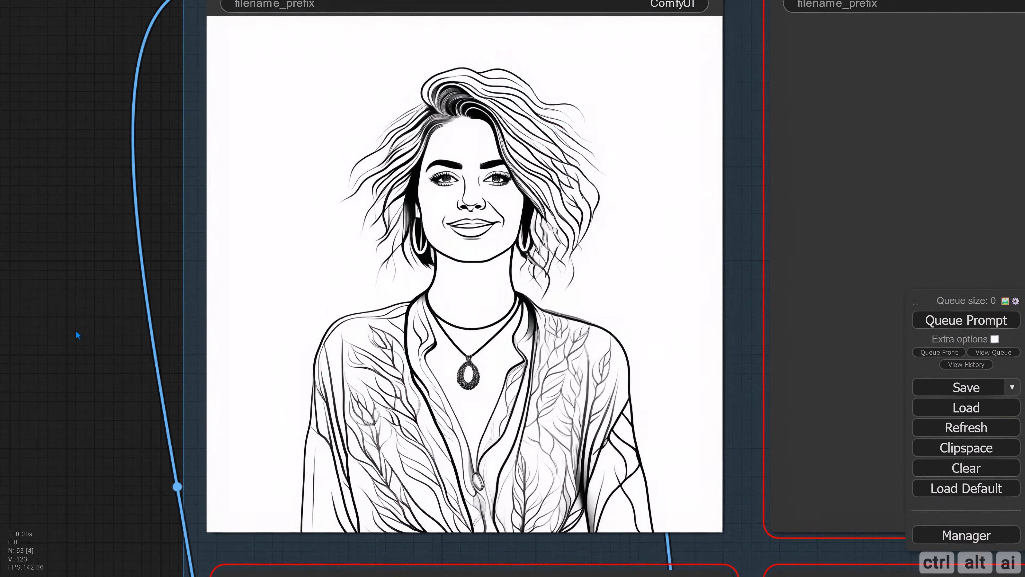